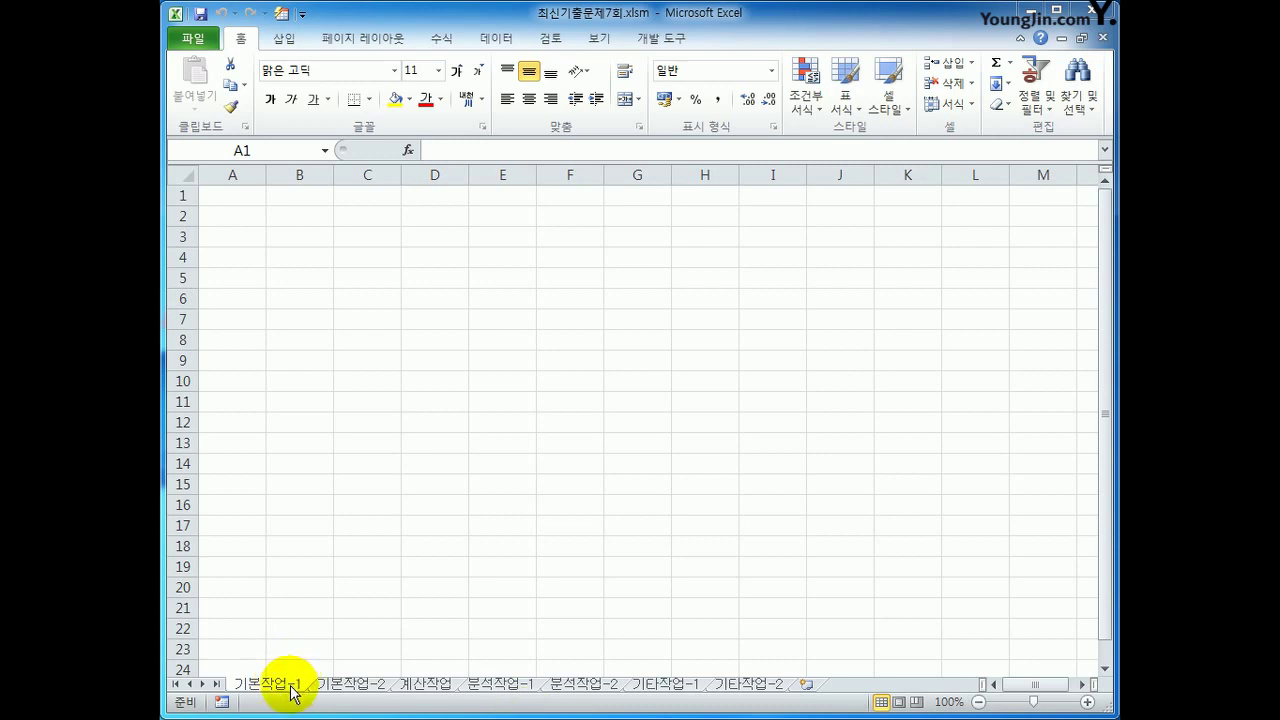
Step: Start a Microsoft Query import at cell B3 of sheet 기본작업-1, using MS Access Database as the data source
{"action": "left_click", "coordinate": [291, 680]}
{"action": "left_click", "coordinate": [289, 237]}
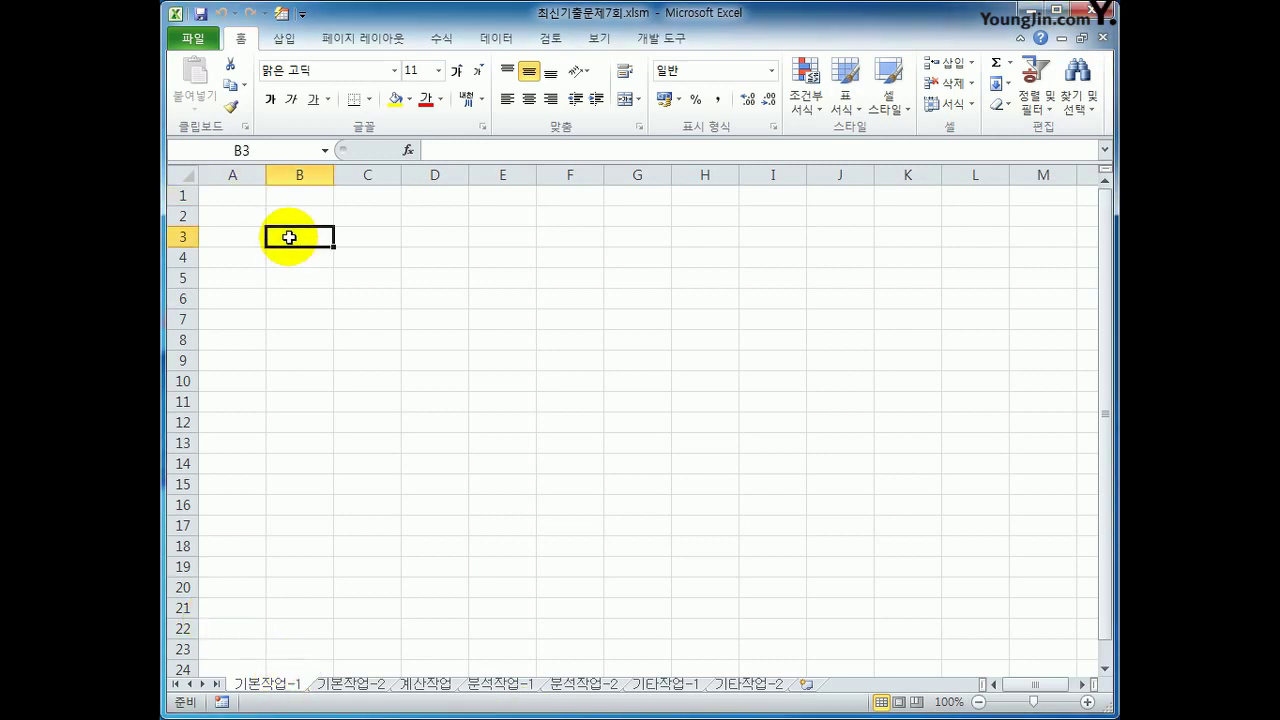
{"action": "left_click", "coordinate": [491, 40]}
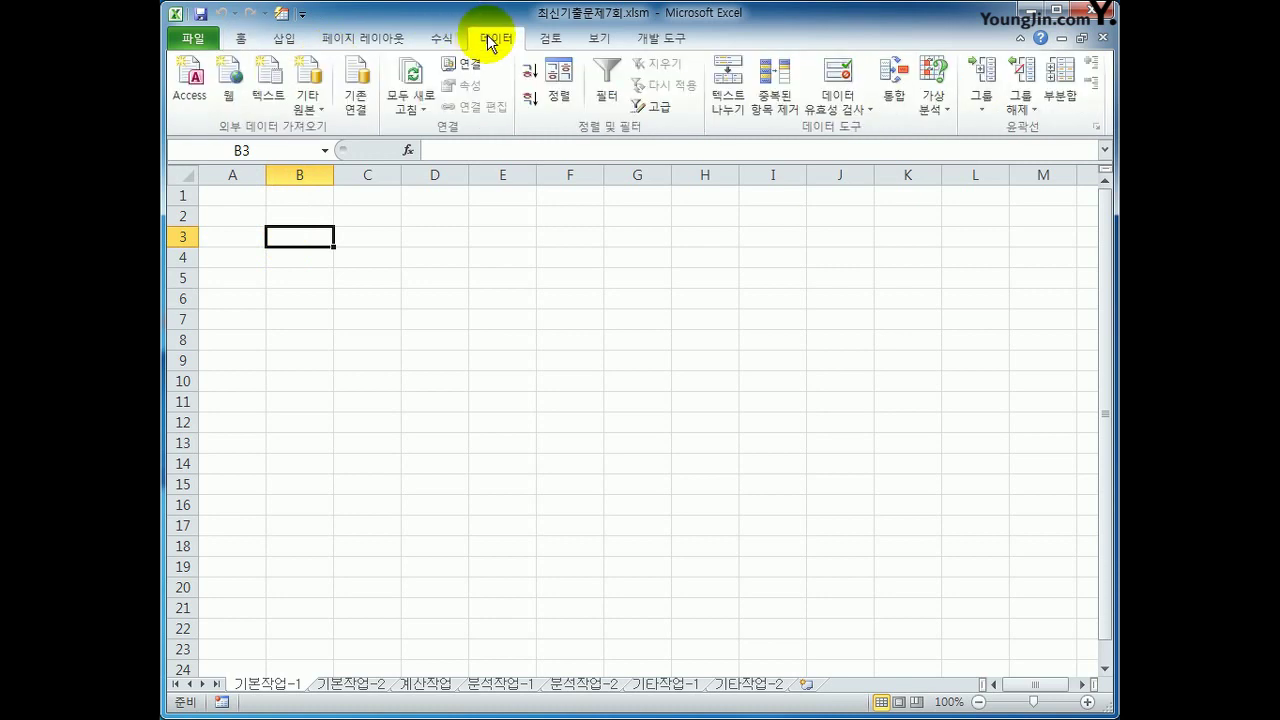
{"action": "left_click", "coordinate": [311, 113]}
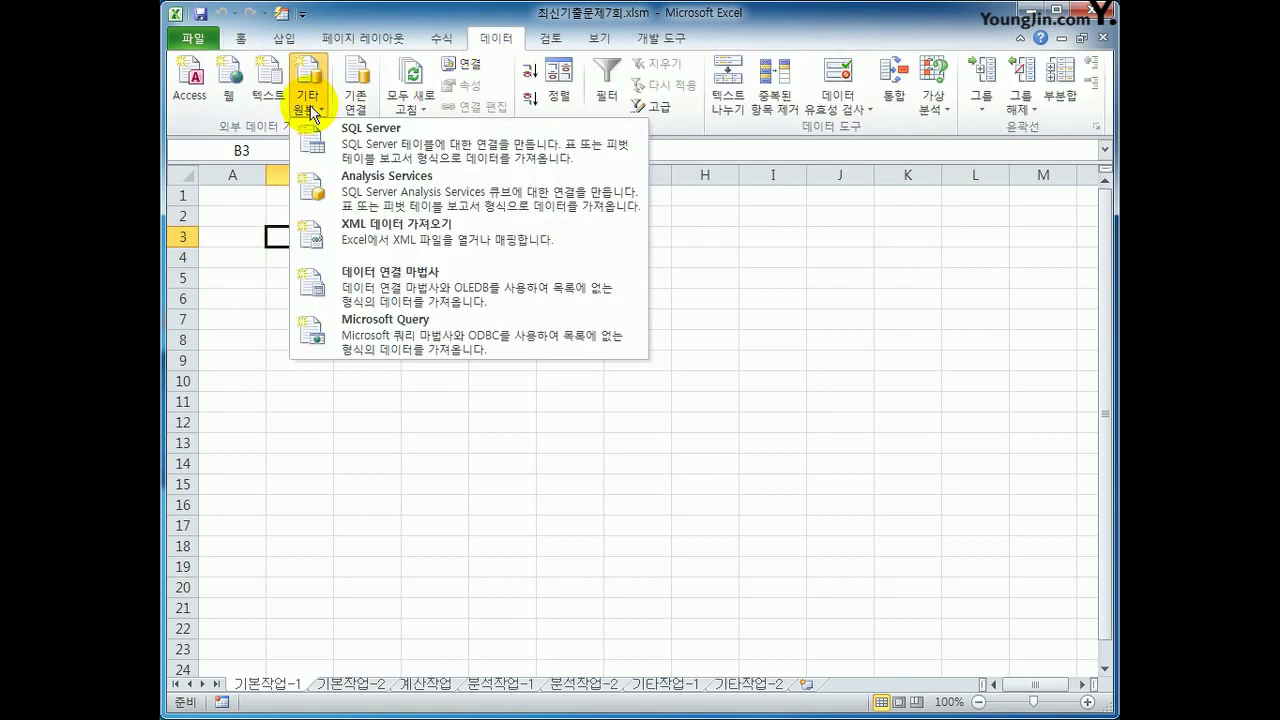
{"action": "left_click", "coordinate": [400, 340]}
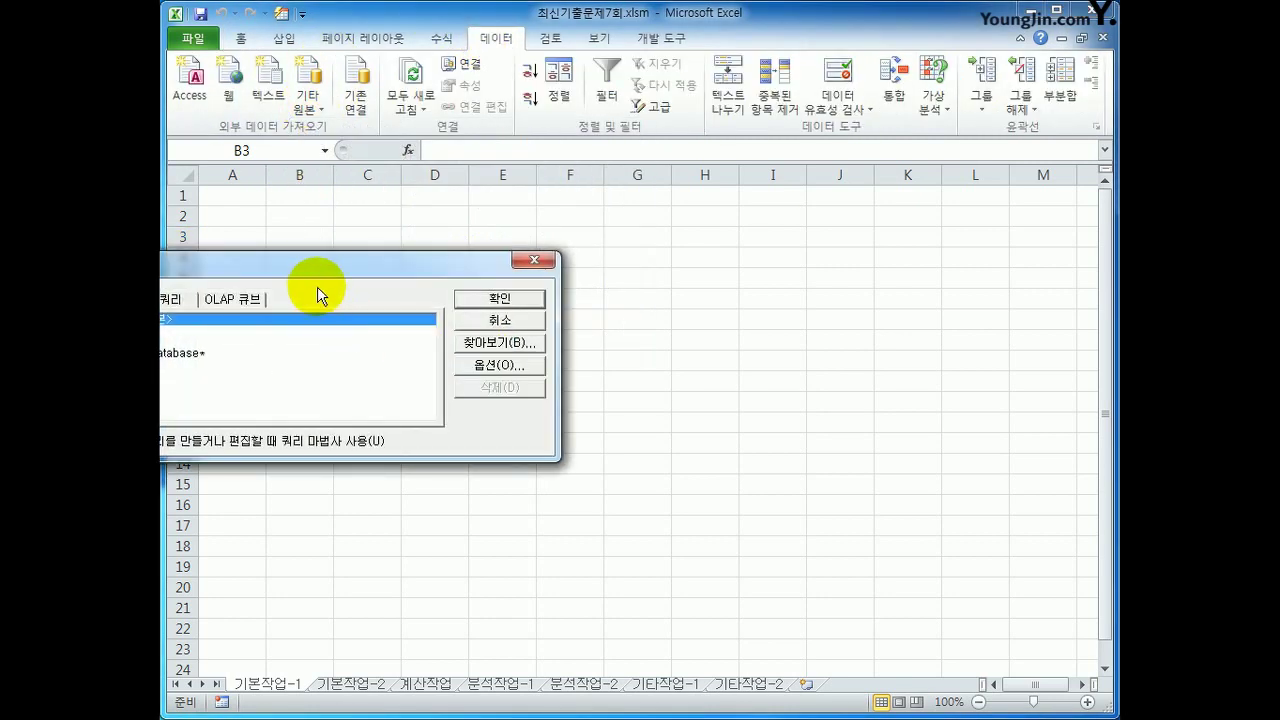
{"action": "left_click_drag", "start_coordinate": [317, 266], "coordinate": [664, 233]}
{"action": "left_click", "coordinate": [548, 325]}
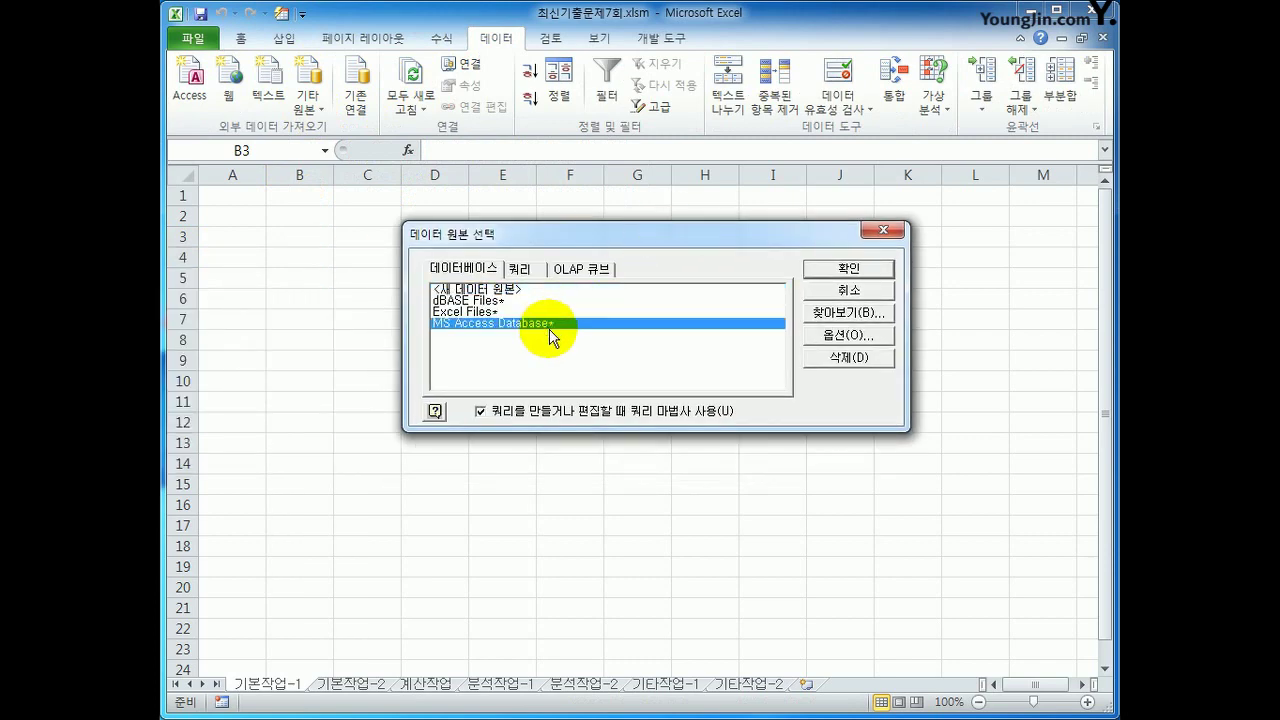
{"action": "left_click", "coordinate": [843, 266]}
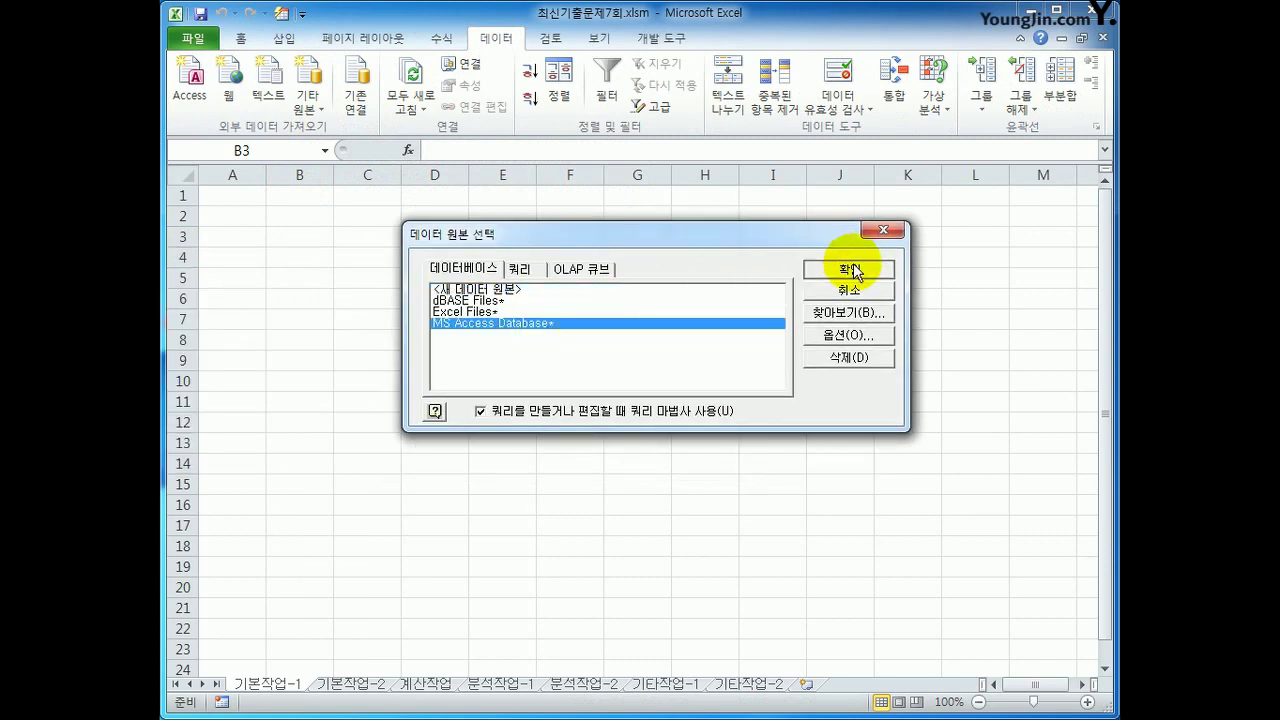
Step: Connect to the database 생활기상정보.accdb in the folder c:\2020컴활1급\스프레드시트\기출문제
{"action": "left_click_drag", "start_coordinate": [737, 246], "coordinate": [822, 251]}
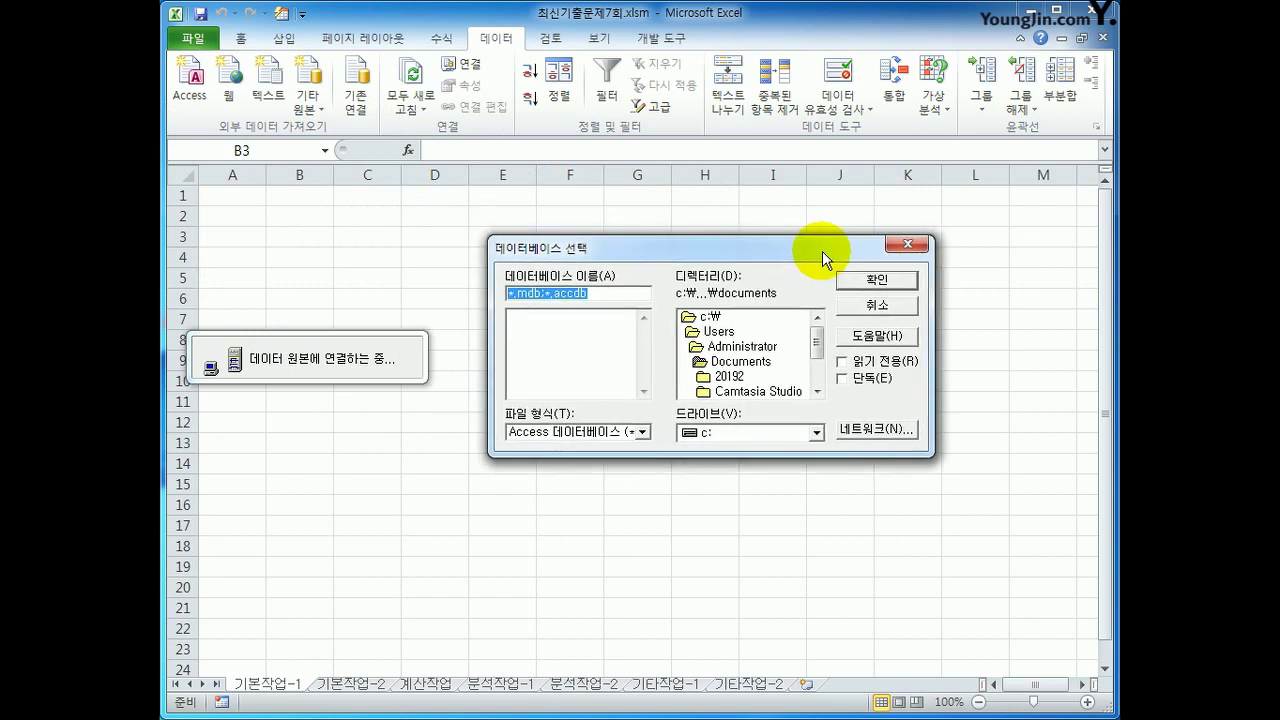
{"action": "double_click", "coordinate": [737, 316]}
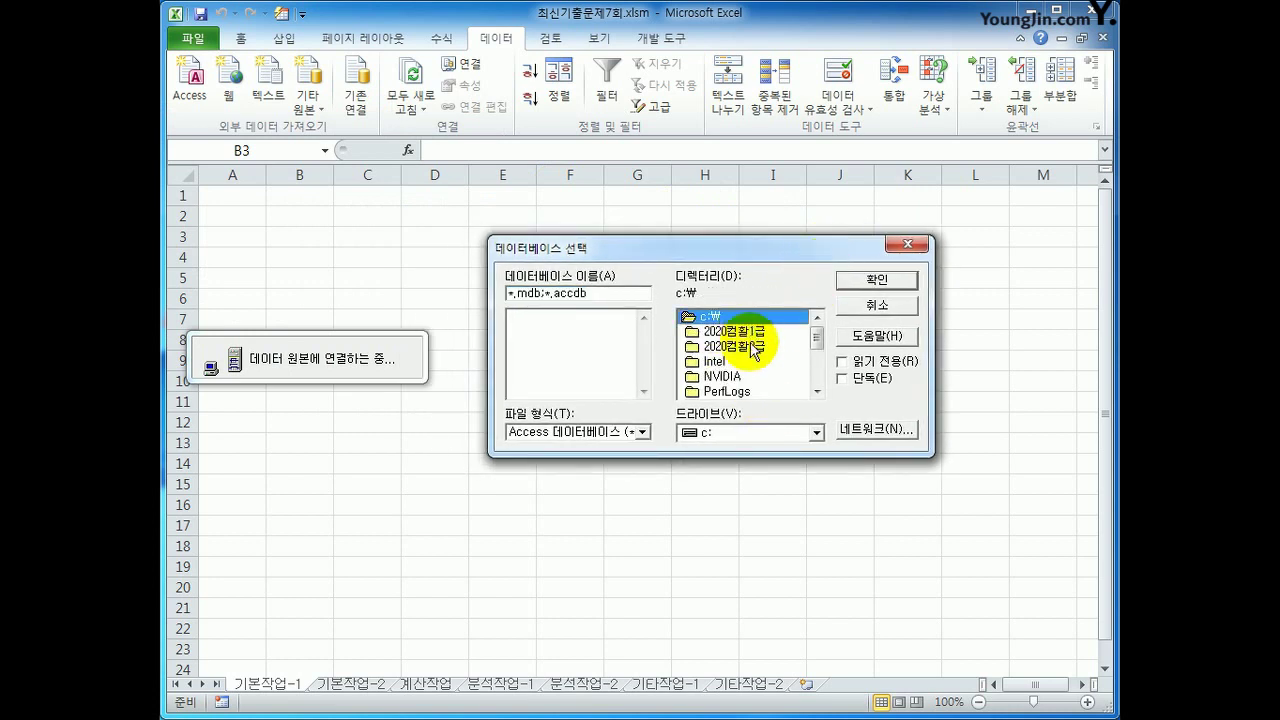
{"action": "left_click", "coordinate": [752, 331]}
{"action": "double_click", "coordinate": [753, 335]}
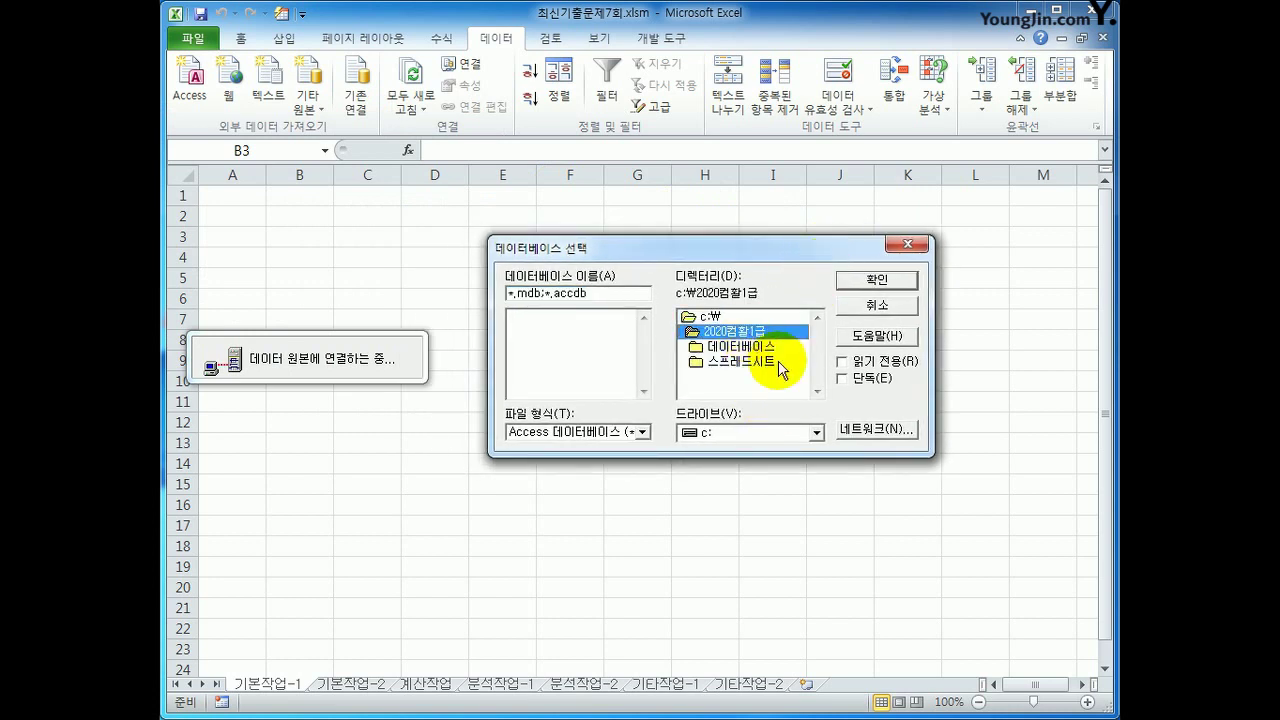
{"action": "double_click", "coordinate": [779, 366]}
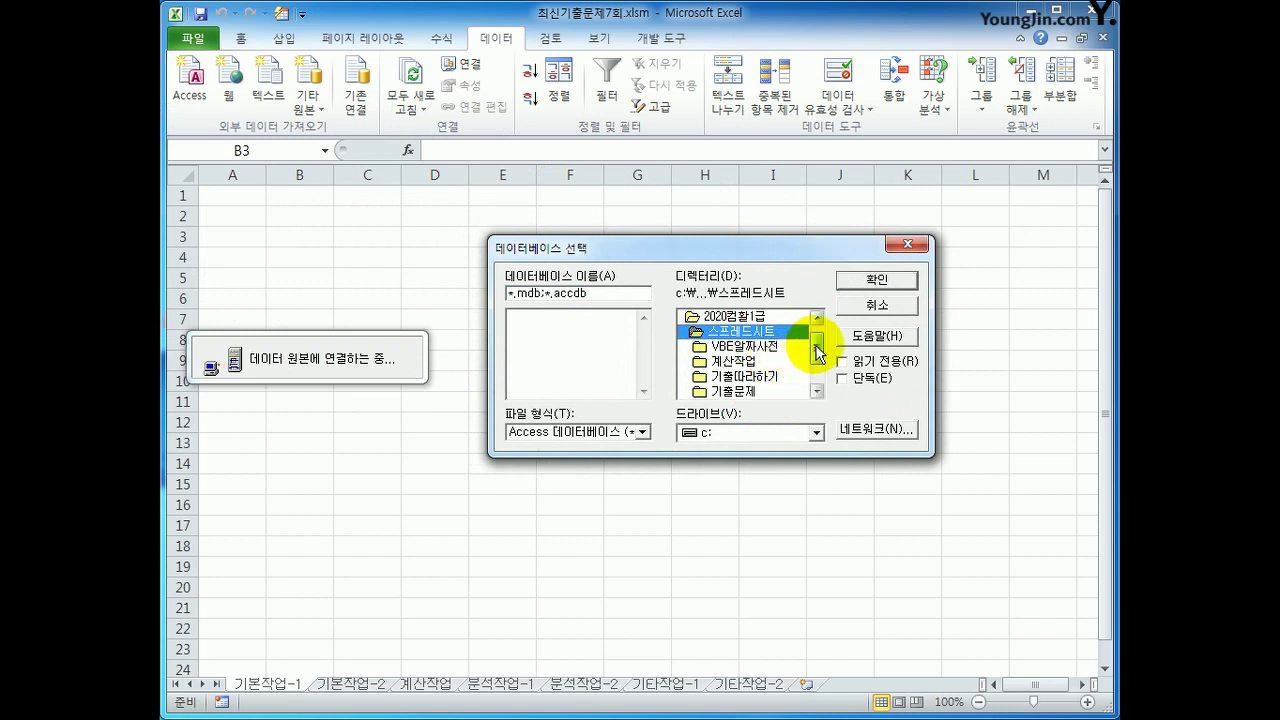
{"action": "left_click", "coordinate": [784, 392]}
{"action": "double_click", "coordinate": [784, 392]}
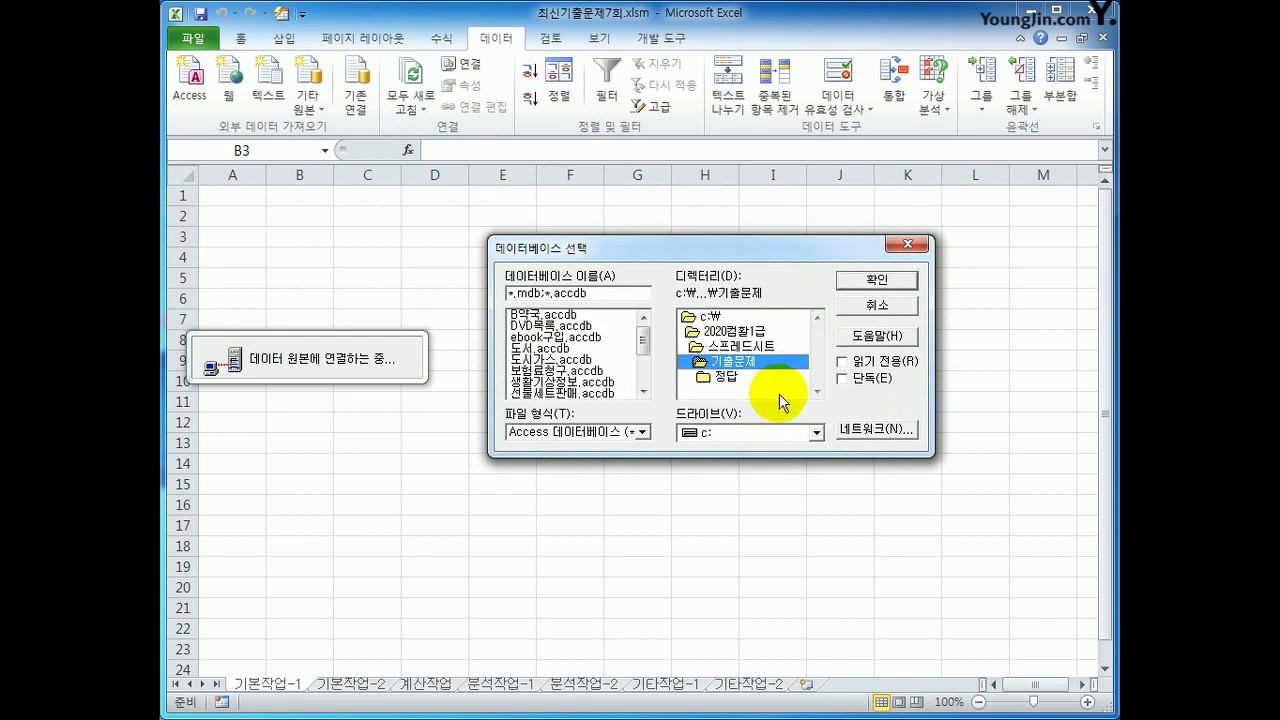
{"action": "left_click", "coordinate": [588, 384]}
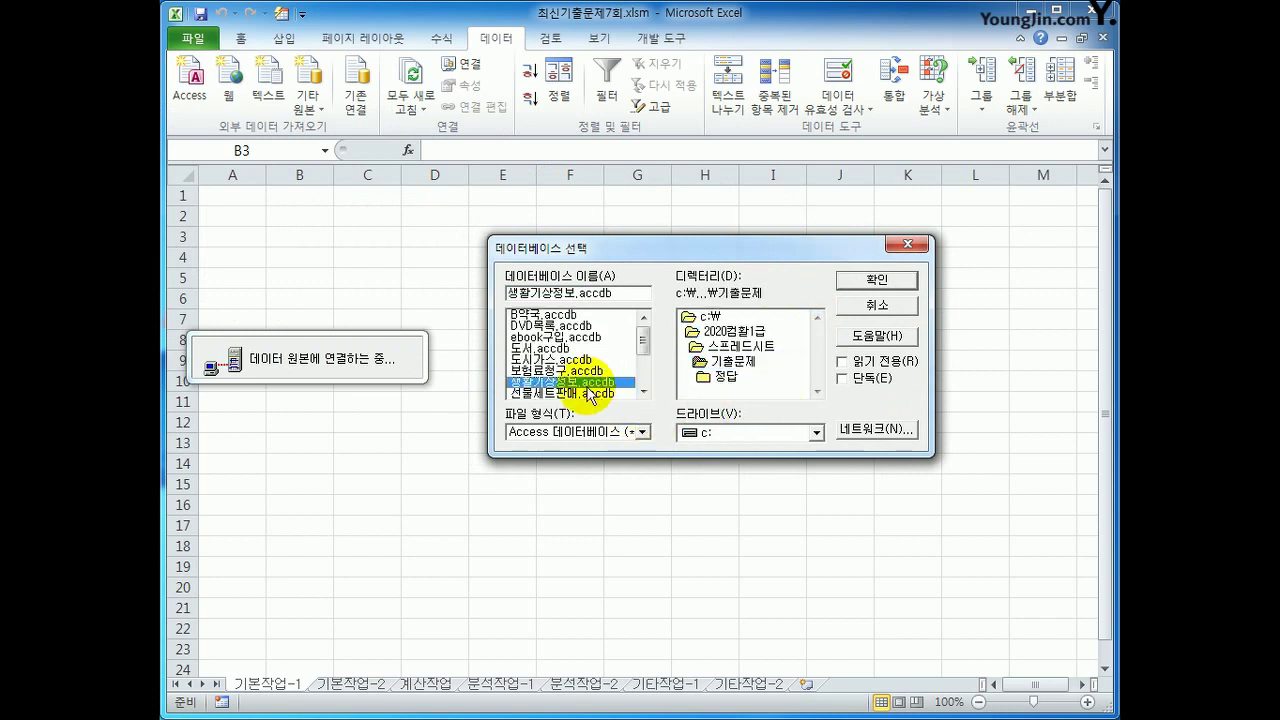
{"action": "left_click", "coordinate": [882, 279]}
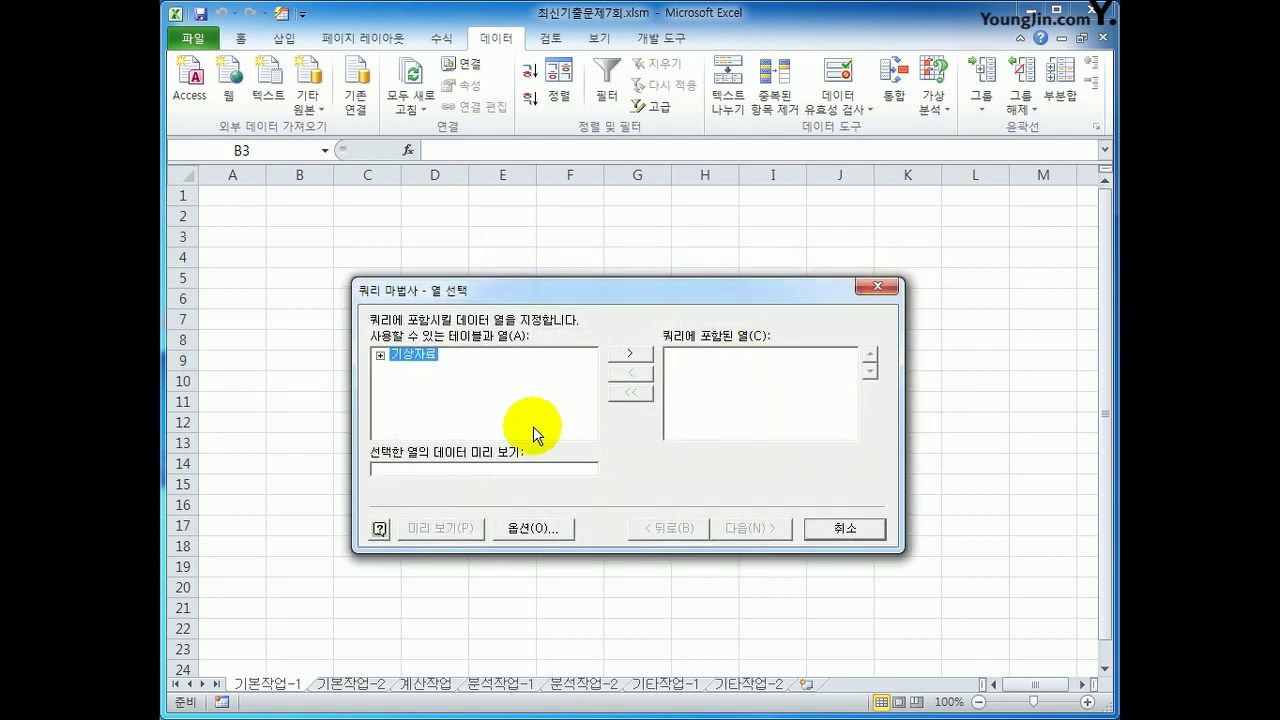
Step: Include the columns 지역, 지역명, 기상, 3월, 4월 and 5월 from the 기상자료 table in the query, in that order
{"action": "left_click", "coordinate": [380, 355]}
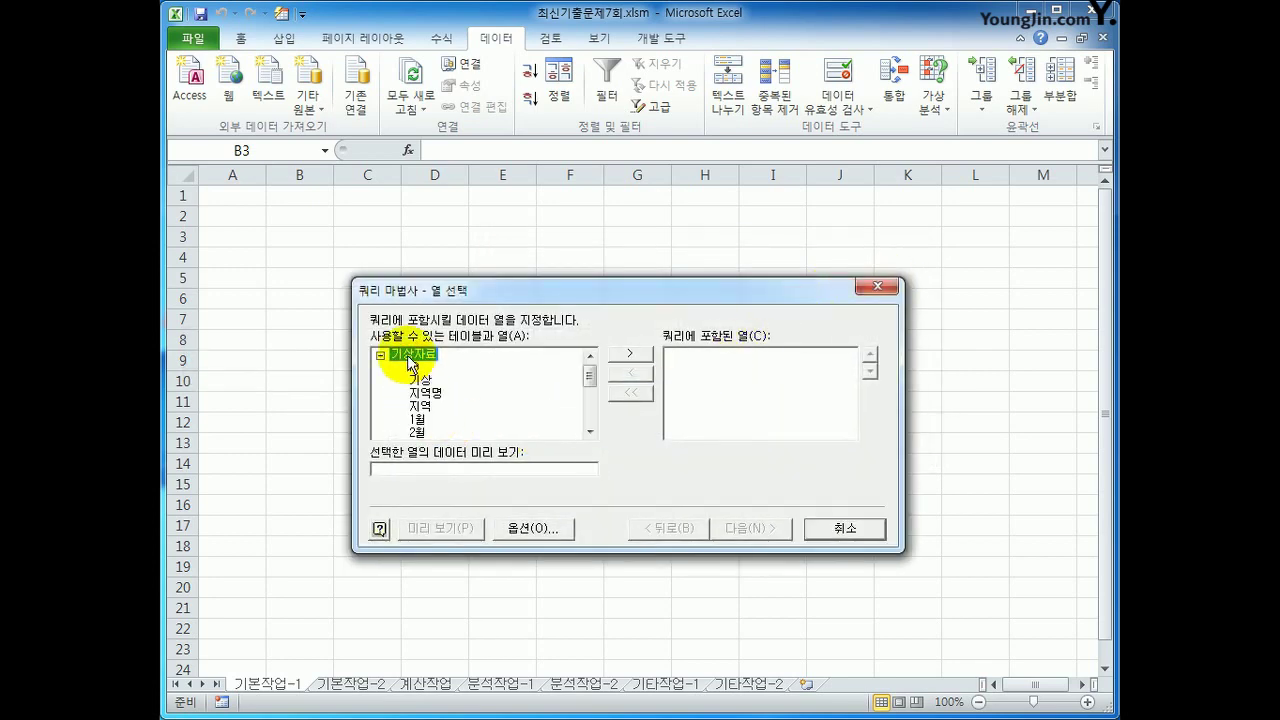
{"action": "double_click", "coordinate": [428, 406]}
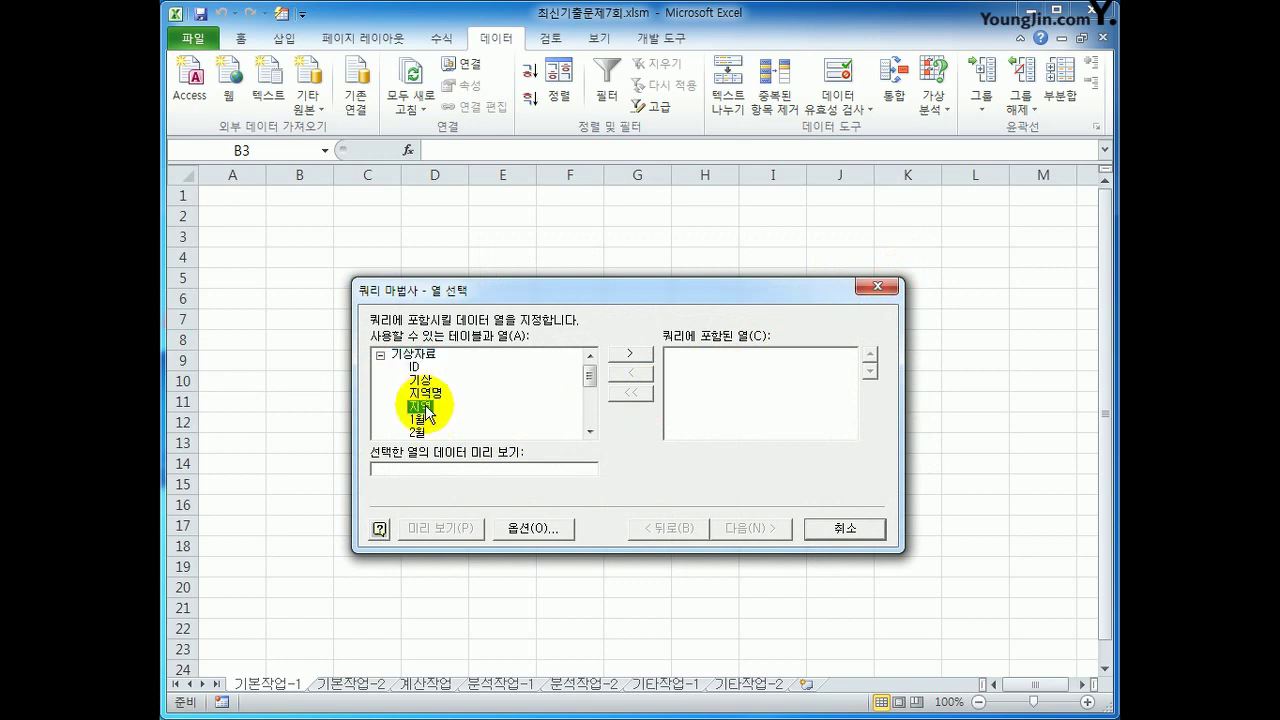
{"action": "double_click", "coordinate": [428, 394]}
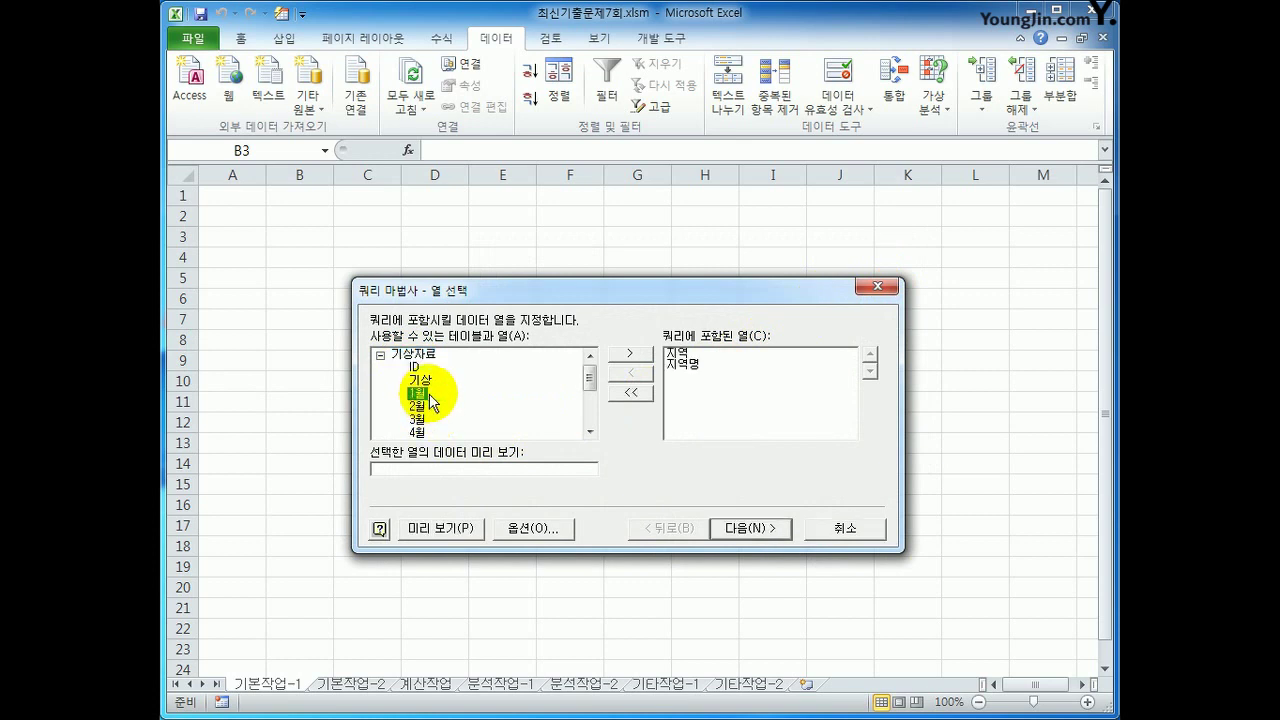
{"action": "double_click", "coordinate": [420, 381]}
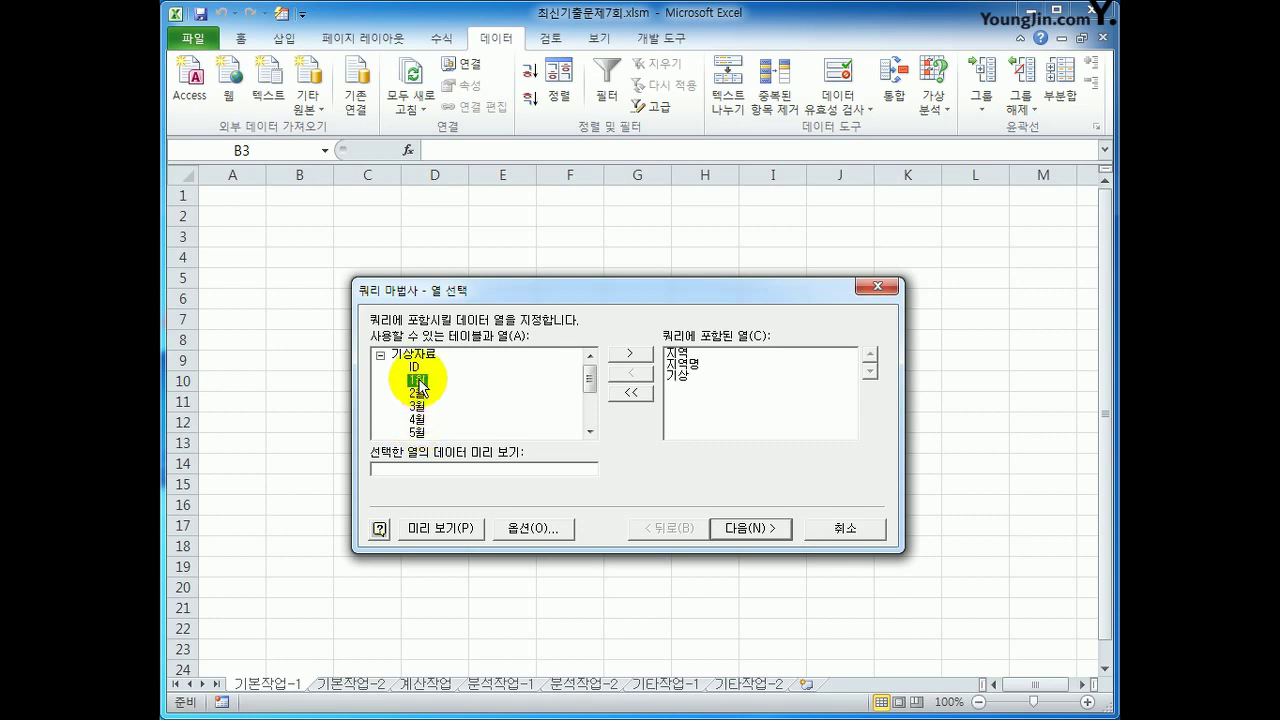
{"action": "double_click", "coordinate": [421, 406]}
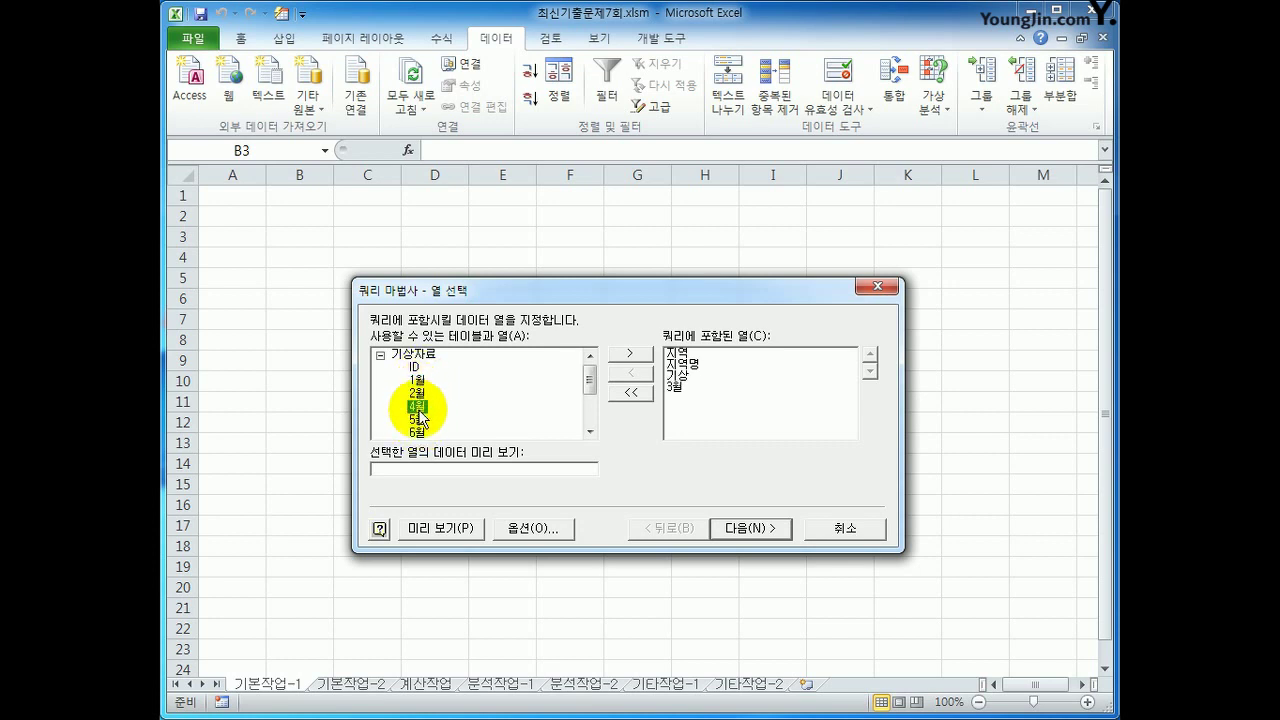
{"action": "double_click", "coordinate": [421, 407]}
{"action": "double_click", "coordinate": [421, 407]}
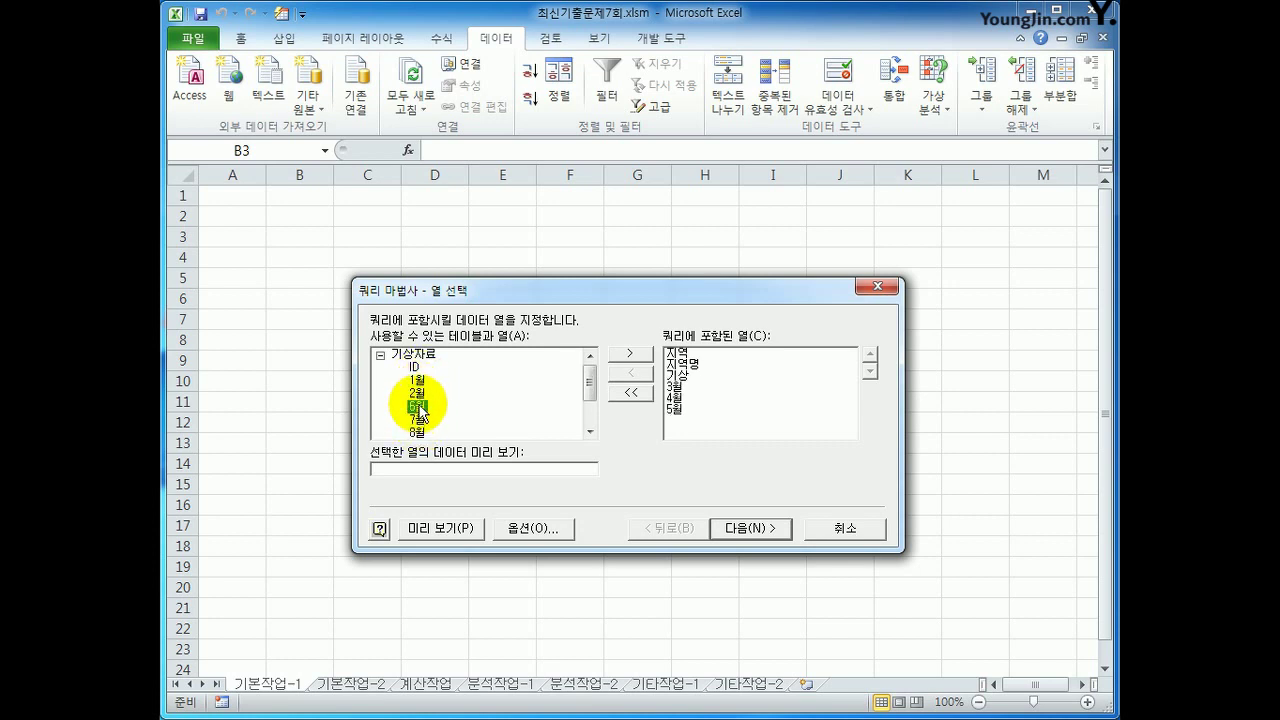
{"action": "left_click", "coordinate": [752, 532]}
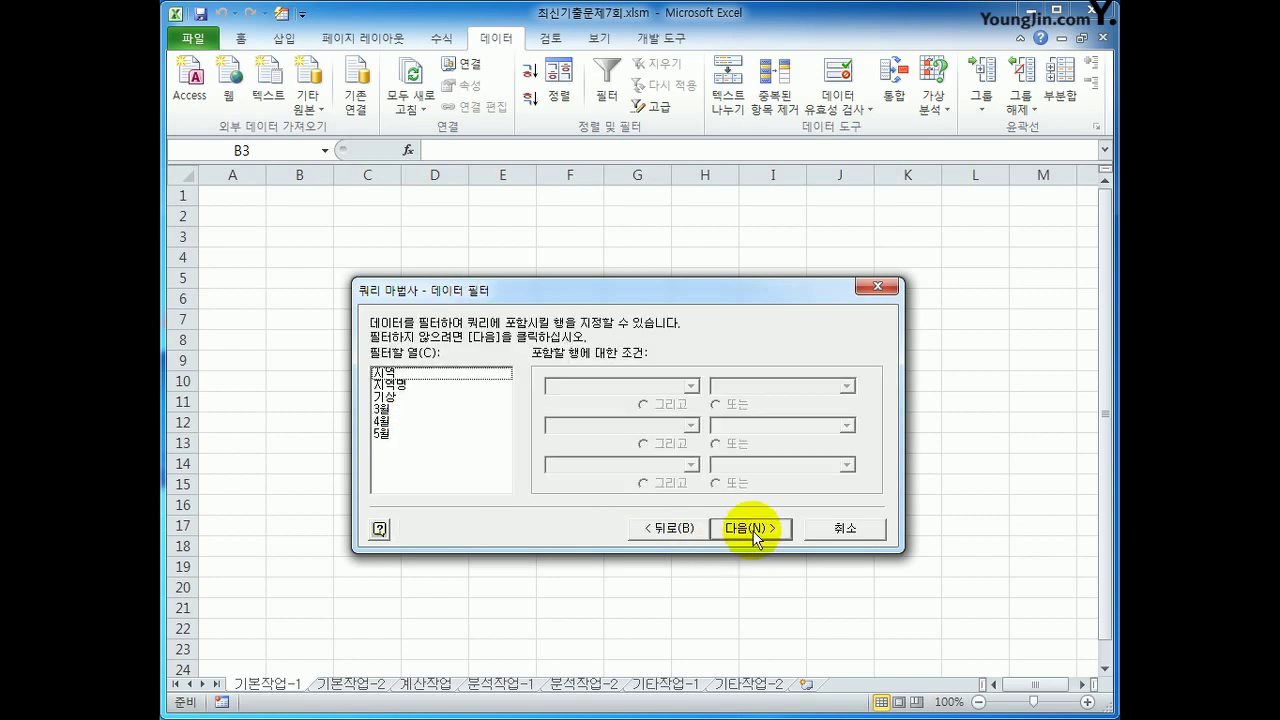
Step: Filter the query rows to those where 지역 equals 강원
{"action": "left_click", "coordinate": [395, 373]}
{"action": "left_click", "coordinate": [612, 395]}
{"action": "left_click", "coordinate": [595, 402]}
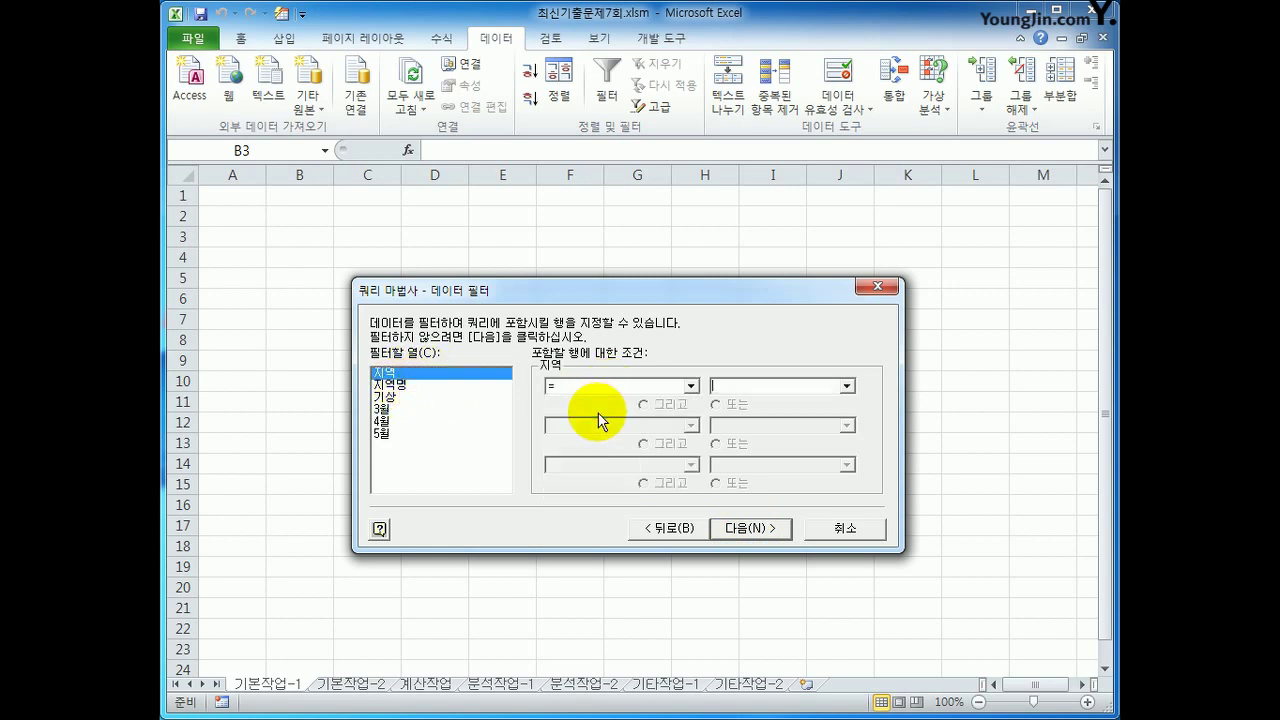
{"action": "left_click", "coordinate": [846, 386]}
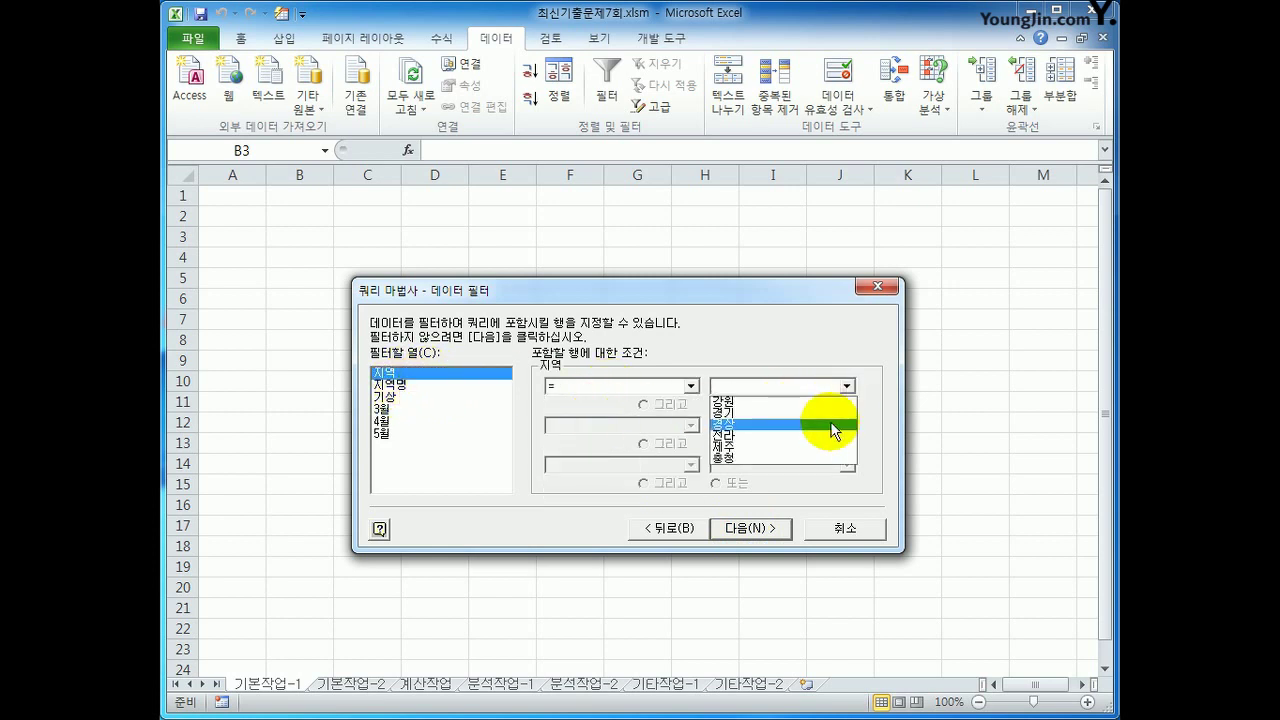
{"action": "left_click", "coordinate": [830, 405]}
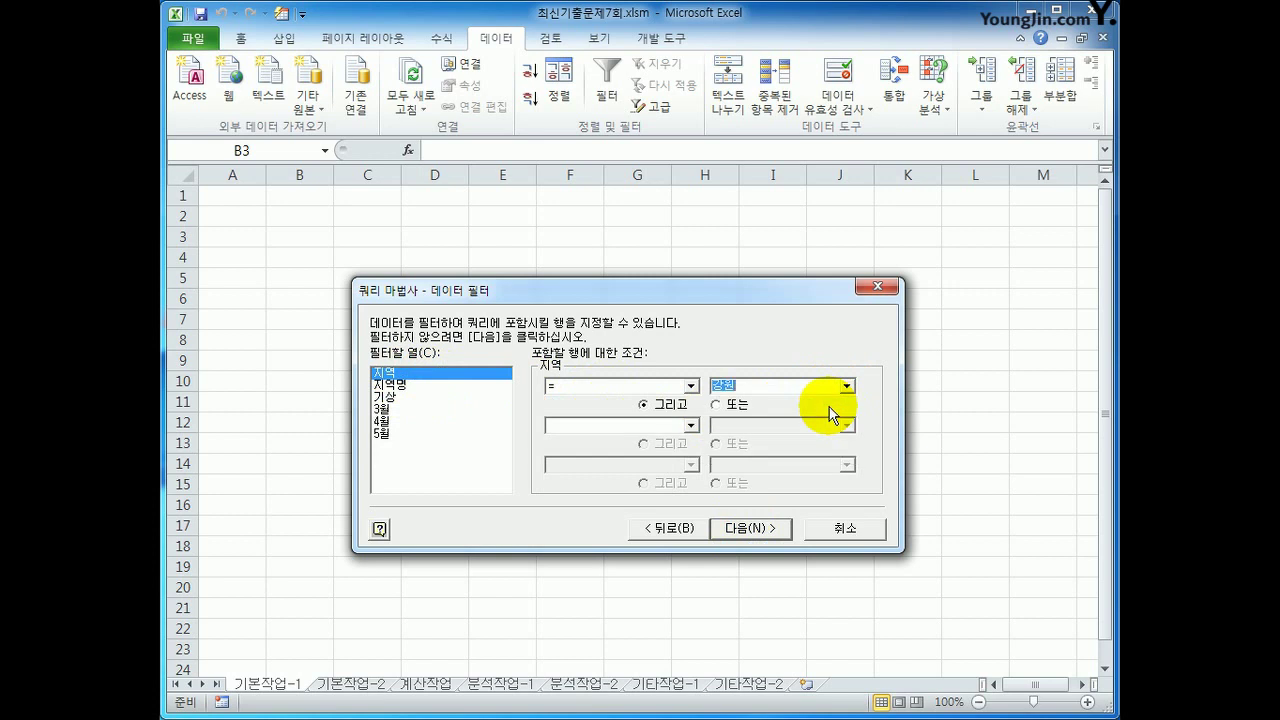
Step: Filter the 기상 column to rows equal to 최고기온 or equal to 평균온도, and accept the filter conditions
{"action": "left_click", "coordinate": [393, 398]}
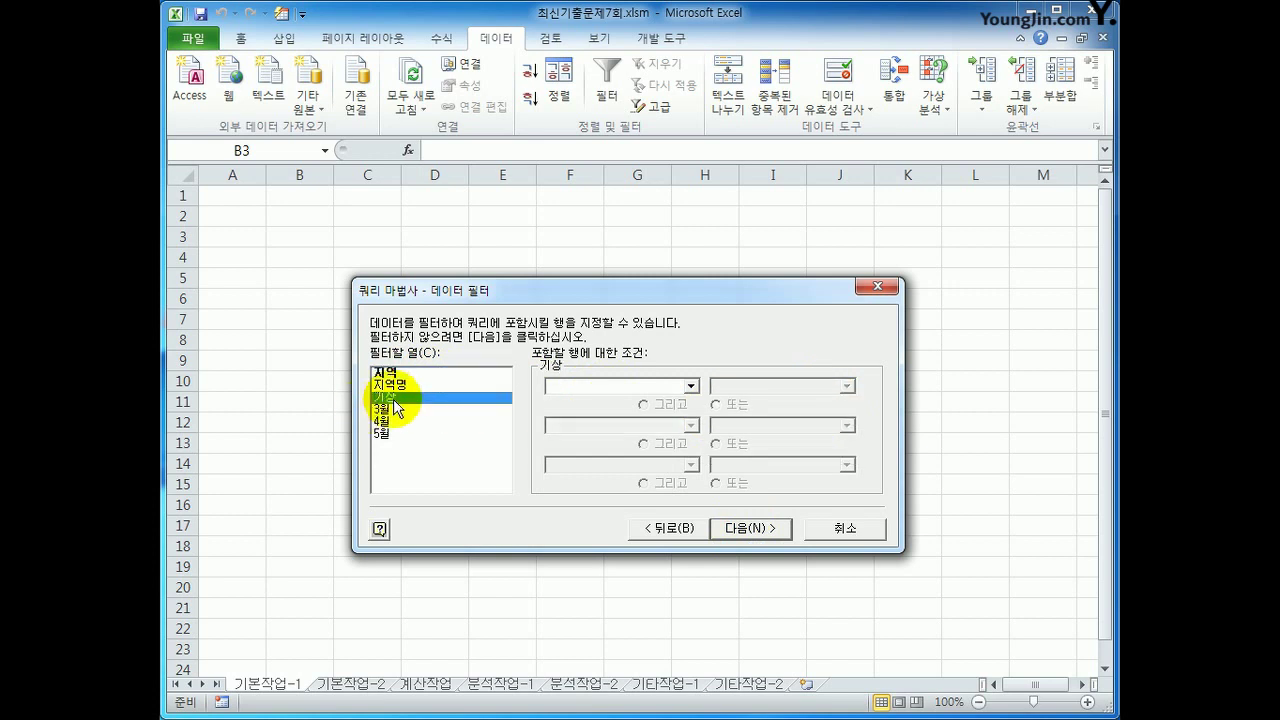
{"action": "left_click", "coordinate": [630, 386]}
{"action": "left_click", "coordinate": [620, 403]}
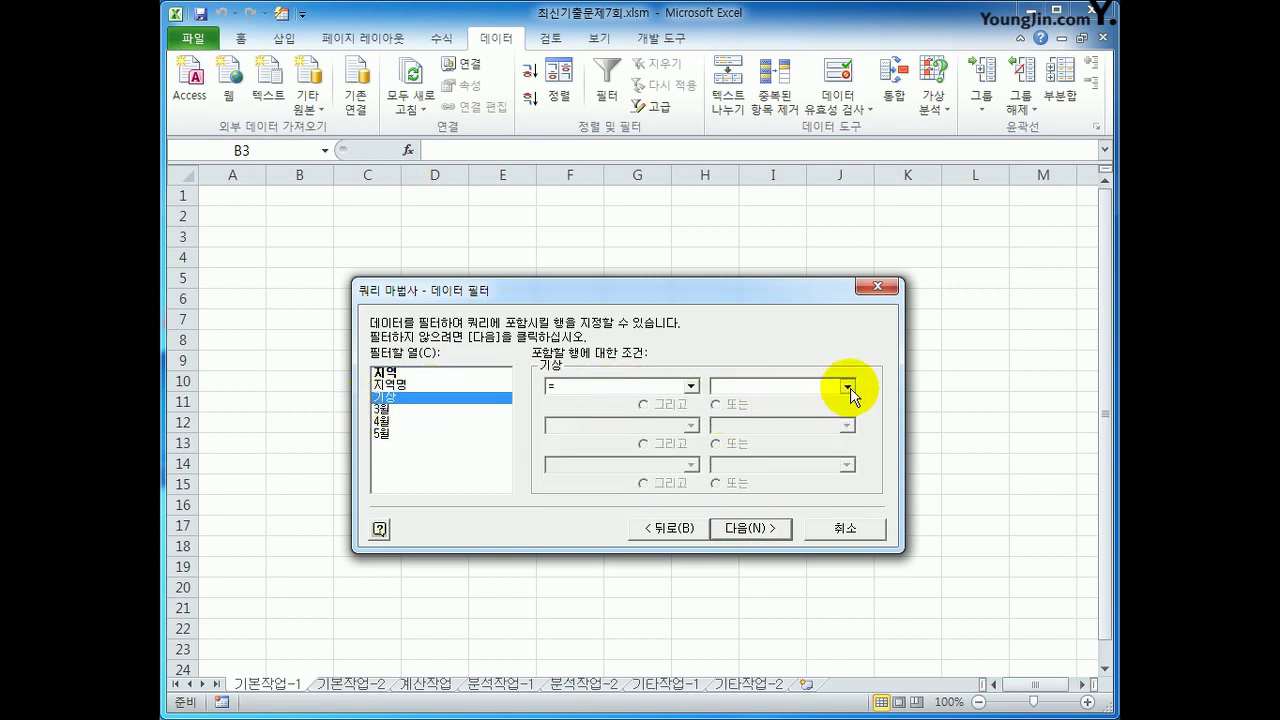
{"action": "left_click", "coordinate": [848, 387]}
{"action": "left_click", "coordinate": [838, 431]}
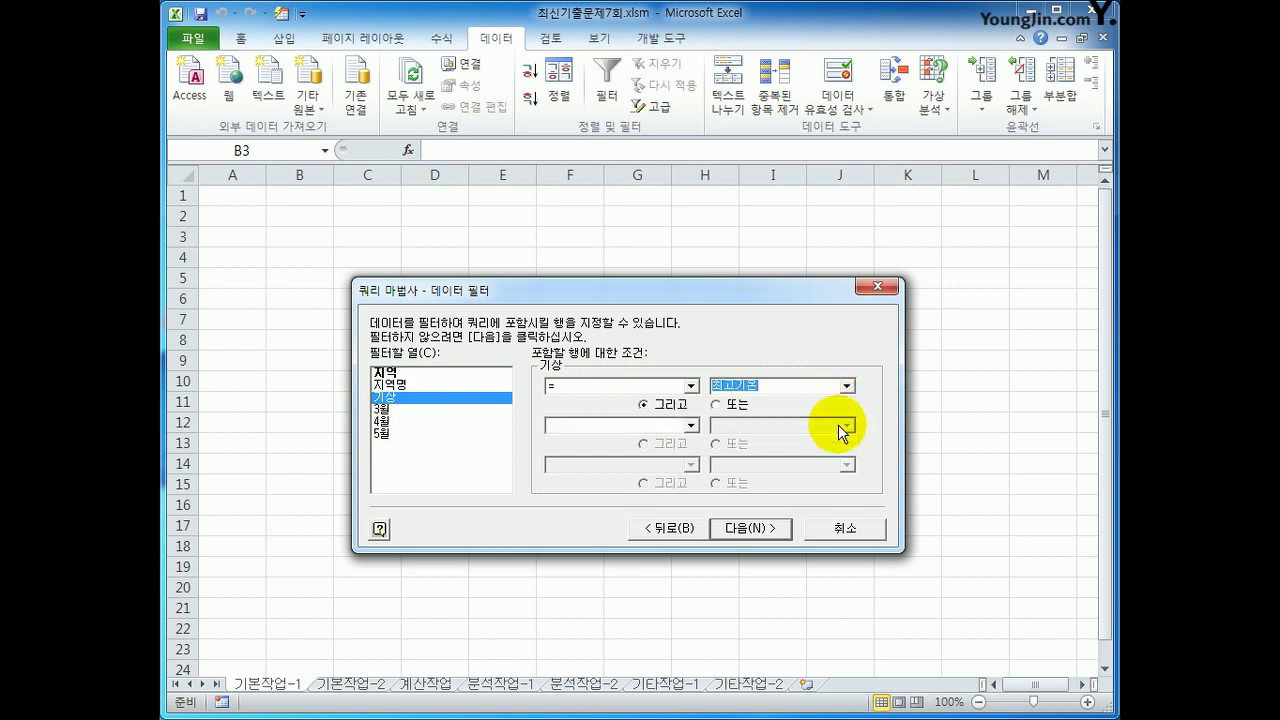
{"action": "left_click", "coordinate": [728, 414]}
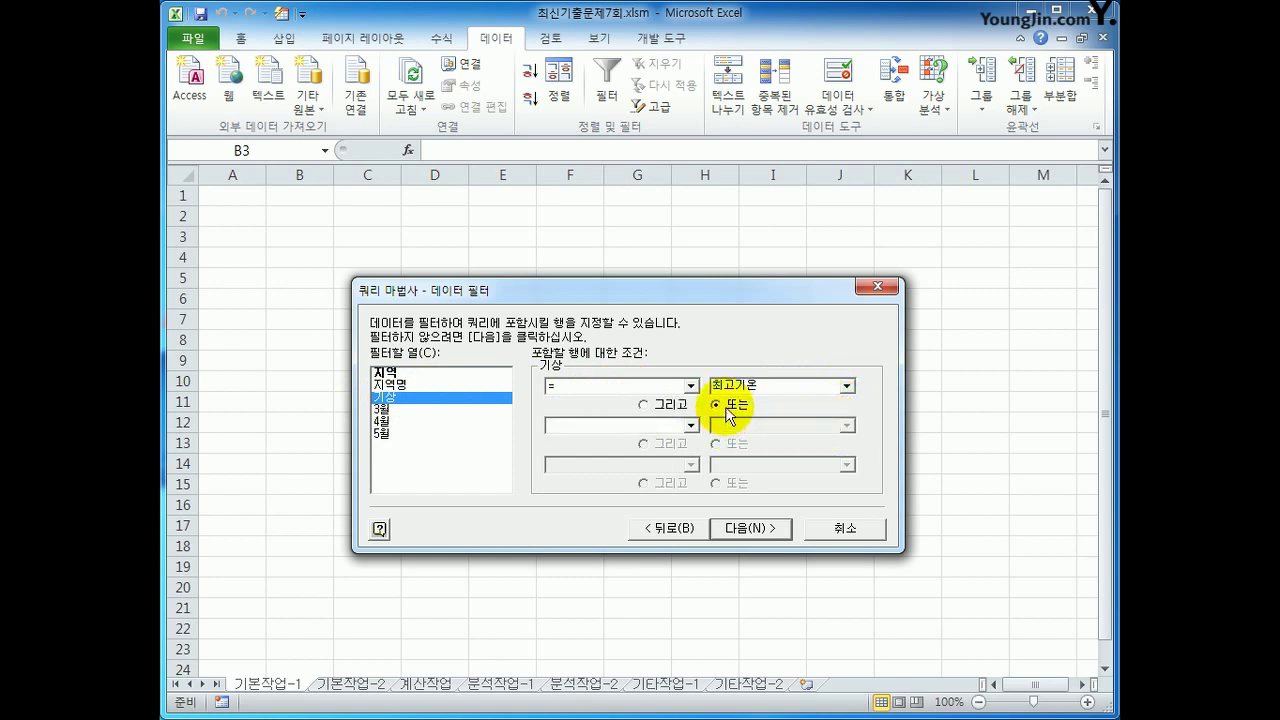
{"action": "left_click", "coordinate": [690, 426]}
{"action": "left_click", "coordinate": [684, 444]}
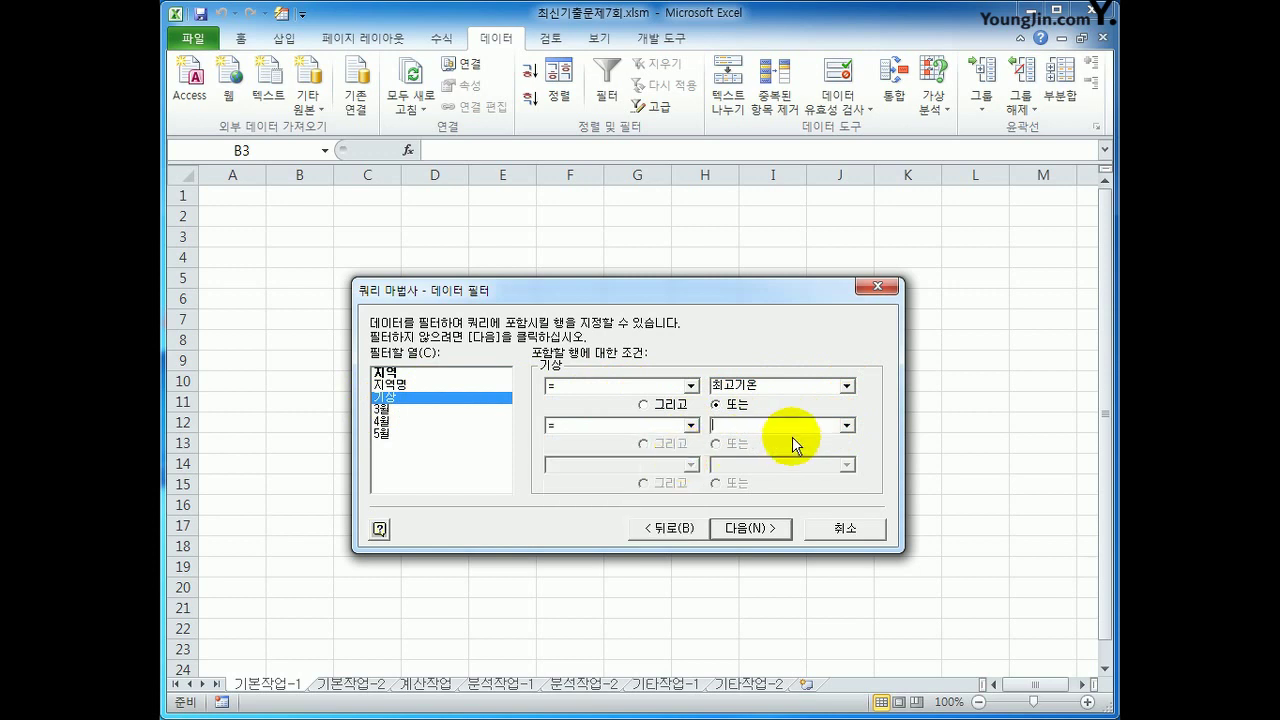
{"action": "left_click", "coordinate": [848, 425]}
{"action": "left_click", "coordinate": [825, 475]}
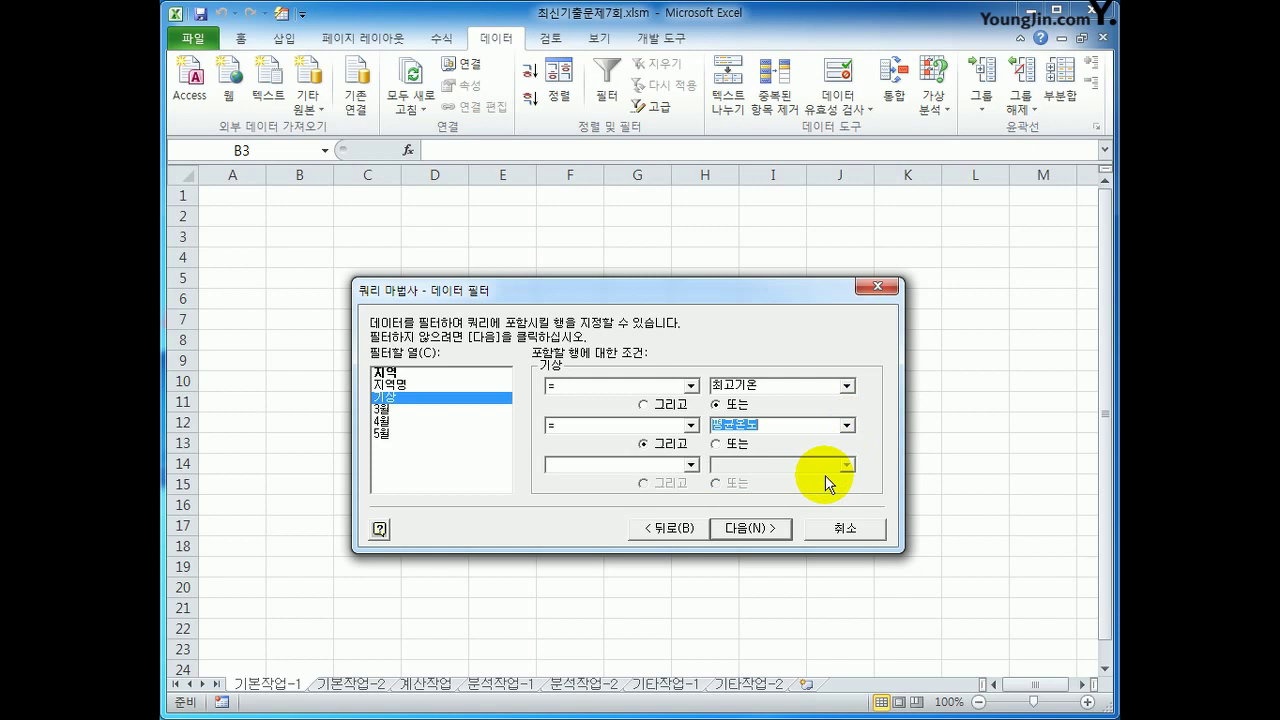
{"action": "left_click", "coordinate": [776, 530]}
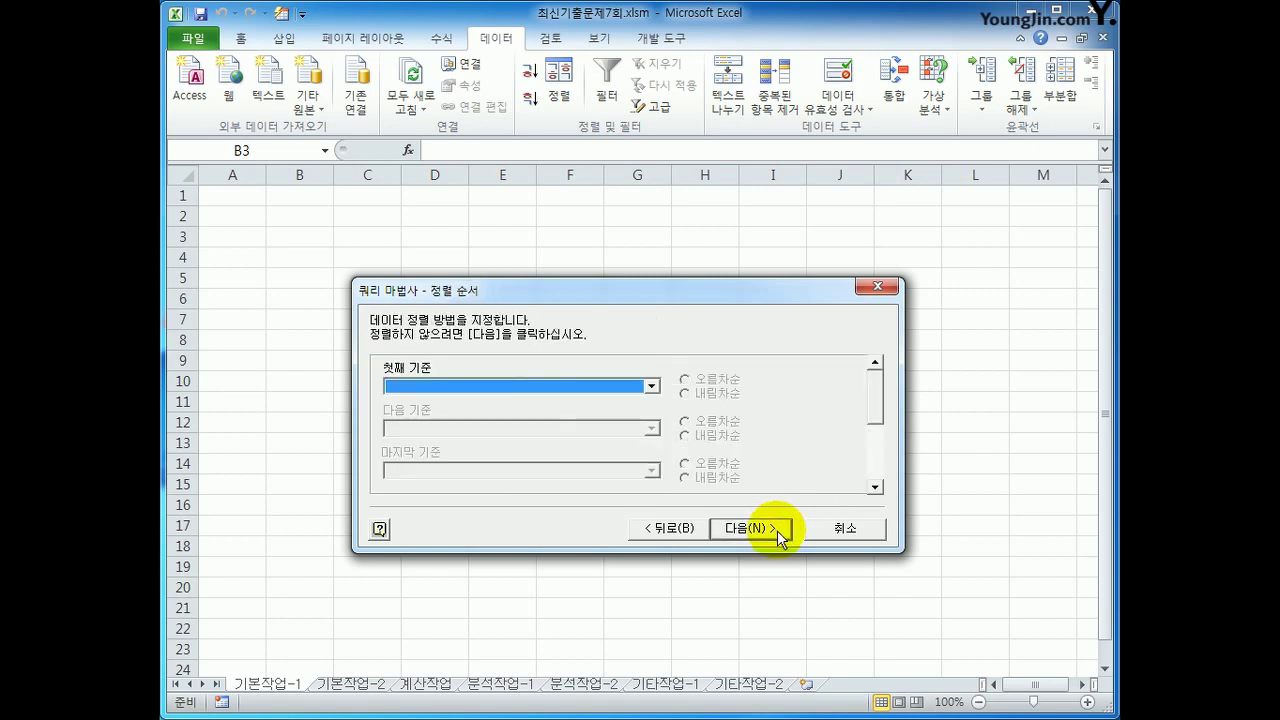
Step: Sort the query by 지역명 ascending and 기상 descending, and finish the wizard by returning the data to Excel
{"action": "left_click", "coordinate": [543, 388]}
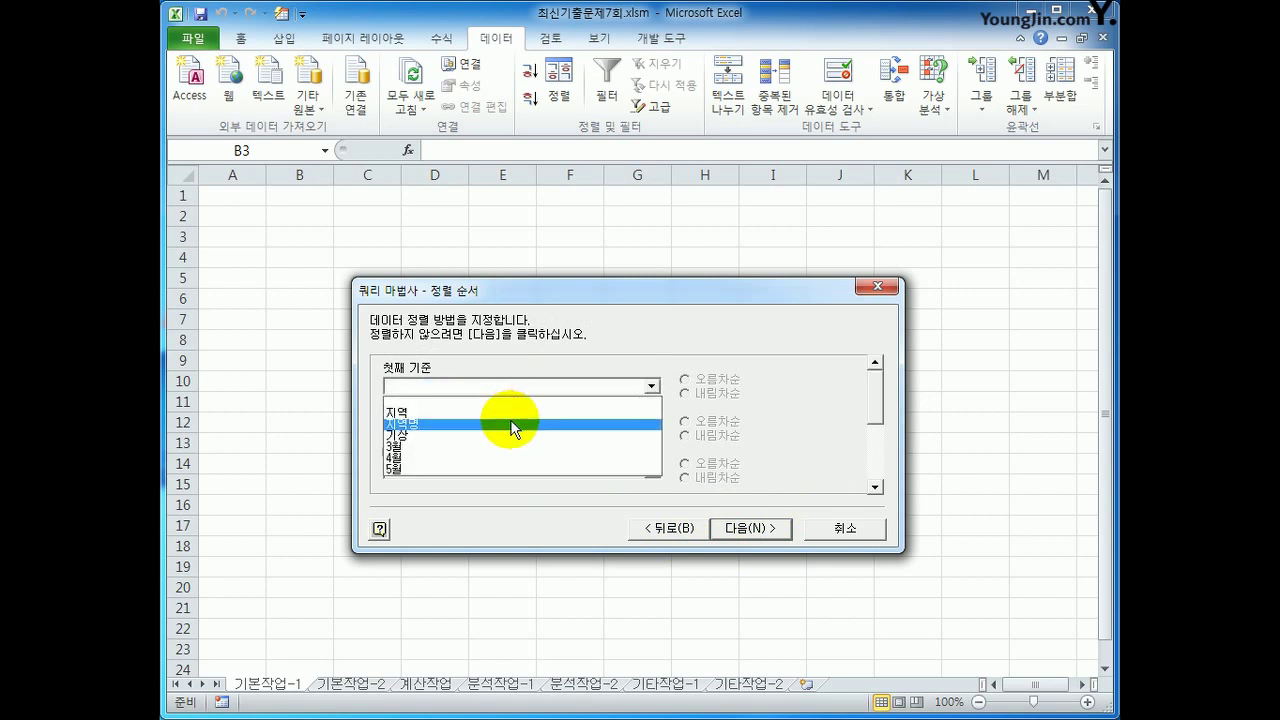
{"action": "left_click", "coordinate": [511, 424]}
{"action": "left_click", "coordinate": [513, 429]}
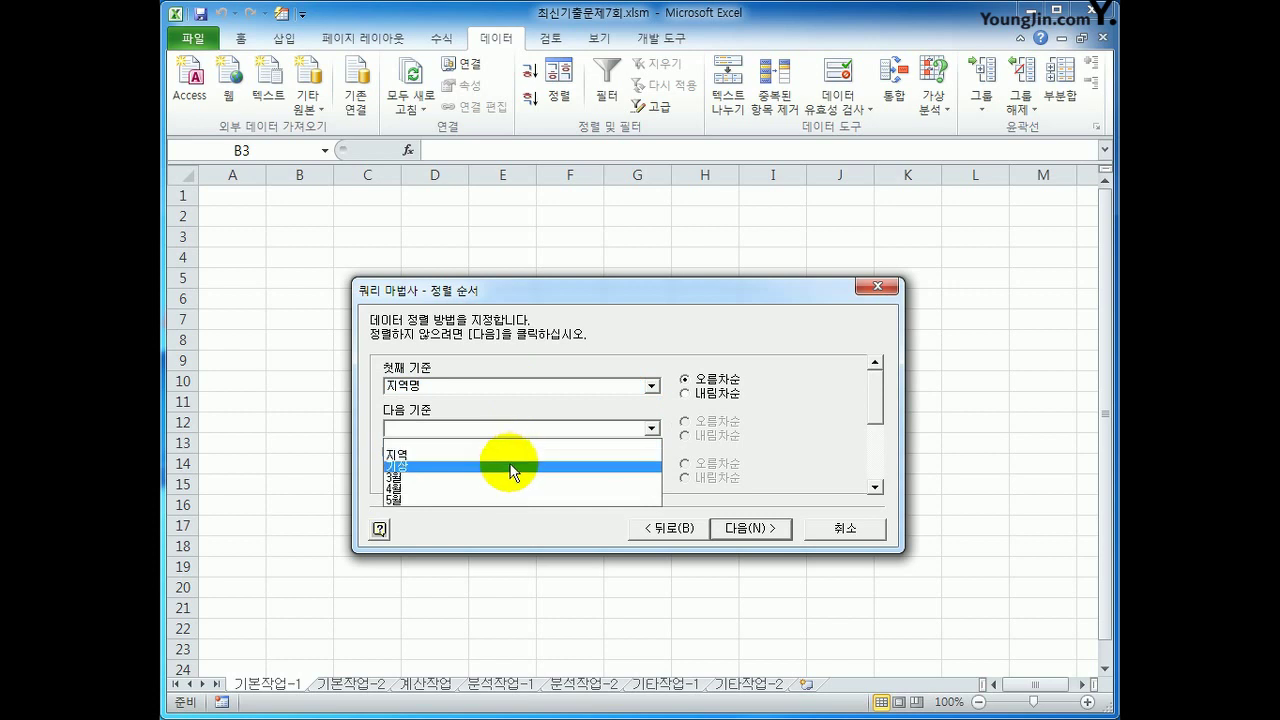
{"action": "left_click", "coordinate": [514, 468]}
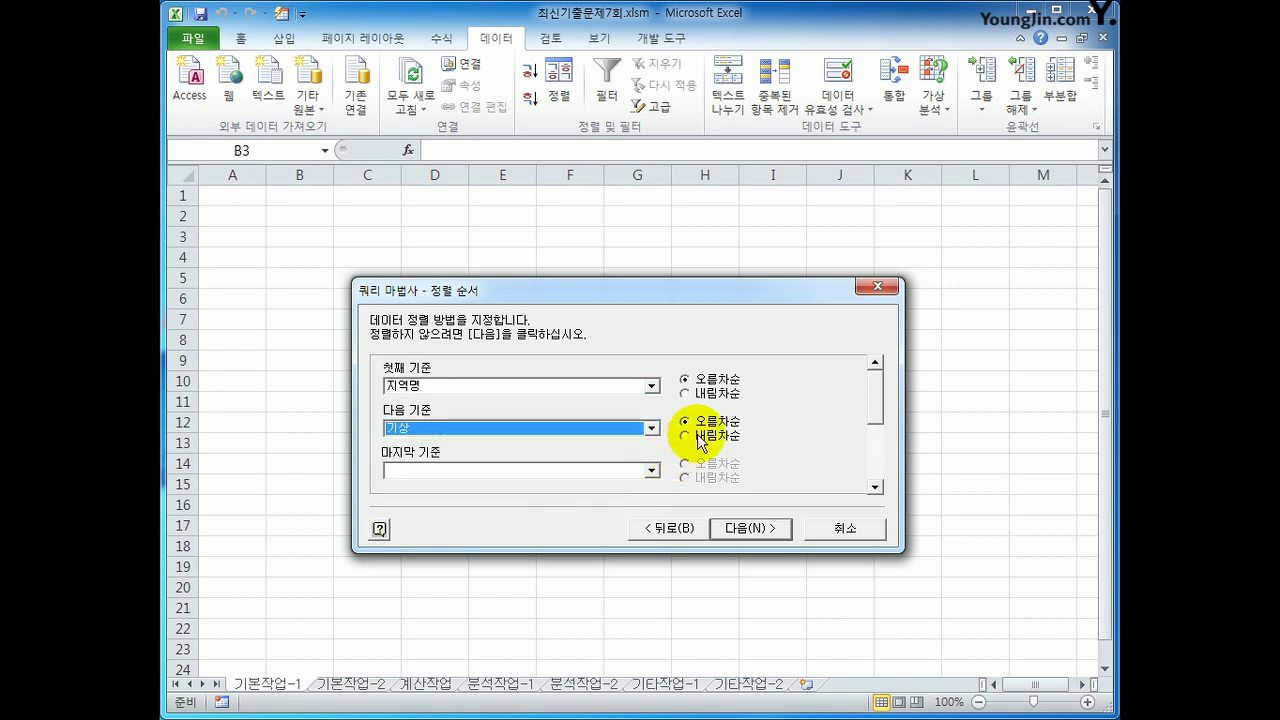
{"action": "left_click", "coordinate": [699, 437]}
{"action": "left_click", "coordinate": [735, 529]}
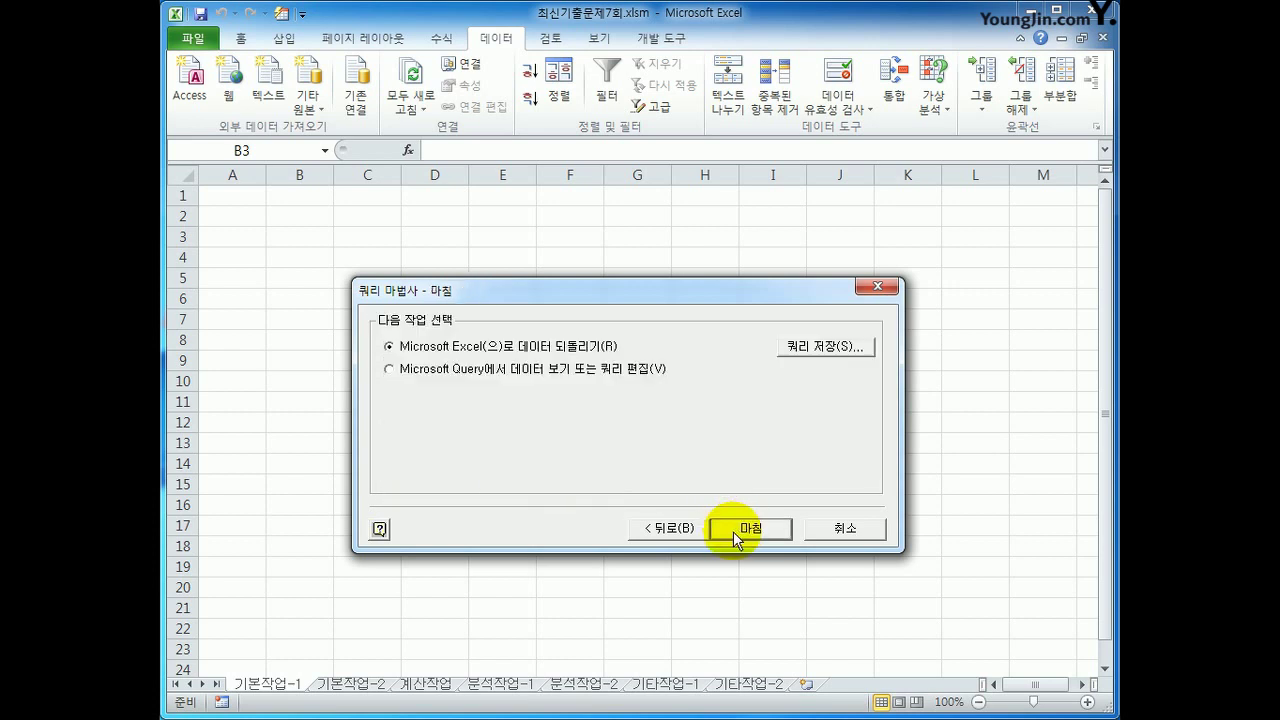
{"action": "left_click", "coordinate": [737, 529]}
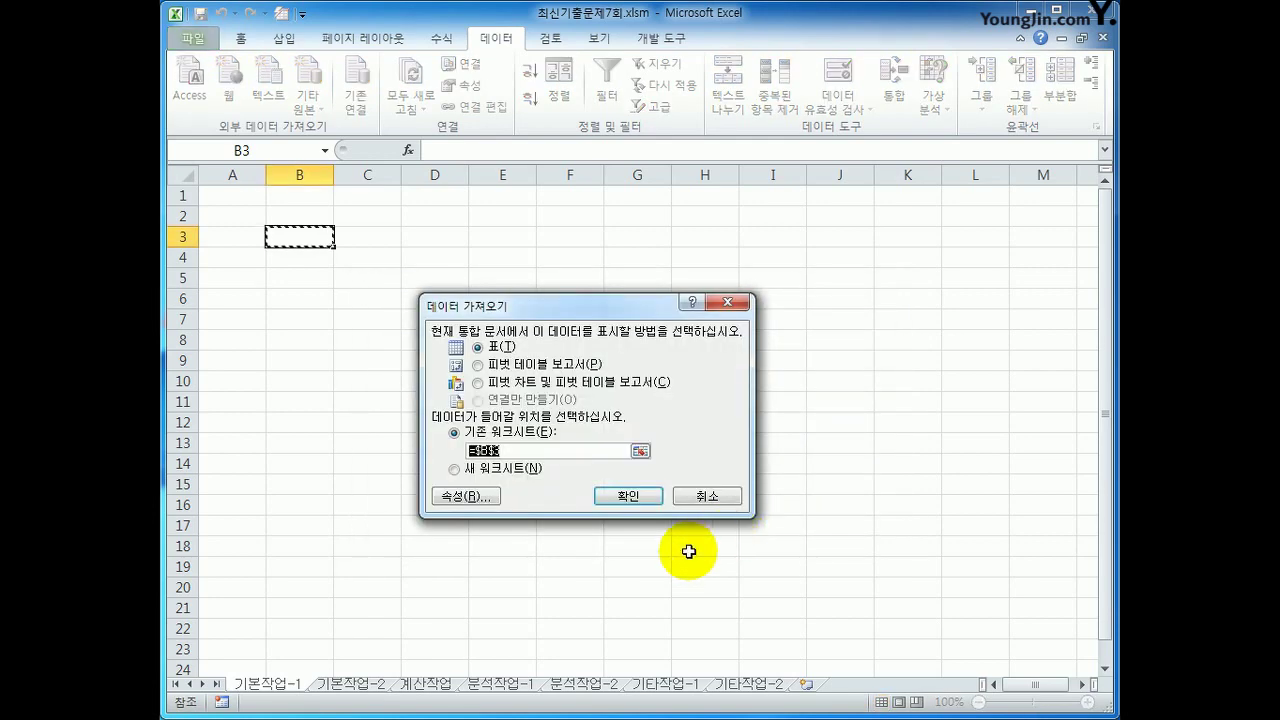
Step: Place the query result as a table at B3 of the existing sheet and convert the table to a normal range
{"action": "left_click", "coordinate": [628, 496]}
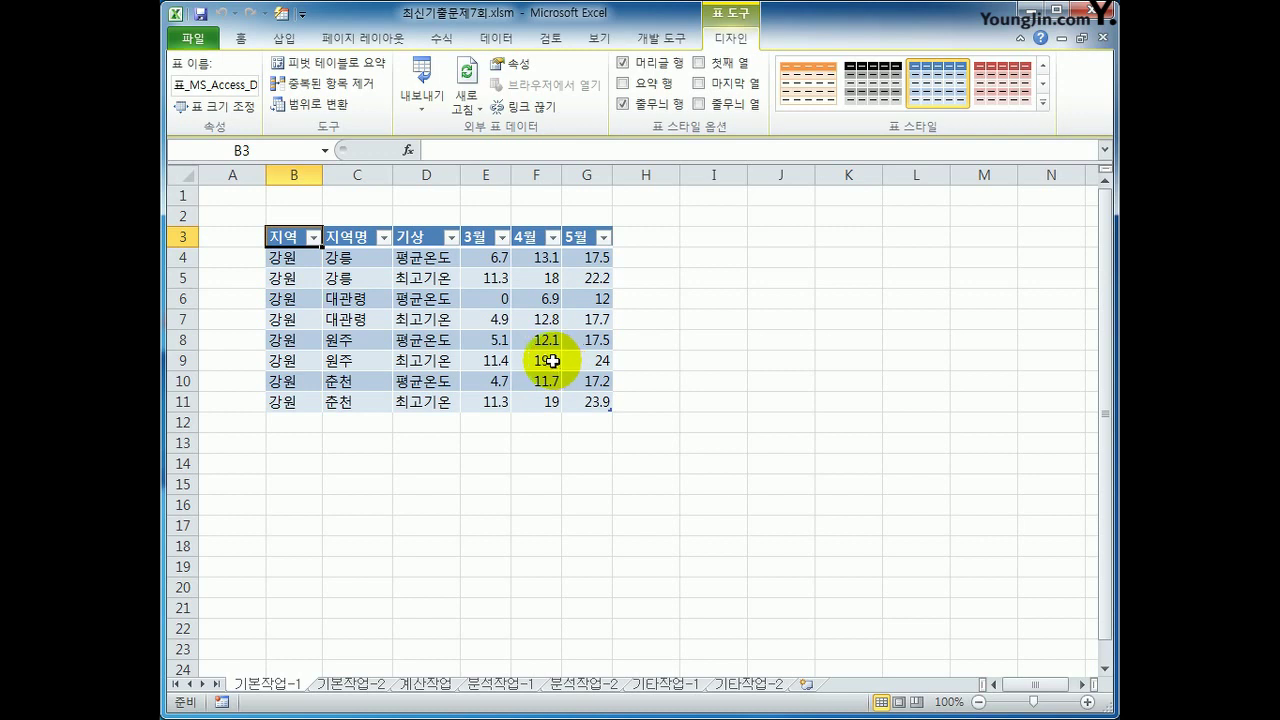
{"action": "left_click", "coordinate": [310, 104]}
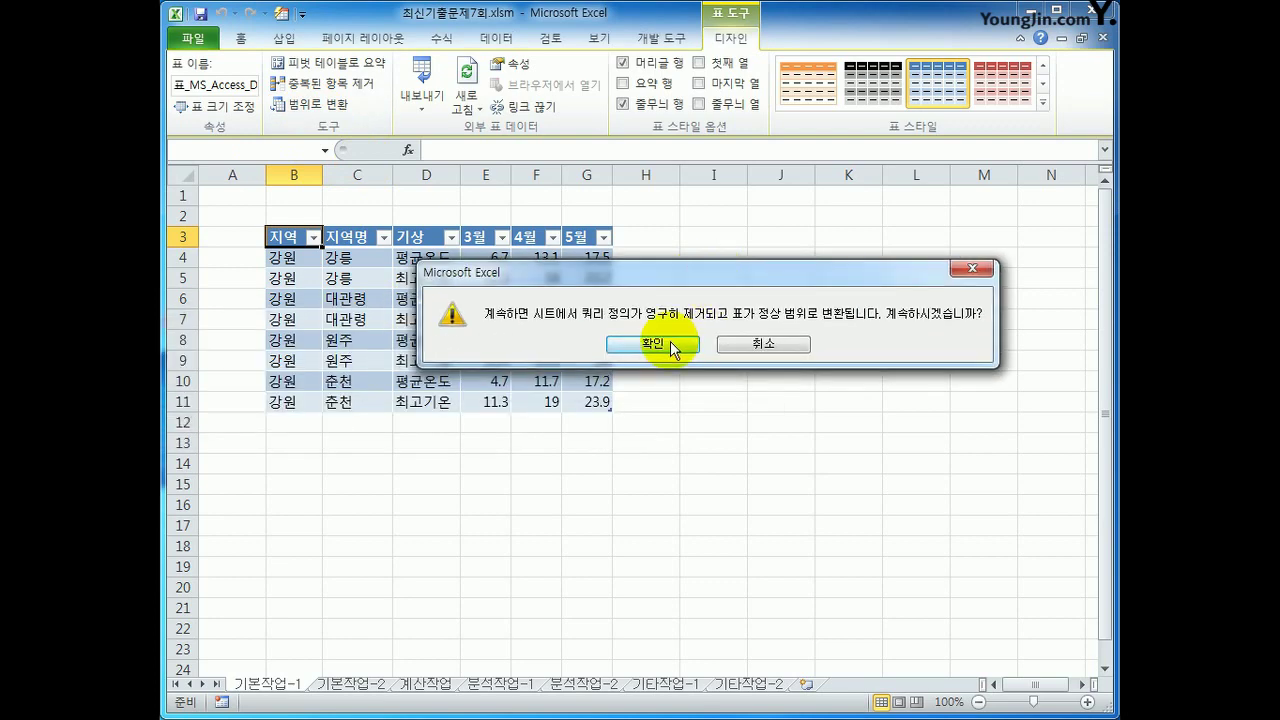
{"action": "left_click", "coordinate": [660, 345]}
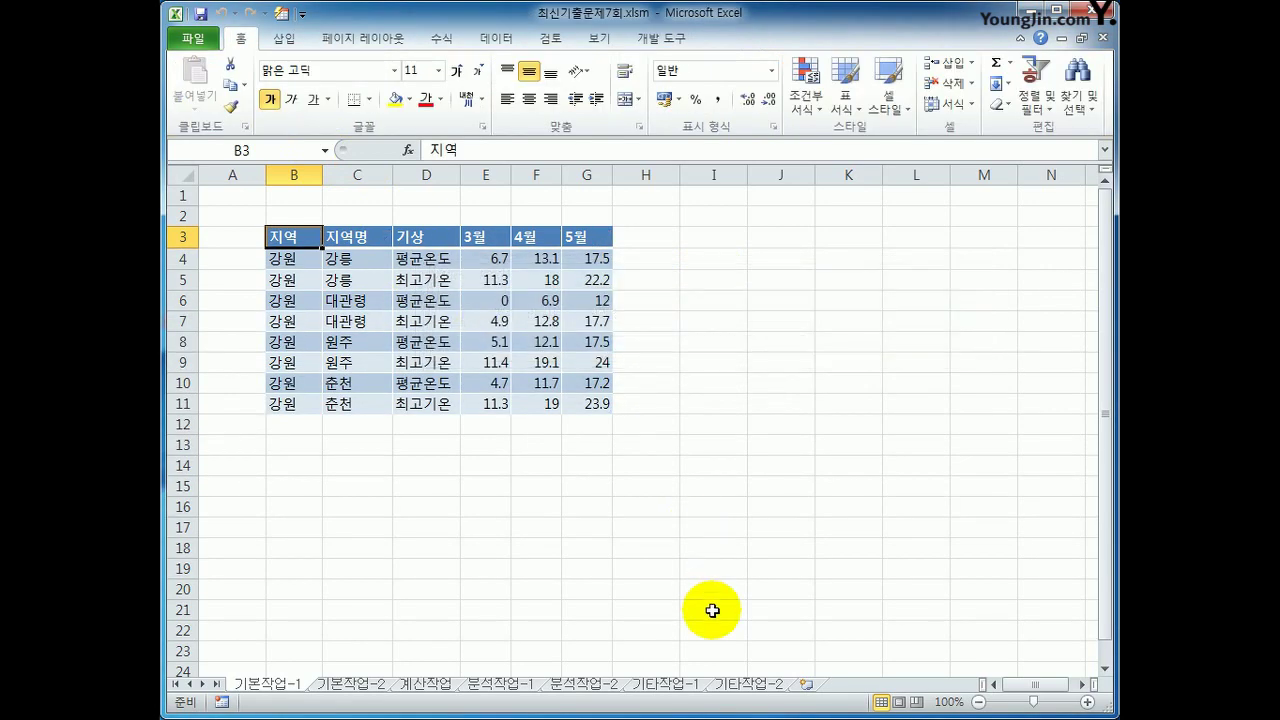
Step: On sheet 기본작업-2, enter the heading 조건 in cell I2
{"action": "left_click", "coordinate": [346, 684]}
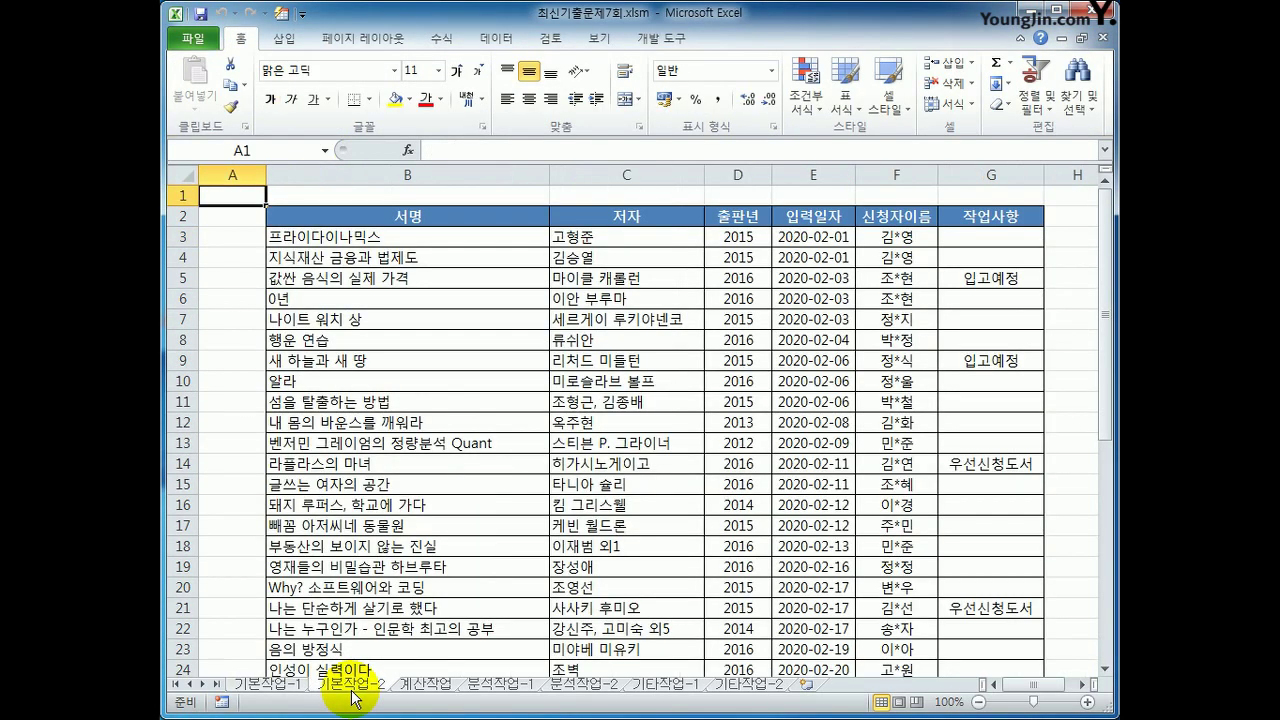
{"action": "left_click", "coordinate": [1082, 686]}
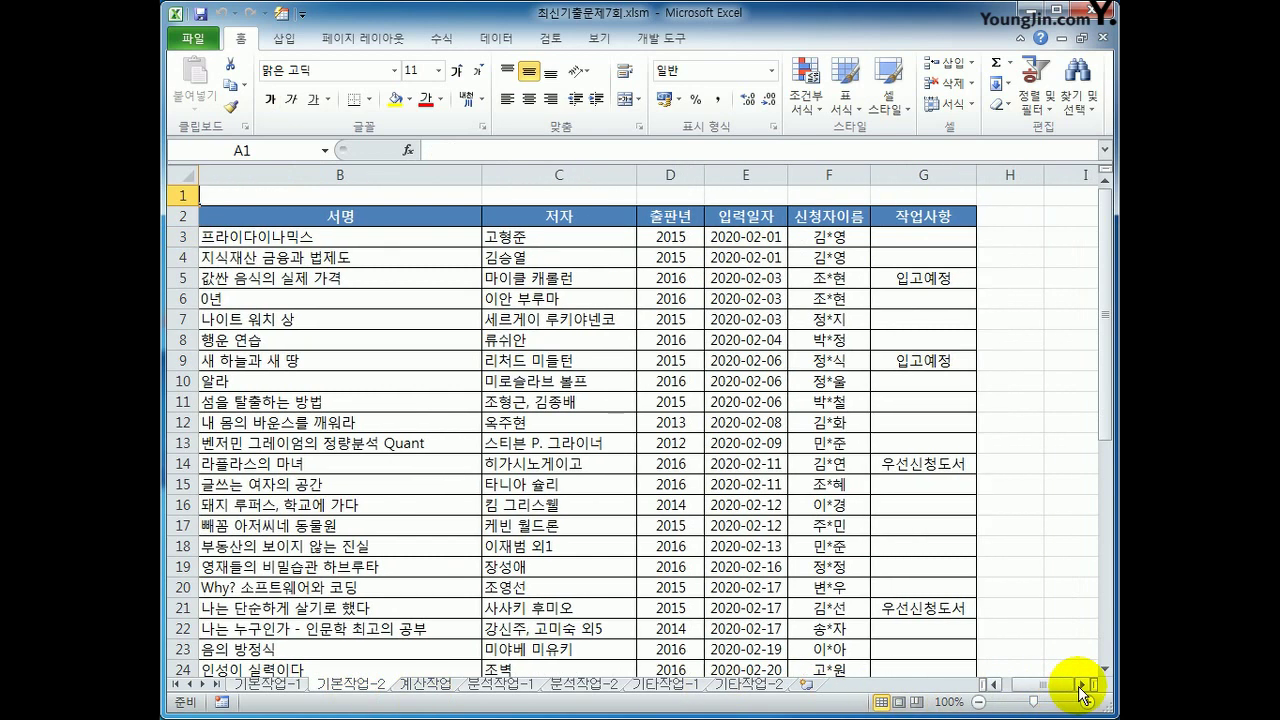
{"action": "left_click", "coordinate": [1082, 686]}
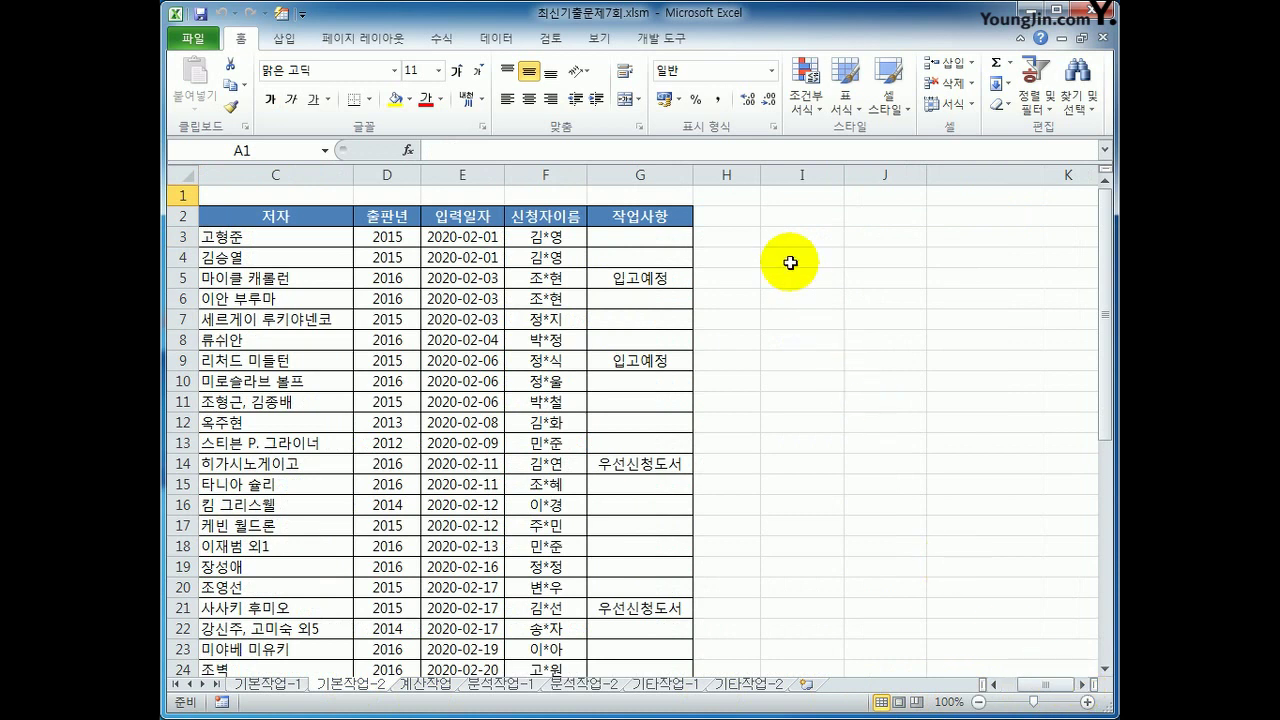
{"action": "left_click", "coordinate": [797, 216]}
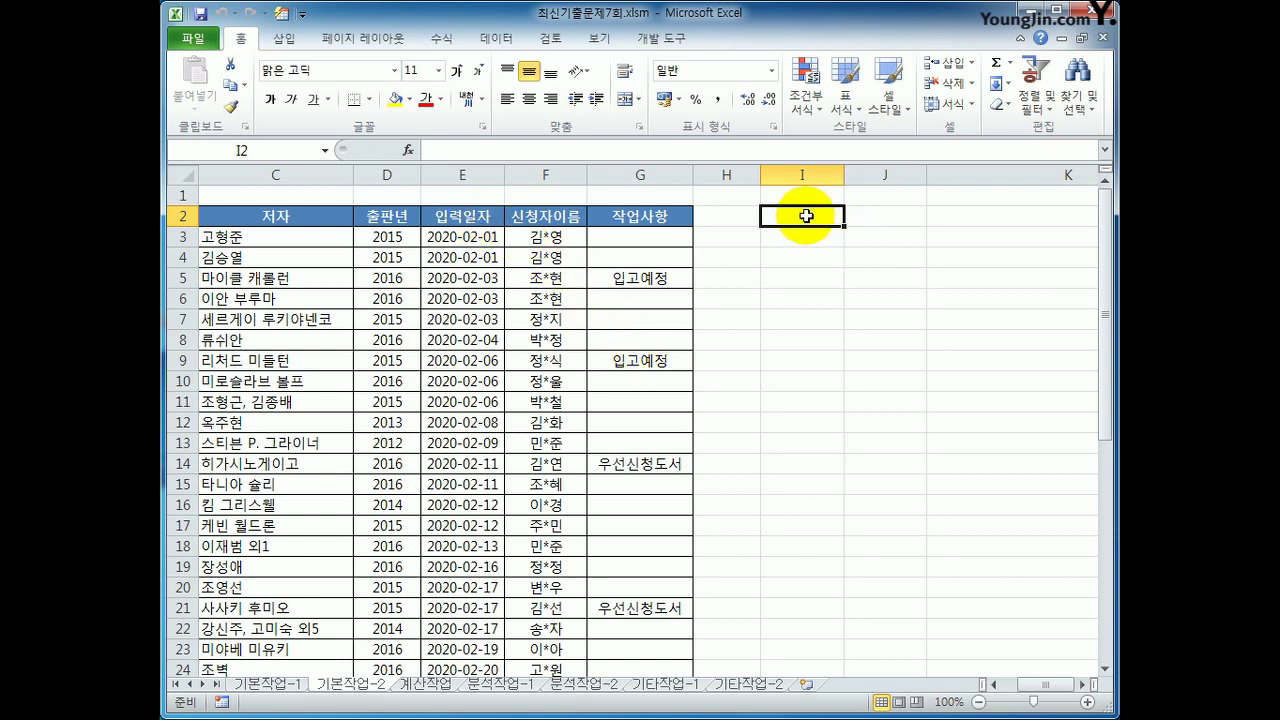
{"action": "type", "text": "wh"}
{"action": "key", "text": "BackSpace"}
{"action": "key", "text": "BackSpace"}
{"action": "type", "text": "조건"}
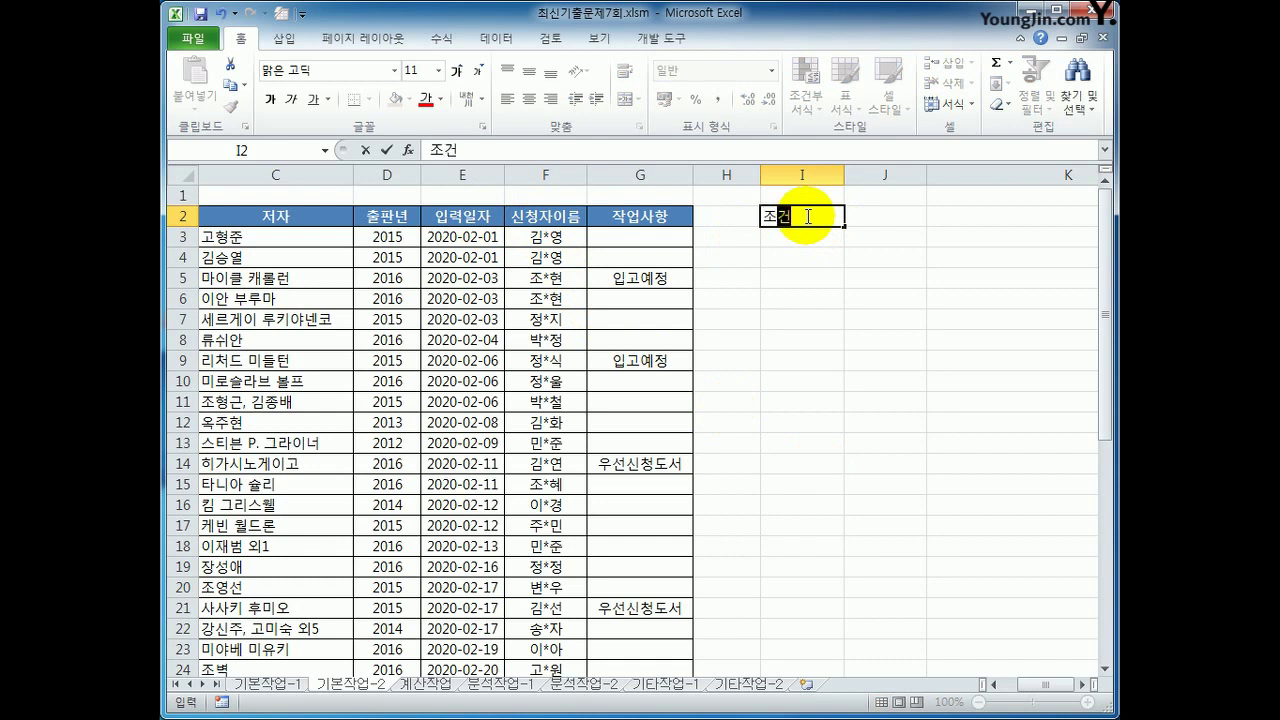
{"action": "key", "text": "Return"}
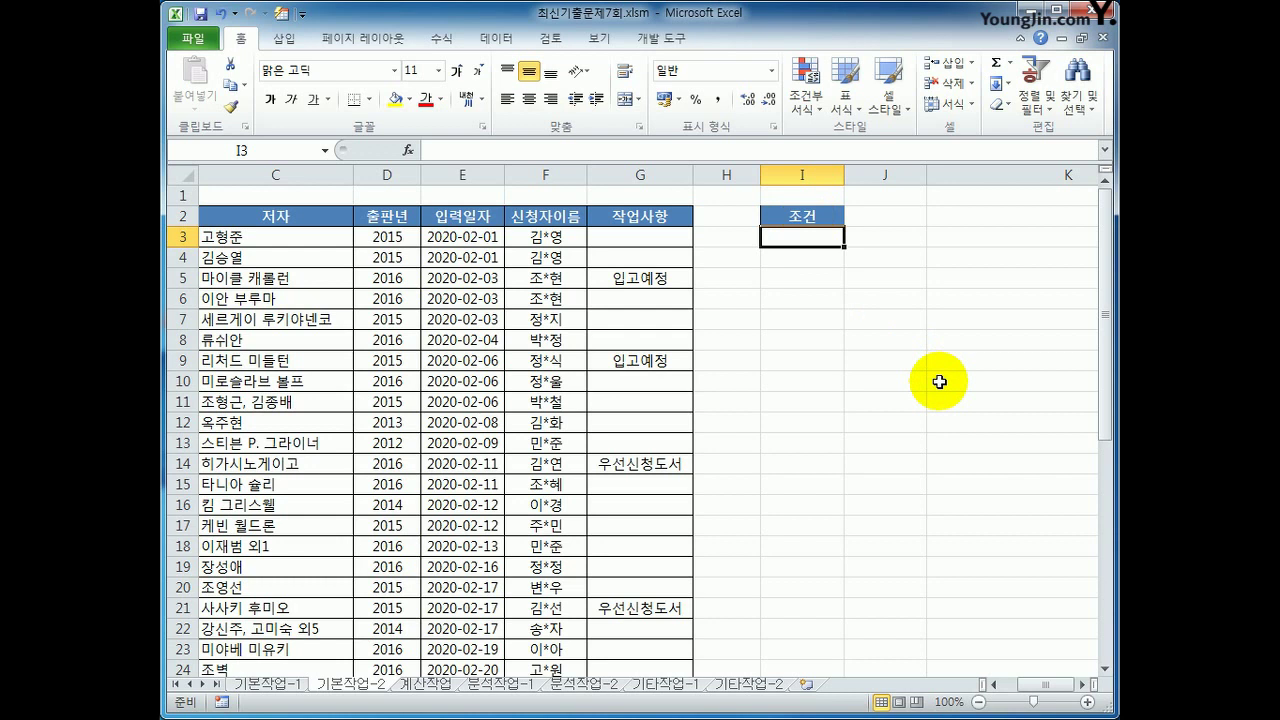
Step: Enter the formula =ISBLANK(G3) in cell I3, below the 조건 heading
{"action": "type", "text": "="}
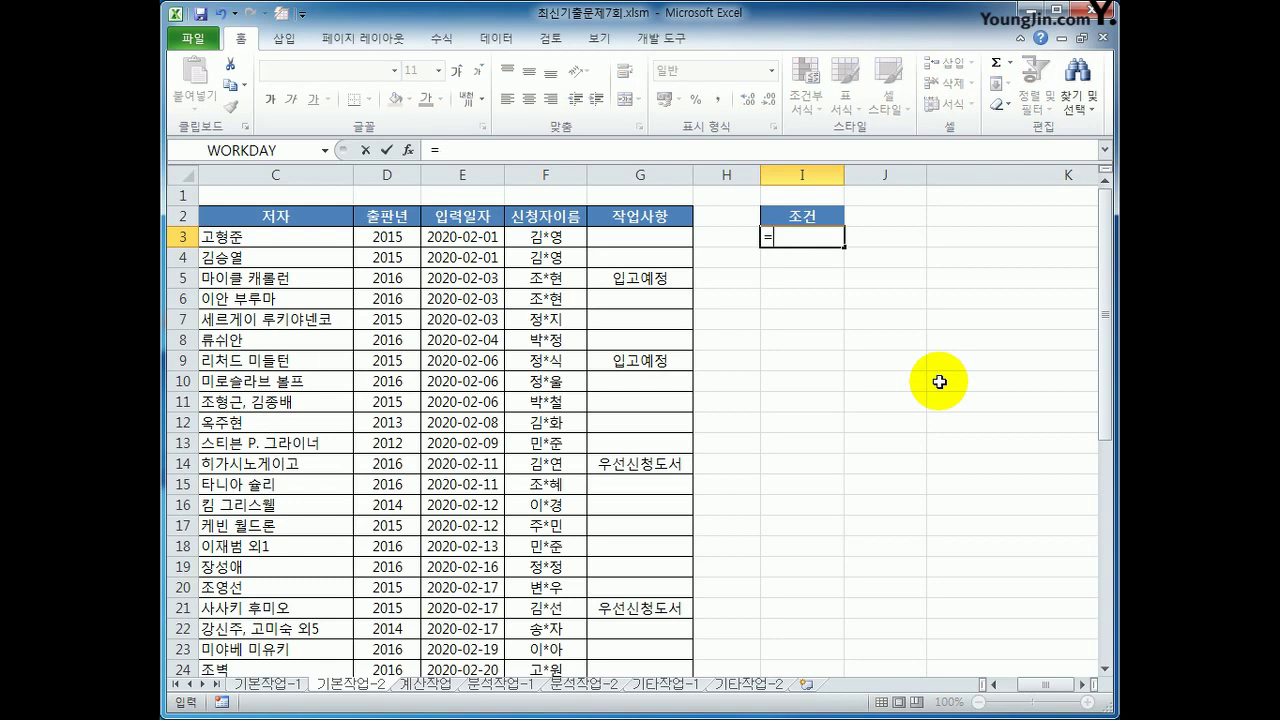
{"action": "type", "text": "IS"}
{"action": "key", "text": "Tab"}
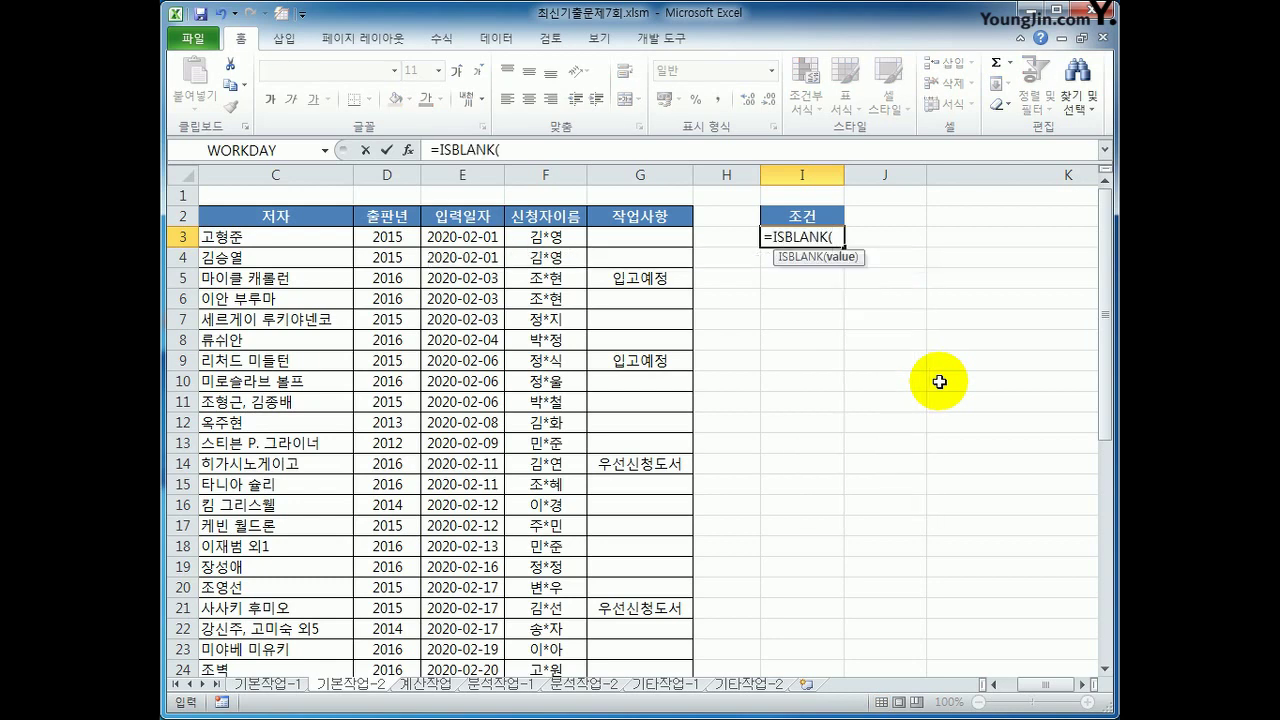
{"action": "left_click", "coordinate": [636, 233]}
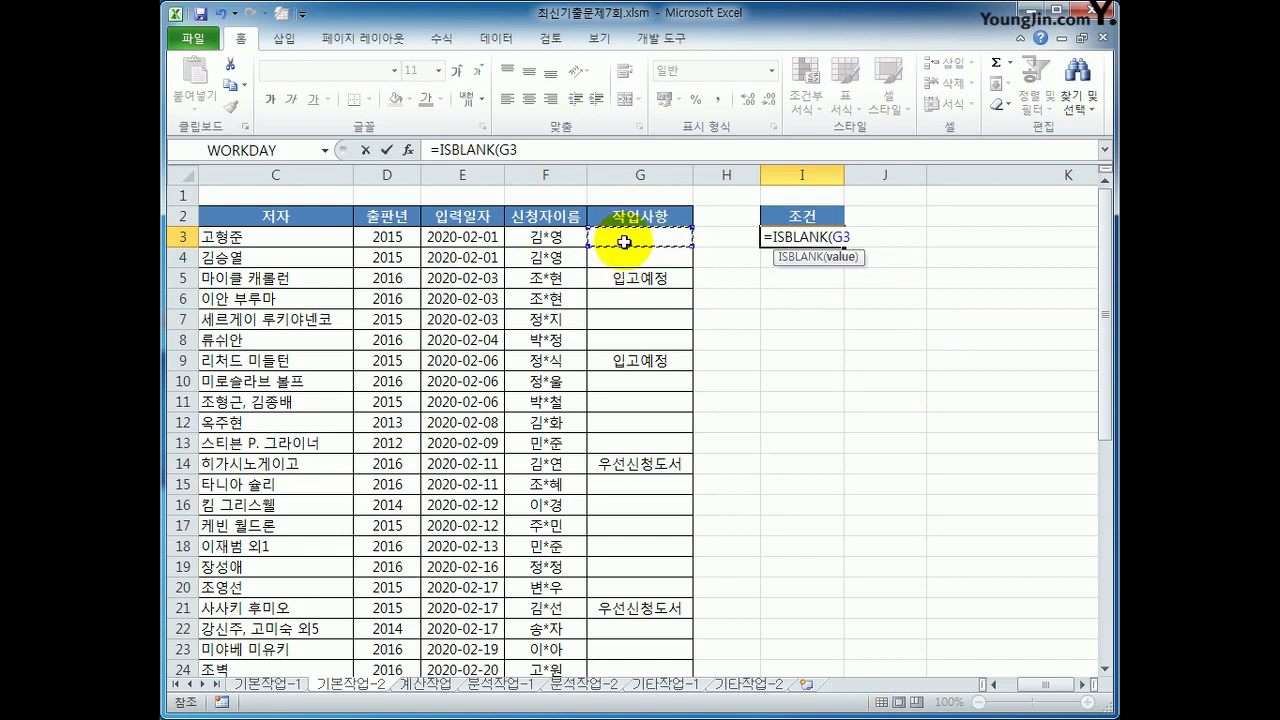
{"action": "type", "text": ")"}
{"action": "key", "text": "ctrl+Return"}
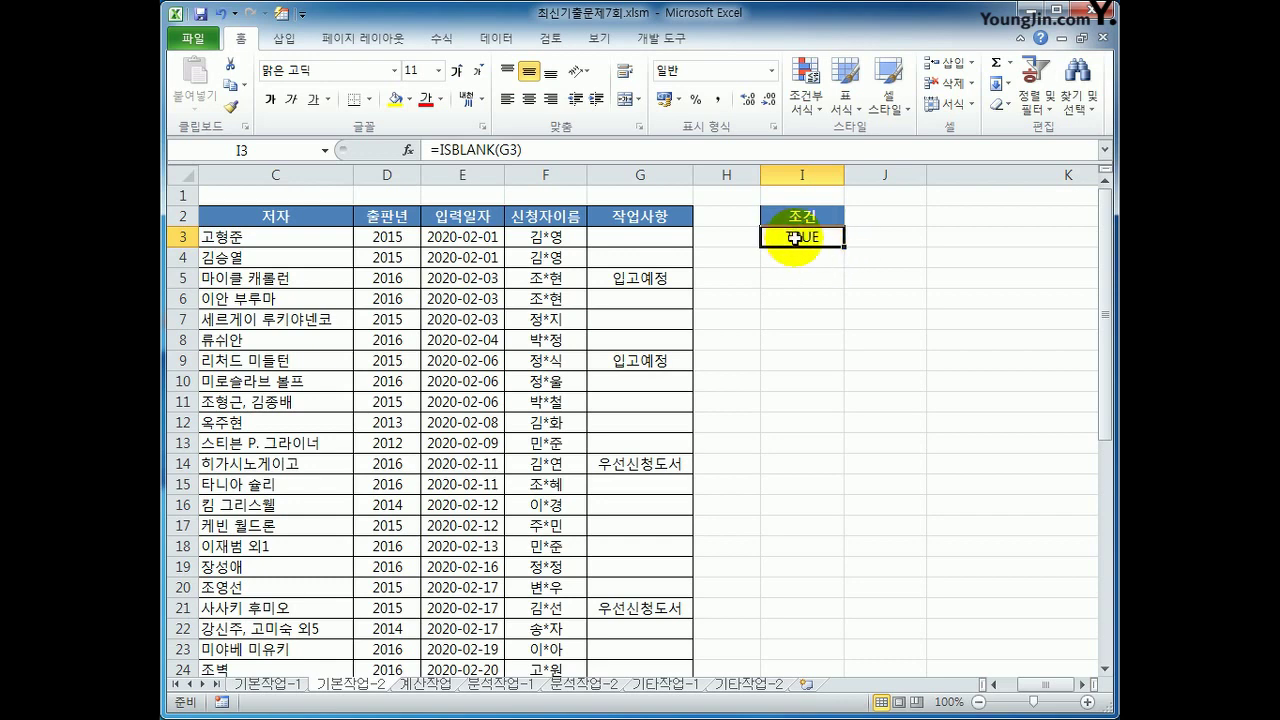
Step: Wrap the formula in I3 in NOT so that it reads =NOT(ISBLANK(G3))
{"action": "left_click", "coordinate": [438, 150]}
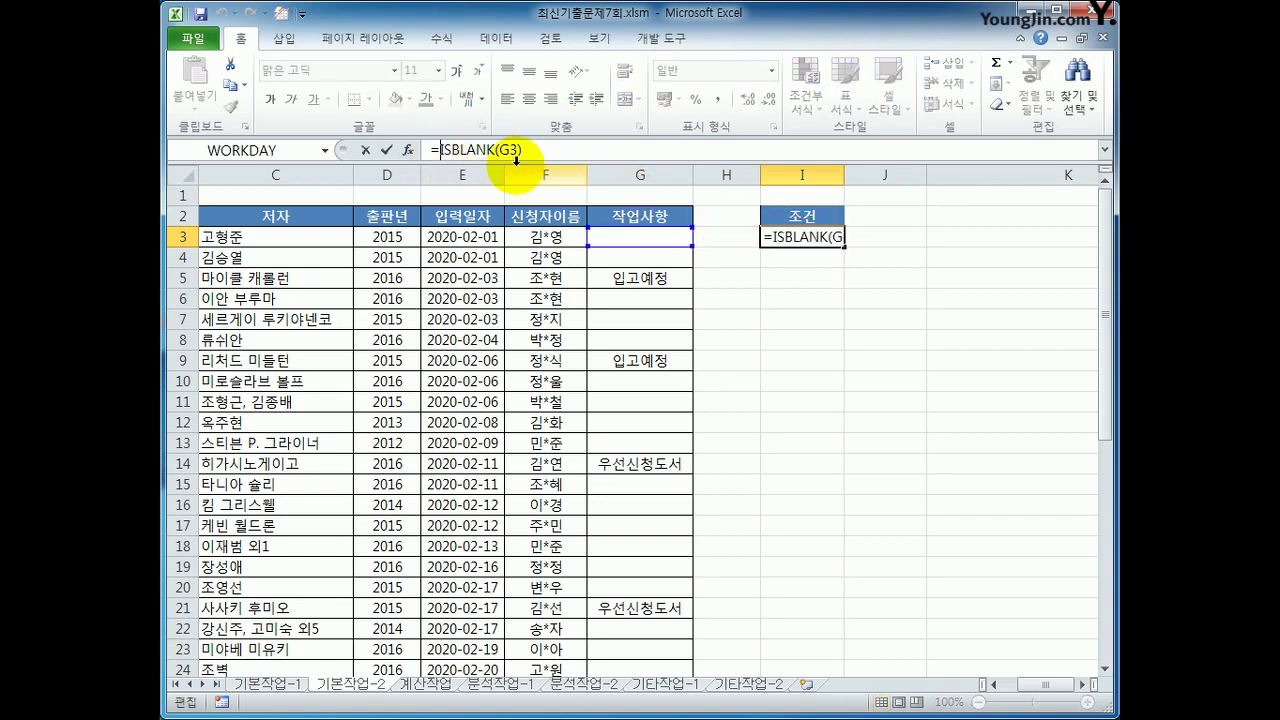
{"action": "type", "text": "not("}
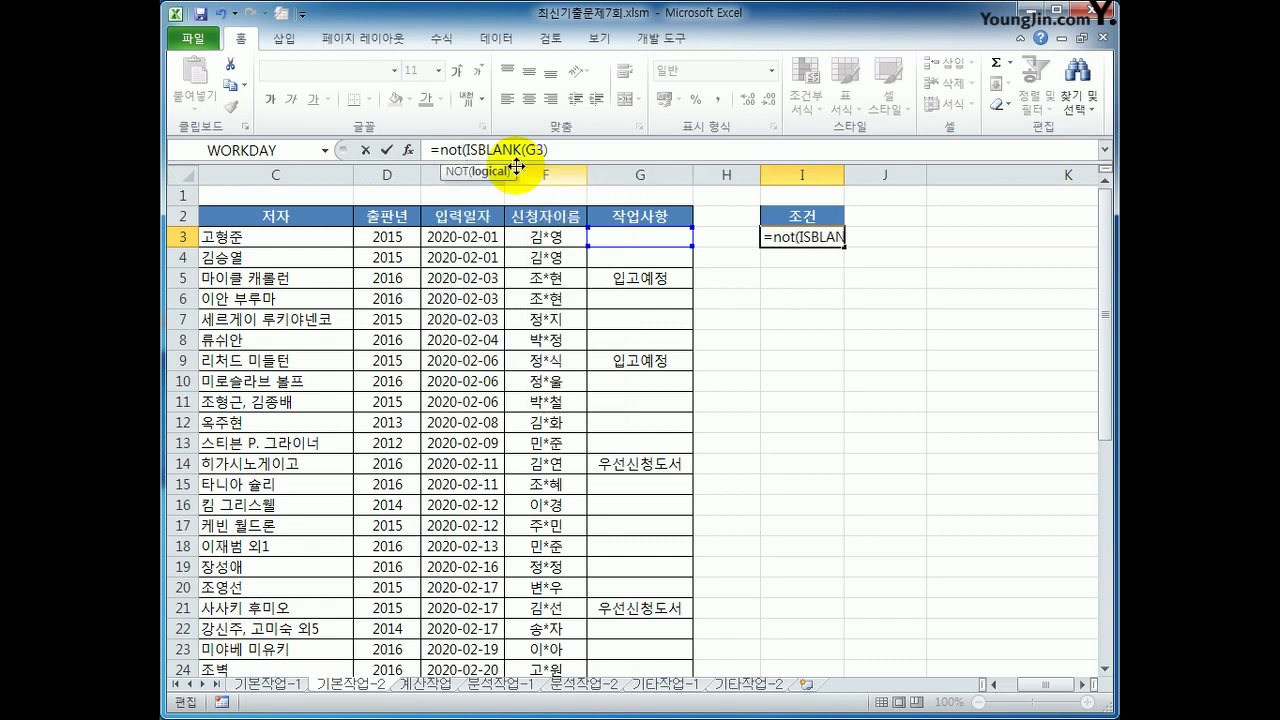
{"action": "left_click", "coordinate": [570, 149]}
{"action": "type", "text": ")"}
{"action": "key", "text": "Return"}
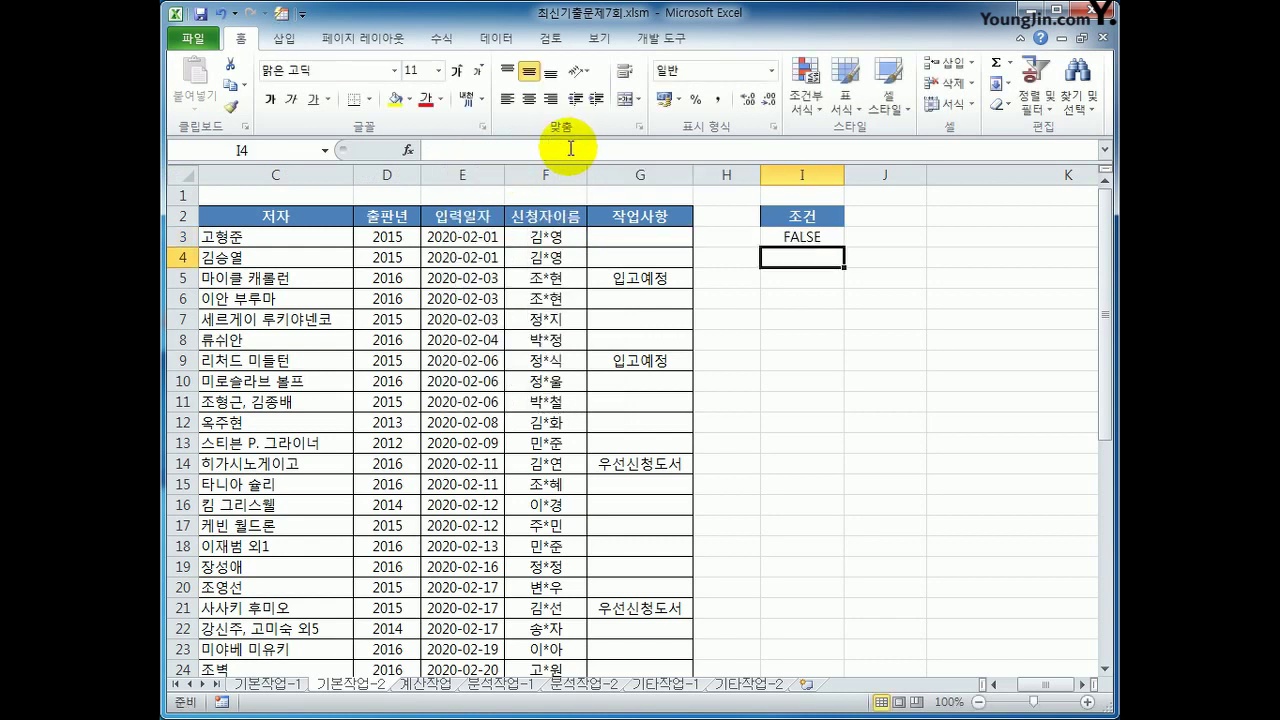
Step: Test the I3 condition on a filled 작업사항 cell by changing its reference to G5
{"action": "left_click", "coordinate": [817, 237]}
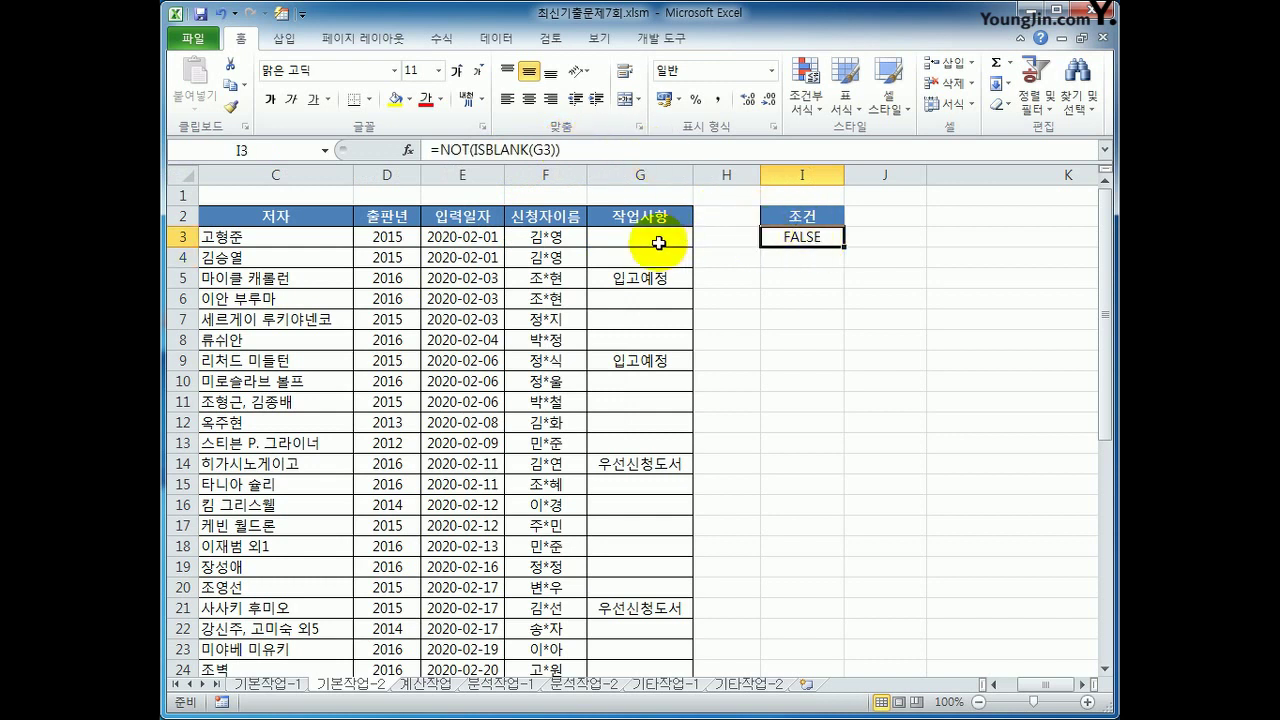
{"action": "left_click", "coordinate": [623, 243]}
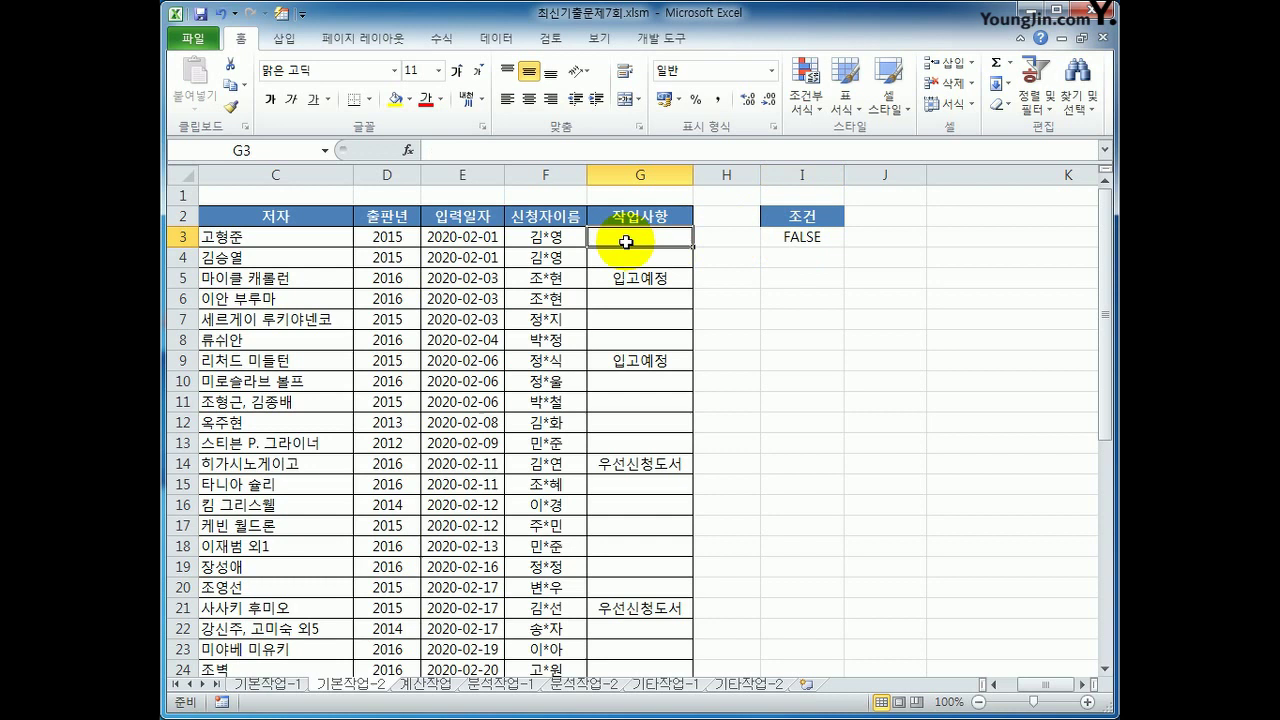
{"action": "left_click", "coordinate": [822, 242]}
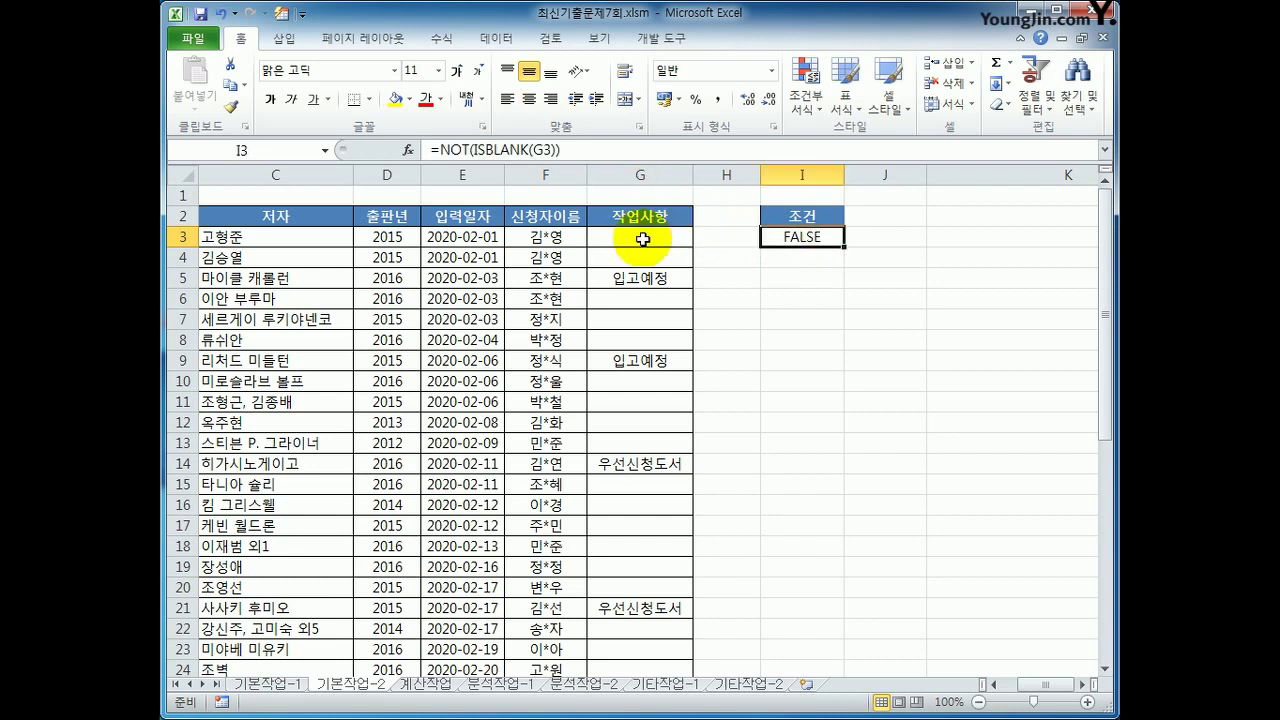
{"action": "left_click", "coordinate": [637, 281]}
{"action": "left_click", "coordinate": [803, 281]}
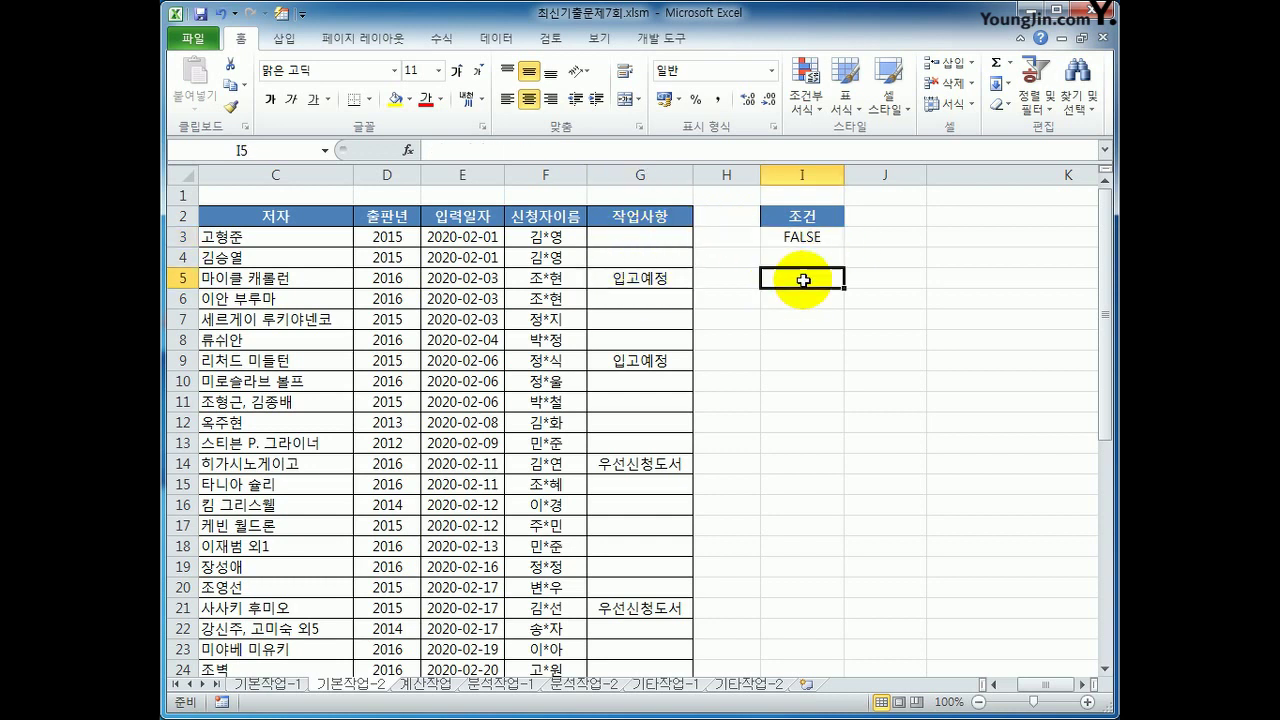
{"action": "left_click", "coordinate": [793, 237]}
{"action": "double_click", "coordinate": [541, 150]}
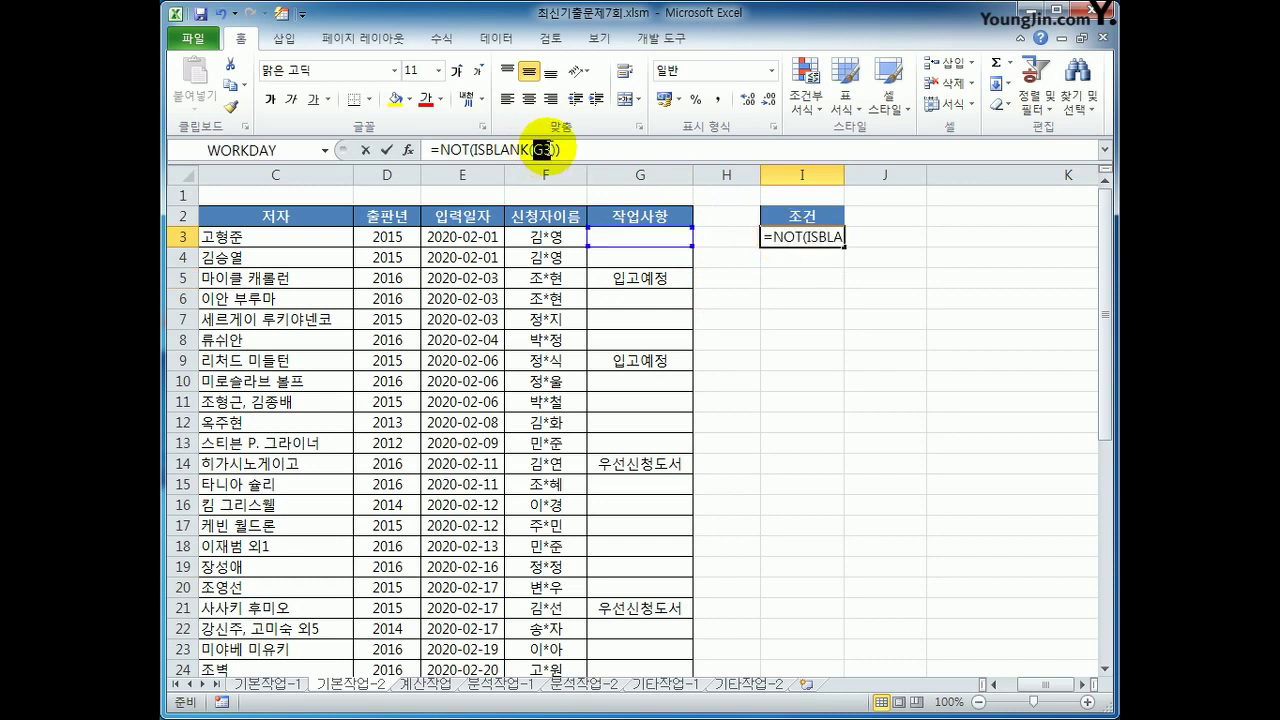
{"action": "left_click", "coordinate": [622, 282]}
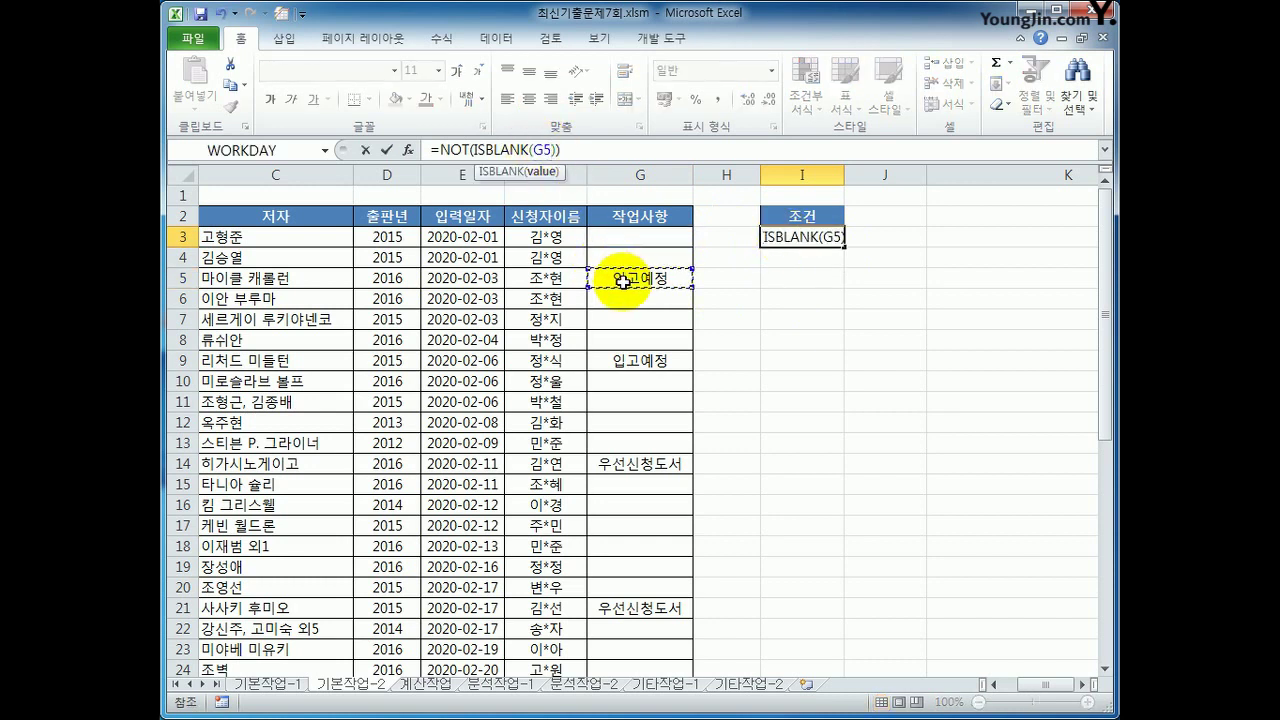
{"action": "key", "text": "Return"}
{"action": "left_click", "coordinate": [815, 239]}
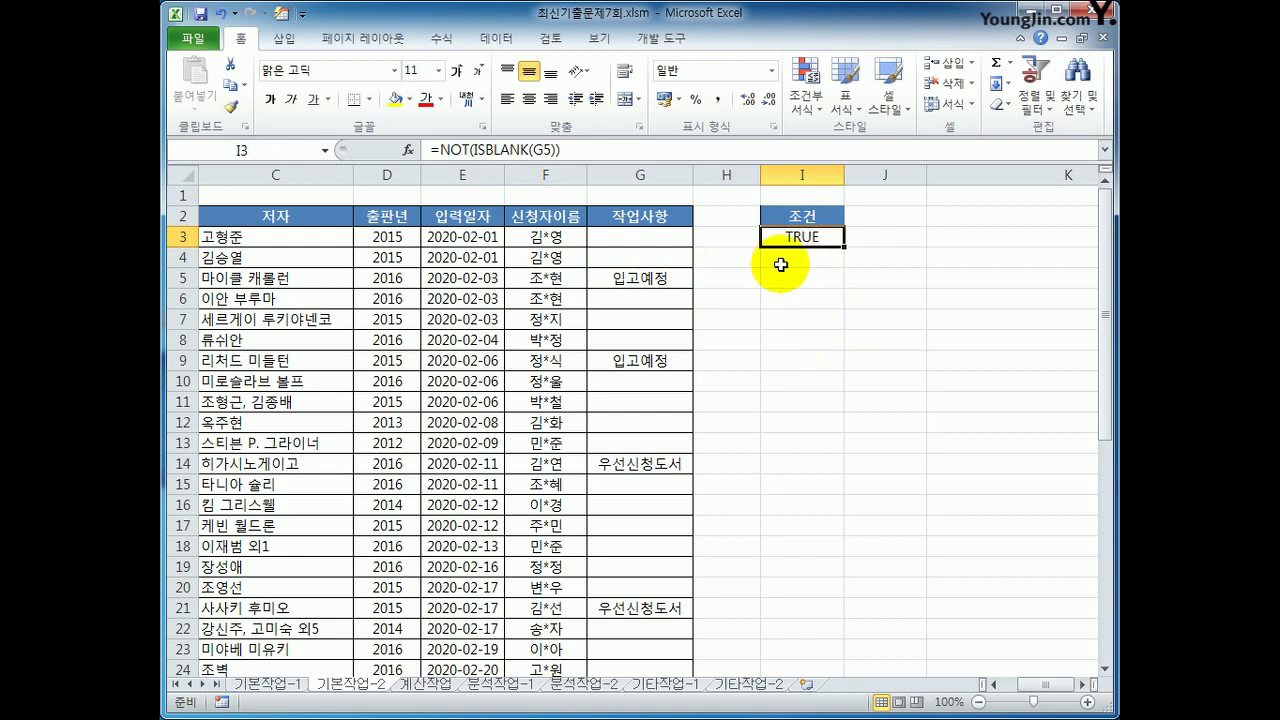
Step: Set the ISBLANK reference in the I3 formula back to G3
{"action": "double_click", "coordinate": [541, 149]}
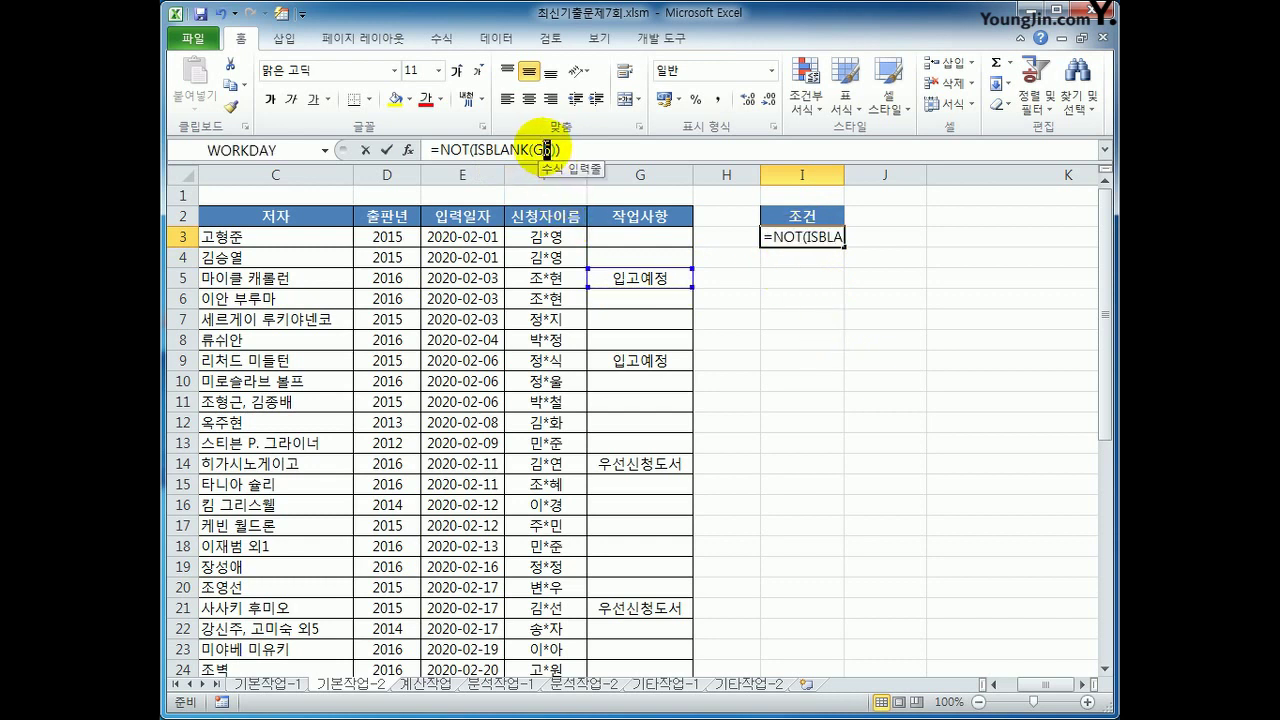
{"action": "left_click", "coordinate": [622, 240]}
{"action": "type", "text": ")"}
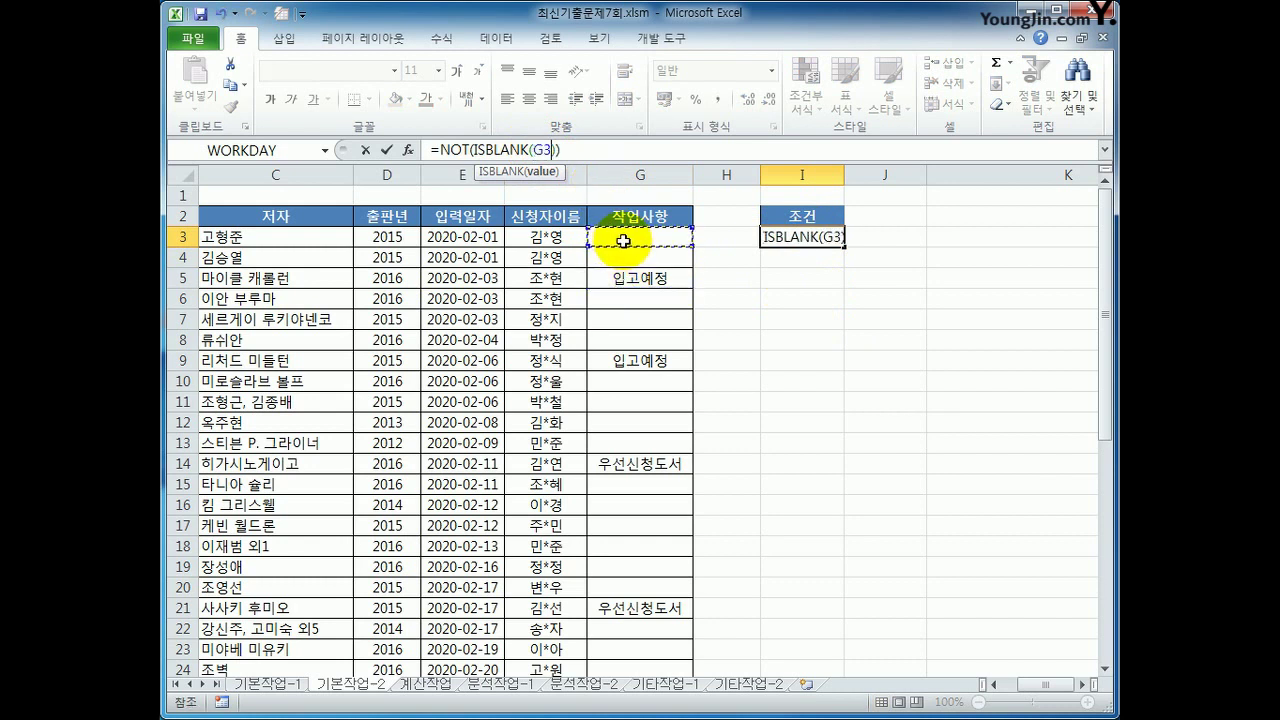
{"action": "key", "text": "Return"}
{"action": "left_click", "coordinate": [810, 238]}
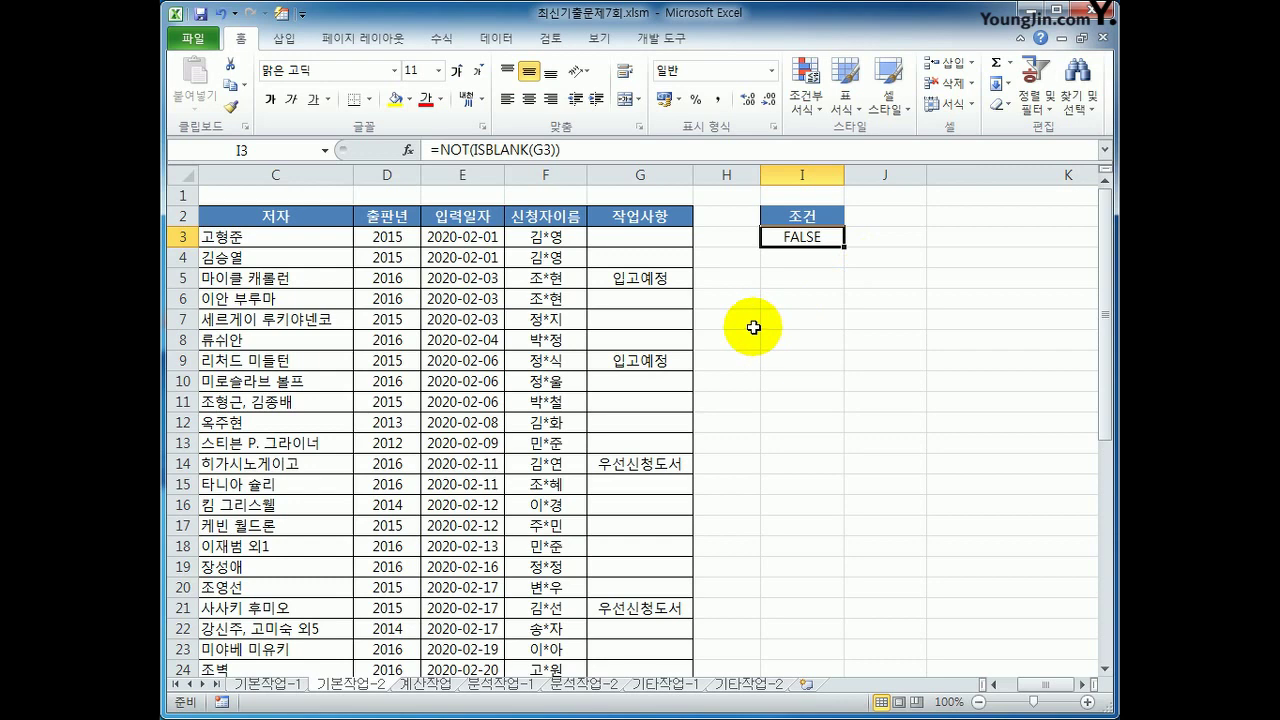
Step: Examine the blank and filled entries in the 작업사항 column down to the end of the list
{"action": "left_click_drag", "start_coordinate": [650, 238], "coordinate": [657, 259]}
{"action": "left_click", "coordinate": [645, 280]}
{"action": "left_click", "coordinate": [620, 360]}
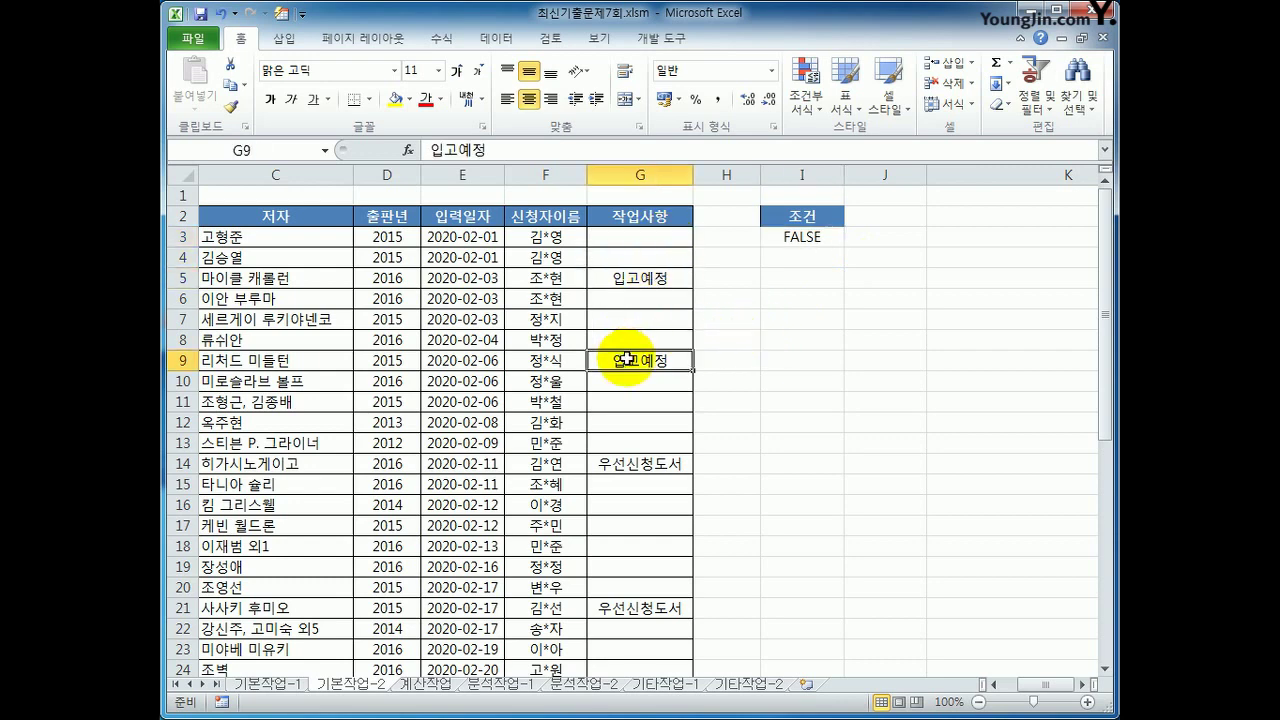
{"action": "left_click", "coordinate": [633, 462]}
{"action": "scroll", "coordinate": [634, 455], "scroll_direction": "down", "scroll_amount": 8}
{"action": "left_click", "coordinate": [623, 485]}
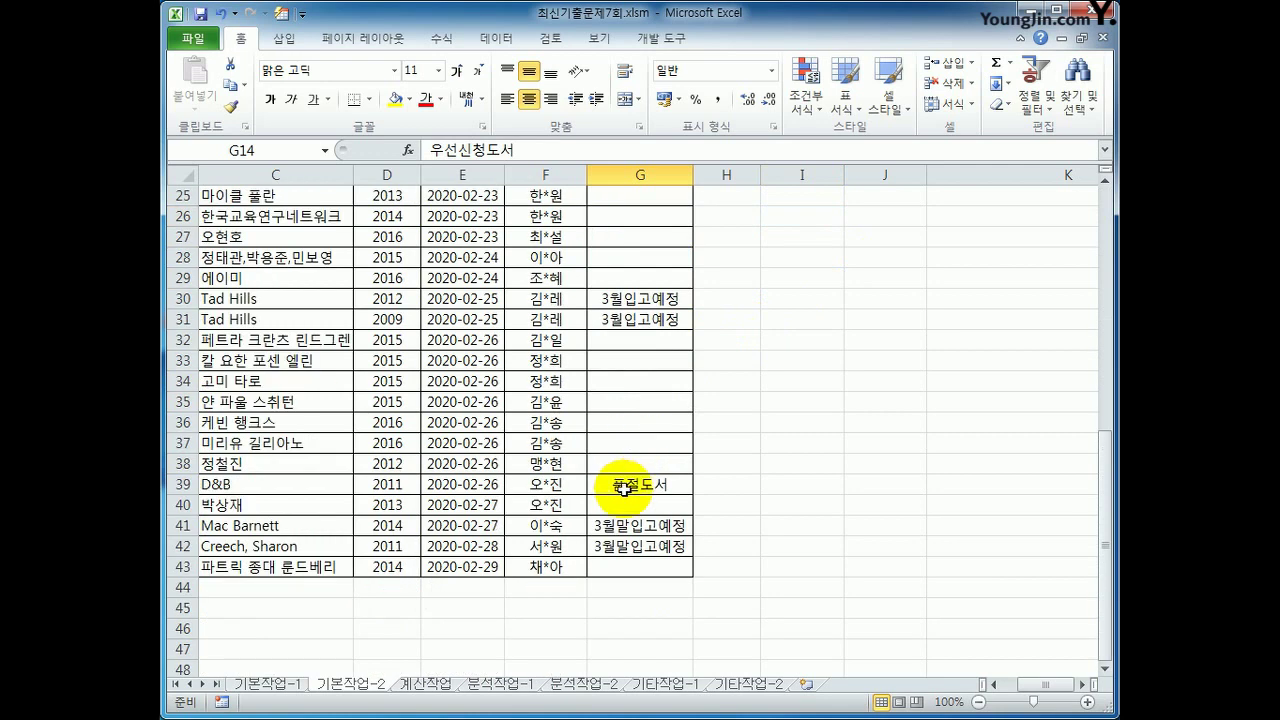
{"action": "scroll", "coordinate": [697, 572], "scroll_direction": "up", "scroll_amount": 8}
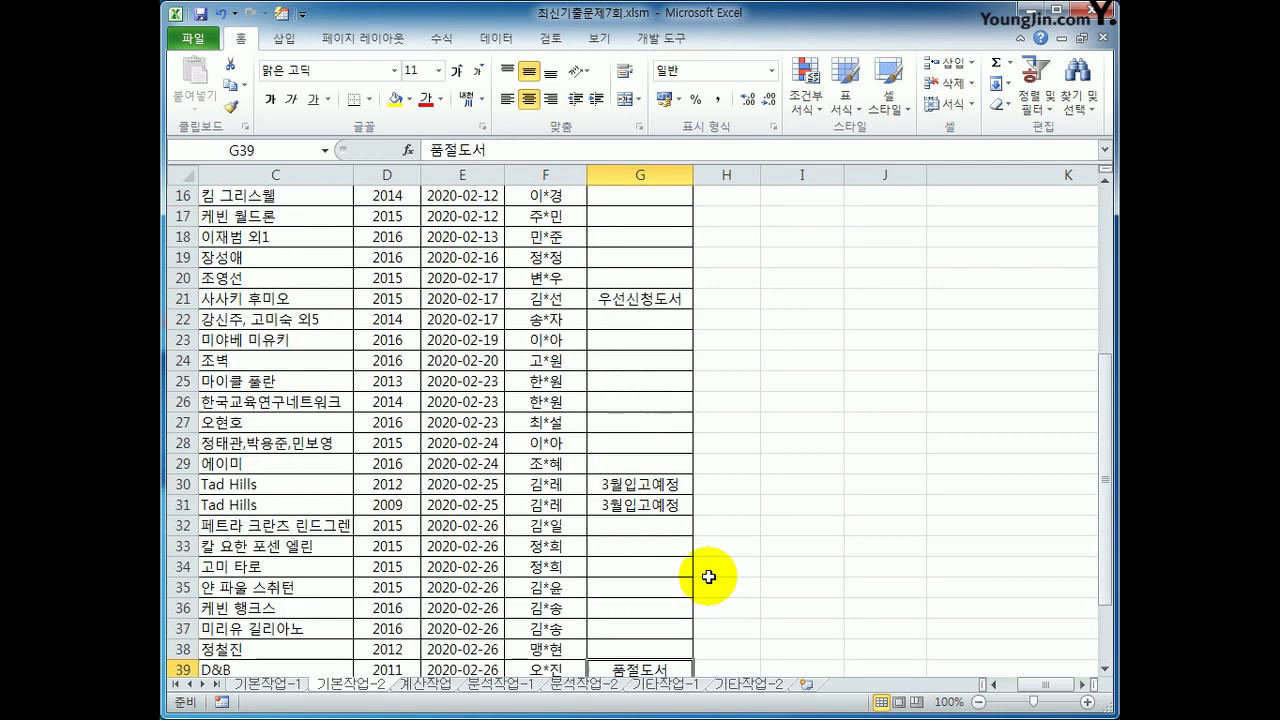
Step: Wrap the I3 formula in an AND function, with NOT(ISBLANK(G3)) as its first argument
{"action": "left_click", "coordinate": [803, 234]}
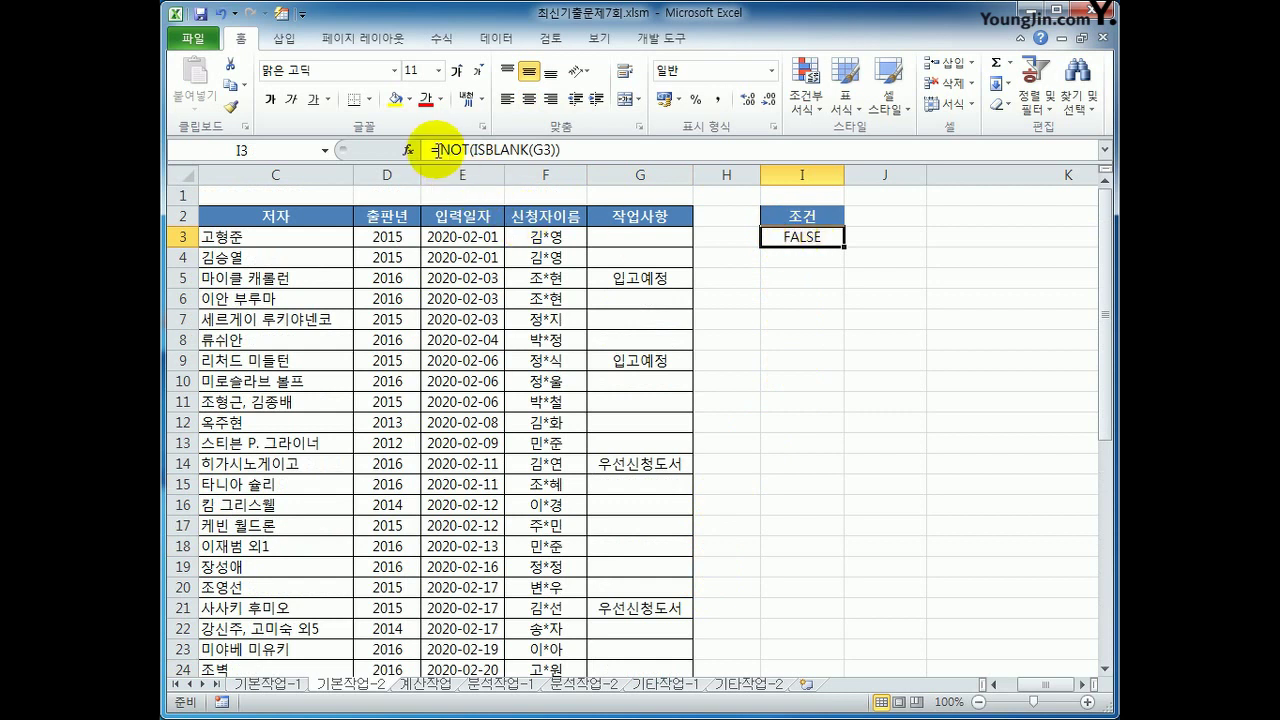
{"action": "left_click_drag", "start_coordinate": [440, 149], "coordinate": [565, 148]}
{"action": "left_click", "coordinate": [583, 148]}
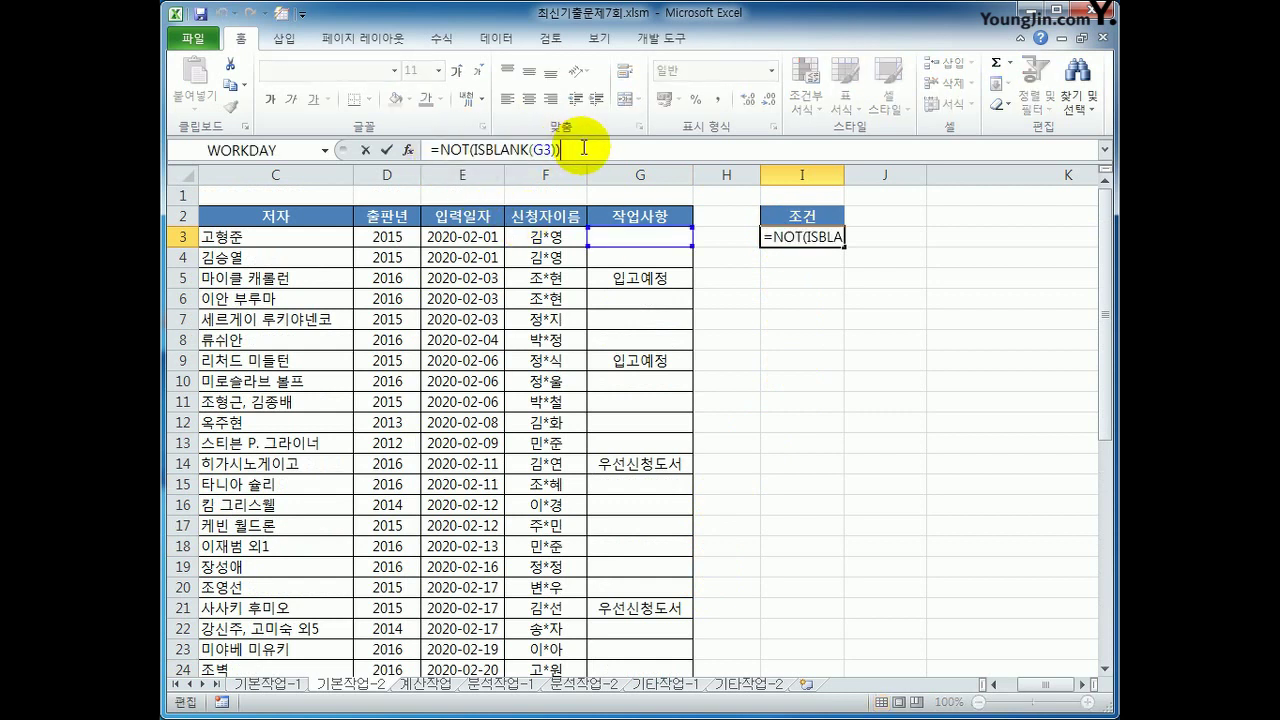
{"action": "left_click", "coordinate": [440, 149]}
{"action": "type", "text": "and("}
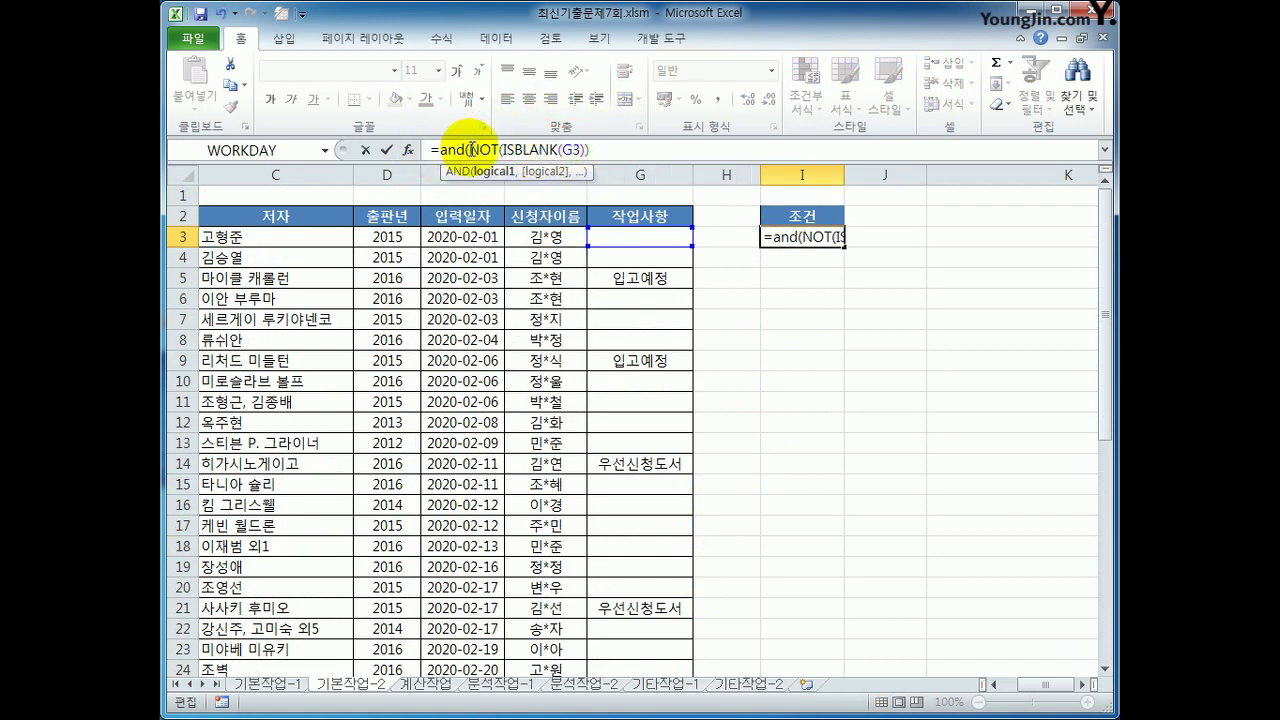
{"action": "left_click_drag", "start_coordinate": [469, 149], "coordinate": [584, 172]}
{"action": "left_click", "coordinate": [597, 152]}
{"action": "type", "text": ","}
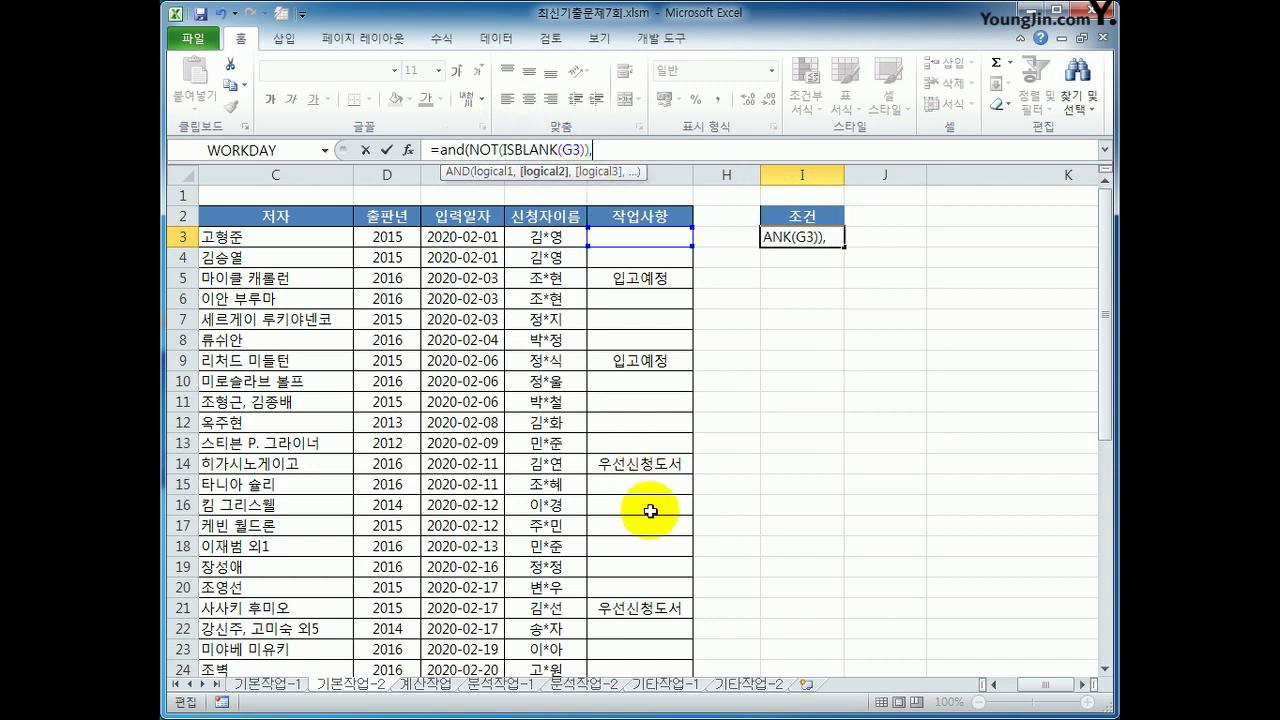
Step: Add G3<>"품절도서" as the second AND condition in I3 and accept the formula with its closing parenthesis
{"action": "left_click", "coordinate": [646, 238]}
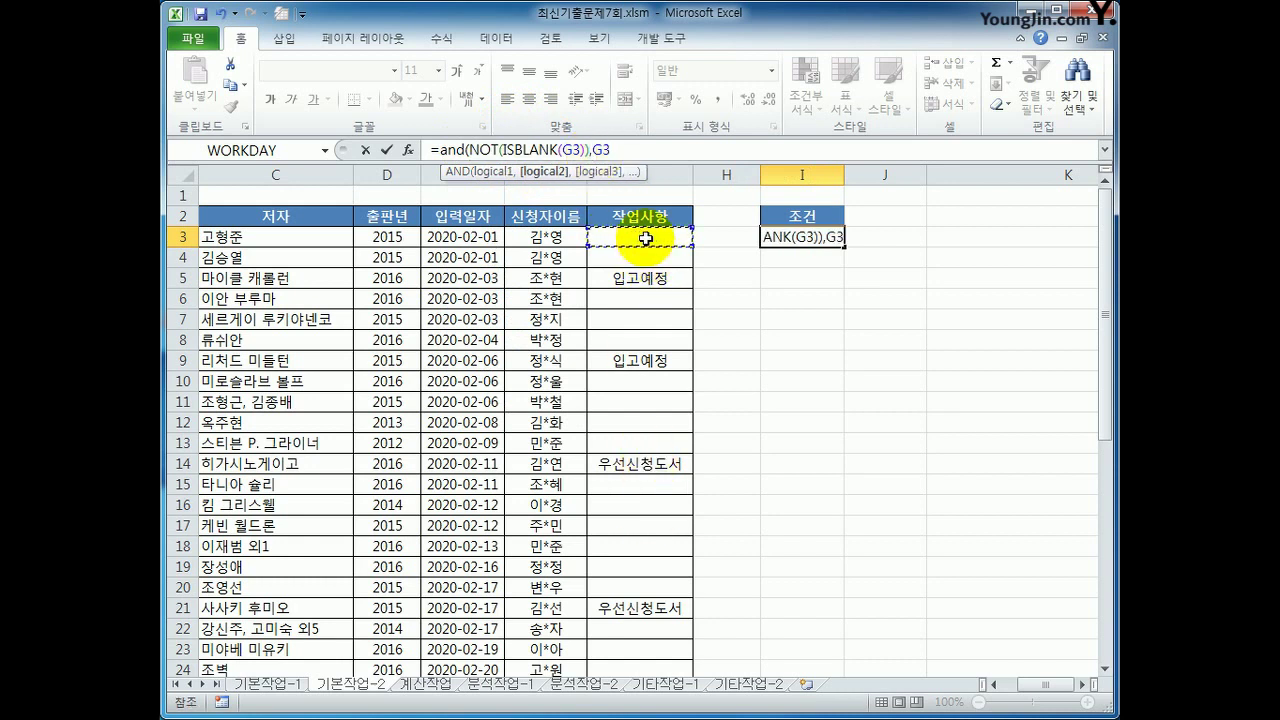
{"action": "type", "text": "<"}
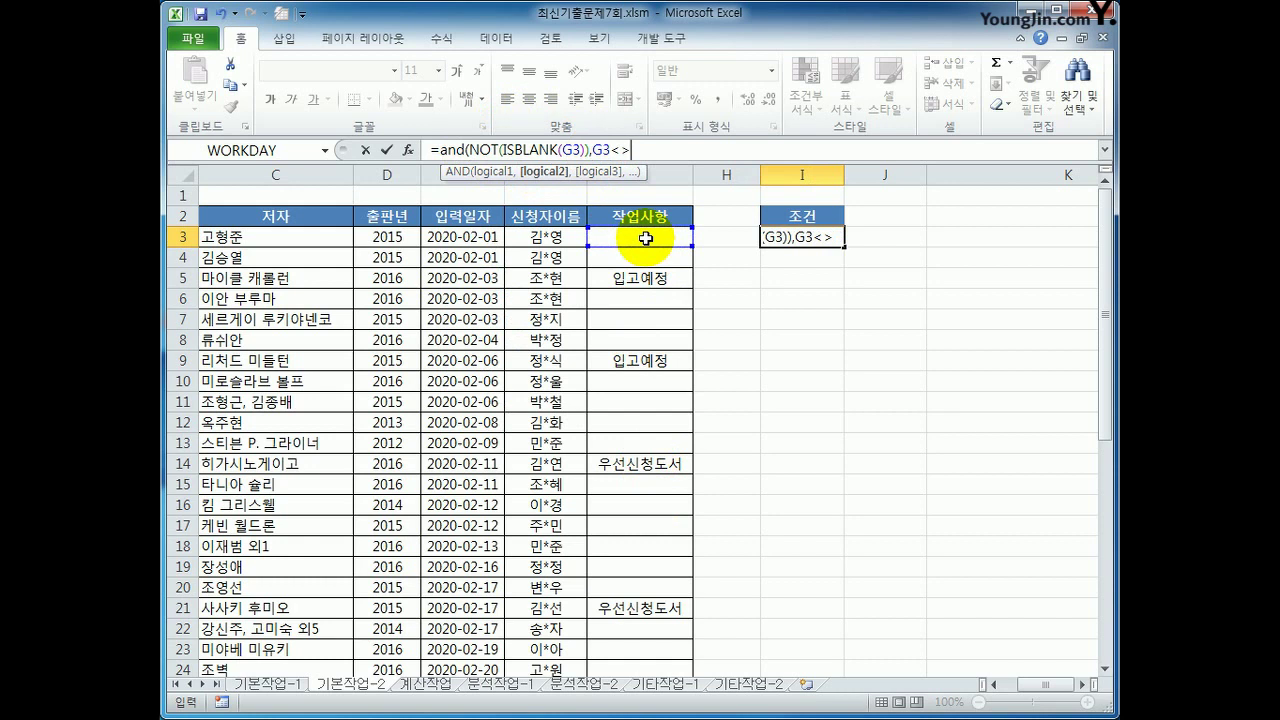
{"action": "type", "text": ">\"품절도서"}
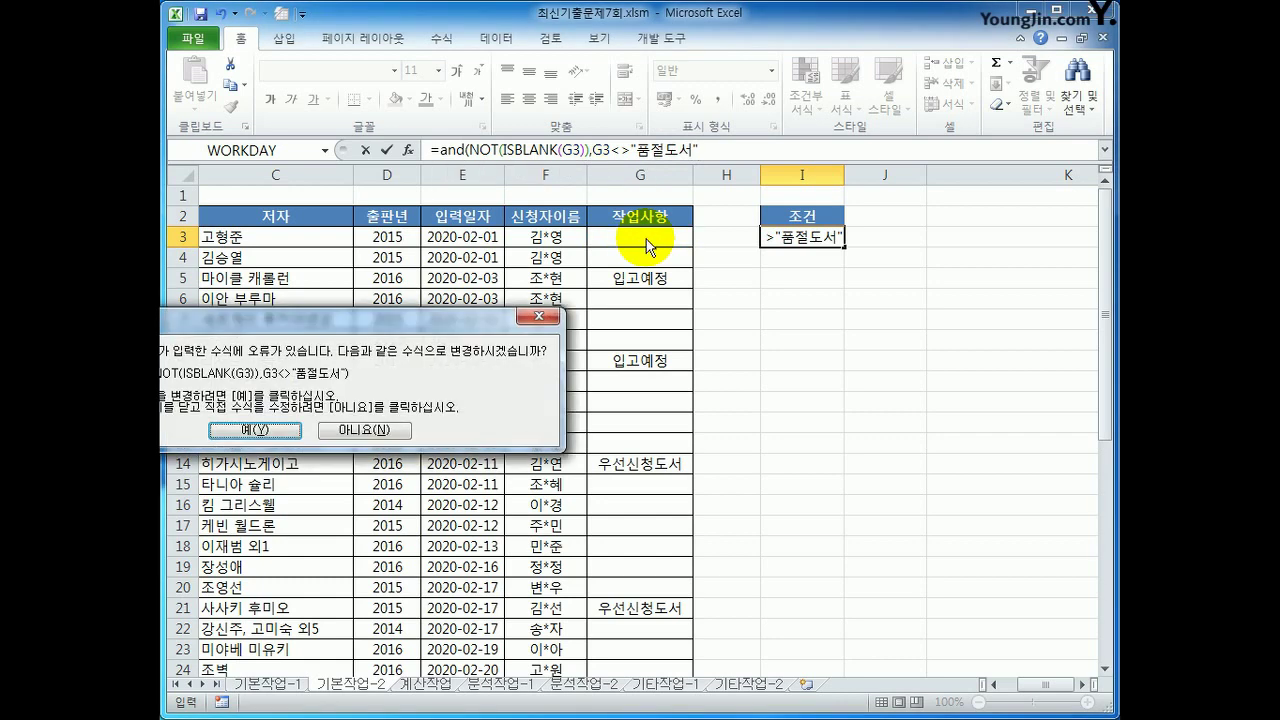
{"action": "left_click_drag", "start_coordinate": [457, 314], "coordinate": [828, 293]}
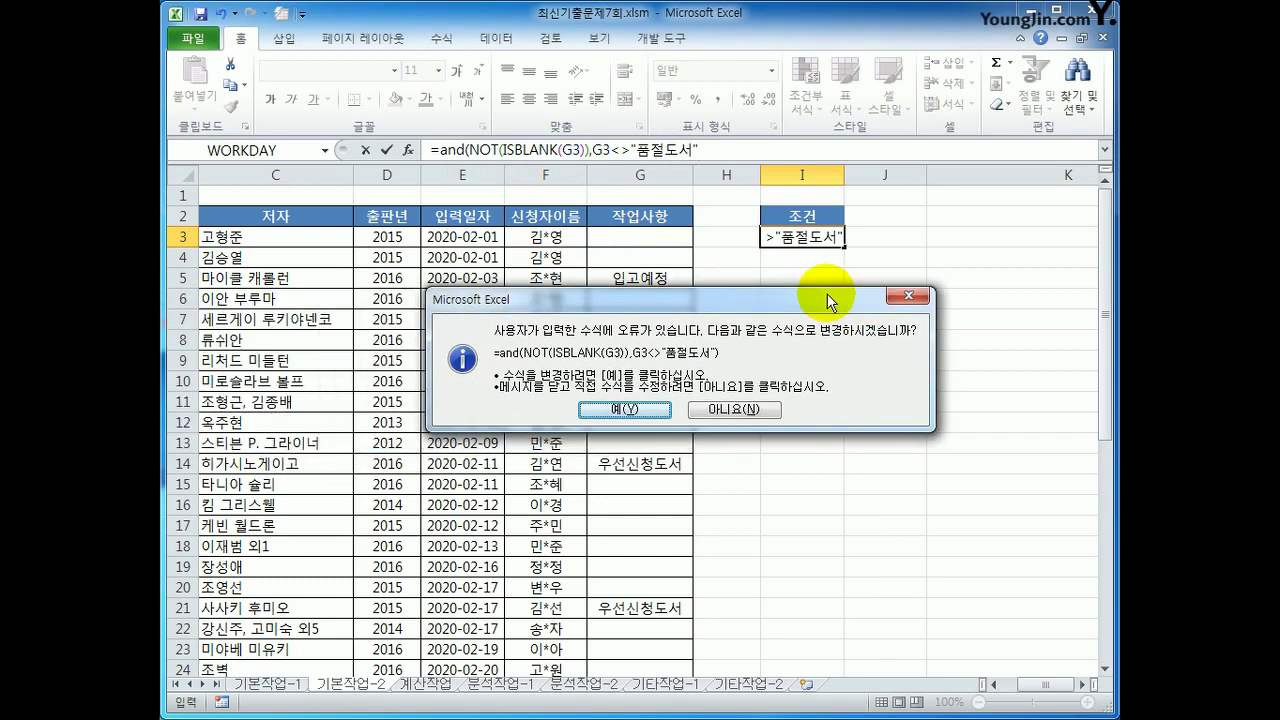
{"action": "left_click", "coordinate": [625, 410]}
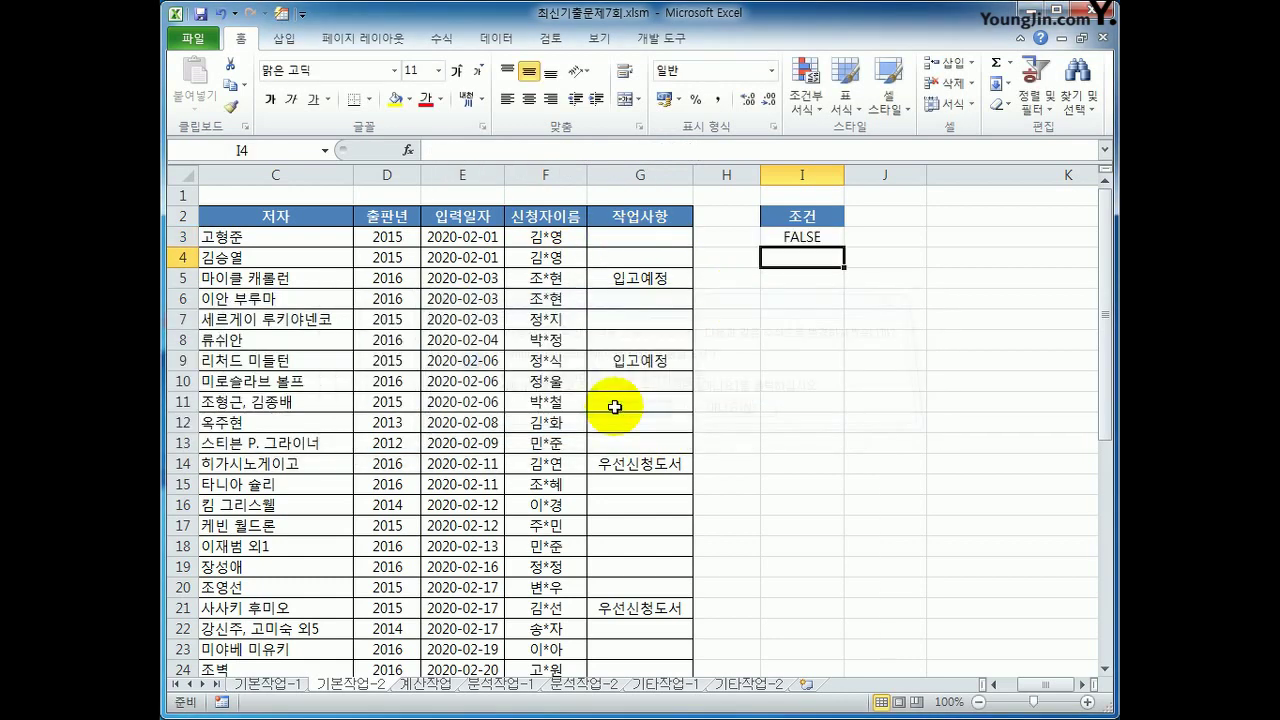
Step: Review the AND formula in I3 and compare its conditions with the filled 작업사항 entries down to the end of the list
{"action": "left_click", "coordinate": [803, 240]}
{"action": "left_click", "coordinate": [711, 150]}
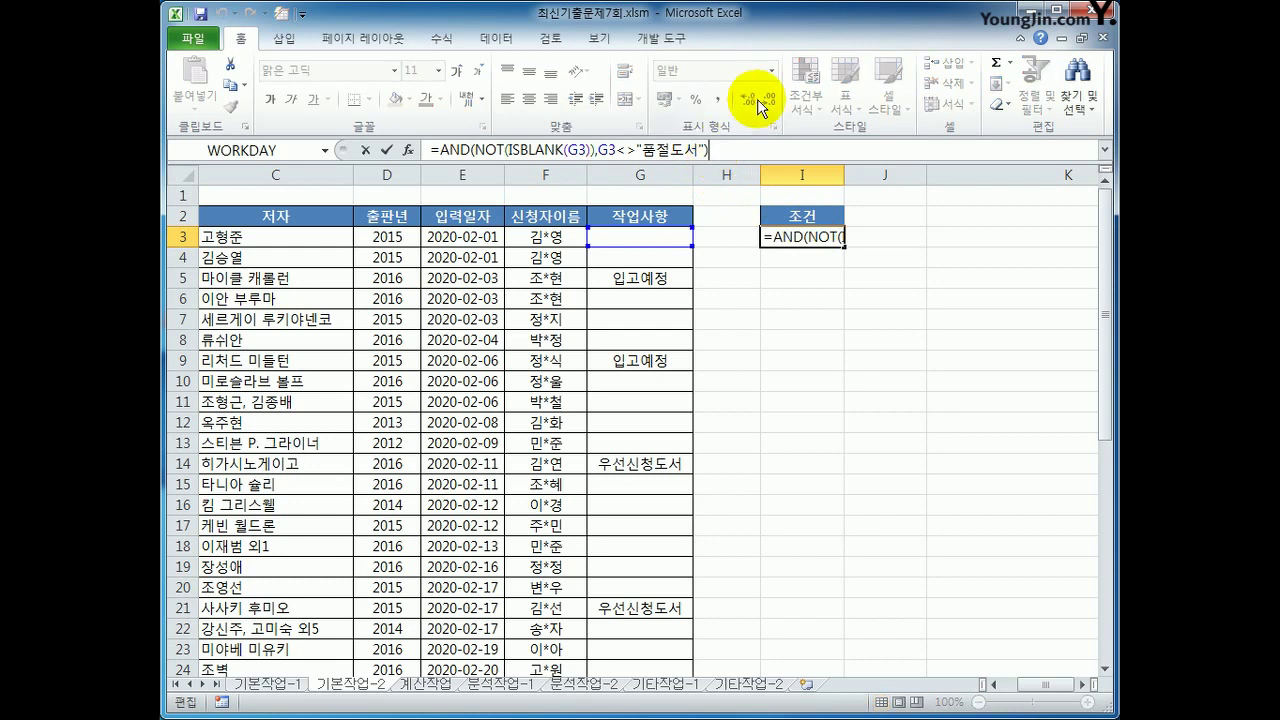
{"action": "key", "text": "Escape"}
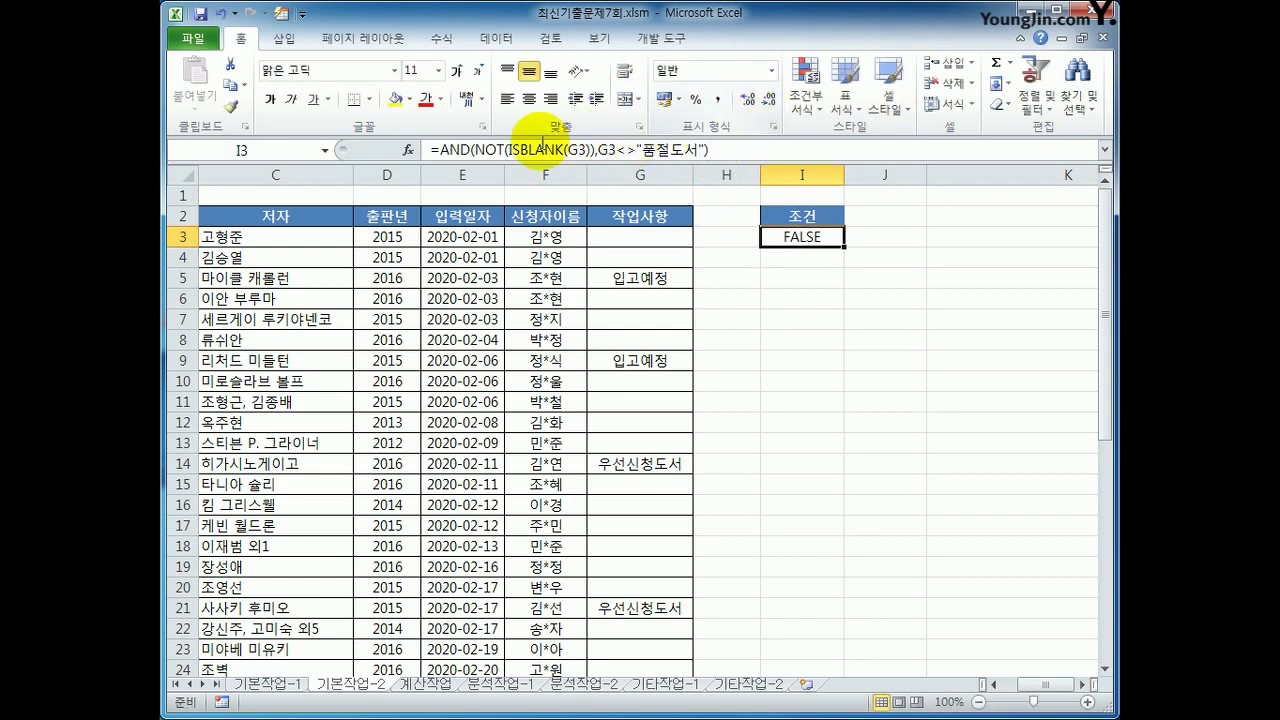
{"action": "left_click_drag", "start_coordinate": [475, 150], "coordinate": [596, 151]}
{"action": "key", "text": "ctrl+Return"}
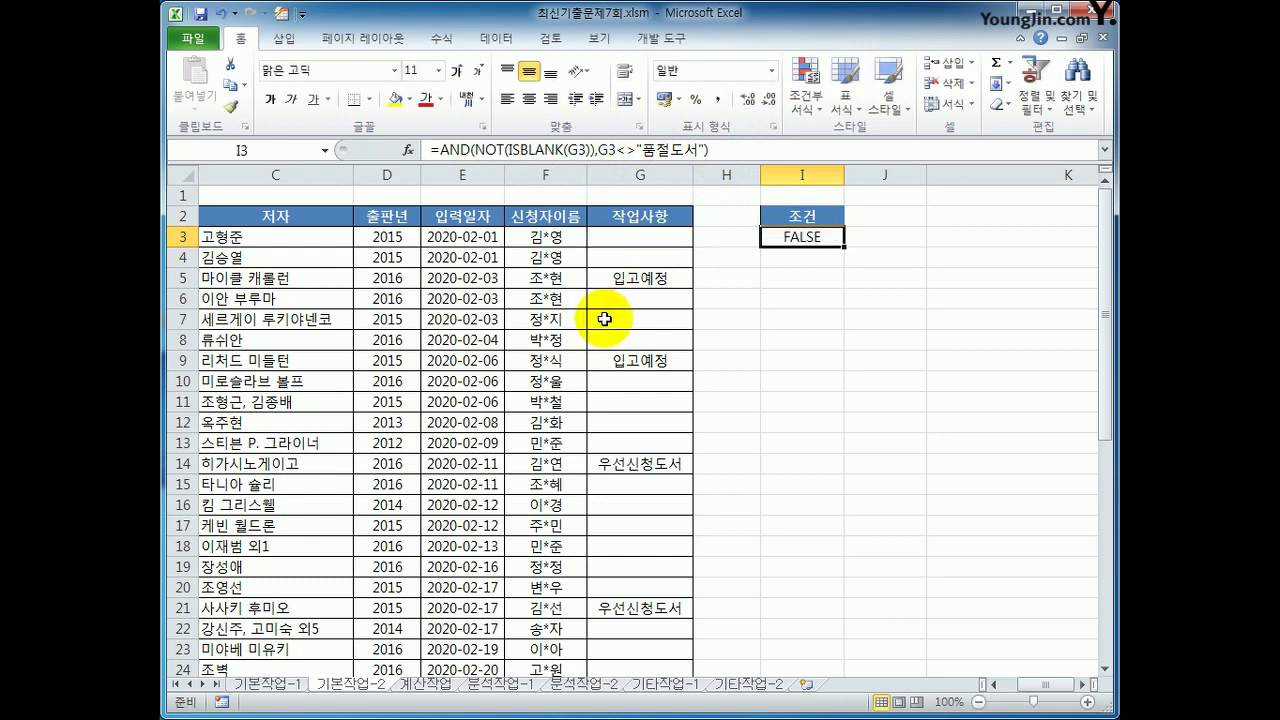
{"action": "left_click", "coordinate": [601, 282]}
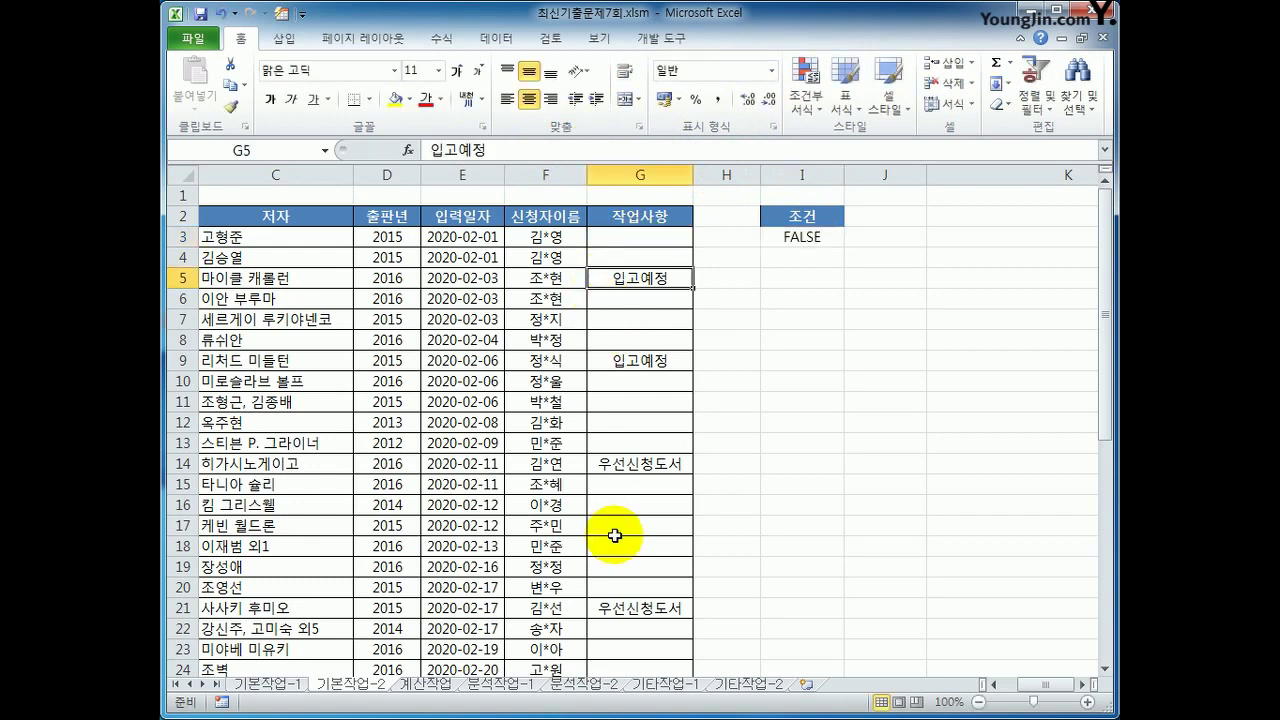
{"action": "left_click", "coordinate": [617, 466]}
{"action": "scroll", "coordinate": [686, 601], "scroll_direction": "down", "scroll_amount": 2}
{"action": "scroll", "coordinate": [686, 601], "scroll_direction": "down", "scroll_amount": 3}
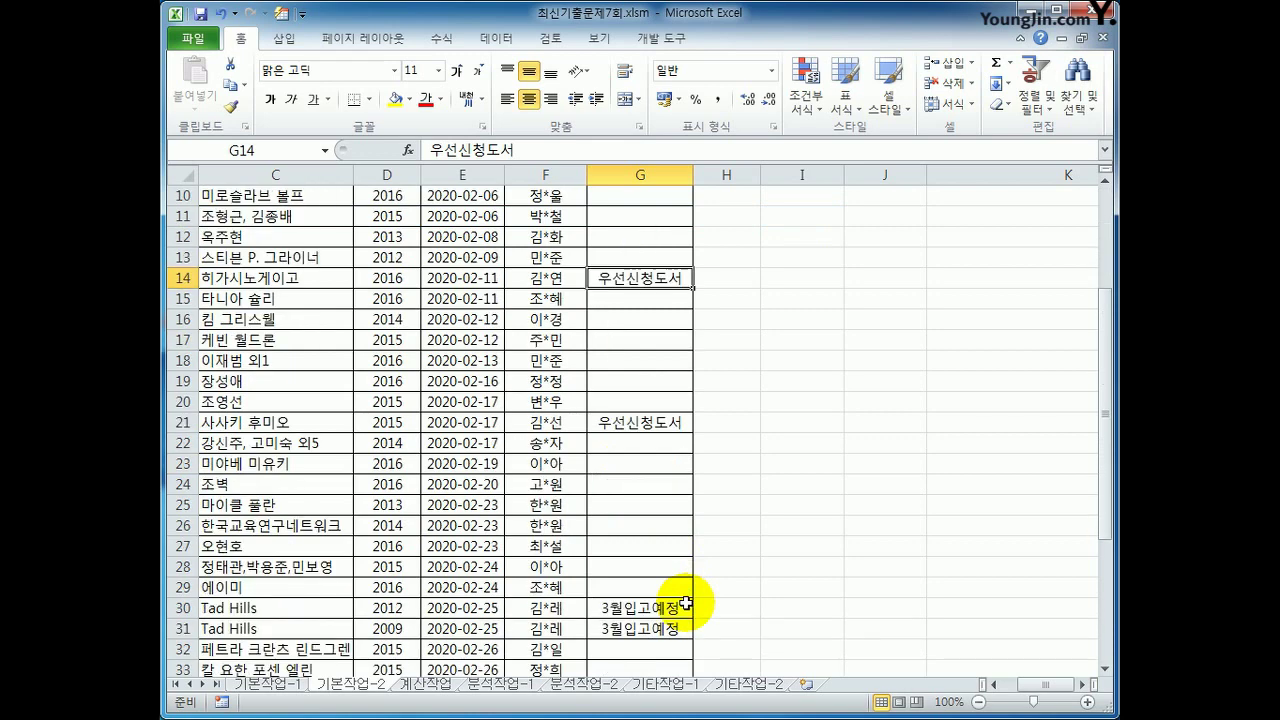
{"action": "left_click", "coordinate": [637, 506]}
{"action": "scroll", "coordinate": [637, 506], "scroll_direction": "down", "scroll_amount": 2}
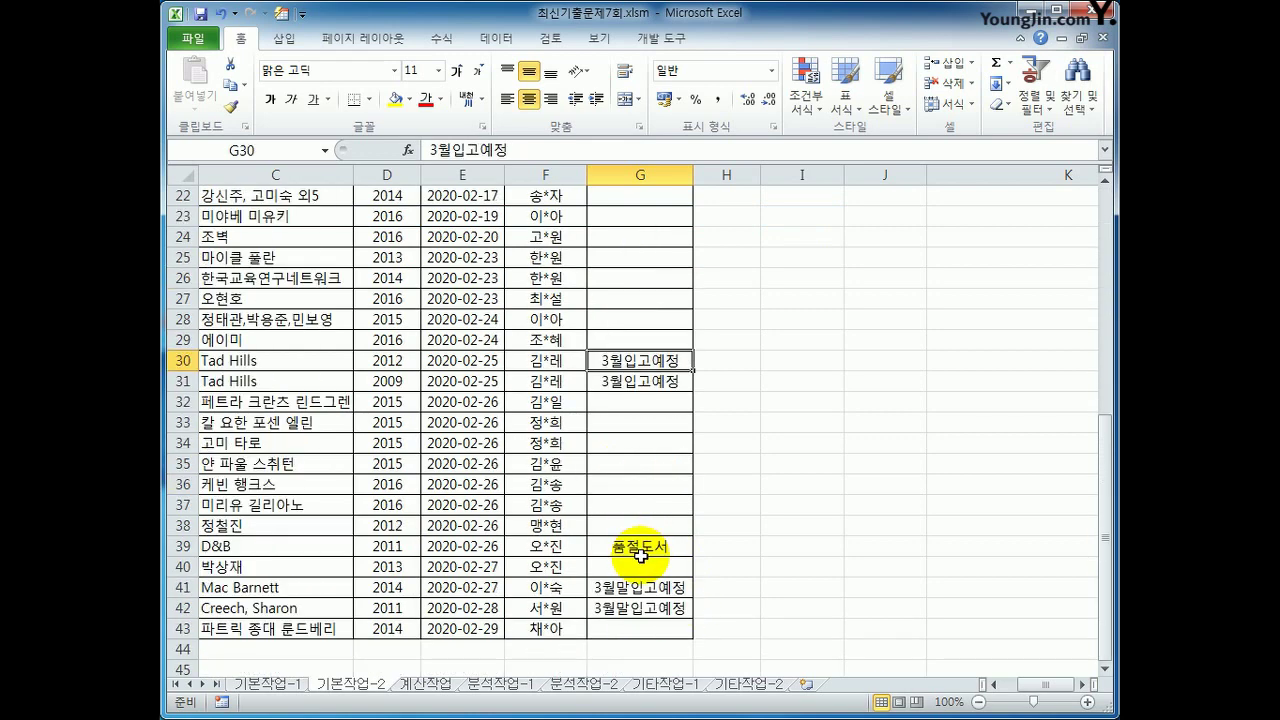
{"action": "left_click", "coordinate": [640, 590]}
{"action": "scroll", "coordinate": [696, 609], "scroll_direction": "up", "scroll_amount": 7}
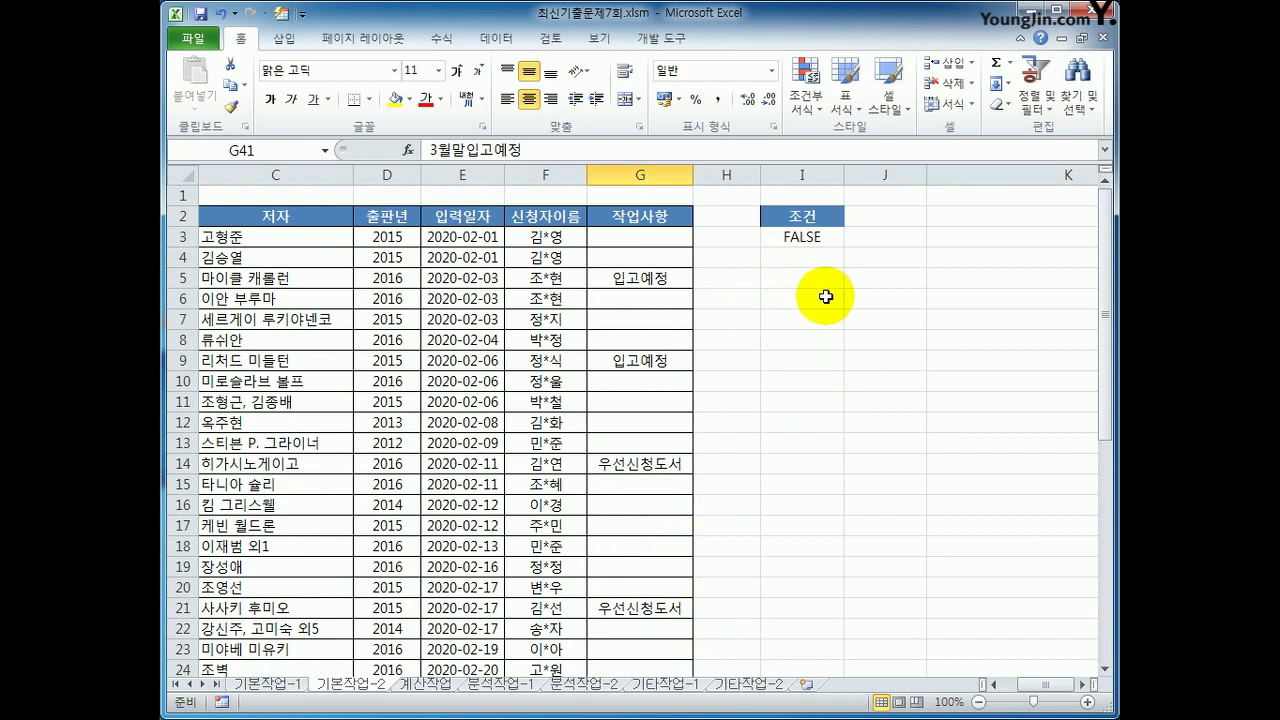
Step: Copy the 입력일자 and 신청자이름 headers from row 2 to the cells starting at I7
{"action": "left_click", "coordinate": [489, 219]}
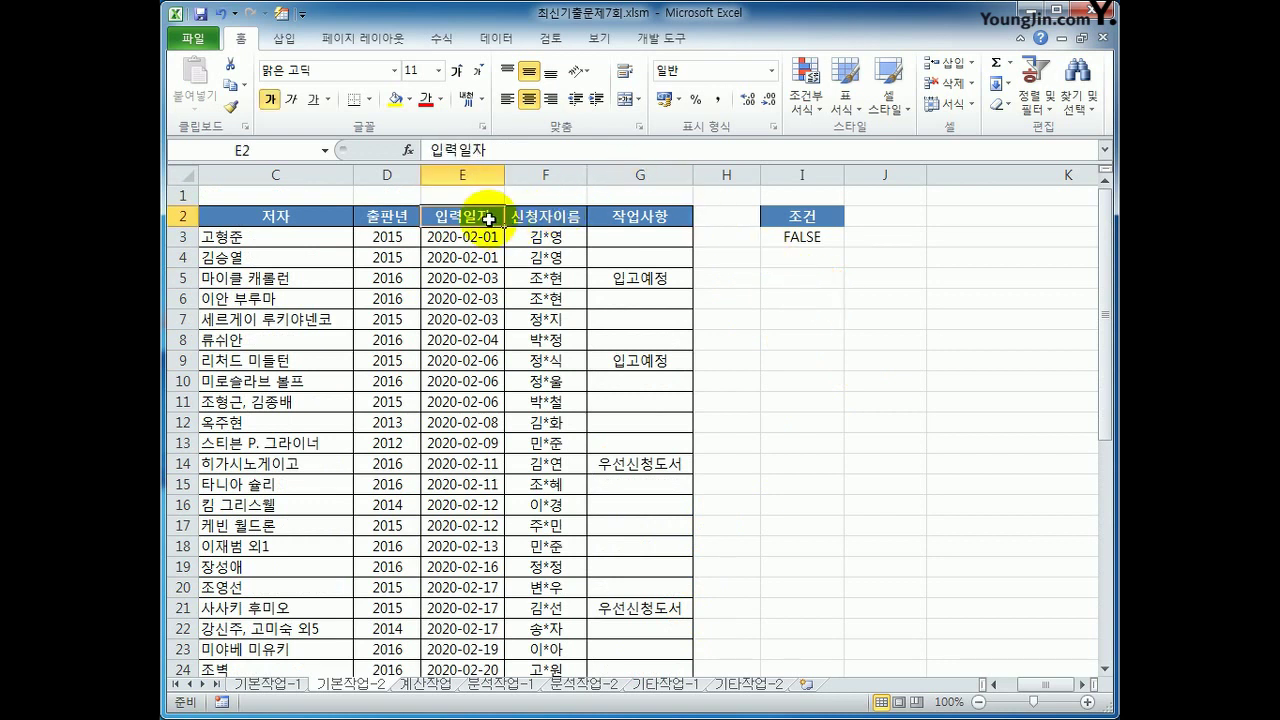
{"action": "left_click", "coordinate": [540, 218], "text": "ctrl"}
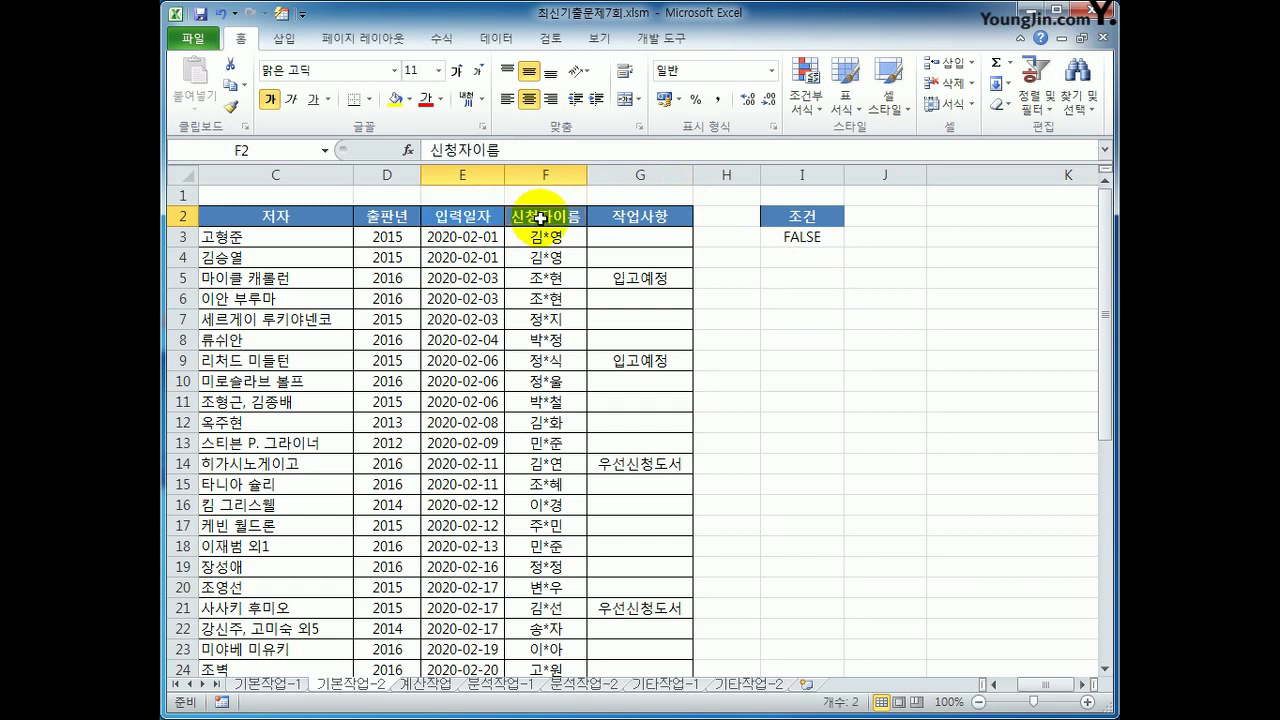
{"action": "key", "text": "ctrl+c"}
{"action": "left_click", "coordinate": [788, 297]}
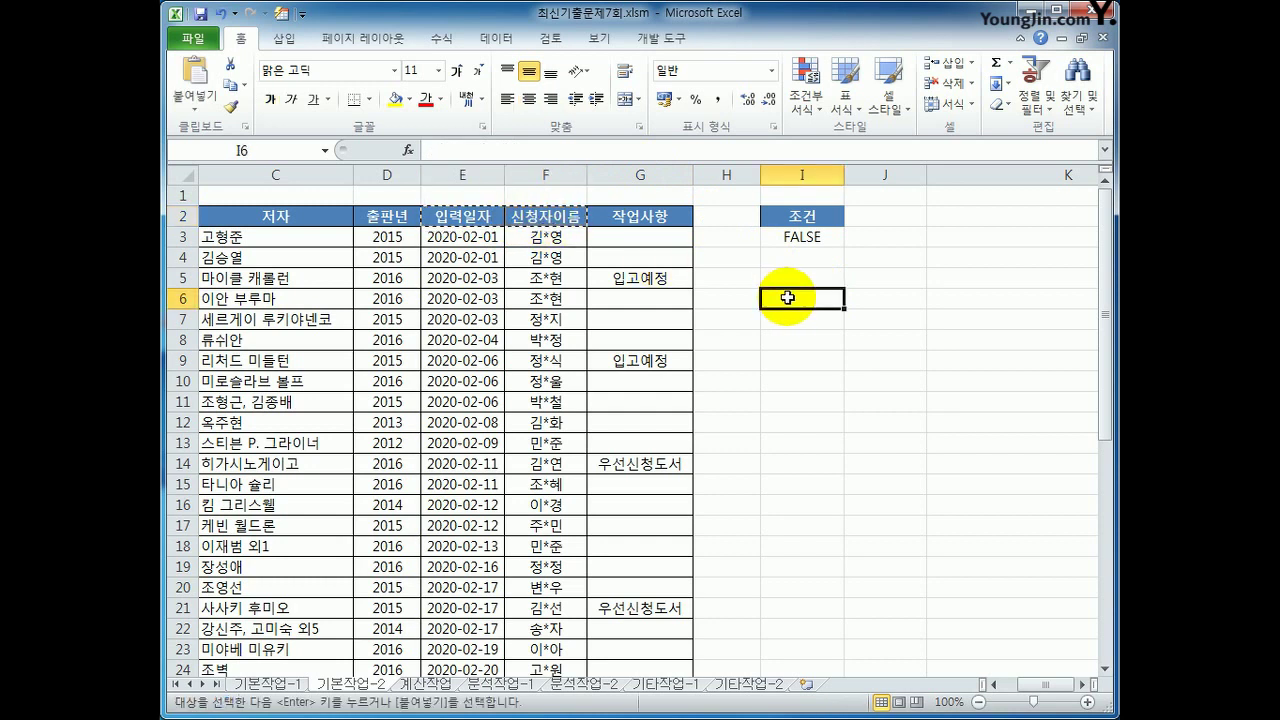
{"action": "left_click", "coordinate": [800, 317]}
{"action": "key", "text": "ctrl+v"}
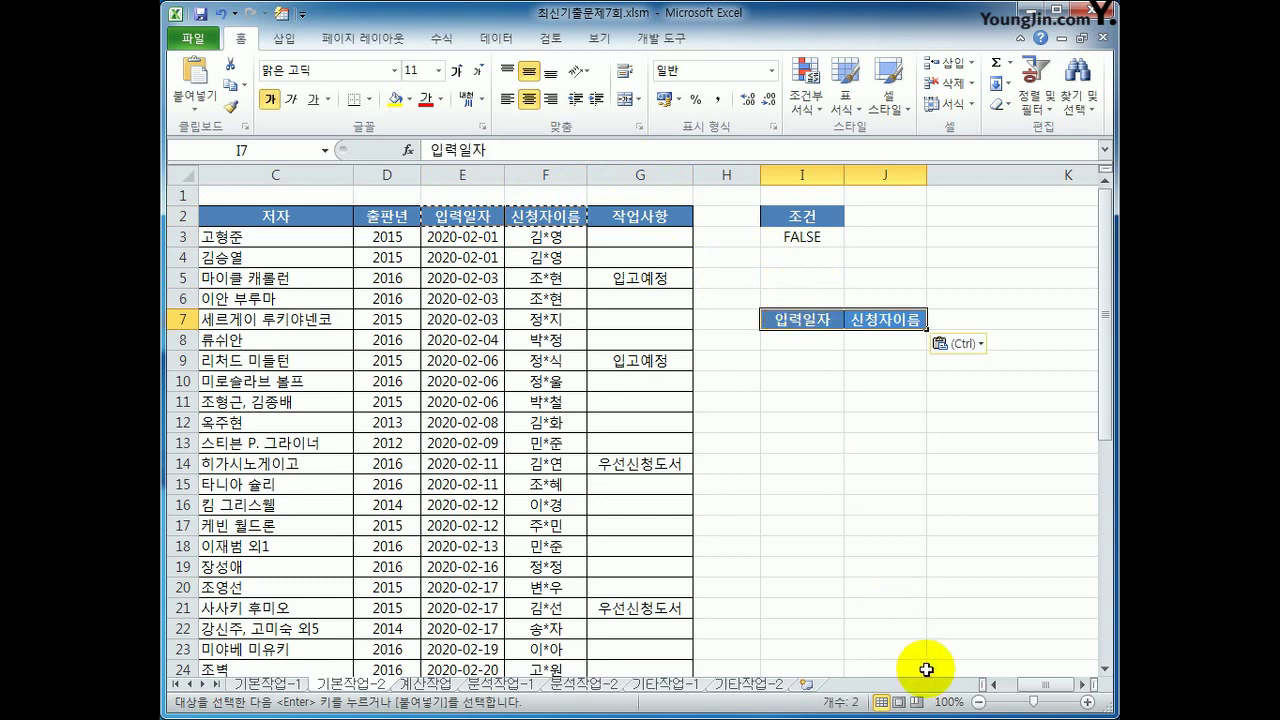
Step: Copy the 서명, 저자 and 작업사항 headers from row 2 to the cells starting at K7
{"action": "left_click", "coordinate": [993, 685]}
{"action": "left_click", "coordinate": [993, 685]}
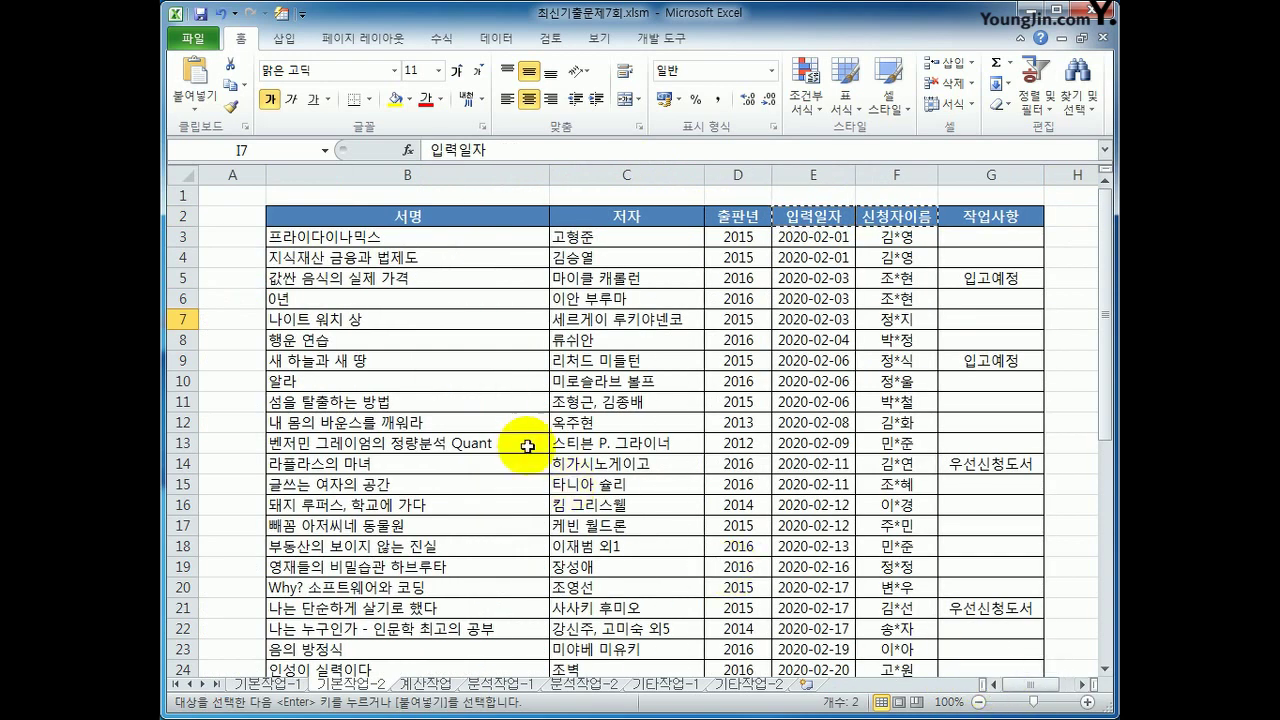
{"action": "left_click", "coordinate": [400, 214]}
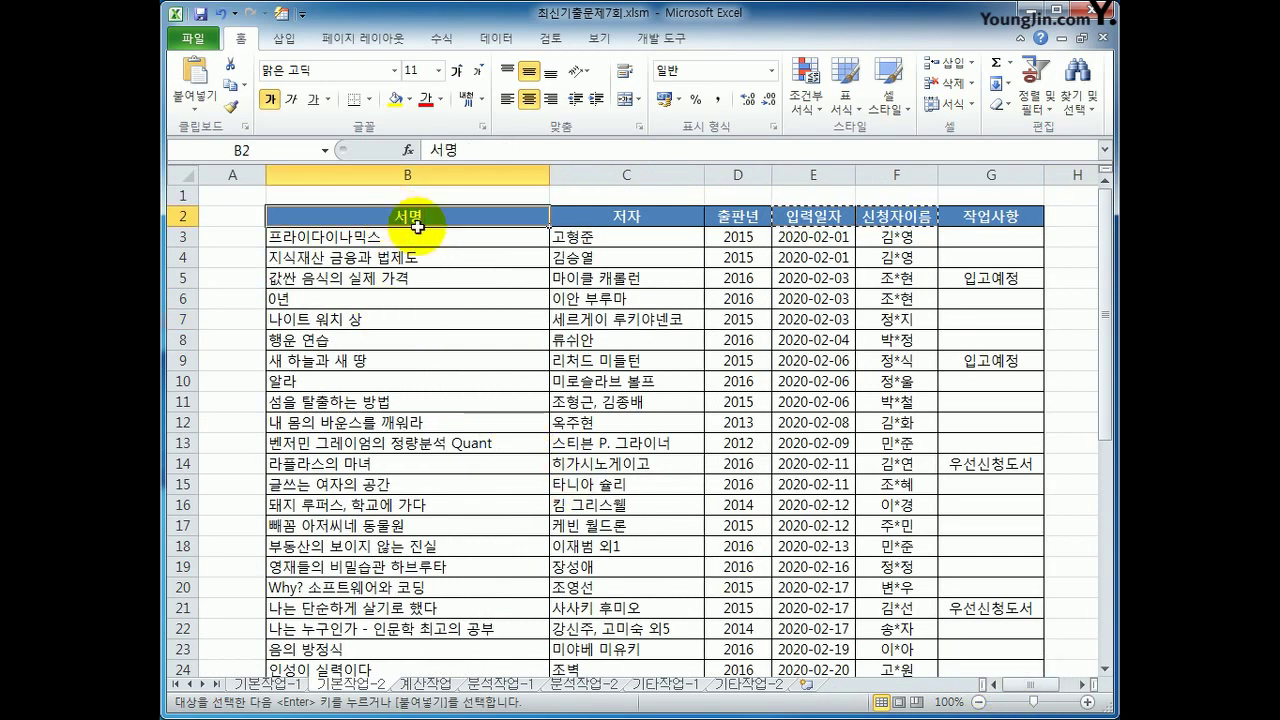
{"action": "left_click", "coordinate": [615, 226], "text": "ctrl"}
{"action": "left_click", "coordinate": [1012, 218], "text": "ctrl"}
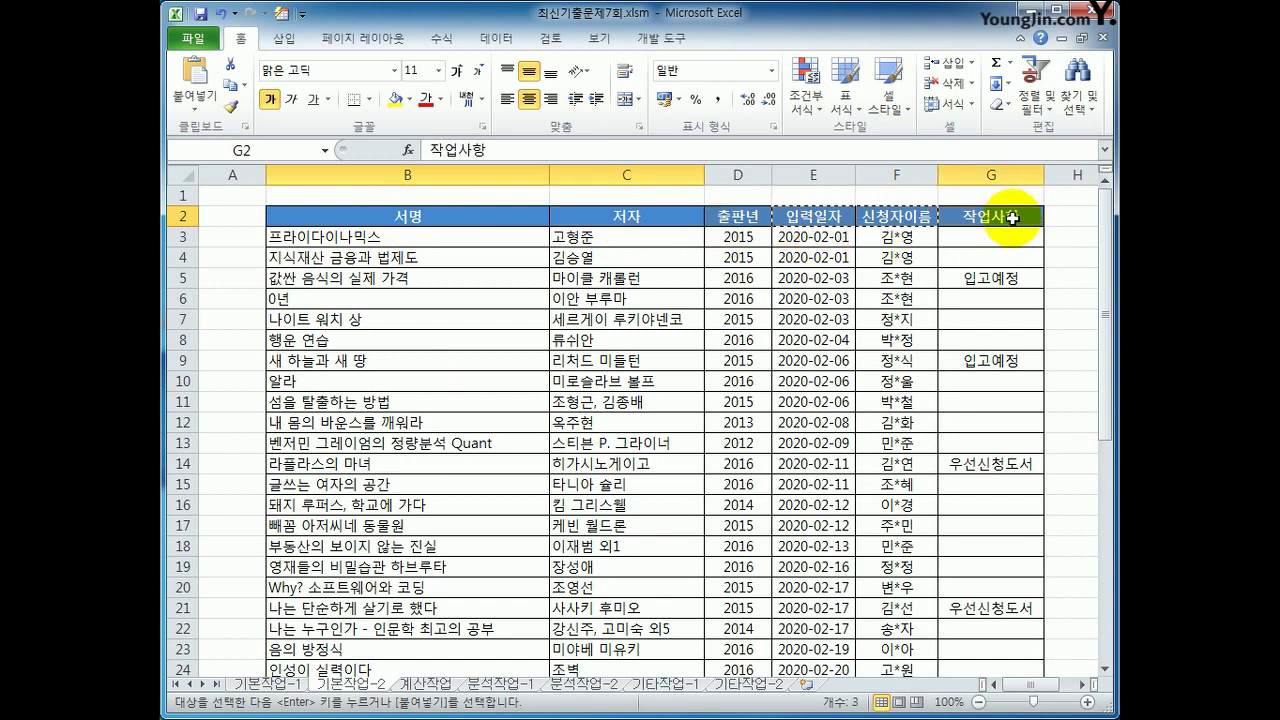
{"action": "left_click", "coordinate": [409, 214]}
{"action": "left_click", "coordinate": [593, 216], "text": "ctrl"}
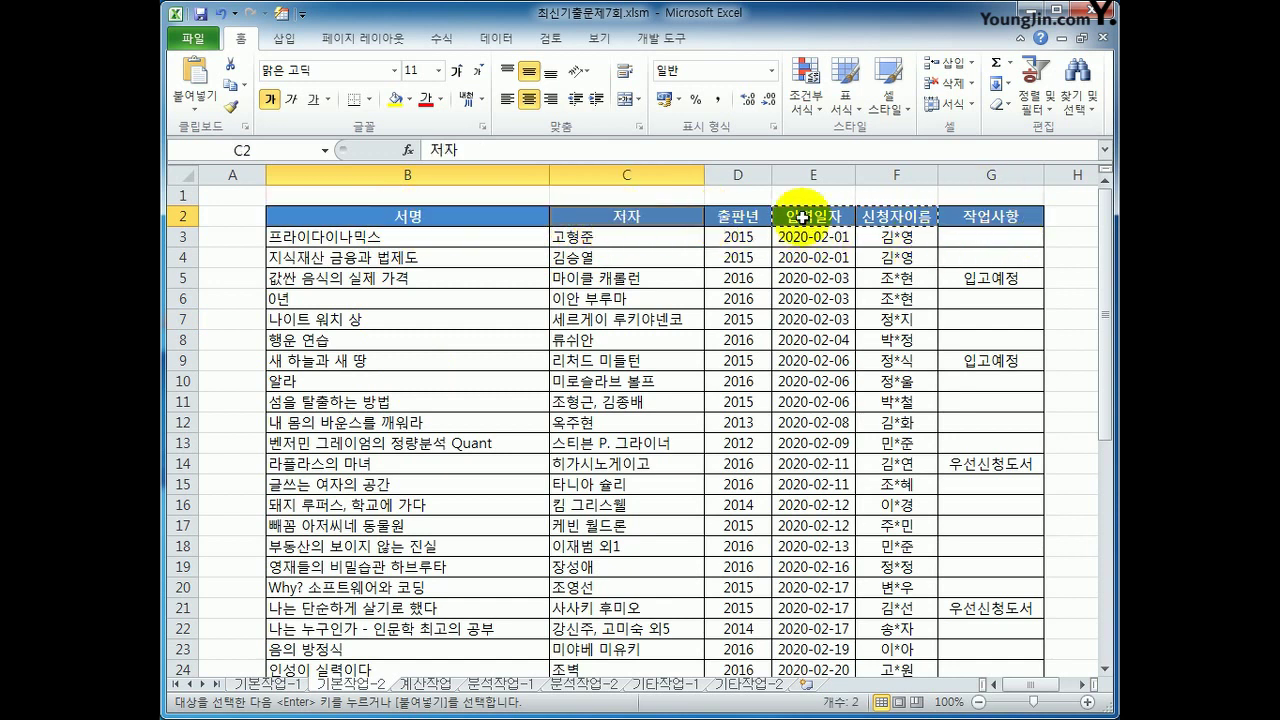
{"action": "left_click", "coordinate": [985, 216], "text": "ctrl"}
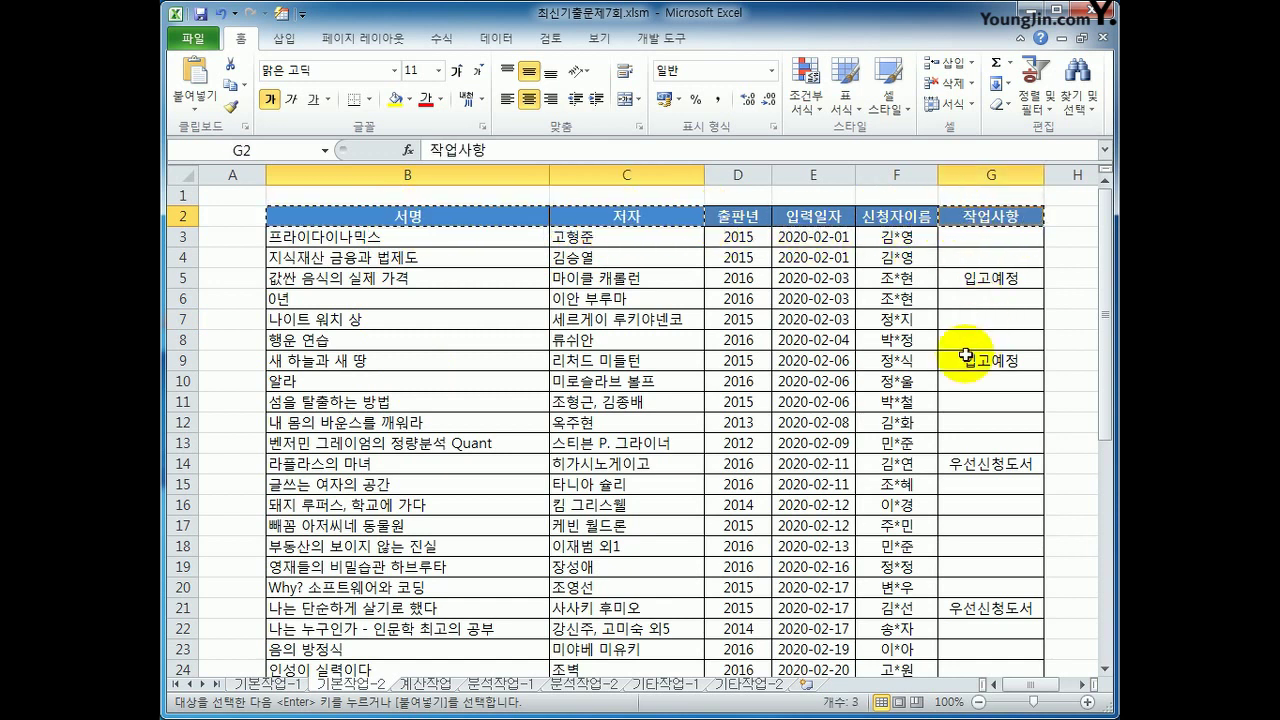
{"action": "left_click", "coordinate": [1081, 685]}
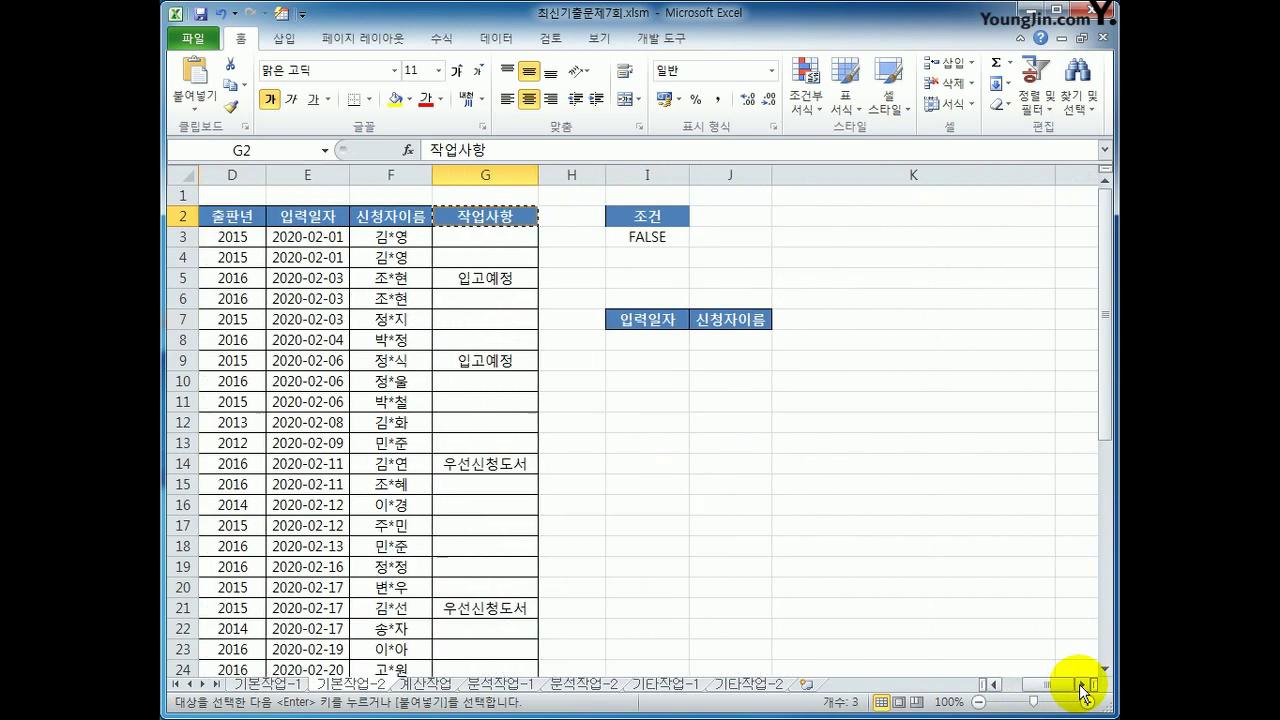
{"action": "left_click", "coordinate": [840, 319]}
{"action": "key", "text": "ctrl+v"}
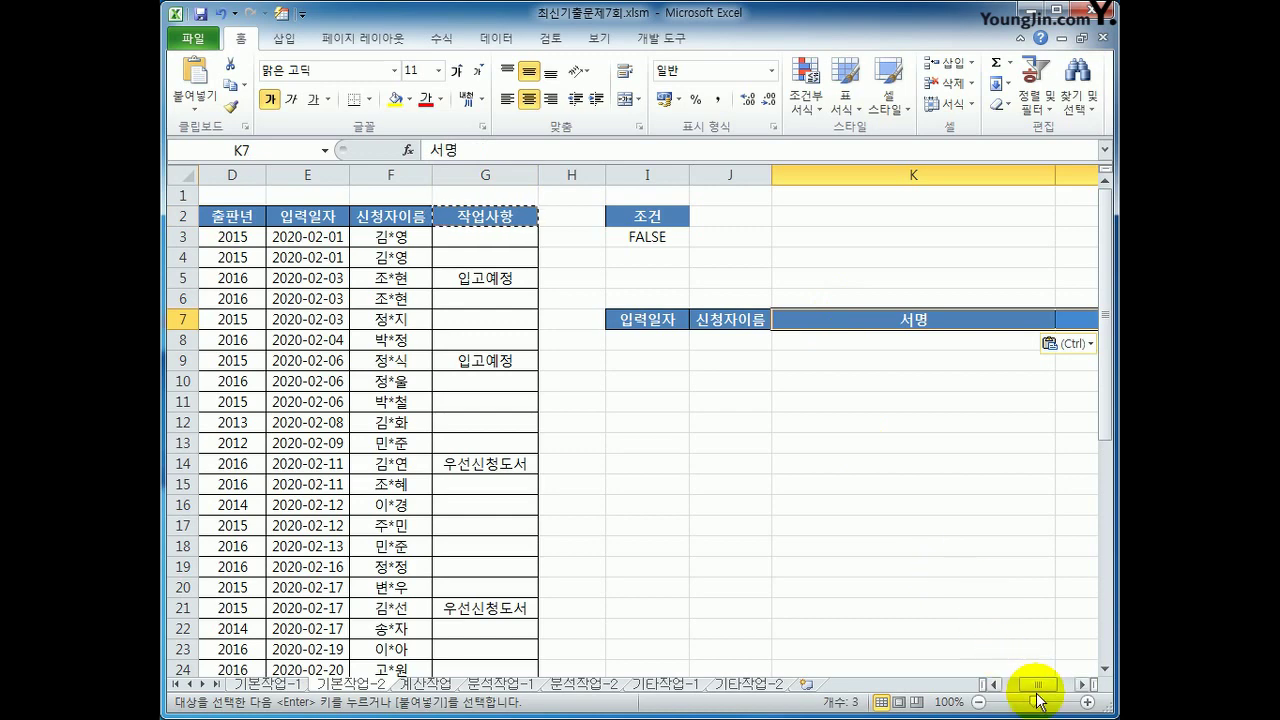
Step: Open the Advanced Filter from inside the book list and check that the list range B2:G43 covers all records
{"action": "left_click_drag", "start_coordinate": [1037, 700], "coordinate": [1015, 690]}
{"action": "left_click", "coordinate": [386, 362]}
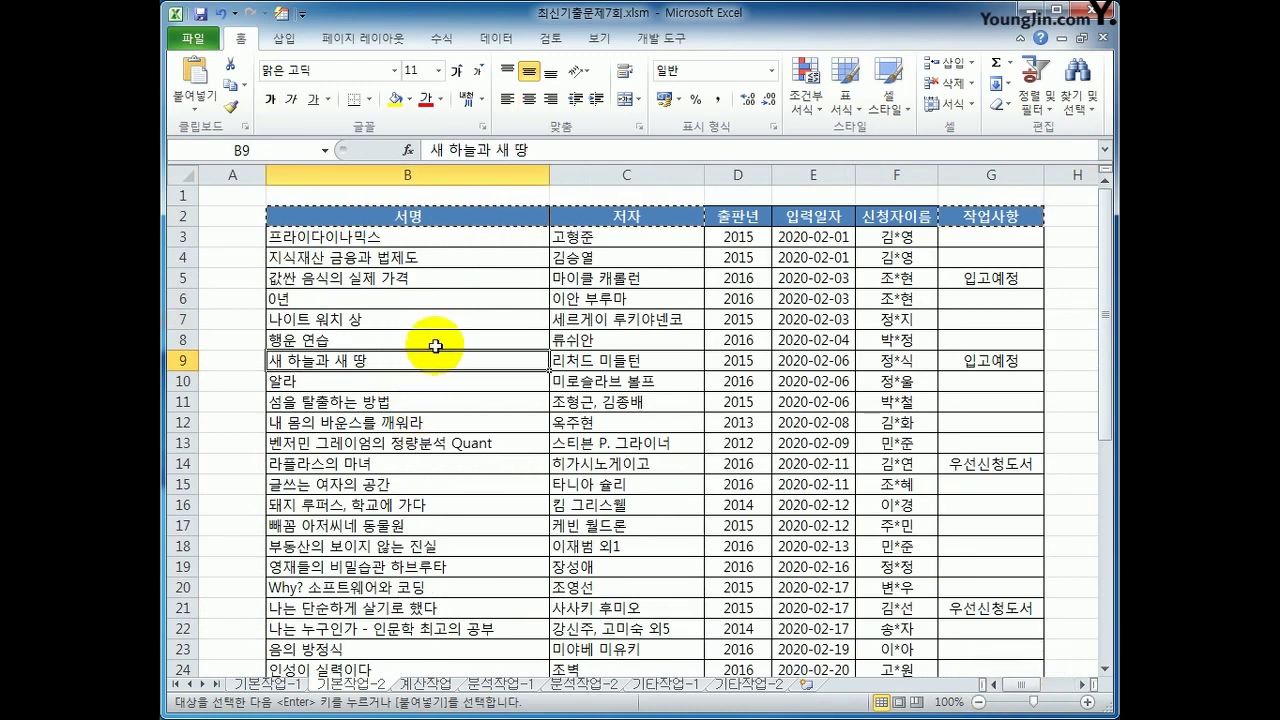
{"action": "left_click", "coordinate": [498, 37]}
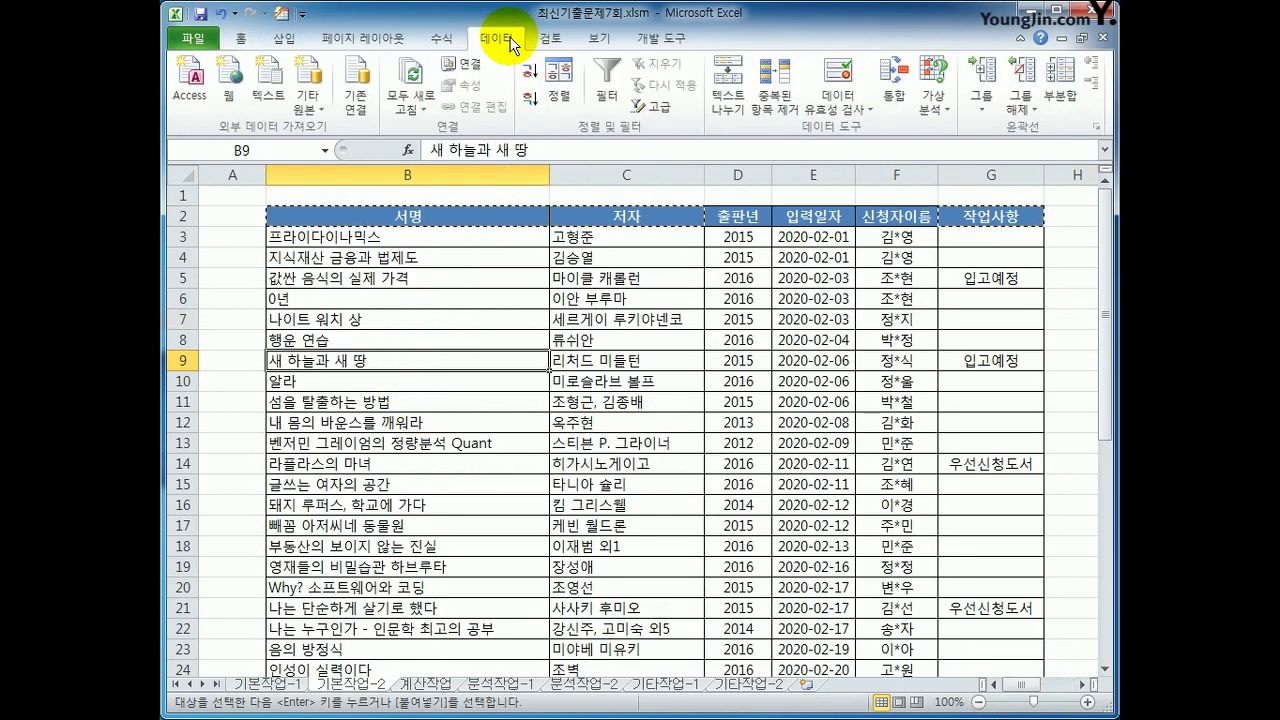
{"action": "left_click", "coordinate": [659, 116]}
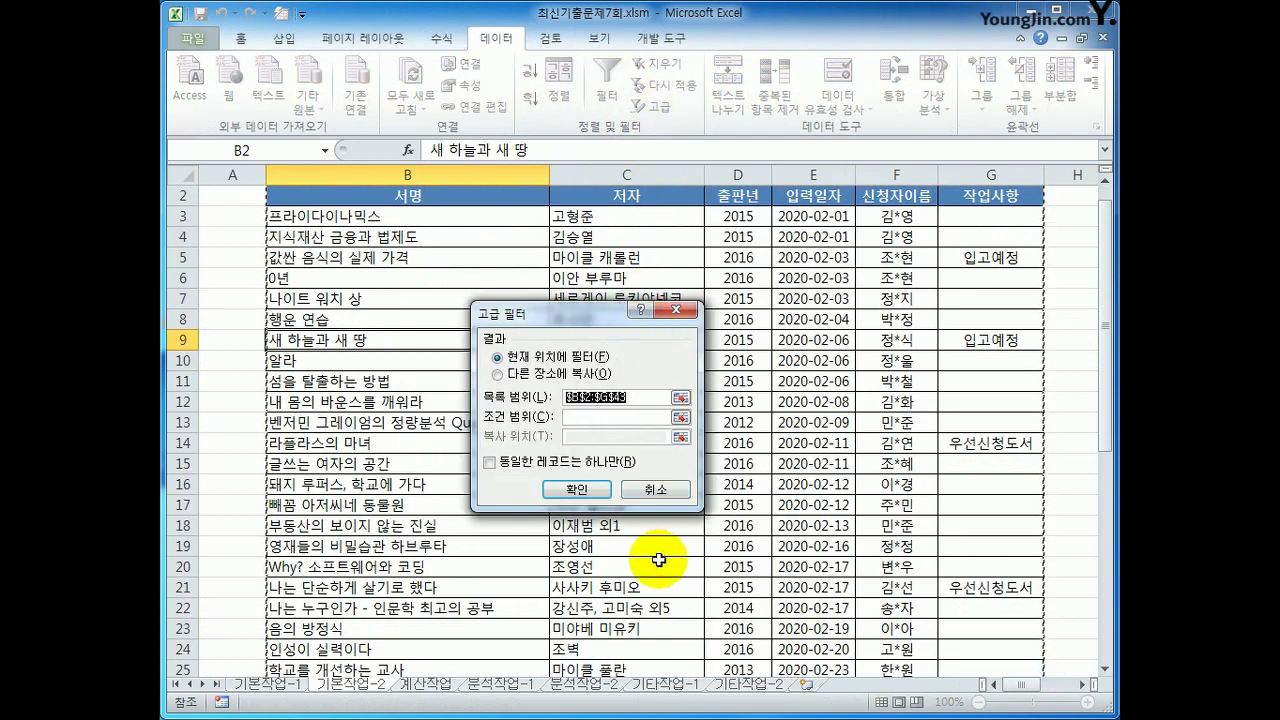
{"action": "scroll", "coordinate": [759, 562], "scroll_direction": "down", "scroll_amount": 9}
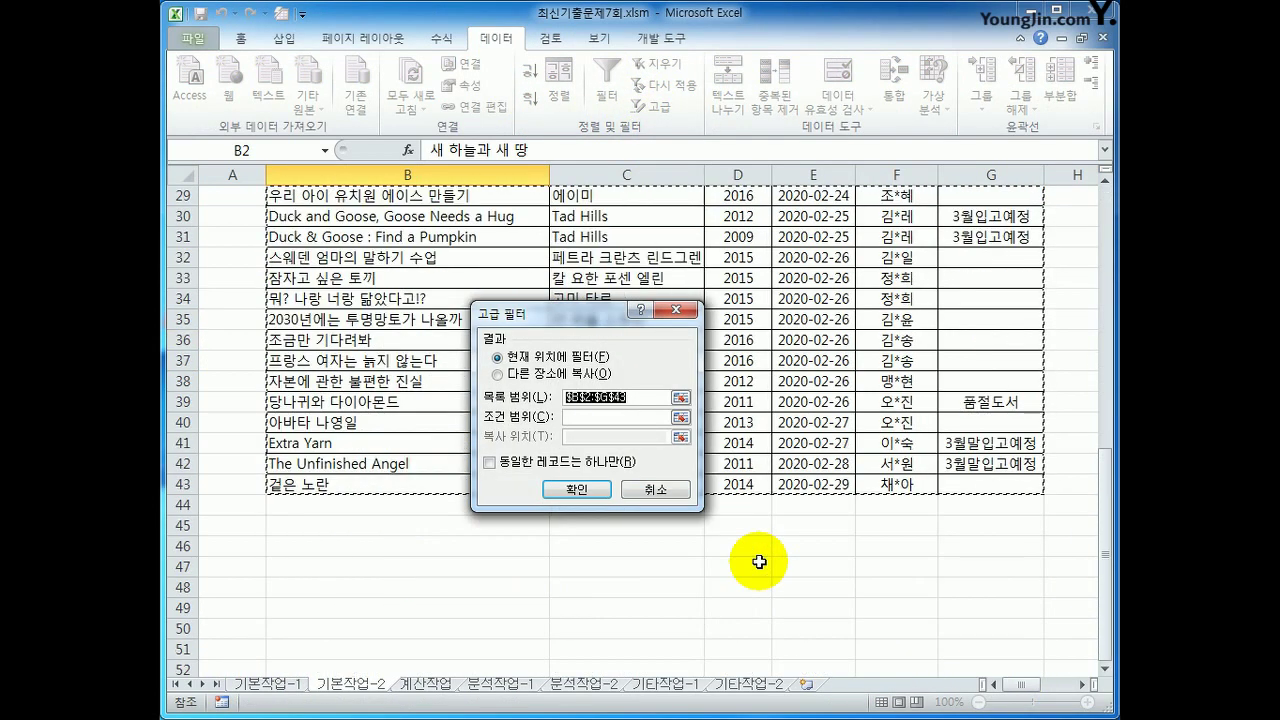
{"action": "scroll", "coordinate": [745, 562], "scroll_direction": "up", "scroll_amount": 10}
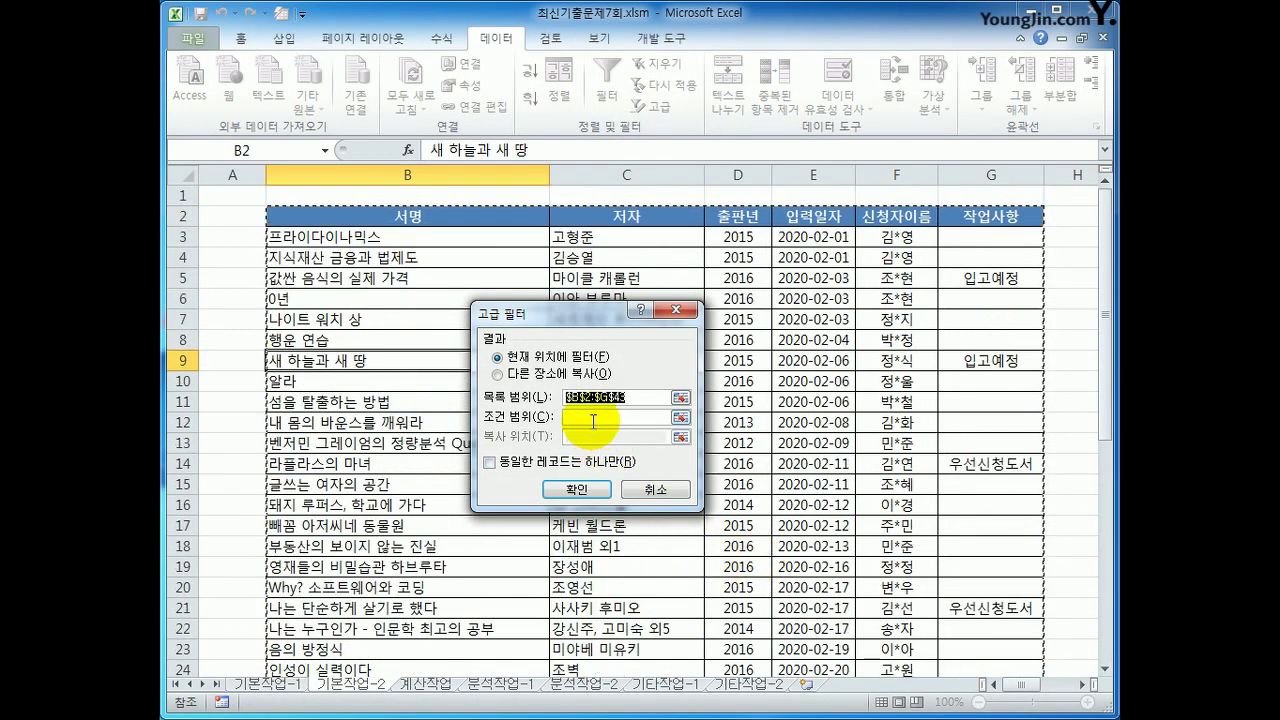
Step: Set the Advanced Filter's criteria range to I2:I3 and choose to copy the results to another location
{"action": "left_click", "coordinate": [593, 422]}
{"action": "left_click_drag", "start_coordinate": [1051, 688], "coordinate": [1055, 688]}
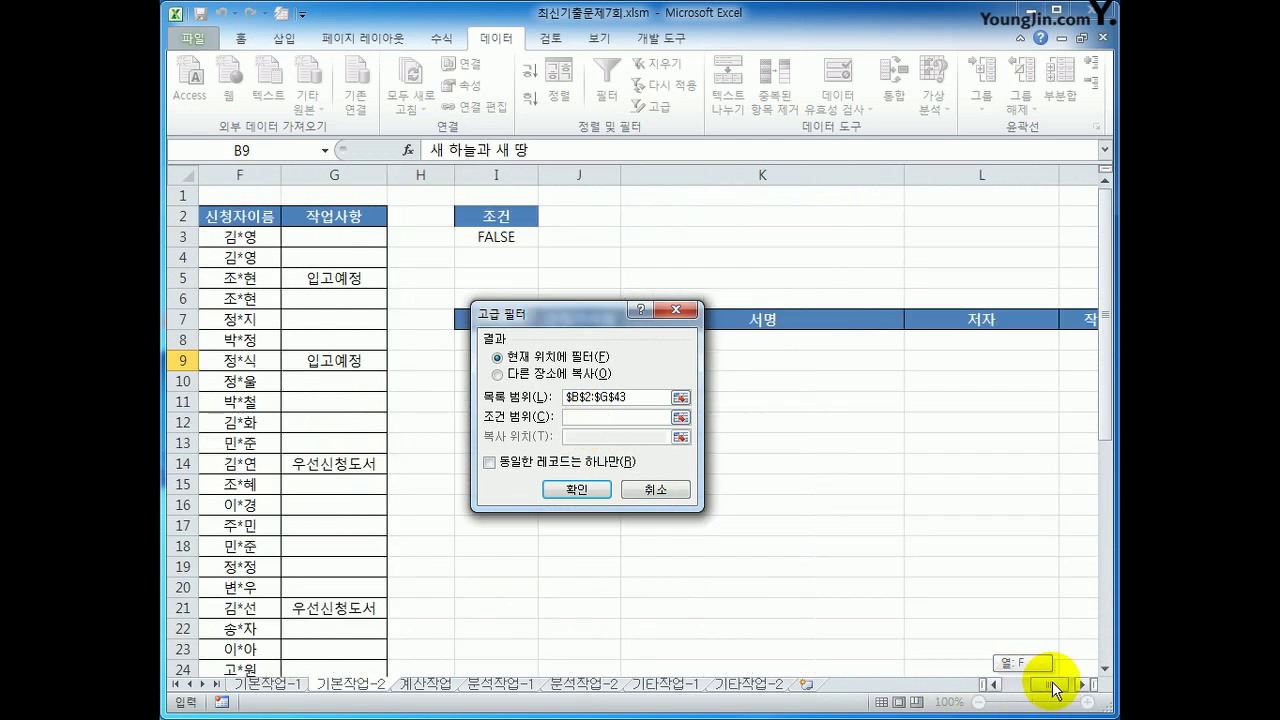
{"action": "left_click_drag", "start_coordinate": [497, 216], "coordinate": [495, 238]}
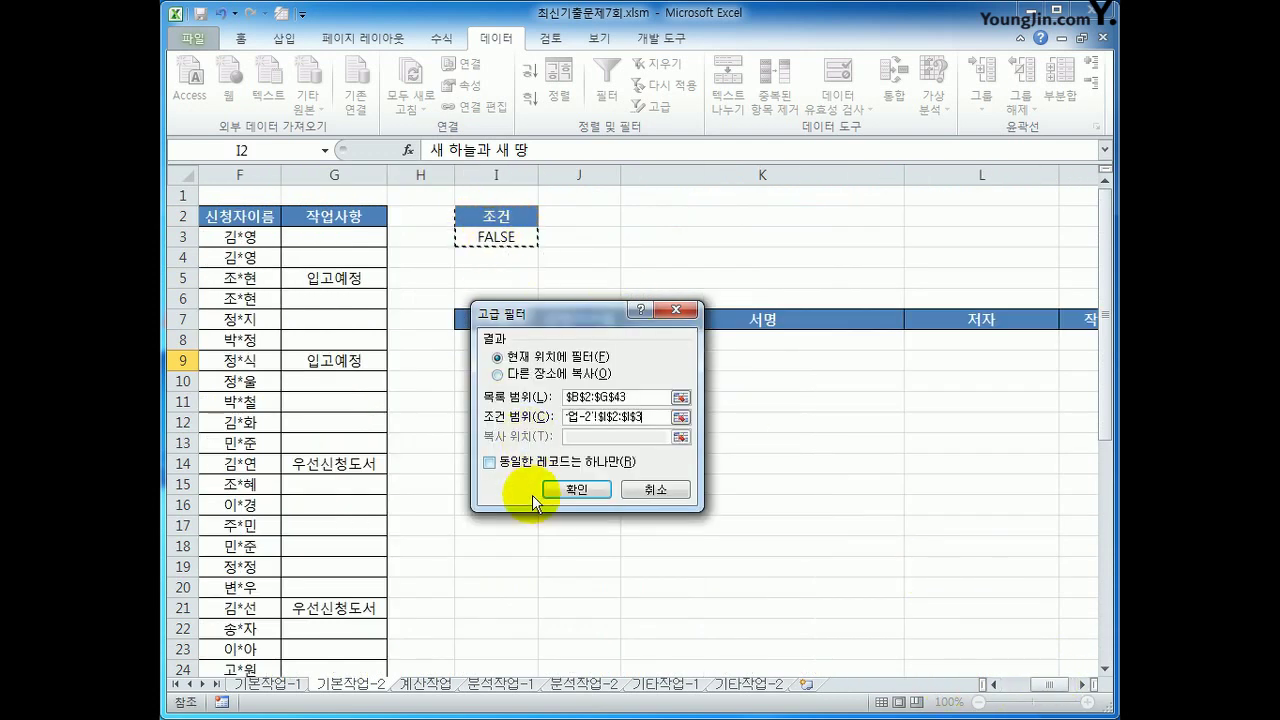
{"action": "left_click", "coordinate": [512, 374]}
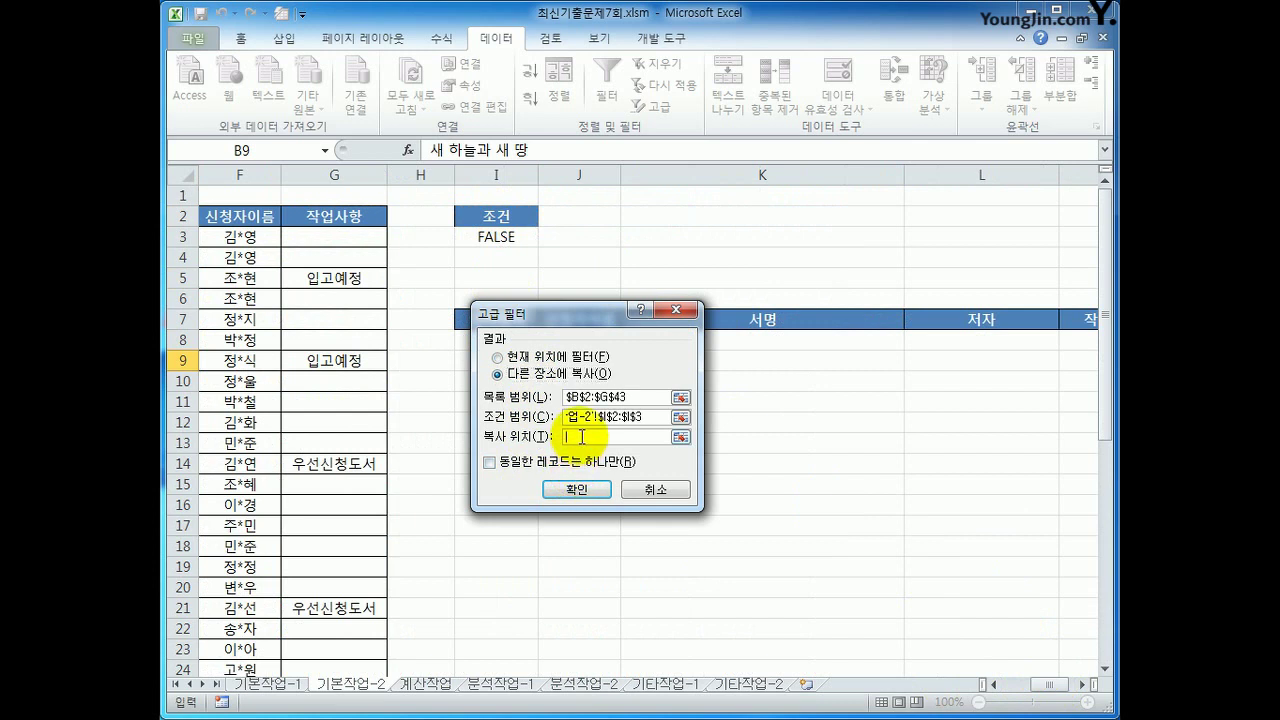
Step: Set the Advanced Filter's copy-to range to the headers I7:M7 and run the filter
{"action": "left_click_drag", "start_coordinate": [457, 320], "coordinate": [1067, 323]}
{"action": "left_click_drag", "start_coordinate": [592, 314], "coordinate": [596, 441]}
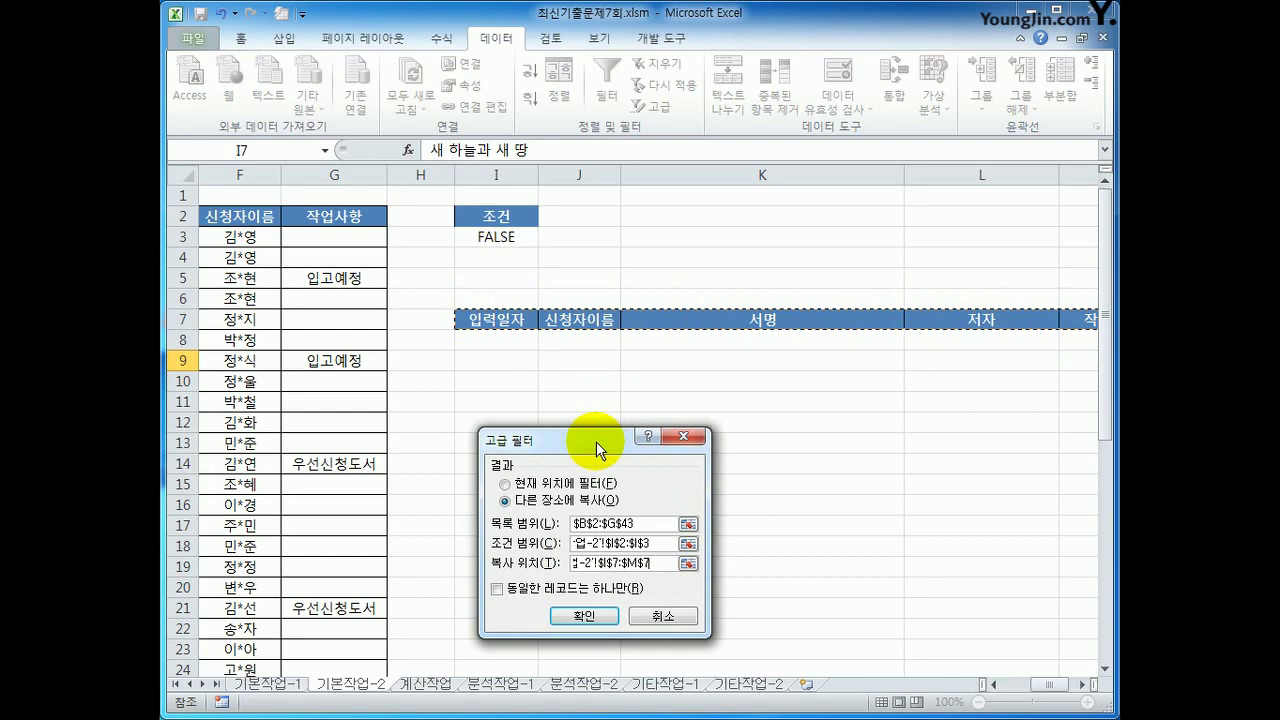
{"action": "left_click", "coordinate": [588, 628]}
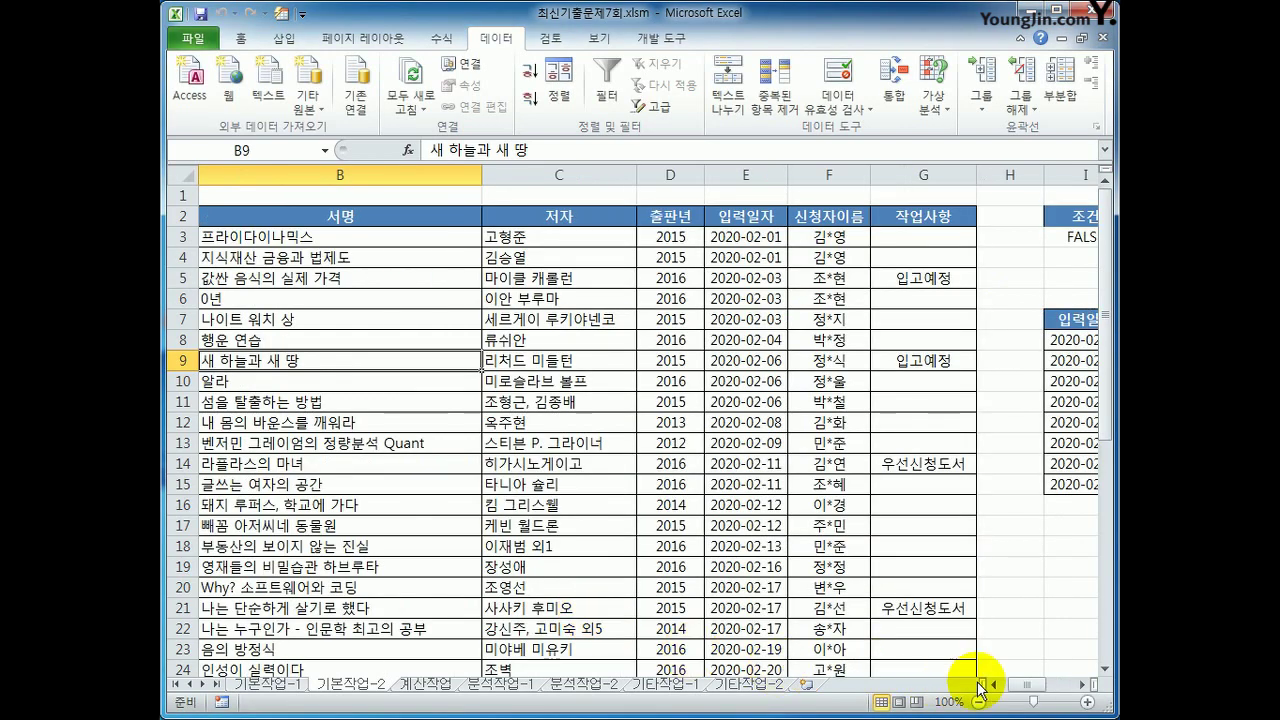
Step: Examine the extracted records under the I7:M7 headers, checking the 작업사항 entries in M8:M15
{"action": "left_click", "coordinate": [1086, 685]}
{"action": "left_click", "coordinate": [1086, 685]}
{"action": "left_click", "coordinate": [1086, 685]}
{"action": "left_click", "coordinate": [1086, 685]}
{"action": "left_click", "coordinate": [1086, 685]}
{"action": "left_click", "coordinate": [1086, 685]}
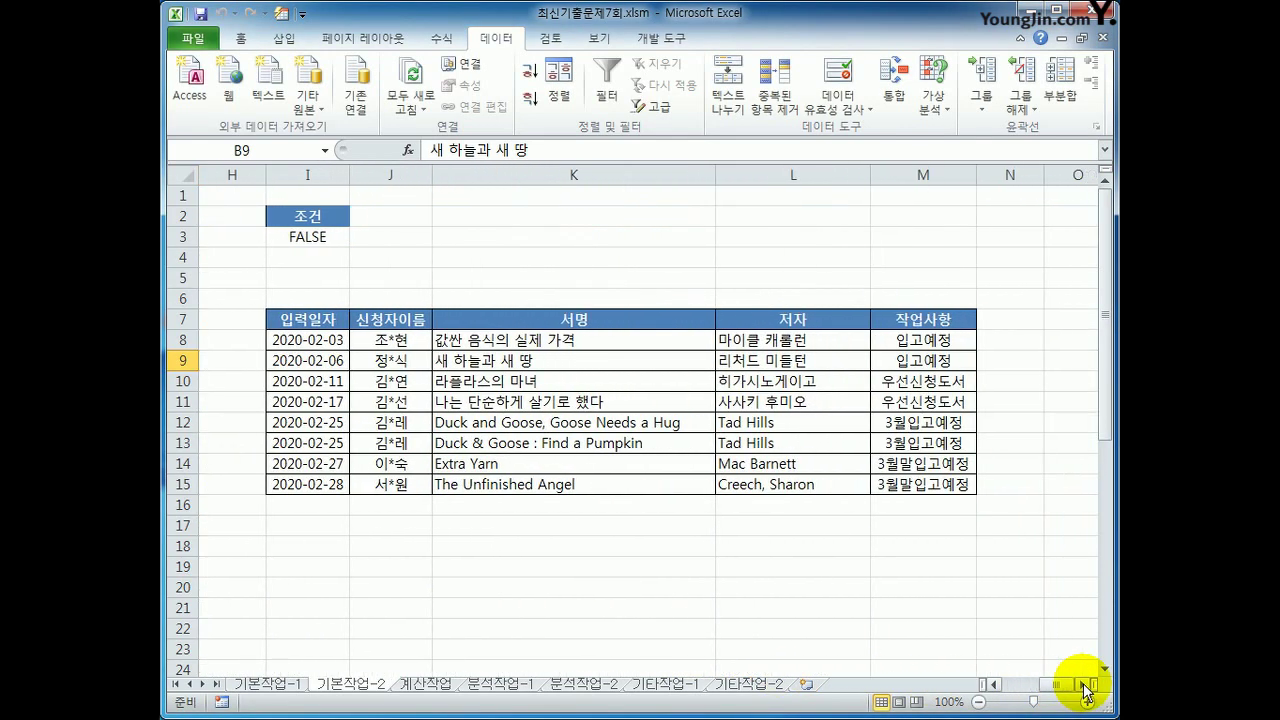
{"action": "left_click_drag", "start_coordinate": [902, 346], "coordinate": [918, 475]}
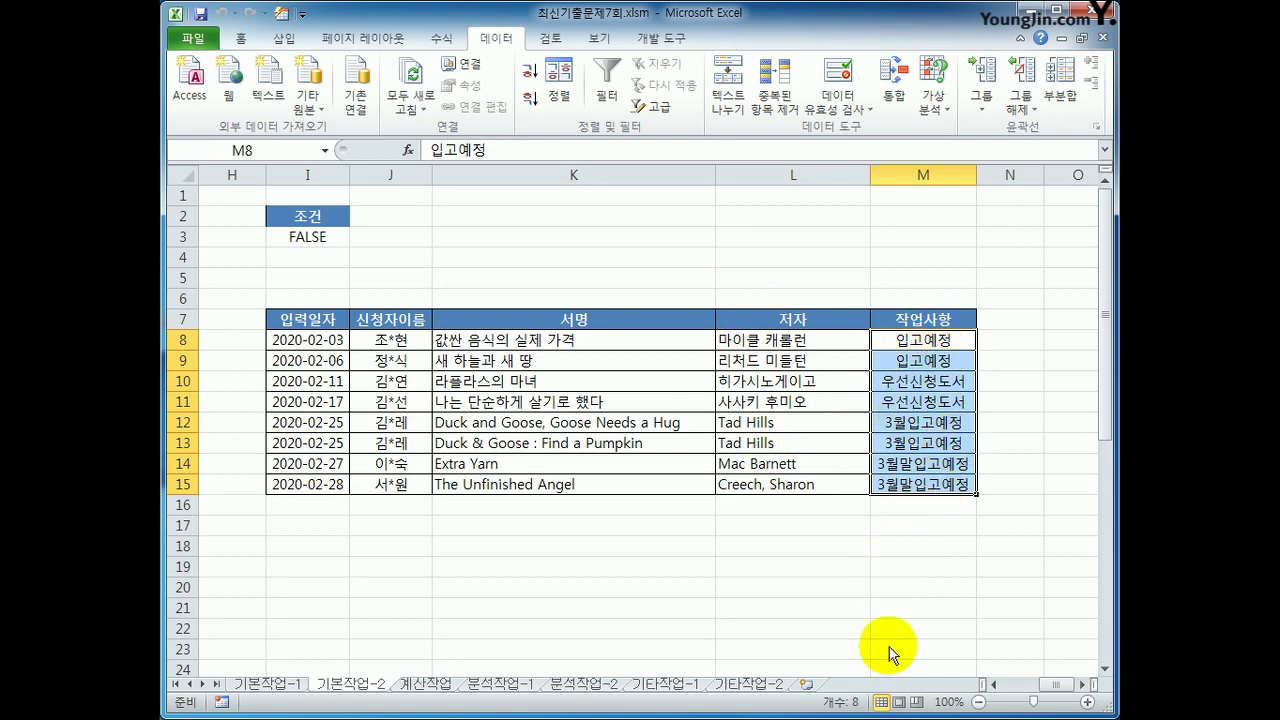
Step: Select the book records B3:G43 without the headers and start a new conditional formatting rule that uses a formula
{"action": "left_click_drag", "start_coordinate": [1053, 688], "coordinate": [994, 680]}
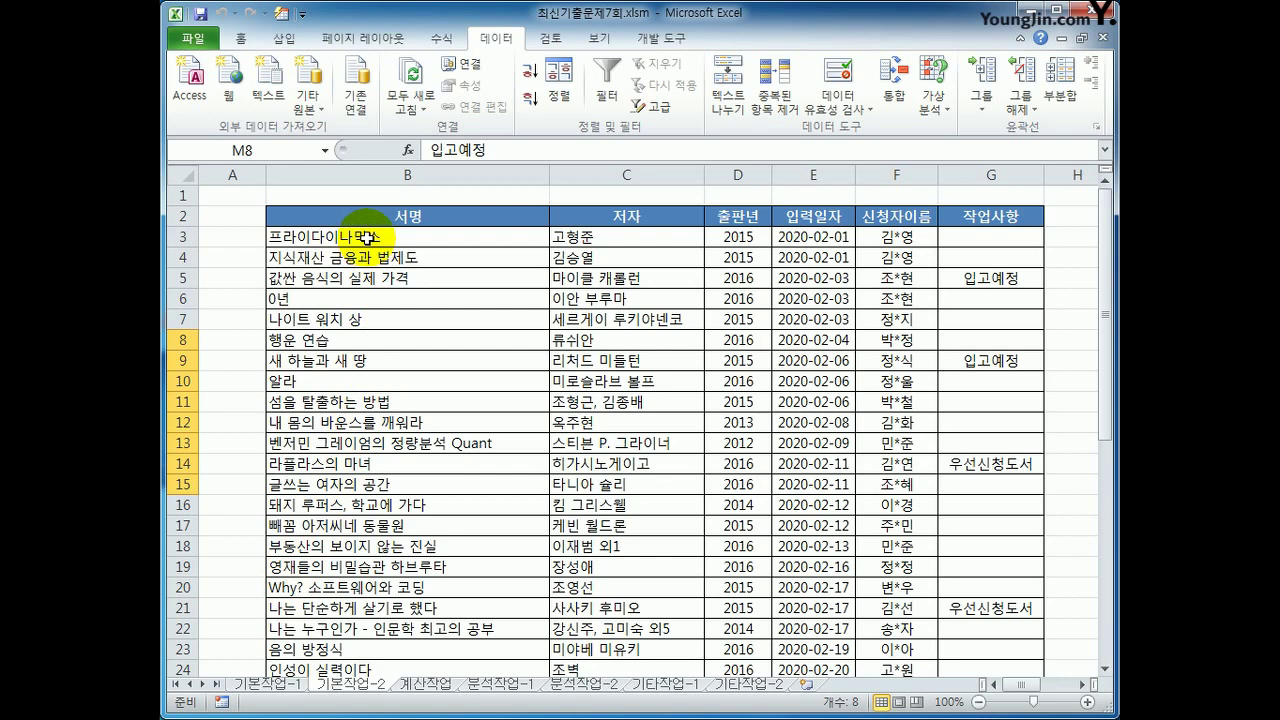
{"action": "left_click_drag", "start_coordinate": [367, 237], "coordinate": [964, 632]}
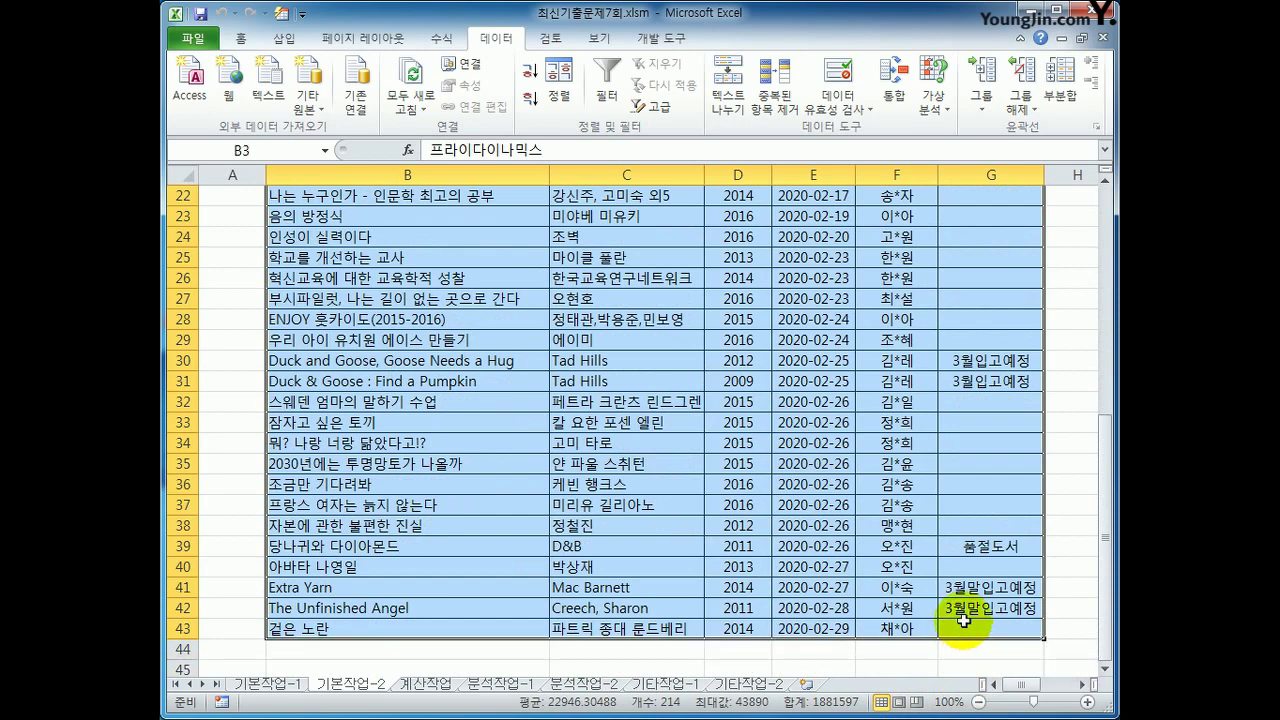
{"action": "scroll", "coordinate": [961, 621], "scroll_direction": "up", "scroll_amount": 4}
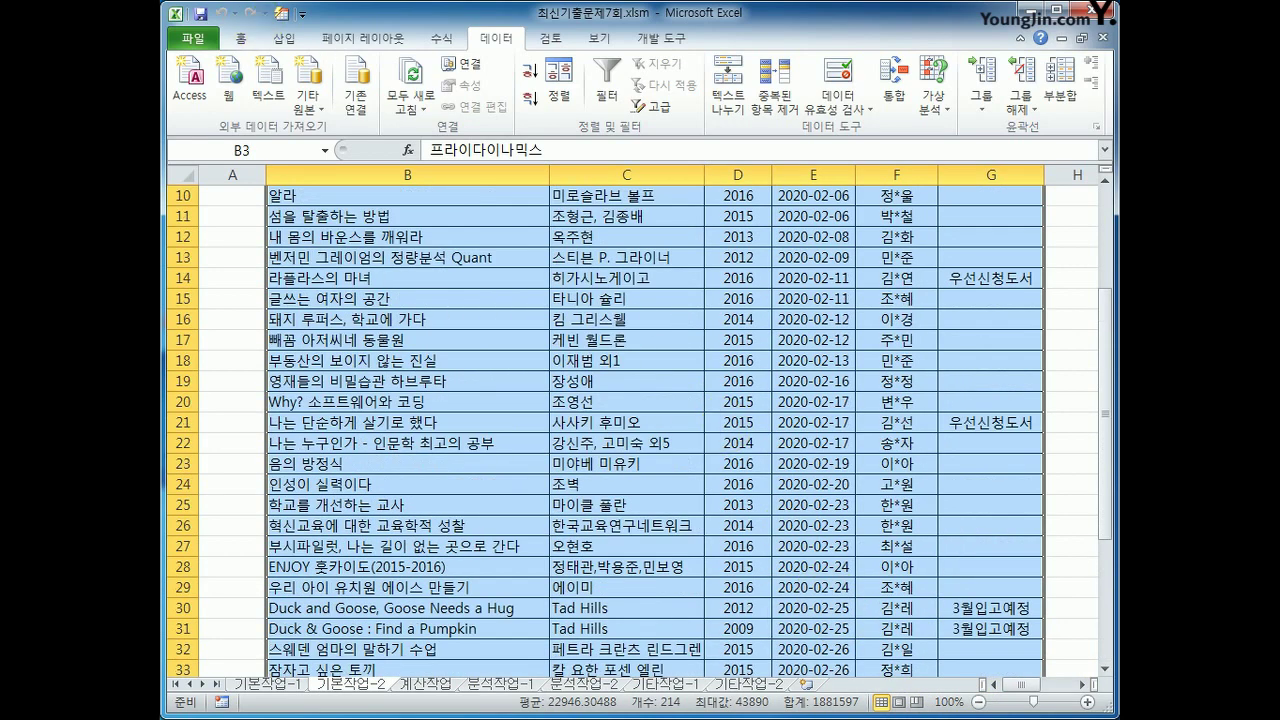
{"action": "left_click", "coordinate": [238, 38]}
{"action": "left_click", "coordinate": [805, 88]}
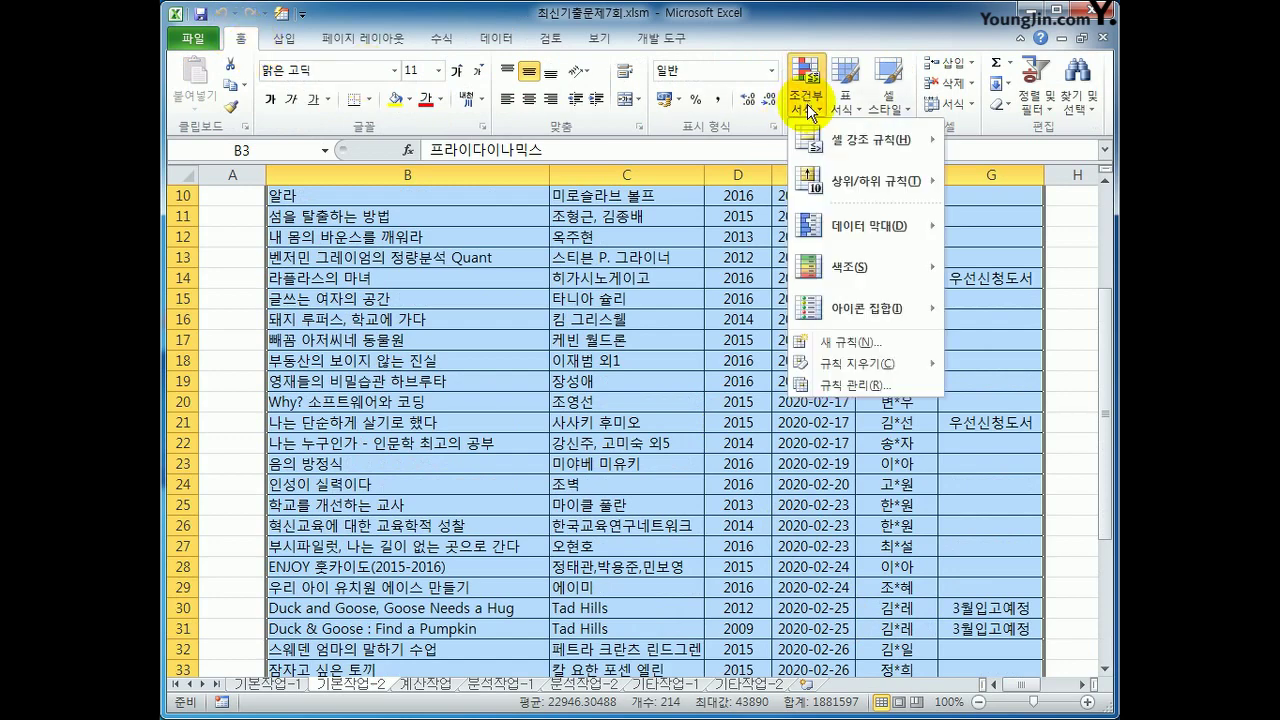
{"action": "left_click", "coordinate": [835, 340]}
{"action": "left_click_drag", "start_coordinate": [731, 360], "coordinate": [708, 237]}
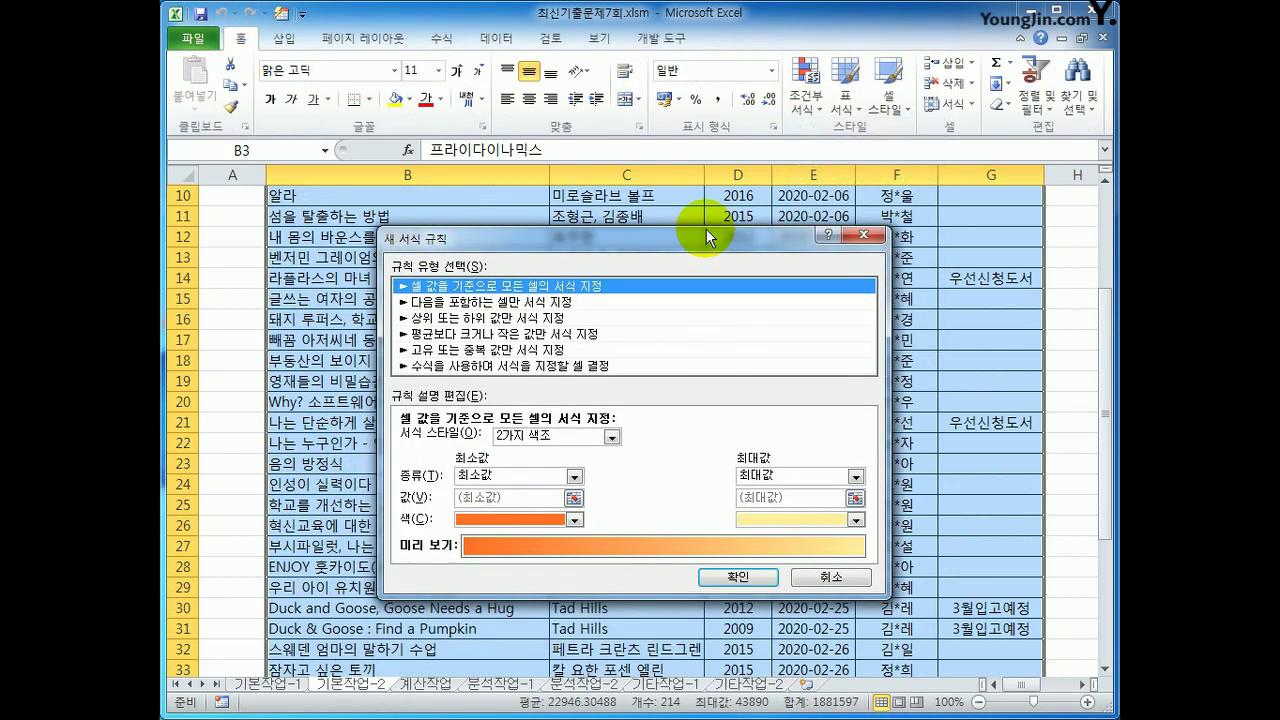
{"action": "left_click", "coordinate": [580, 366]}
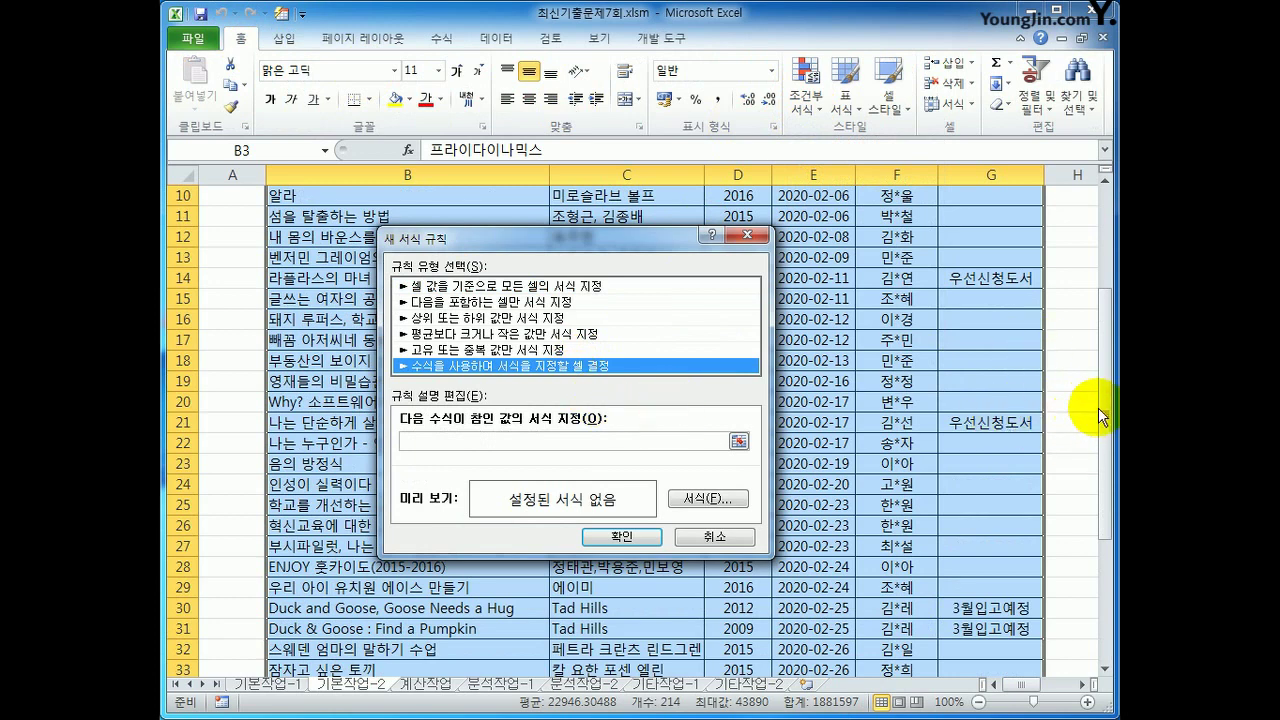
Step: Enter the rule formula =mod(row(),3)=0 to target rows whose number is a multiple of 3
{"action": "left_click", "coordinate": [626, 441]}
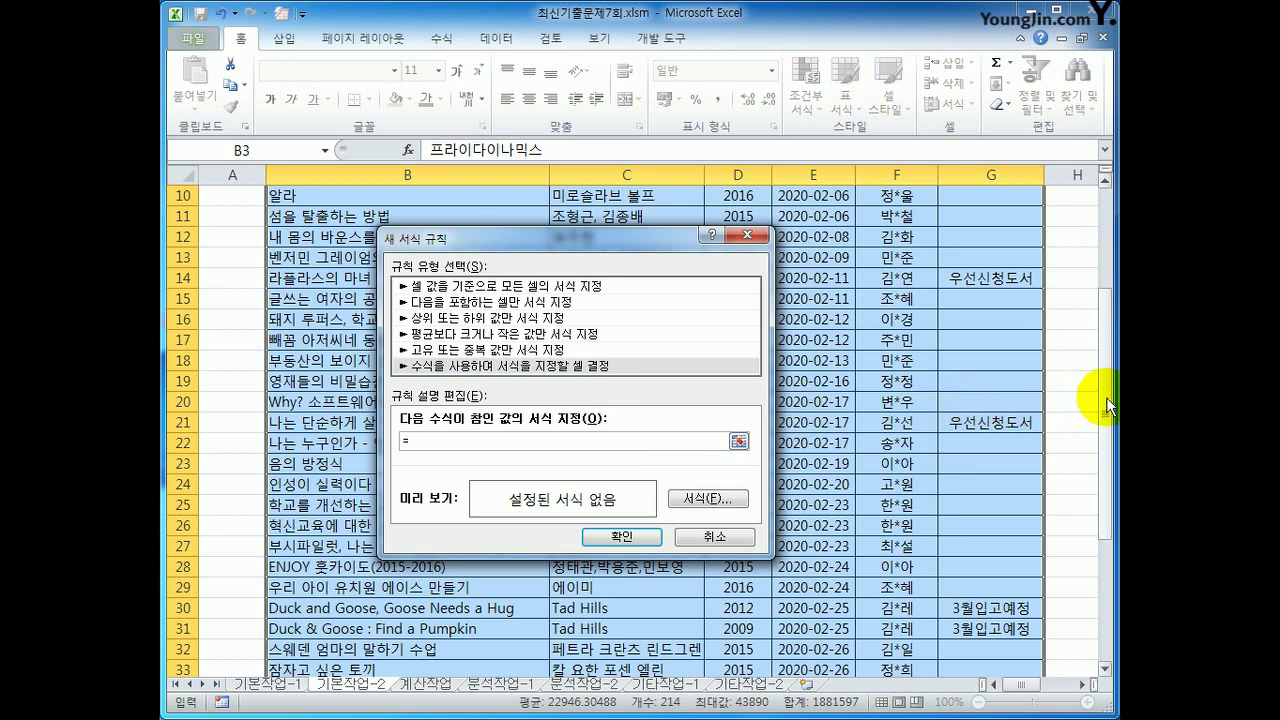
{"action": "left_click_drag", "start_coordinate": [1108, 391], "coordinate": [1108, 300]}
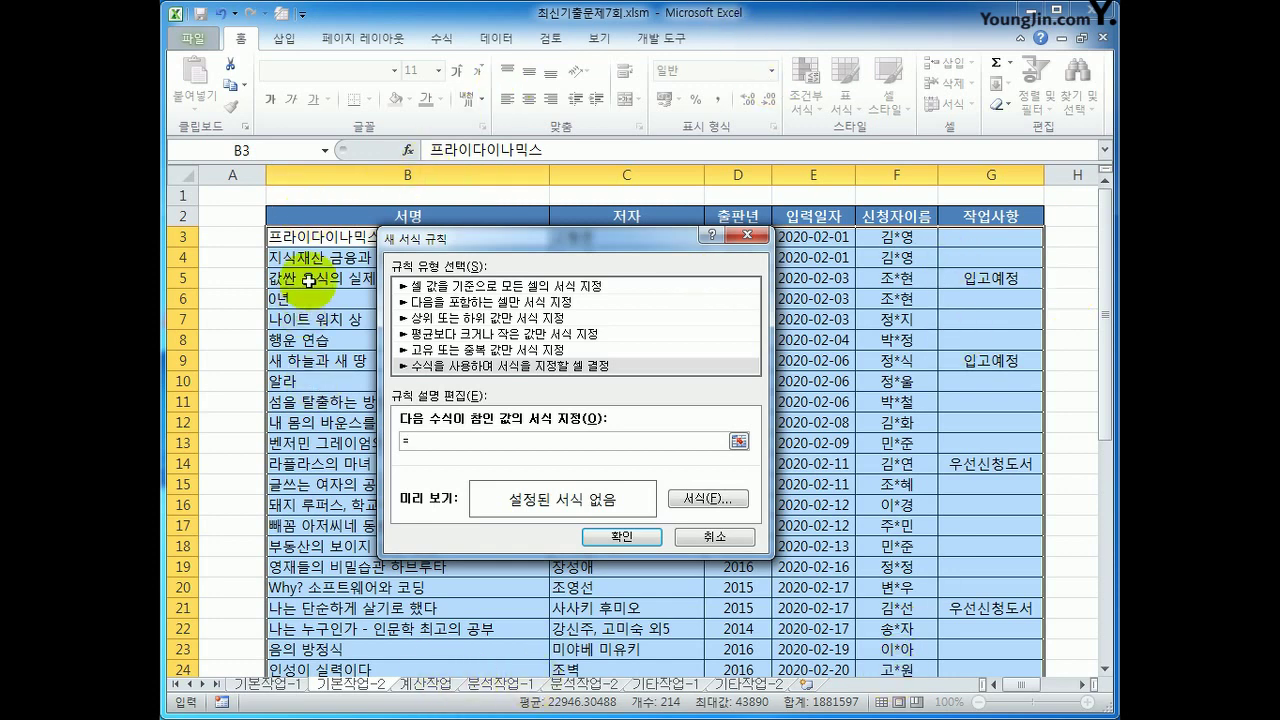
{"action": "type", "text": "ㅋ"}
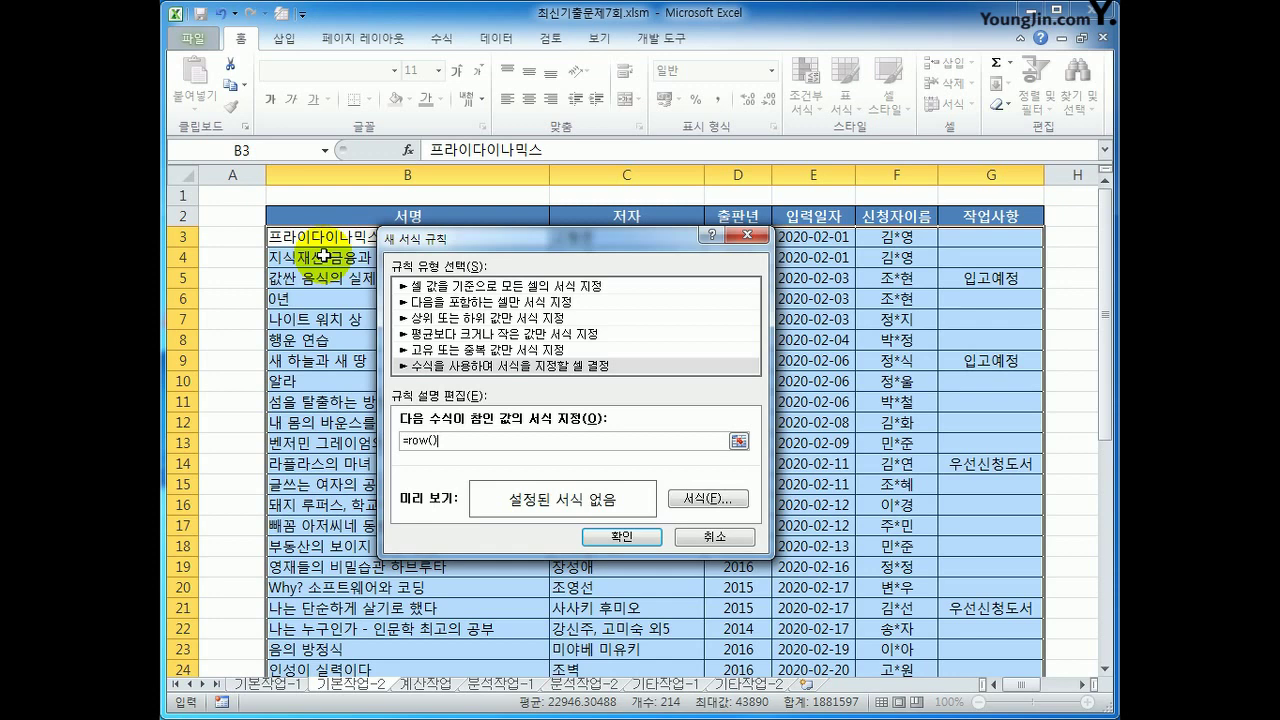
{"action": "left_click_drag", "start_coordinate": [402, 441], "coordinate": [475, 441]}
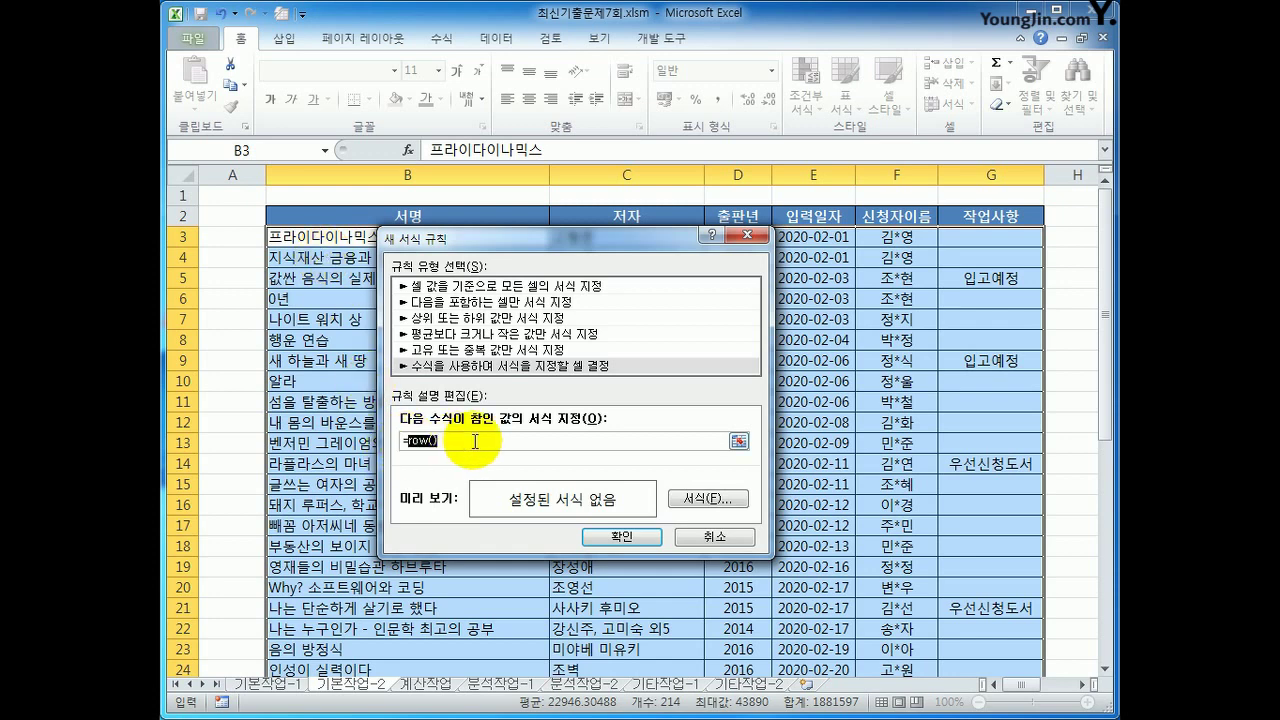
{"action": "left_click", "coordinate": [407, 441]}
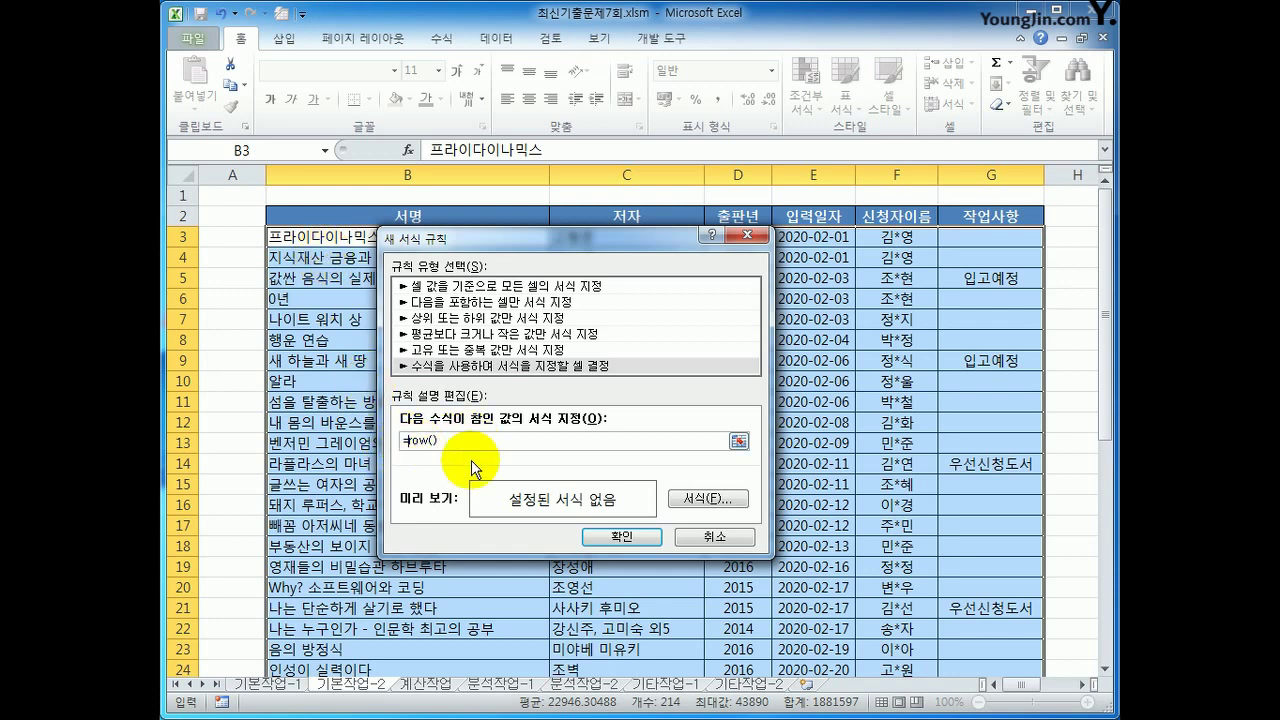
{"action": "type", "text": "mod("}
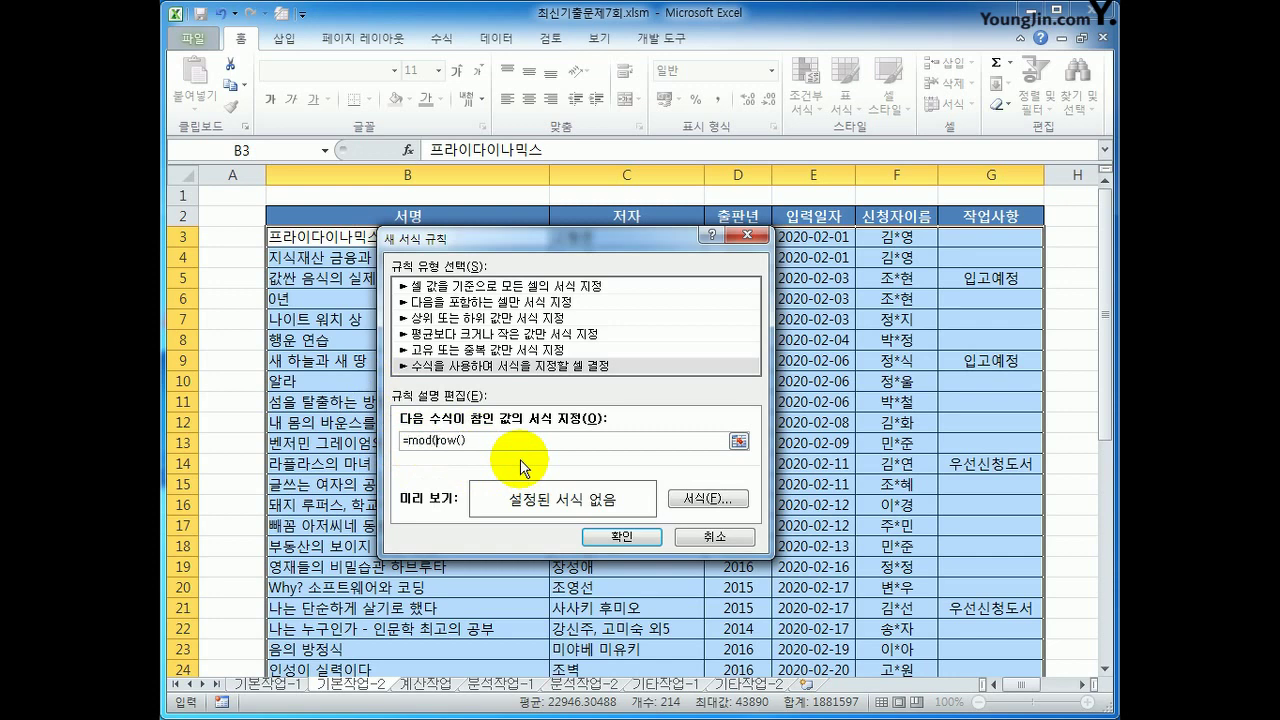
{"action": "left_click", "coordinate": [489, 442]}
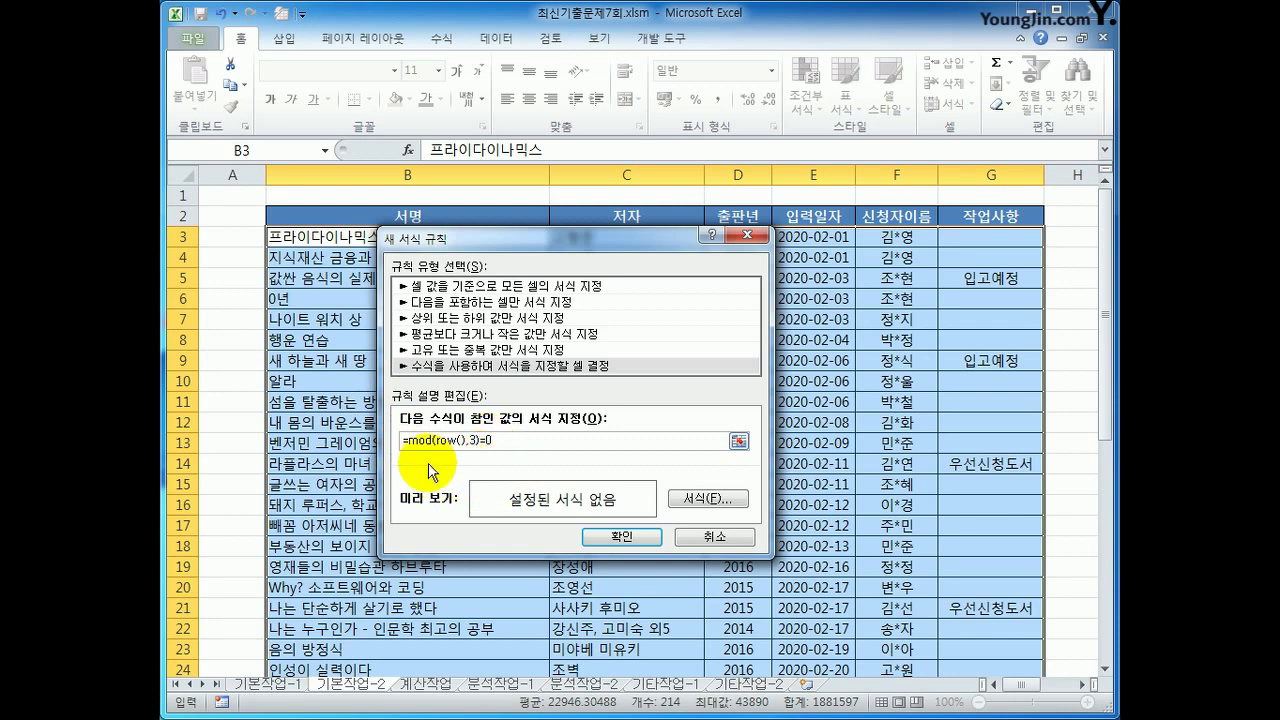
{"action": "left_click_drag", "start_coordinate": [438, 447], "coordinate": [453, 443]}
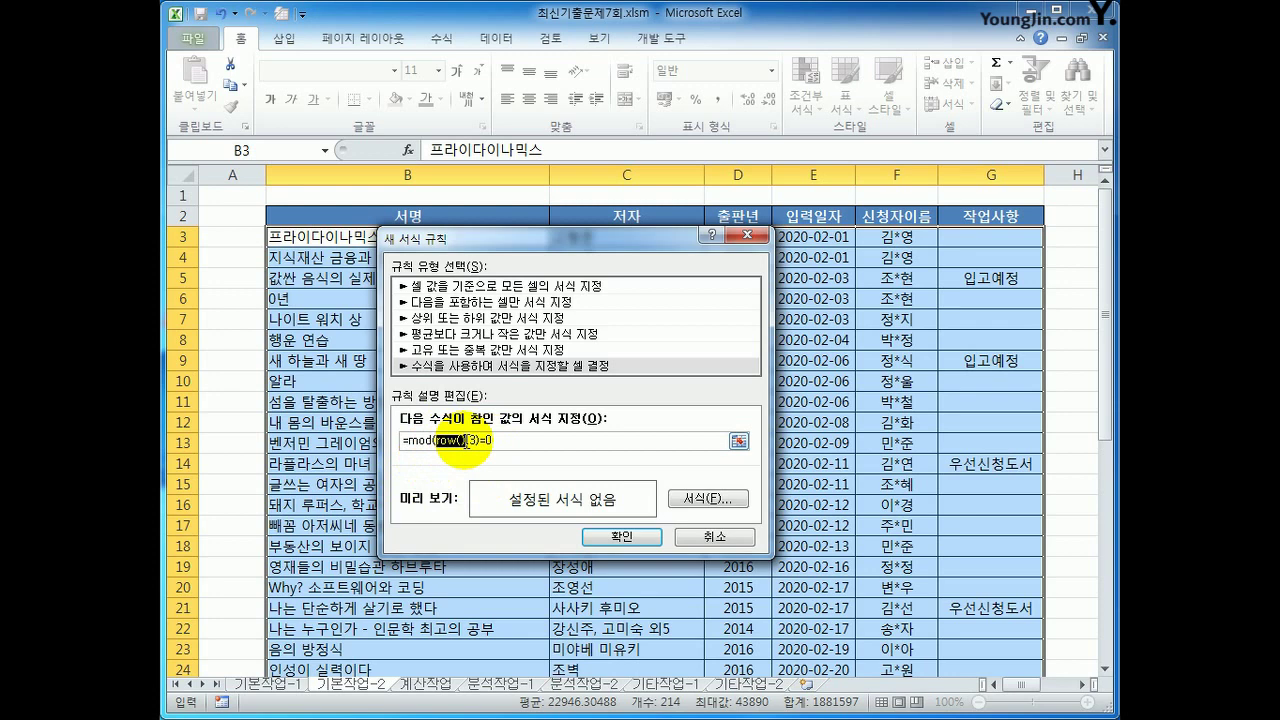
{"action": "left_click", "coordinate": [508, 448]}
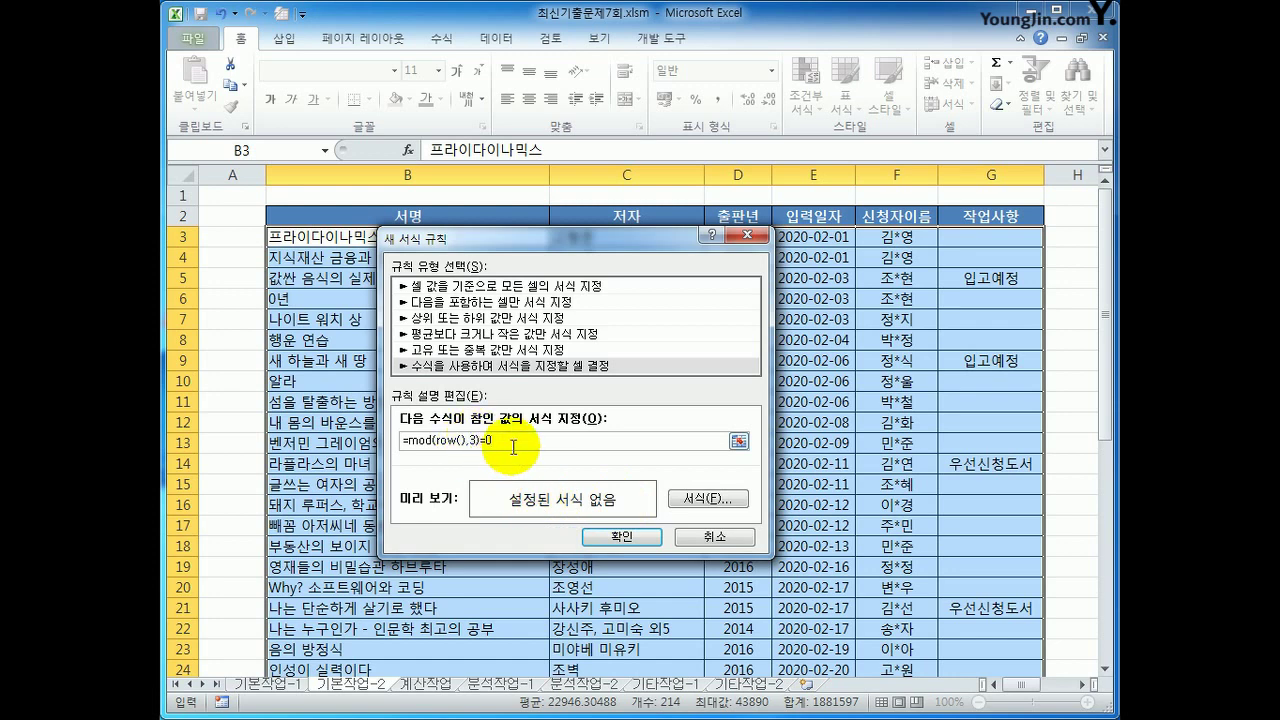
{"action": "left_click_drag", "start_coordinate": [512, 442], "coordinate": [388, 446]}
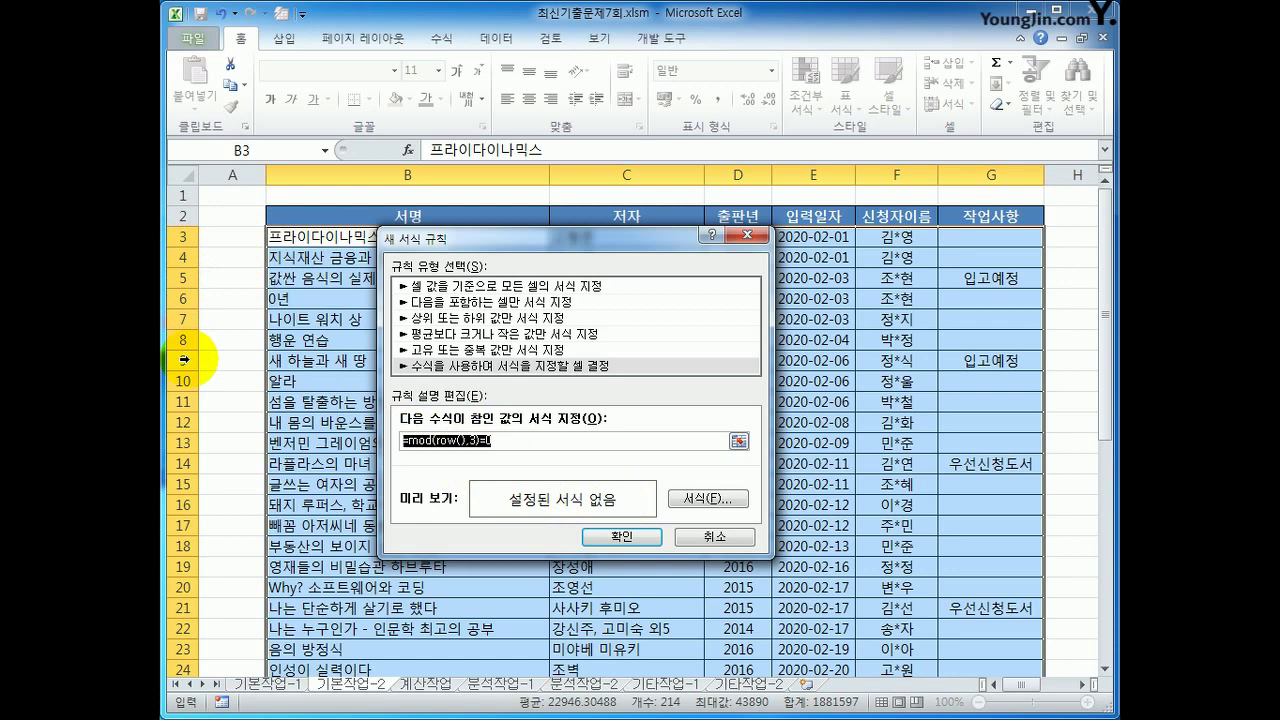
Step: Format the rule's matches with the 기울임꼴 font style and a yellow fill, and apply the rule
{"action": "left_click", "coordinate": [742, 499]}
{"action": "left_click_drag", "start_coordinate": [678, 337], "coordinate": [779, 166]}
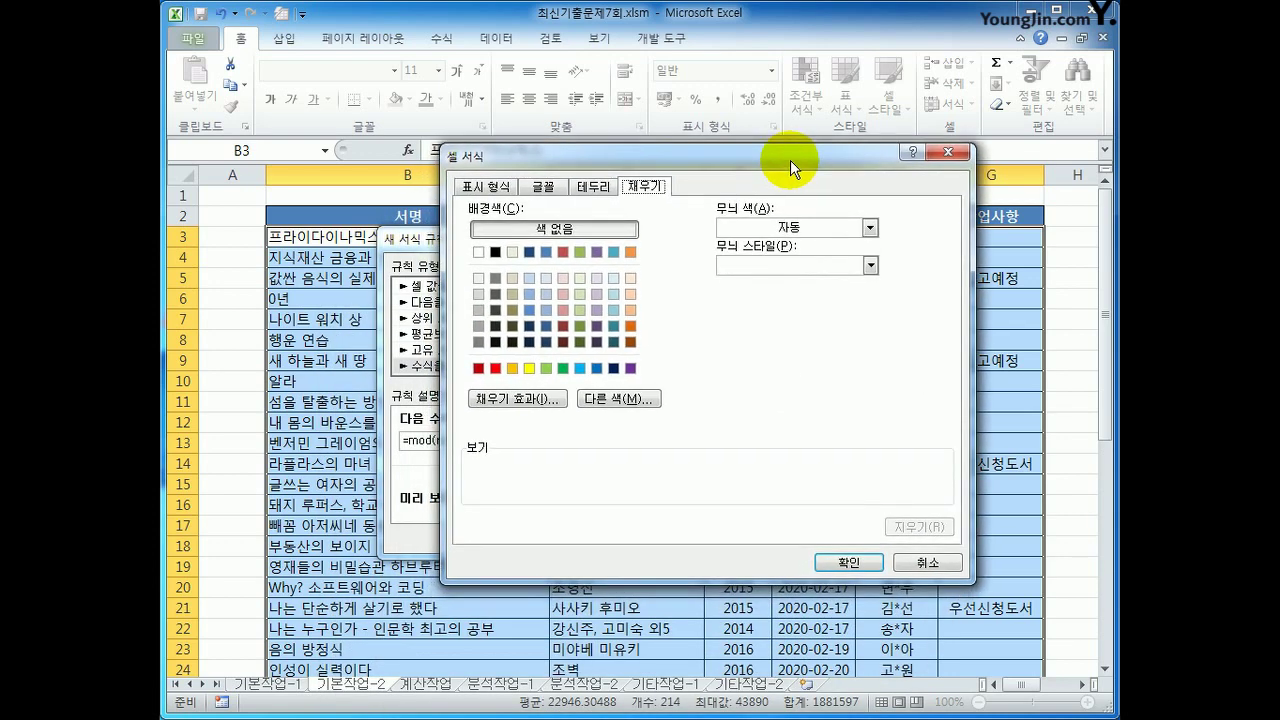
{"action": "left_click", "coordinate": [538, 186]}
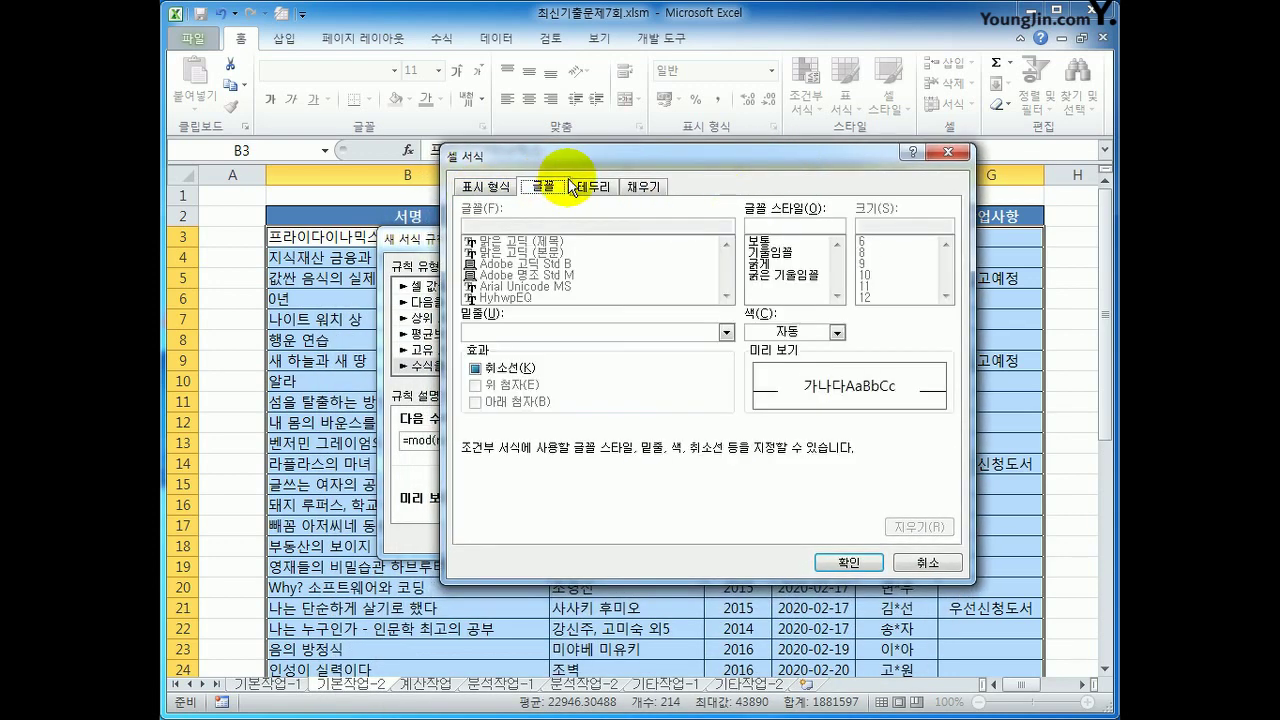
{"action": "left_click", "coordinate": [771, 253]}
{"action": "left_click", "coordinate": [646, 187]}
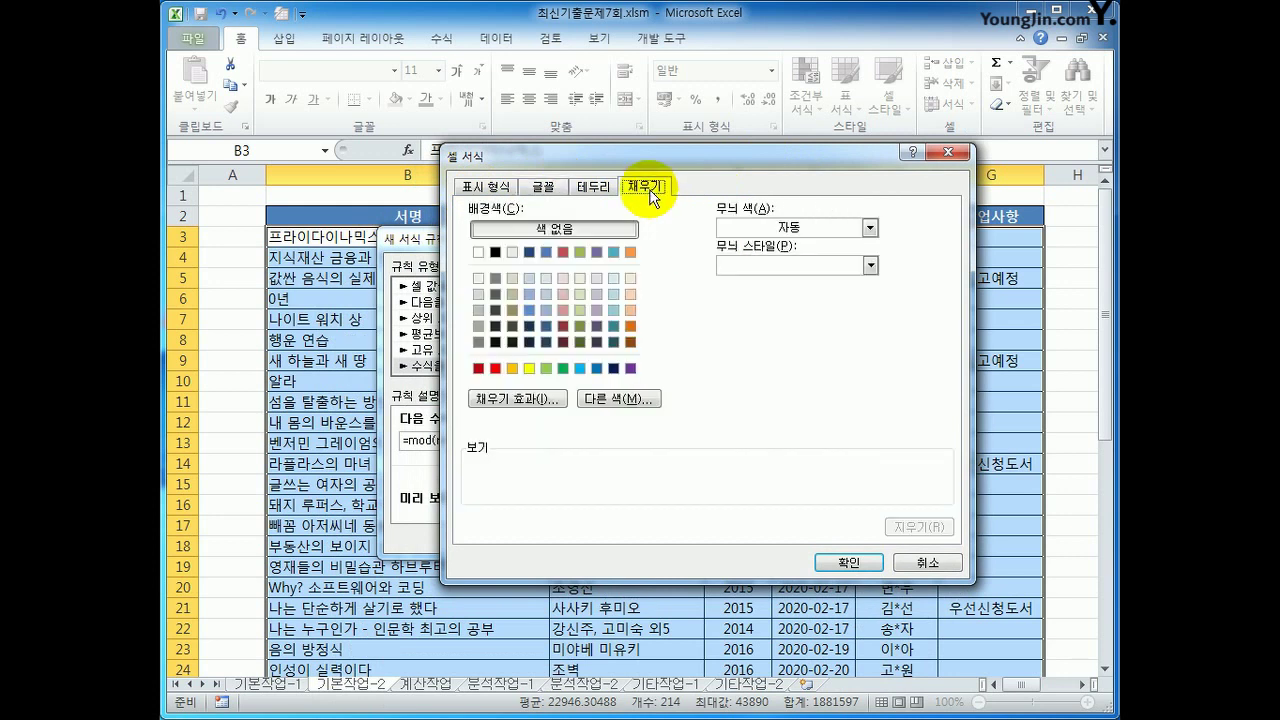
{"action": "left_click", "coordinate": [530, 368]}
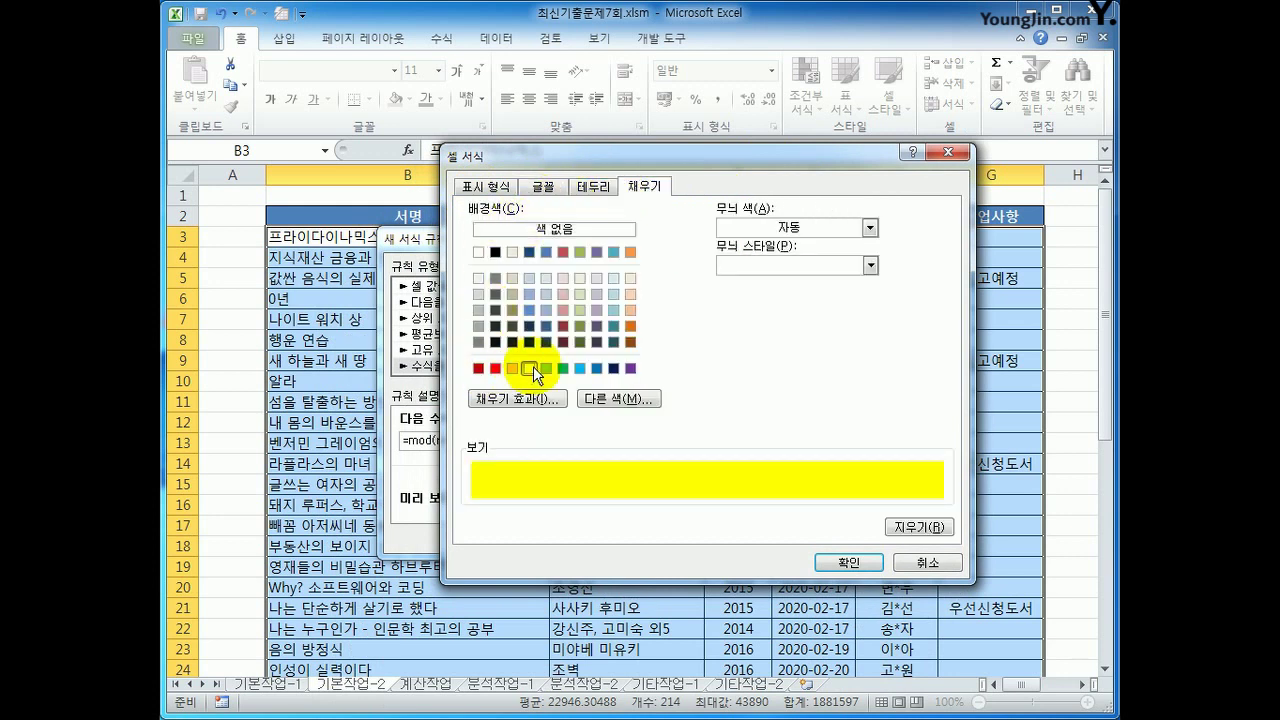
{"action": "left_click", "coordinate": [842, 558]}
{"action": "left_click", "coordinate": [646, 532]}
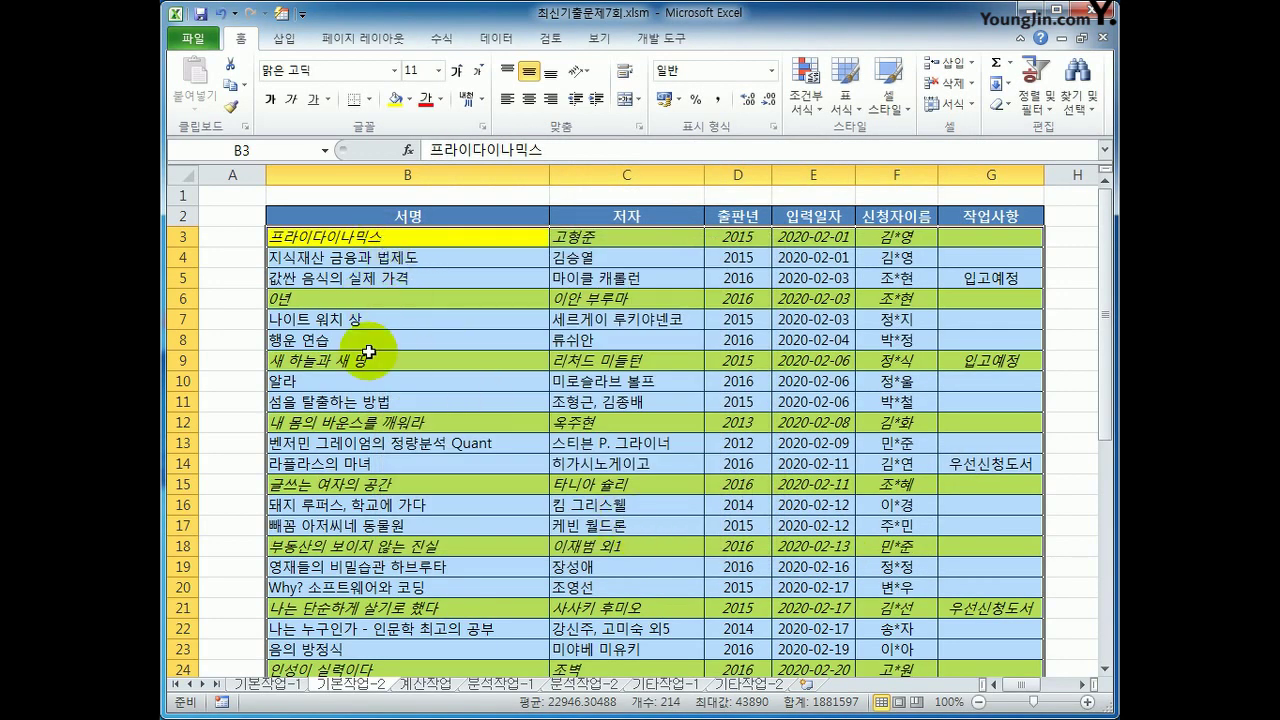
Step: Check the formatting of rows 3, 6, 9 and 12 in the 서명 column
{"action": "left_click", "coordinate": [303, 240]}
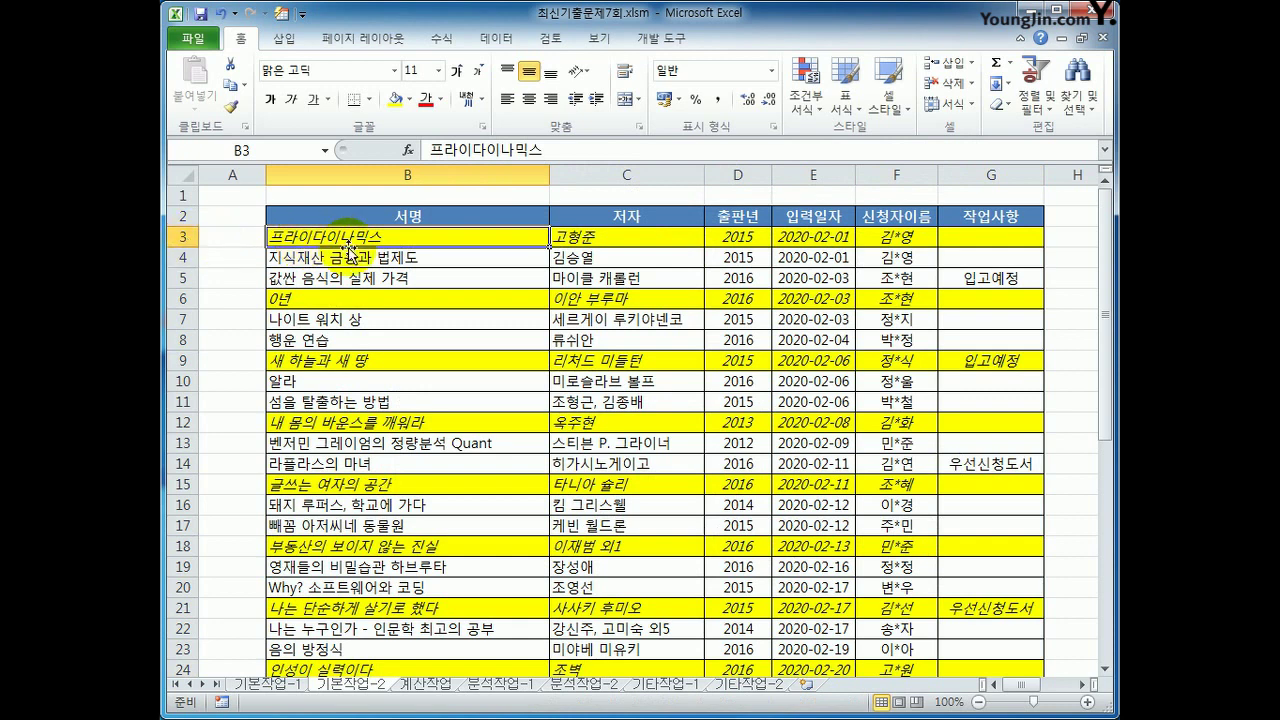
{"action": "left_click", "coordinate": [300, 298]}
{"action": "left_click", "coordinate": [321, 360]}
{"action": "left_click", "coordinate": [336, 422]}
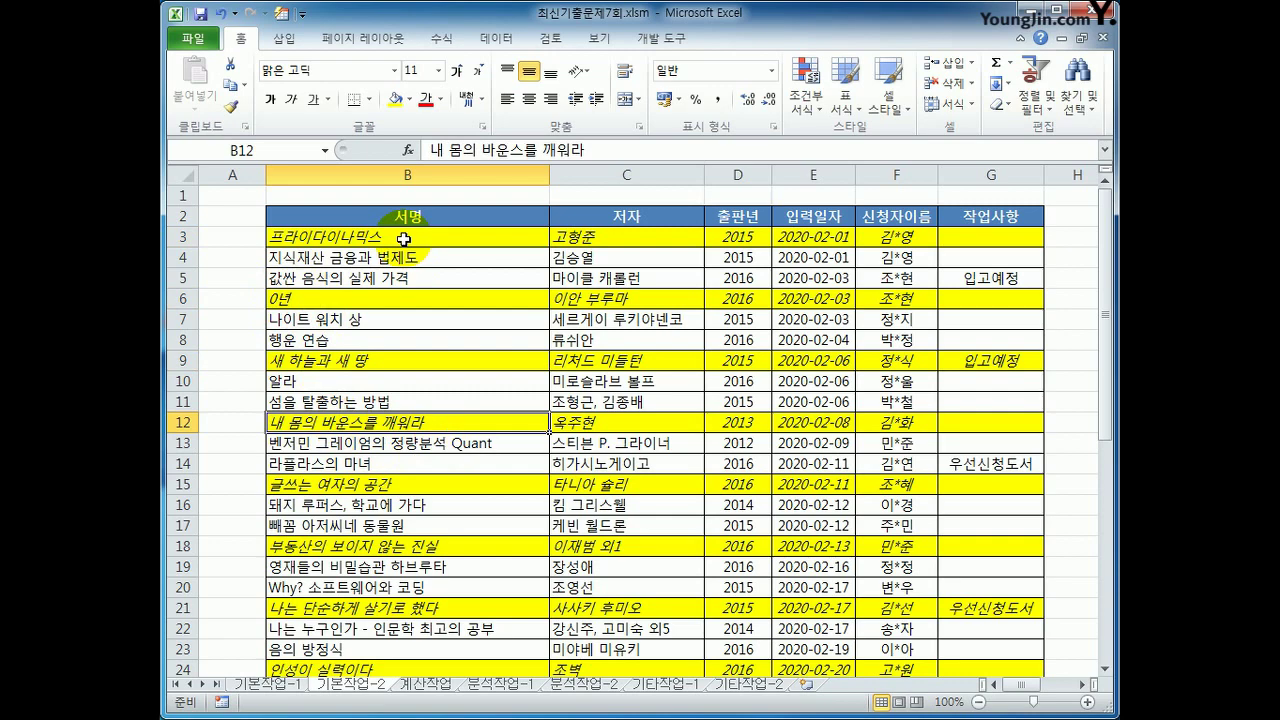
Step: Select the book records B3:G43 and open their existing formula-based conditional formatting rule for editing
{"action": "left_click_drag", "start_coordinate": [403, 239], "coordinate": [997, 638]}
{"action": "scroll", "coordinate": [836, 580], "scroll_direction": "up", "scroll_amount": 7}
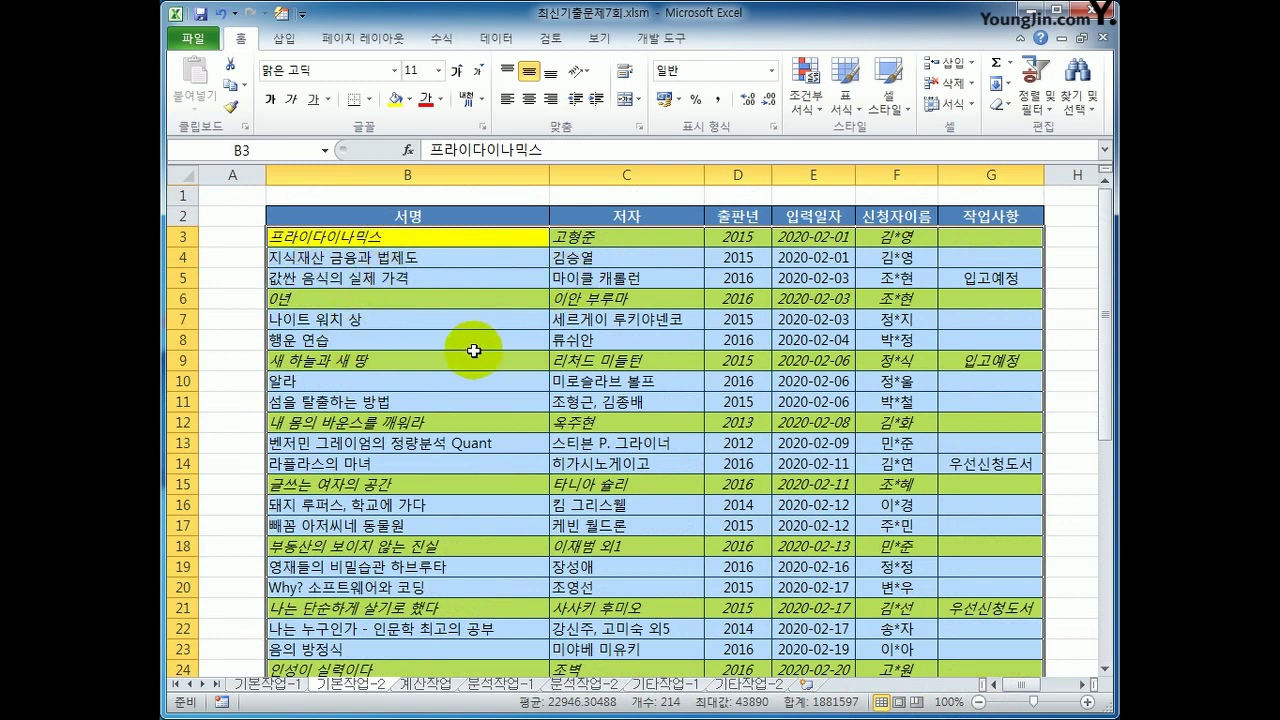
{"action": "left_click", "coordinate": [812, 96]}
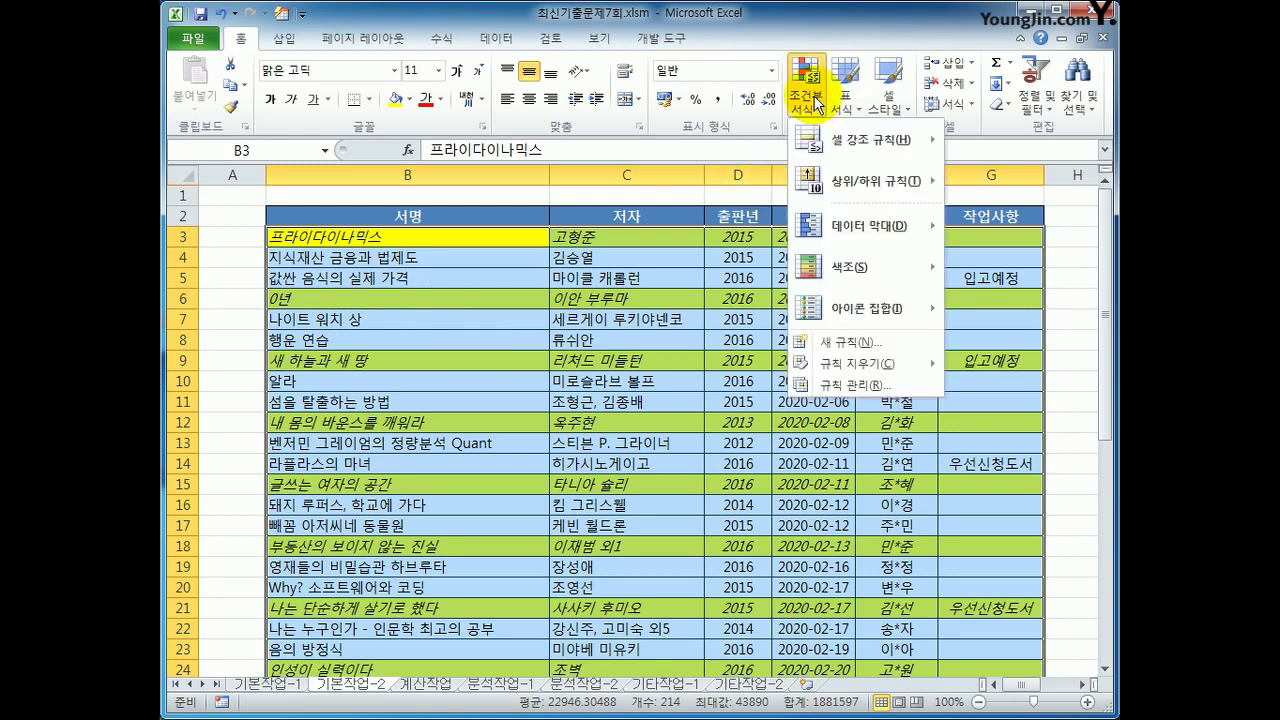
{"action": "left_click", "coordinate": [828, 388]}
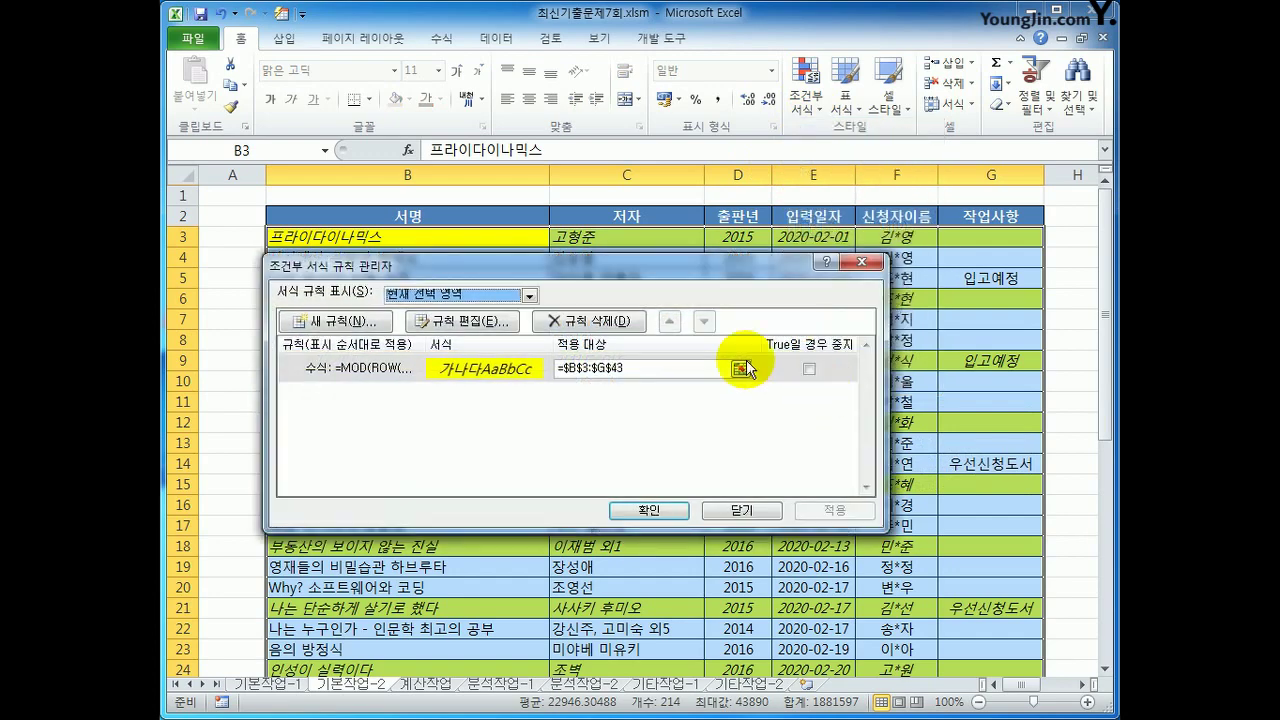
{"action": "left_click_drag", "start_coordinate": [658, 272], "coordinate": [768, 337]}
{"action": "left_click", "coordinate": [595, 429]}
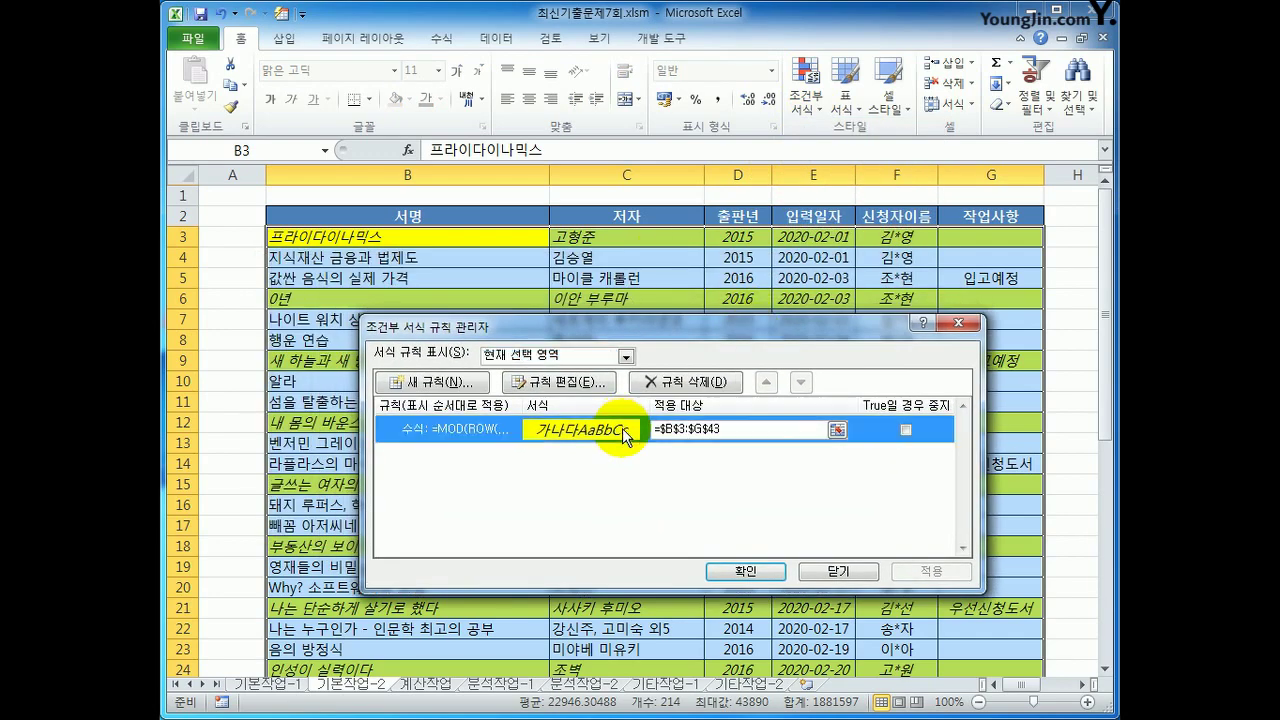
{"action": "left_click", "coordinate": [581, 388]}
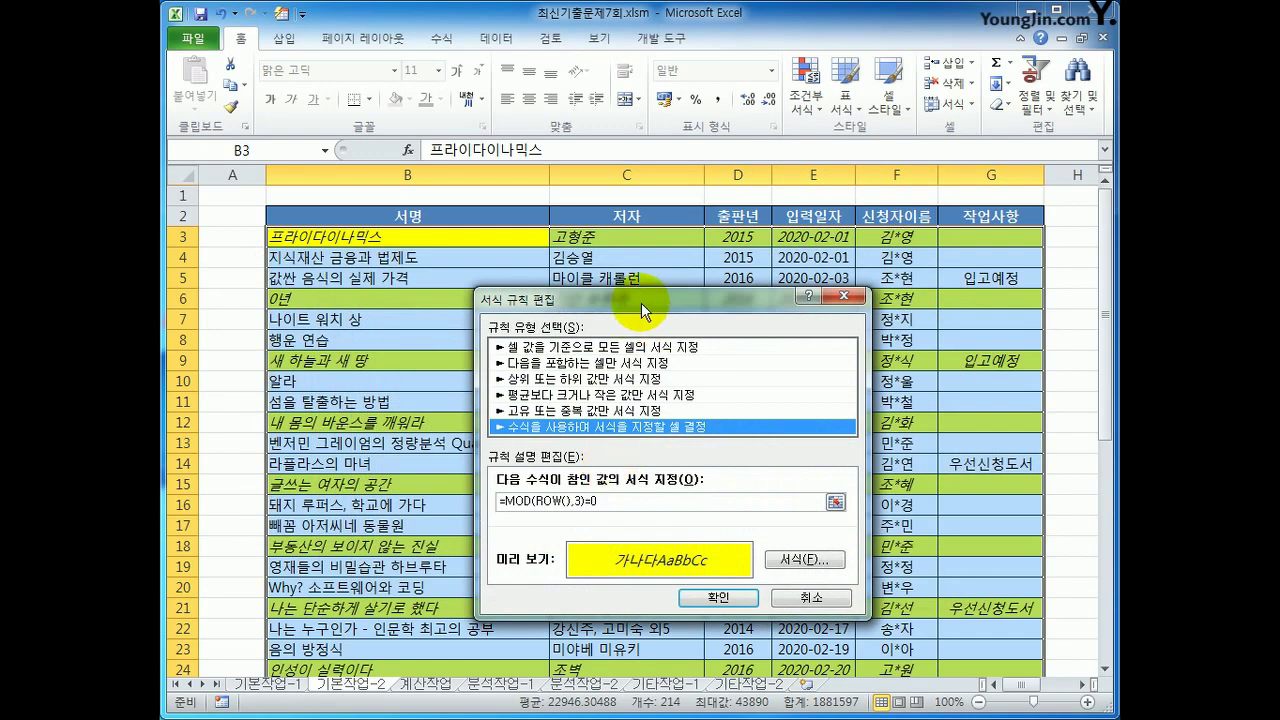
{"action": "left_click_drag", "start_coordinate": [755, 284], "coordinate": [831, 228]}
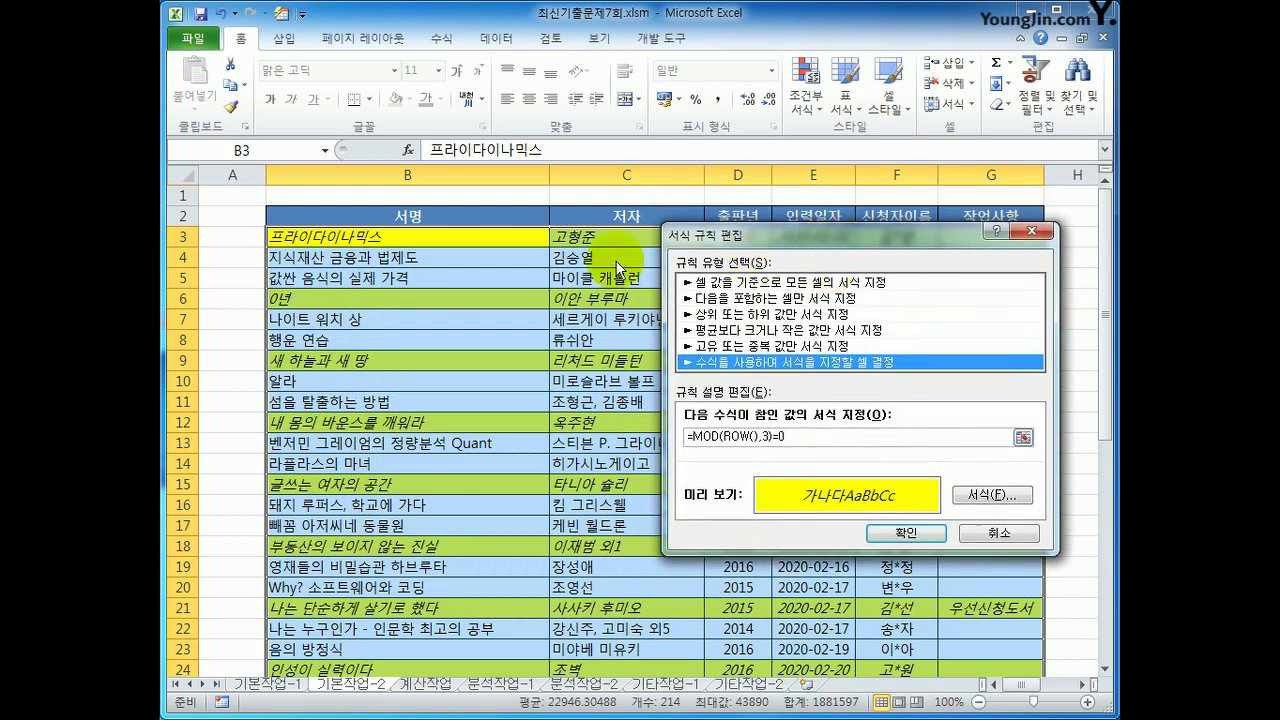
{"action": "left_click", "coordinate": [345, 245]}
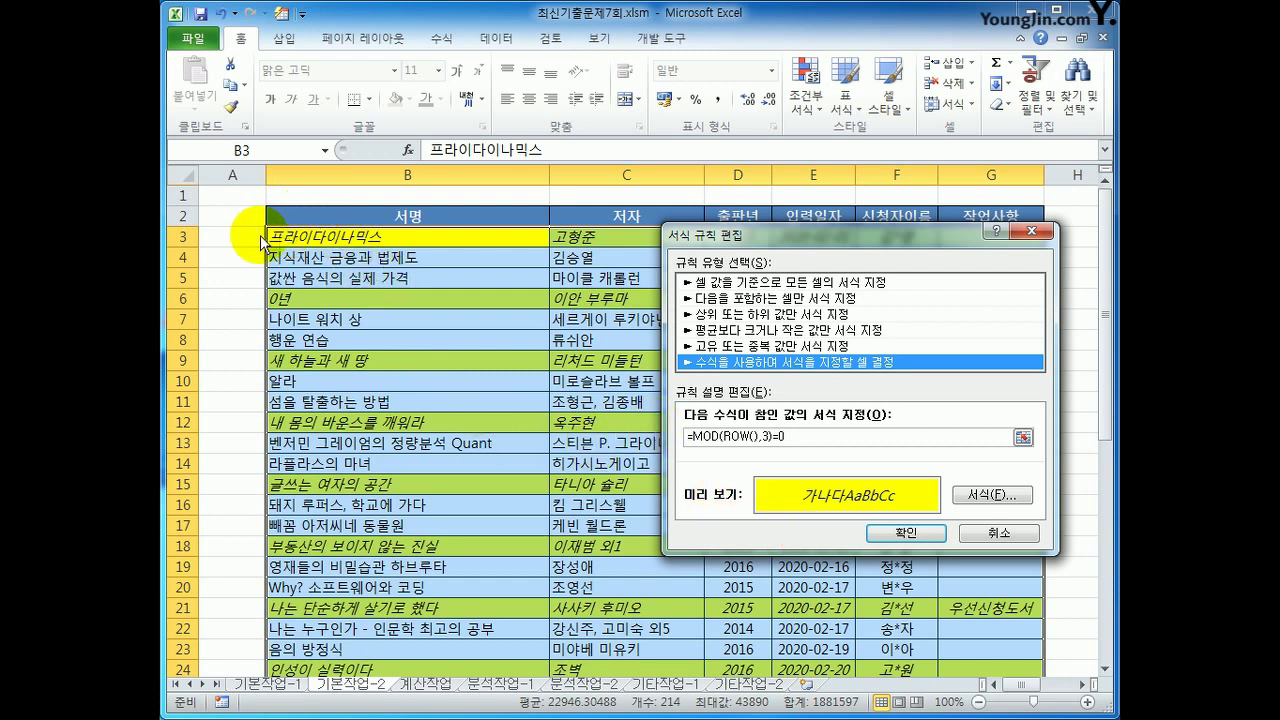
{"action": "left_click", "coordinate": [340, 240]}
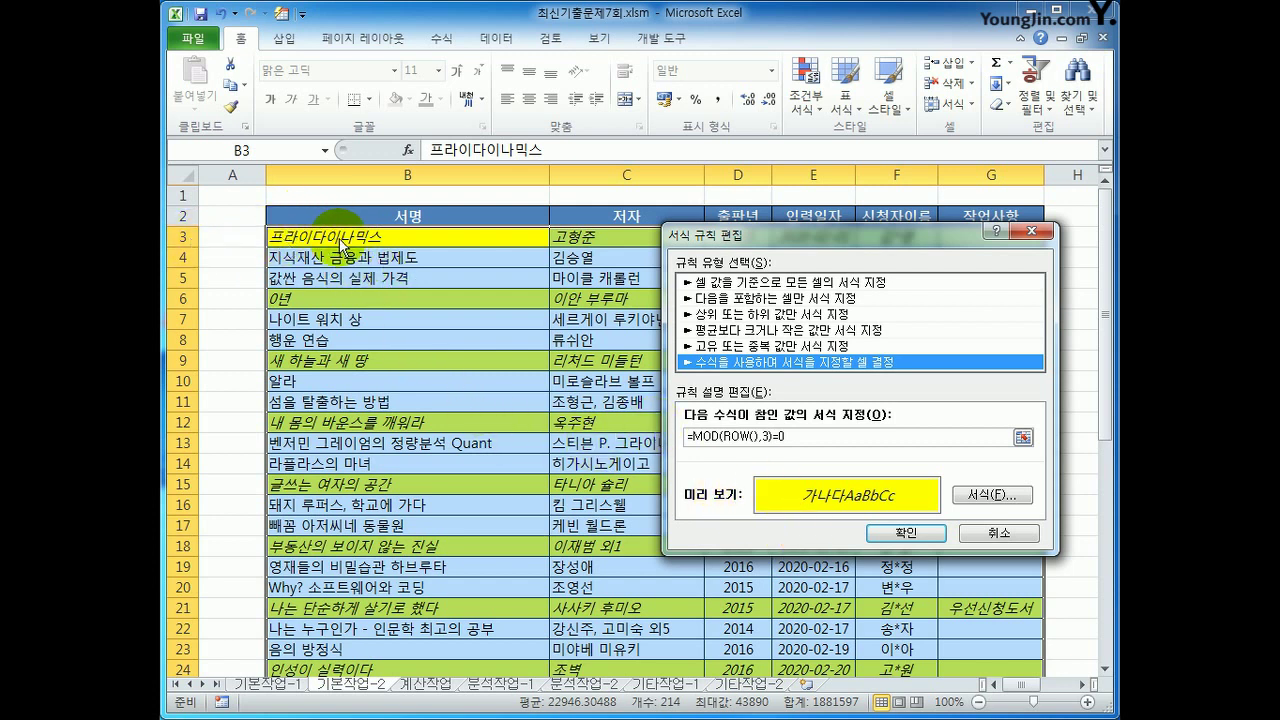
Step: Change the rule formula to =MOD(ROW($B1),3)=0 so the row count starts from B1, and apply the edited rule
{"action": "left_click", "coordinate": [756, 437]}
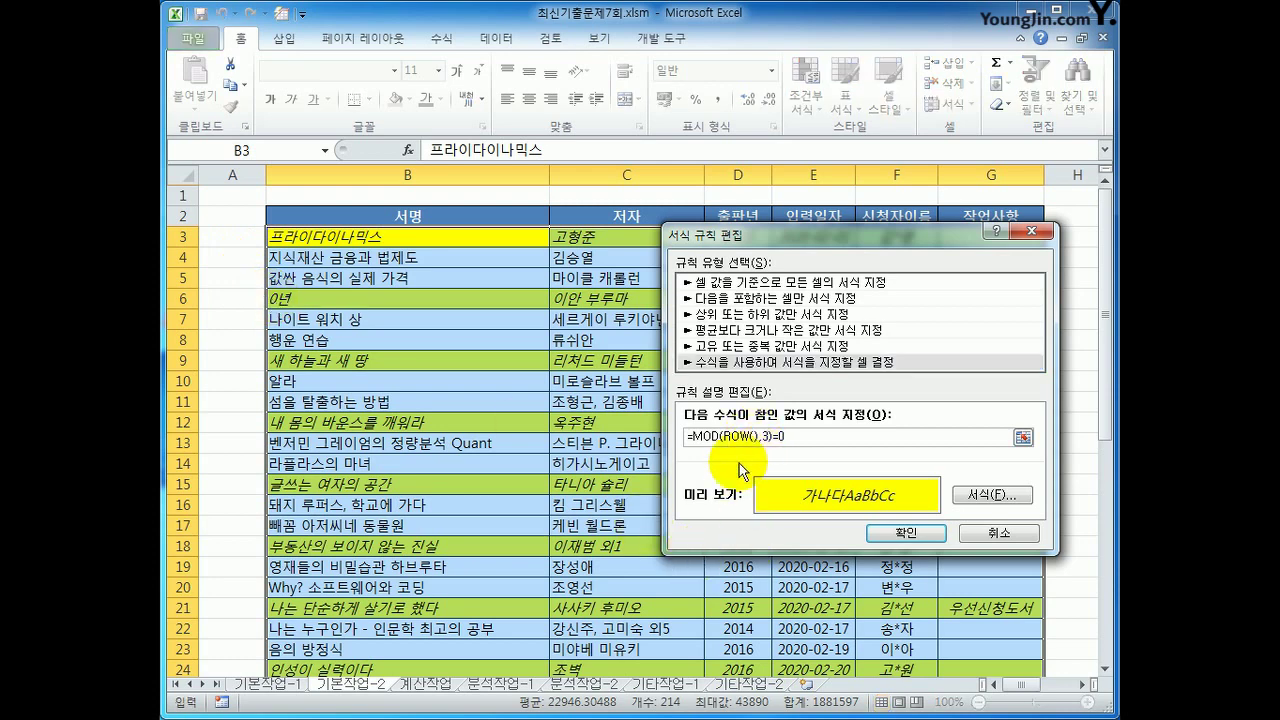
{"action": "left_click", "coordinate": [422, 195]}
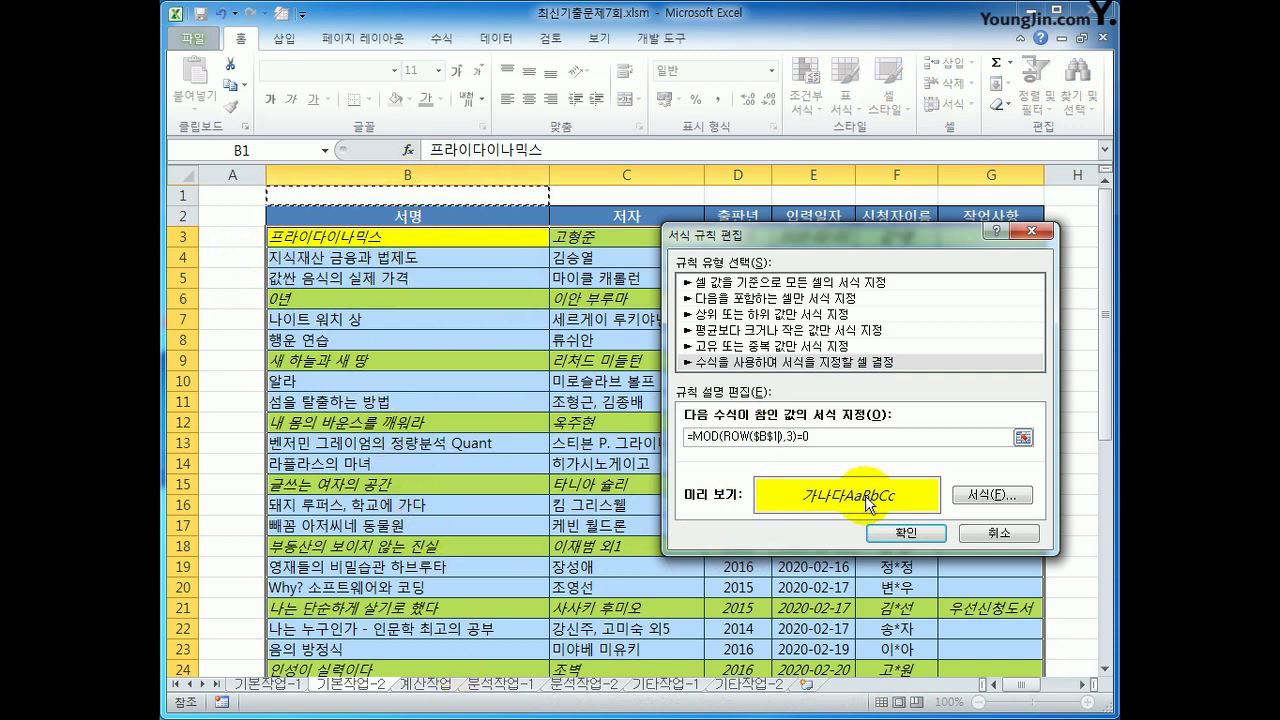
{"action": "left_click", "coordinate": [768, 437]}
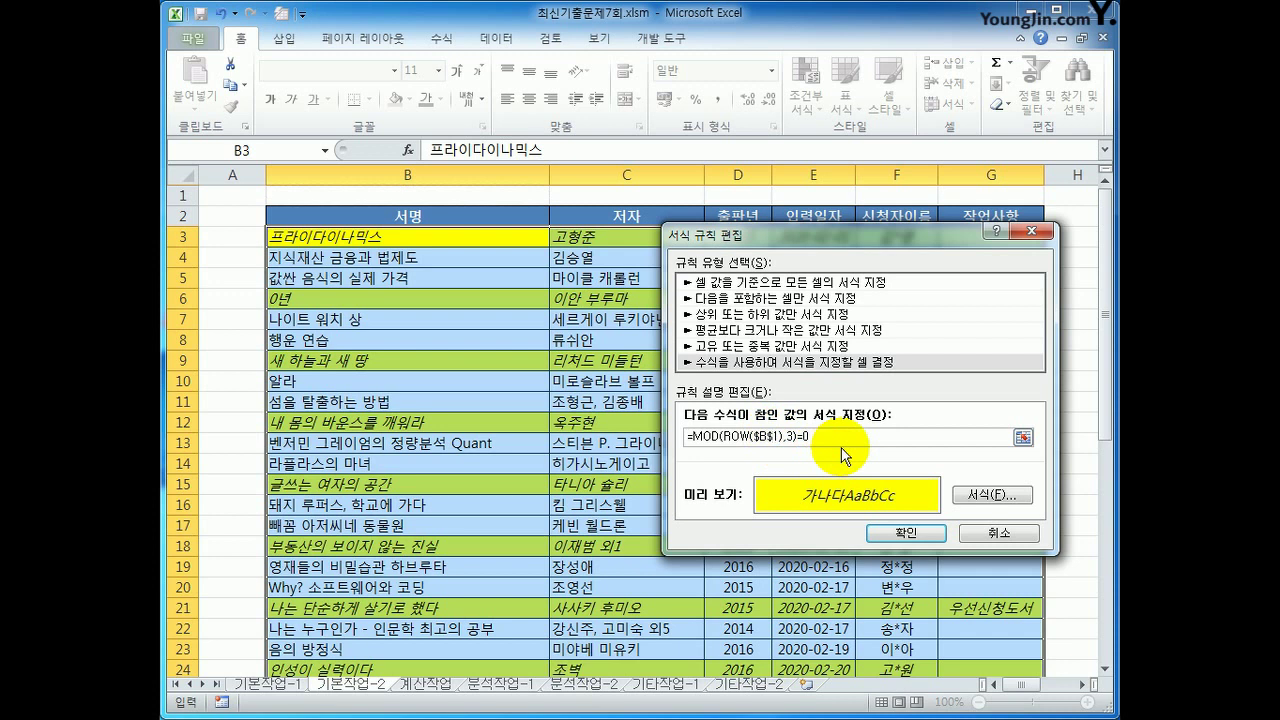
{"action": "key", "text": "BackSpace"}
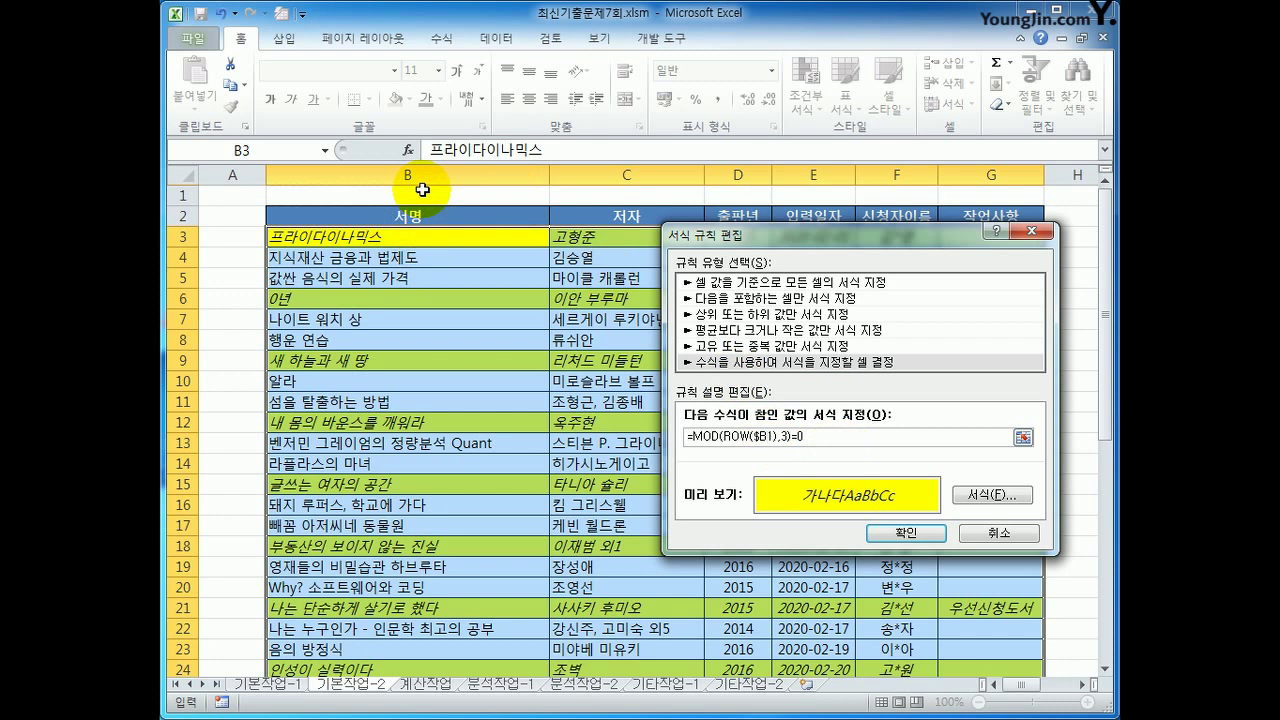
{"action": "mouse_move", "coordinate": [742, 437]}
{"action": "left_mouse_down"}
{"action": "mouse_move", "coordinate": [772, 437]}
{"action": "mouse_move", "coordinate": [724, 437]}
{"action": "left_mouse_up"}
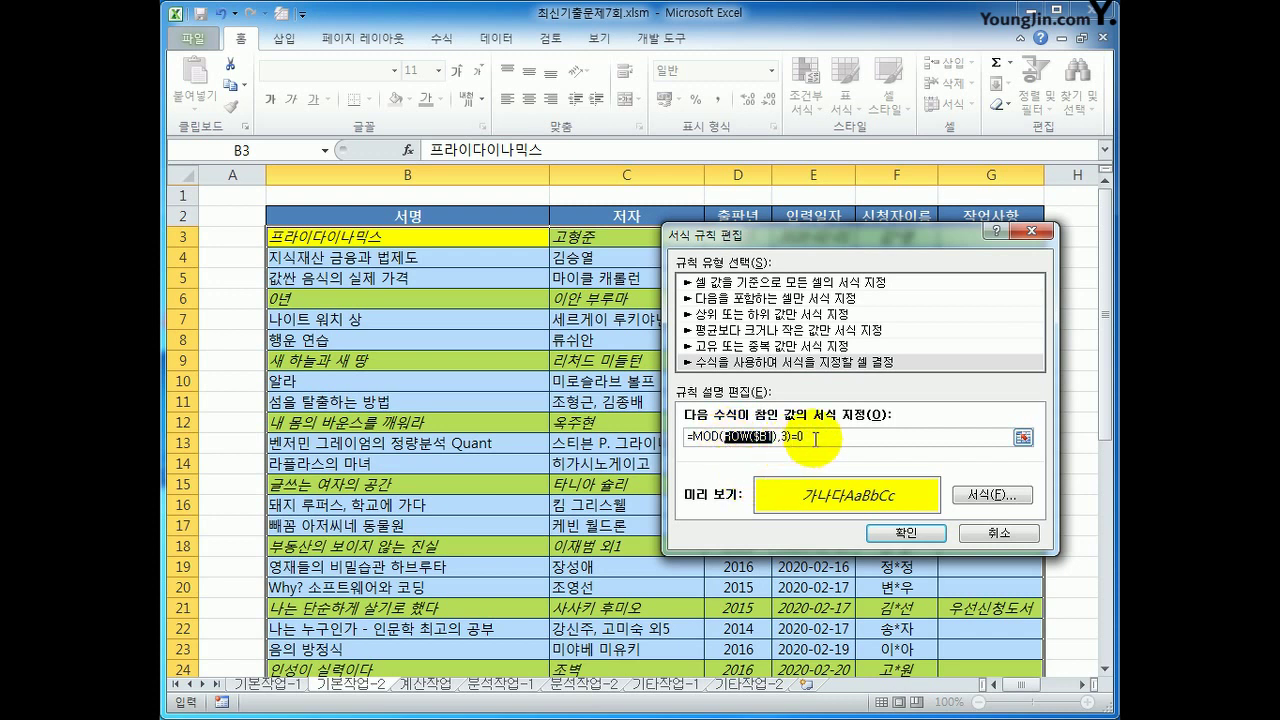
{"action": "left_click", "coordinate": [815, 438]}
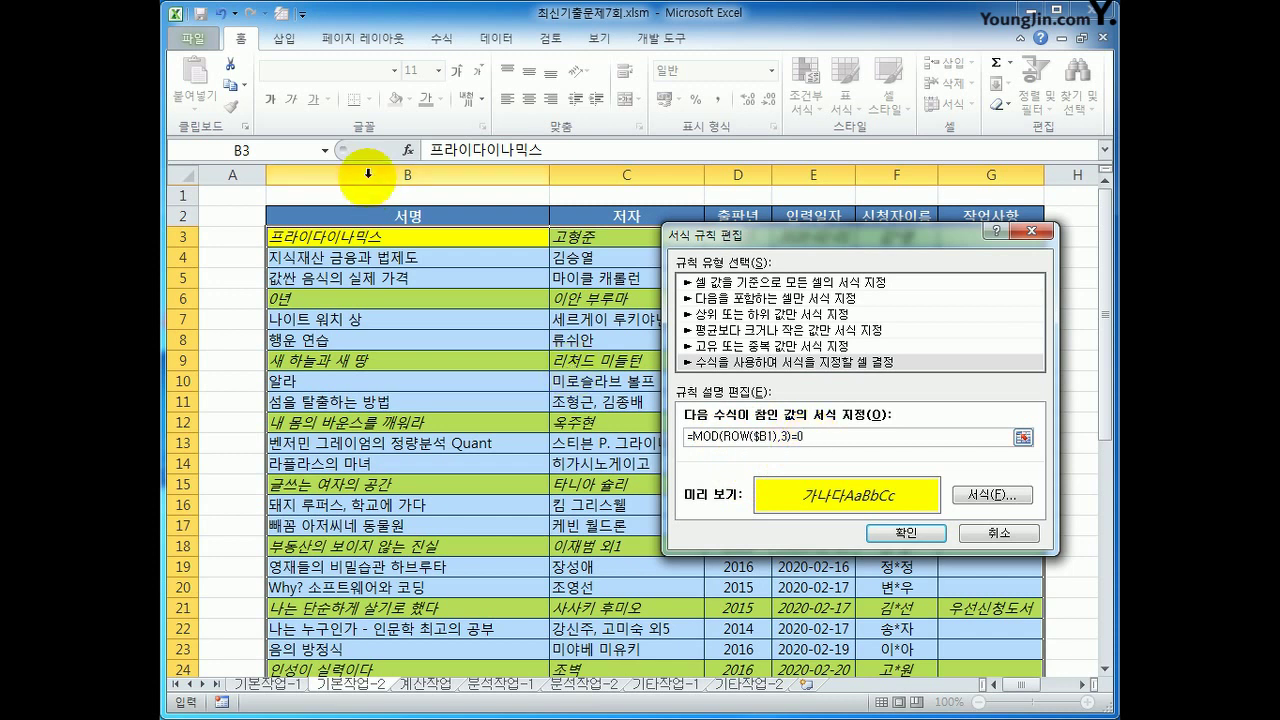
{"action": "left_click", "coordinate": [305, 217]}
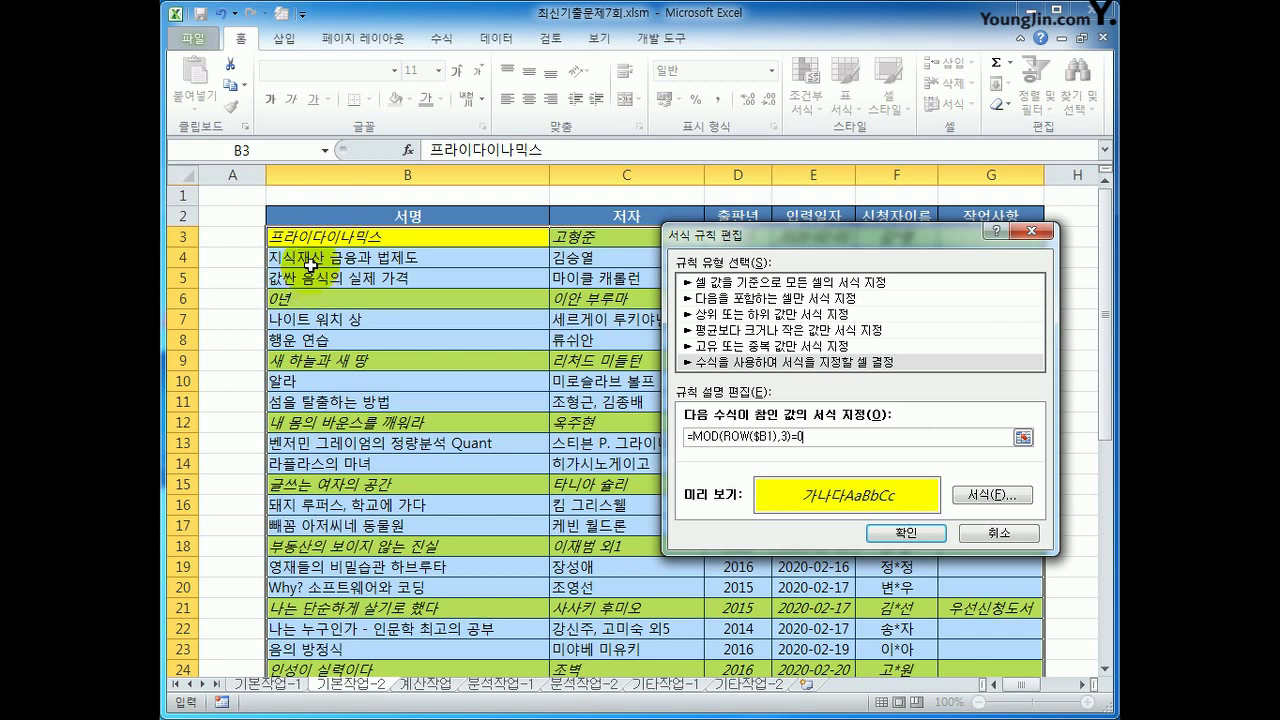
{"action": "left_click", "coordinate": [313, 238]}
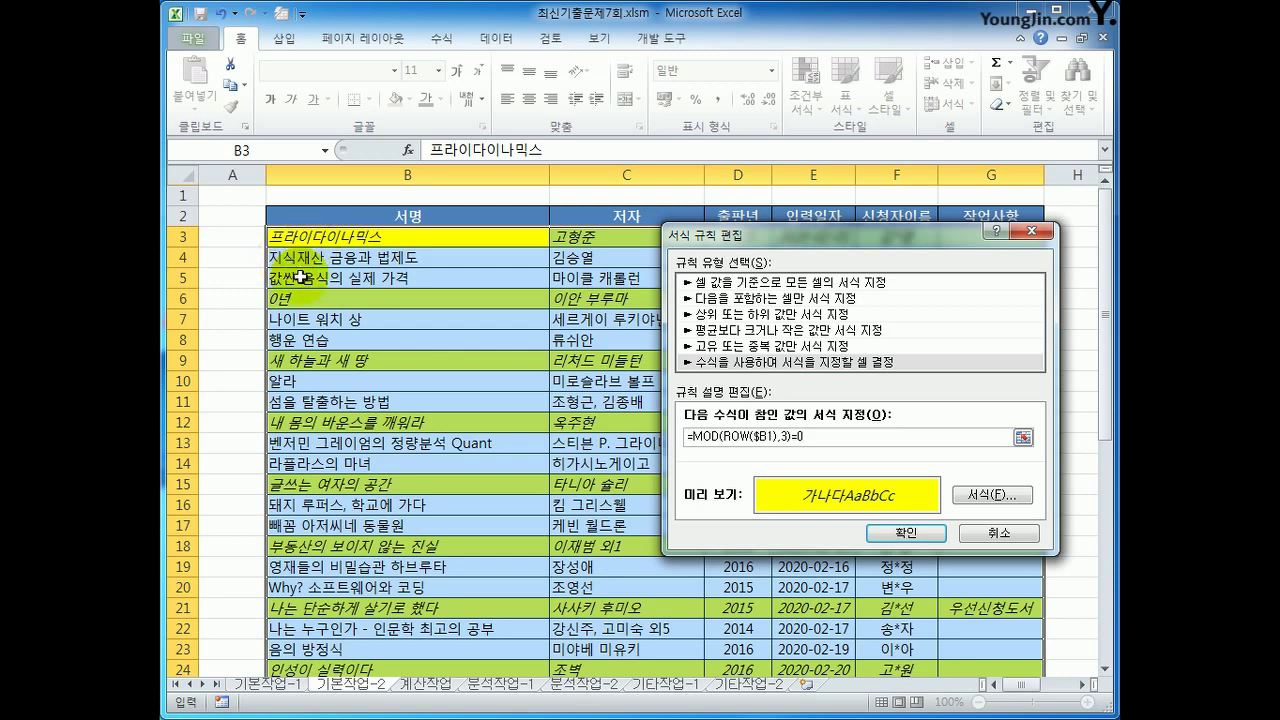
{"action": "left_click", "coordinate": [906, 533]}
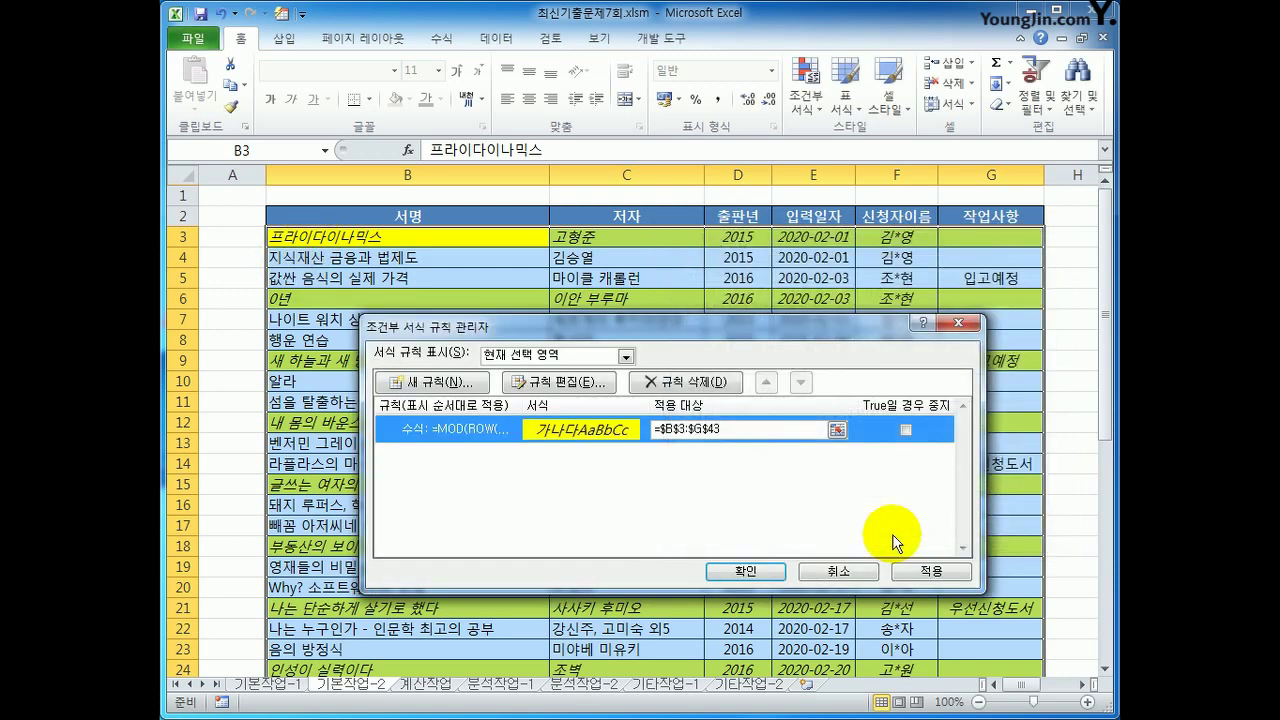
{"action": "left_click", "coordinate": [754, 578]}
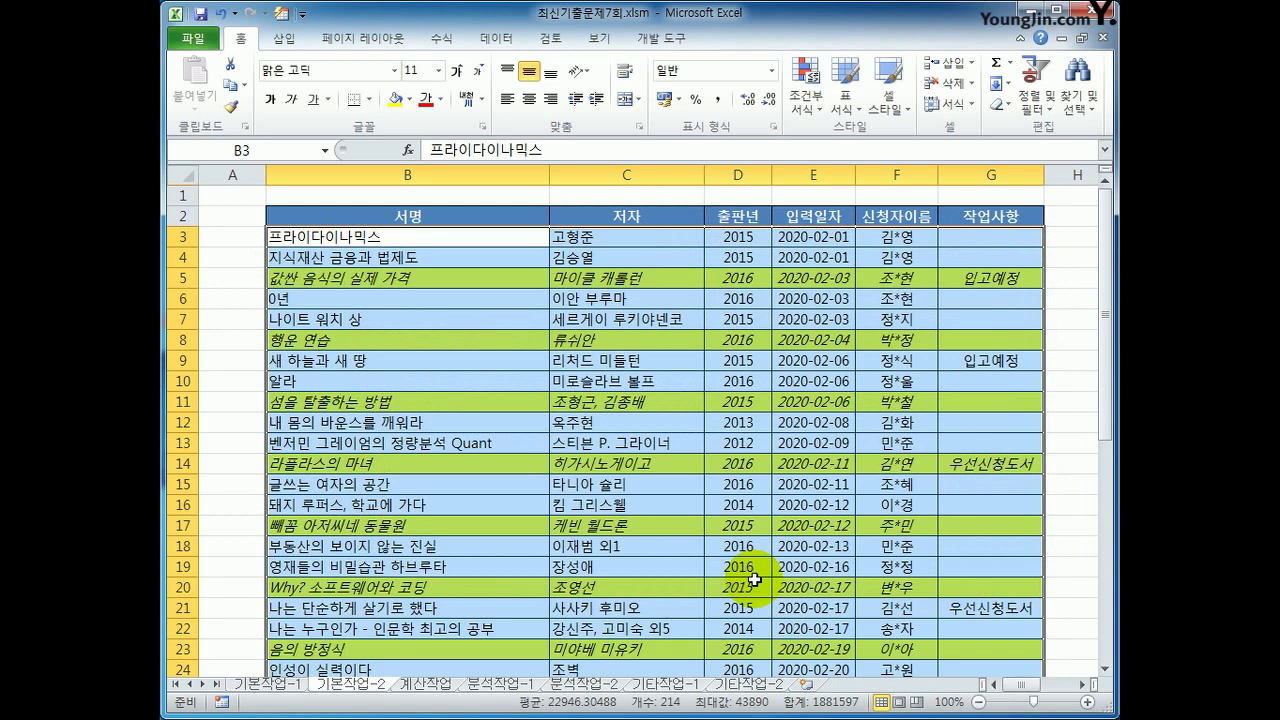
Step: Examine which records the edited rule formats, comparing rows 3 to 5 and row 8 of the book table
{"action": "left_click", "coordinate": [380, 278]}
{"action": "left_click", "coordinate": [368, 256]}
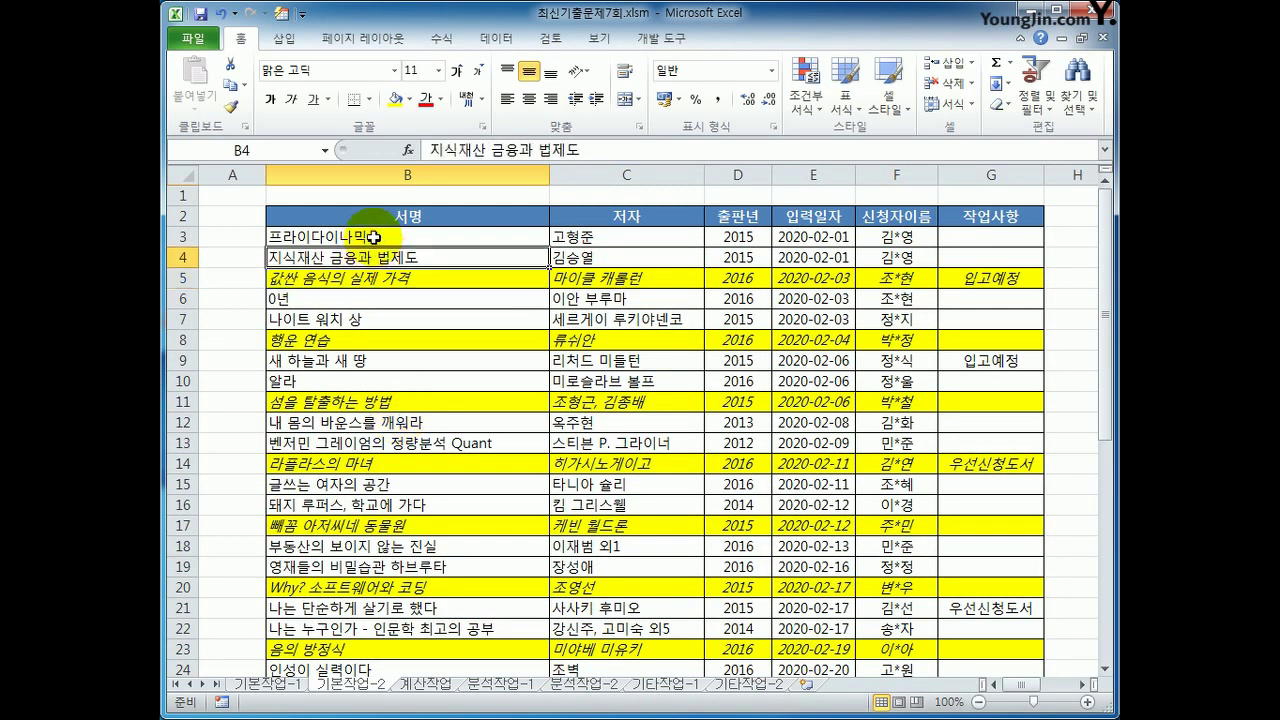
{"action": "left_click", "coordinate": [370, 237]}
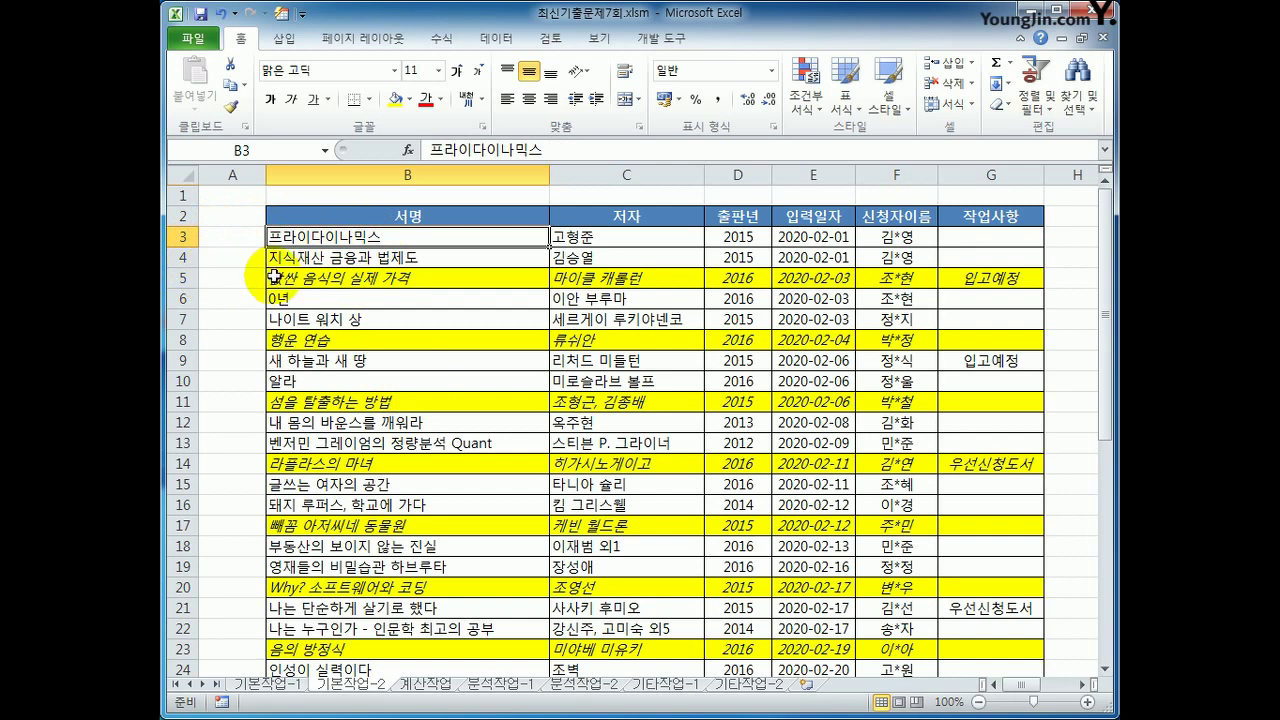
{"action": "left_click_drag", "start_coordinate": [276, 278], "coordinate": [950, 278]}
{"action": "left_click_drag", "start_coordinate": [368, 342], "coordinate": [975, 342]}
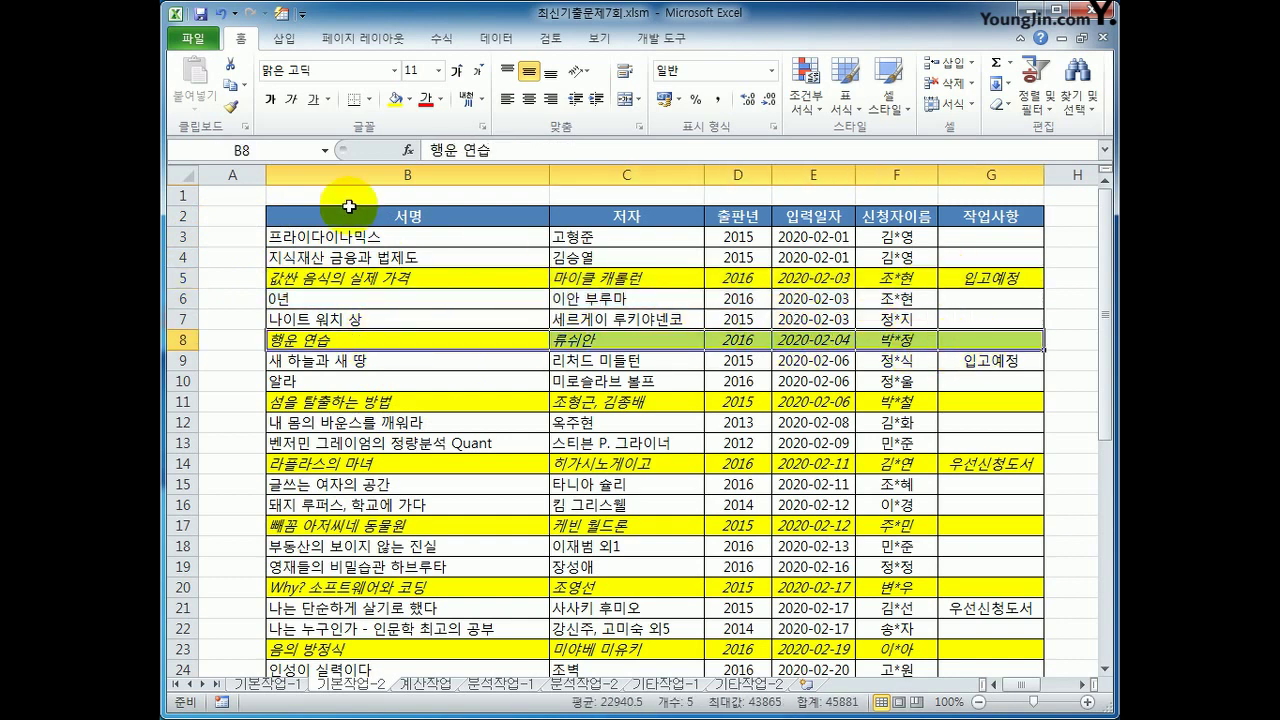
{"action": "left_click", "coordinate": [300, 238]}
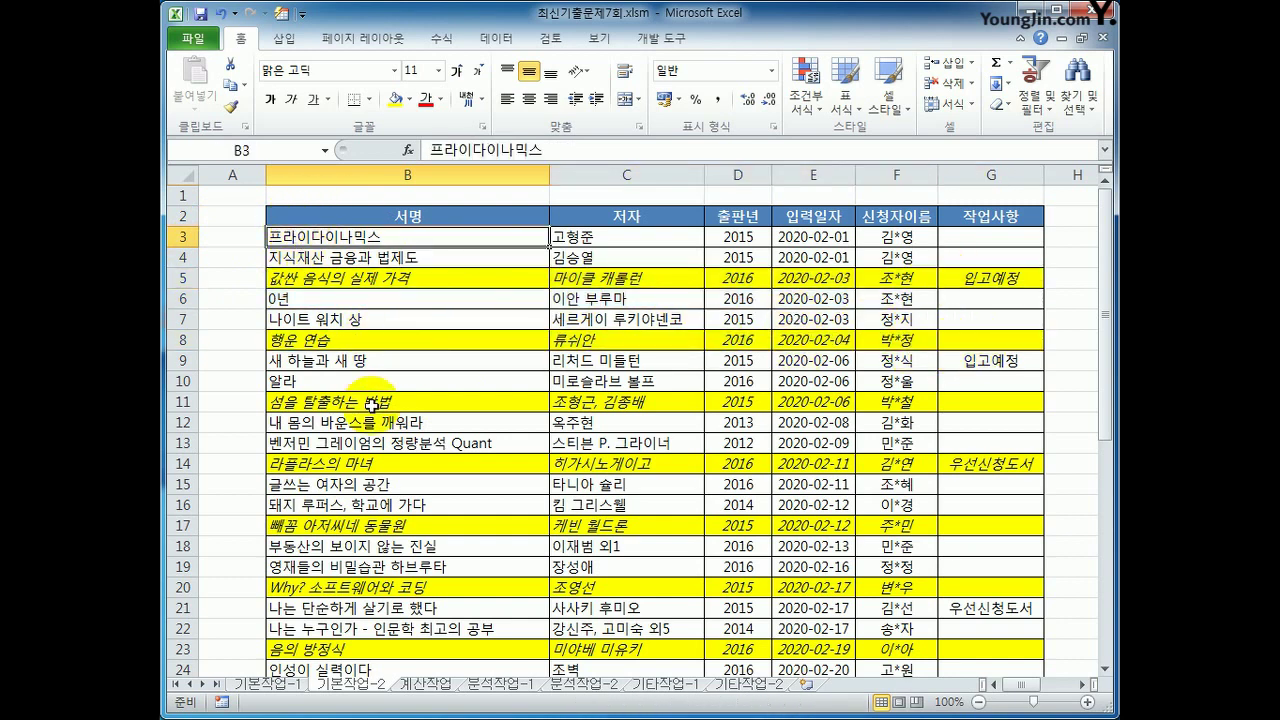
{"action": "left_click", "coordinate": [337, 258]}
{"action": "left_click", "coordinate": [341, 280]}
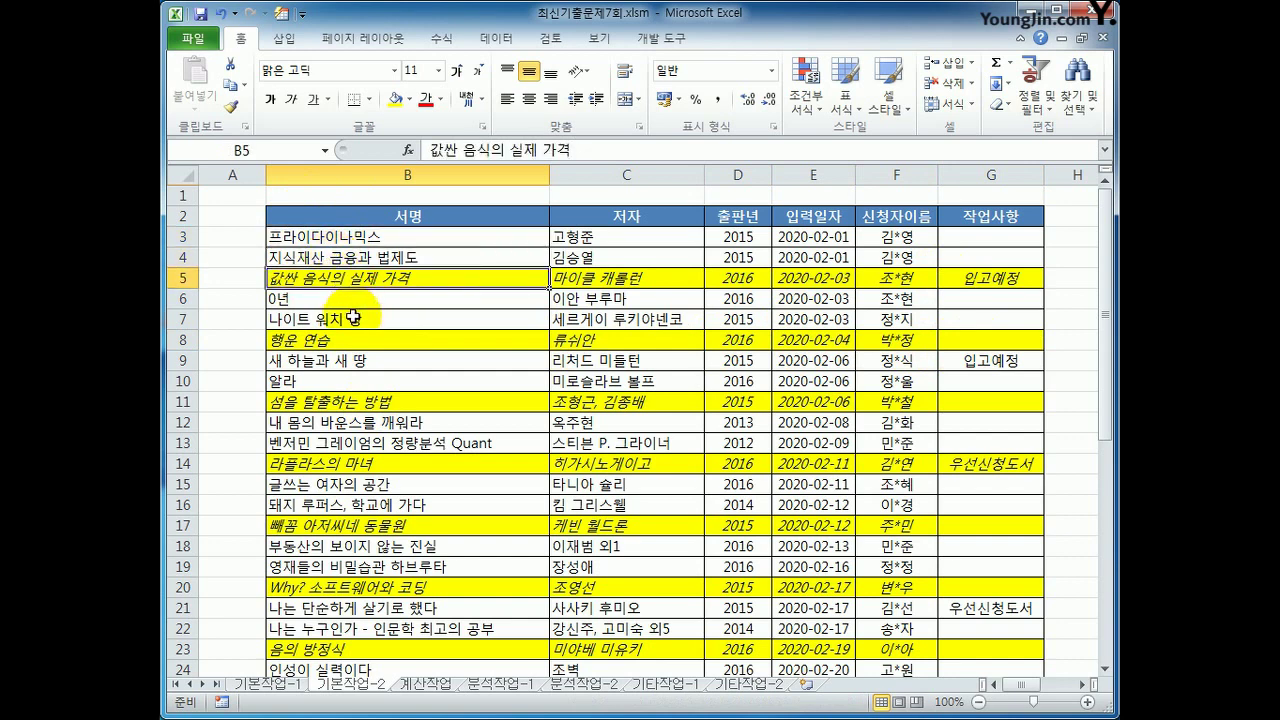
{"action": "left_click", "coordinate": [326, 226]}
{"action": "left_click", "coordinate": [333, 237]}
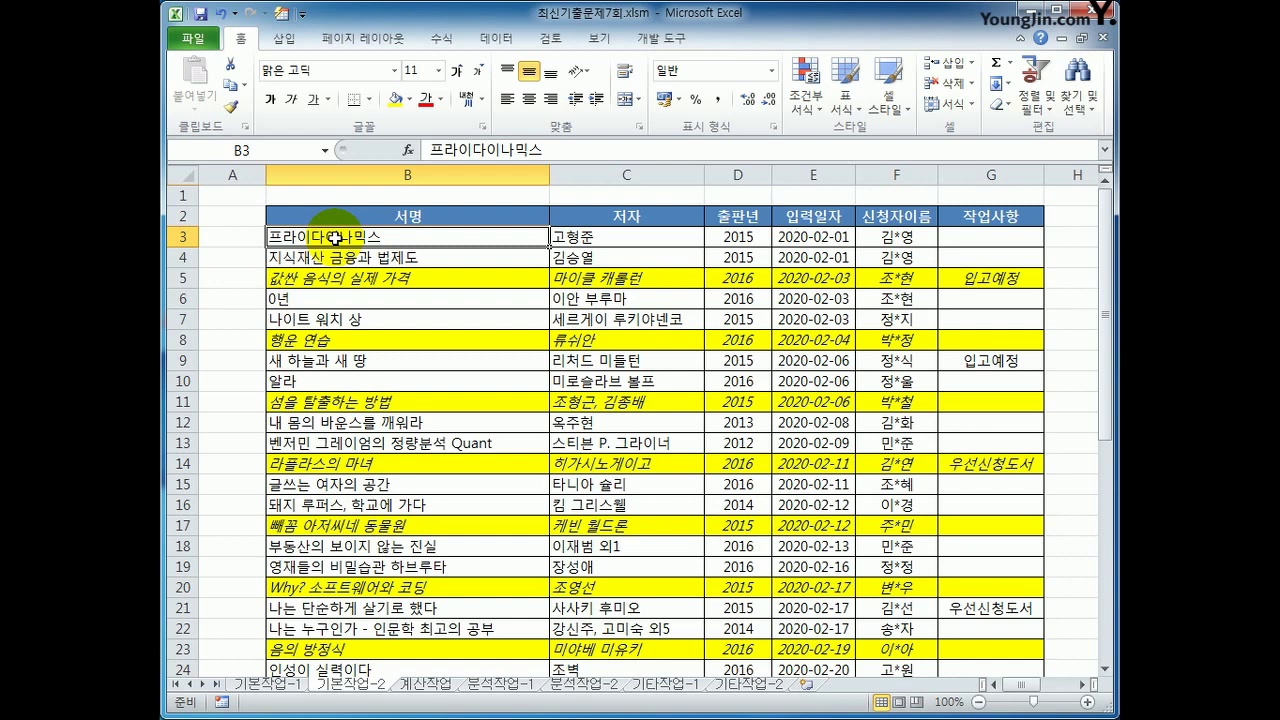
Step: Set the page to be centred both horizontally (가로) and vertically (세로) in the page setup
{"action": "left_click", "coordinate": [365, 38]}
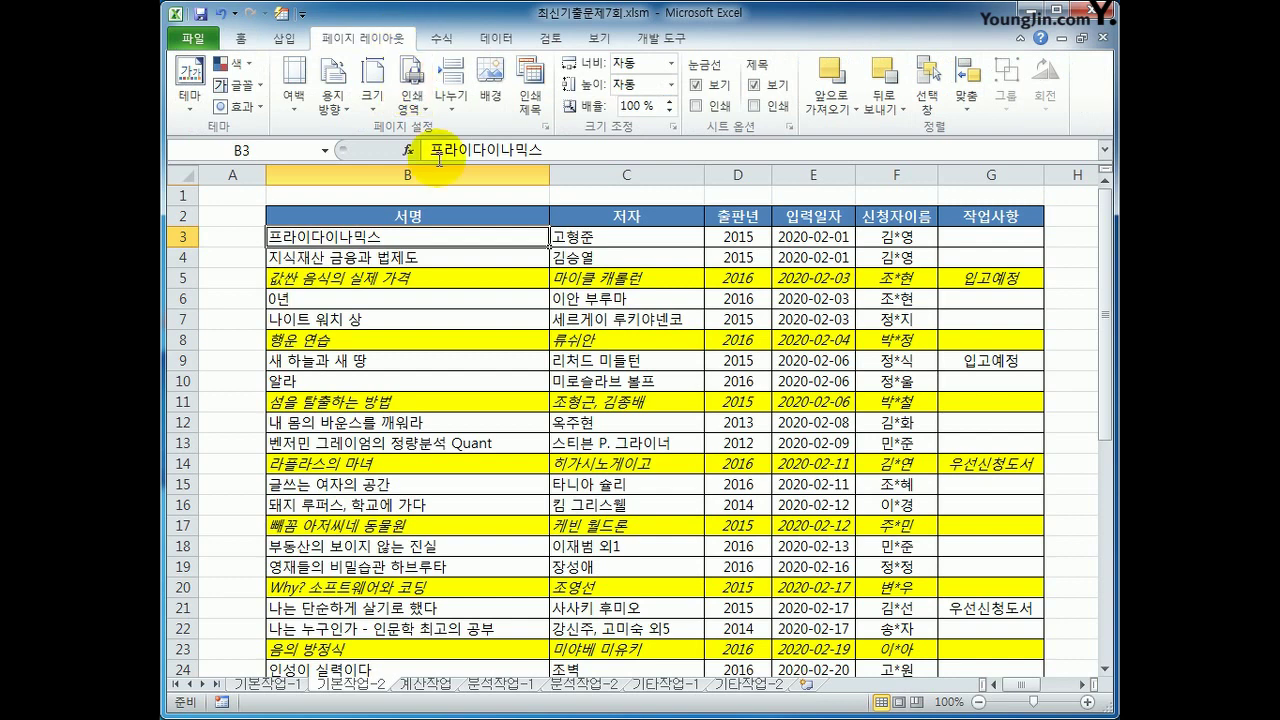
{"action": "left_click", "coordinate": [545, 126]}
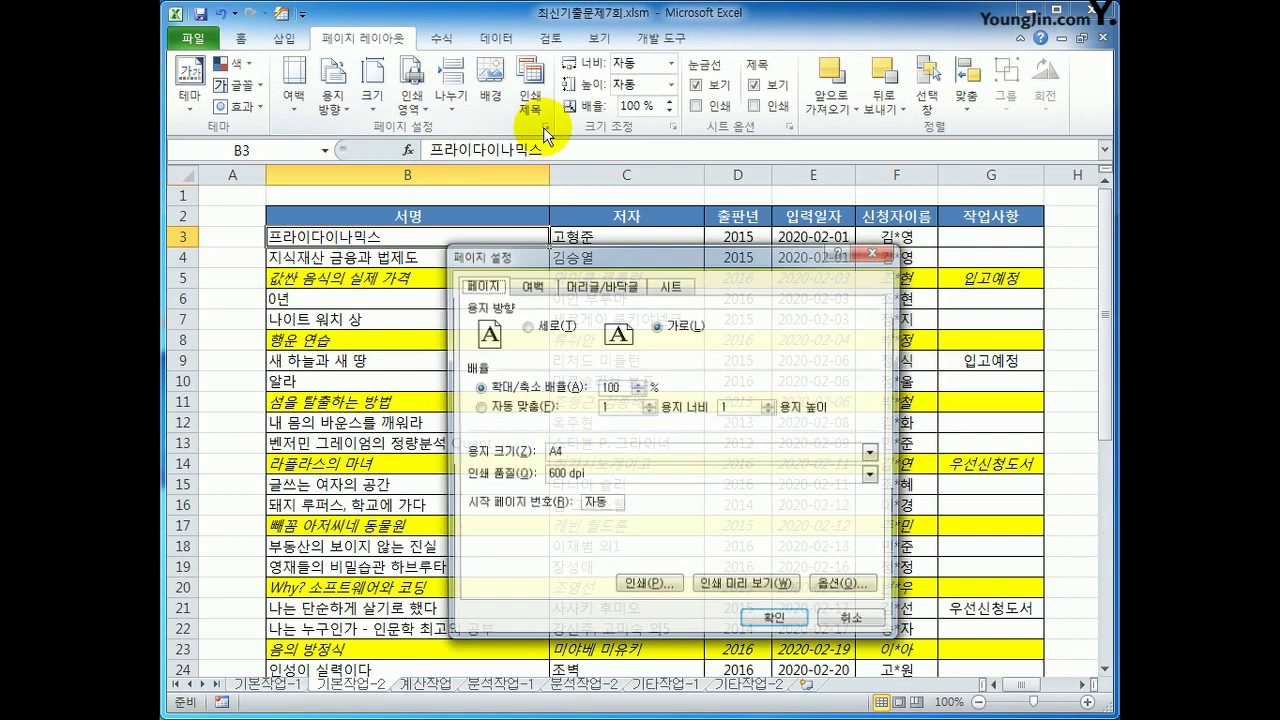
{"action": "left_click", "coordinate": [537, 288]}
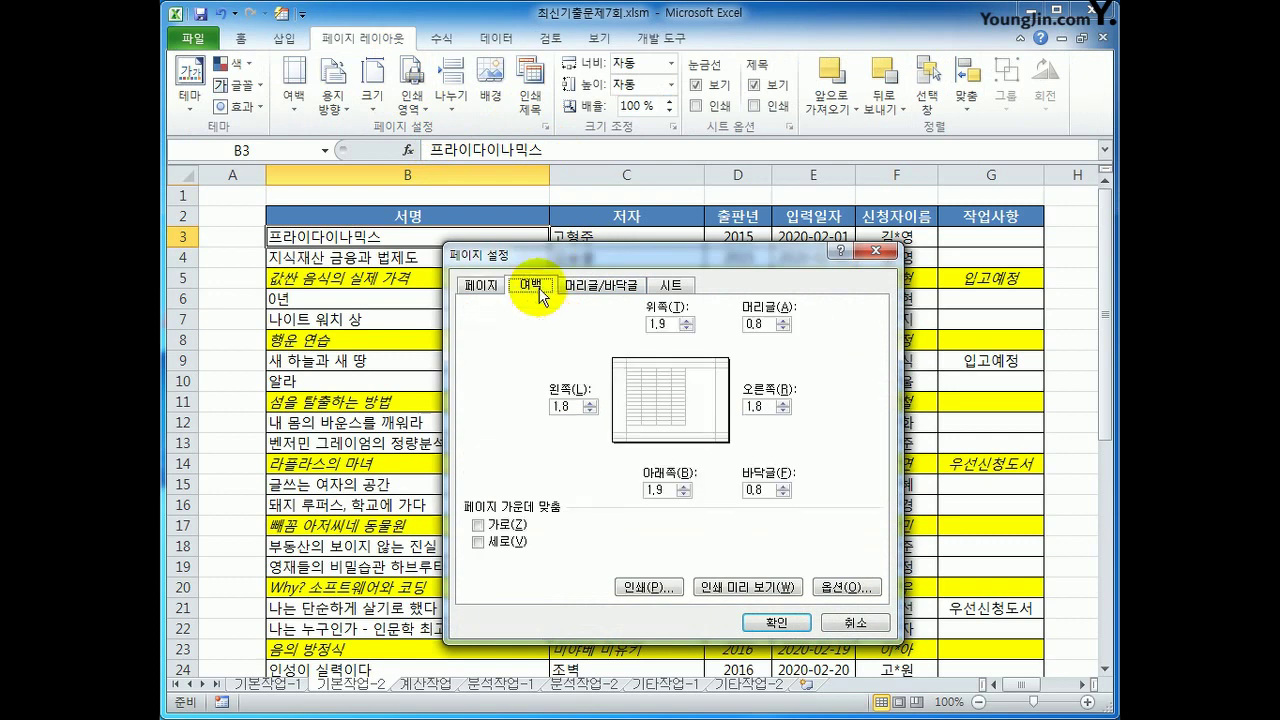
{"action": "left_click", "coordinate": [500, 525]}
{"action": "left_click", "coordinate": [503, 543]}
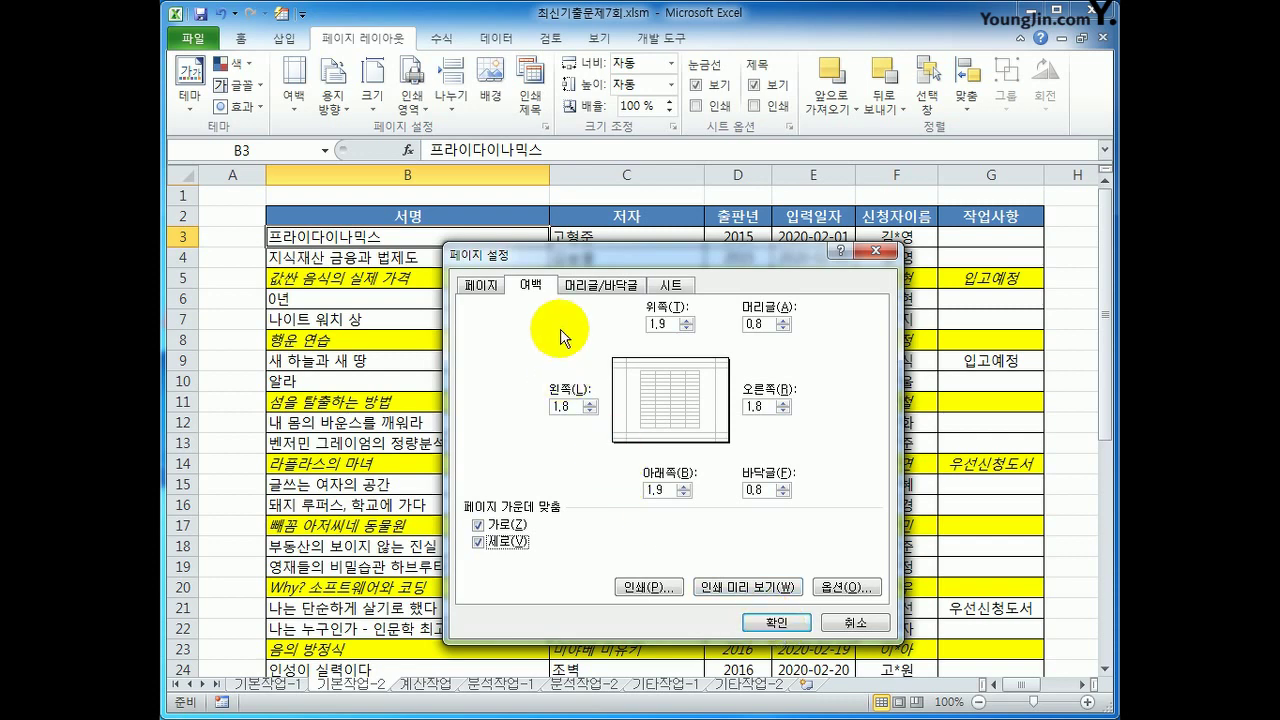
Step: Add a footer whose centre section shows the page number and total pages as &[페이지 번호]/&[전체 페이지 수]
{"action": "left_click", "coordinate": [600, 285]}
{"action": "left_click", "coordinate": [694, 406]}
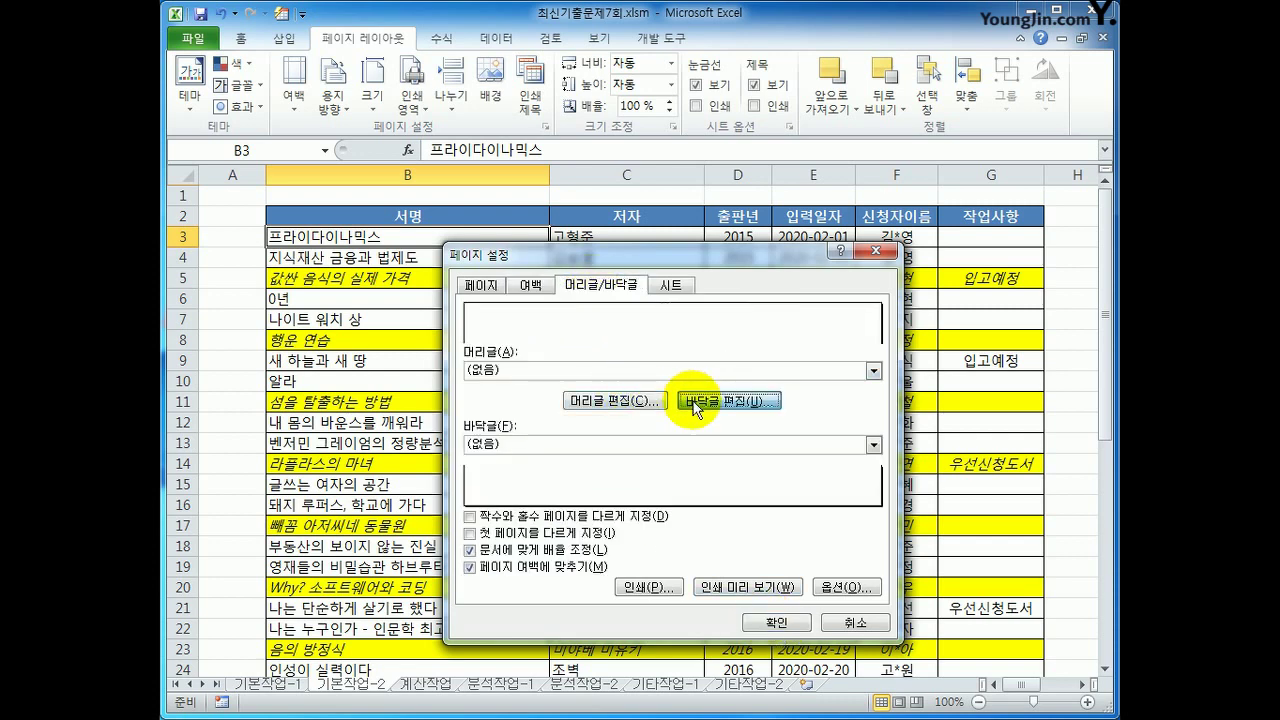
{"action": "left_click", "coordinate": [700, 500]}
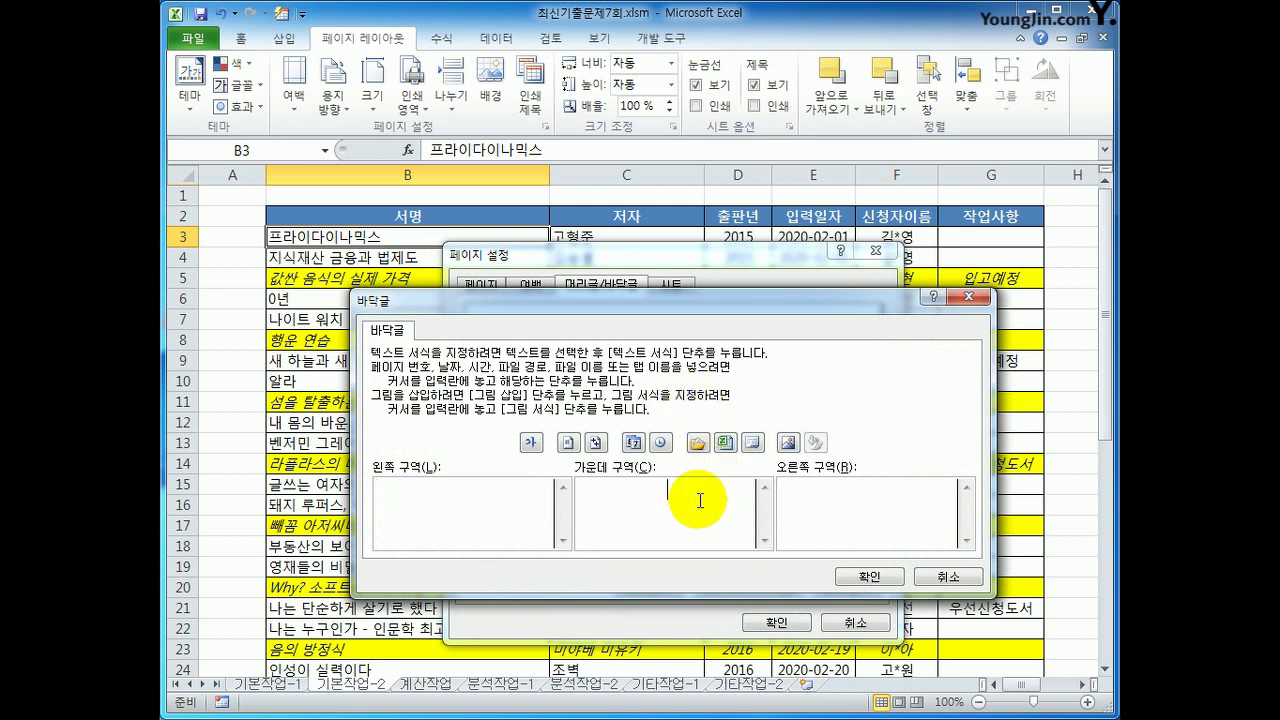
{"action": "left_click", "coordinate": [566, 443]}
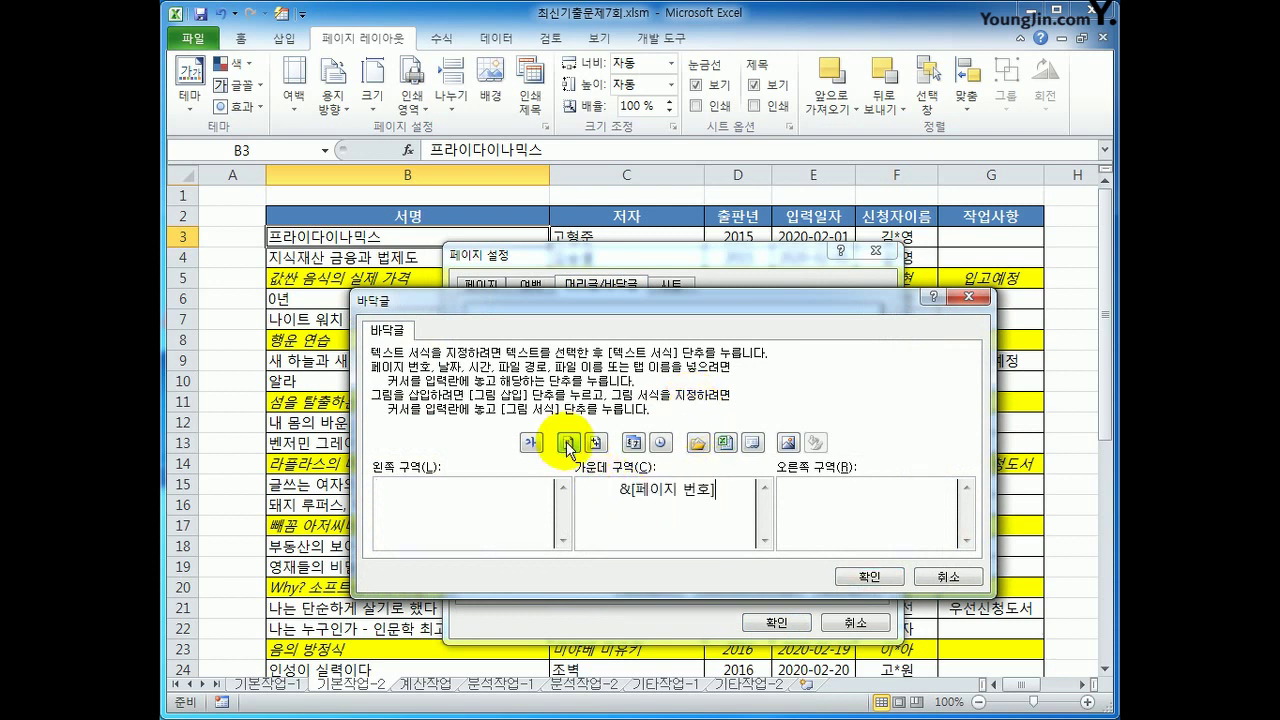
{"action": "type", "text": "/"}
{"action": "left_click", "coordinate": [595, 443]}
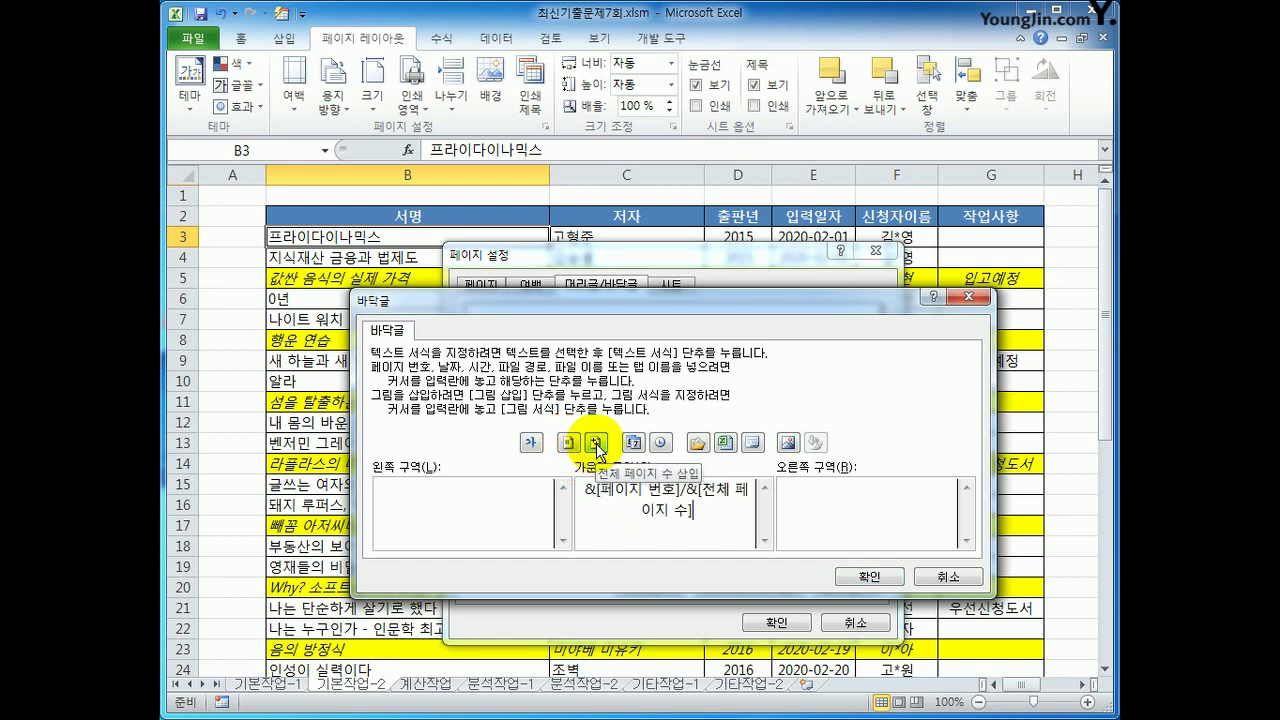
{"action": "left_click", "coordinate": [858, 578]}
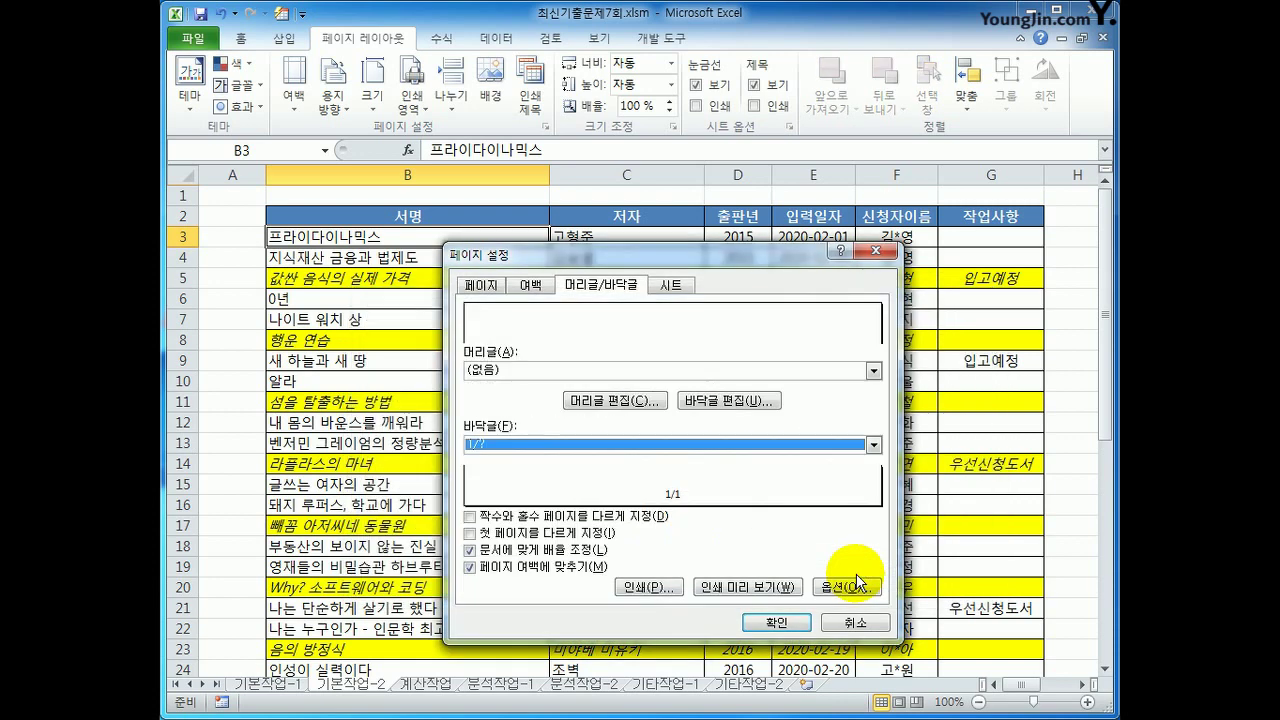
Step: Set the print area of the book table sheet to $B$2:$G$43 in the page setup
{"action": "left_click", "coordinate": [671, 286]}
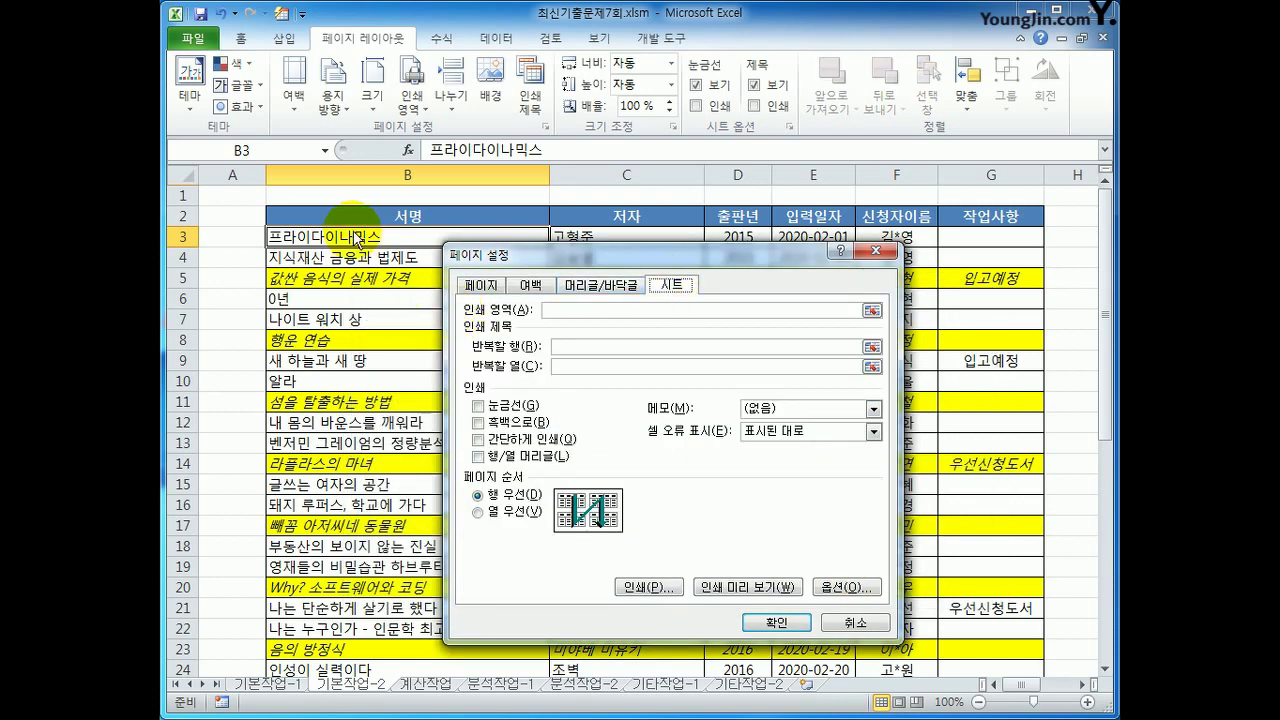
{"action": "left_click", "coordinate": [574, 336]}
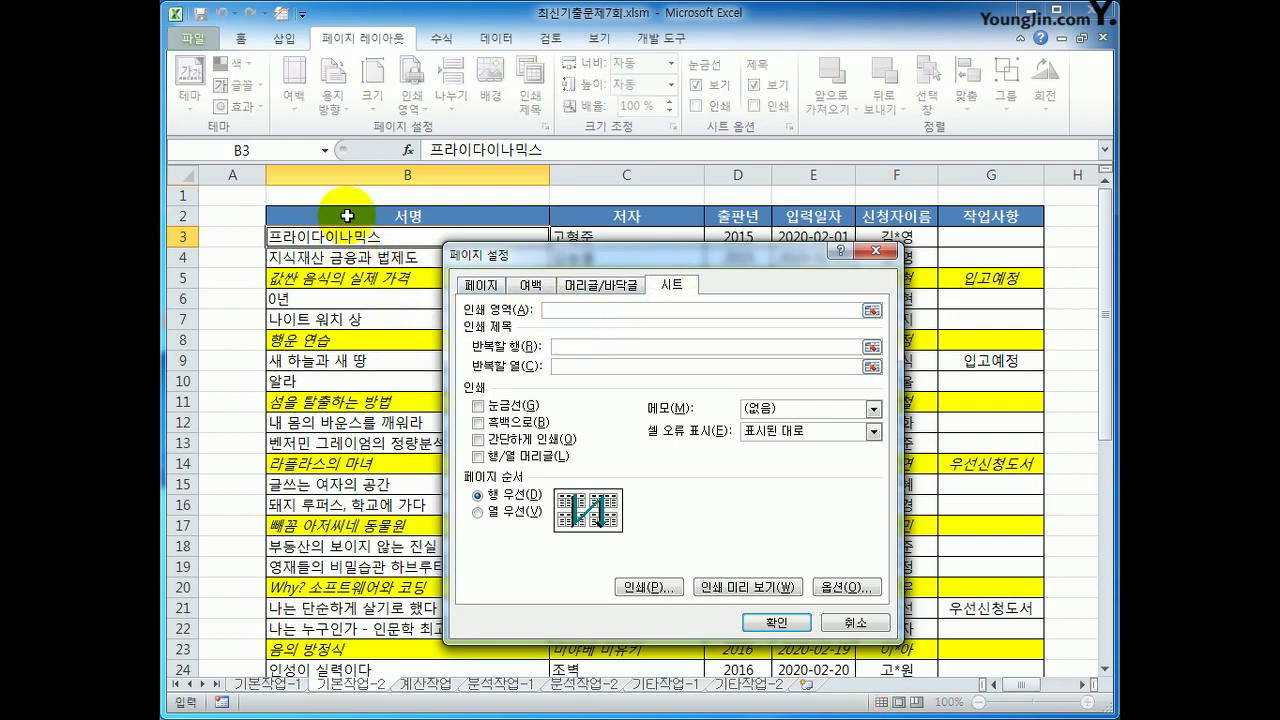
{"action": "left_click_drag", "start_coordinate": [343, 214], "coordinate": [900, 706]}
{"action": "left_click_drag", "start_coordinate": [870, 640], "coordinate": [971, 640]}
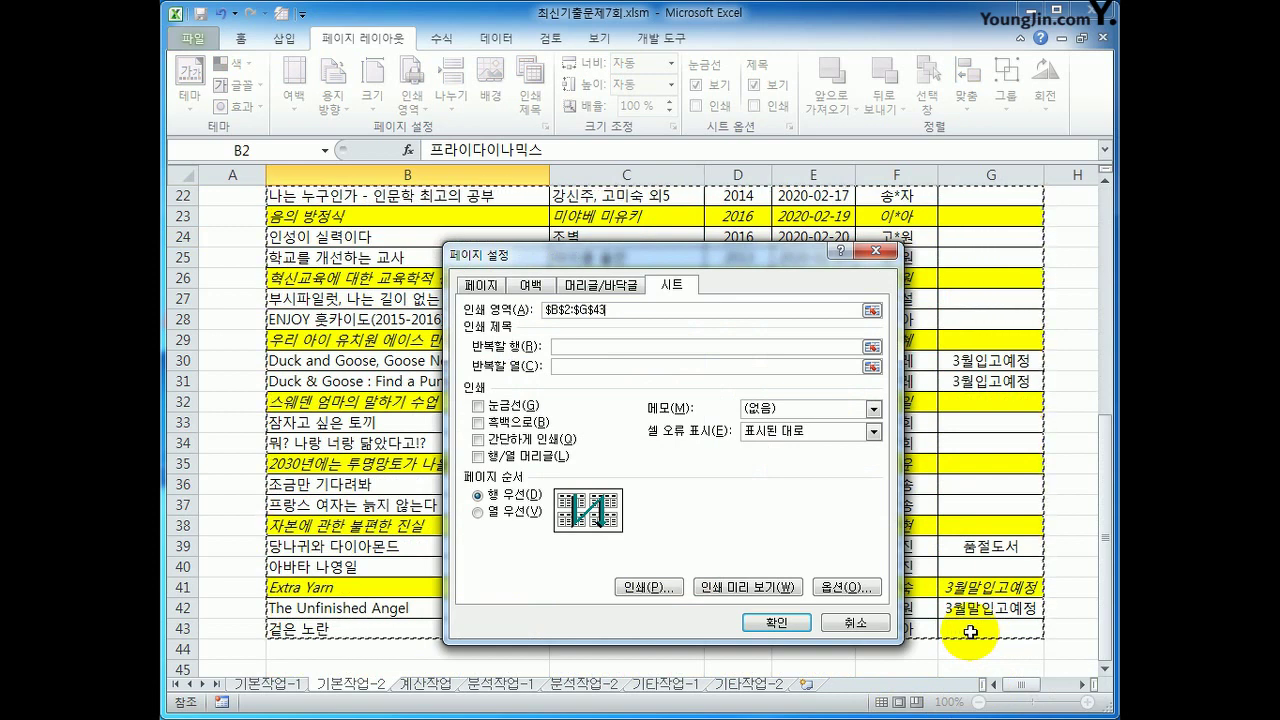
Step: Set row 2 ($2:$2) as the row to repeat on every printed page and apply the page setup
{"action": "left_click", "coordinate": [569, 345]}
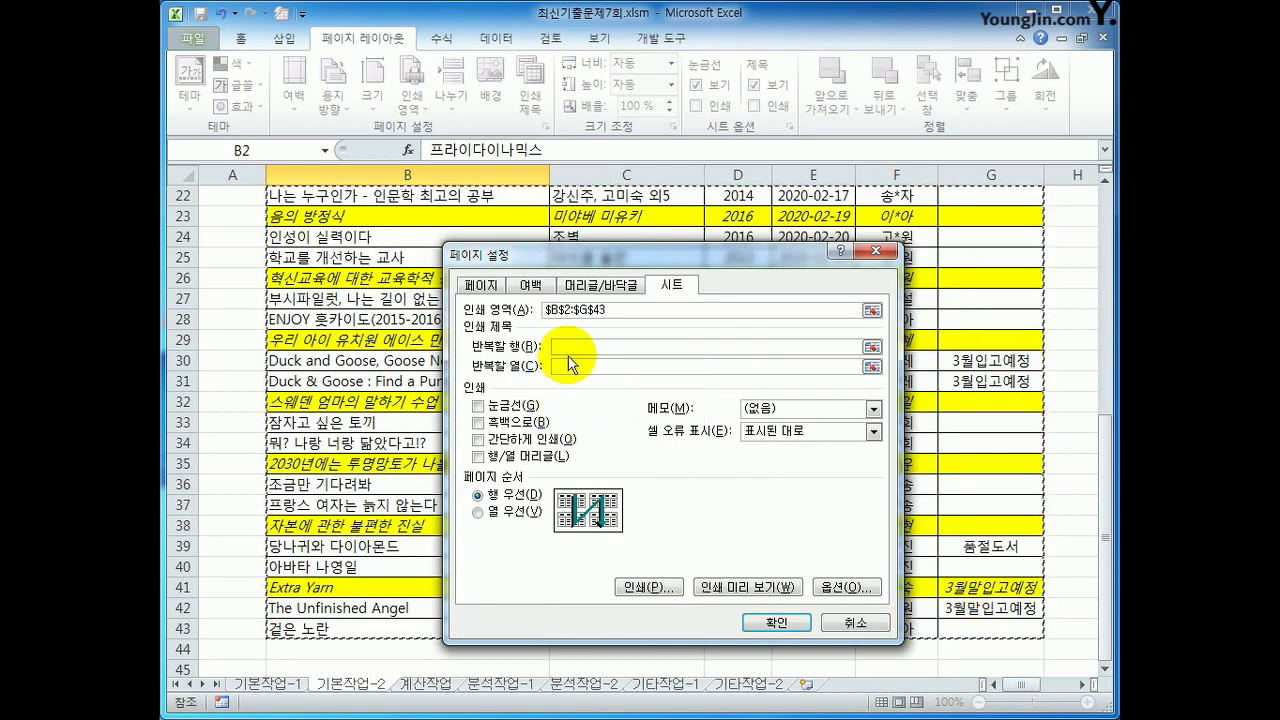
{"action": "scroll", "coordinate": [569, 345], "scroll_direction": "up", "scroll_amount": 7}
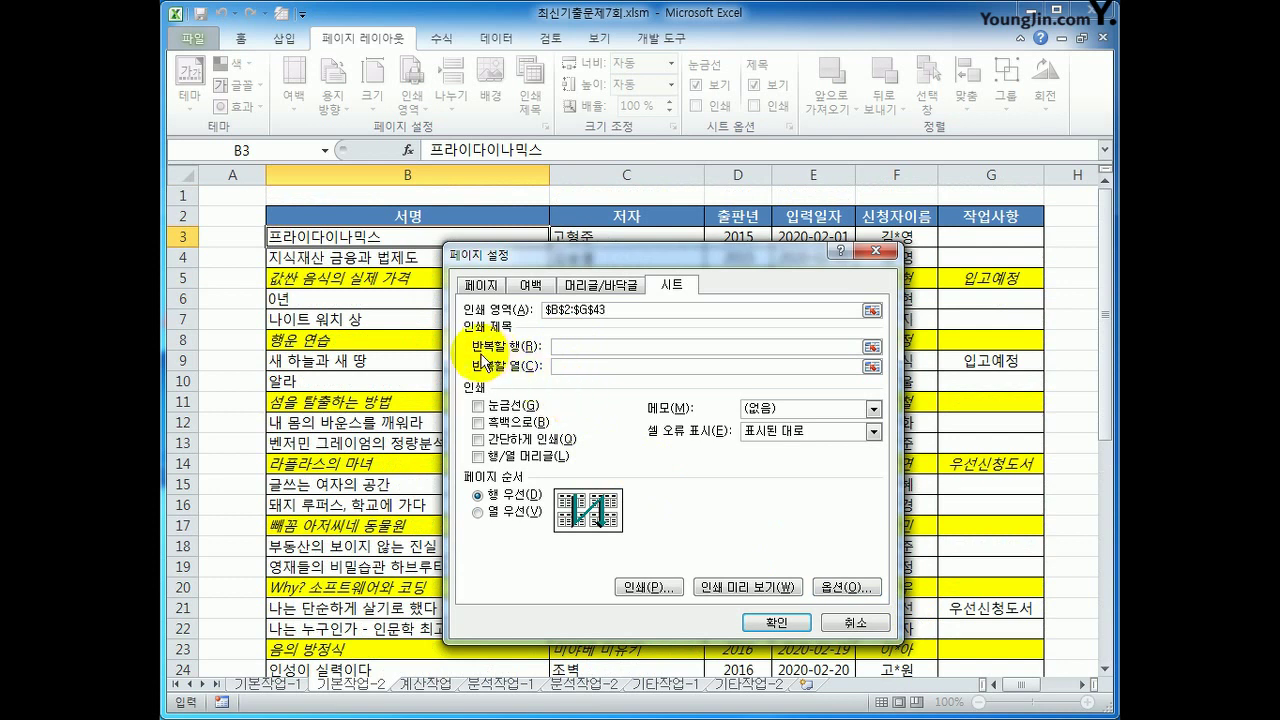
{"action": "left_click", "coordinate": [185, 216]}
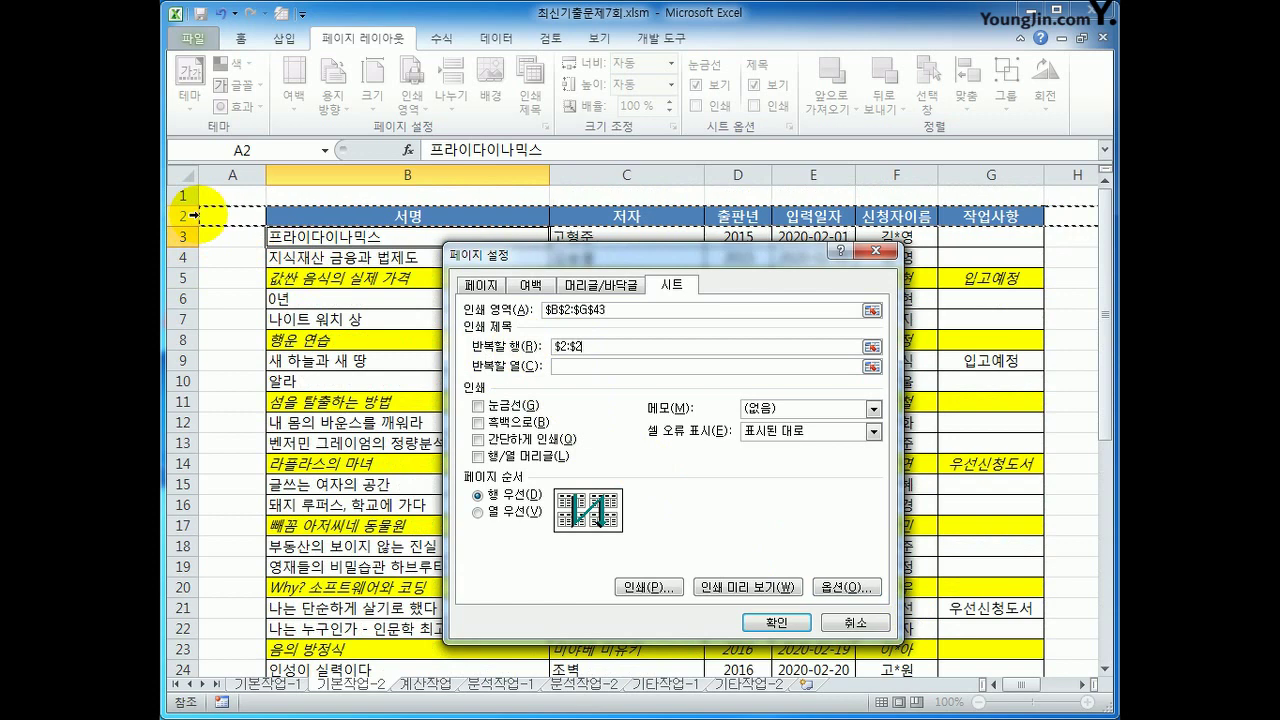
{"action": "left_click", "coordinate": [751, 622]}
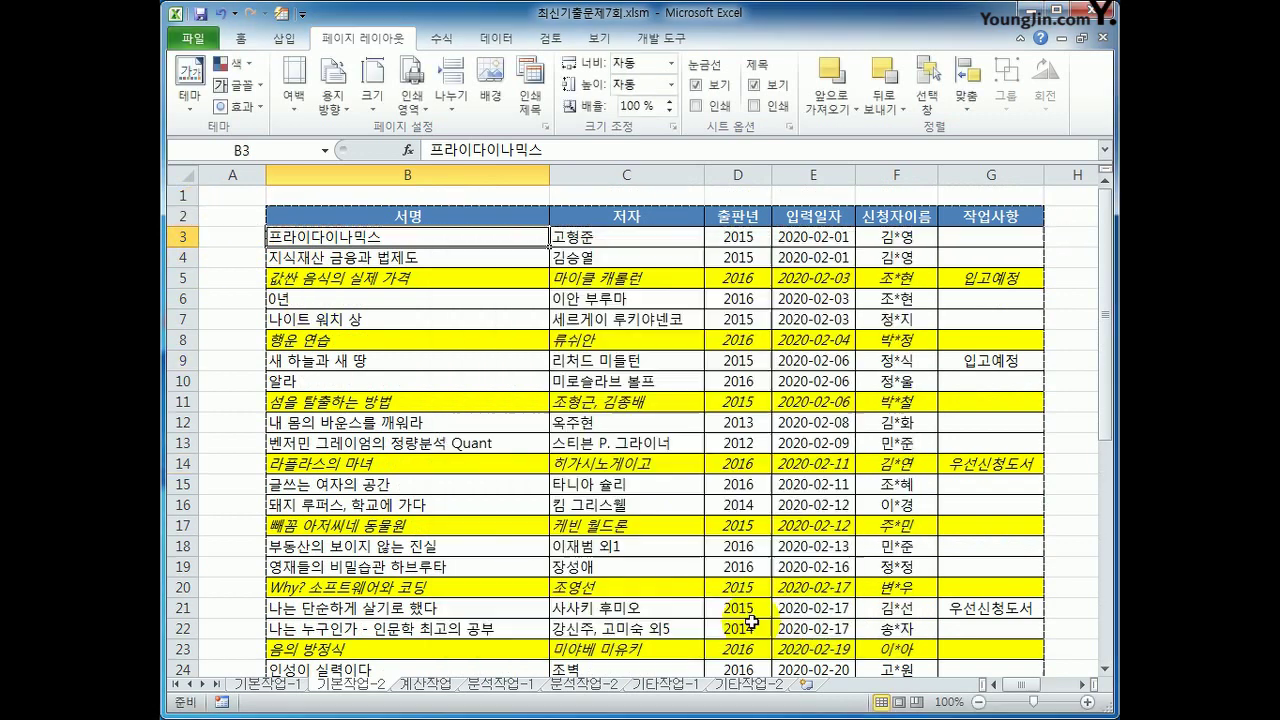
Step: Preview both printed pages to check the repeated header row, centring and page-number footer, and return to the sheet
{"action": "left_click", "coordinate": [190, 45]}
{"action": "left_click", "coordinate": [284, 298]}
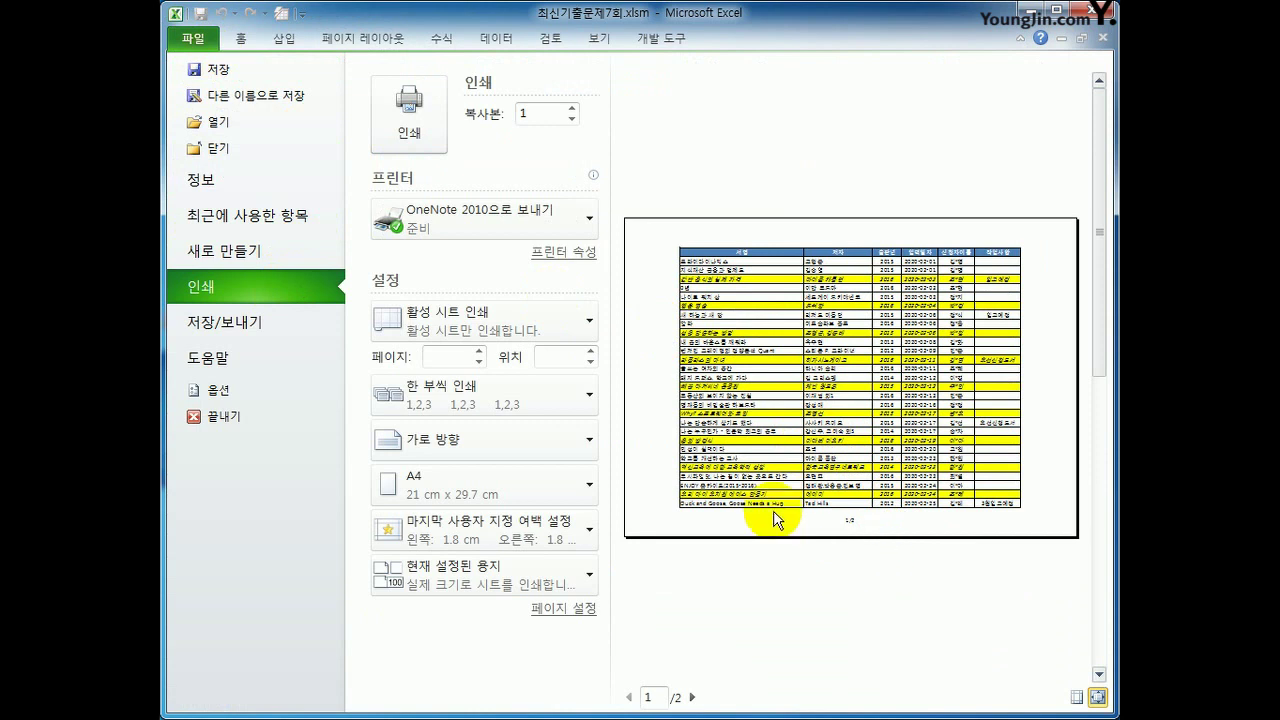
{"action": "left_click", "coordinate": [692, 699]}
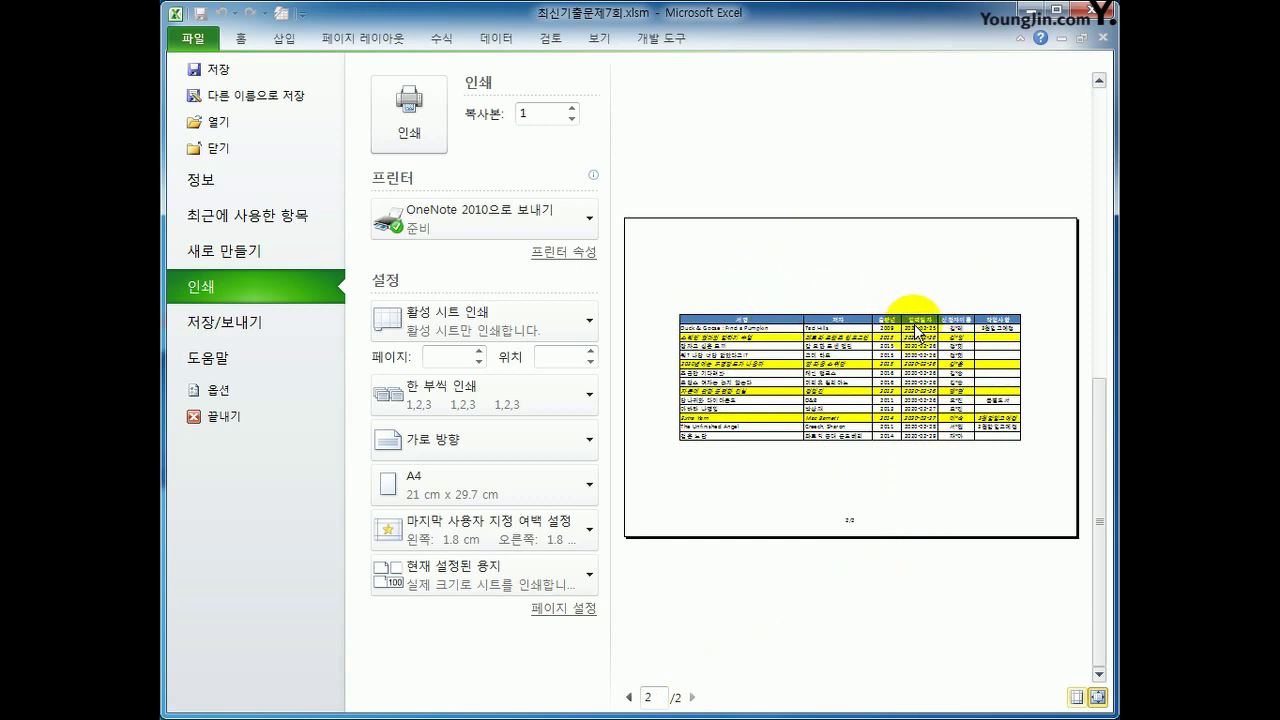
{"action": "left_click", "coordinate": [244, 37]}
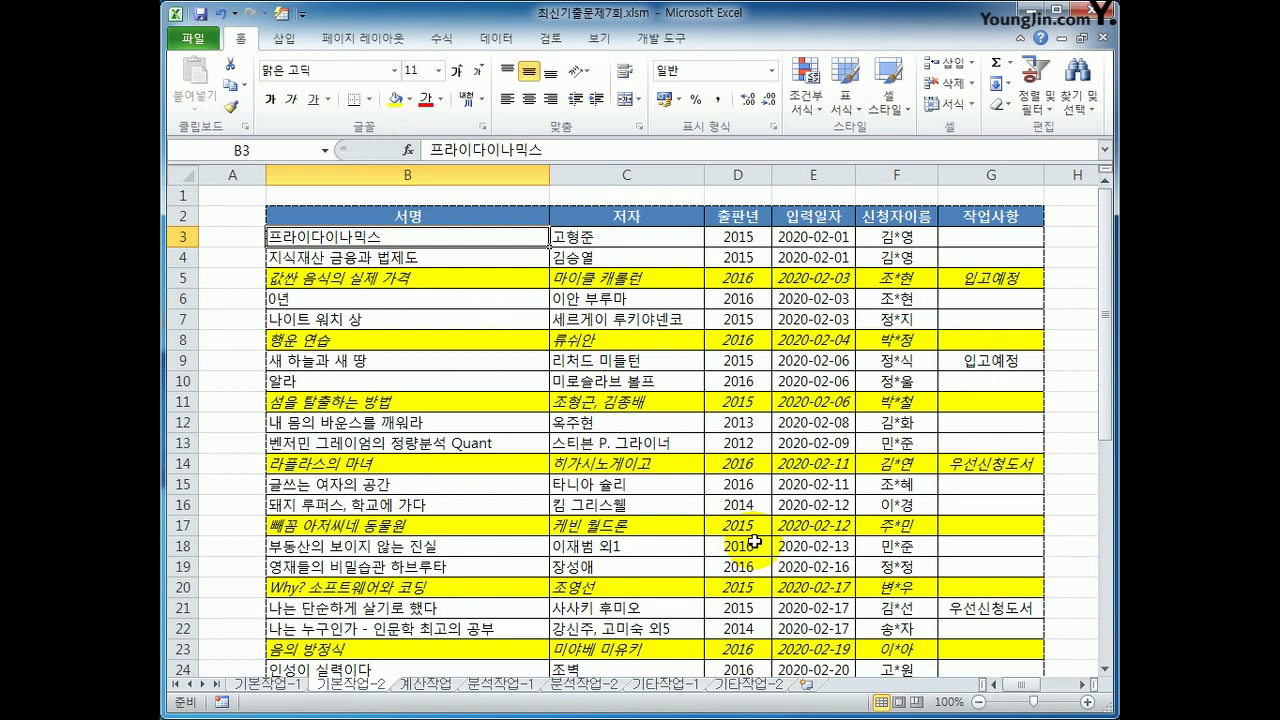
Step: Open the 계산작업 sheet and compare the 성명 column of 표1 with the names in M4:M7 of 표2
{"action": "left_click", "coordinate": [426, 684]}
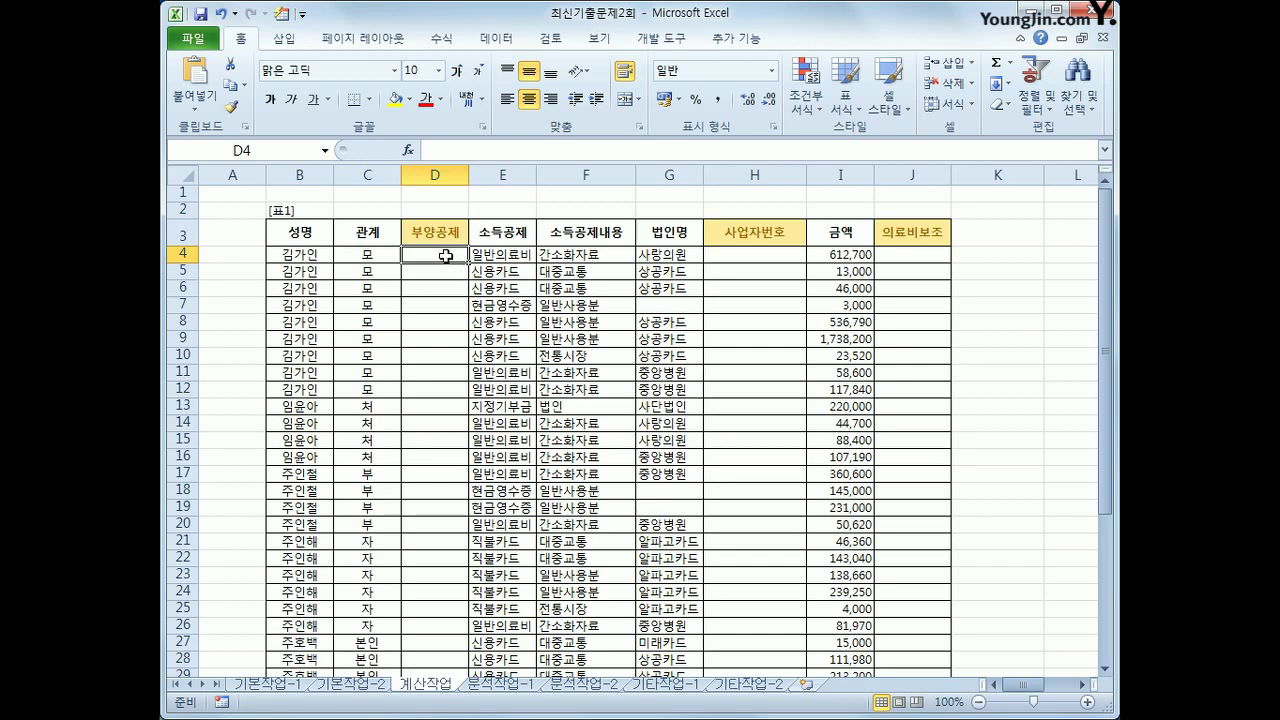
{"action": "left_click", "coordinate": [287, 253]}
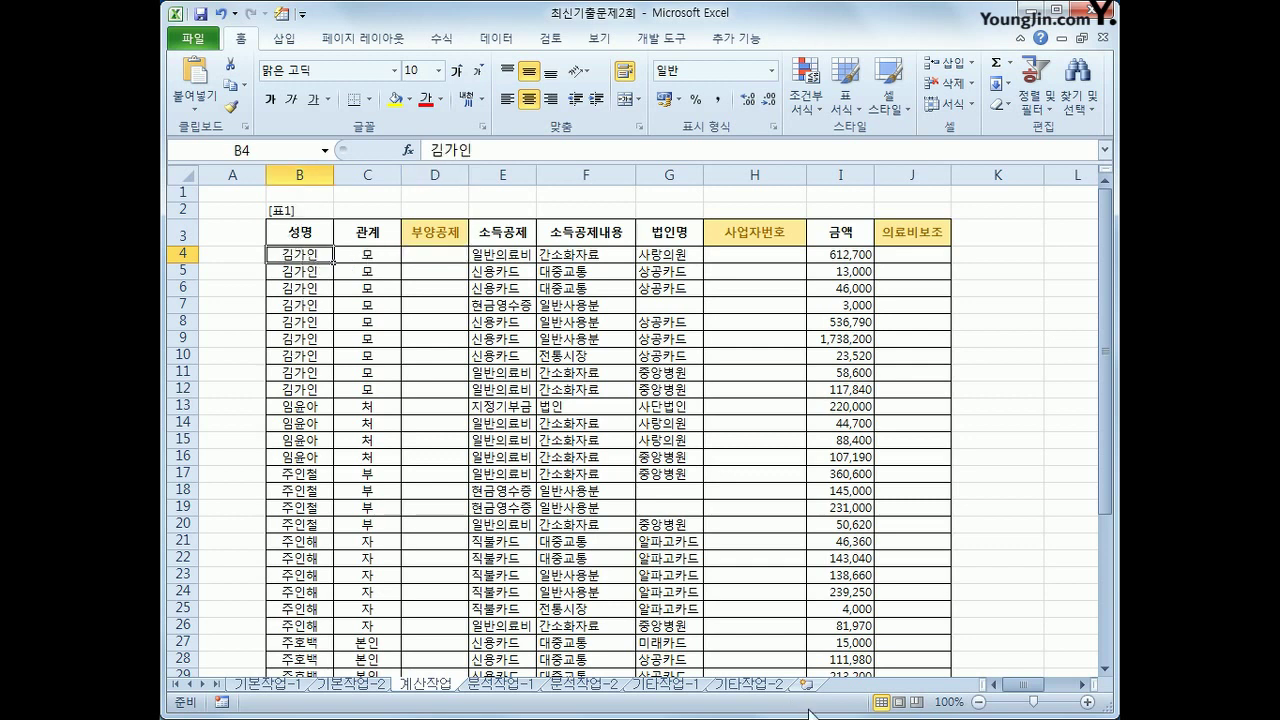
{"action": "left_click_drag", "start_coordinate": [1018, 686], "coordinate": [1027, 692]}
{"action": "left_click_drag", "start_coordinate": [1020, 255], "coordinate": [1020, 306]}
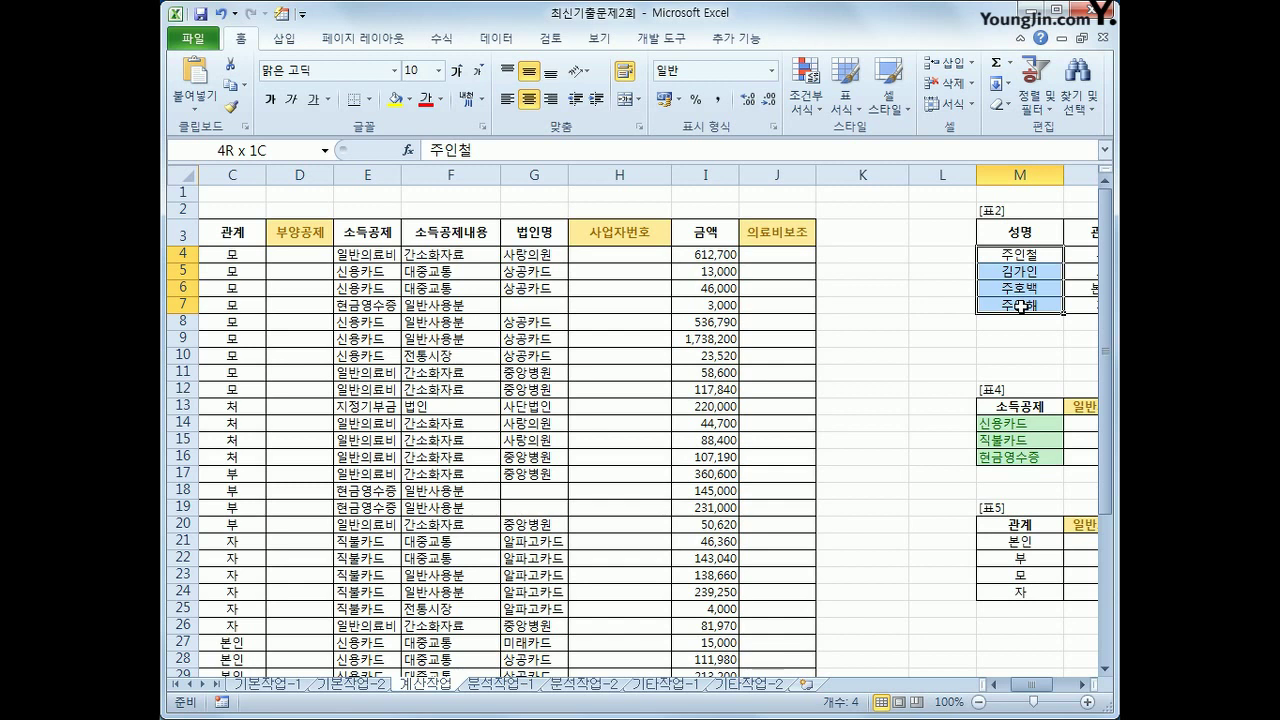
{"action": "left_click_drag", "start_coordinate": [1020, 306], "coordinate": [1020, 306]}
Step: Enter =MATCH(B4,$M$4:$M$7,0) in D4 of the 부양공제 column to look up the name's position in 표2
{"action": "left_click", "coordinate": [306, 252]}
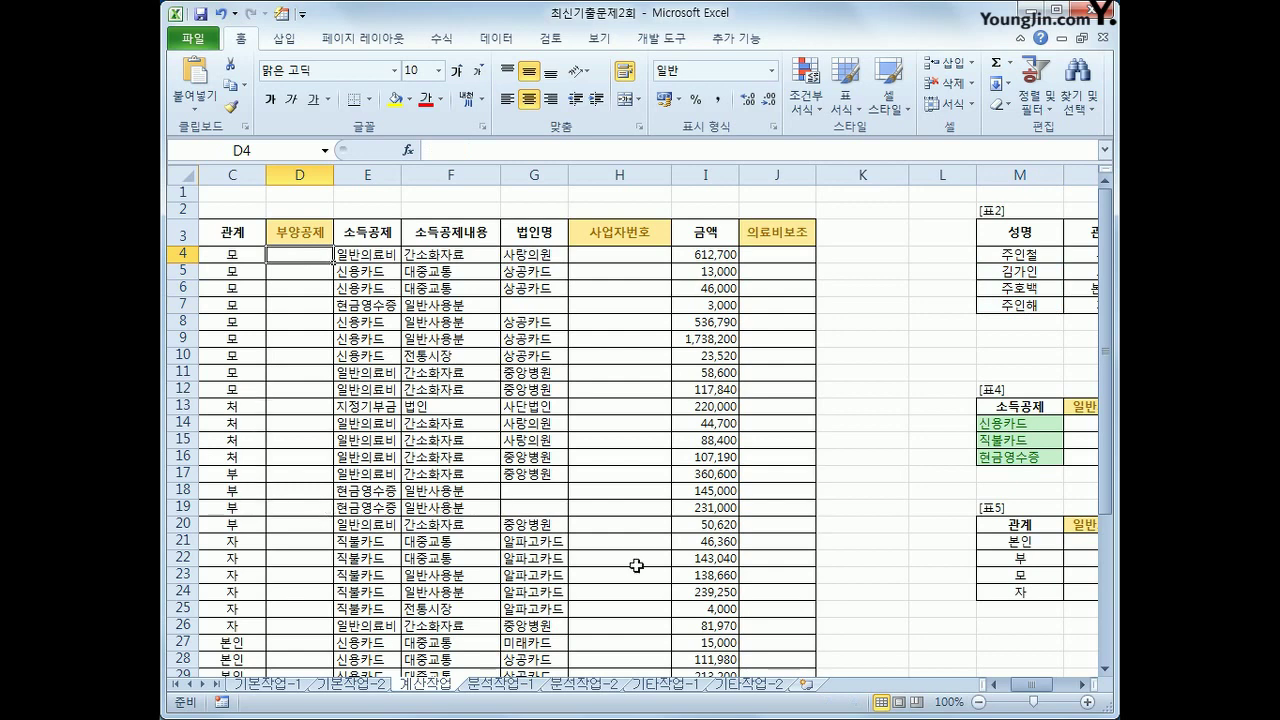
{"action": "left_click_drag", "start_coordinate": [1030, 697], "coordinate": [1029, 690]}
{"action": "left_click", "coordinate": [994, 685]}
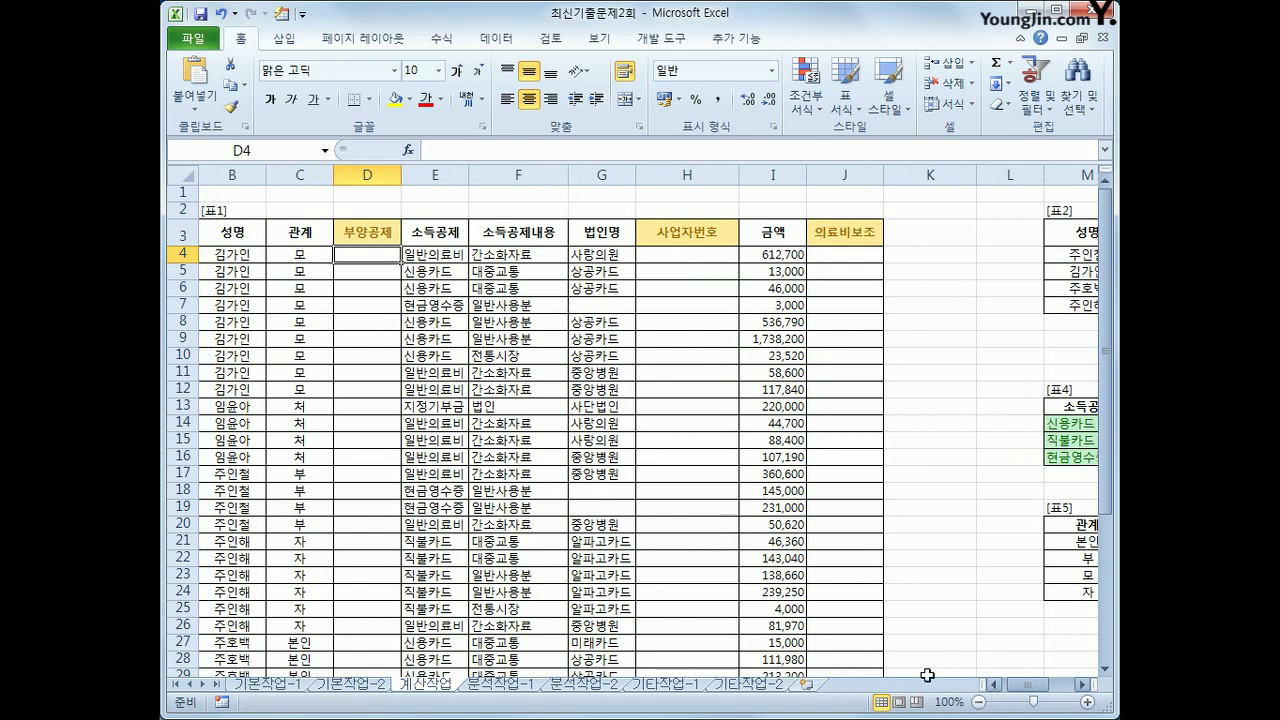
{"action": "type", "text": "="}
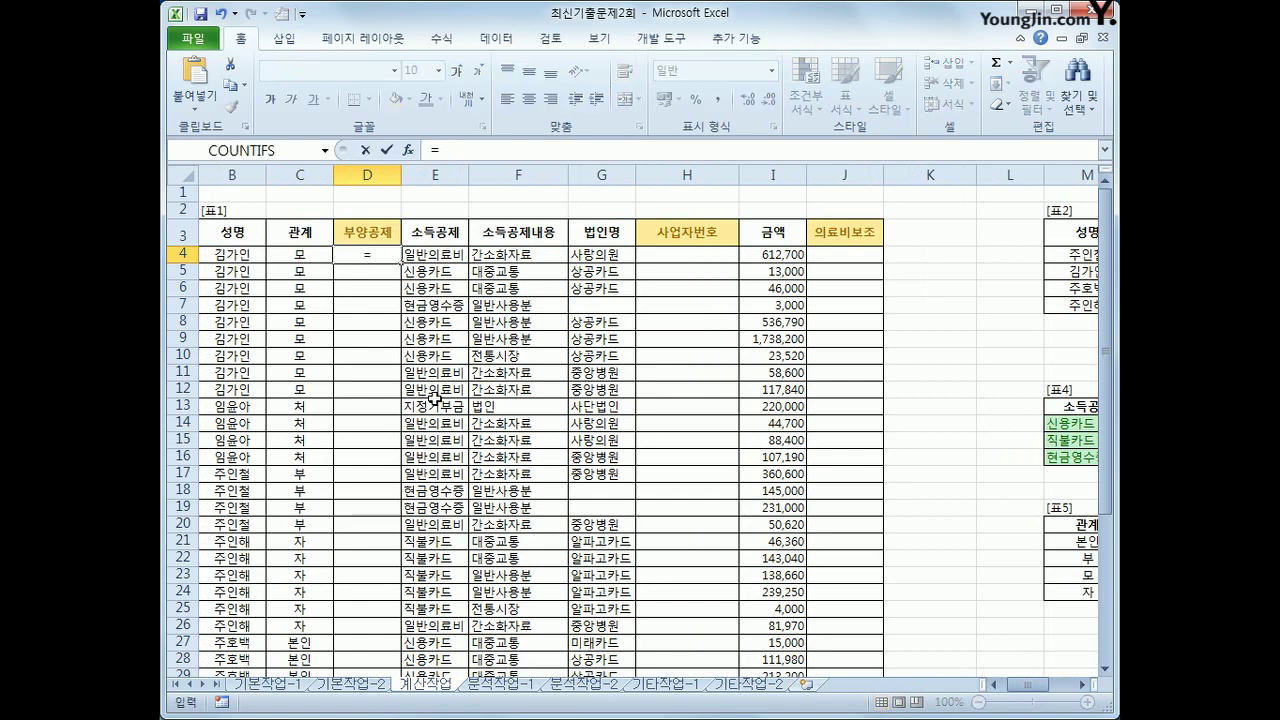
{"action": "type", "text": "ma"}
{"action": "key", "text": "Tab"}
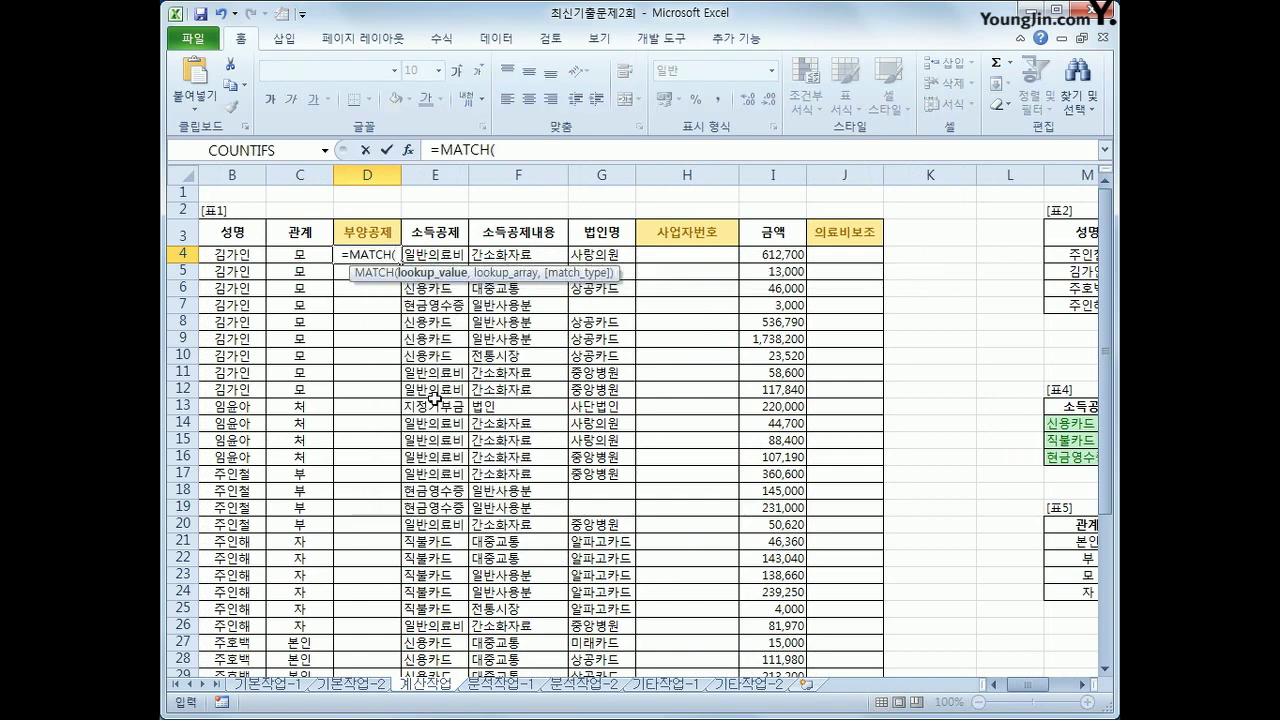
{"action": "left_click", "coordinate": [216, 254]}
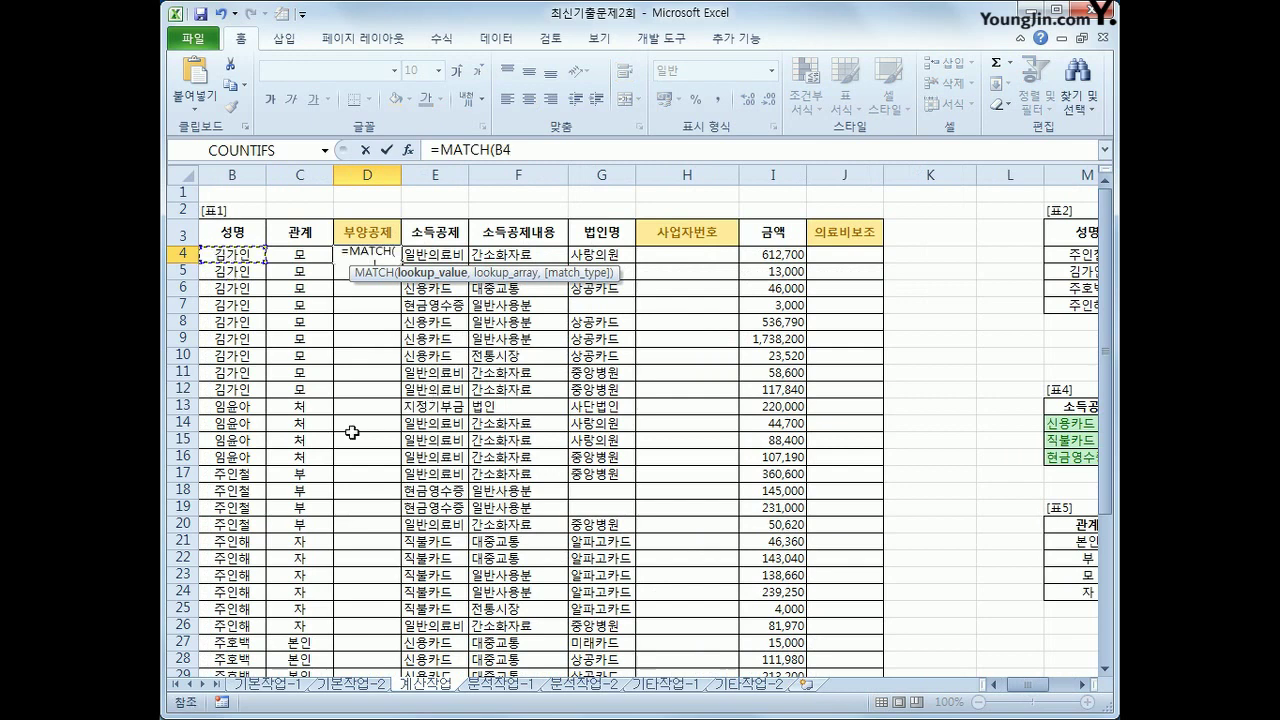
{"action": "type", "text": ","}
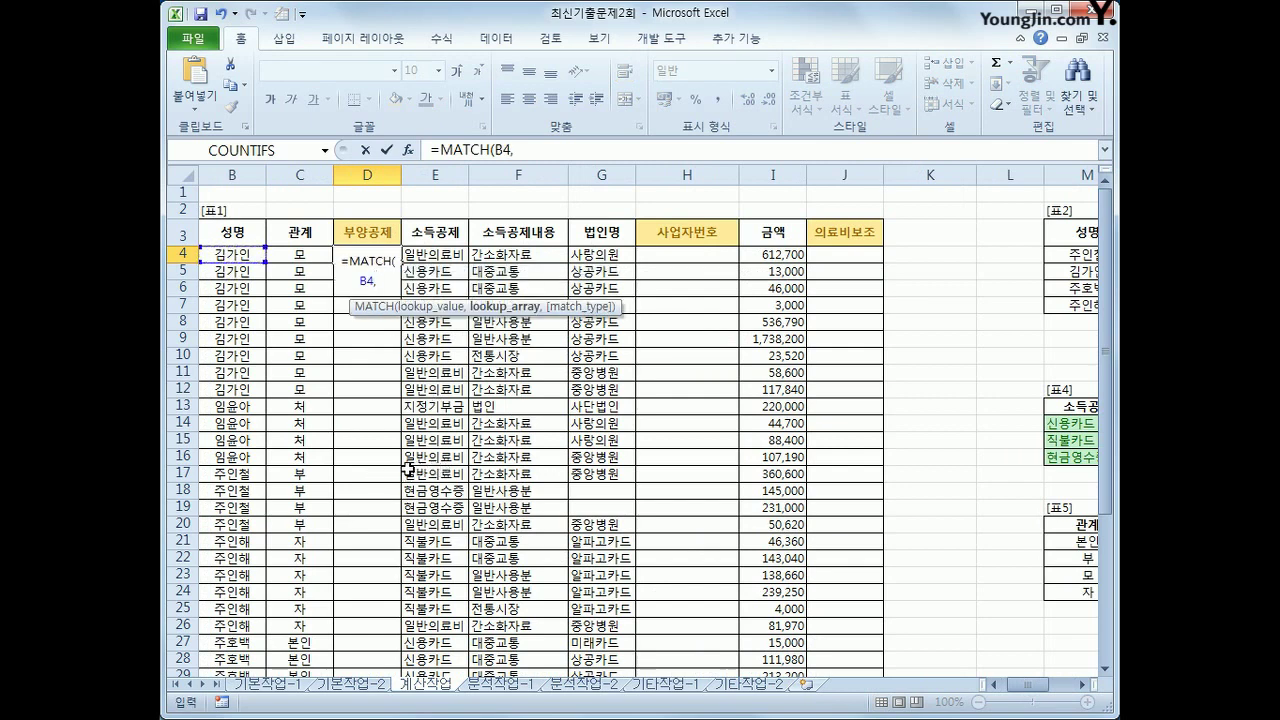
{"action": "left_click_drag", "start_coordinate": [1075, 255], "coordinate": [1077, 303]}
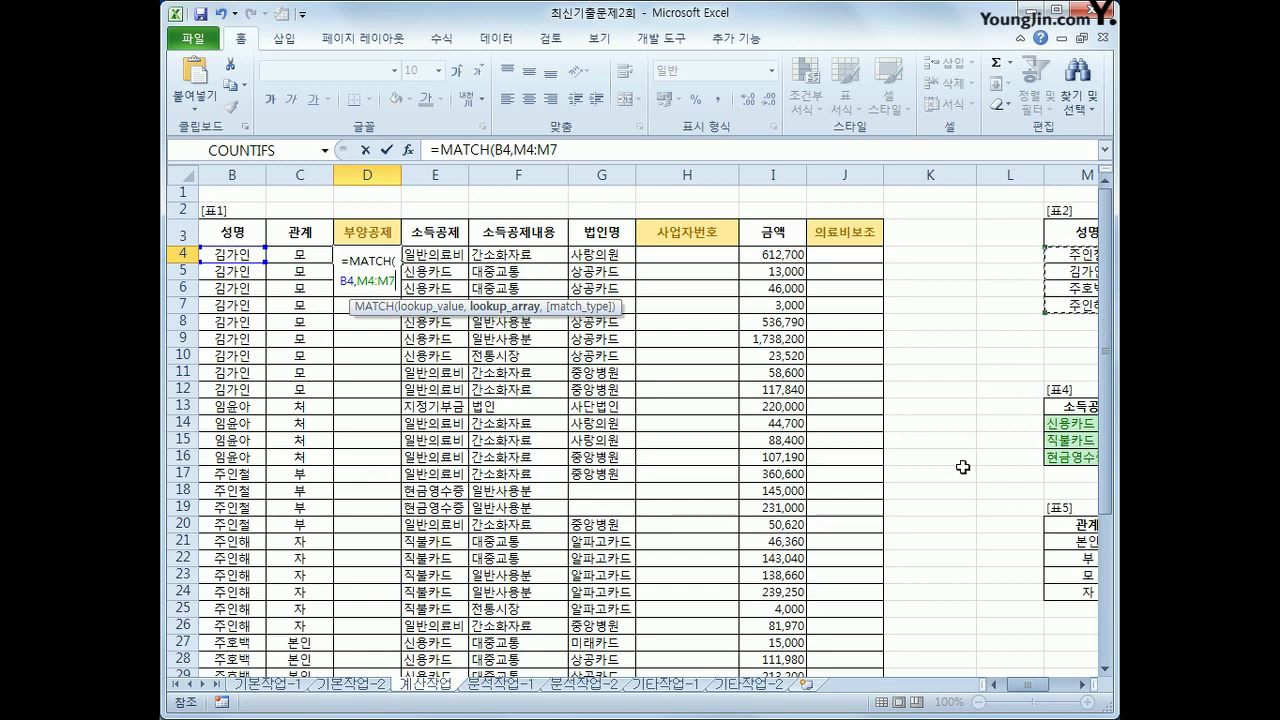
{"action": "key", "text": "F4"}
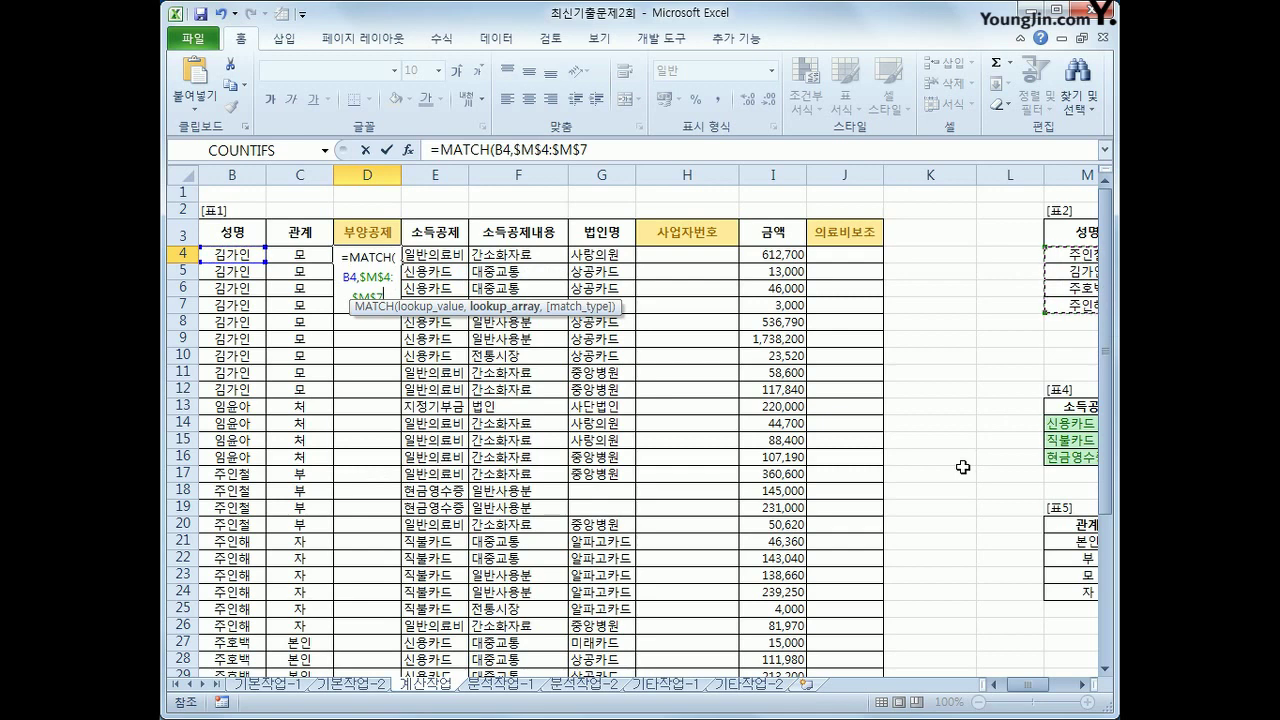
{"action": "type", "text": ","}
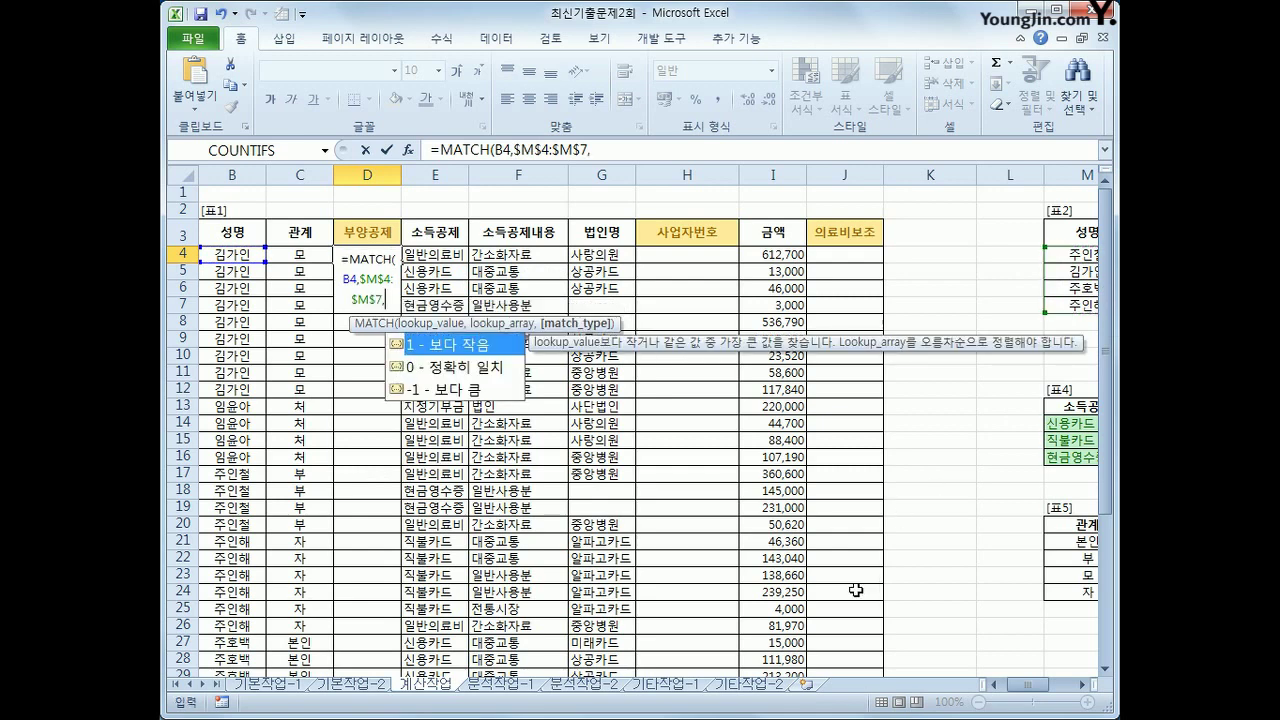
{"action": "type", "text": "0"}
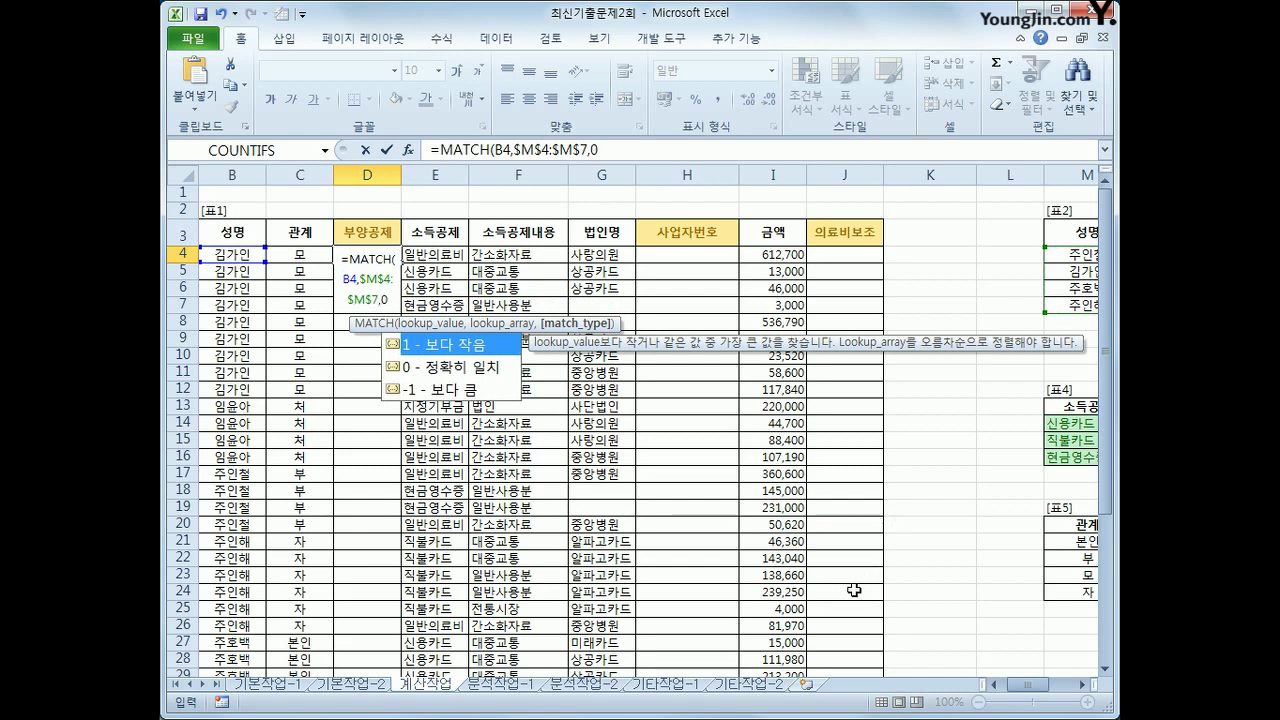
{"action": "type", "text": ")"}
{"action": "key", "text": "Return"}
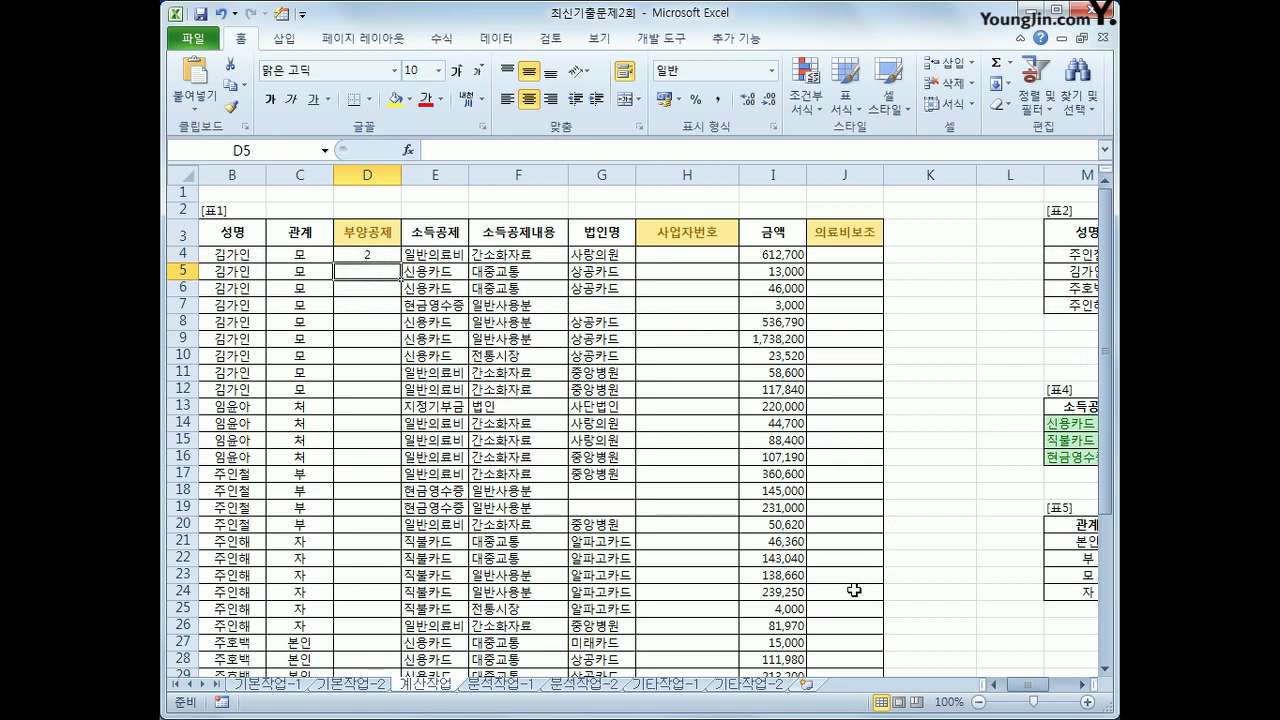
Step: Check the 표2 names in M4:M7 against the D4 result, and fill the D4 formula down the 부양공제 column
{"action": "left_click_drag", "start_coordinate": [1079, 255], "coordinate": [1081, 302]}
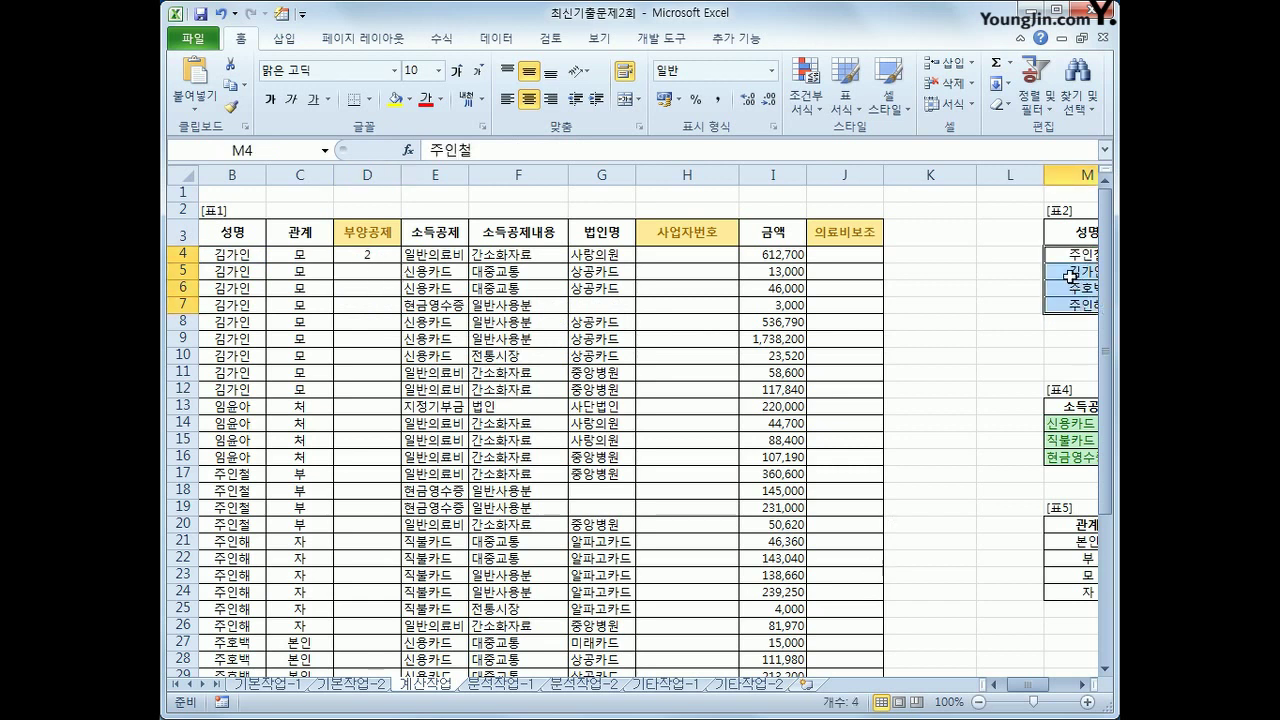
{"action": "left_click", "coordinate": [1070, 276]}
{"action": "left_click", "coordinate": [385, 255]}
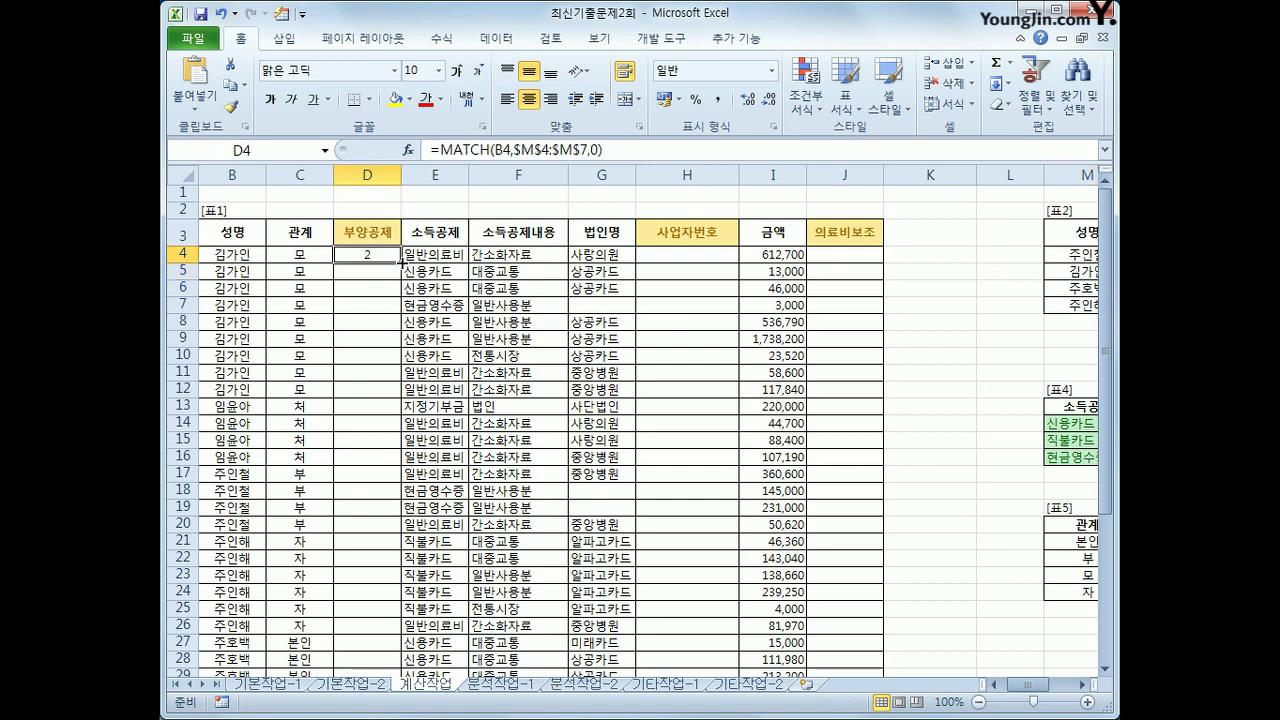
{"action": "double_click", "coordinate": [401, 263]}
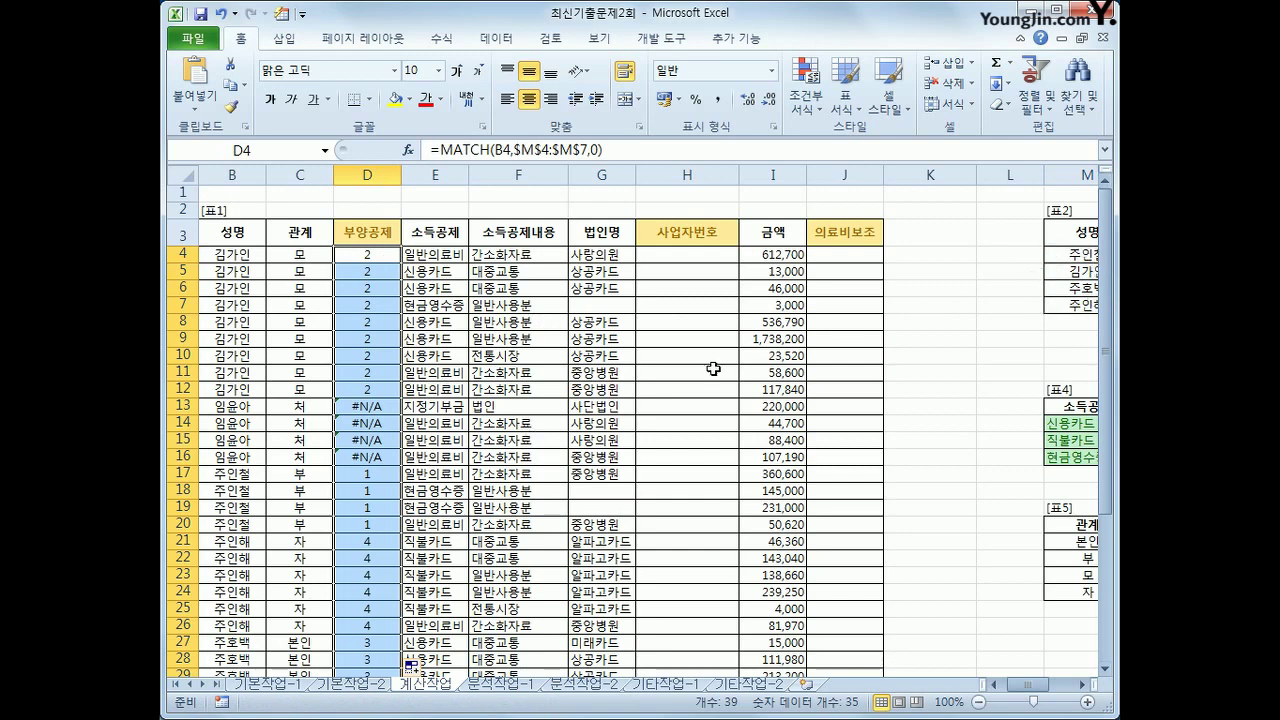
Step: Examine the filled MATCH results in the 부양공제 column for the different people, including D17, D29, D24 and D13
{"action": "left_click", "coordinate": [372, 477]}
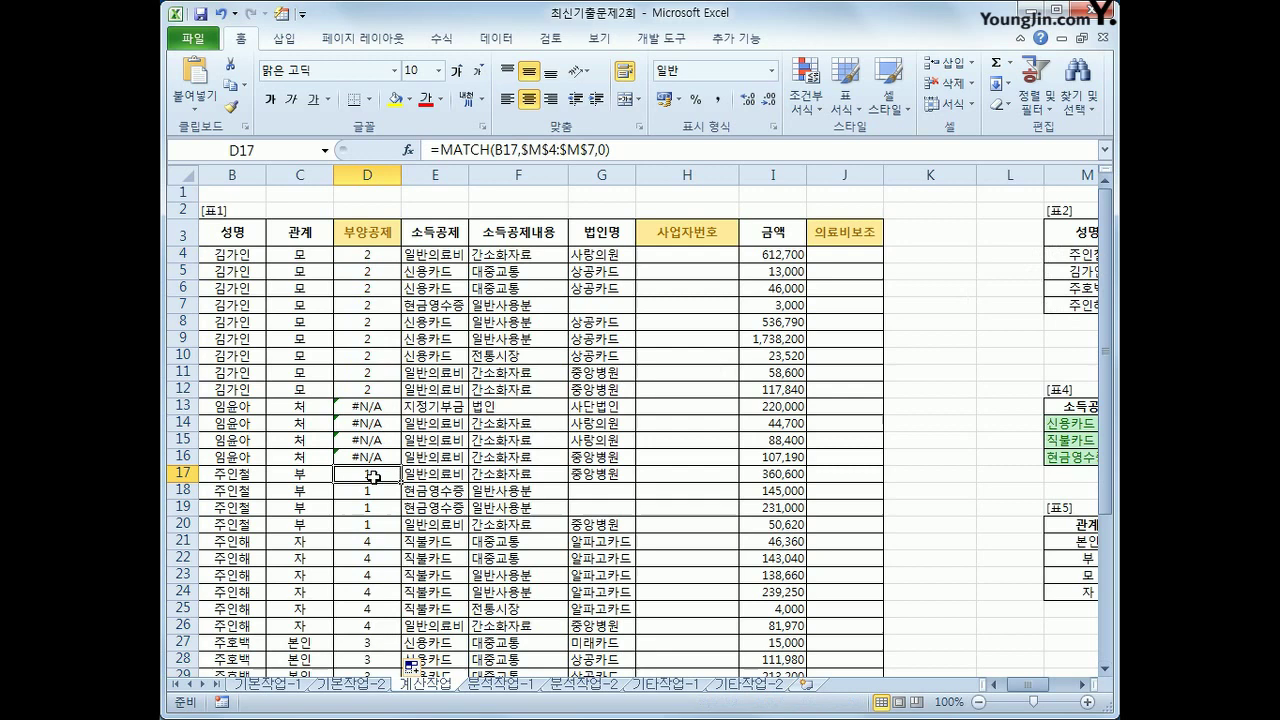
{"action": "left_click", "coordinate": [368, 355]}
{"action": "scroll", "coordinate": [398, 448], "scroll_direction": "down", "scroll_amount": 1}
{"action": "left_click", "coordinate": [383, 617]}
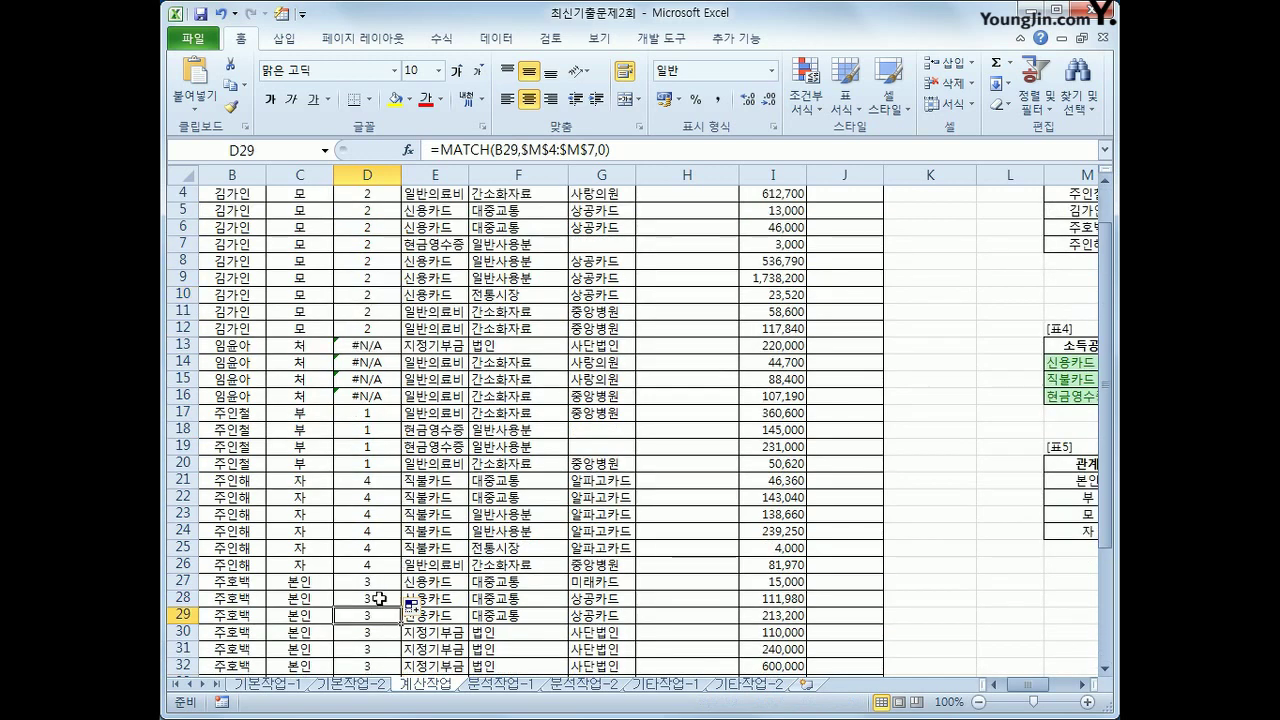
{"action": "left_click", "coordinate": [380, 530]}
{"action": "scroll", "coordinate": [380, 525], "scroll_direction": "up", "scroll_amount": 1}
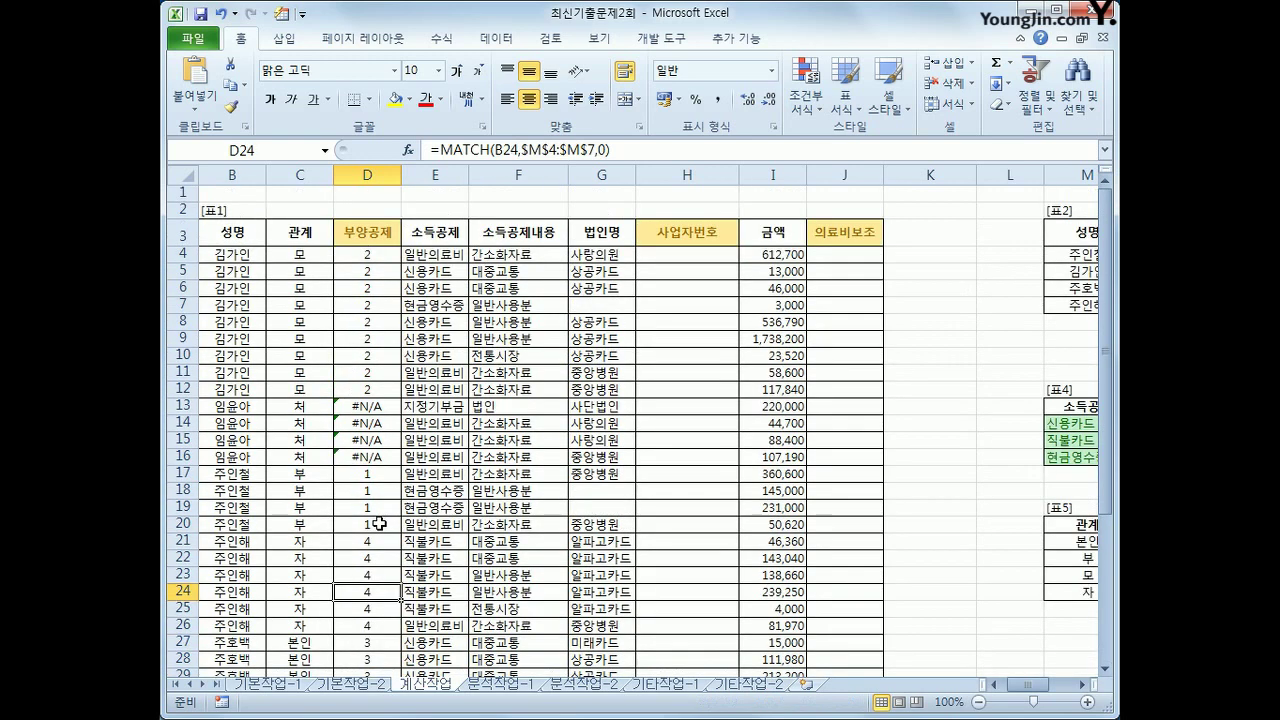
{"action": "left_click", "coordinate": [380, 409]}
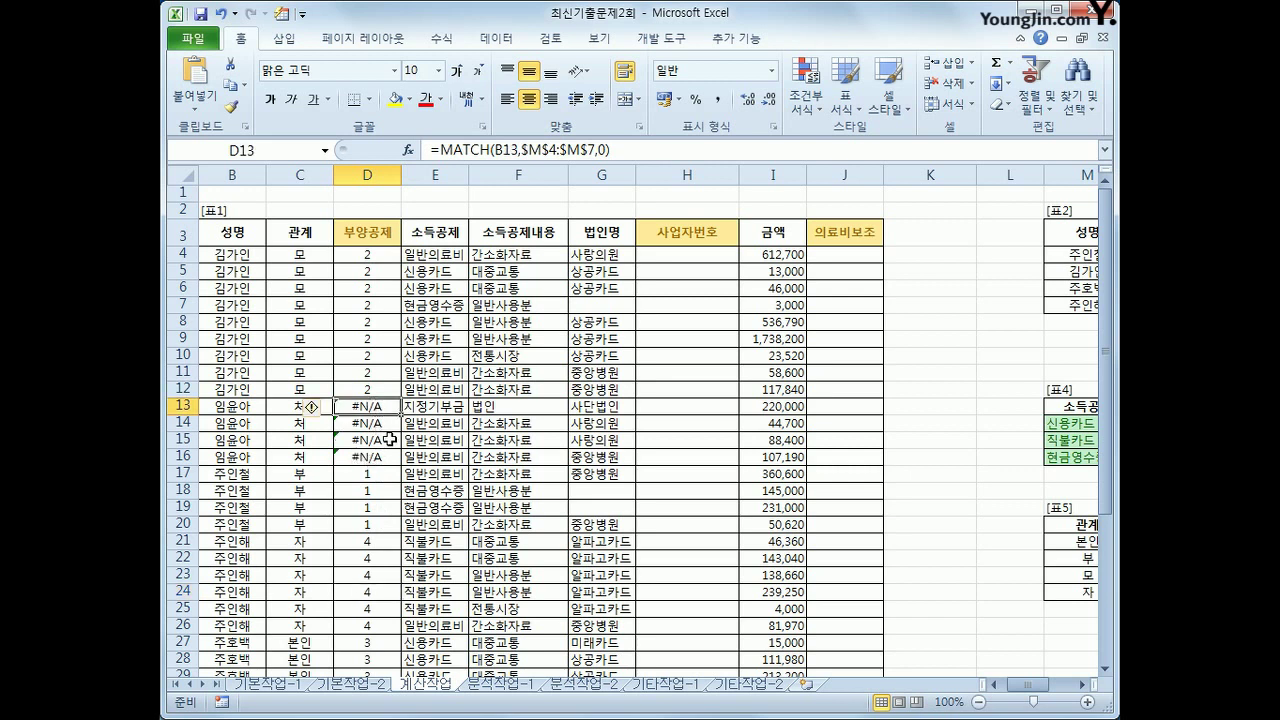
Step: Wrap the D4 formula in ISERROR so it reads =ISERROR(MATCH(B4,$M$4:$M$7,0))
{"action": "left_click", "coordinate": [382, 256]}
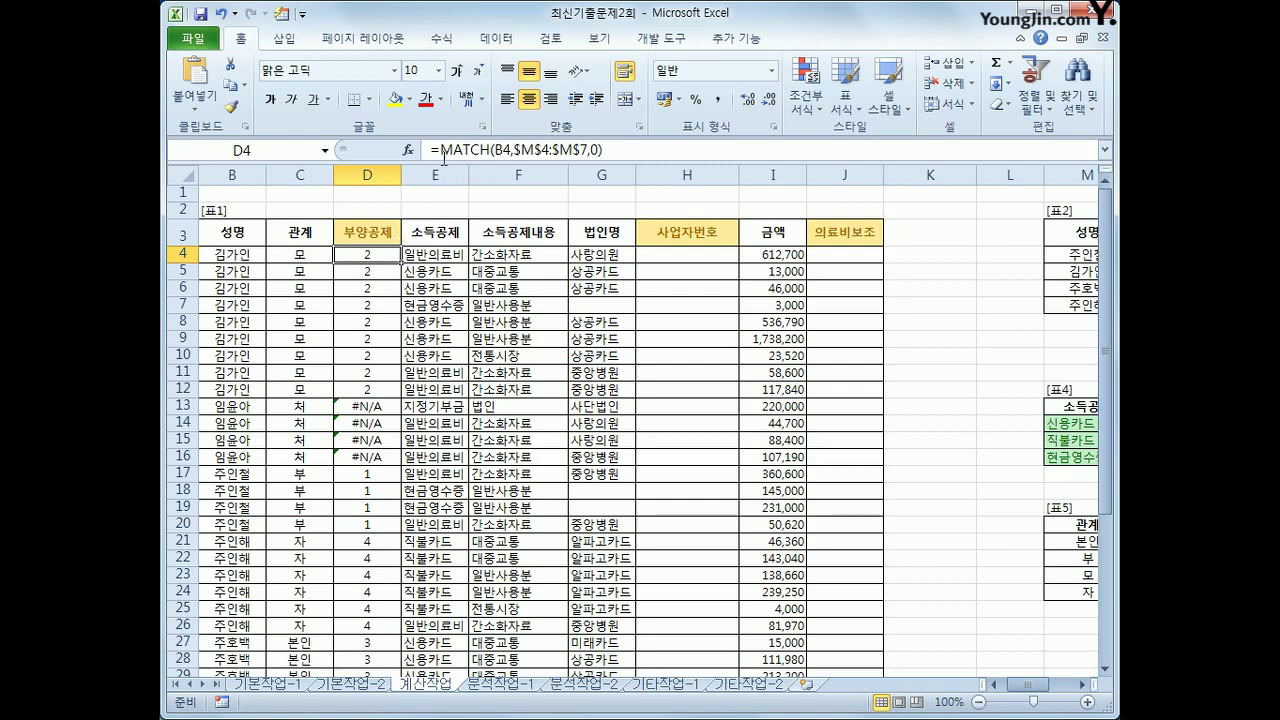
{"action": "left_click", "coordinate": [444, 152]}
{"action": "type", "text": "is"}
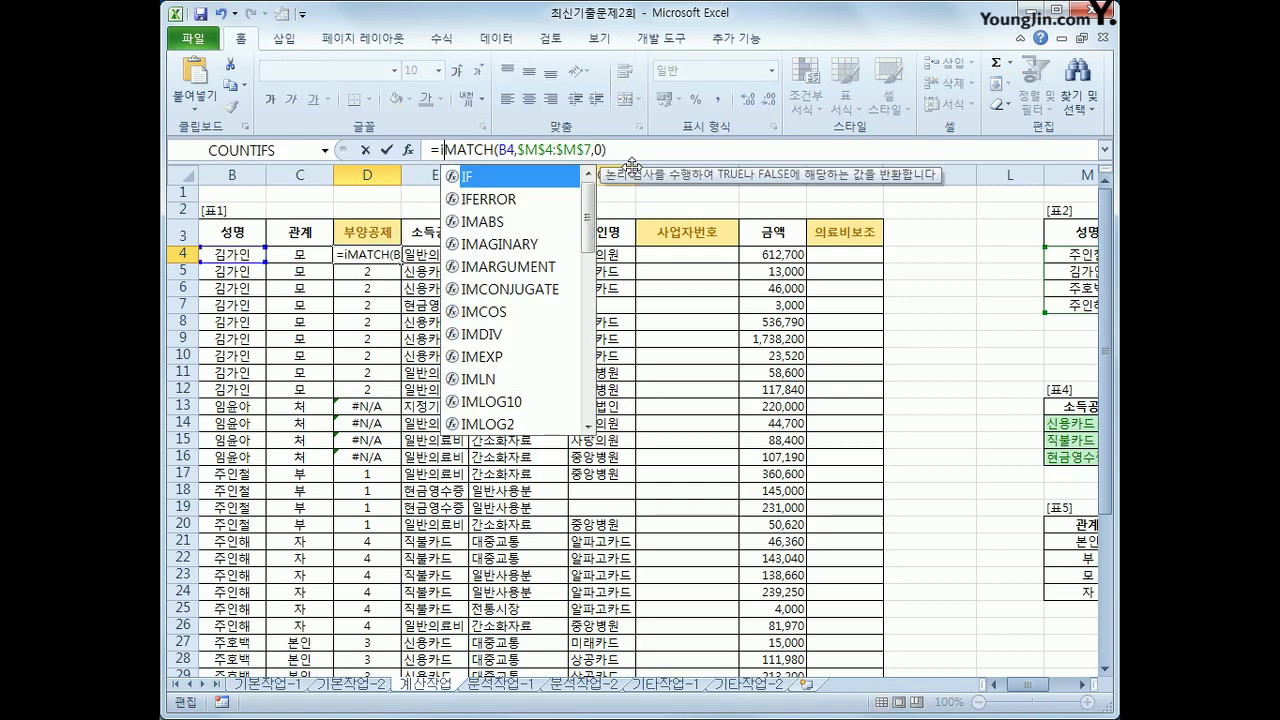
{"action": "type", "text": "e"}
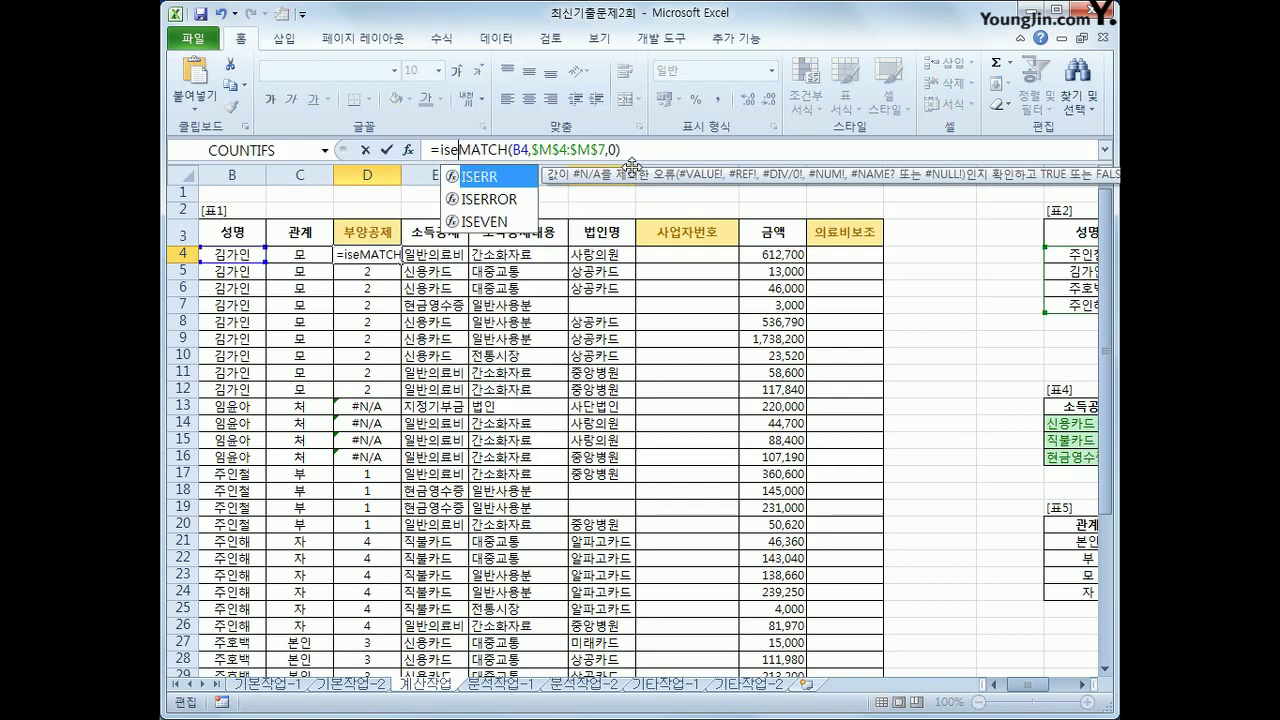
{"action": "key", "text": "Down"}
{"action": "key", "text": "Tab"}
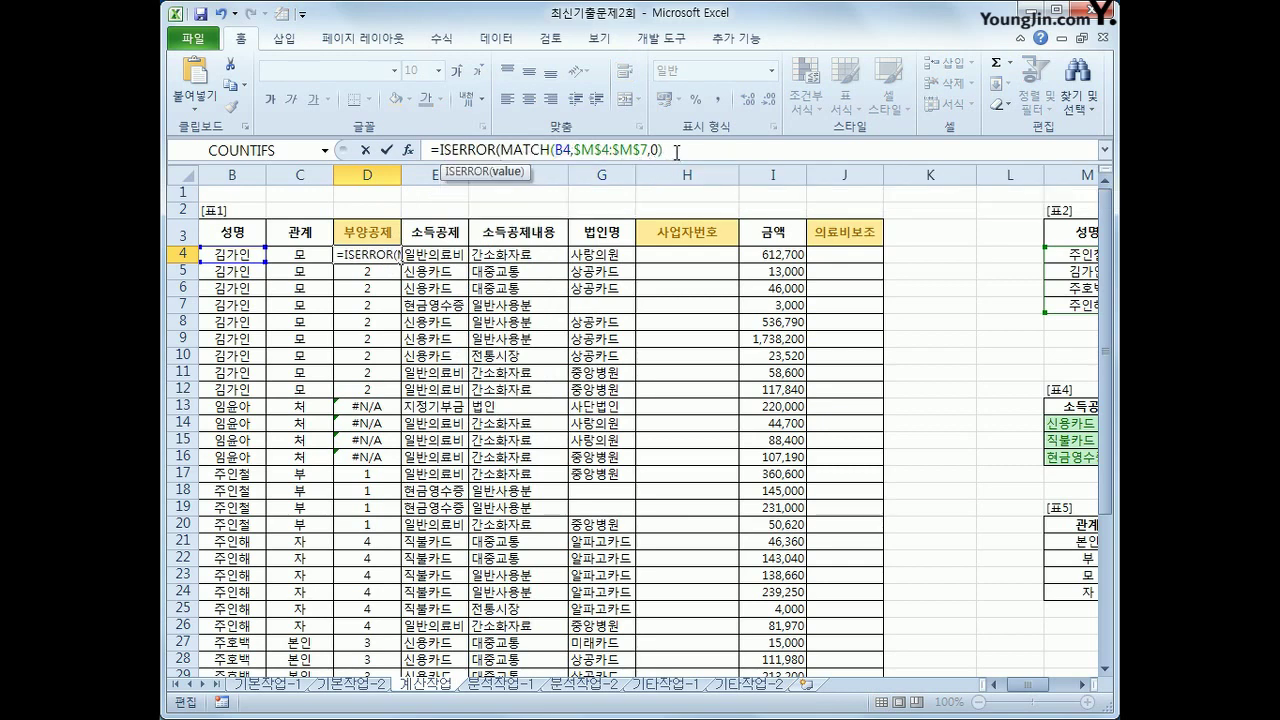
{"action": "left_click", "coordinate": [677, 151]}
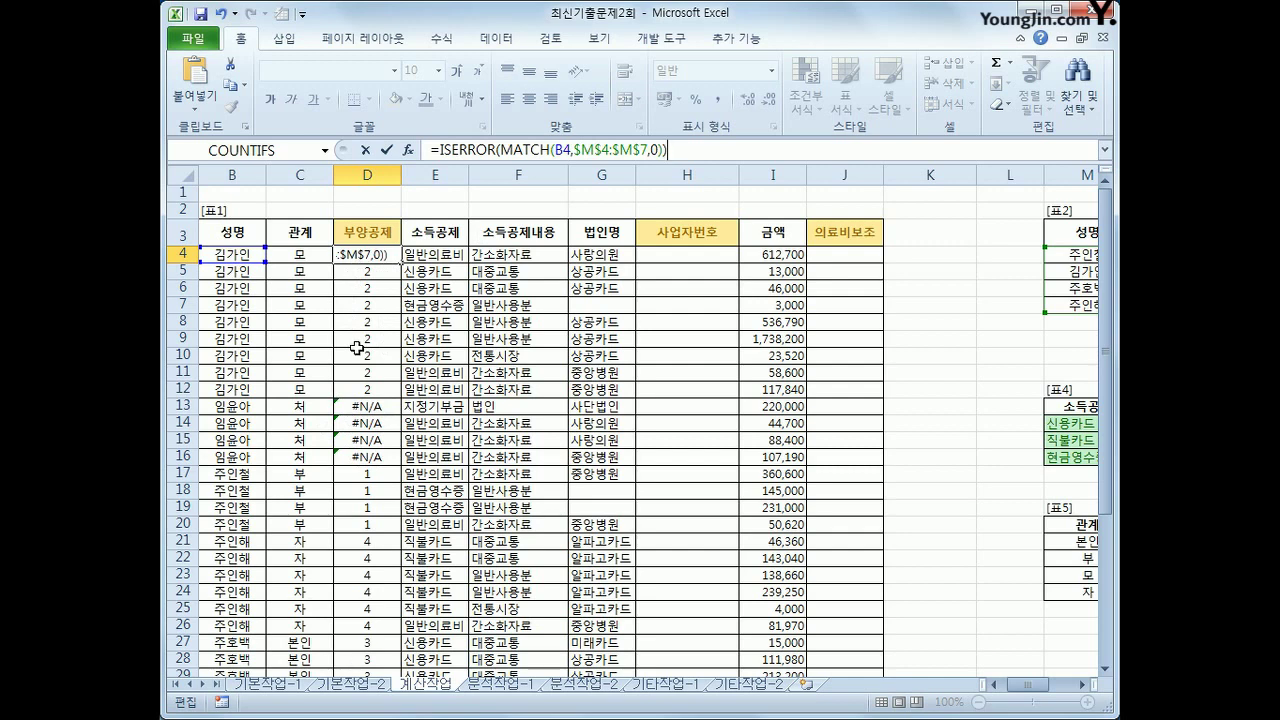
{"action": "key", "text": "Return"}
Step: Fill the ISERROR formula down the 부양공제 column and compare the results in D13:D16 with those in D11 and D12
{"action": "left_click", "coordinate": [390, 256]}
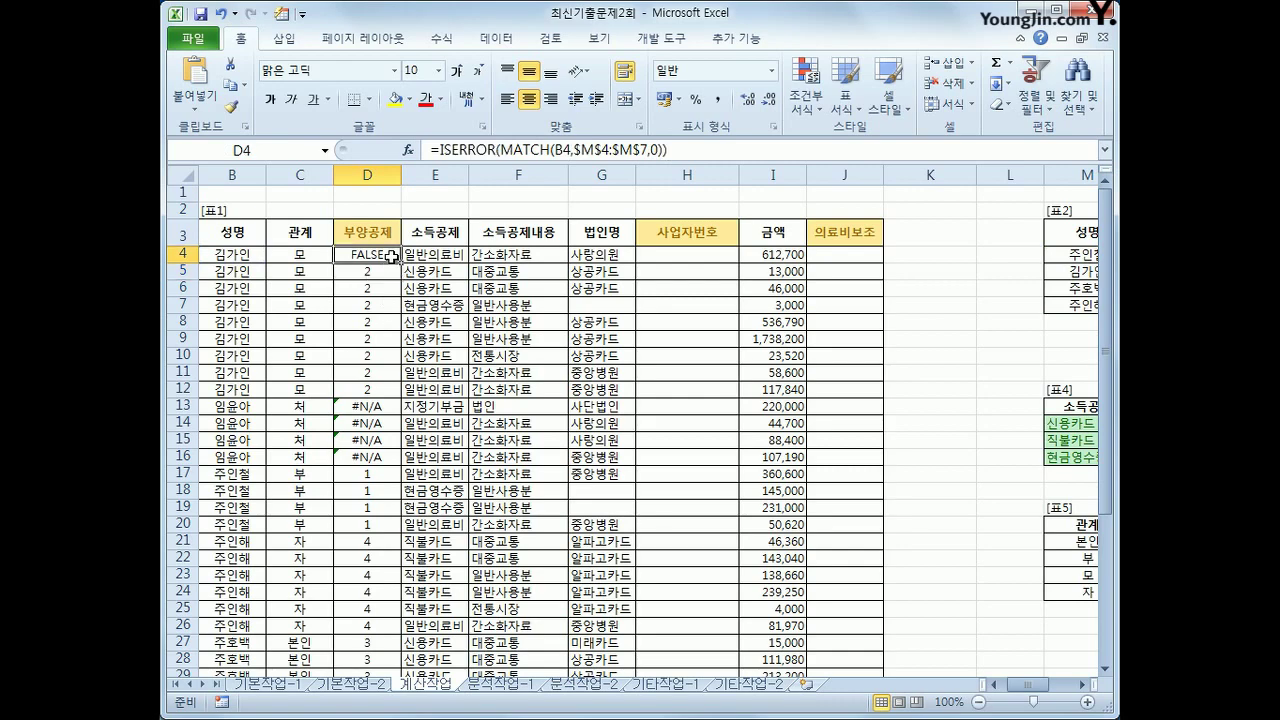
{"action": "left_click_drag", "start_coordinate": [401, 263], "coordinate": [383, 650]}
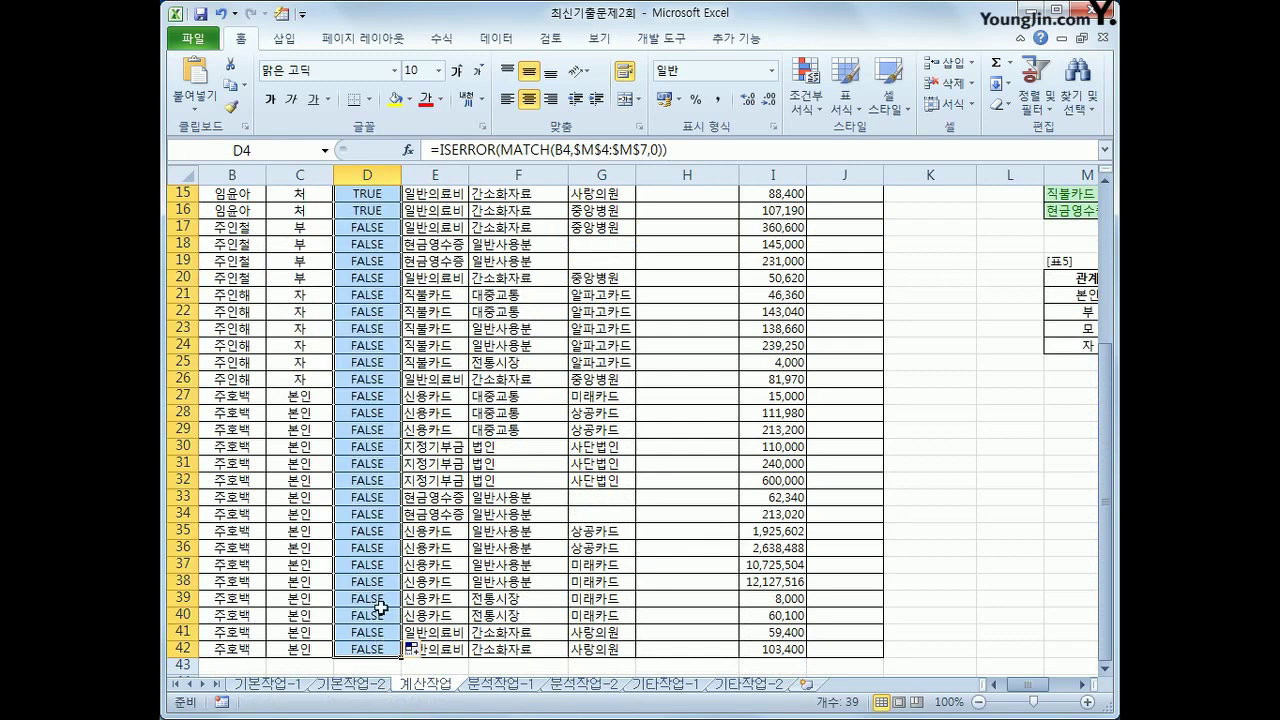
{"action": "scroll", "coordinate": [375, 450], "scroll_direction": "up", "scroll_amount": 4}
{"action": "left_click_drag", "start_coordinate": [368, 372], "coordinate": [377, 424]}
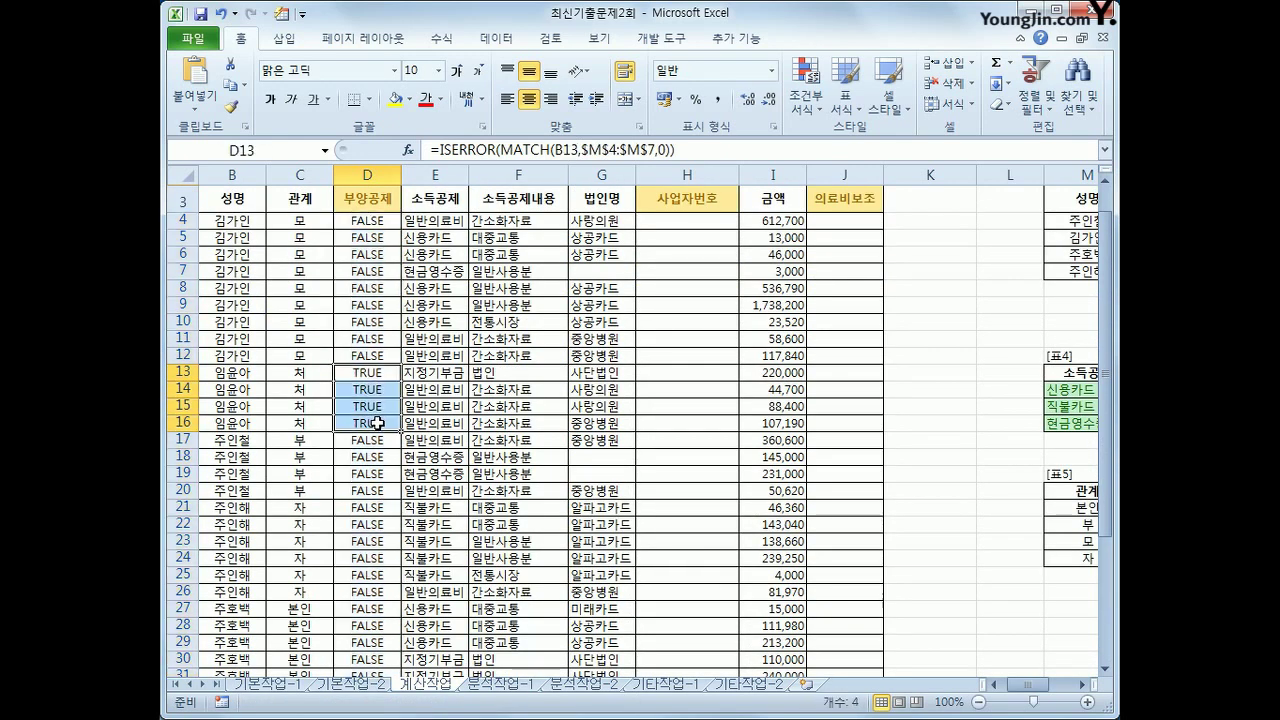
{"action": "left_click", "coordinate": [385, 343]}
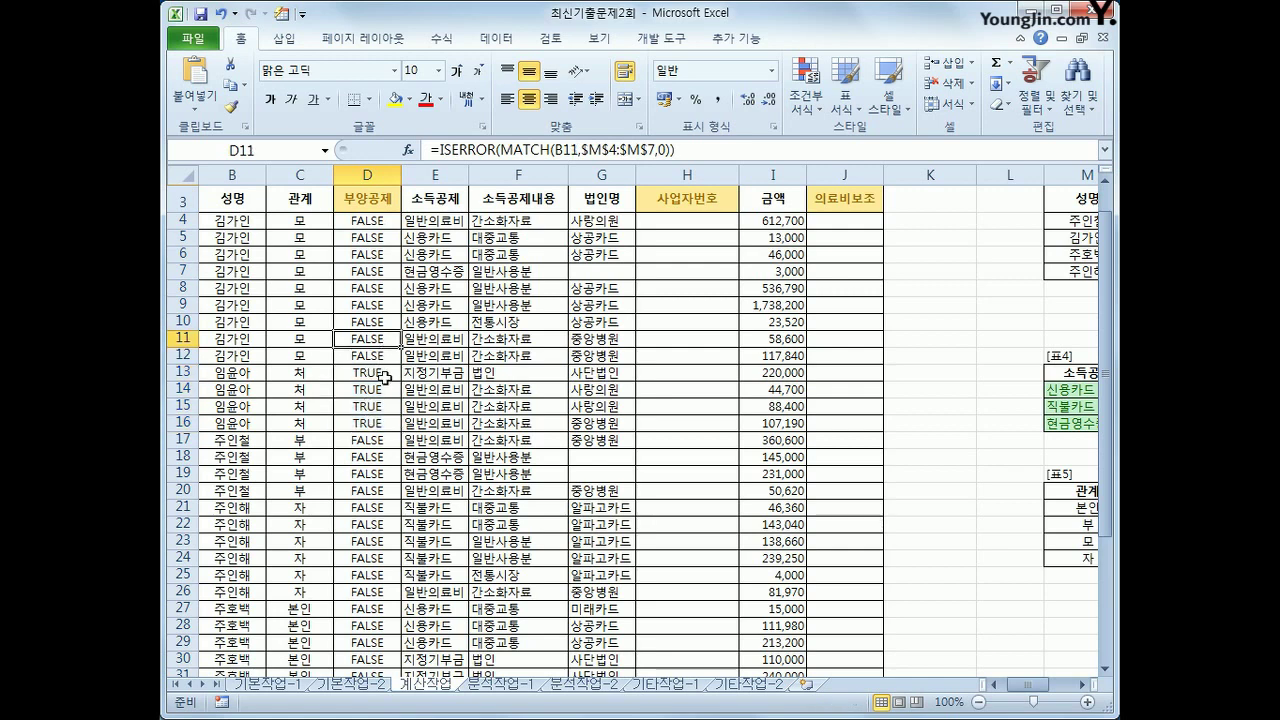
{"action": "left_click", "coordinate": [384, 374]}
{"action": "left_click", "coordinate": [386, 352]}
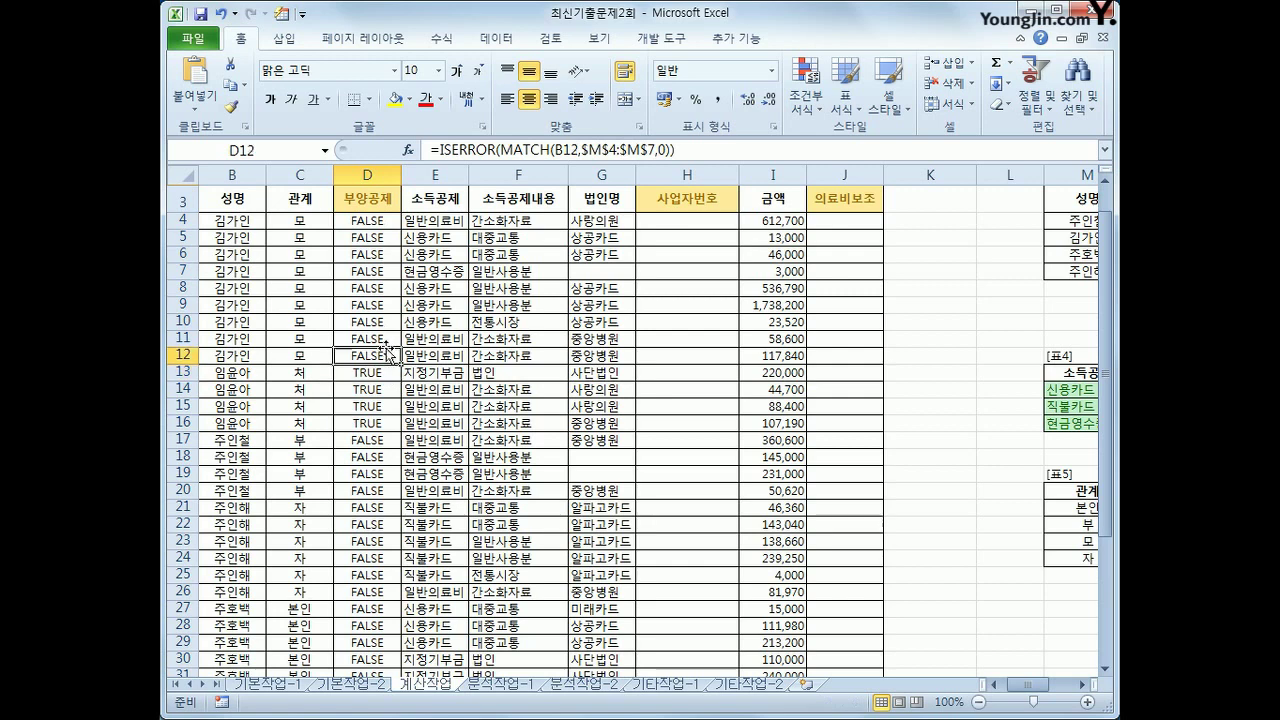
Step: Wrap the D4 formula in IF so it reads =IF(ISERROR(MATCH(B4,$M$4:$M$7,0)),"아니오","예")
{"action": "left_click", "coordinate": [383, 223]}
{"action": "scroll", "coordinate": [383, 223], "scroll_direction": "up", "scroll_amount": 1}
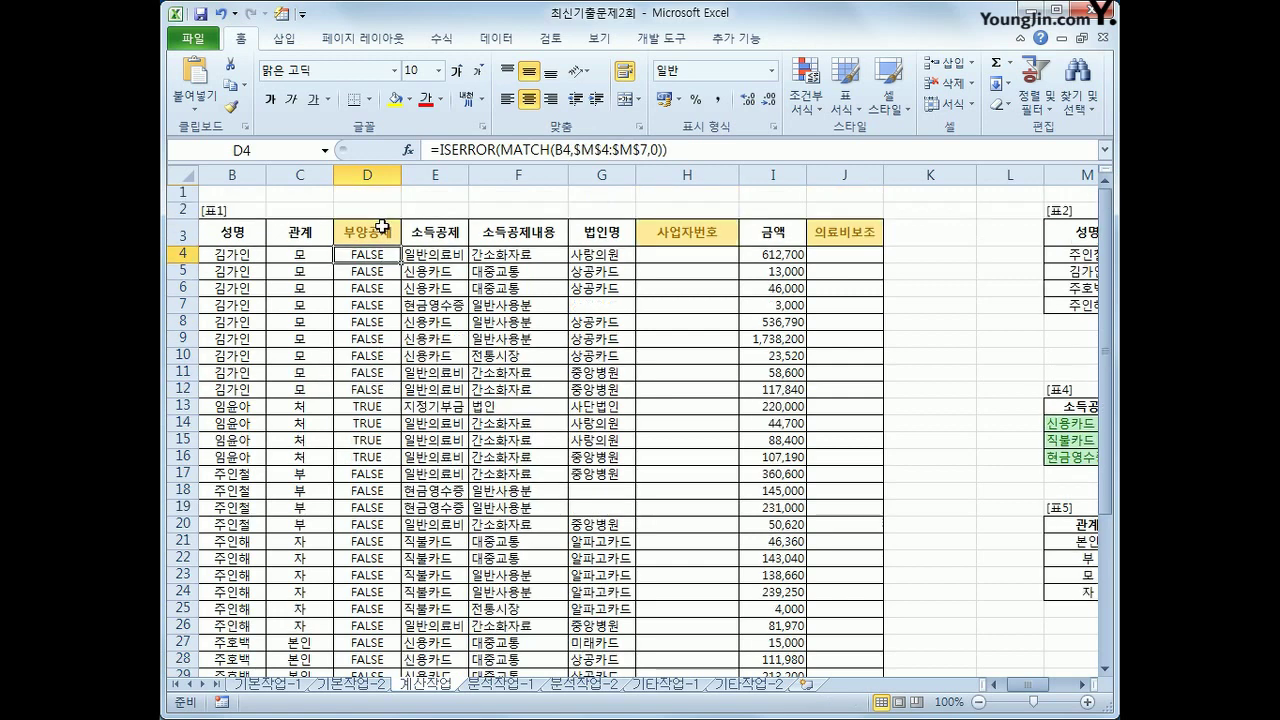
{"action": "left_click", "coordinate": [437, 149]}
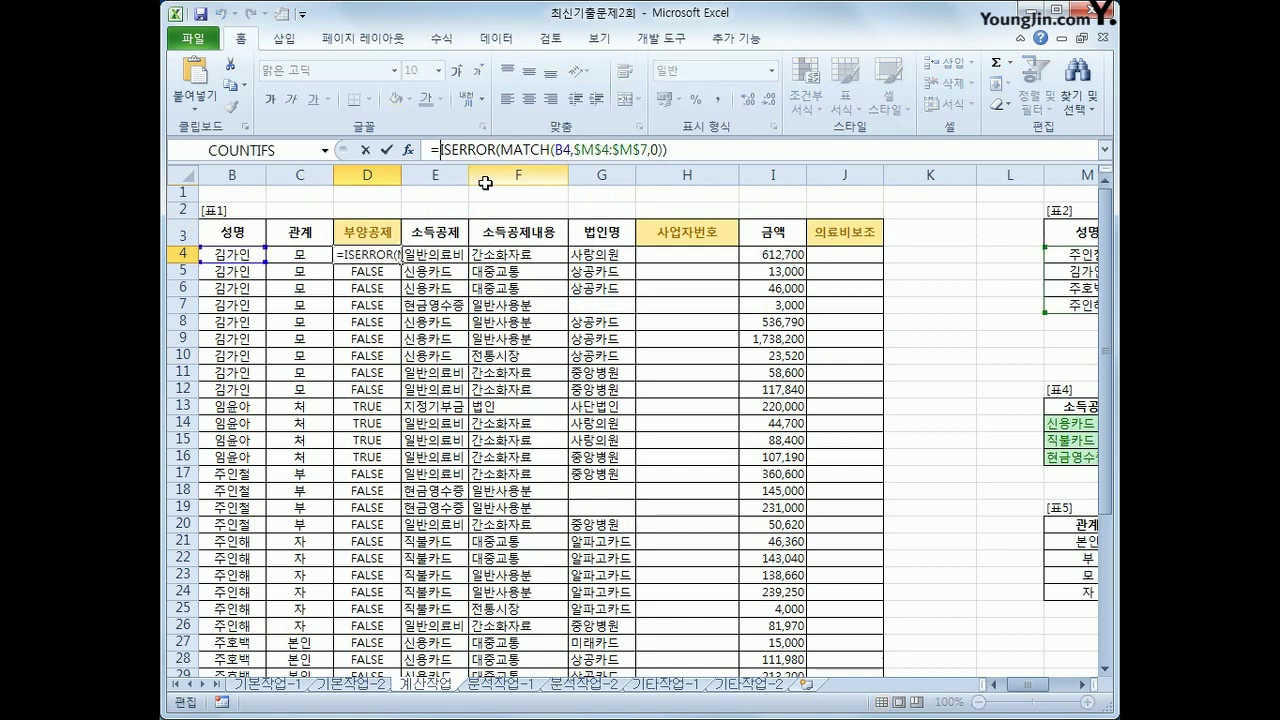
{"action": "type", "text": "if("}
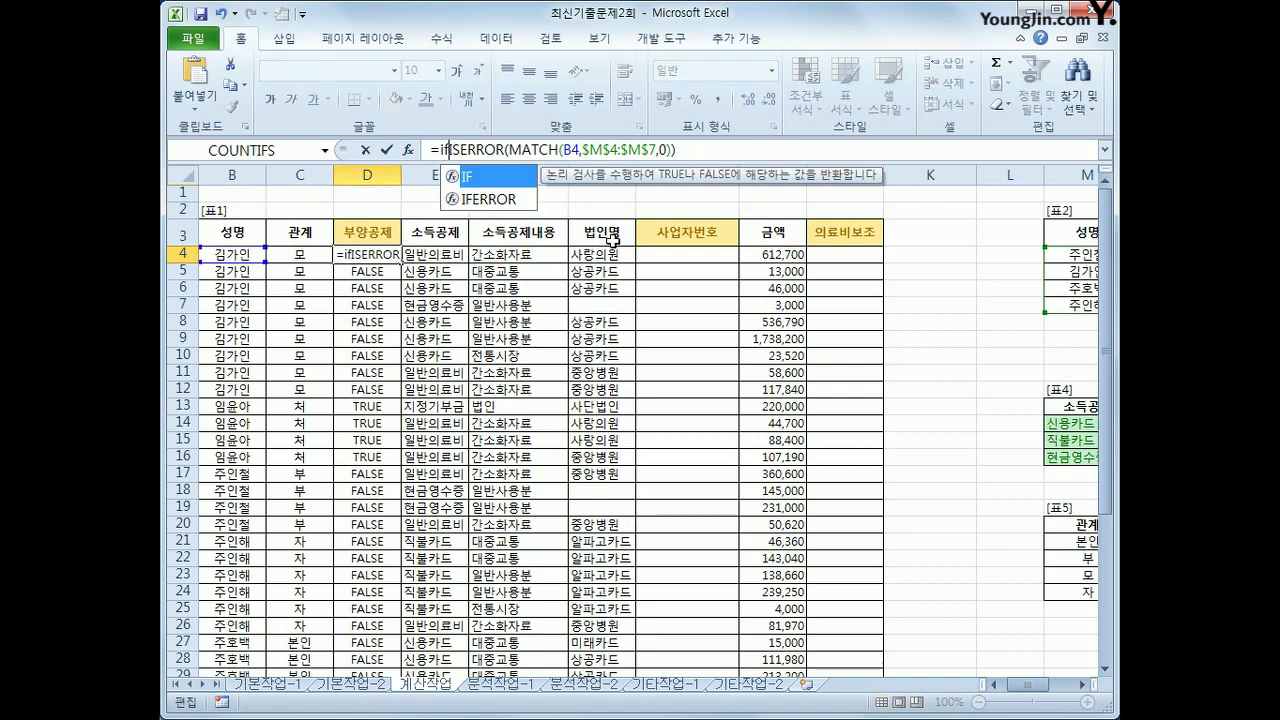
{"action": "left_click", "coordinate": [703, 150]}
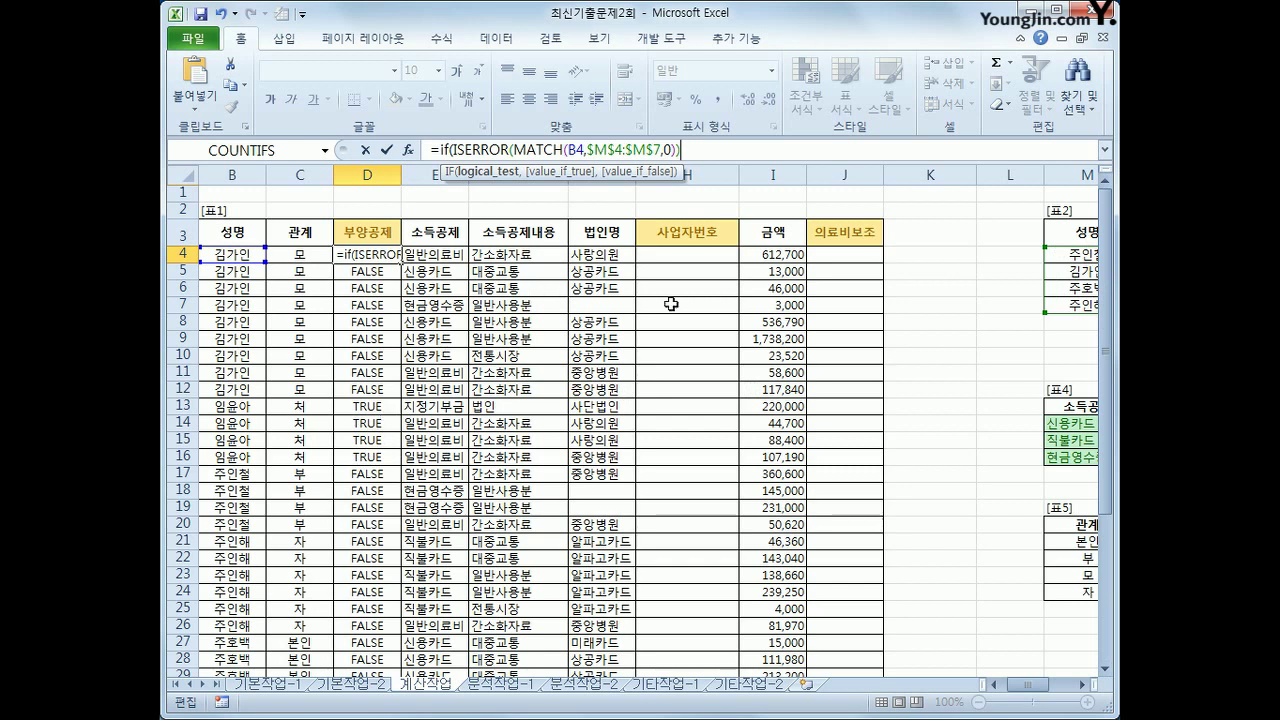
{"action": "type", "text": ",\""}
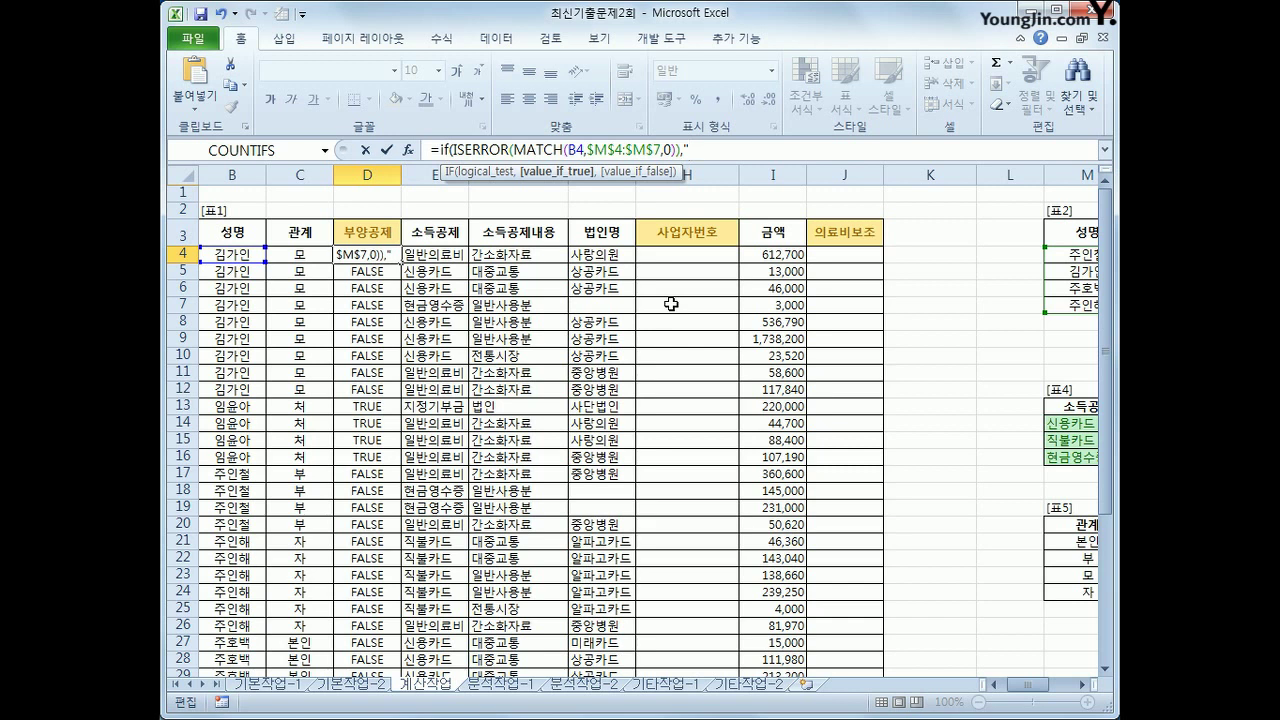
{"action": "type", "text": "아니오\""}
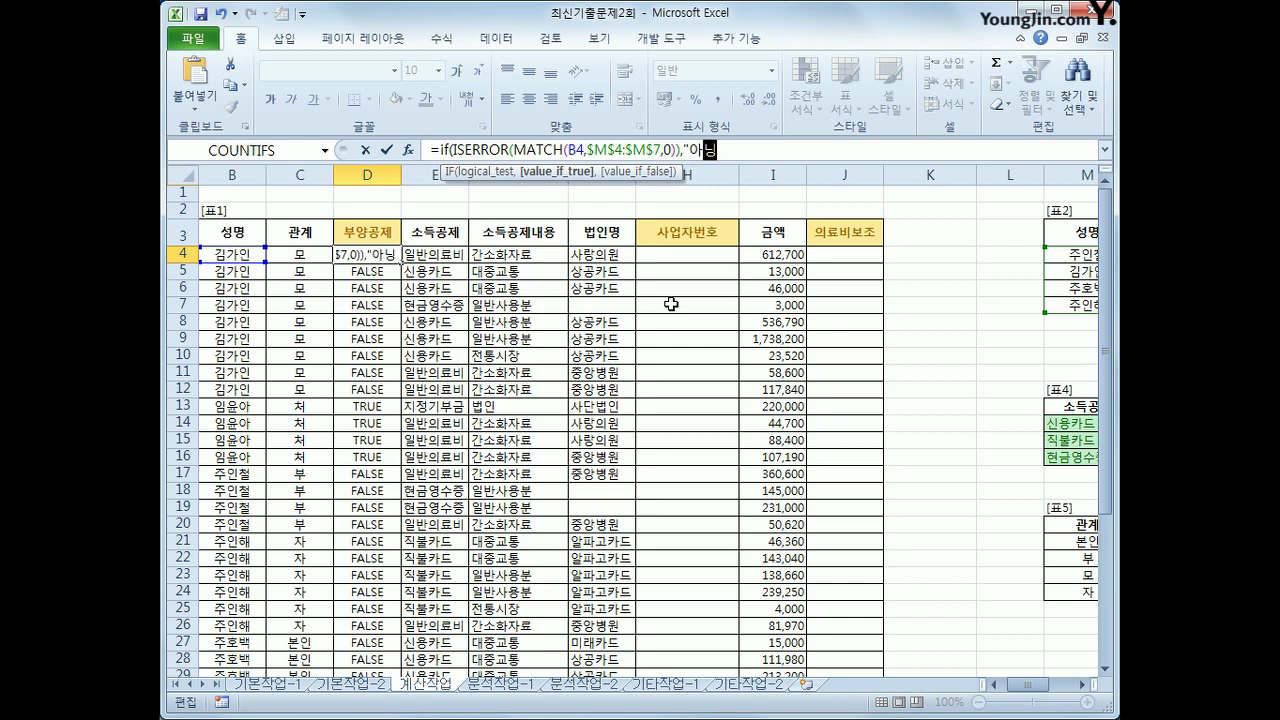
{"action": "type", "text": ",\""}
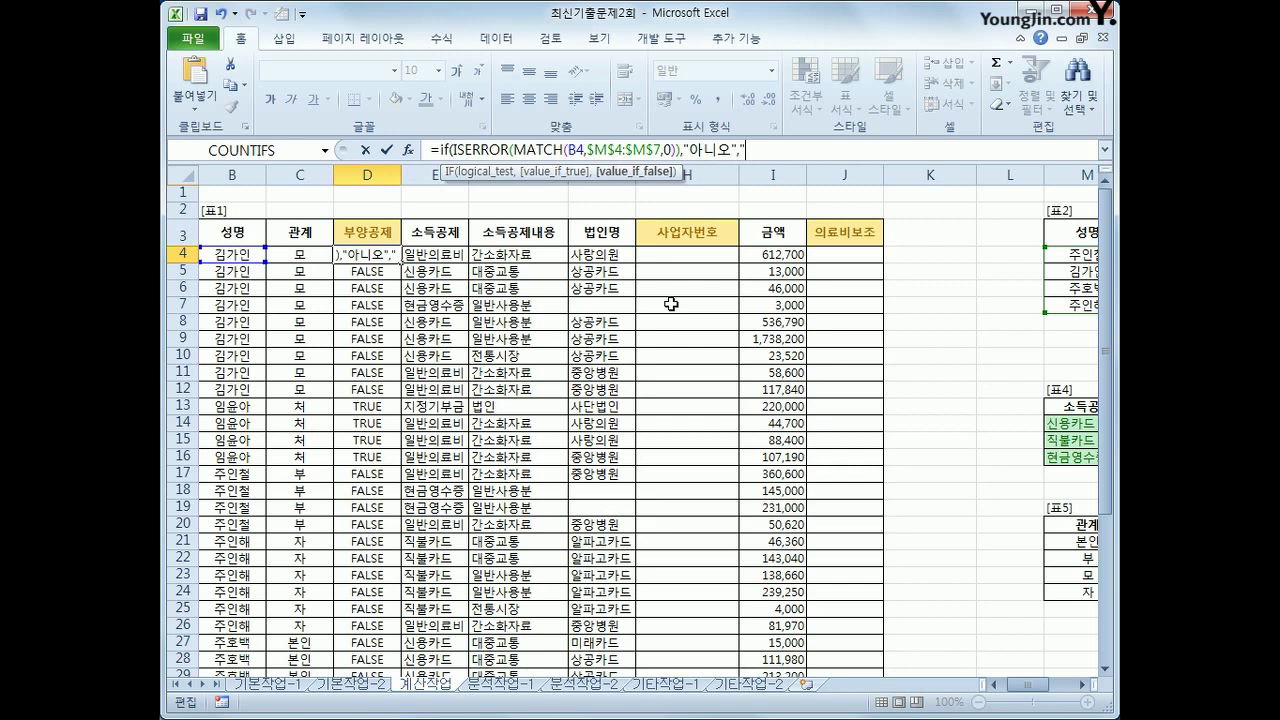
{"action": "type", "text": "예\")"}
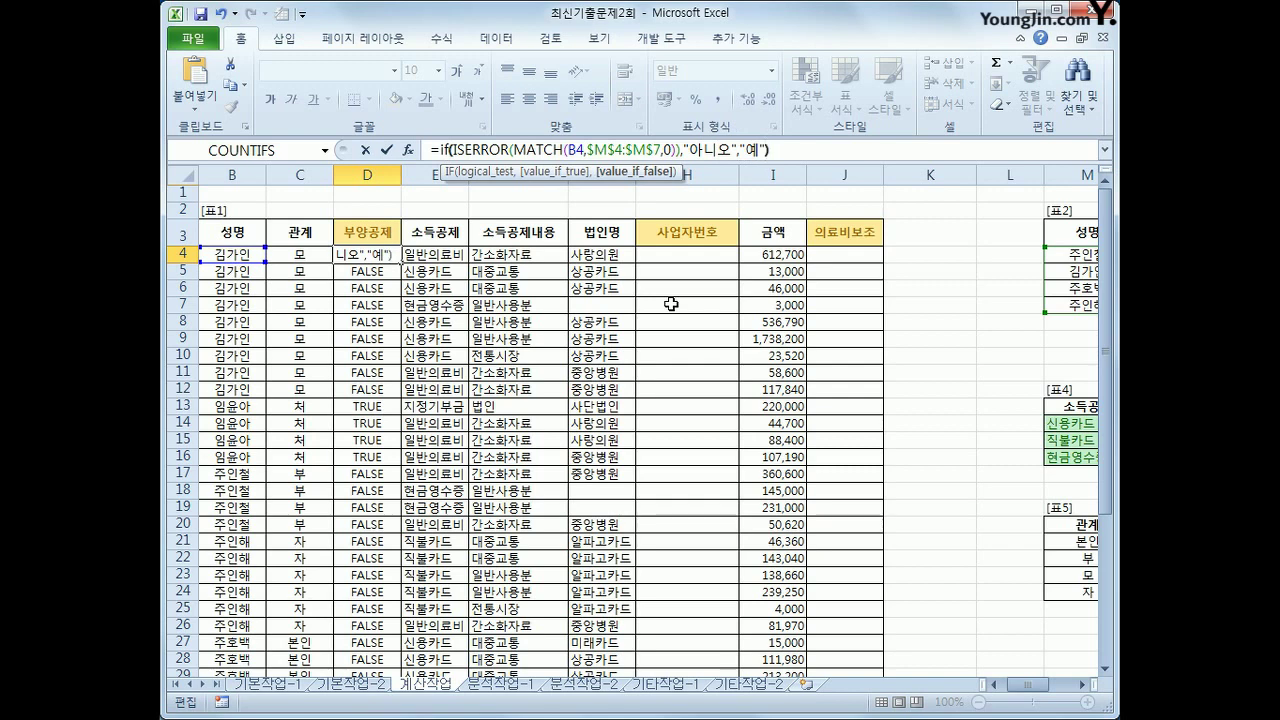
{"action": "key", "text": "Return"}
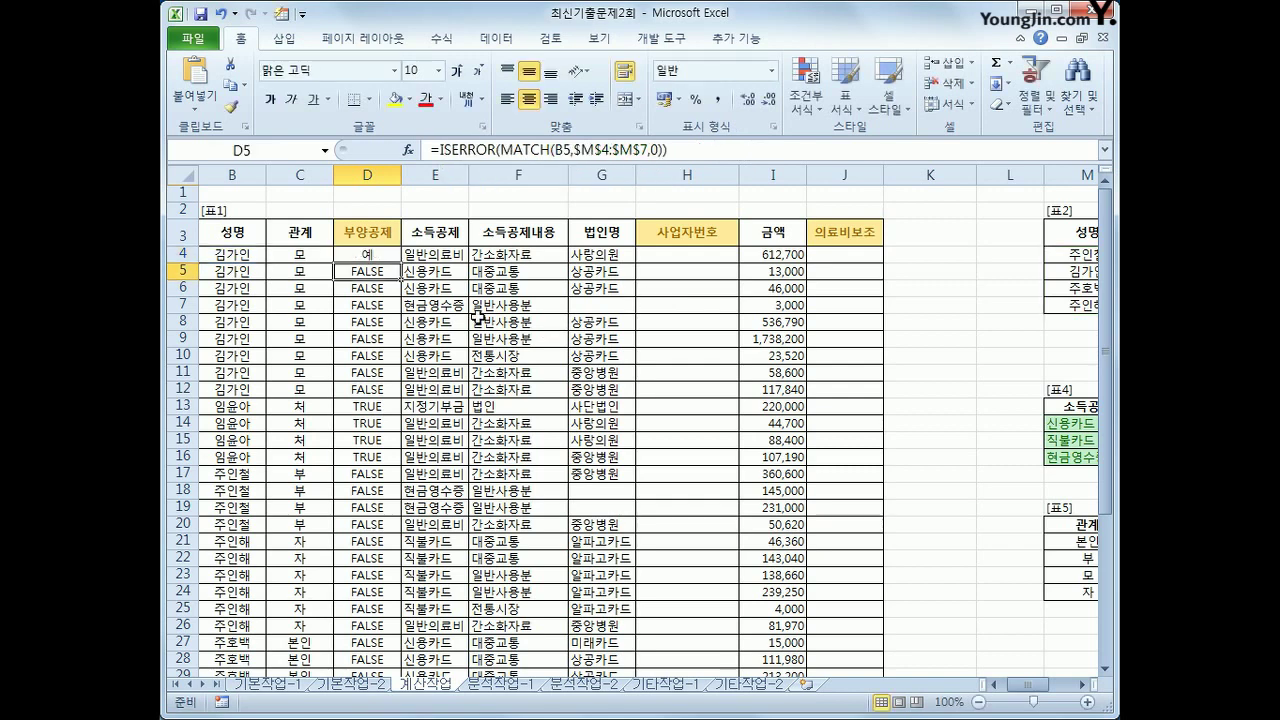
Step: Fill the IF formula from D4 down the whole 부양공제 column and check the formula in D4
{"action": "left_click", "coordinate": [398, 254]}
{"action": "left_click_drag", "start_coordinate": [400, 262], "coordinate": [386, 652]}
{"action": "scroll", "coordinate": [360, 440], "scroll_direction": "up", "scroll_amount": 5}
{"action": "left_click", "coordinate": [343, 261]}
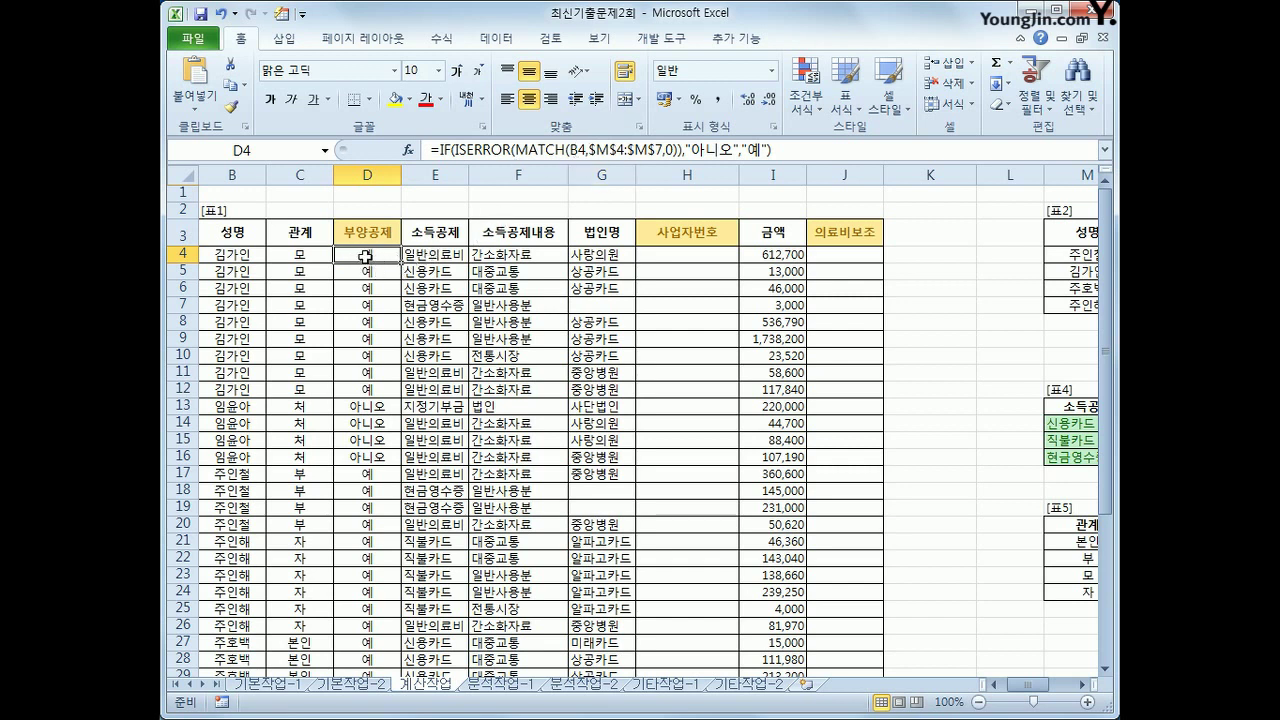
Step: Examine the empty 사업자번호 column of 표1 and the 법인명 and 사업자번호 lookup data of 표3 in P3:Q9
{"action": "left_click", "coordinate": [690, 254]}
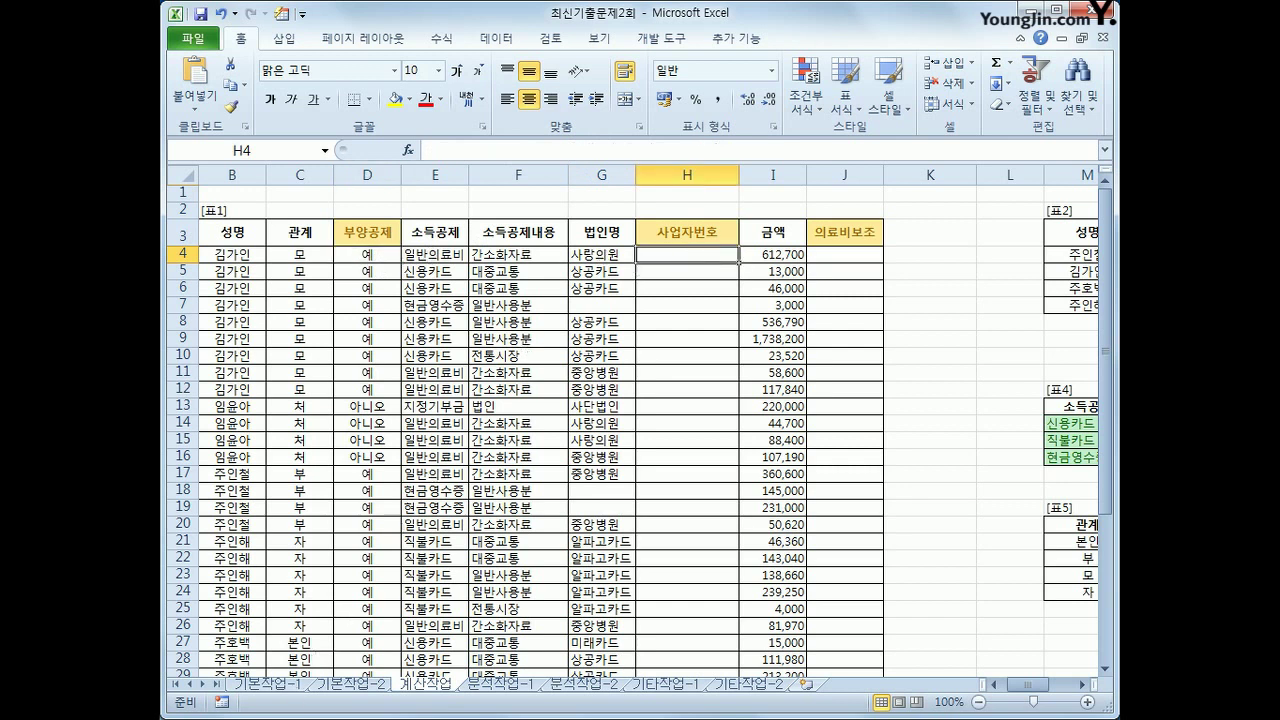
{"action": "scroll", "coordinate": [749, 258], "scroll_direction": "left", "scroll_amount": 1}
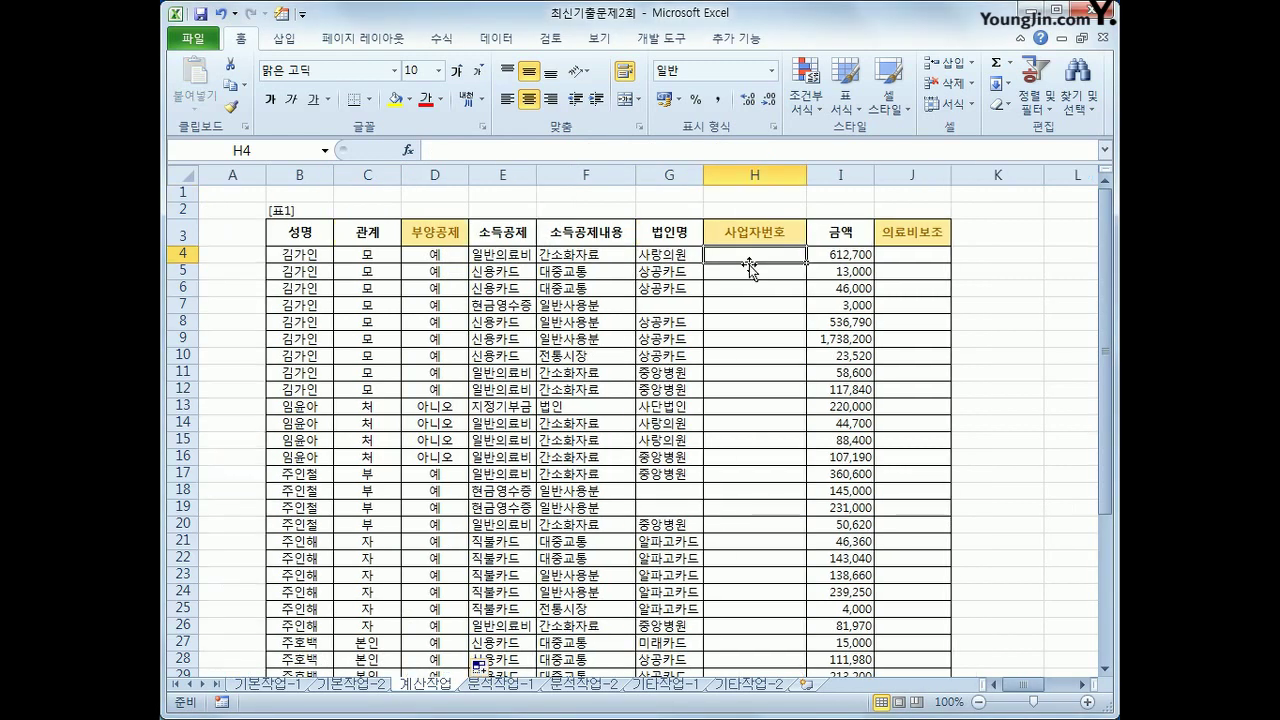
{"action": "scroll", "coordinate": [749, 280], "scroll_direction": "down", "scroll_amount": 3}
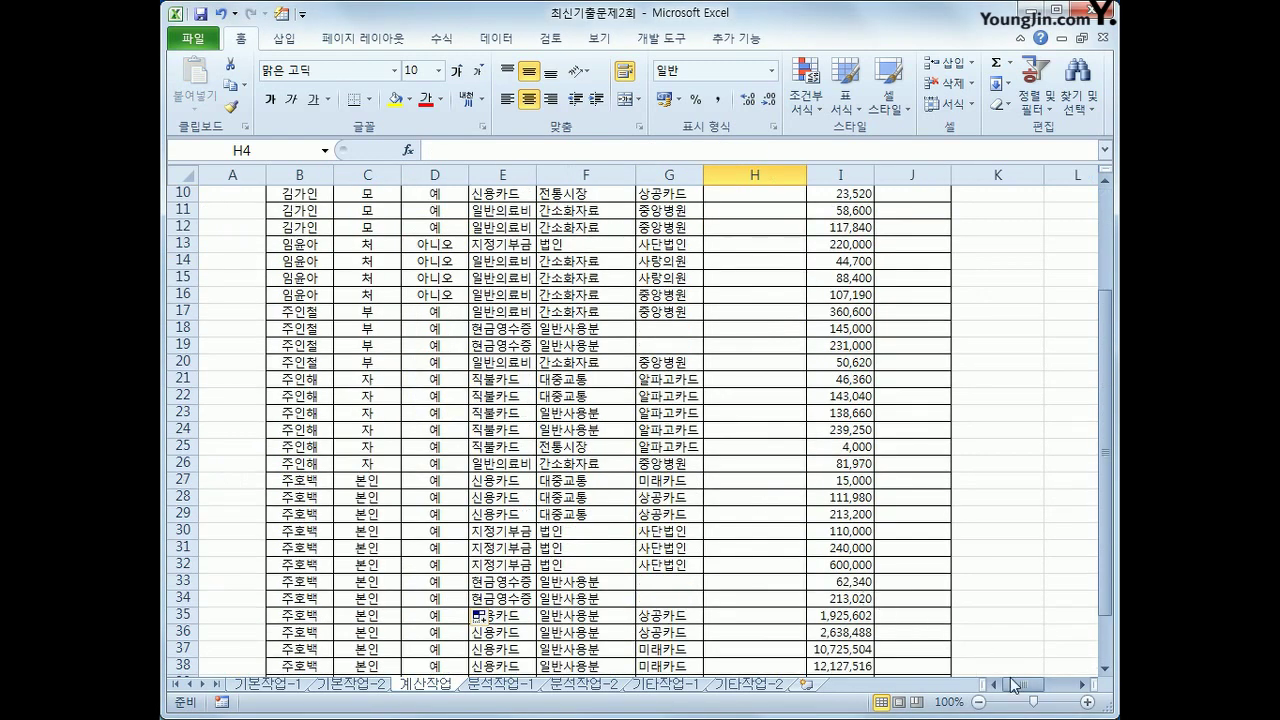
{"action": "left_click_drag", "start_coordinate": [1016, 686], "coordinate": [1040, 688]}
{"action": "scroll", "coordinate": [806, 412], "scroll_direction": "up", "scroll_amount": 3}
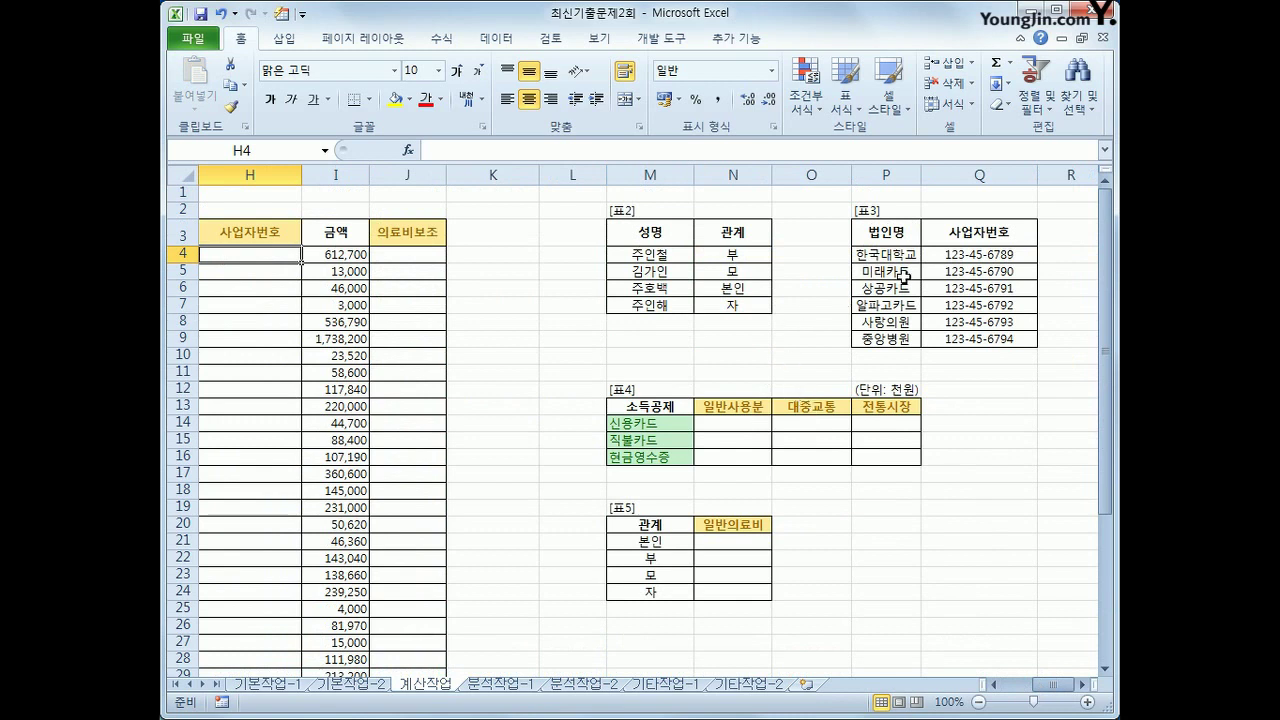
{"action": "left_click", "coordinate": [889, 232]}
{"action": "left_click_drag", "start_coordinate": [889, 232], "coordinate": [952, 348]}
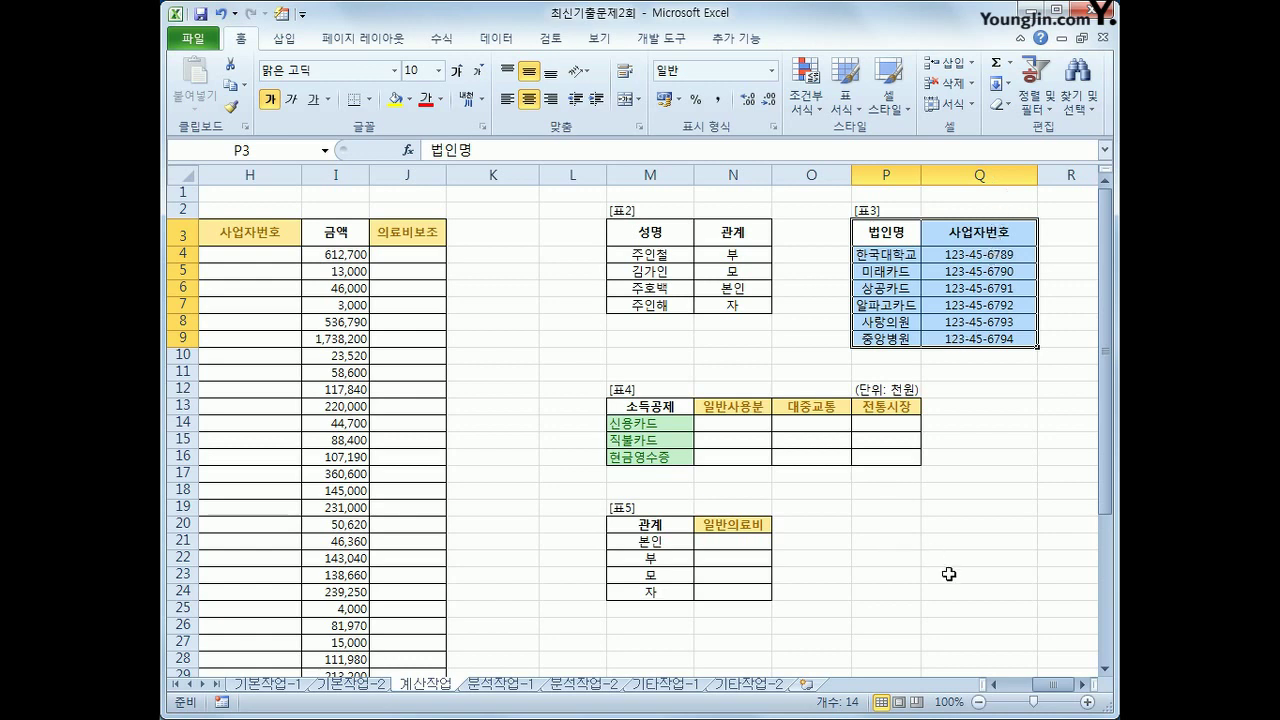
Step: Start a VLOOKUP formula in H4 of the 사업자번호 column with the 법인명 cell G4 as the lookup value
{"action": "left_click_drag", "start_coordinate": [1060, 686], "coordinate": [1038, 692]}
{"action": "left_click", "coordinate": [637, 258]}
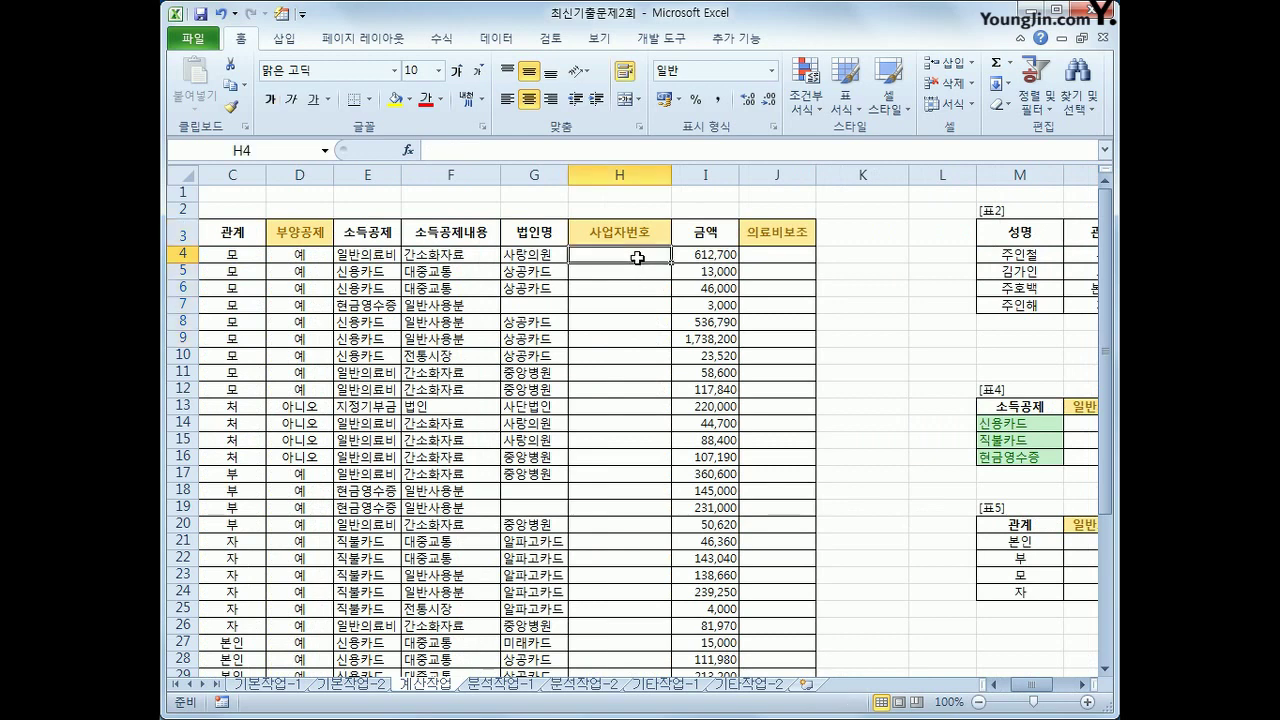
{"action": "type", "text": "=ㅍ"}
{"action": "key", "text": "BackSpace"}
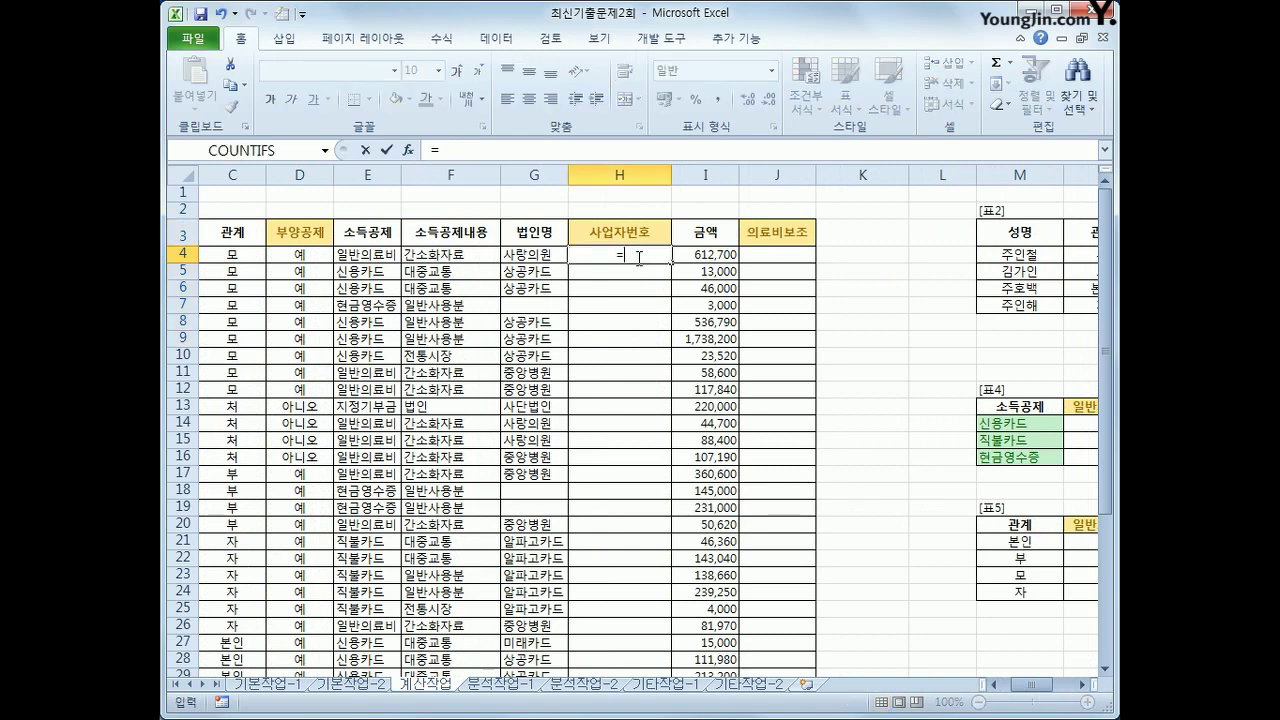
{"action": "type", "text": "vl"}
{"action": "key", "text": "Tab"}
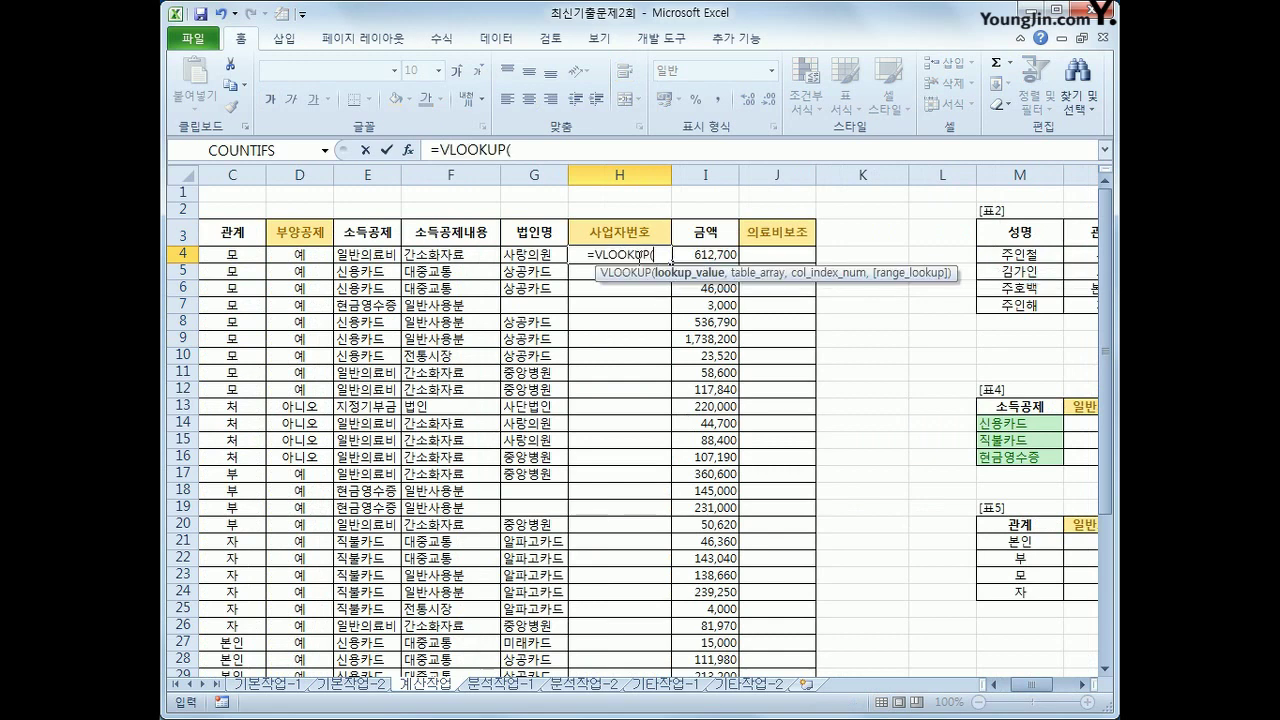
{"action": "left_click", "coordinate": [525, 255]}
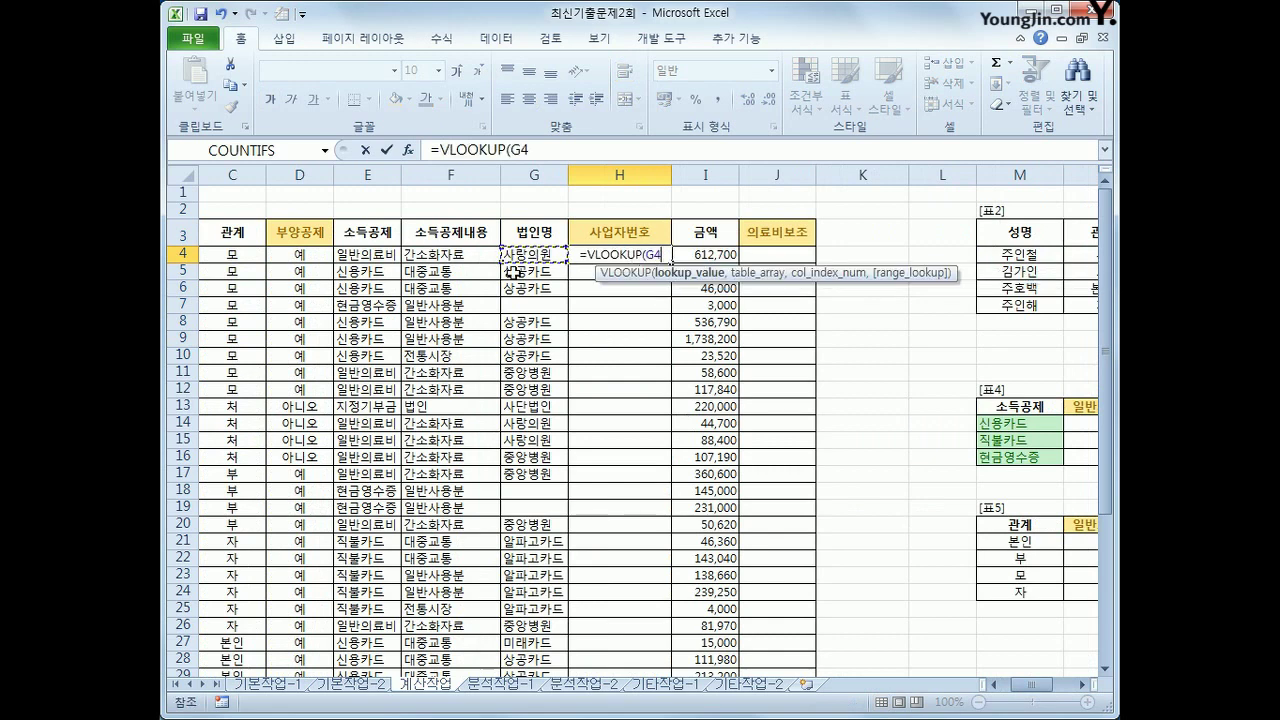
{"action": "type", "text": ","}
Step: Complete the H4 formula as =VLOOKUP(G4,$P$4:$Q$9,2,0), using the 표3 data with absolute references
{"action": "left_click_drag", "start_coordinate": [1025, 686], "coordinate": [1052, 688]}
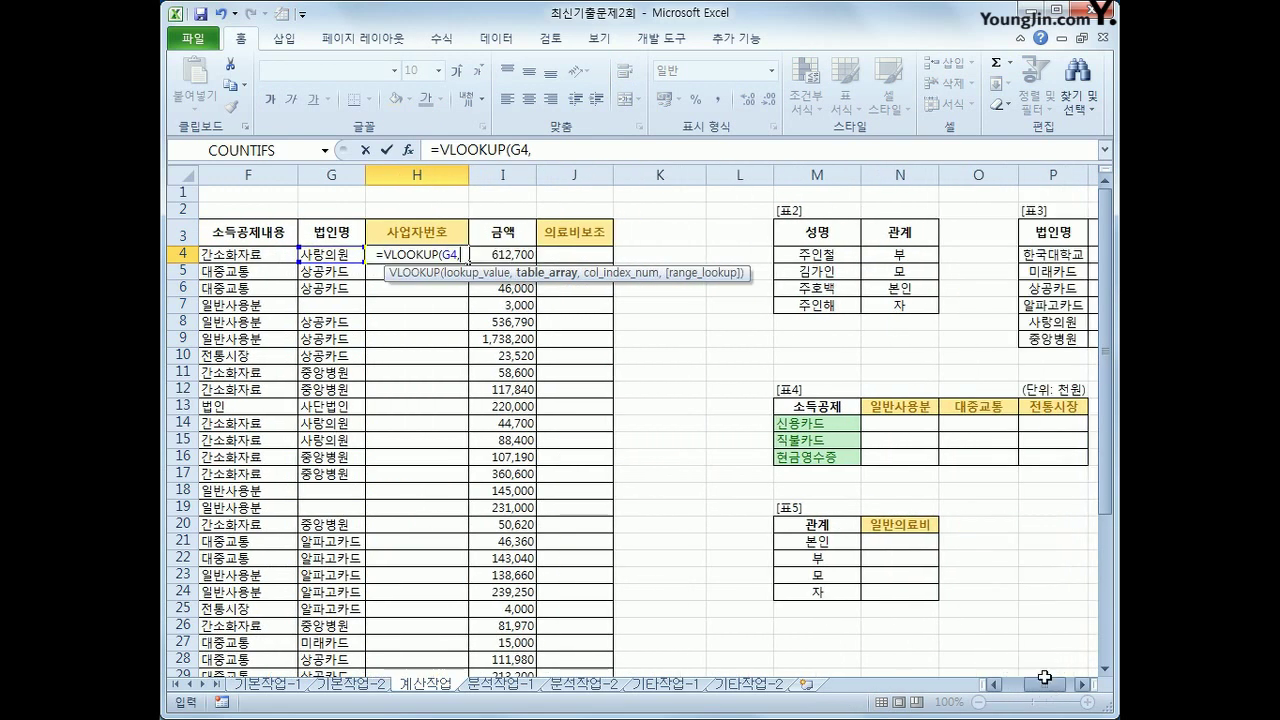
{"action": "left_click_drag", "start_coordinate": [1055, 255], "coordinate": [886, 341]}
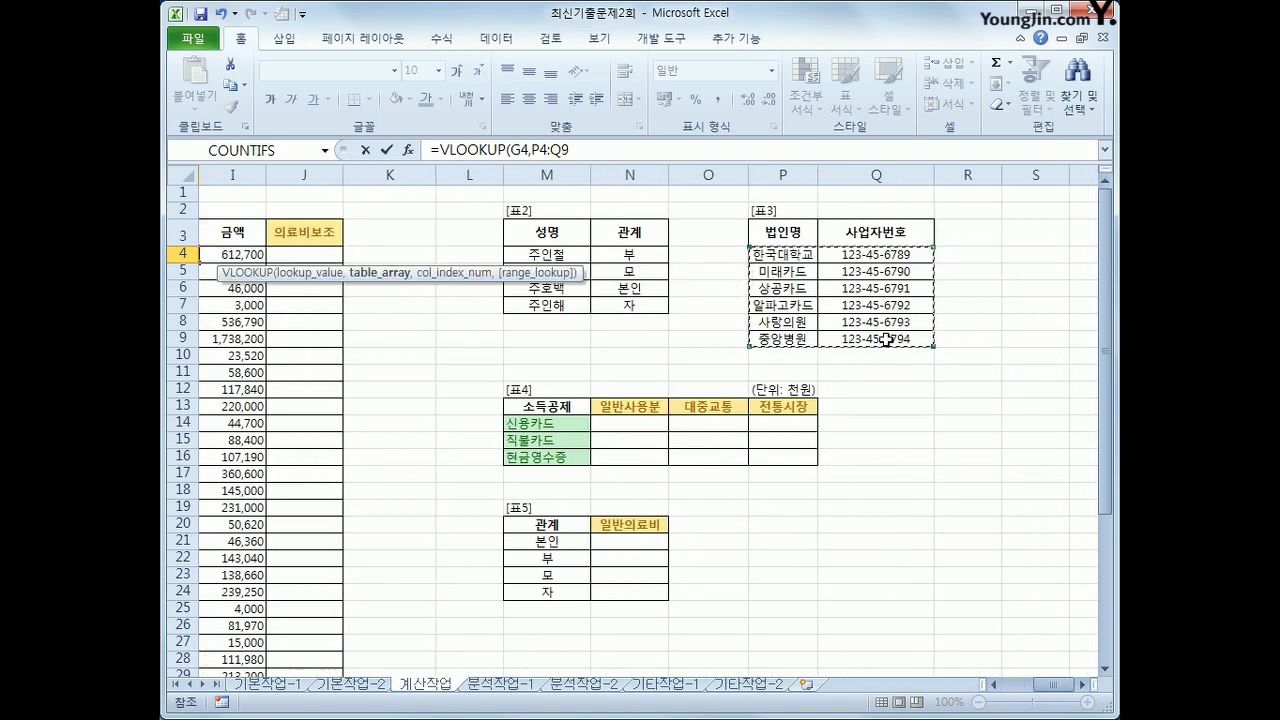
{"action": "key", "text": "F4"}
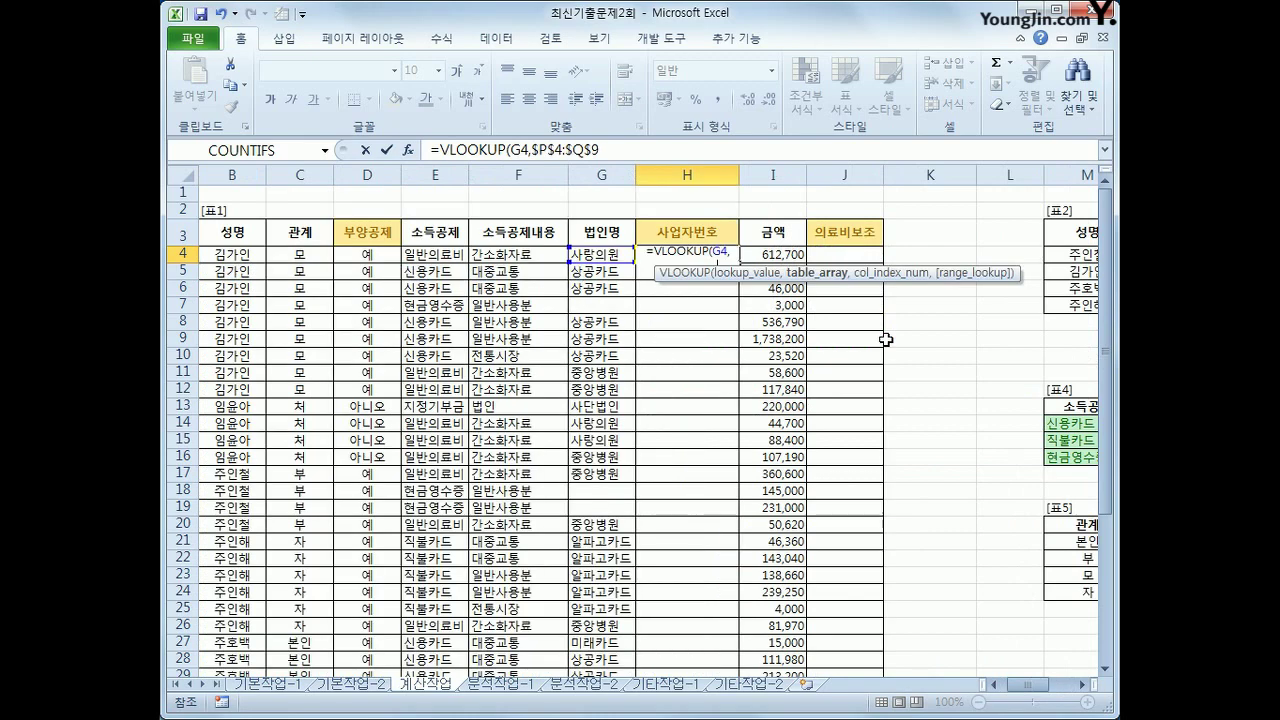
{"action": "type", "text": ","}
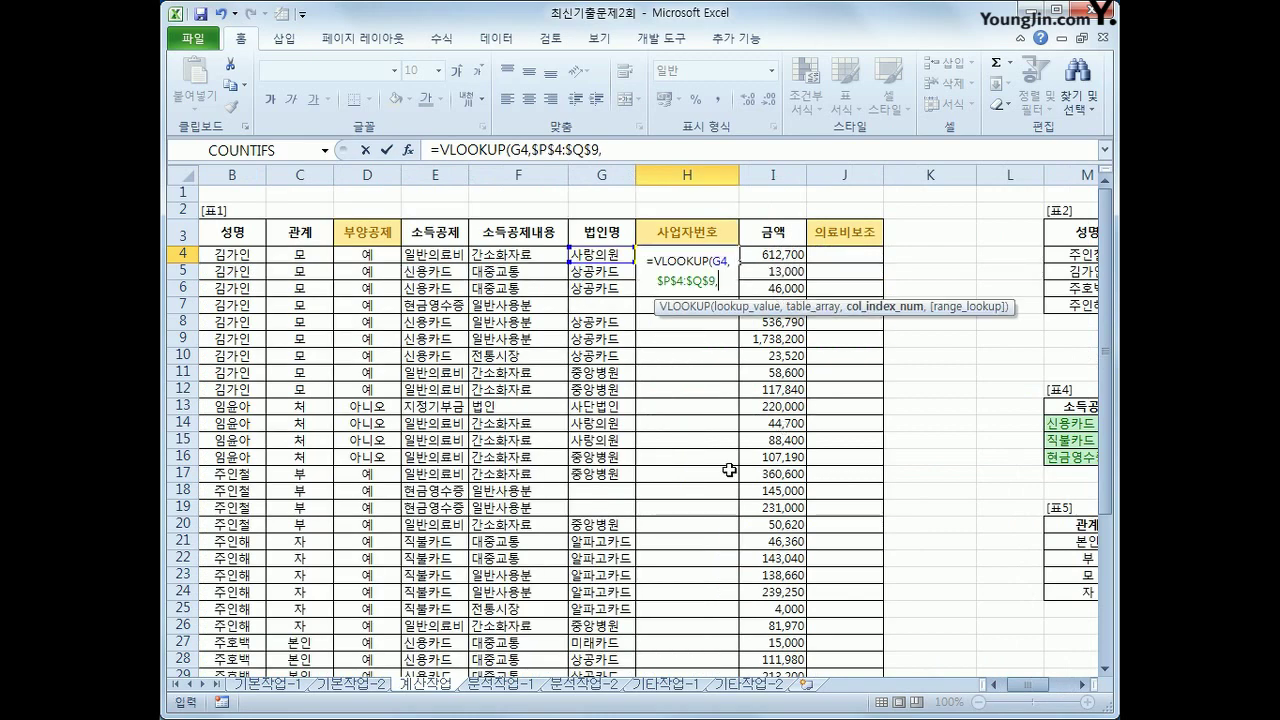
{"action": "type", "text": "2"}
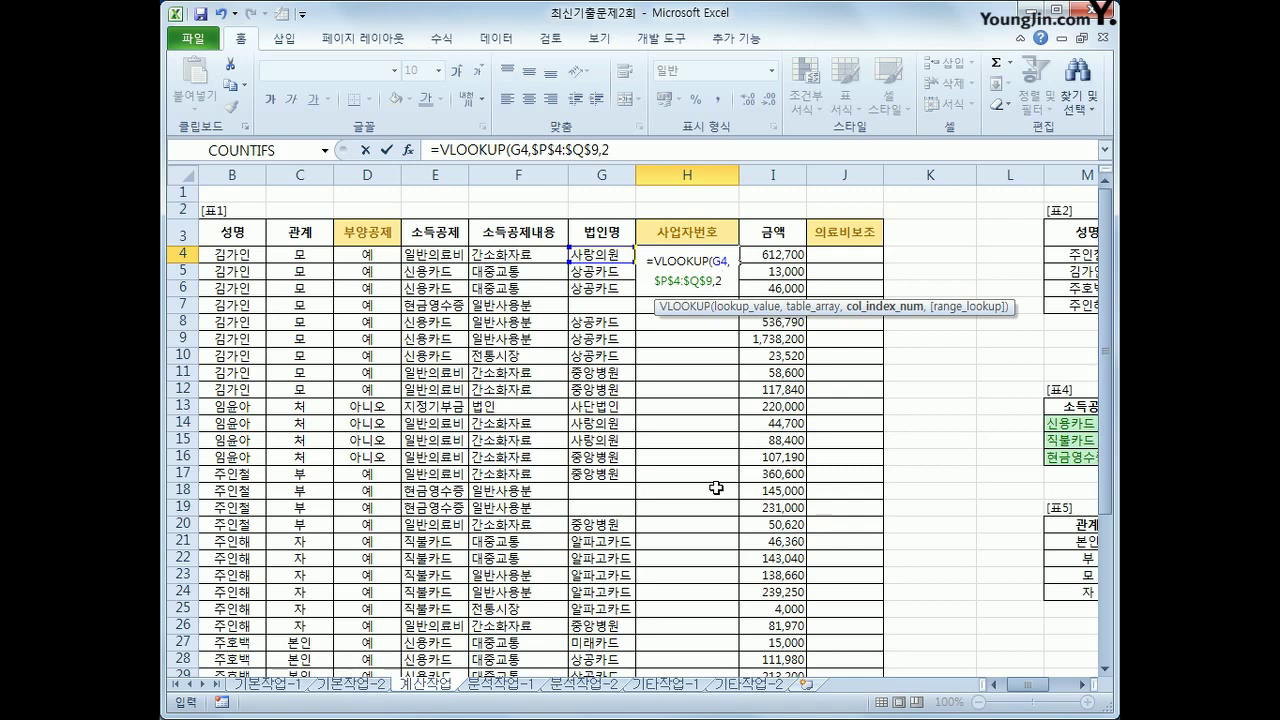
{"action": "type", "text": ",0"}
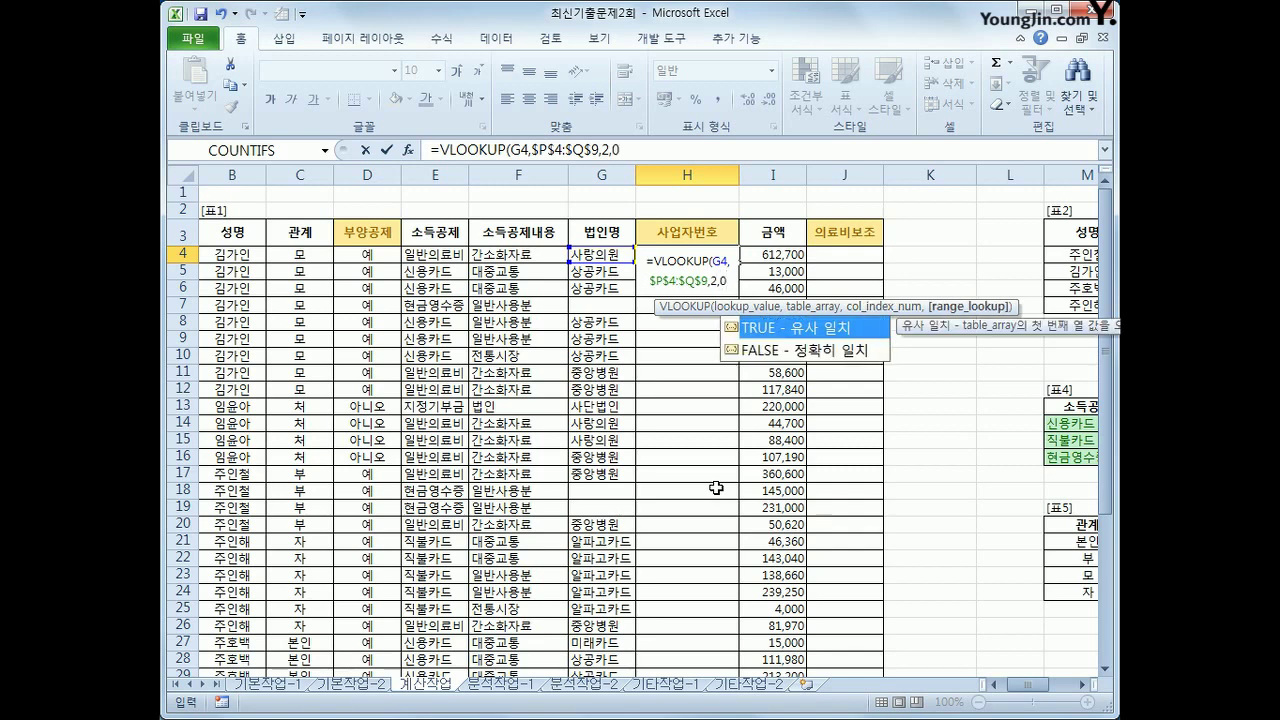
{"action": "type", "text": ")"}
{"action": "key", "text": "Return"}
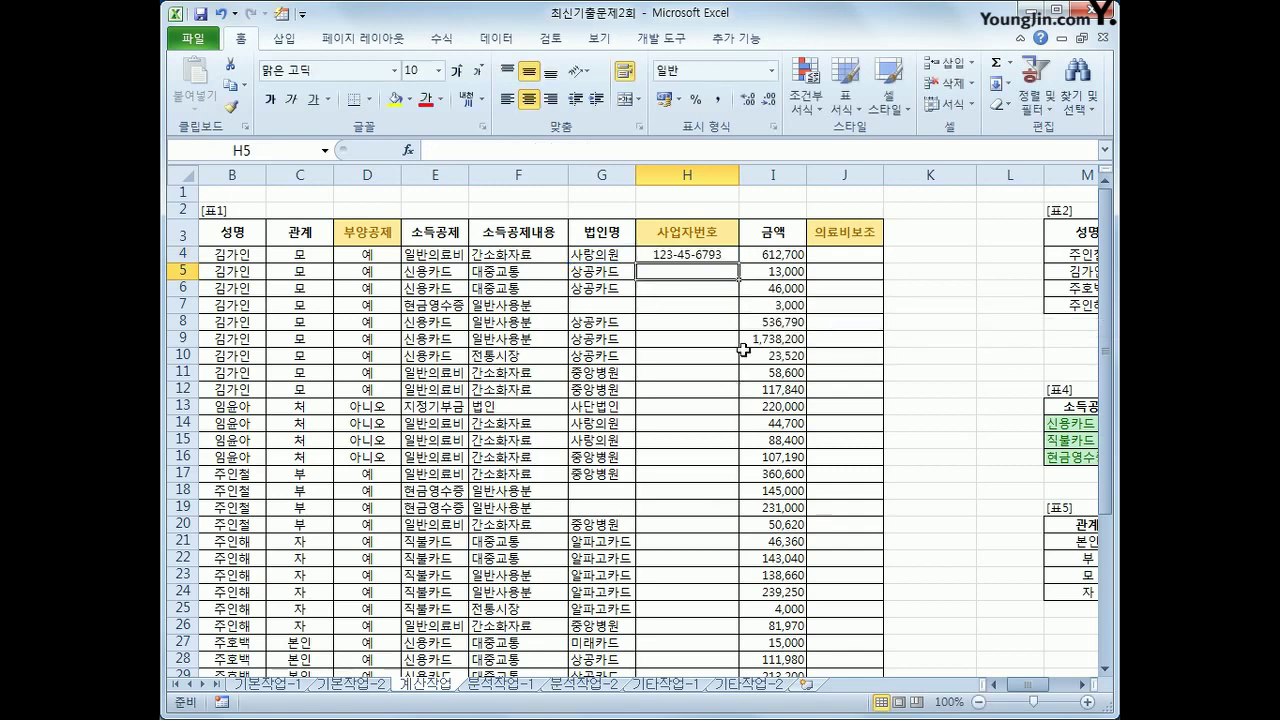
Step: Fill the VLOOKUP formula from H4 down the whole 사업자번호 column
{"action": "left_click", "coordinate": [718, 256]}
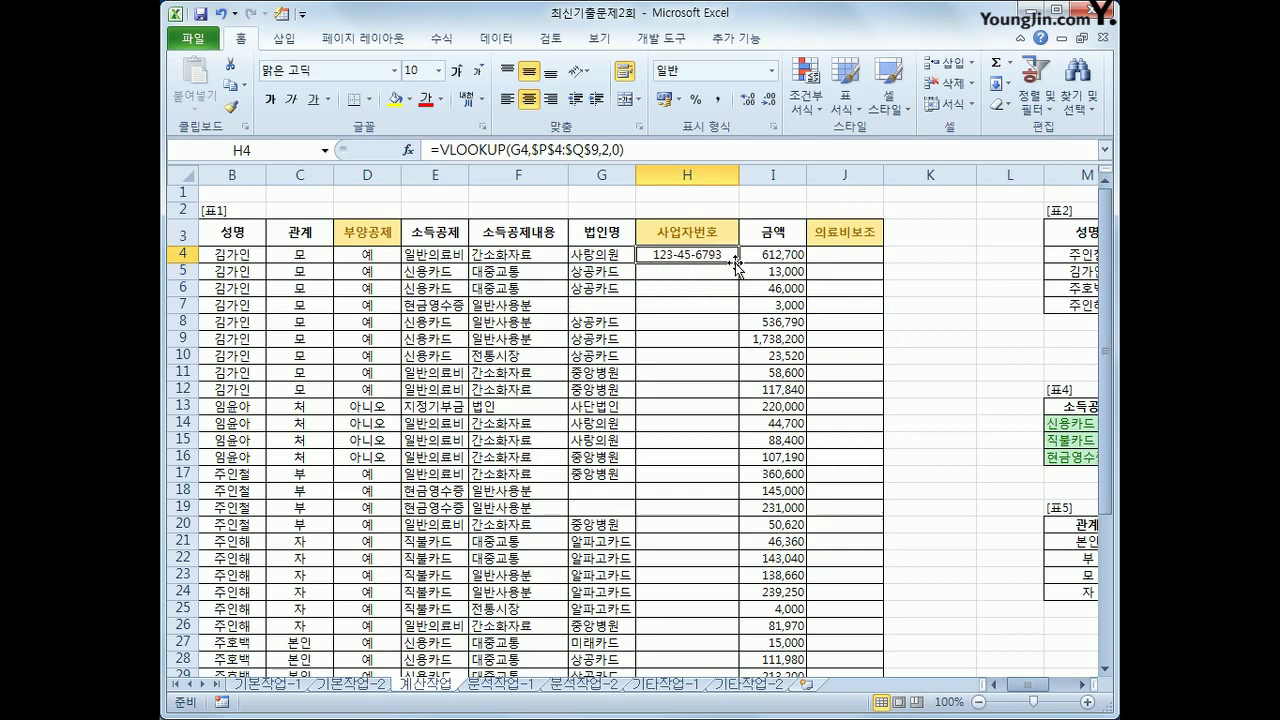
{"action": "double_click", "coordinate": [737, 262]}
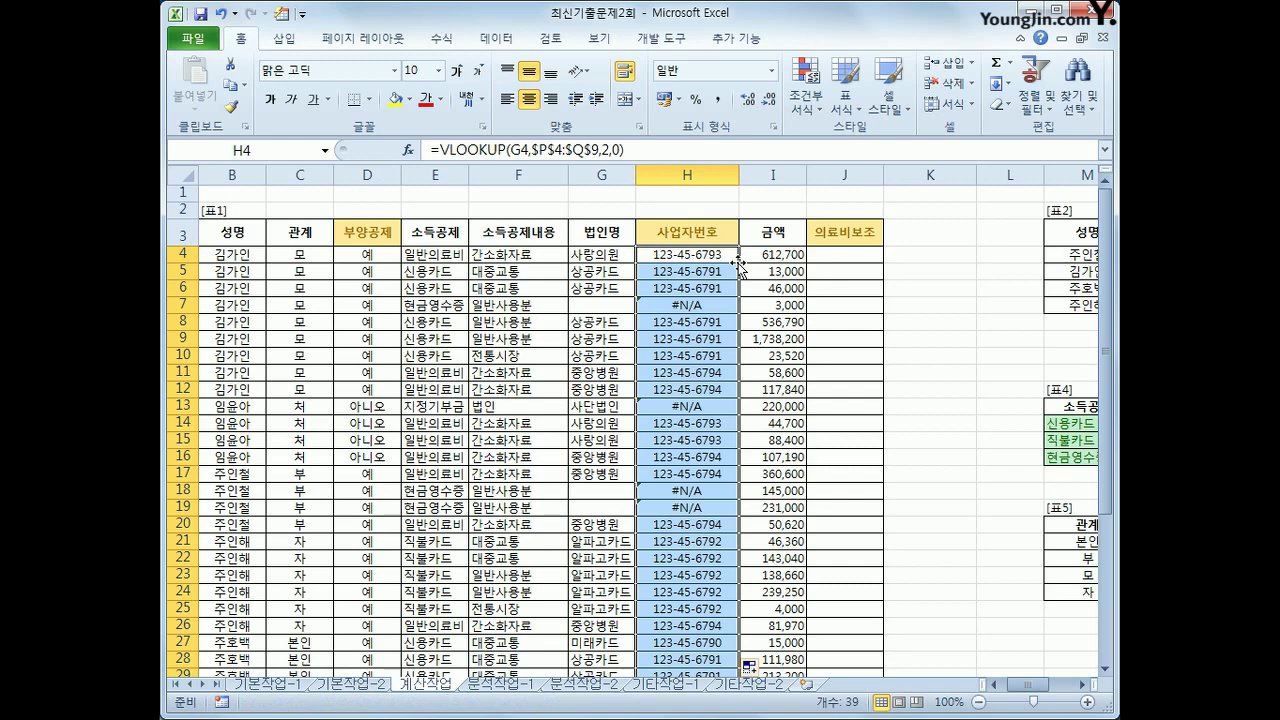
{"action": "left_click", "coordinate": [734, 257]}
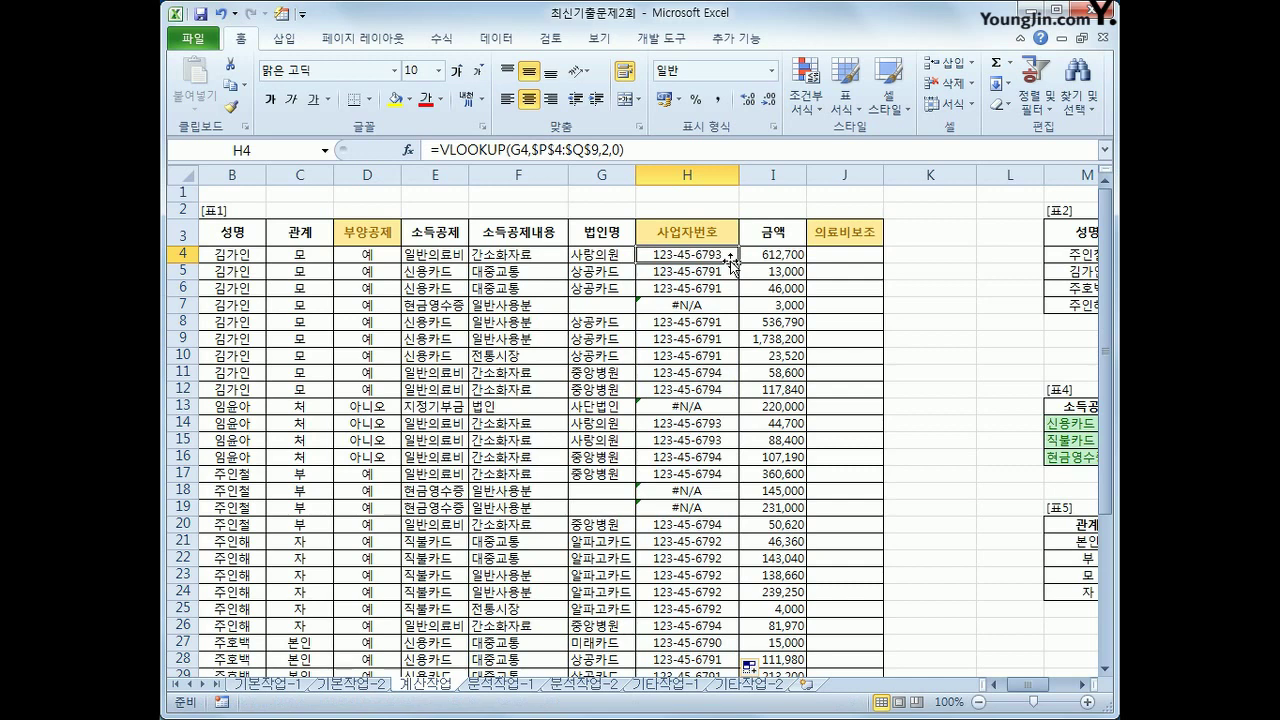
Step: Wrap the VLOOKUP in H4 in a REPLACE function with start position 5 and 2 characters, and begin its replacement text
{"action": "left_click", "coordinate": [440, 153]}
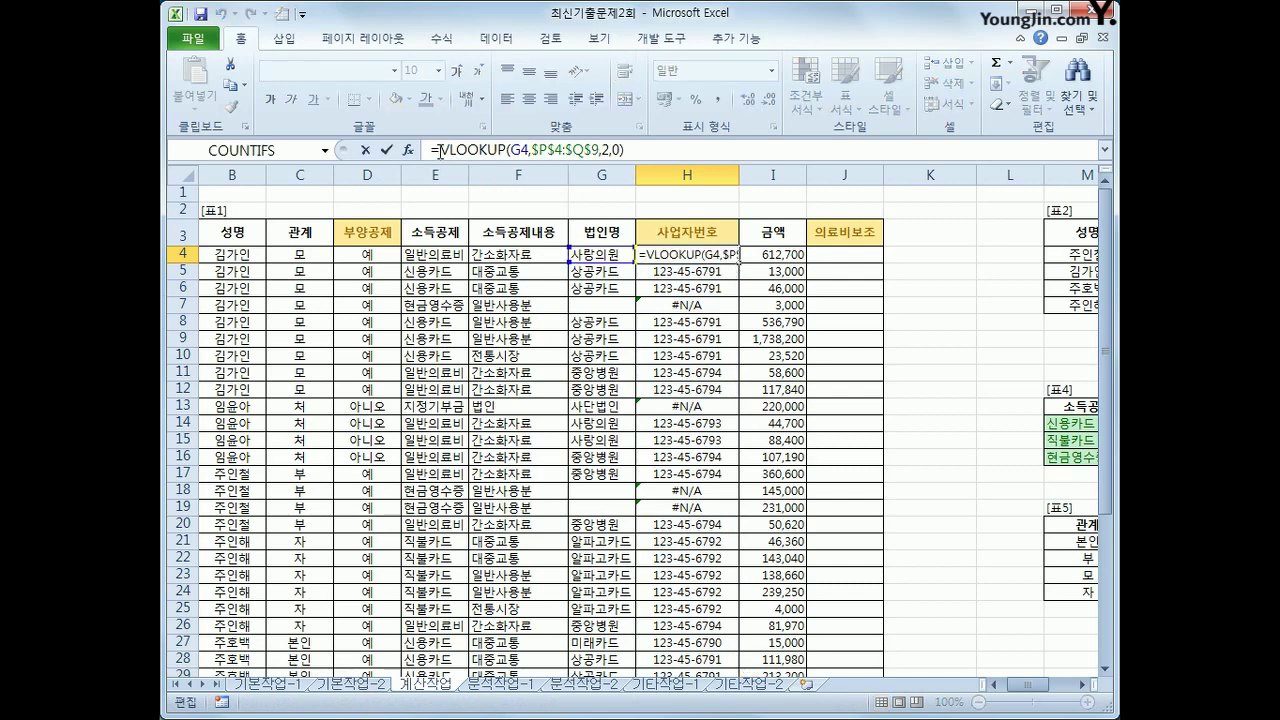
{"action": "type", "text": "r"}
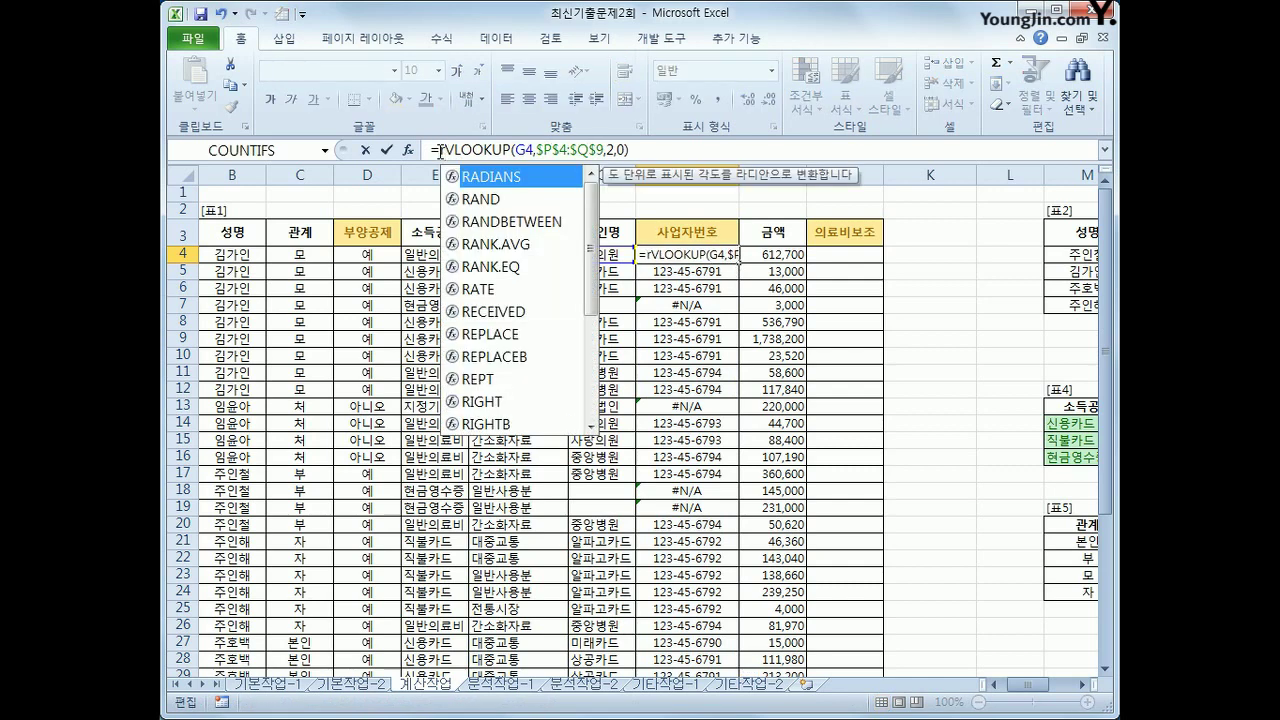
{"action": "type", "text": "e"}
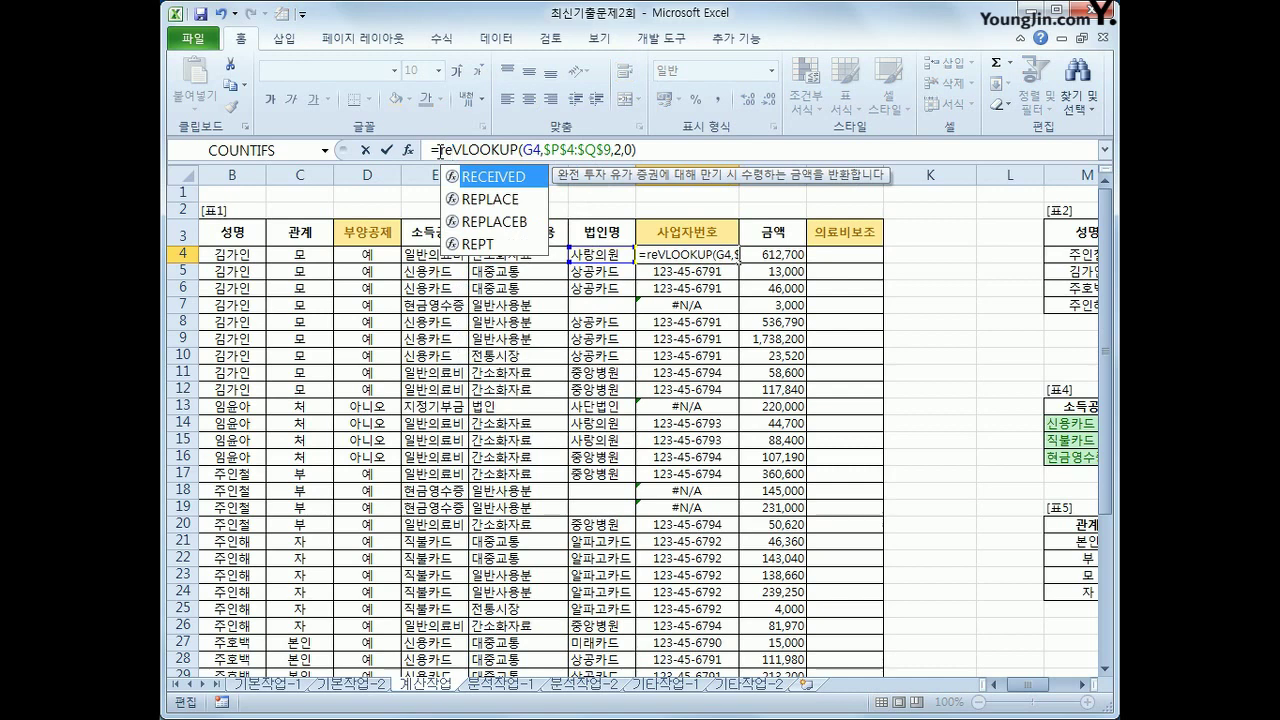
{"action": "key", "text": "Down"}
{"action": "key", "text": "Tab"}
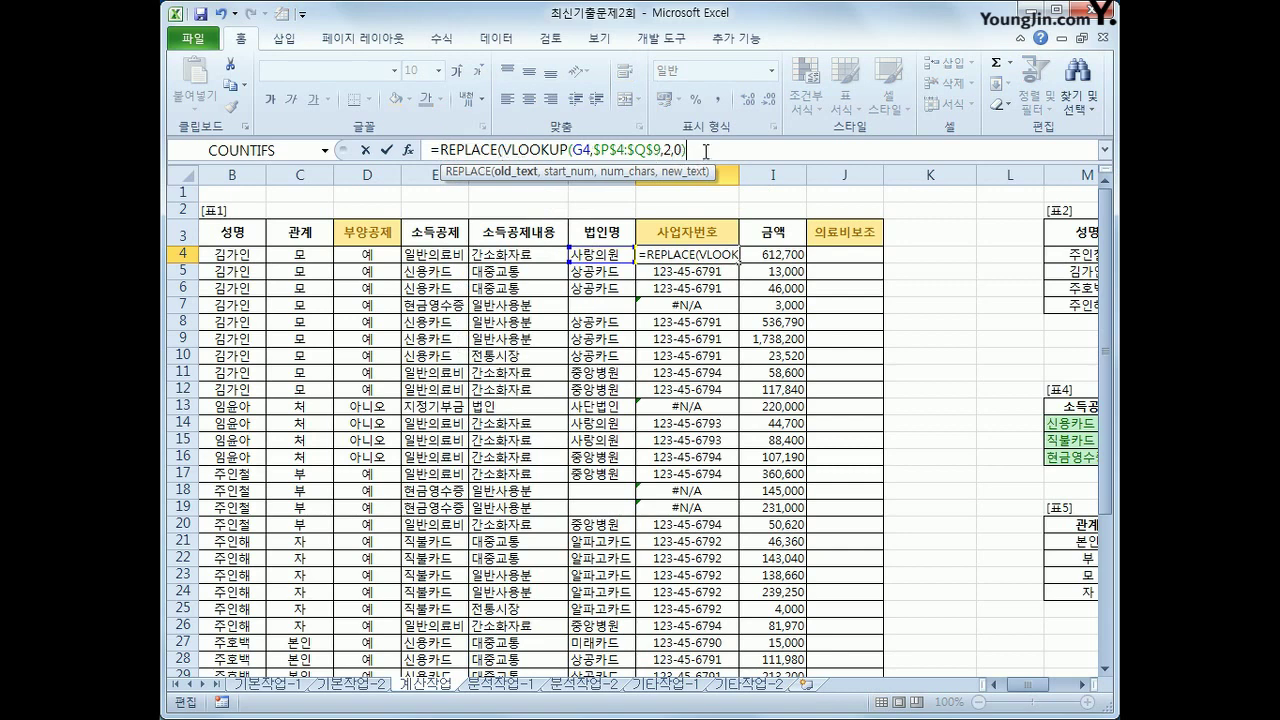
{"action": "type", "text": ","}
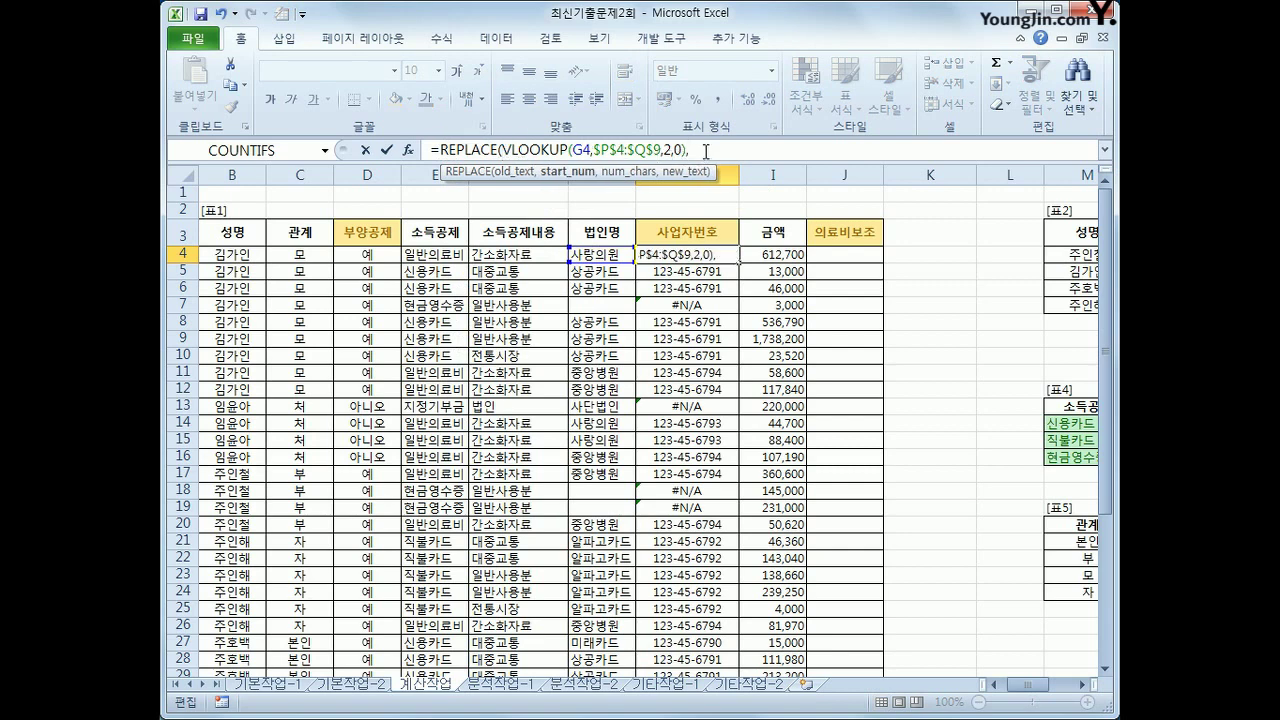
{"action": "type", "text": "5,"}
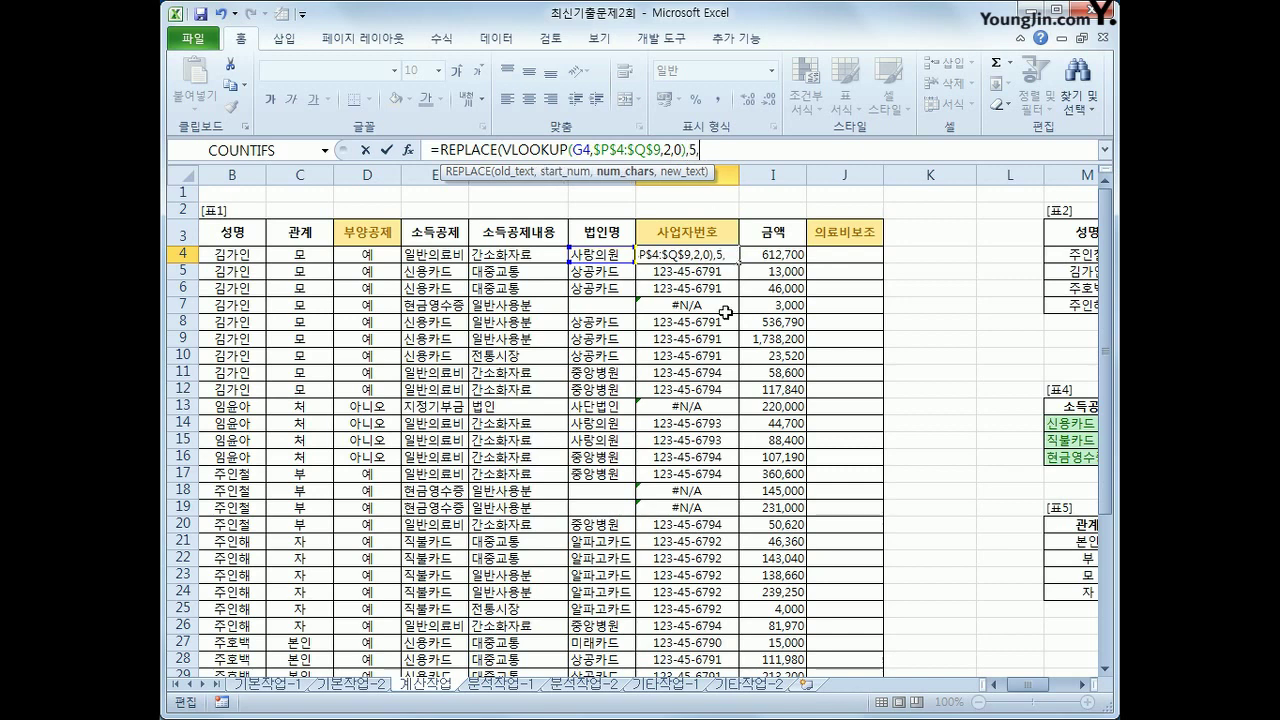
{"action": "type", "text": "2,\""}
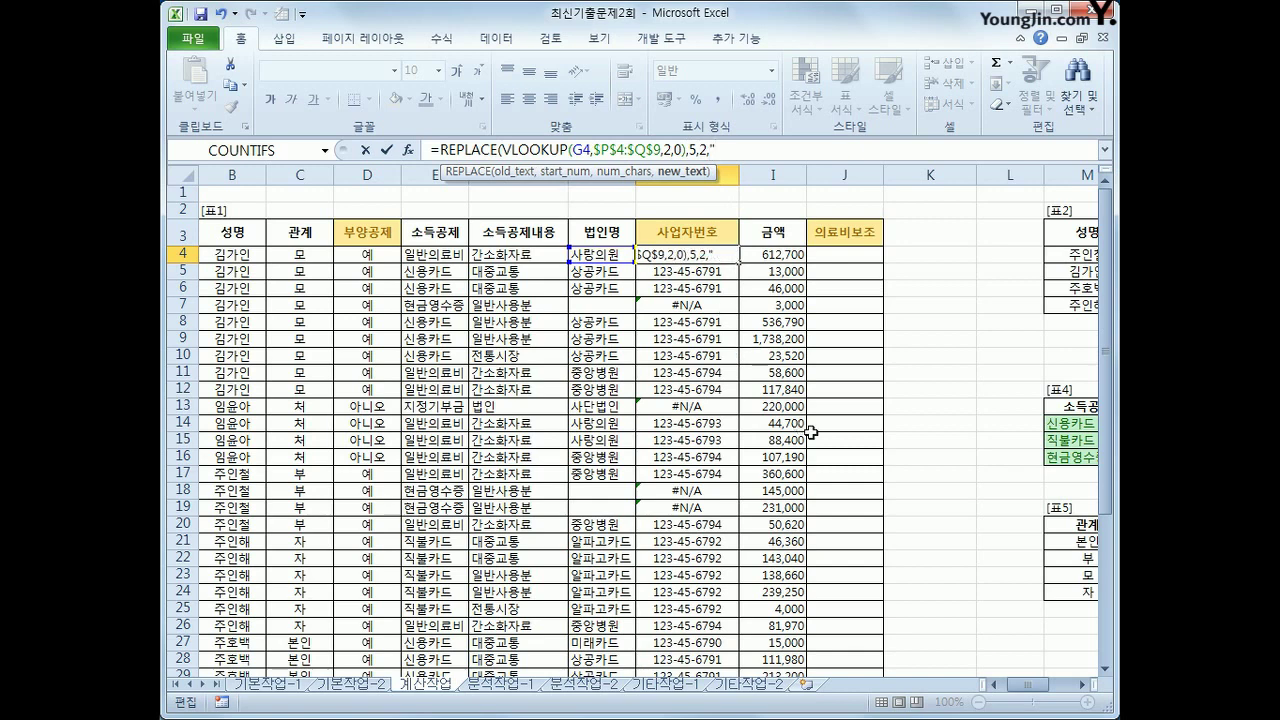
Step: Insert the special symbols ○● as the REPLACE replacement text in H4 and complete the formula
{"action": "type", "text": "a"}
{"action": "key", "text": "BackSpace"}
{"action": "key", "text": "Hangul"}
{"action": "type", "text": "ㅁ"}
{"action": "key", "text": "Hangul_Hanja"}
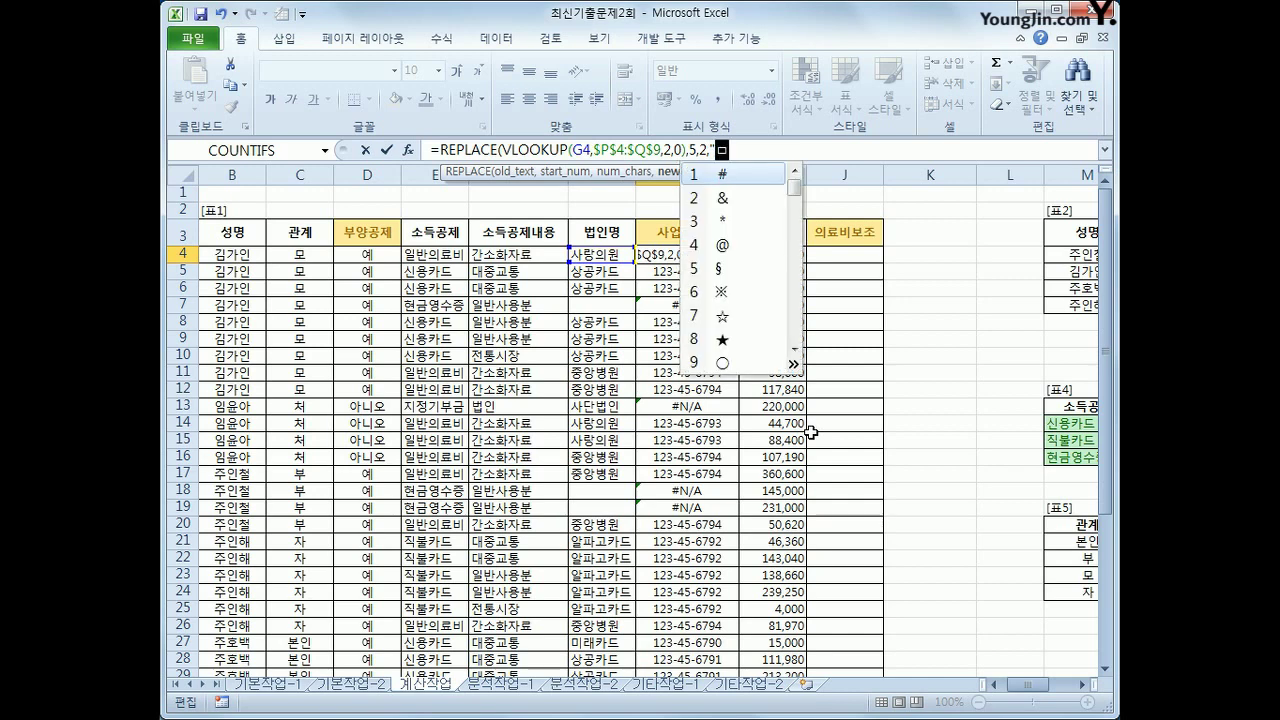
{"action": "left_click", "coordinate": [795, 364]}
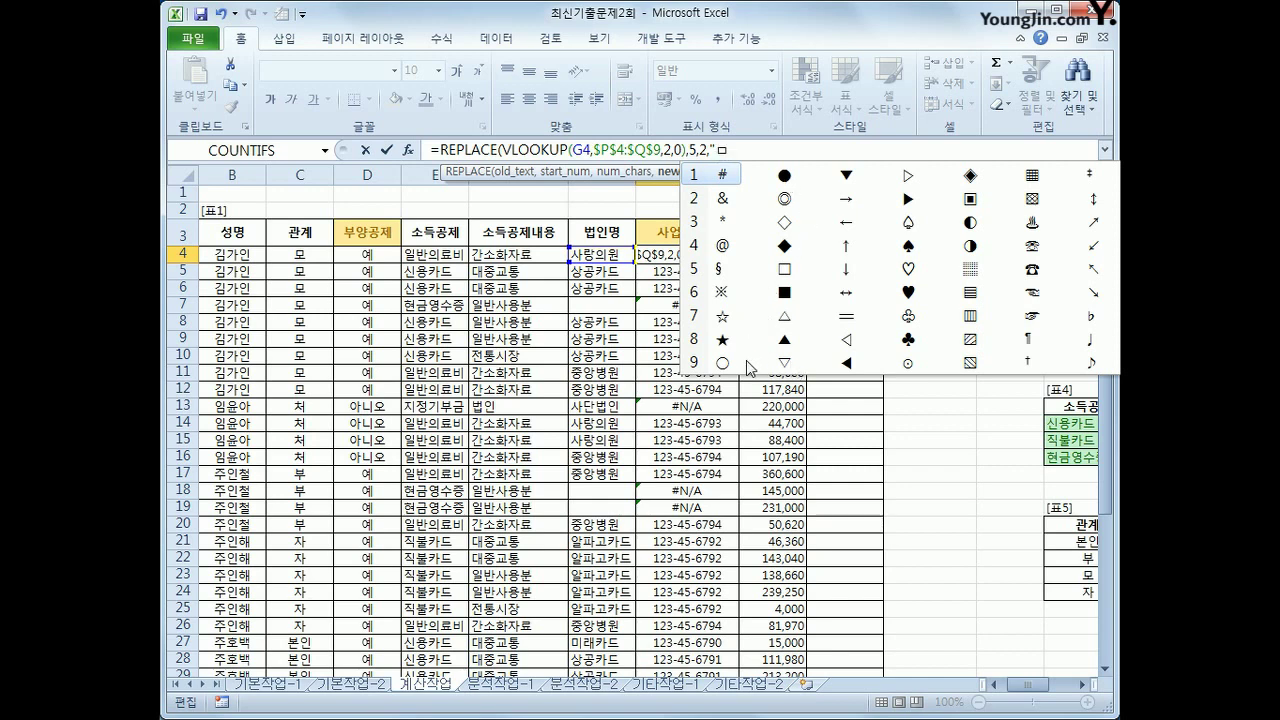
{"action": "left_click", "coordinate": [724, 362]}
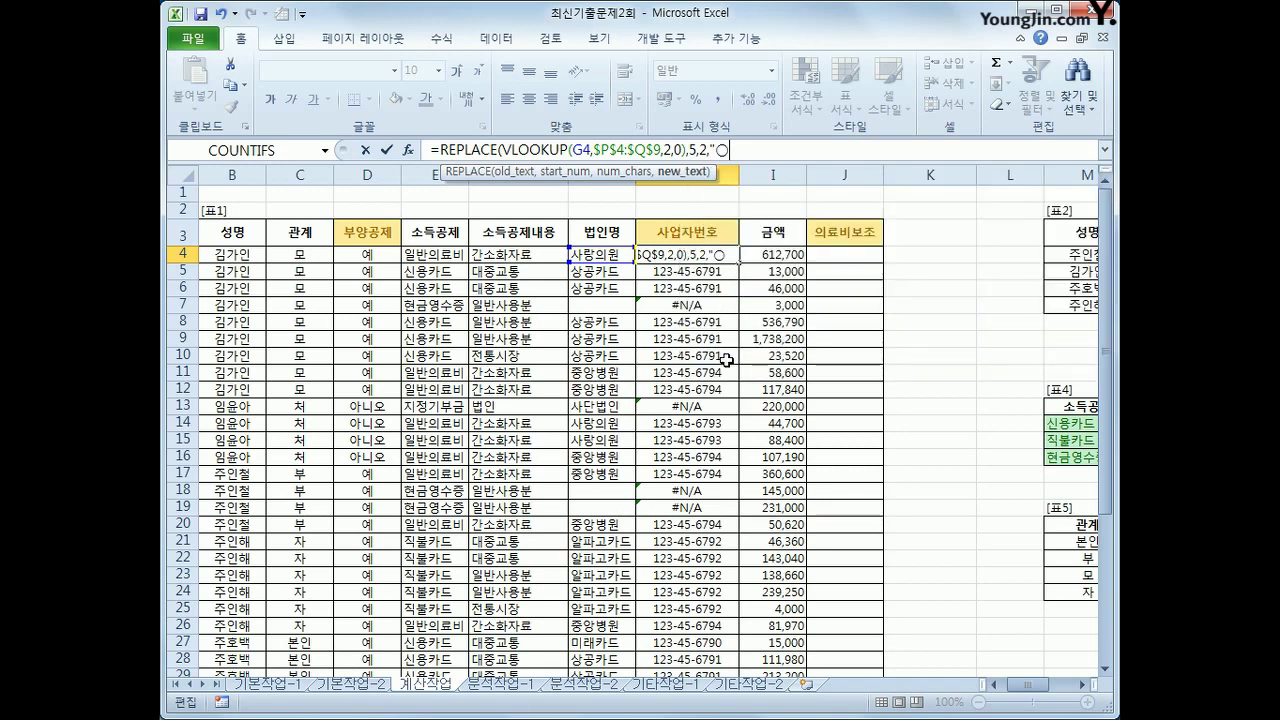
{"action": "type", "text": "ㅁ"}
{"action": "key", "text": "Hangul_Hanja"}
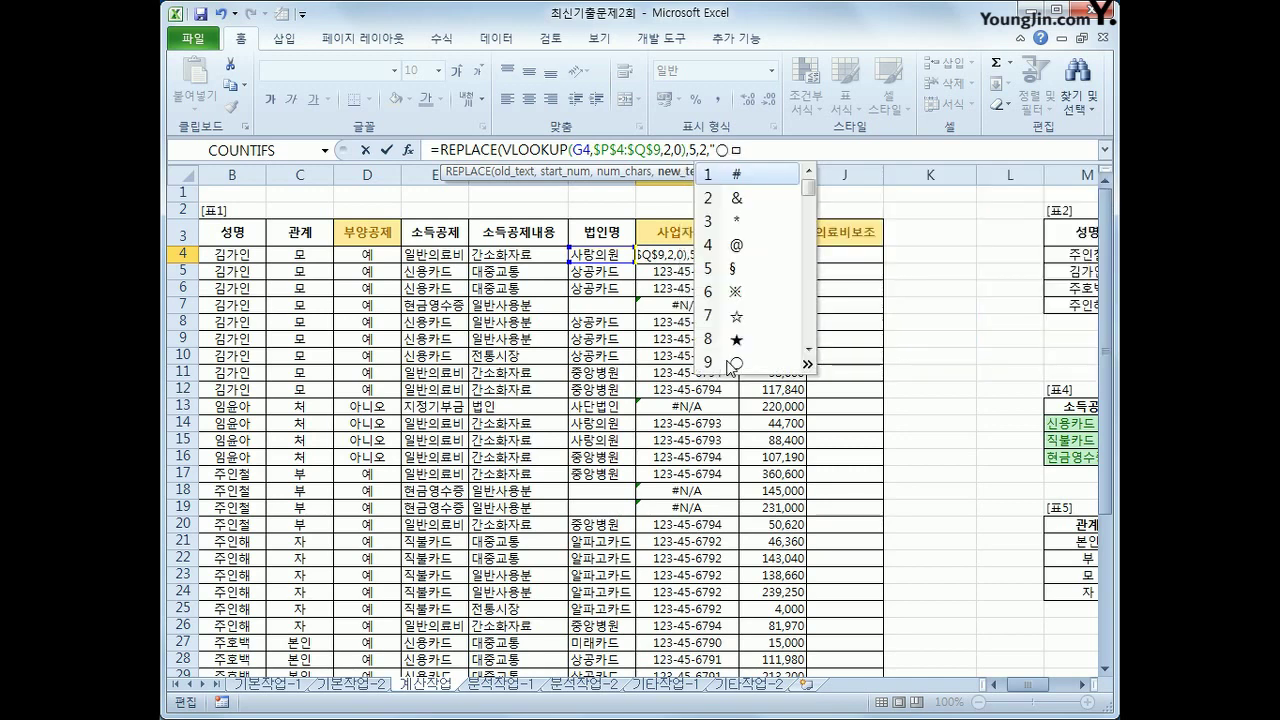
{"action": "left_click", "coordinate": [816, 363]}
{"action": "left_click", "coordinate": [795, 175]}
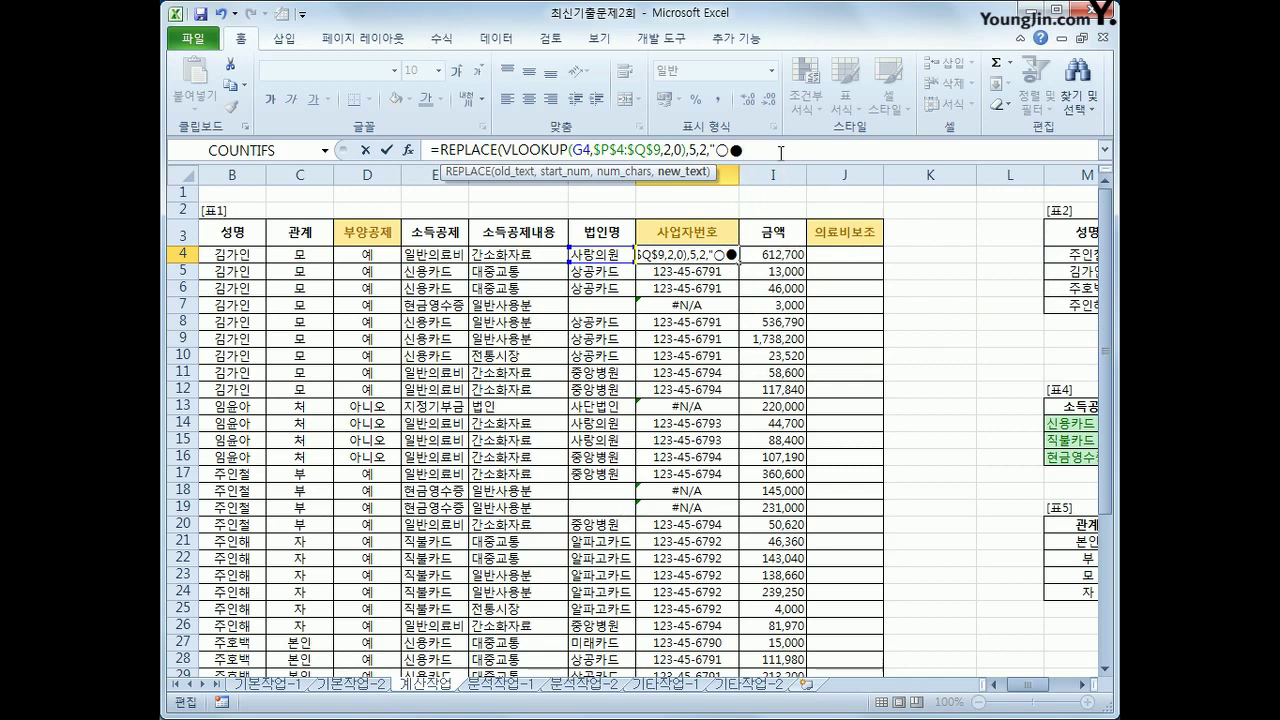
{"action": "type", "text": "\""}
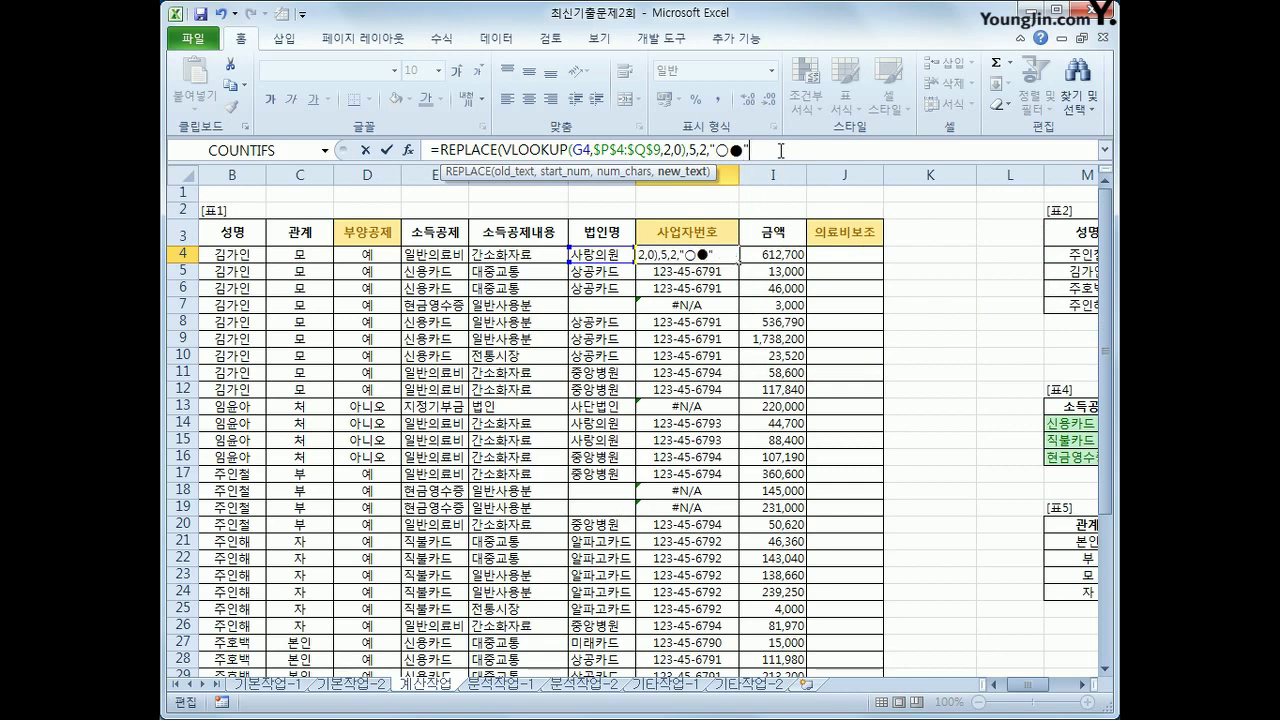
{"action": "type", "text": ")"}
{"action": "key", "text": "Return"}
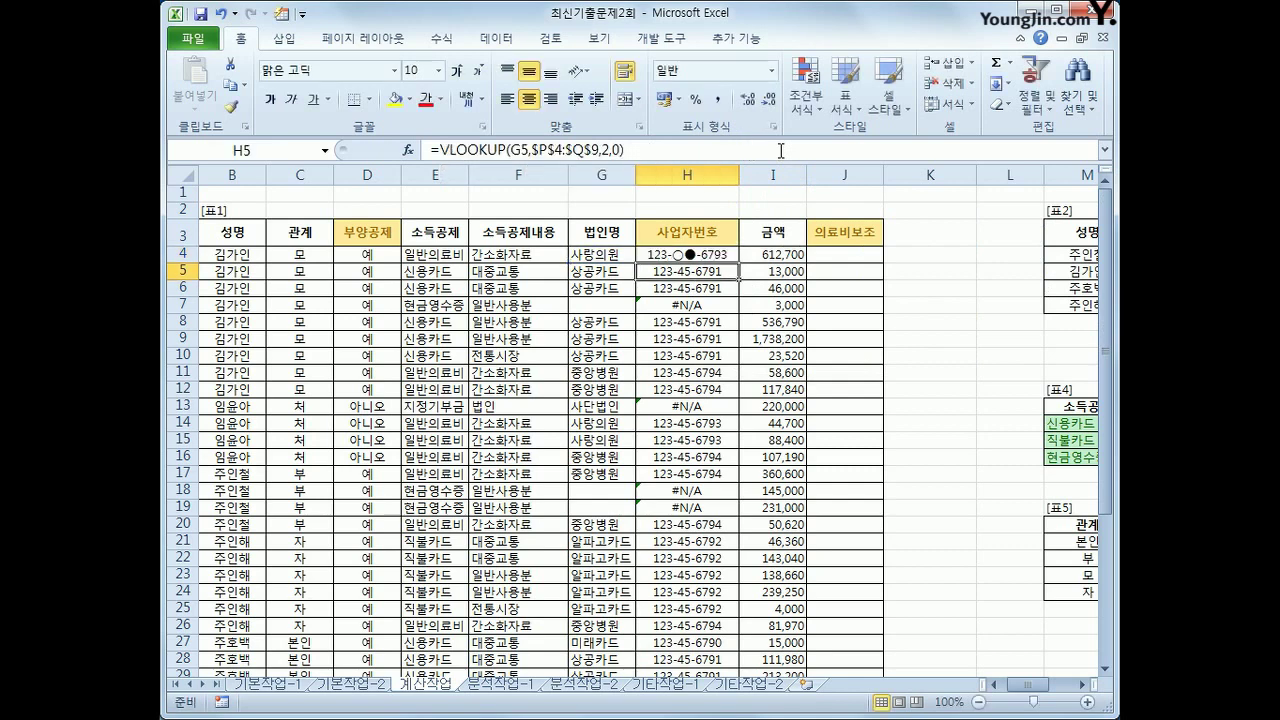
Step: Fill the REPLACE formula from H4 down the 사업자번호 column and check cells H7 and H13
{"action": "left_click", "coordinate": [682, 258]}
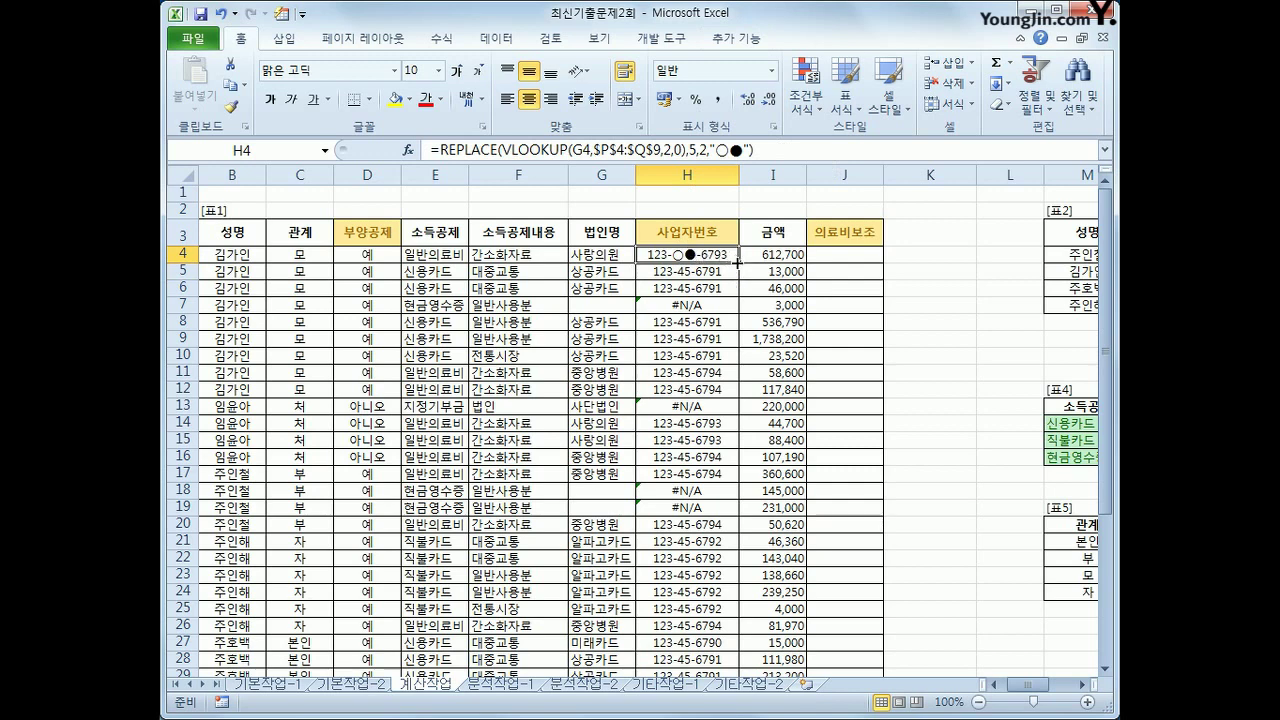
{"action": "double_click", "coordinate": [737, 262]}
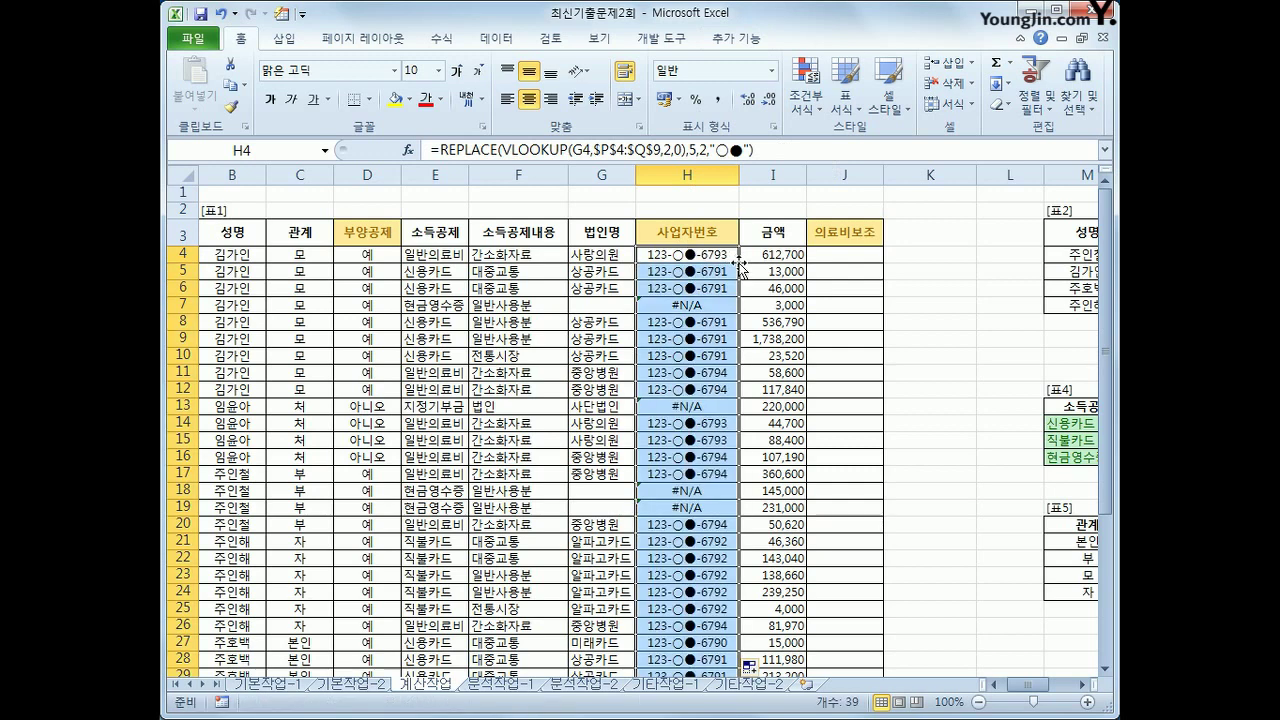
{"action": "left_click", "coordinate": [736, 261]}
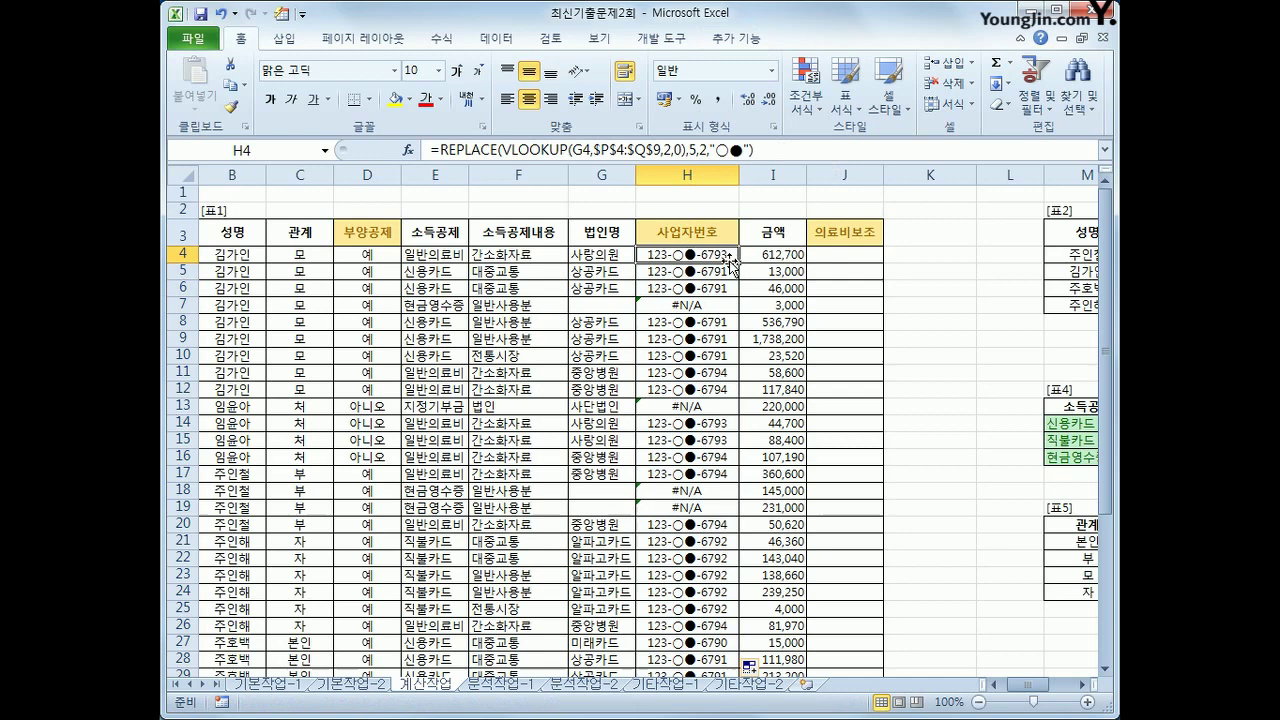
{"action": "left_click", "coordinate": [713, 307]}
{"action": "left_click", "coordinate": [713, 405]}
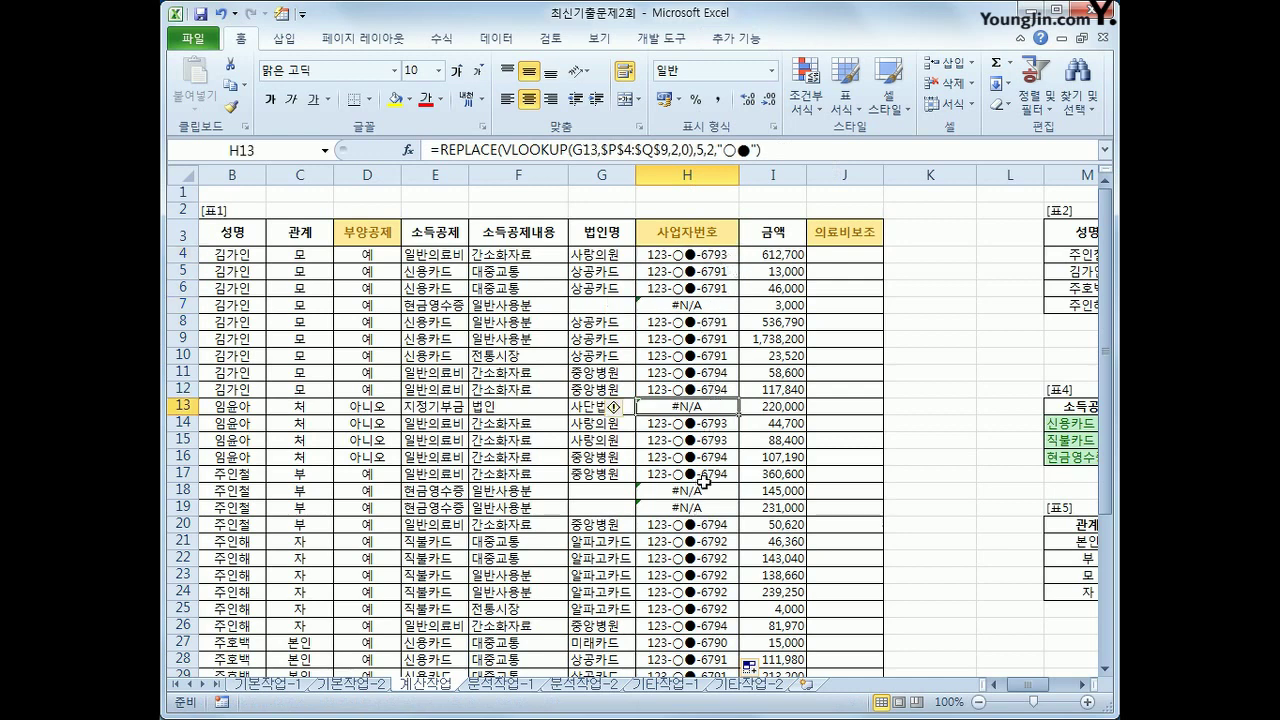
Step: Wrap the H4 formula in IFERROR so it reads =IFERROR(REPLACE(VLOOKUP(G4,$P$4:$Q$9,2,0),5,2,"○●"),"")
{"action": "left_click", "coordinate": [712, 258]}
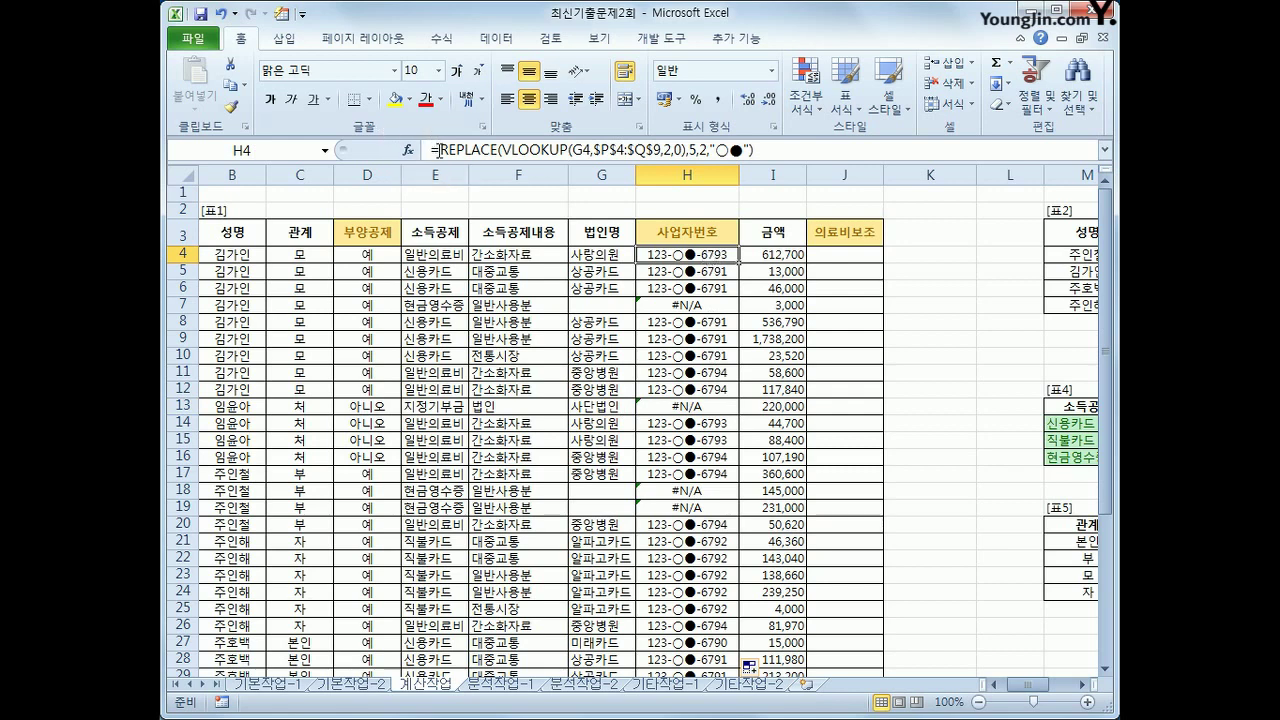
{"action": "left_click", "coordinate": [430, 148]}
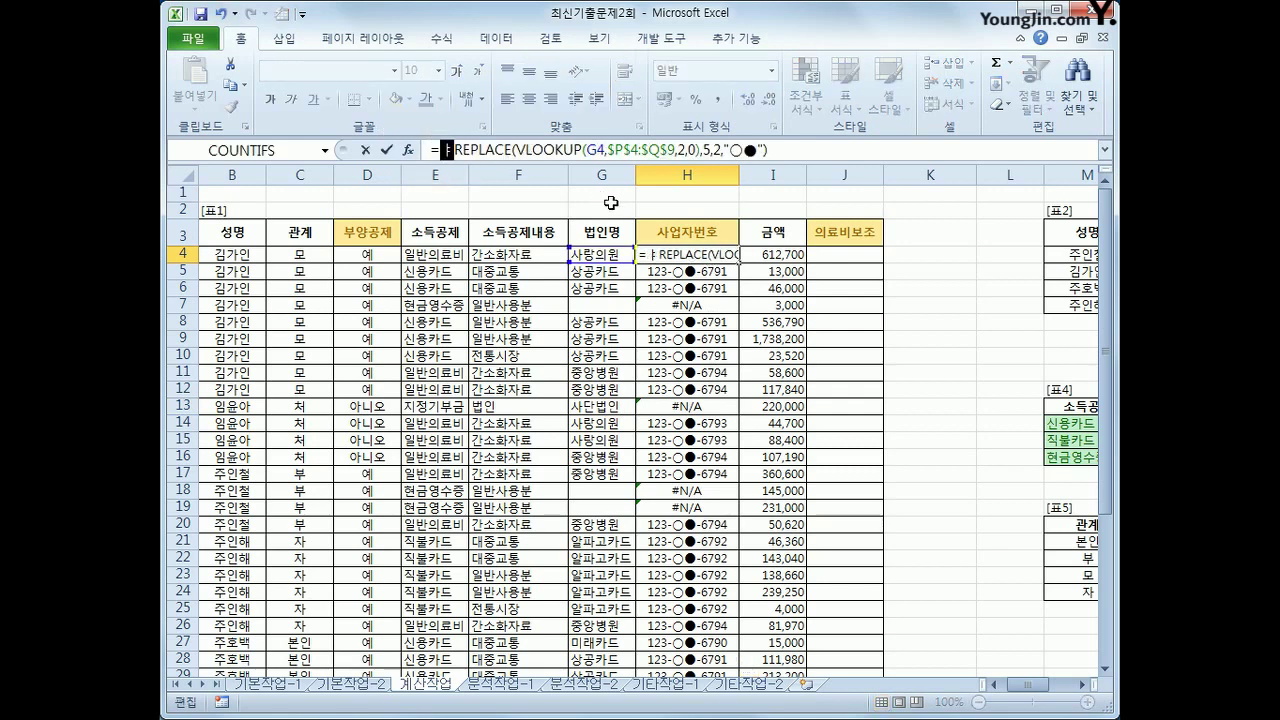
{"action": "type", "text": "ife"}
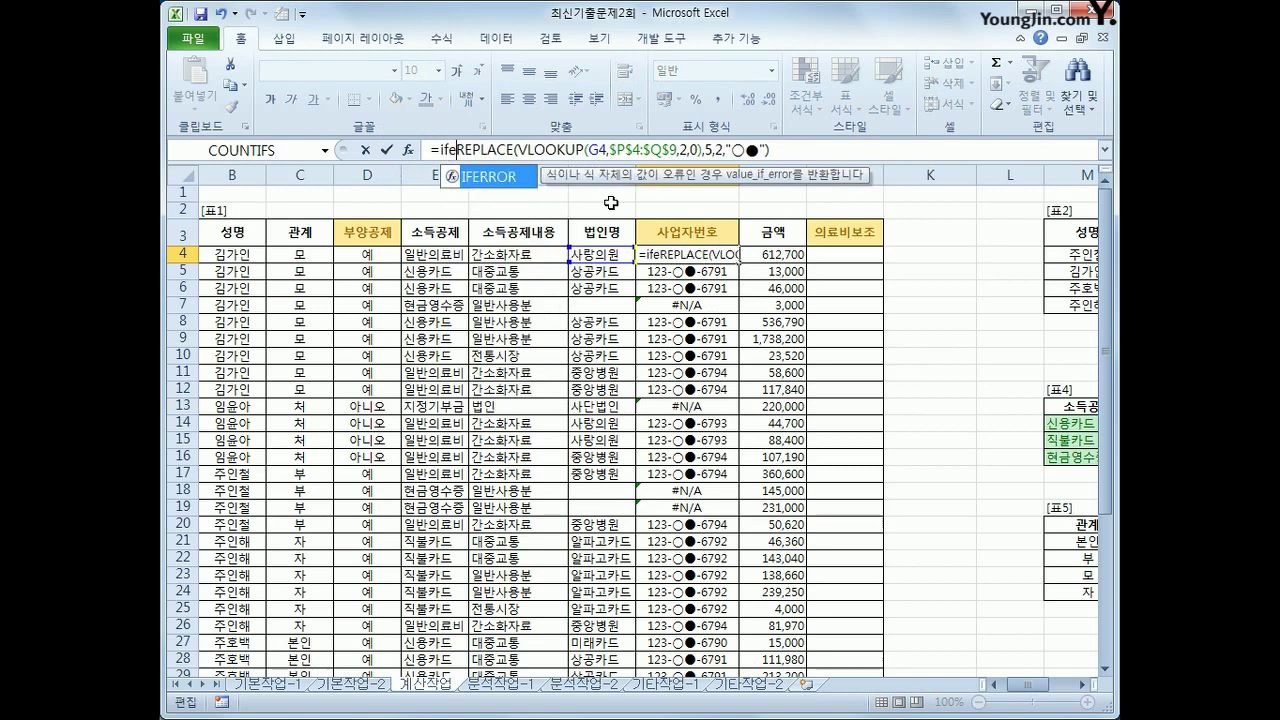
{"action": "key", "text": "Tab"}
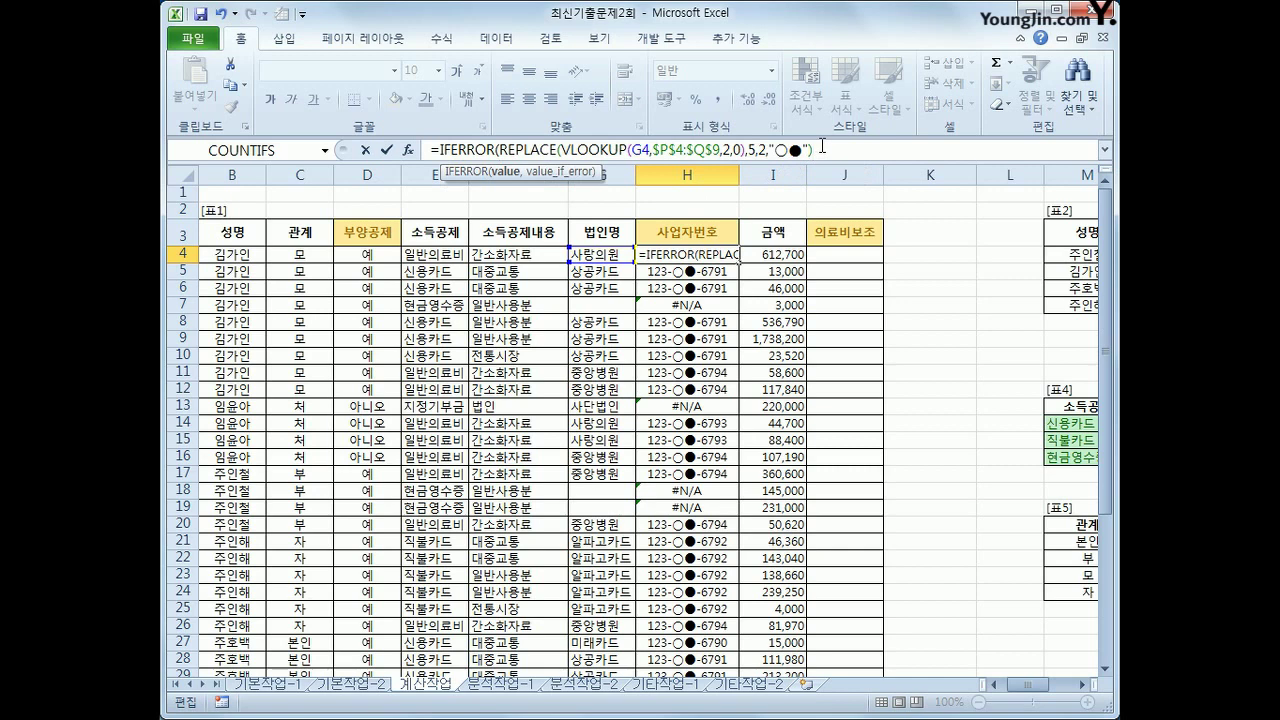
{"action": "type", "text": ",\""}
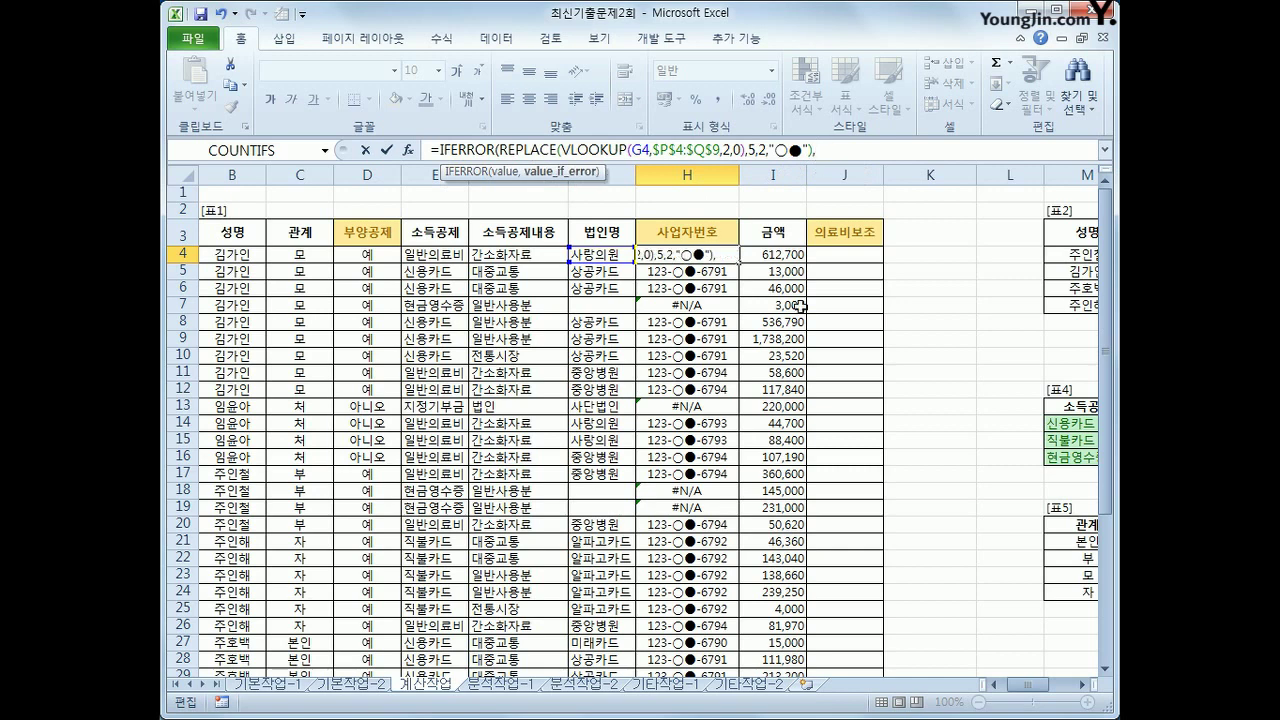
{"action": "type", "text": "\")"}
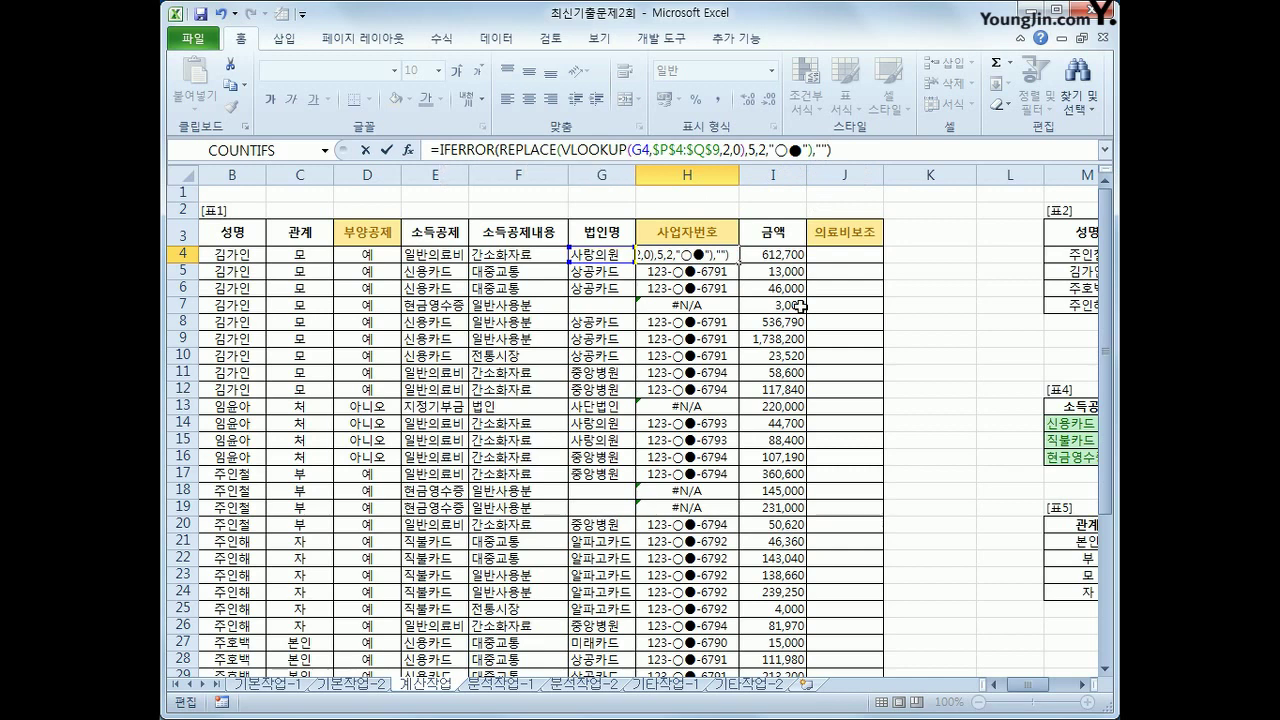
{"action": "key", "text": "Return"}
{"action": "left_click", "coordinate": [724, 256]}
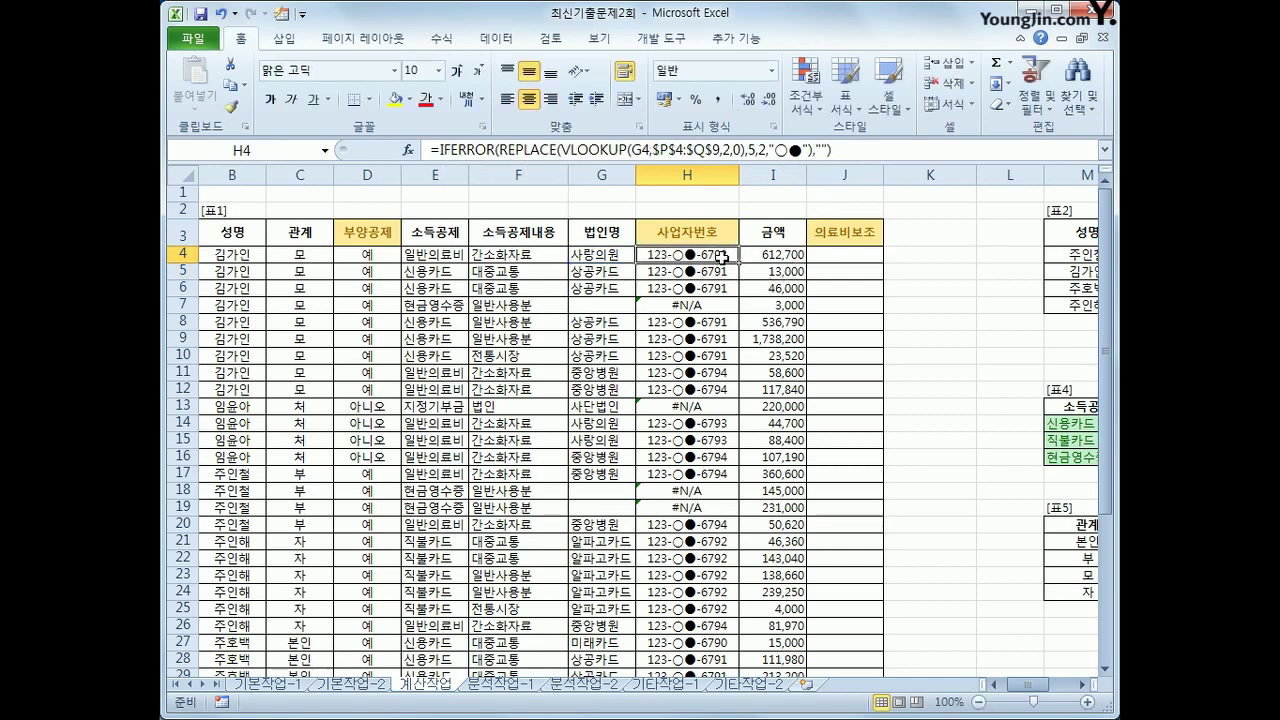
Step: Fill the IFERROR formula from H4 down the 사업자번호 column and check the filled rows
{"action": "double_click", "coordinate": [739, 262]}
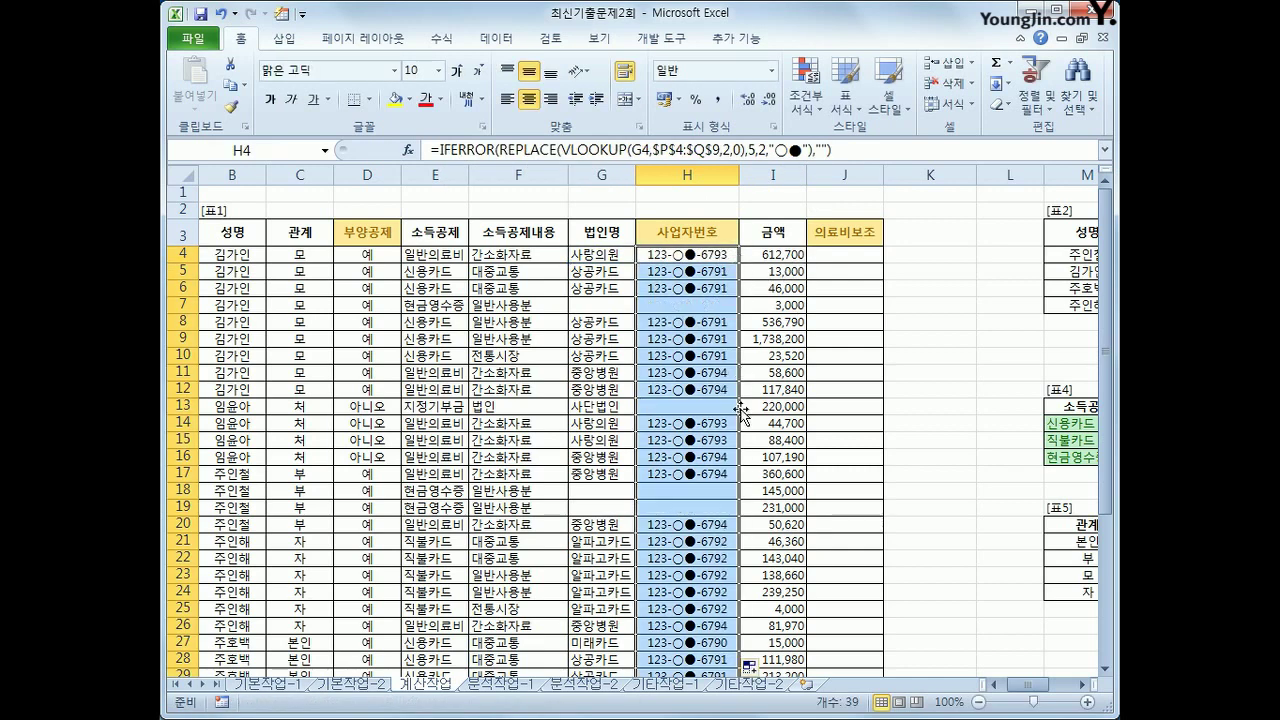
{"action": "scroll", "coordinate": [732, 432], "scroll_direction": "down", "scroll_amount": 7}
{"action": "scroll", "coordinate": [732, 432], "scroll_direction": "up", "scroll_amount": 7}
{"action": "left_click", "coordinate": [702, 252]}
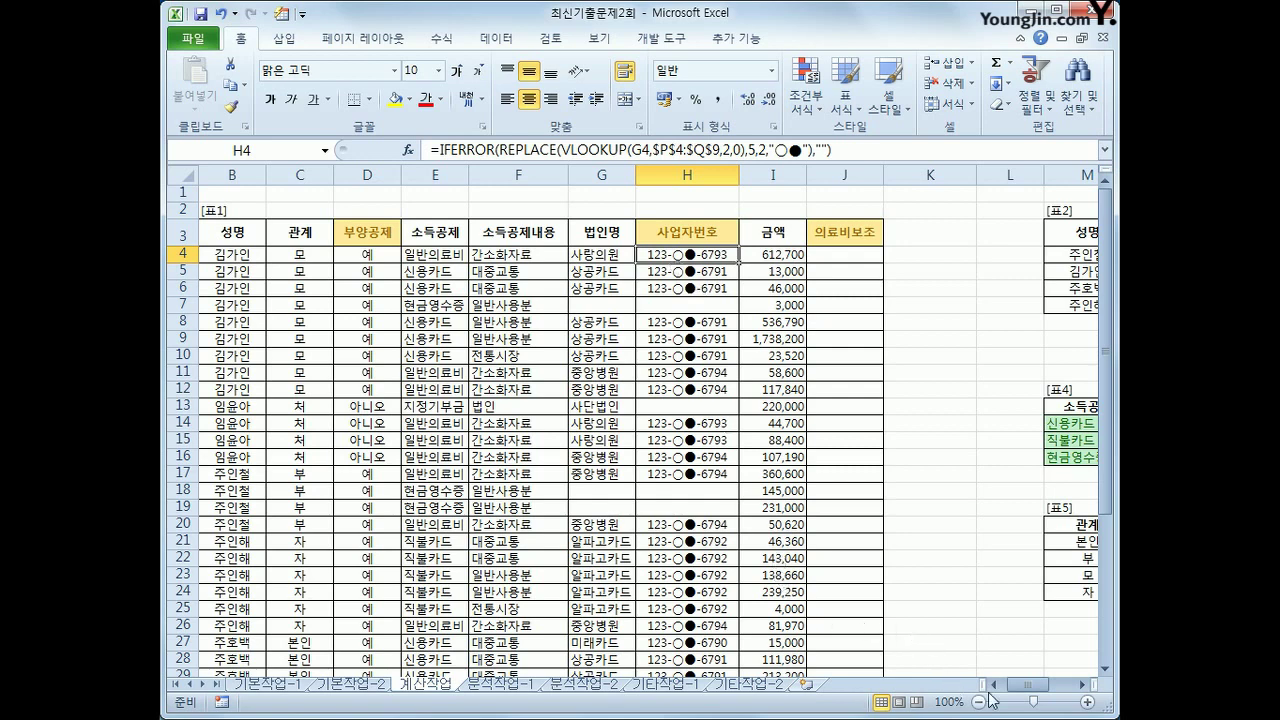
Step: Begin a formula in N14 of 표4 with an IF nested inside SUM, opening a parenthesis for the first condition
{"action": "left_click_drag", "start_coordinate": [995, 686], "coordinate": [1033, 697]}
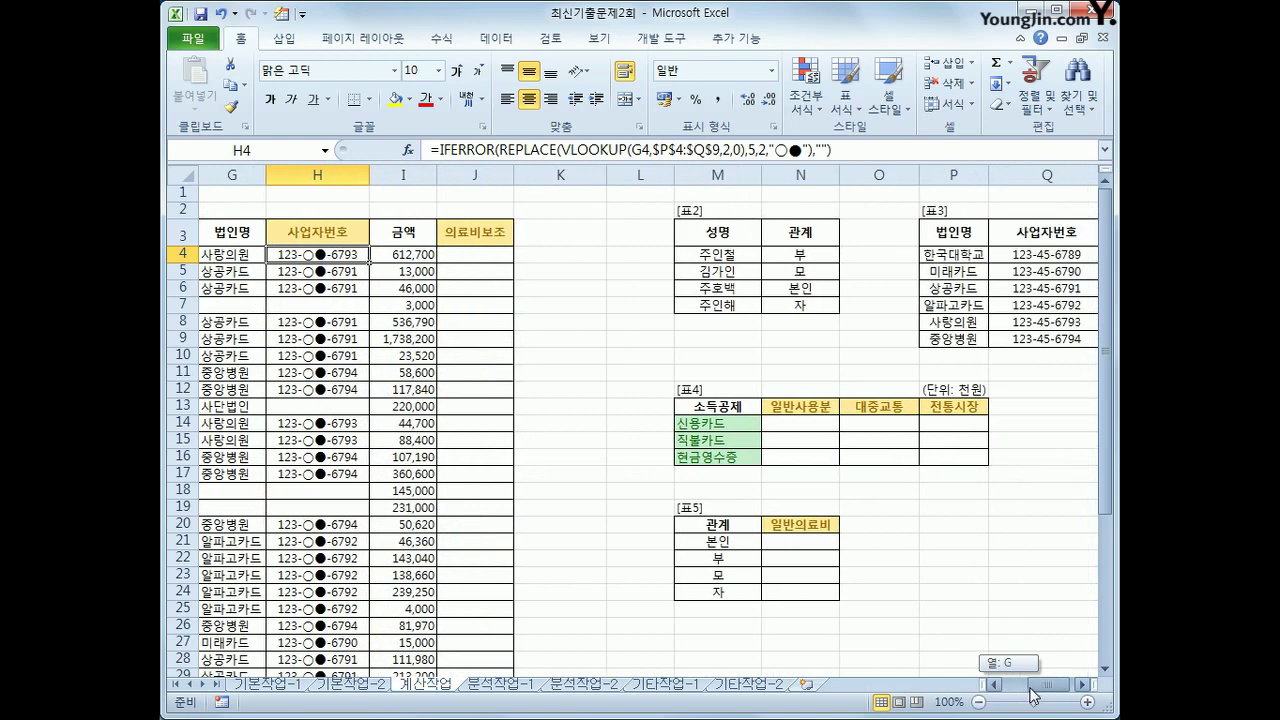
{"action": "left_click_drag", "start_coordinate": [1033, 695], "coordinate": [1033, 695]}
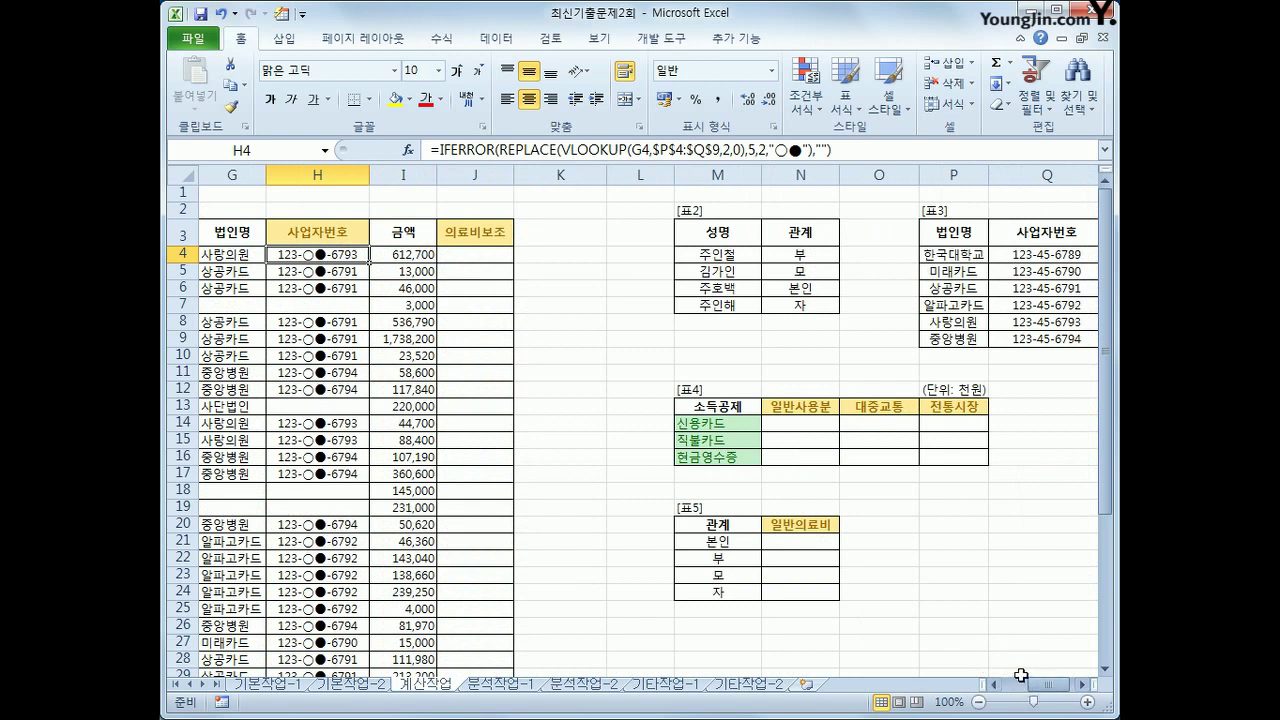
{"action": "left_click", "coordinate": [818, 427]}
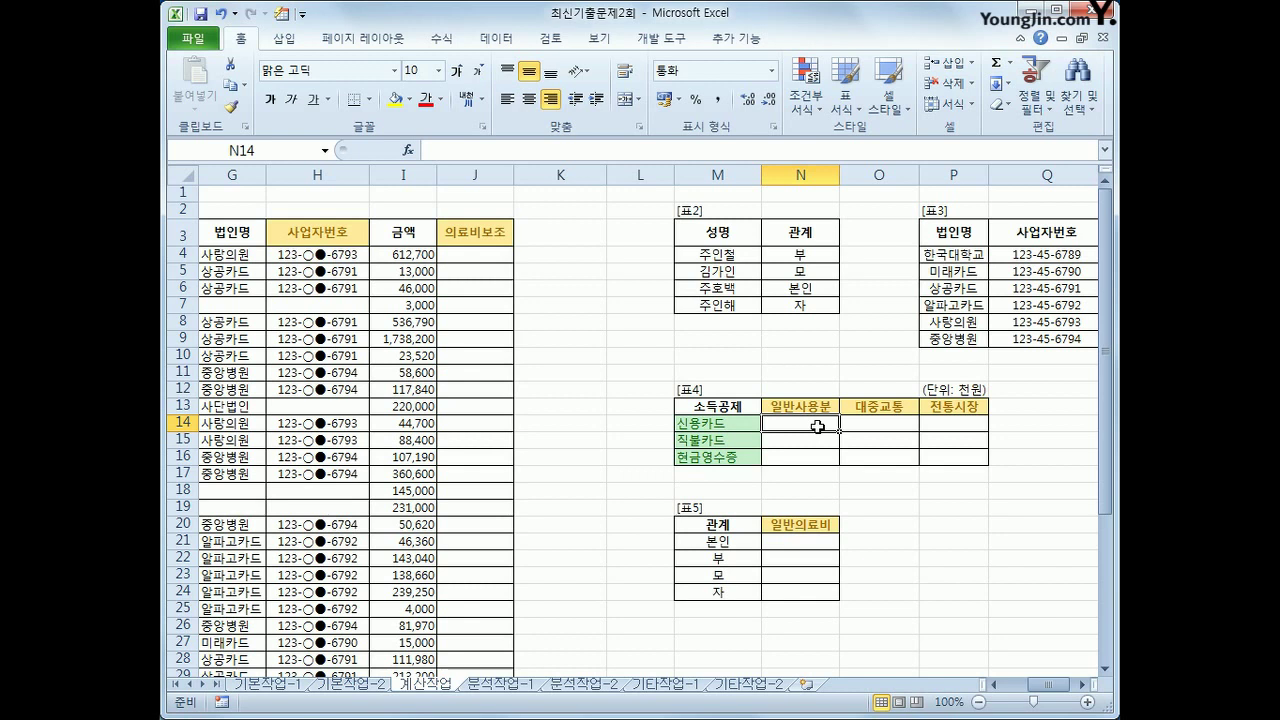
{"action": "type", "text": "="}
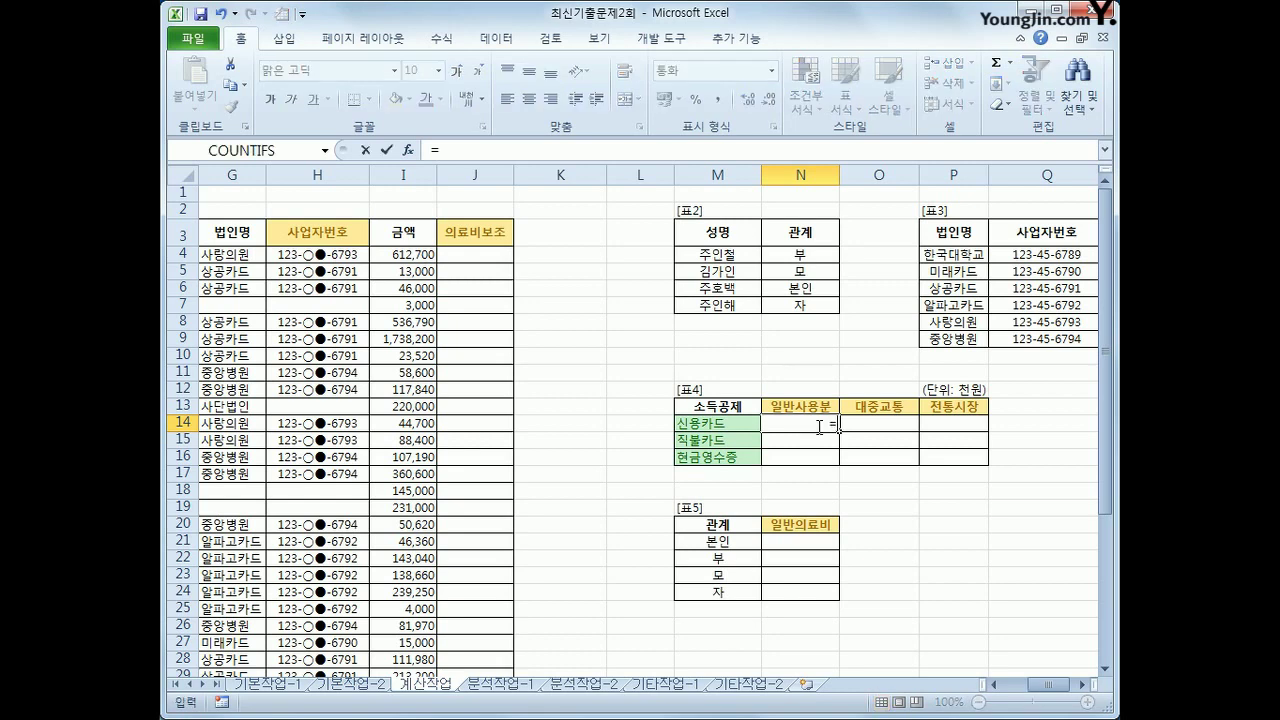
{"action": "type", "text": "sum("}
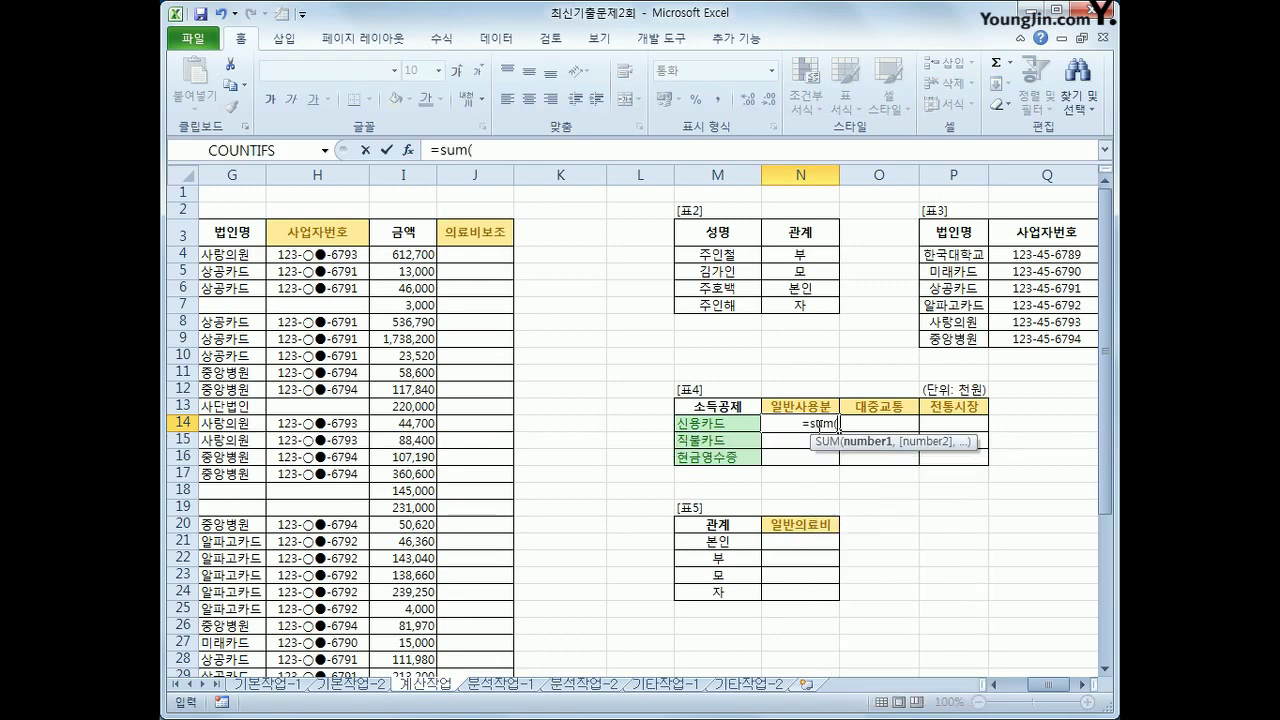
{"action": "type", "text": "i"}
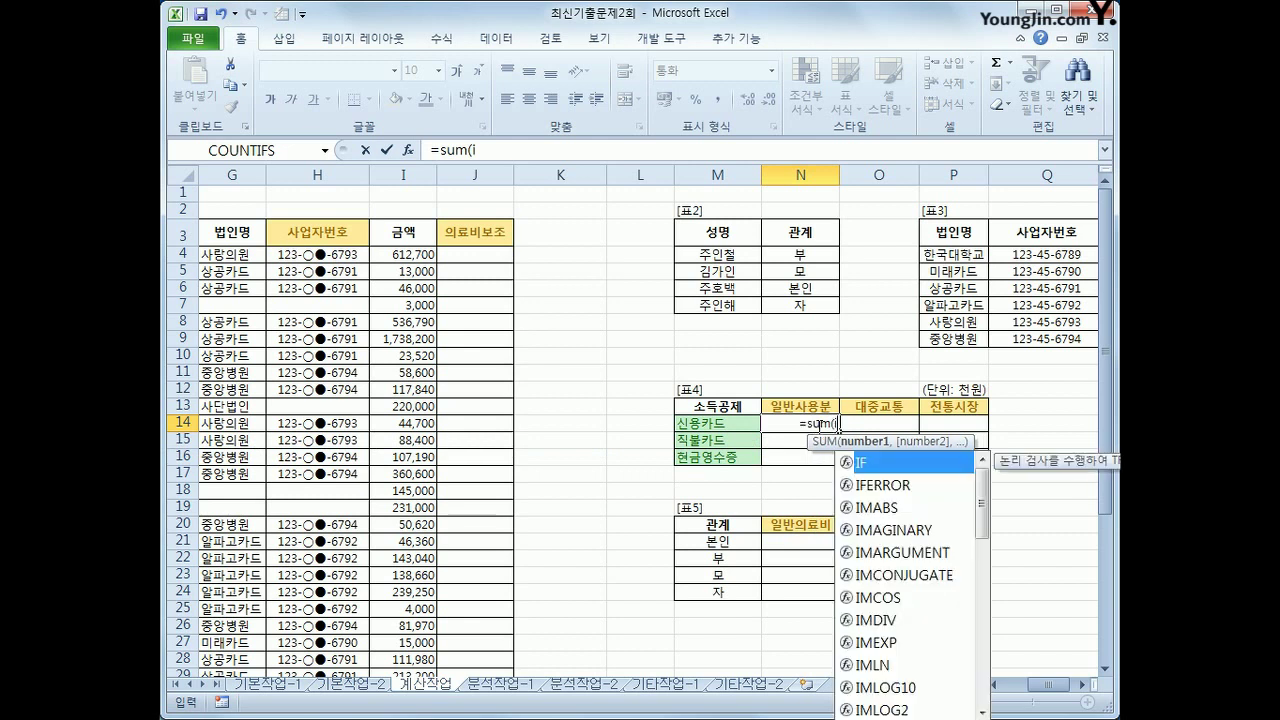
{"action": "type", "text": "f("}
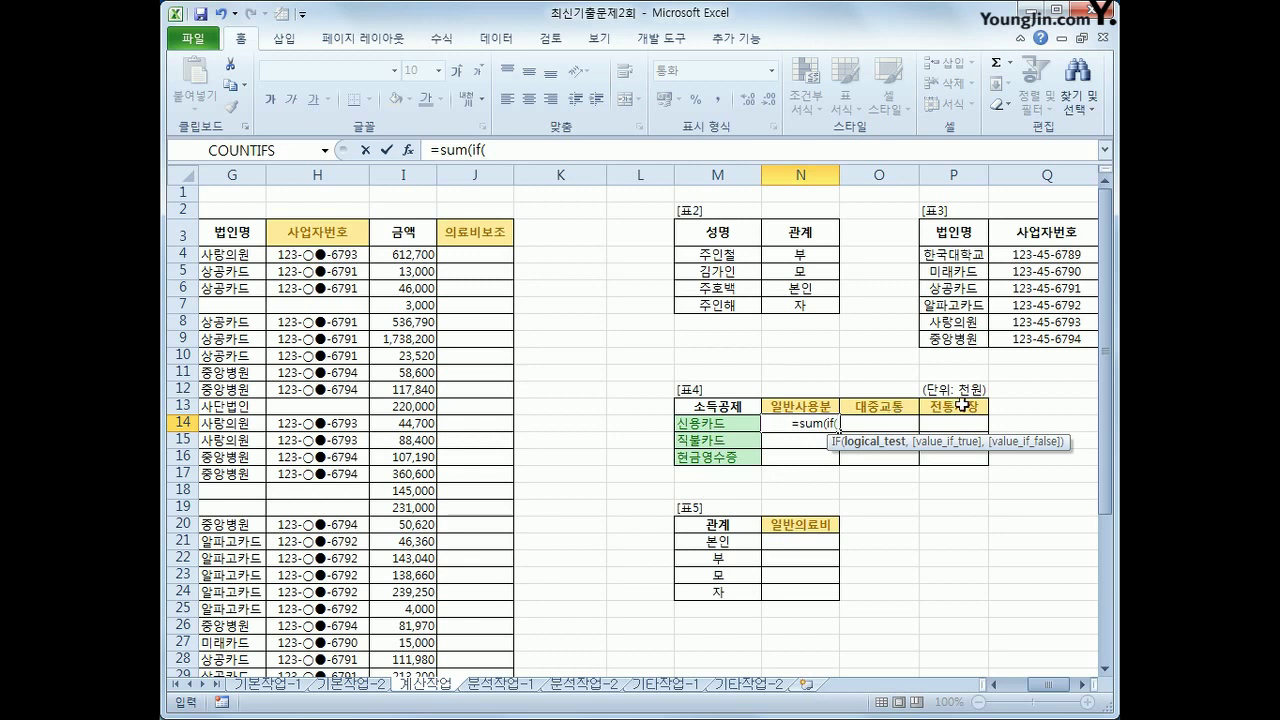
{"action": "type", "text": "("}
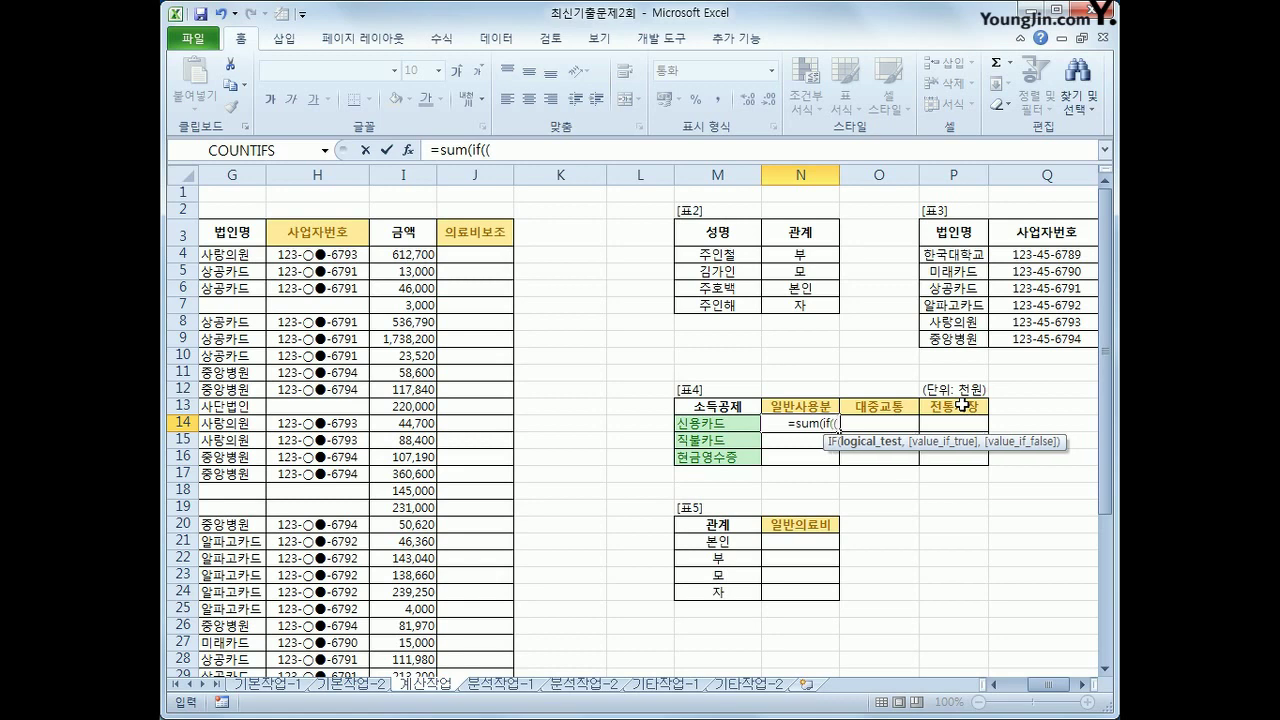
Step: Add the first IF condition ($E$4:$E$42=$M14) to the N14 formula, followed by a multiplication sign and an opening parenthesis
{"action": "left_click_drag", "start_coordinate": [1016, 685], "coordinate": [1002, 685]}
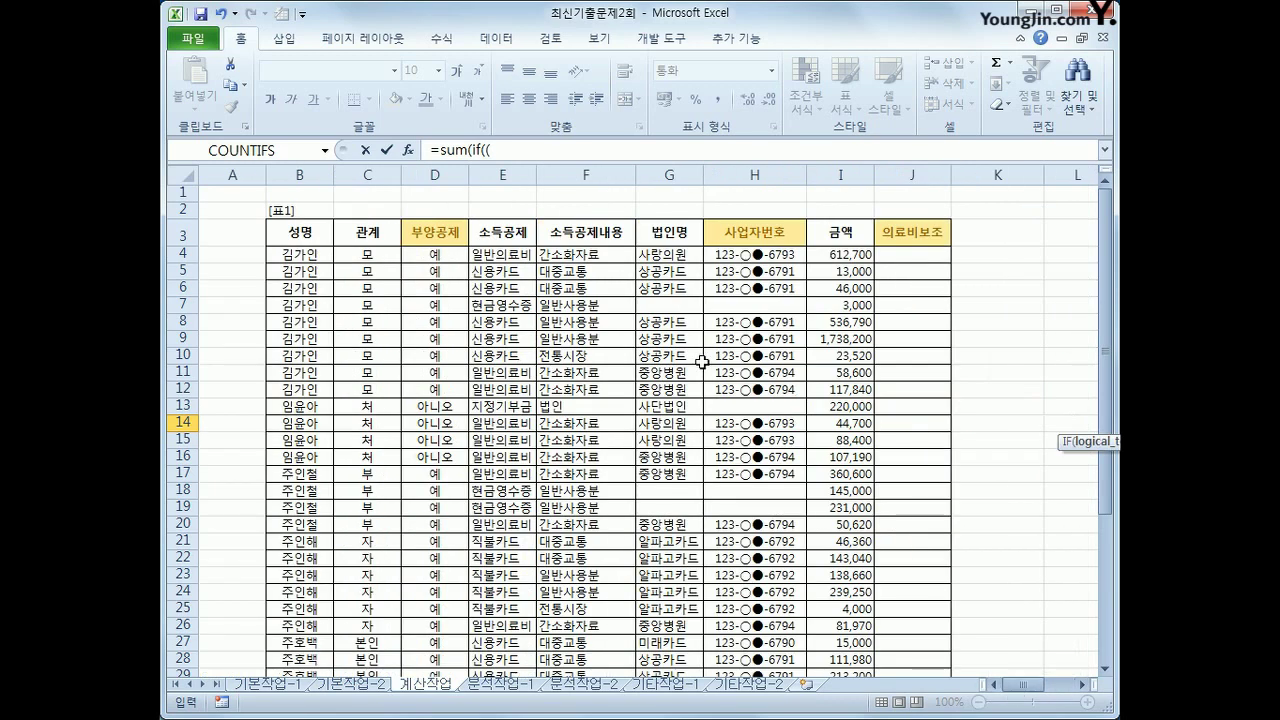
{"action": "left_click_drag", "start_coordinate": [505, 256], "coordinate": [503, 648]}
{"action": "key", "text": "F4"}
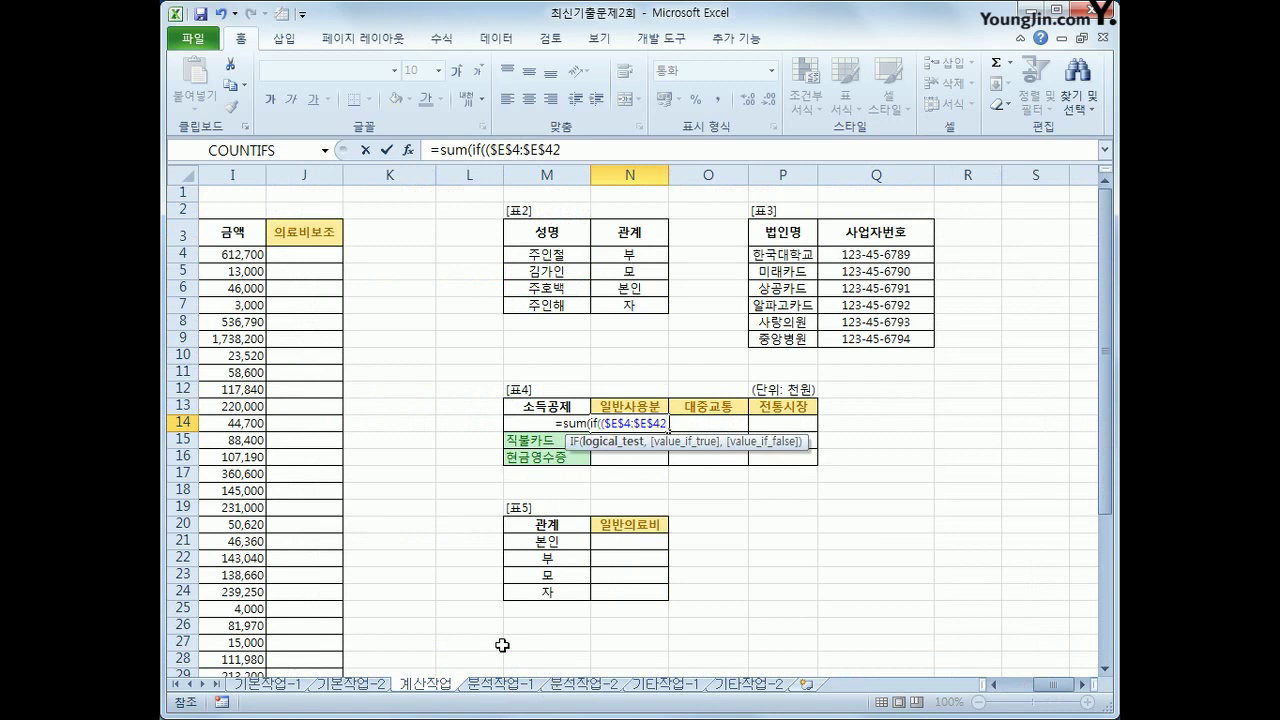
{"action": "type", "text": "="}
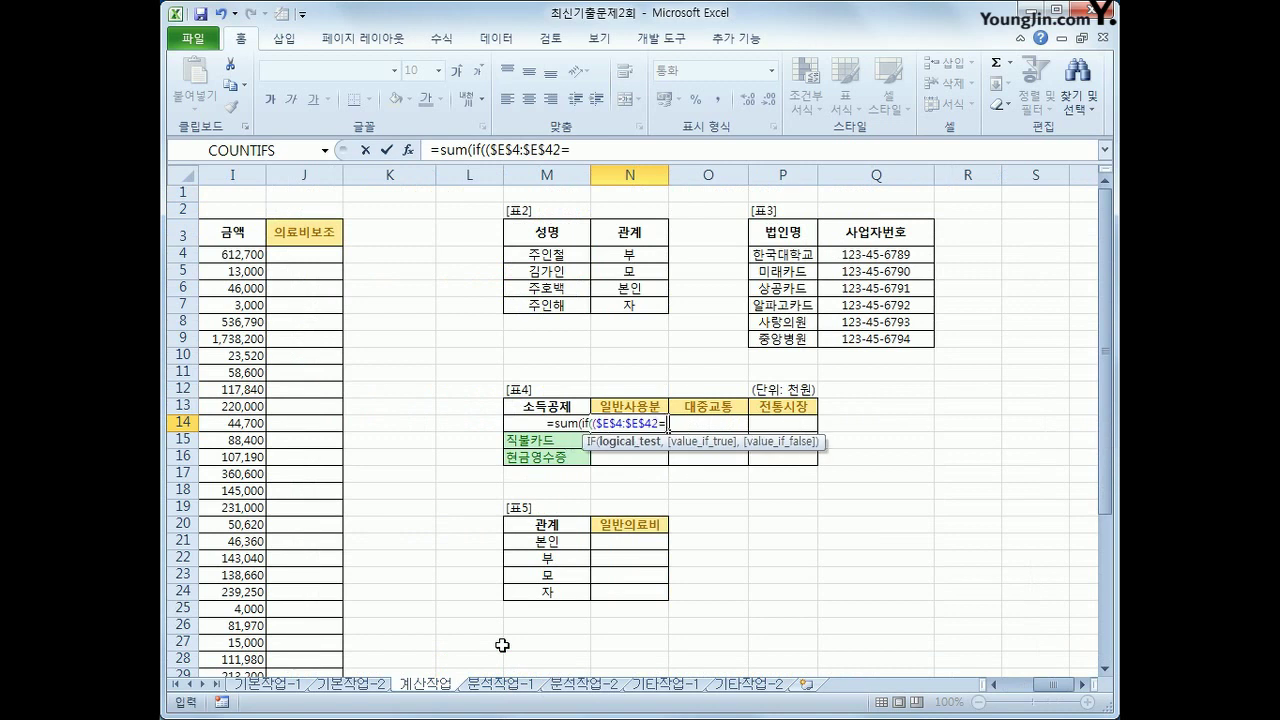
{"action": "key", "text": "Left"}
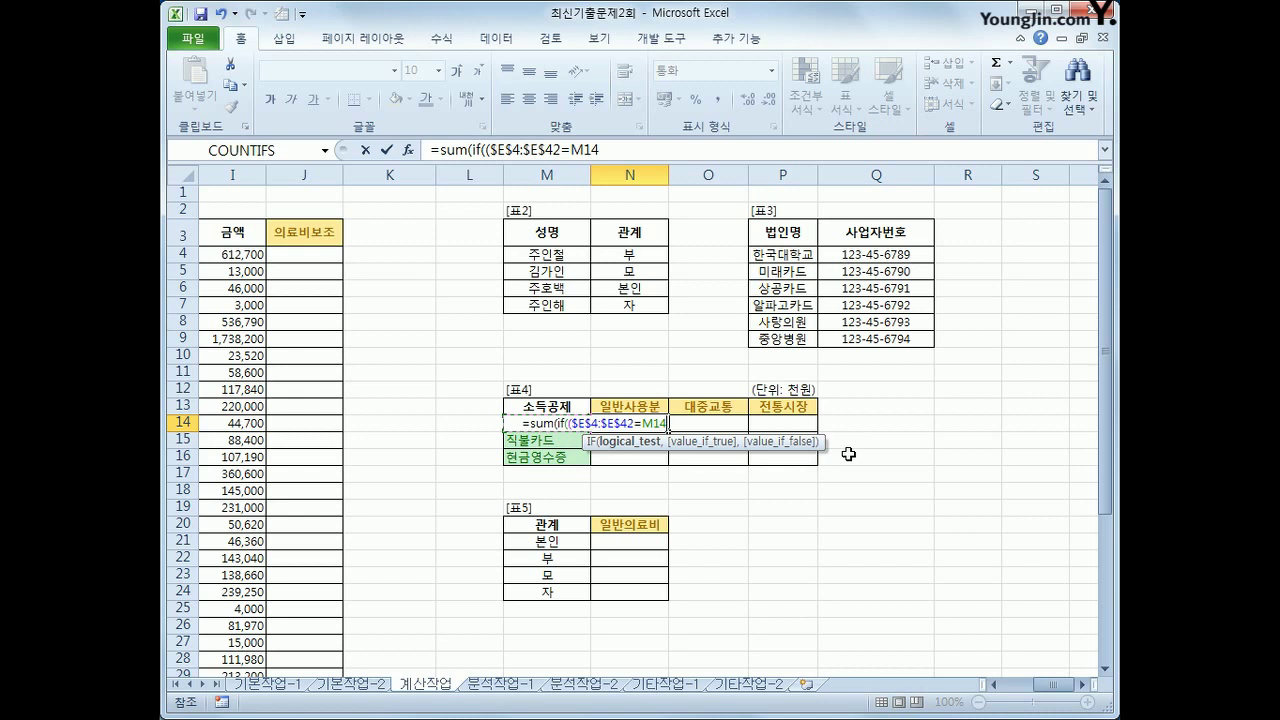
{"action": "key", "text": "F4"}
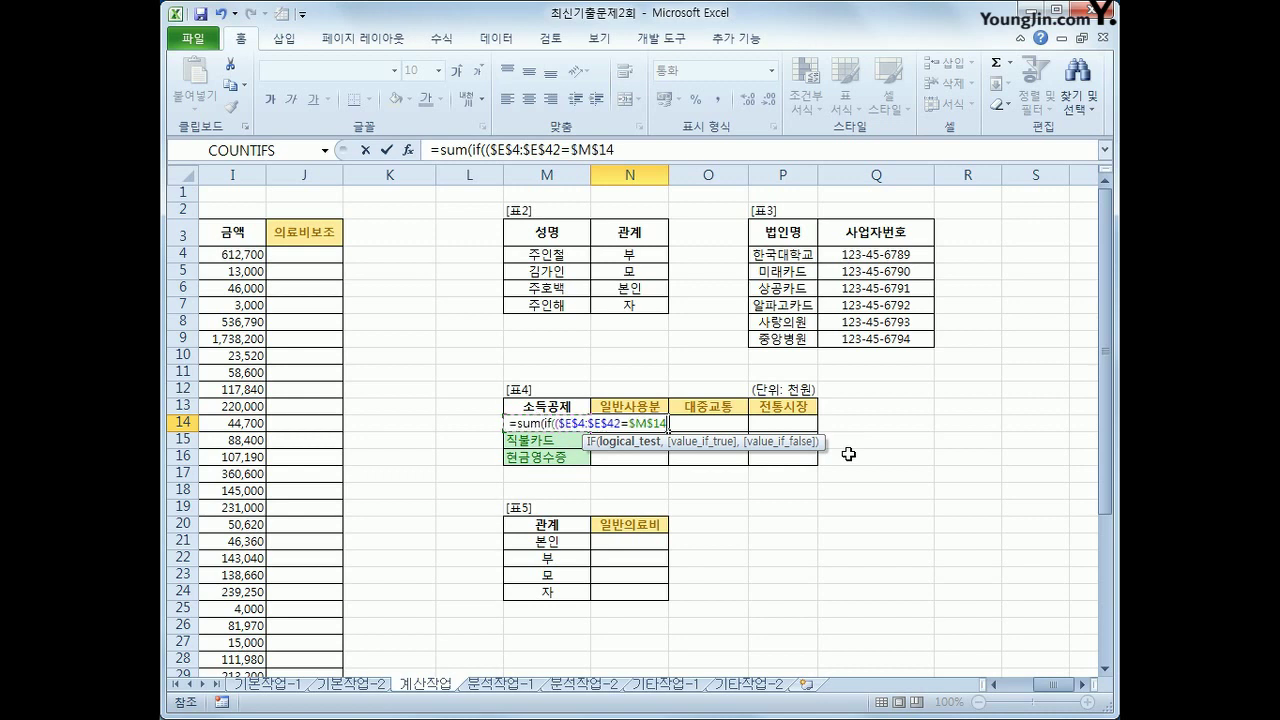
{"action": "key", "text": "F4"}
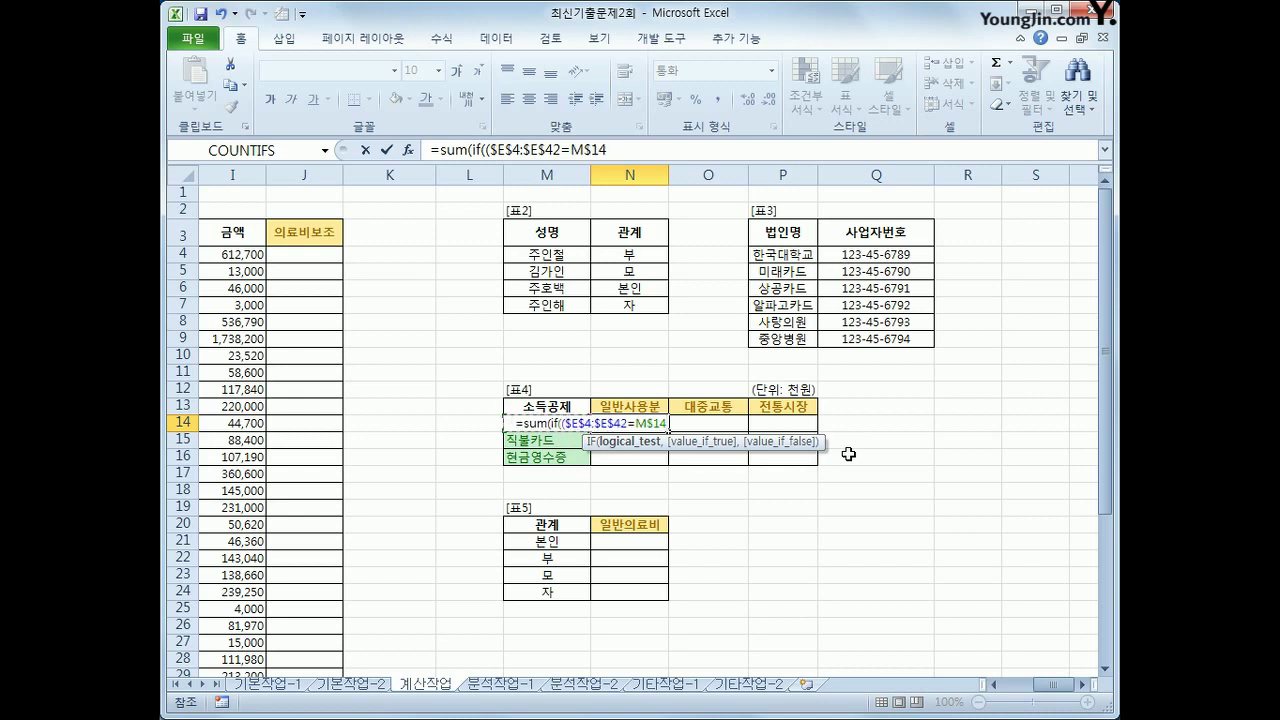
{"action": "key", "text": "F4"}
{"action": "type", "text": ")*("}
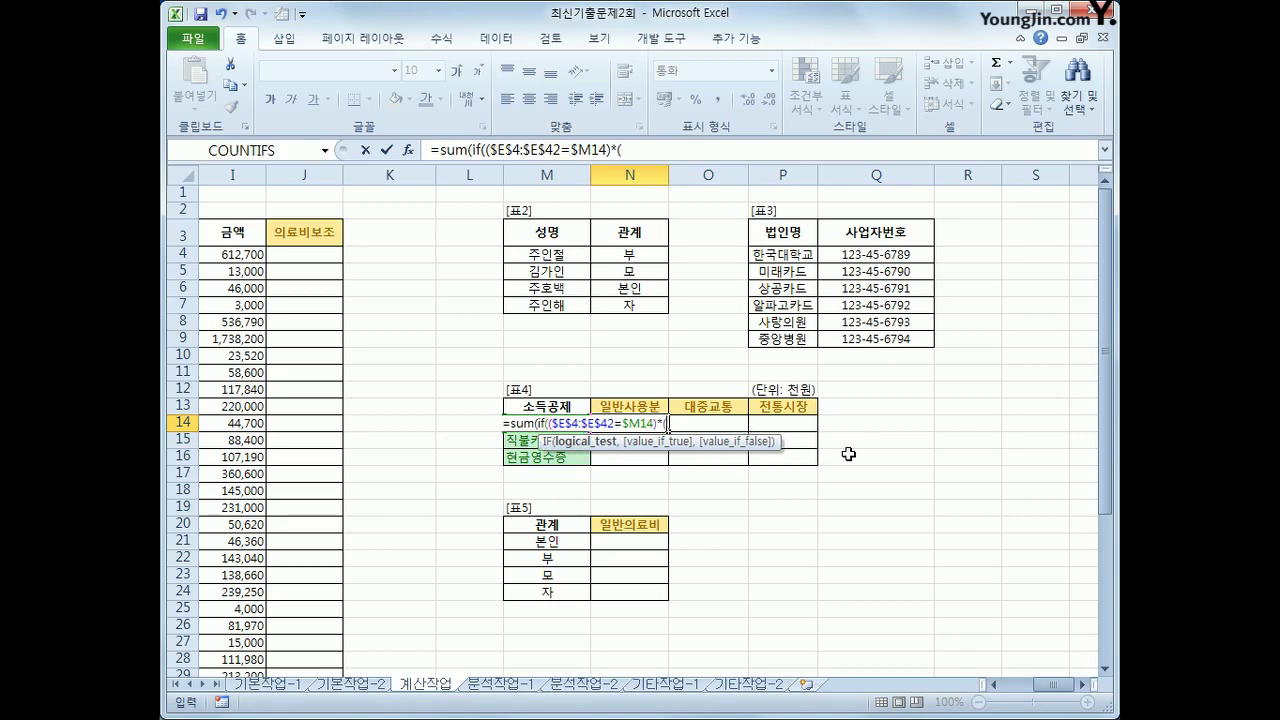
Step: Complete the second IF condition in N14 as ($F$4:$F$42=N$13), keeping only the row of N13 absolute
{"action": "left_click_drag", "start_coordinate": [1050, 686], "coordinate": [1025, 694]}
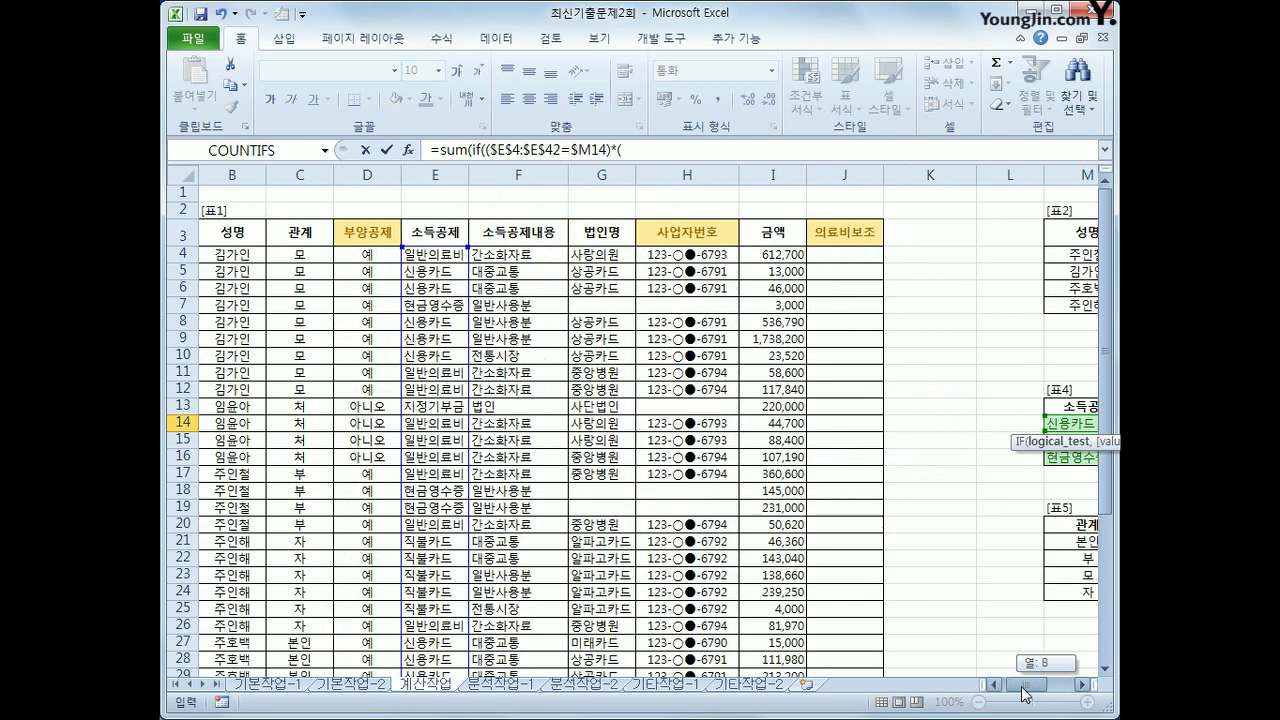
{"action": "left_click", "coordinate": [553, 257]}
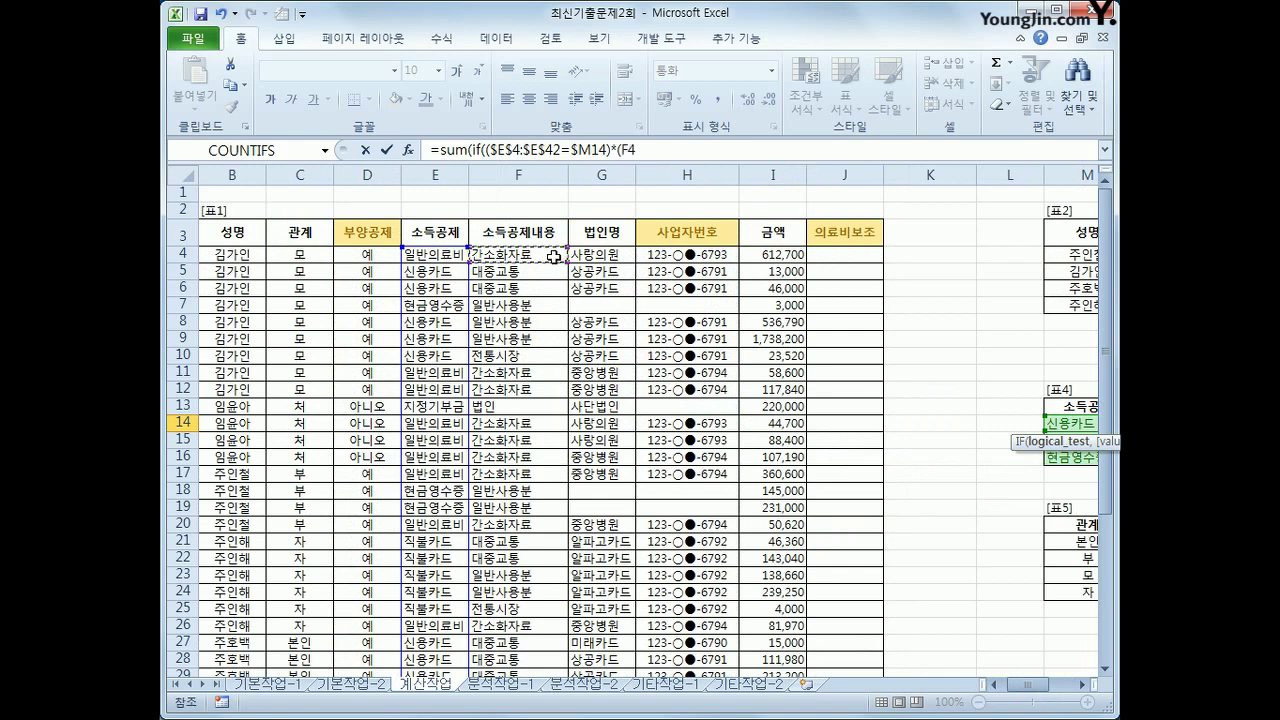
{"action": "left_click_drag", "start_coordinate": [553, 257], "coordinate": [522, 664]}
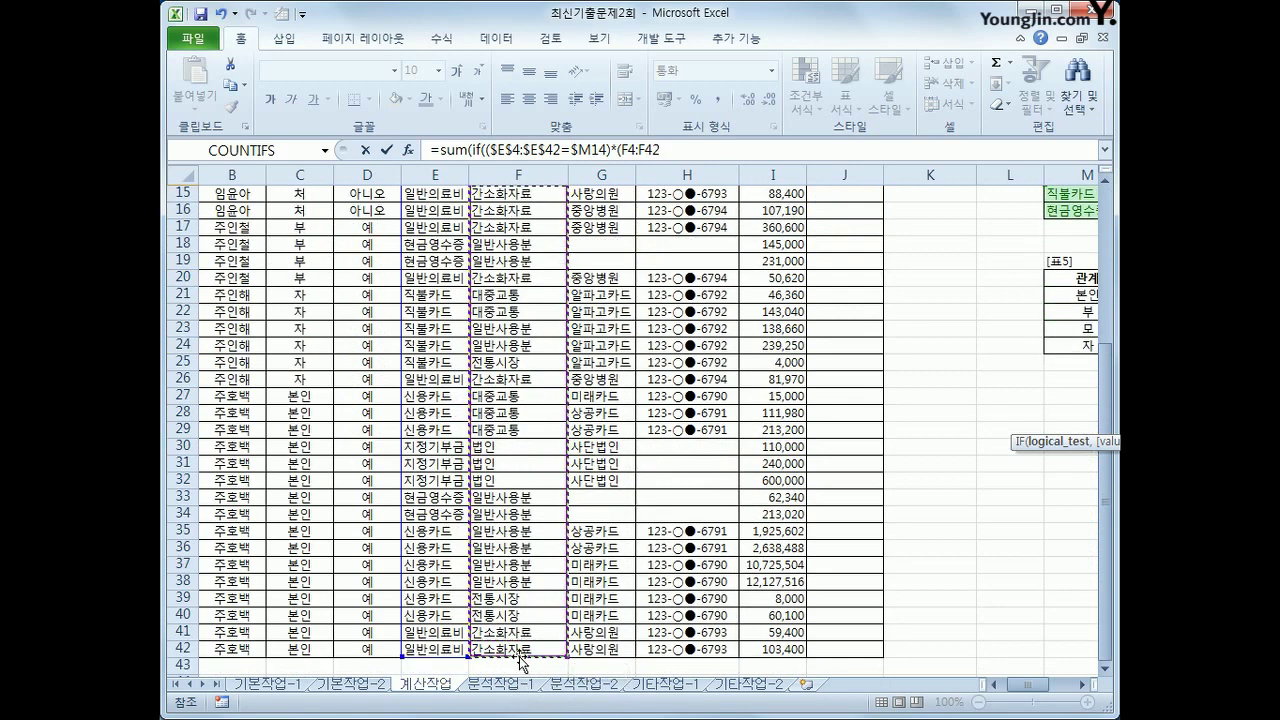
{"action": "key", "text": "F4"}
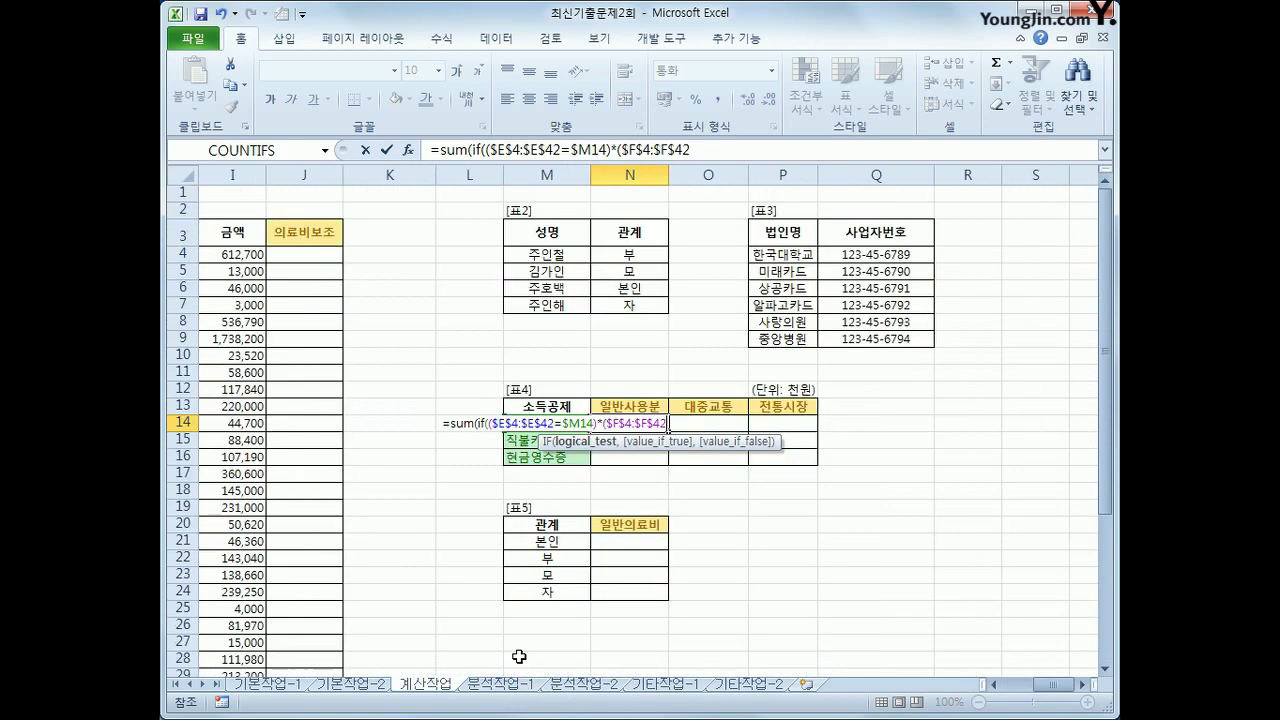
{"action": "type", "text": "="}
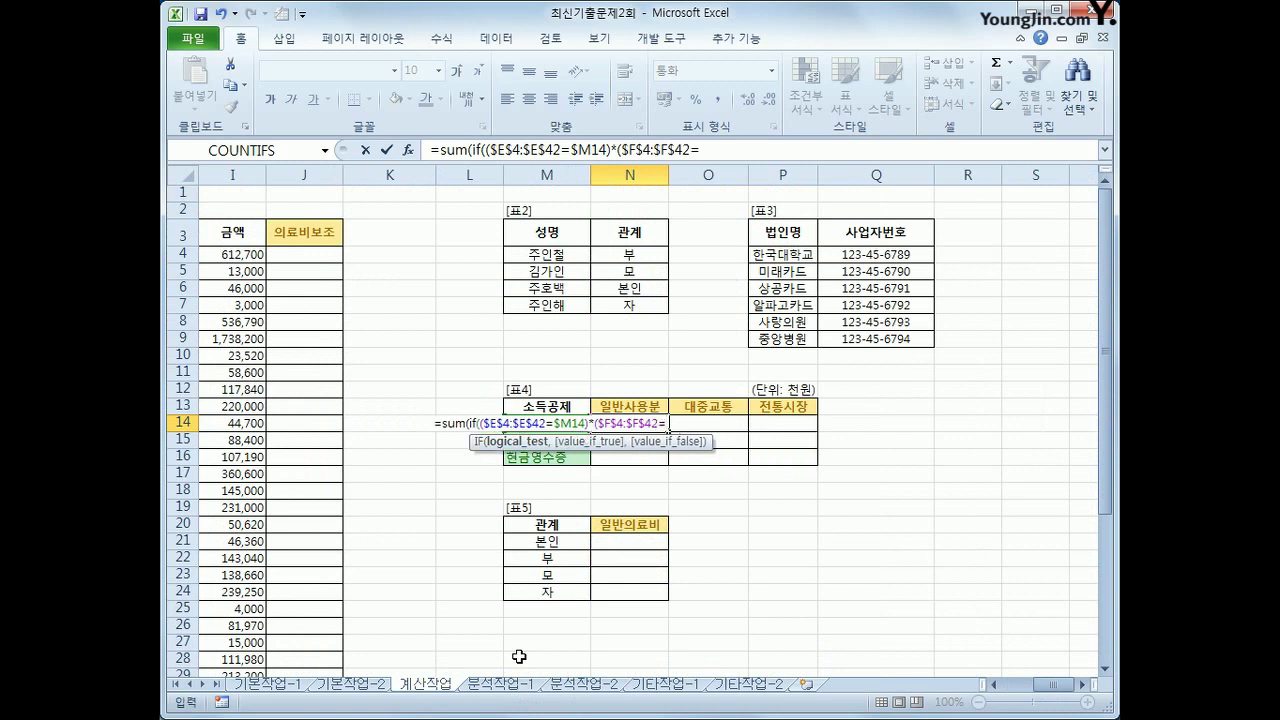
{"action": "key", "text": "Up"}
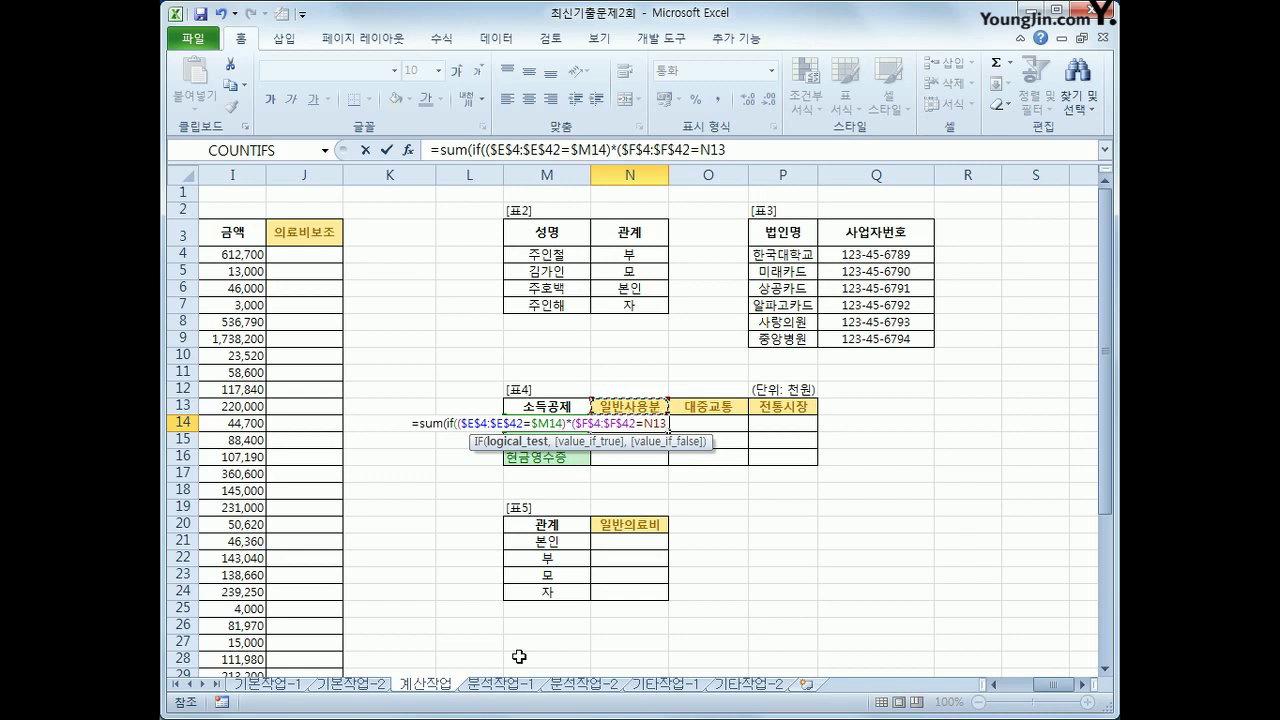
{"action": "key", "text": "F4"}
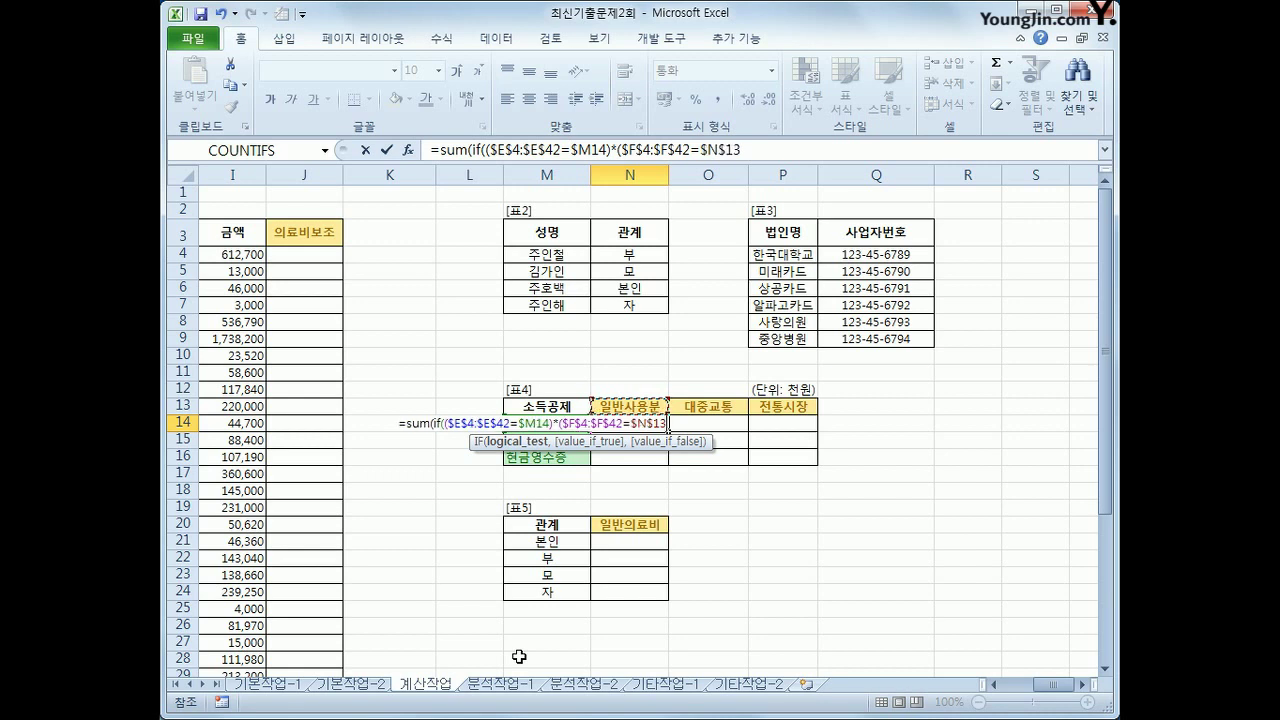
{"action": "key", "text": "F4"}
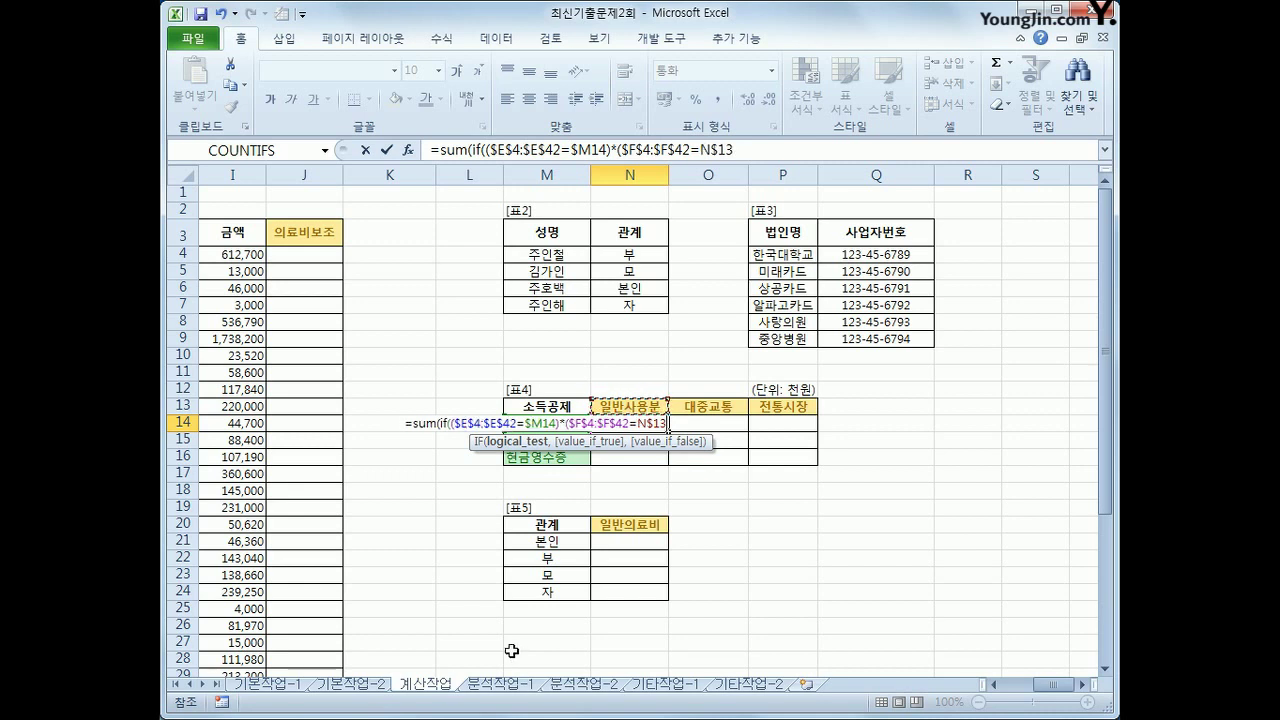
{"action": "type", "text": ")"}
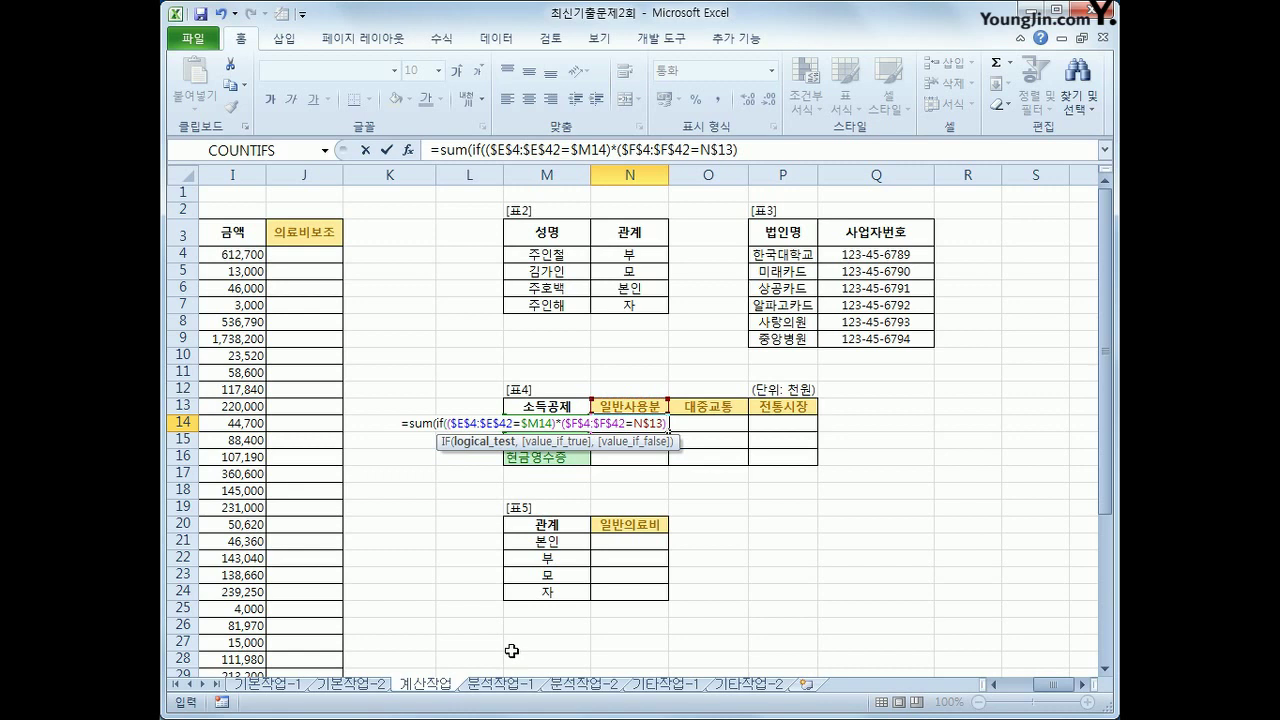
Step: Add the absolute 금액 range $I$4:$I$42 as the IF's value_if_true in N14 and close both functions
{"action": "type", "text": "*"}
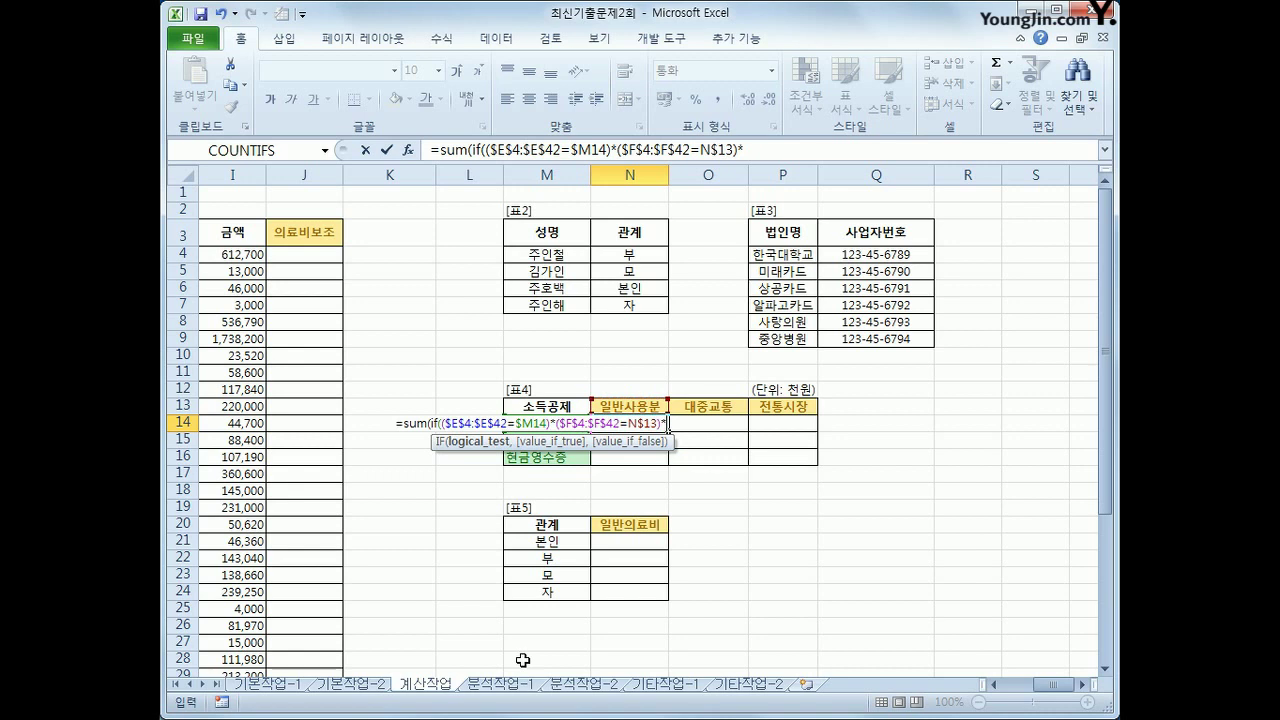
{"action": "key", "text": "BackSpace"}
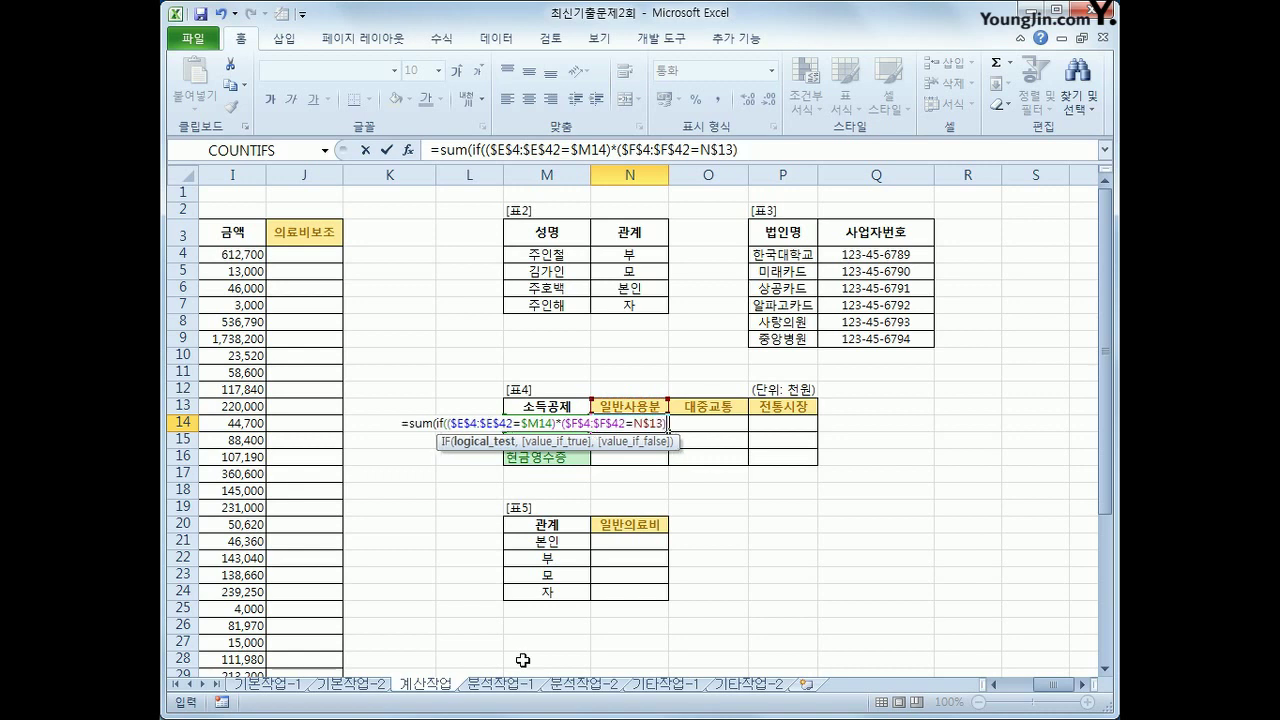
{"action": "type", "text": ","}
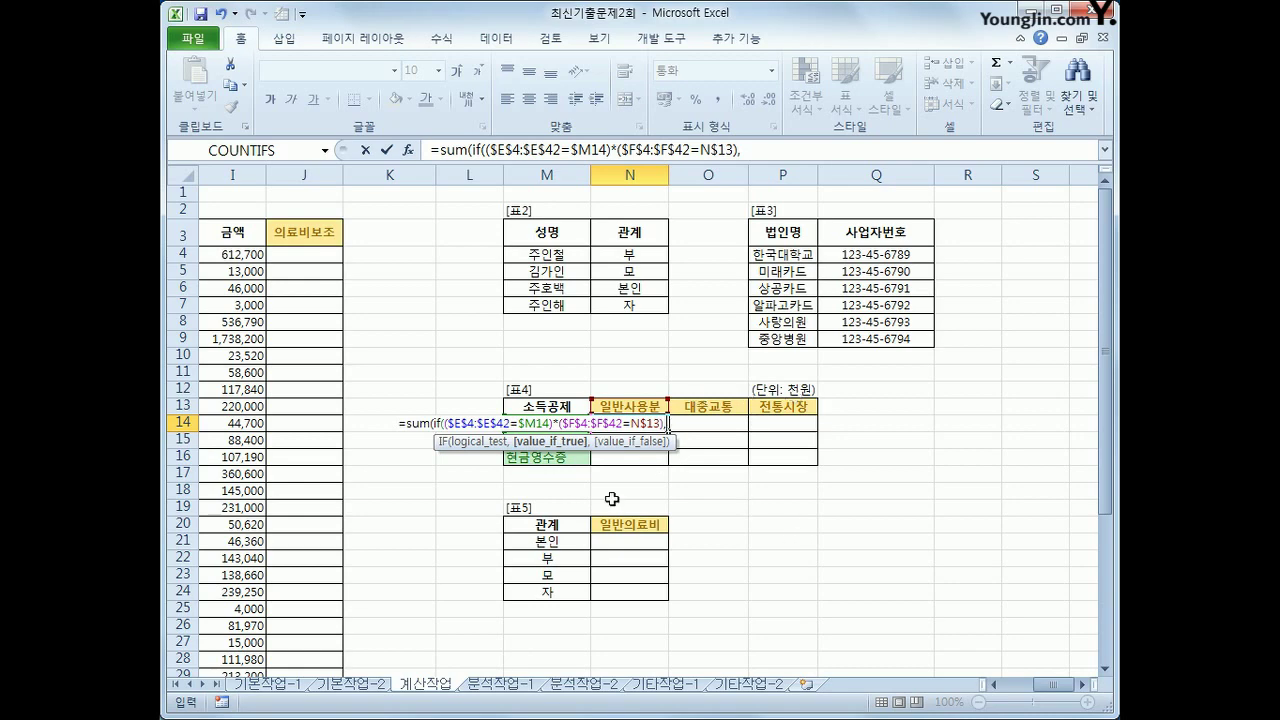
{"action": "left_click", "coordinate": [245, 256]}
{"action": "left_click_drag", "start_coordinate": [245, 256], "coordinate": [230, 650]}
{"action": "mouse_move", "coordinate": [400, 665]}
{"action": "left_mouse_down"}
{"action": "mouse_move", "coordinate": [410, 672]}
{"action": "mouse_move", "coordinate": [413, 643]}
{"action": "left_mouse_up"}
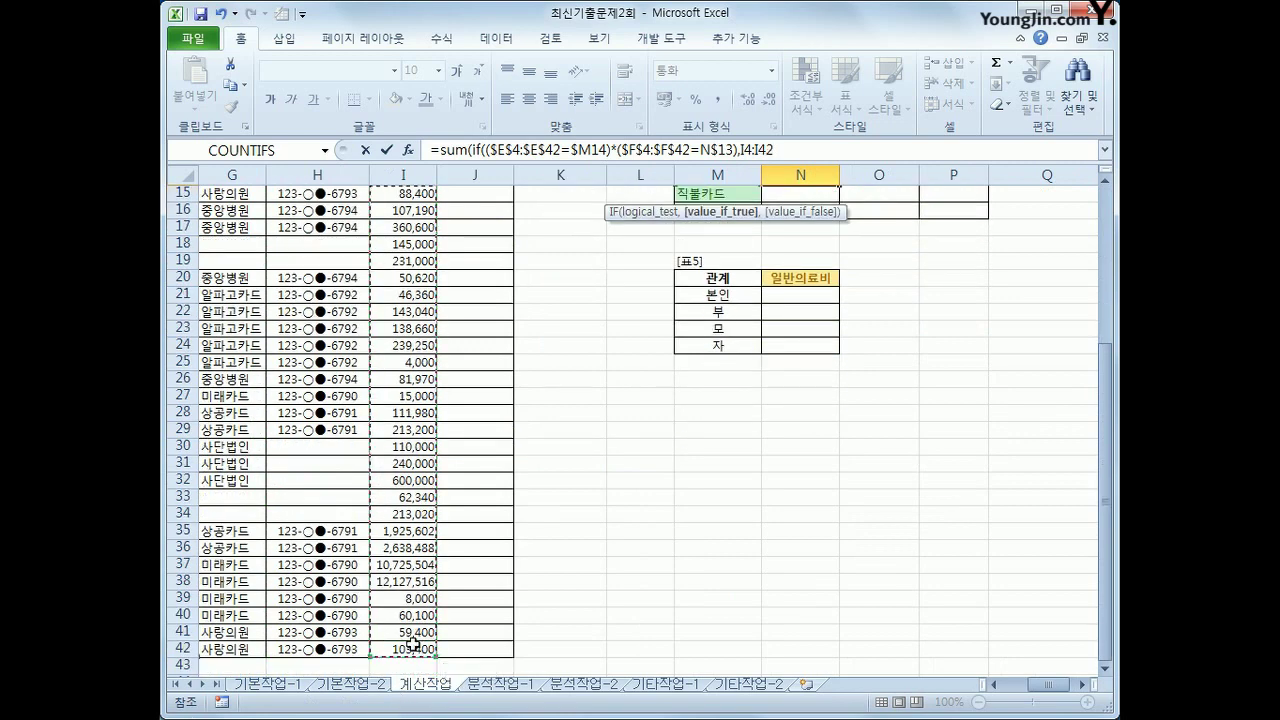
{"action": "key", "text": "F4"}
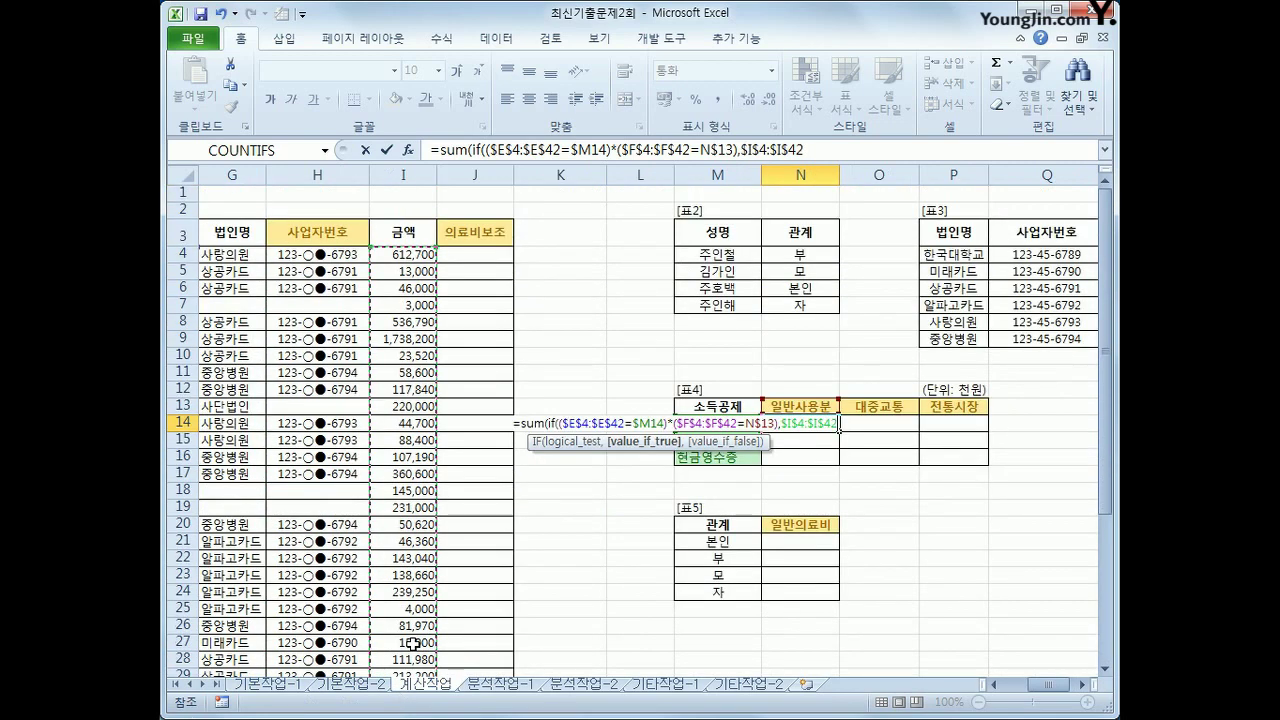
{"action": "type", "text": "))"}
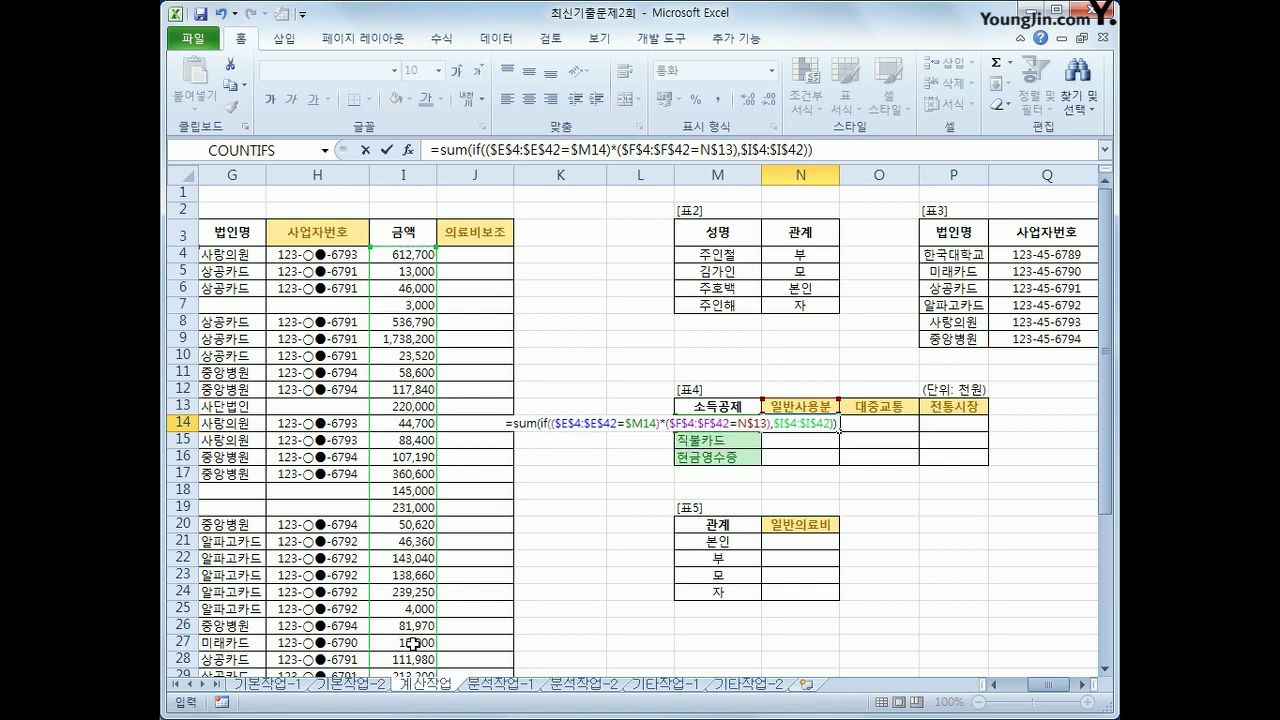
Step: Enter the N14 formula as an array formula, fill it across N14:P16 of 표4, and select the unit label in P12
{"action": "key", "text": "ctrl+shift+Return"}
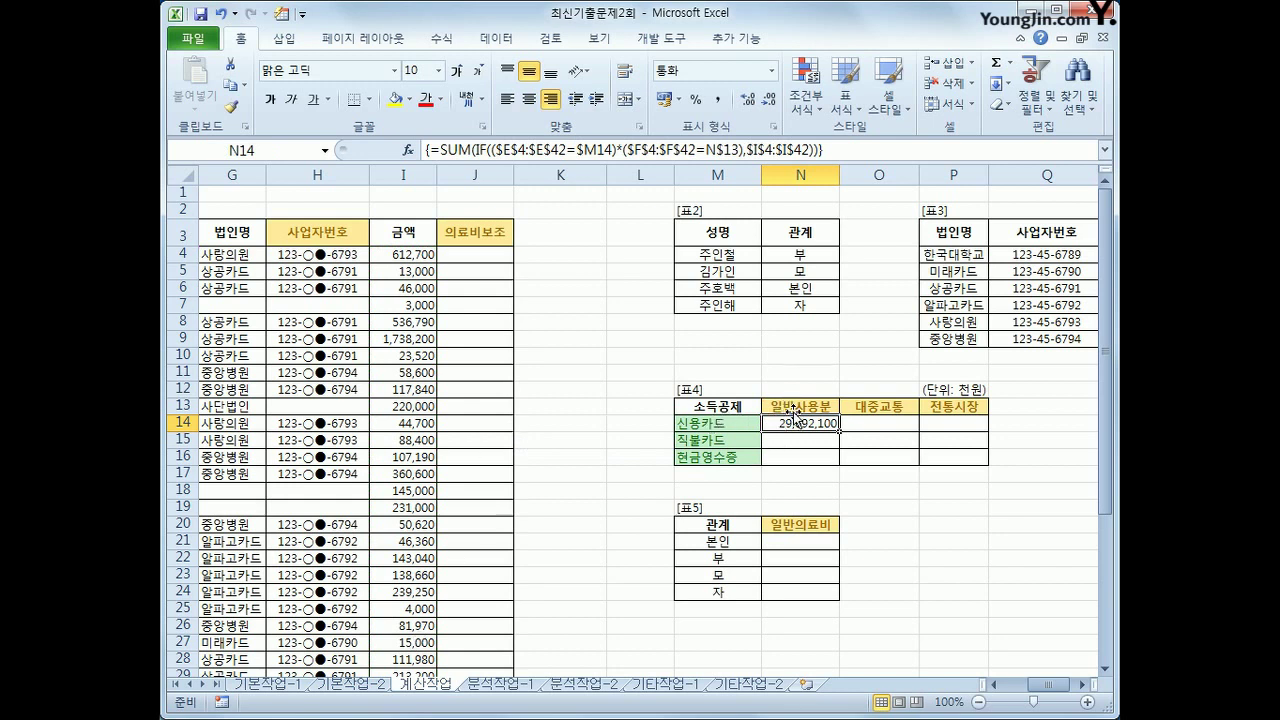
{"action": "left_click_drag", "start_coordinate": [839, 430], "coordinate": [985, 466]}
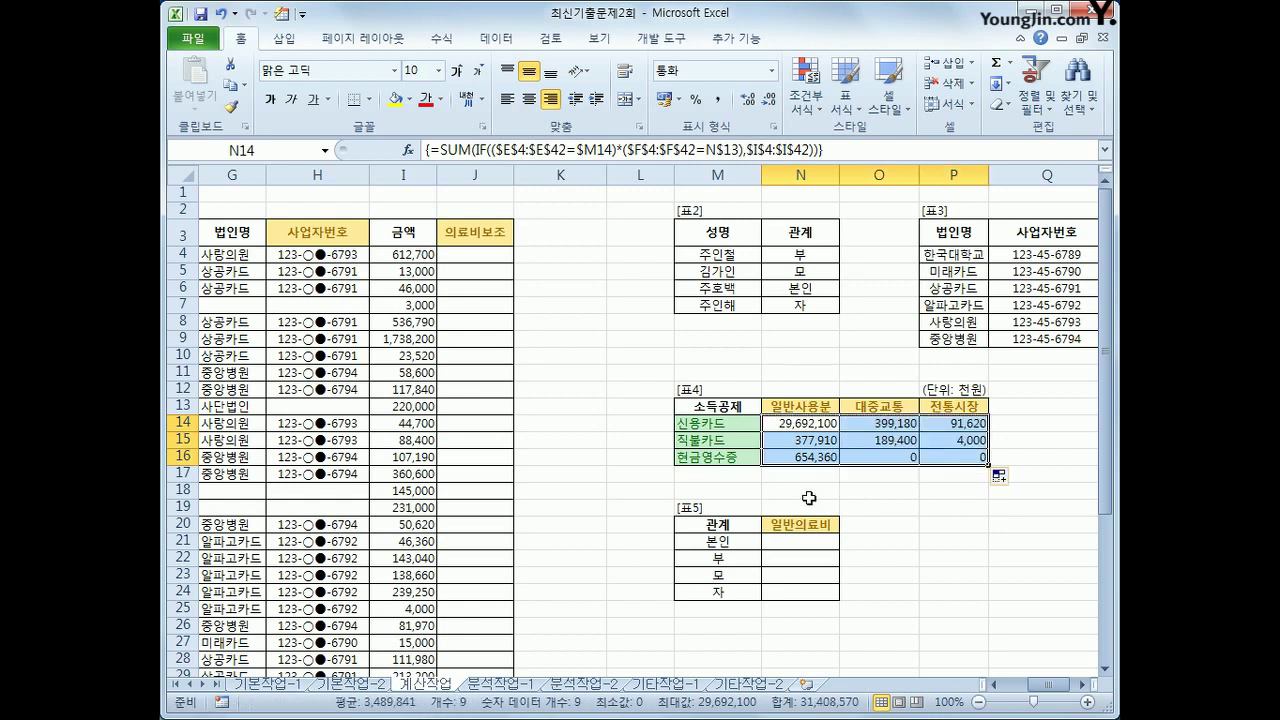
{"action": "left_click", "coordinate": [984, 389]}
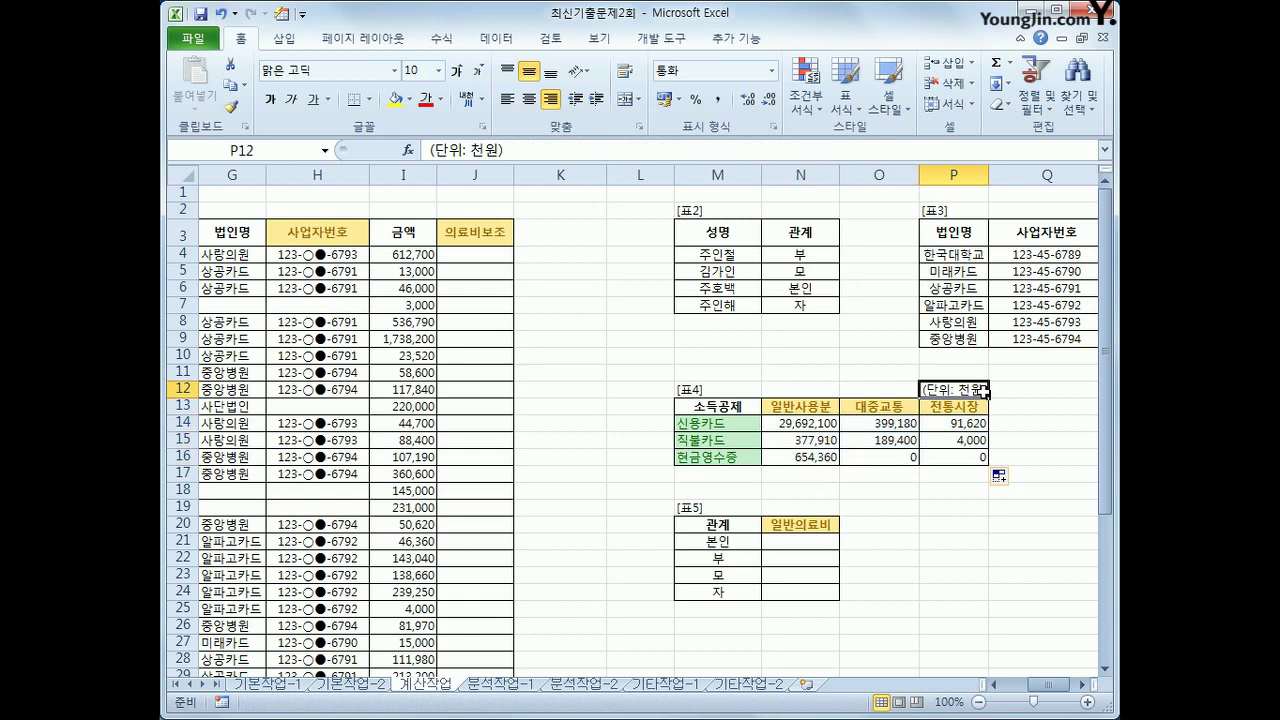
Step: Wrap the N14 formula in a TEXT function with the thousands format "#,##0,"
{"action": "left_click", "coordinate": [791, 424]}
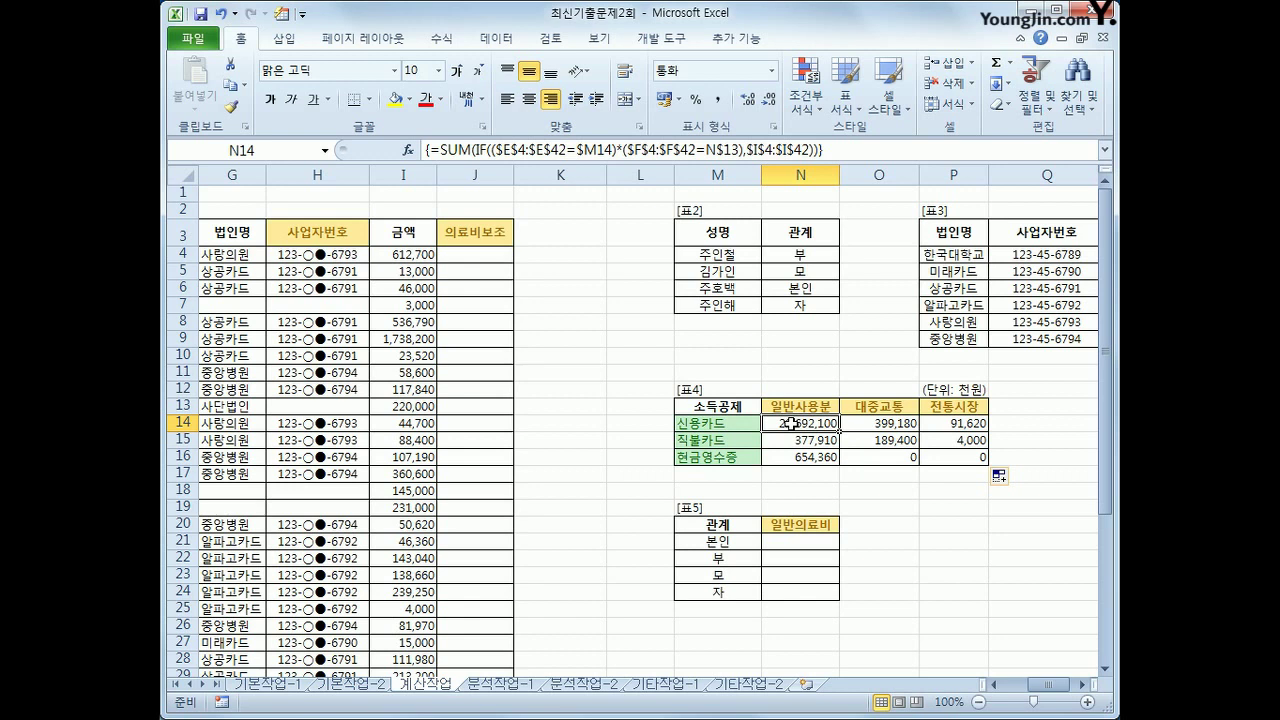
{"action": "left_click", "coordinate": [441, 150]}
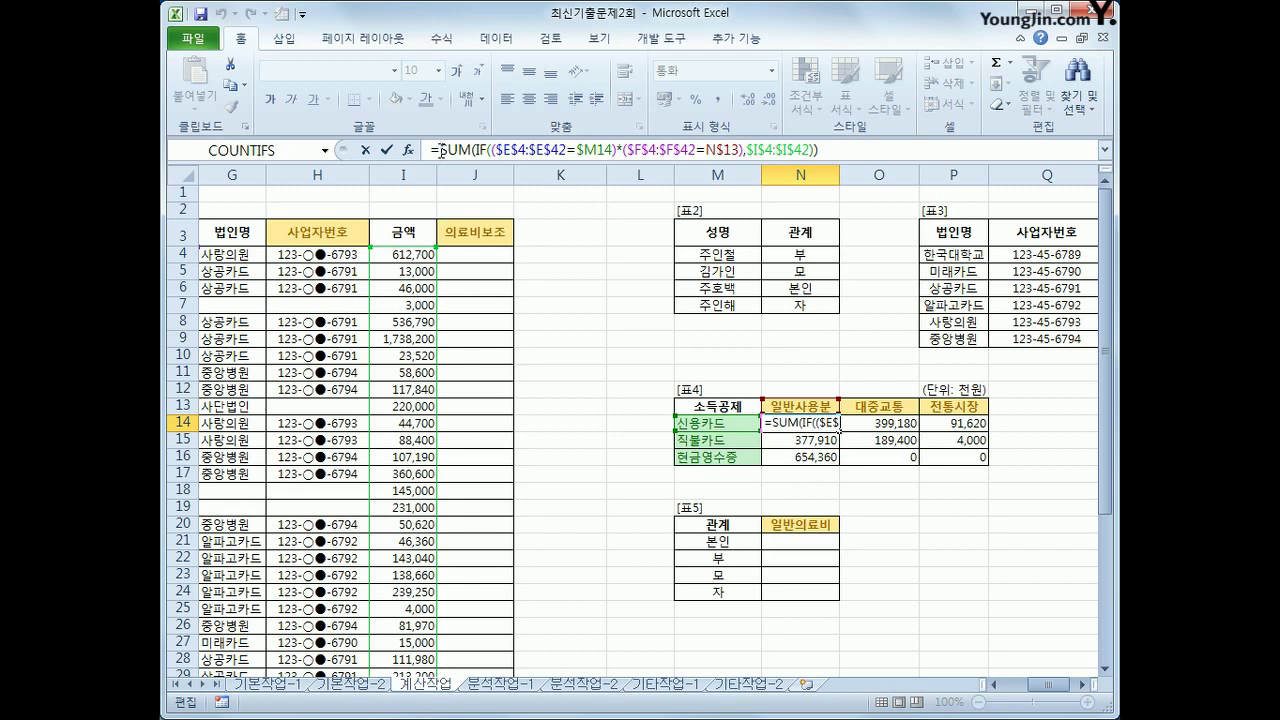
{"action": "type", "text": "te"}
{"action": "key", "text": "Tab"}
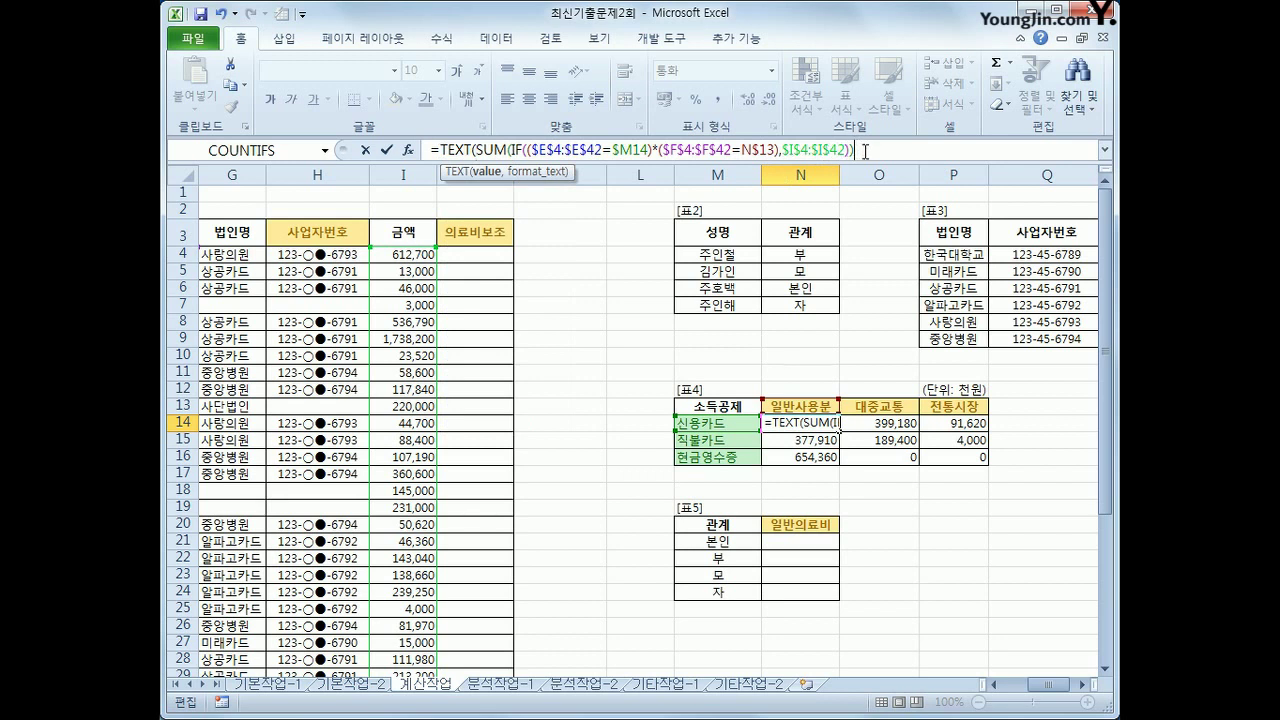
{"action": "type", "text": ",\"#"}
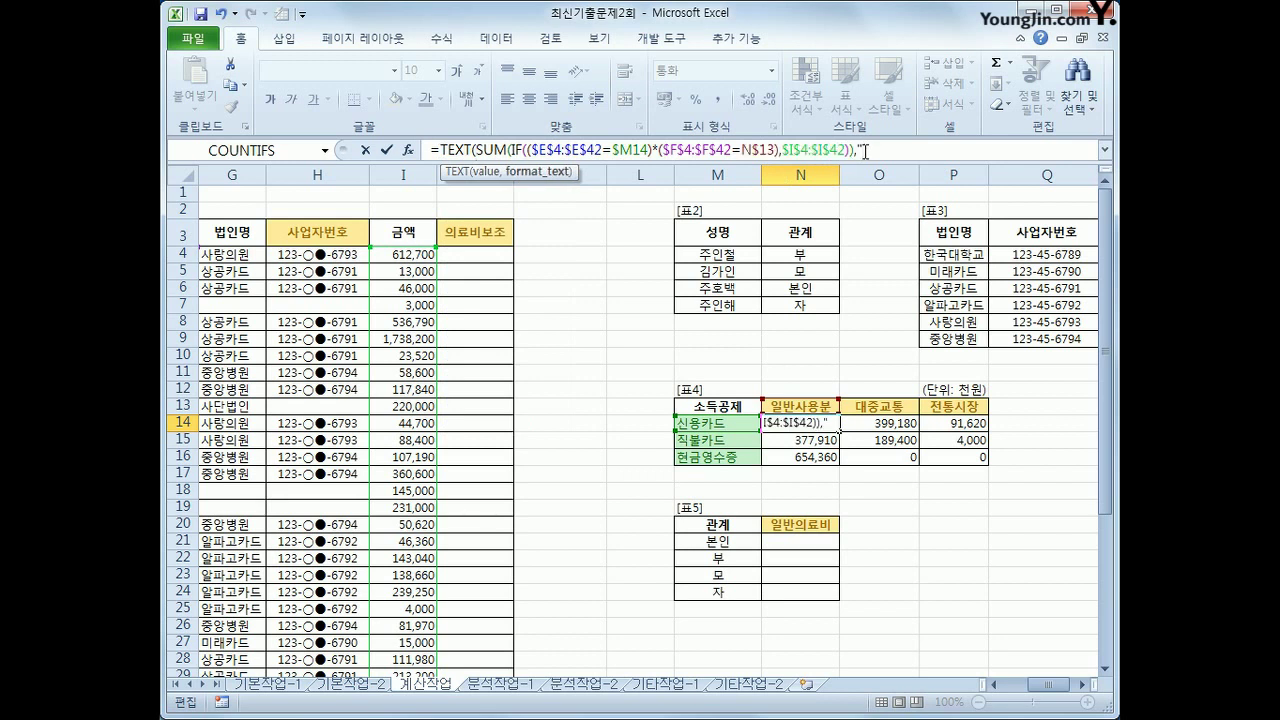
{"action": "type", "text": ",##0,\")"}
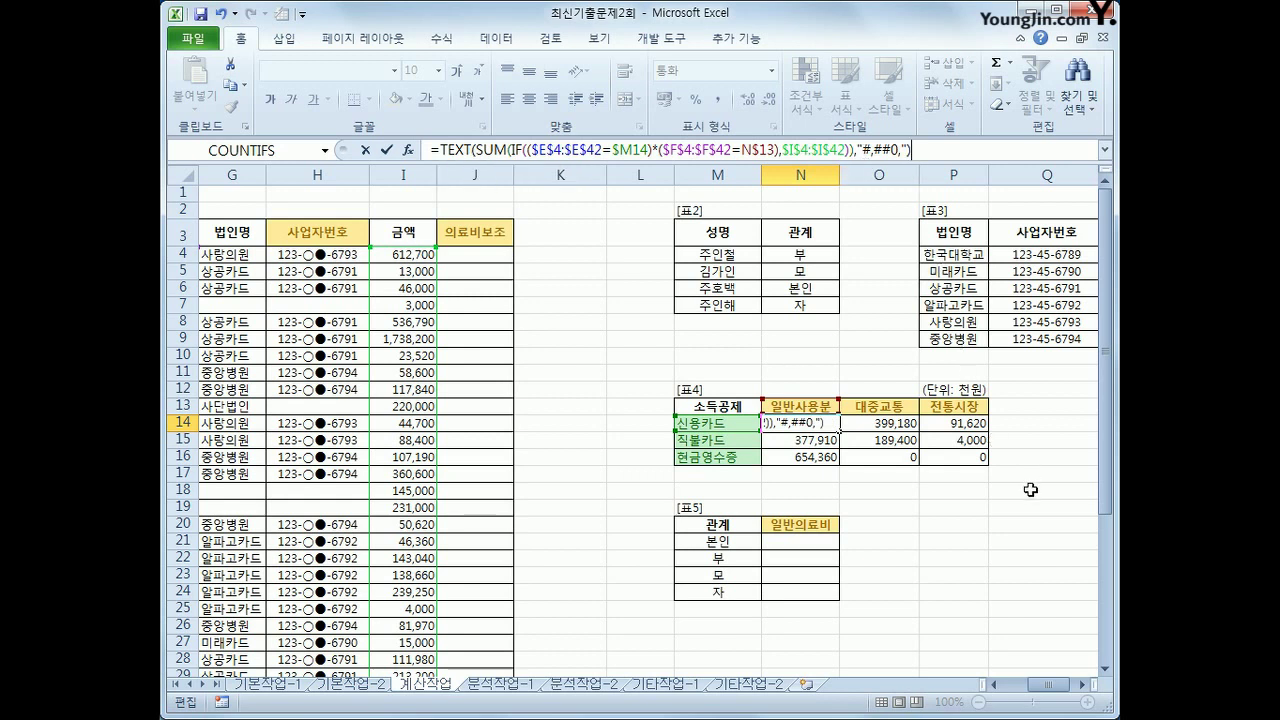
Step: Enter the N14 formula as an array formula and fill it across N14:P16 of 표4
{"action": "key", "text": "ctrl+shift+Return"}
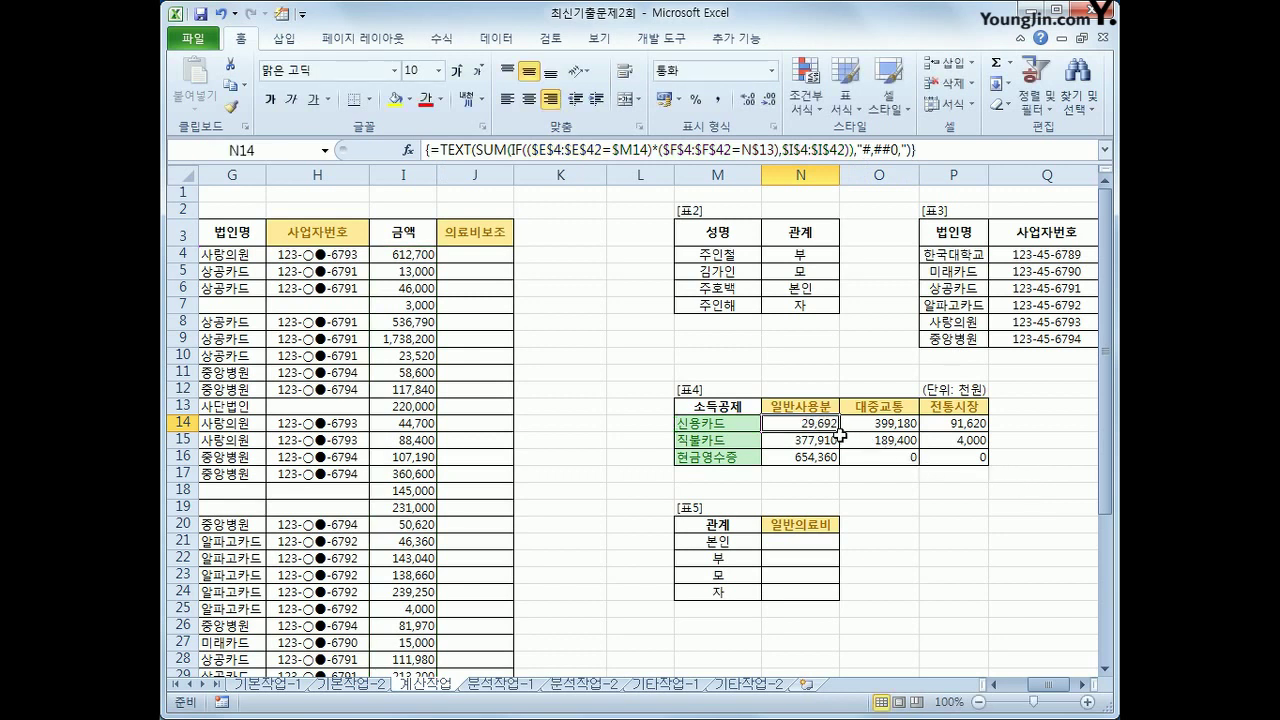
{"action": "left_click_drag", "start_coordinate": [839, 431], "coordinate": [972, 459]}
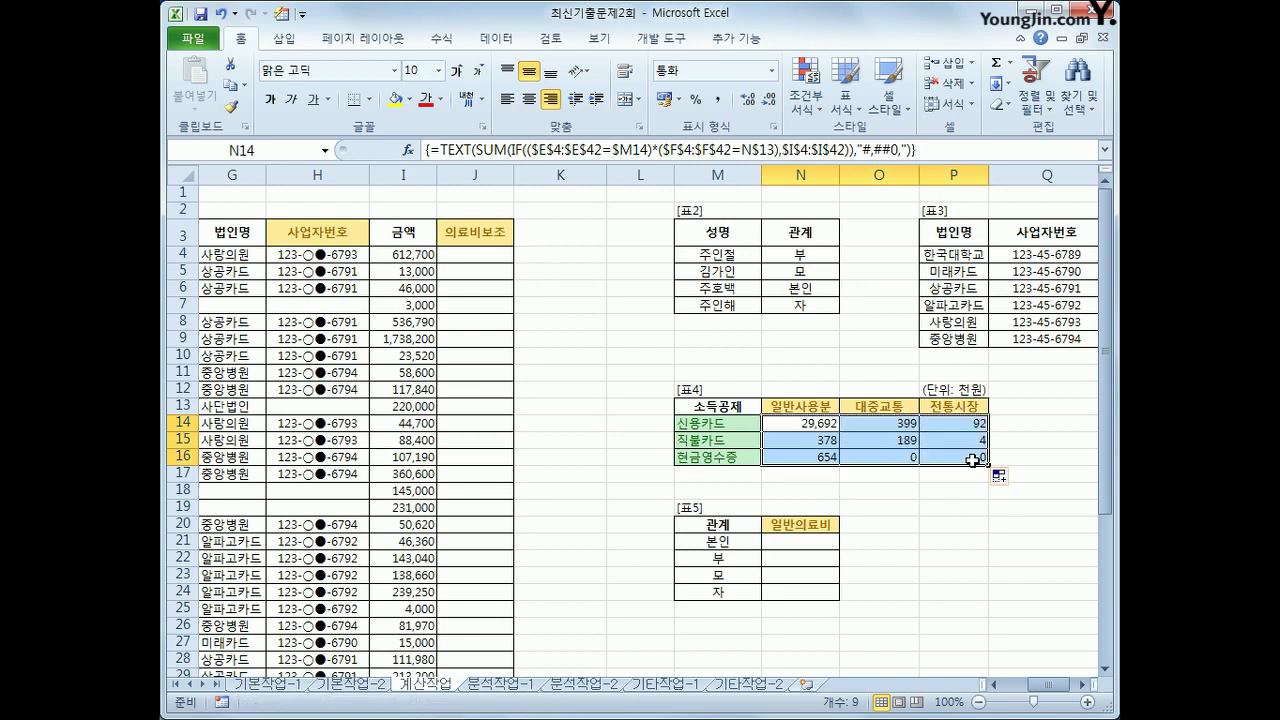
{"action": "left_click", "coordinate": [972, 459]}
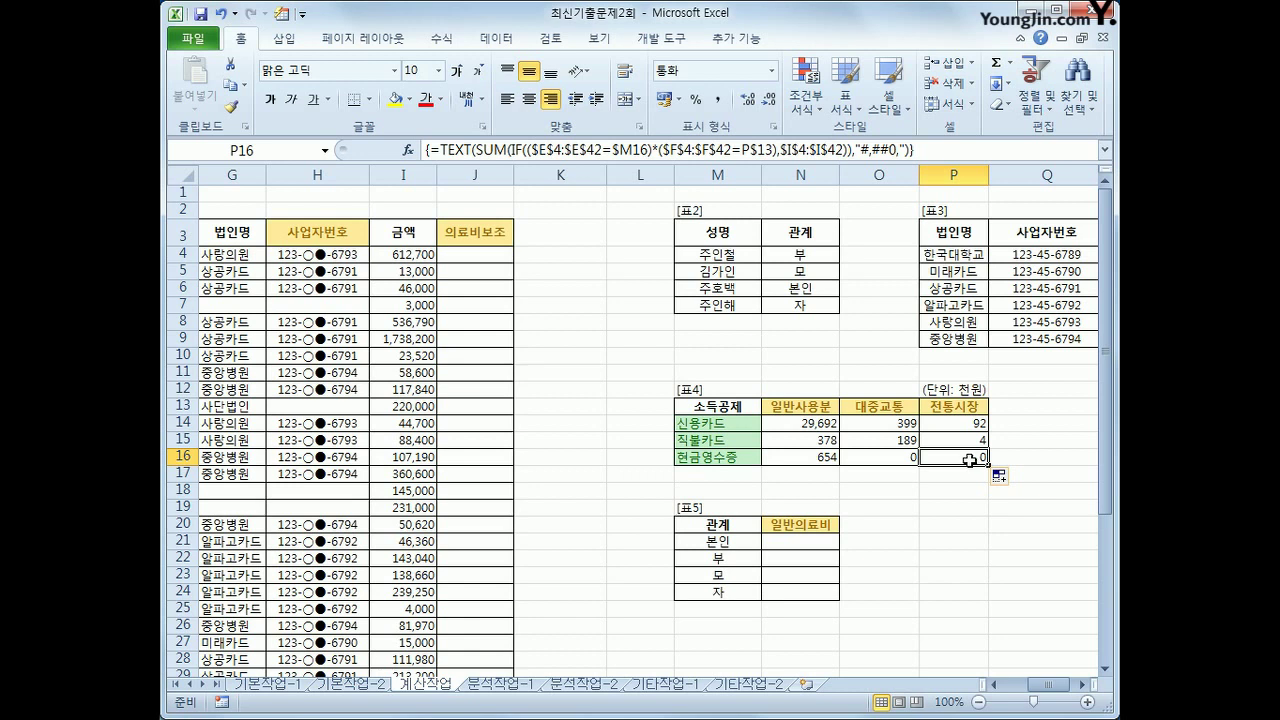
Step: Begin a LARGE formula with a nested IF in N21, the 본인 row of 표5
{"action": "left_click", "coordinate": [792, 543]}
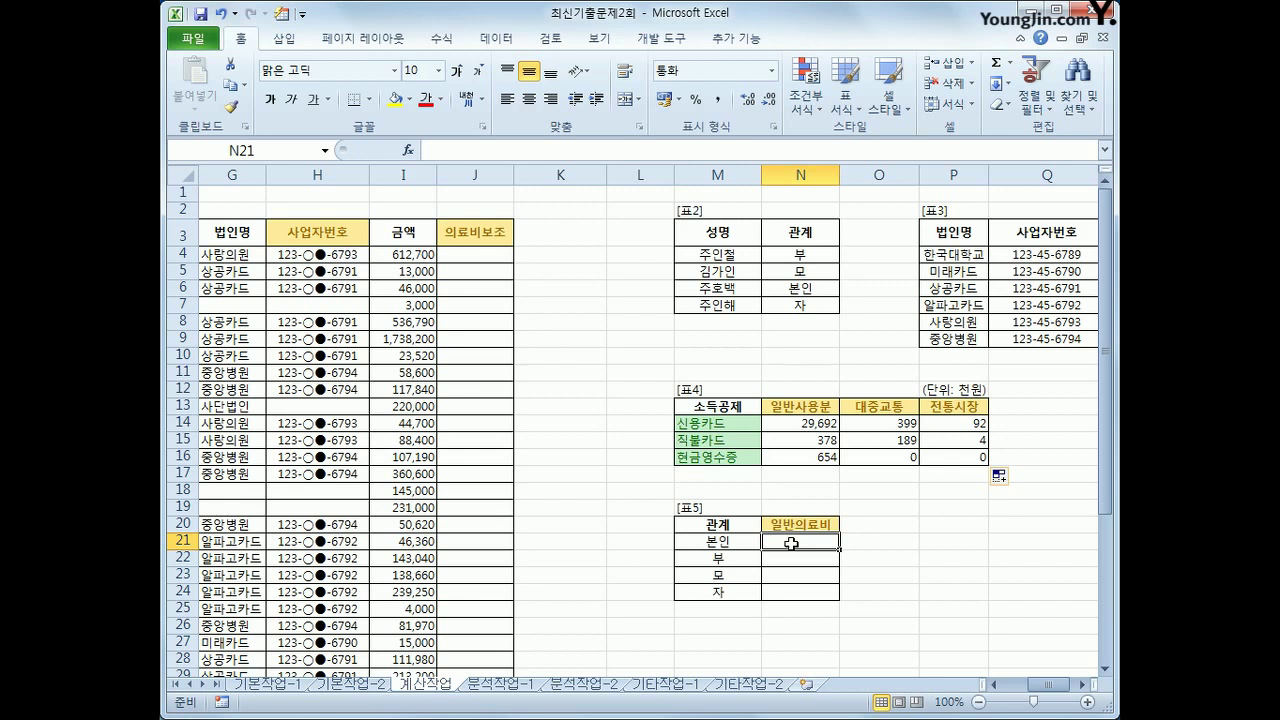
{"action": "type", "text": "=la"}
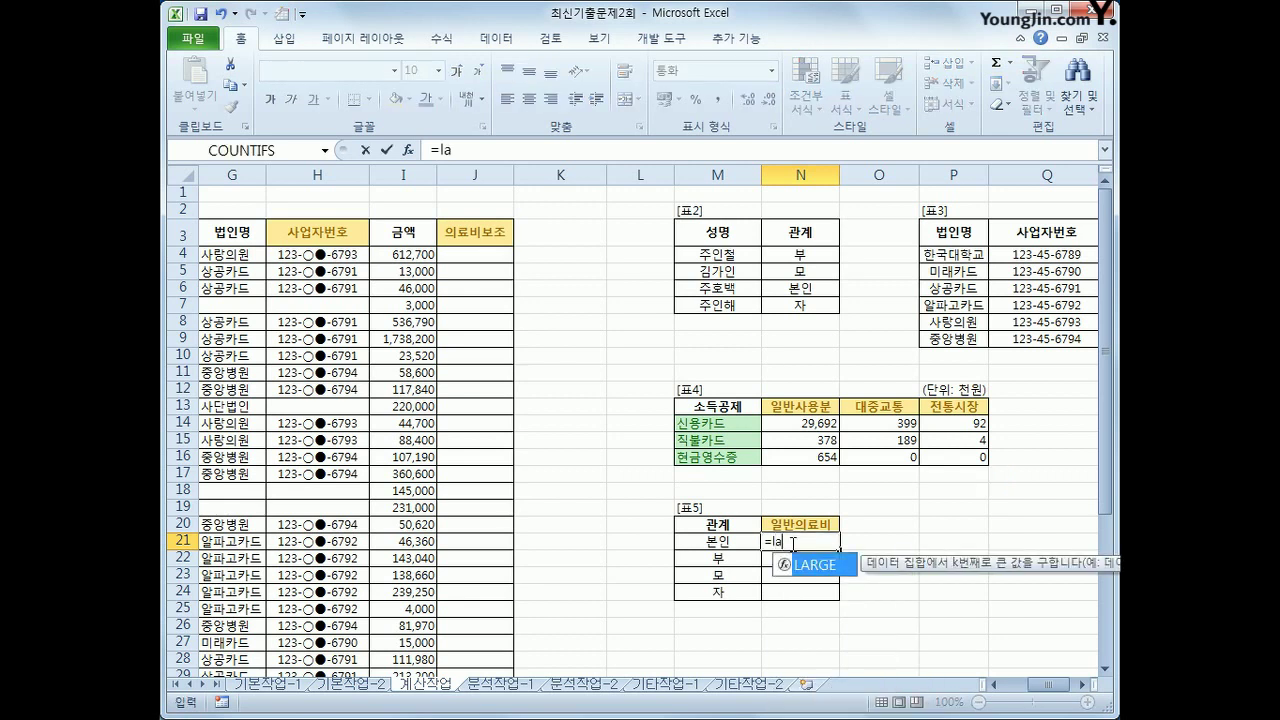
{"action": "key", "text": "Tab"}
{"action": "type", "text": "if("}
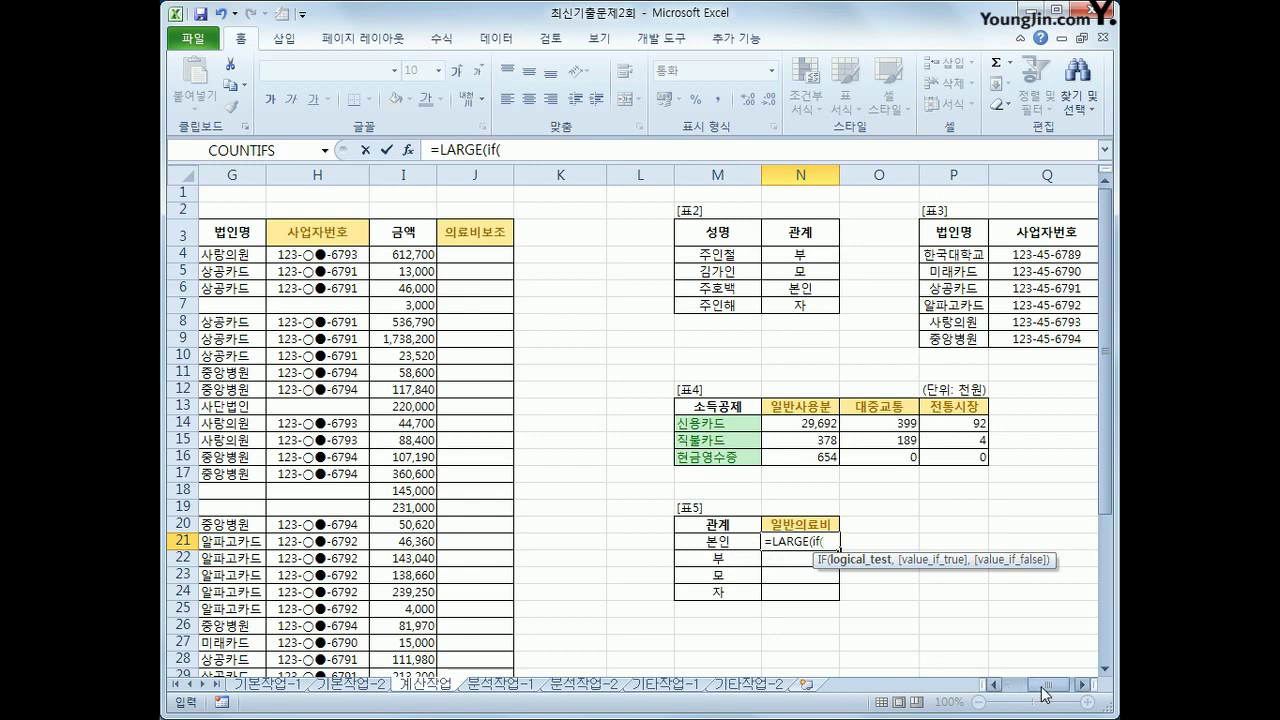
Step: Add the first IF condition $C$4:$C$42=M21 to the N21 formula, followed by a closing parenthesis and a multiplication sign
{"action": "left_click_drag", "start_coordinate": [1043, 686], "coordinate": [1012, 686]}
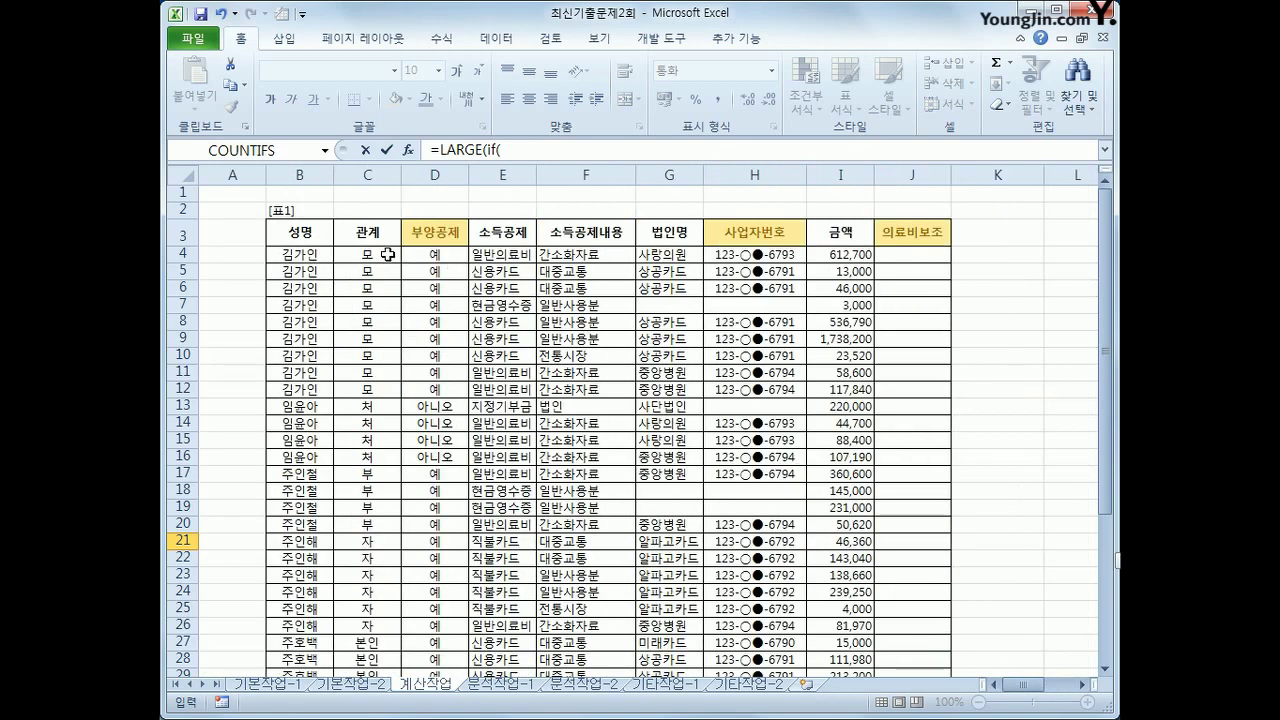
{"action": "left_click_drag", "start_coordinate": [386, 254], "coordinate": [380, 634]}
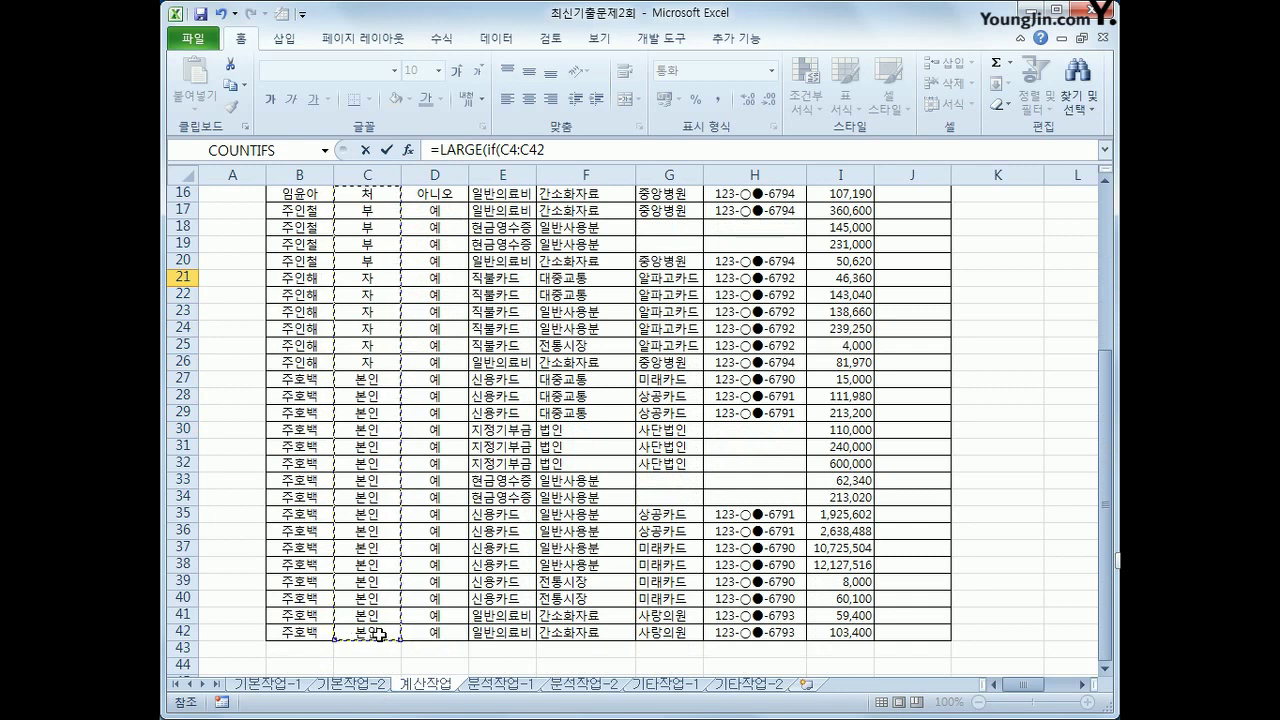
{"action": "key", "text": "F4"}
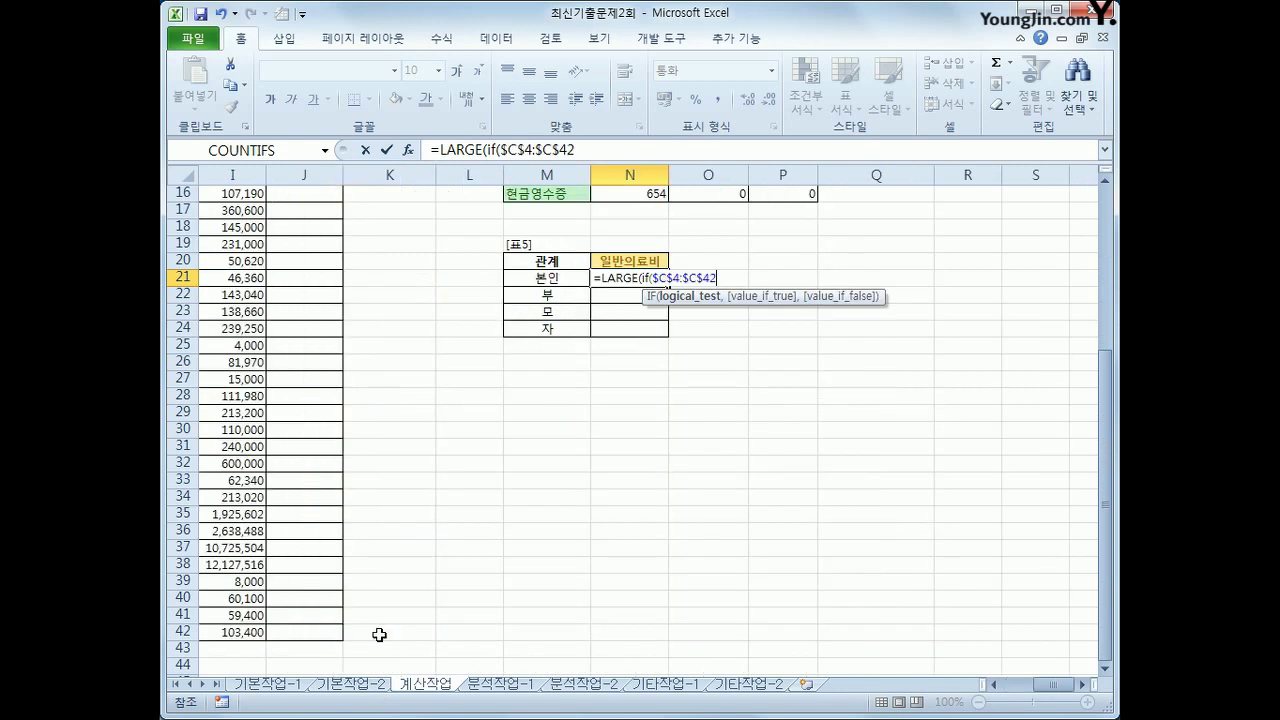
{"action": "type", "text": "="}
{"action": "key", "text": "Left"}
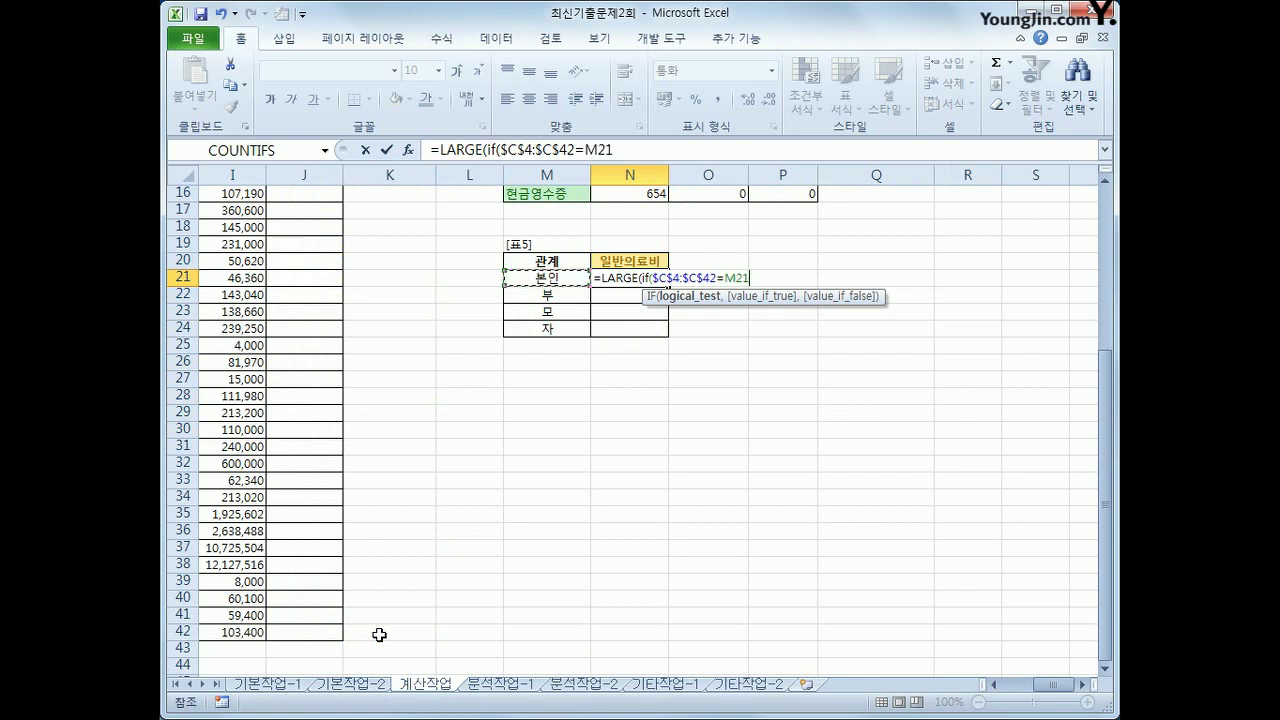
{"action": "type", "text": ")"}
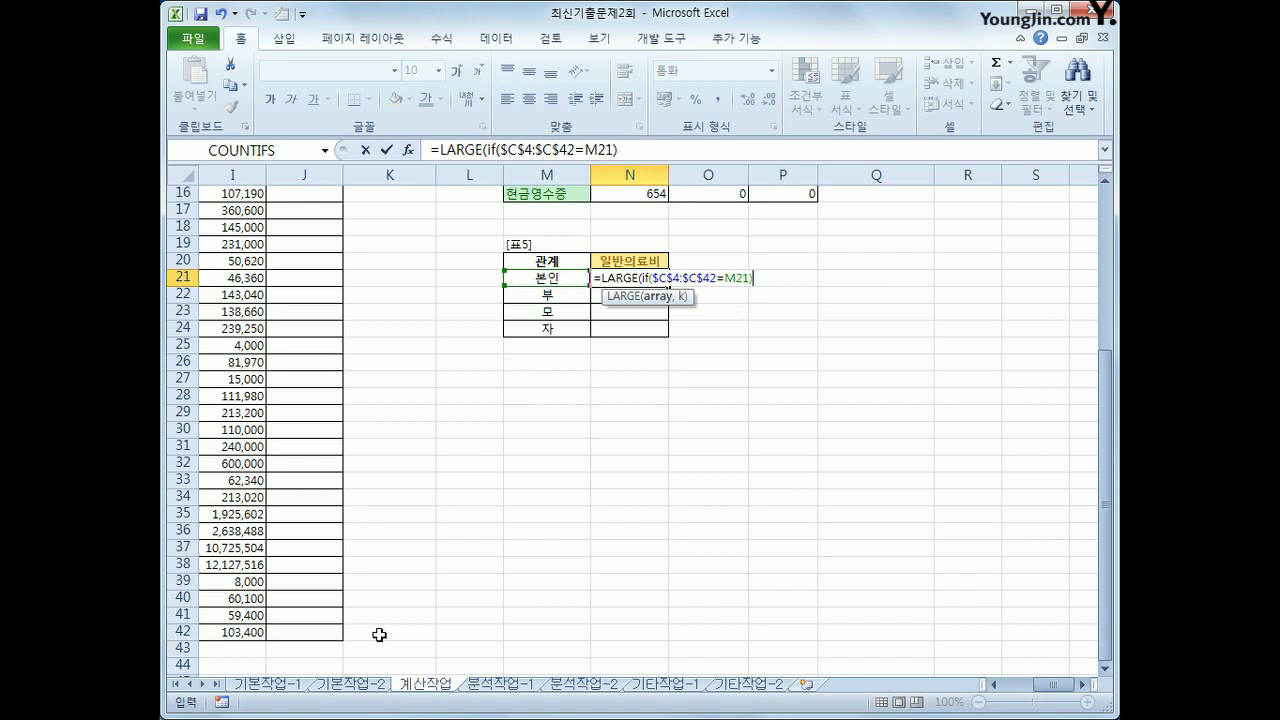
{"action": "type", "text": "*"}
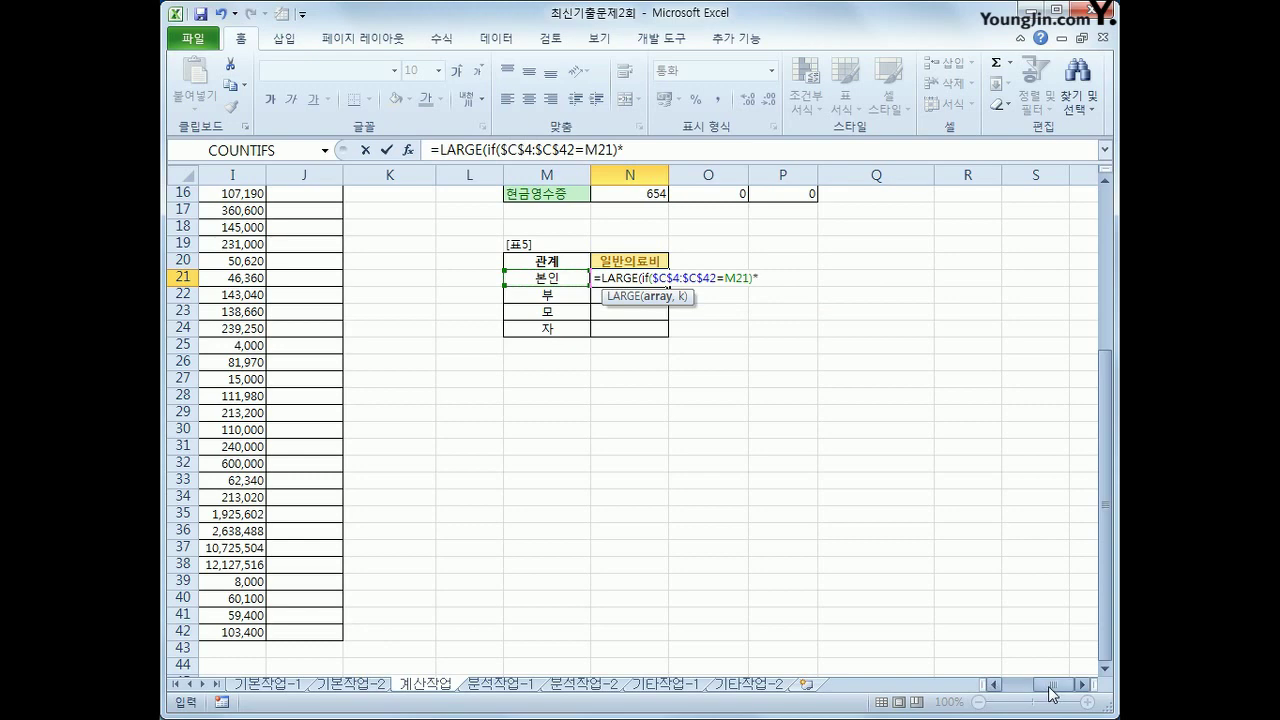
Step: Add the second IF condition $E$4:$E$42=N$20 to the N21 formula, with an opening parenthesis before it and only N20's row absolute
{"action": "left_click_drag", "start_coordinate": [1052, 693], "coordinate": [1020, 686]}
{"action": "scroll", "coordinate": [610, 476], "scroll_direction": "up", "scroll_amount": 5}
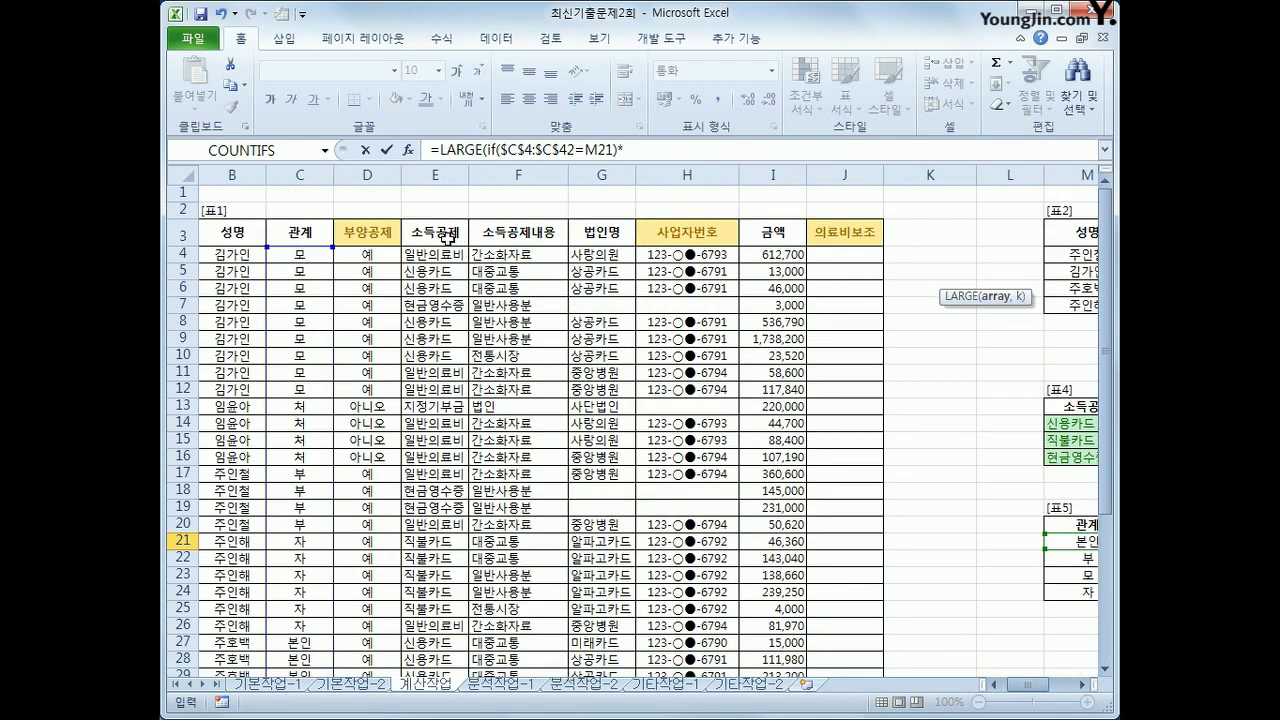
{"action": "left_click_drag", "start_coordinate": [445, 254], "coordinate": [452, 652]}
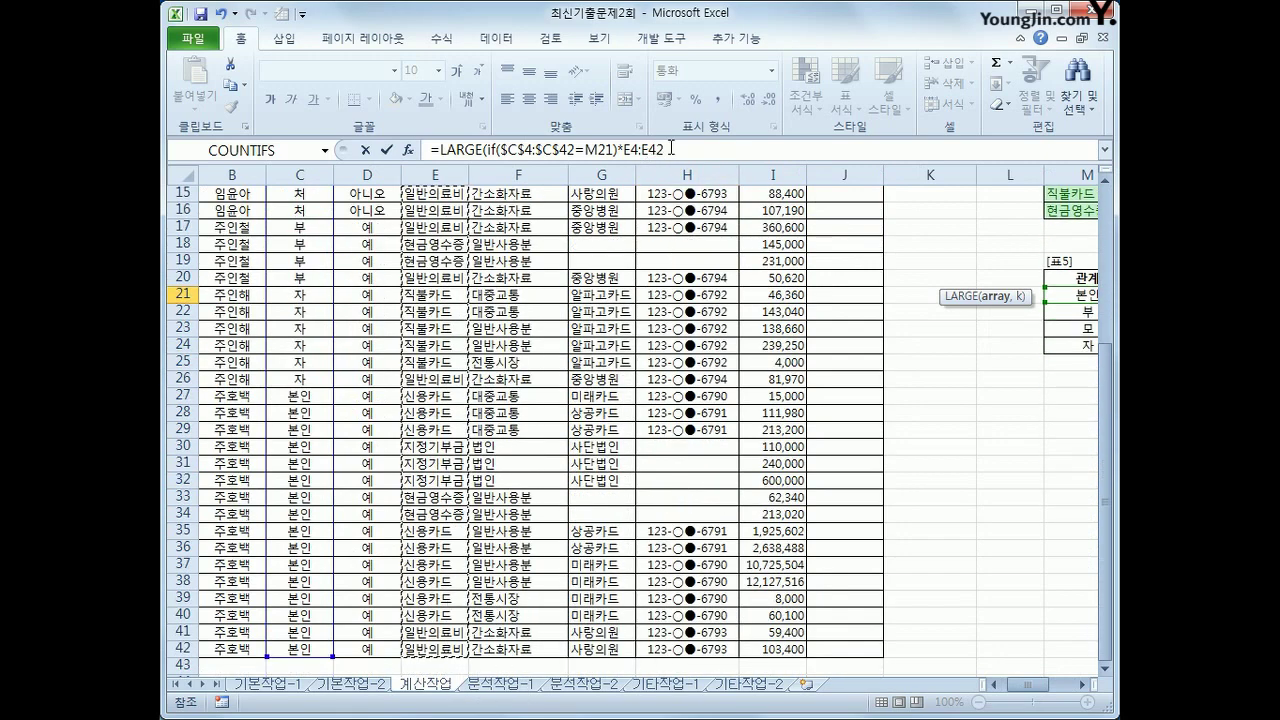
{"action": "key", "text": "F4"}
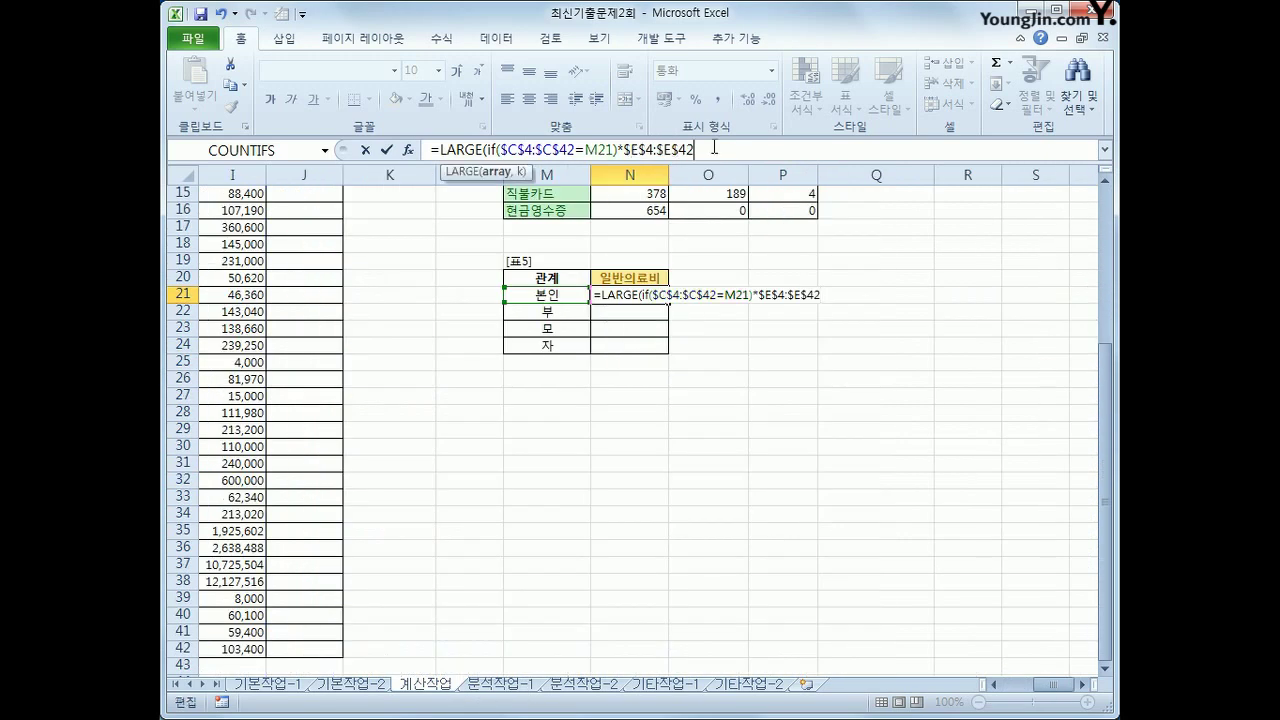
{"action": "type", "text": "="}
{"action": "left_click", "coordinate": [630, 277]}
{"action": "key", "text": "F4"}
{"action": "key", "text": "F4"}
{"action": "left_click", "coordinate": [625, 150]}
{"action": "type", "text": "("}
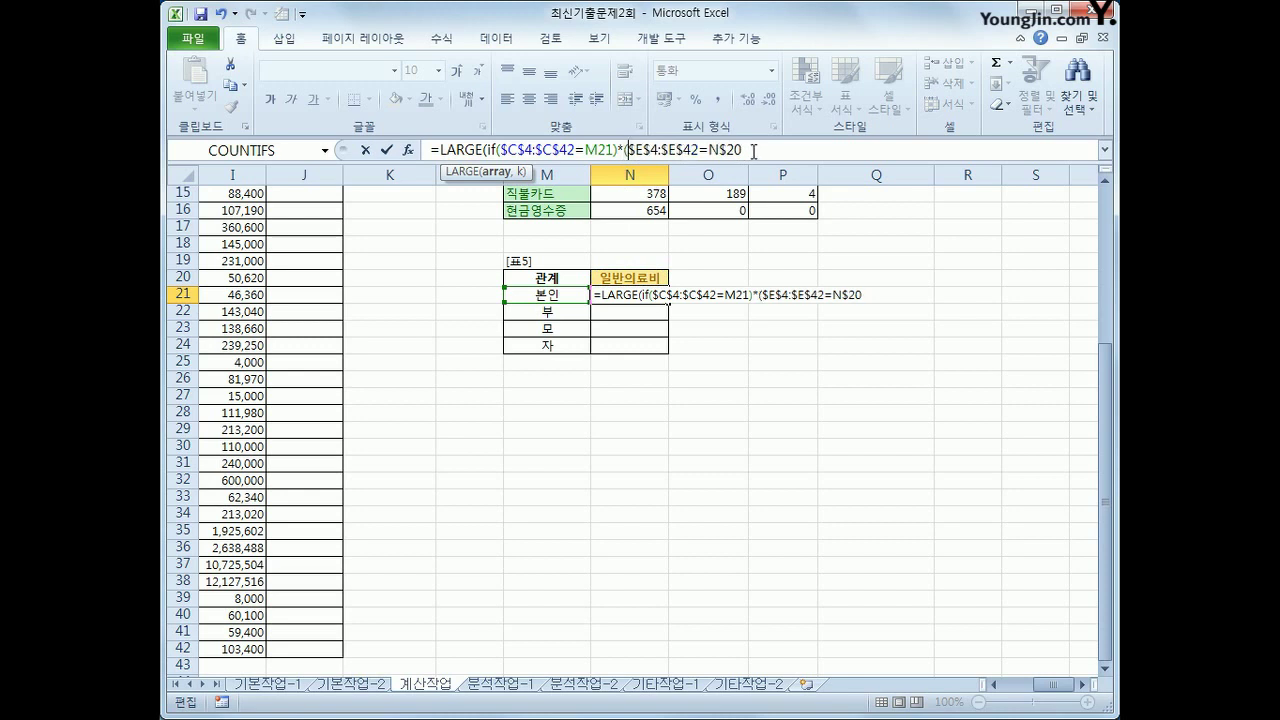
Step: Complete the LARGE formula in N21 by closing the second condition, adding the absolute value range $I$4:$I$42 and setting the rank to 1
{"action": "left_click", "coordinate": [754, 150]}
{"action": "type", "text": "),"}
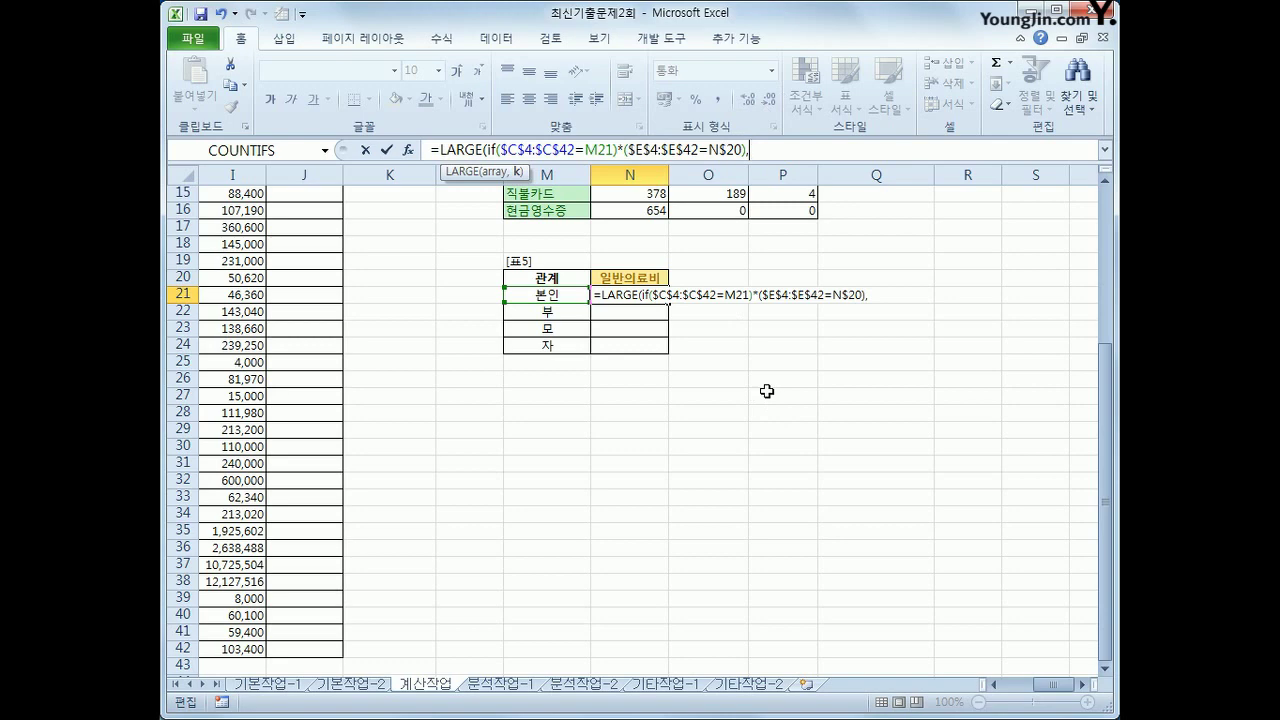
{"action": "left_click_drag", "start_coordinate": [1052, 685], "coordinate": [1022, 685]}
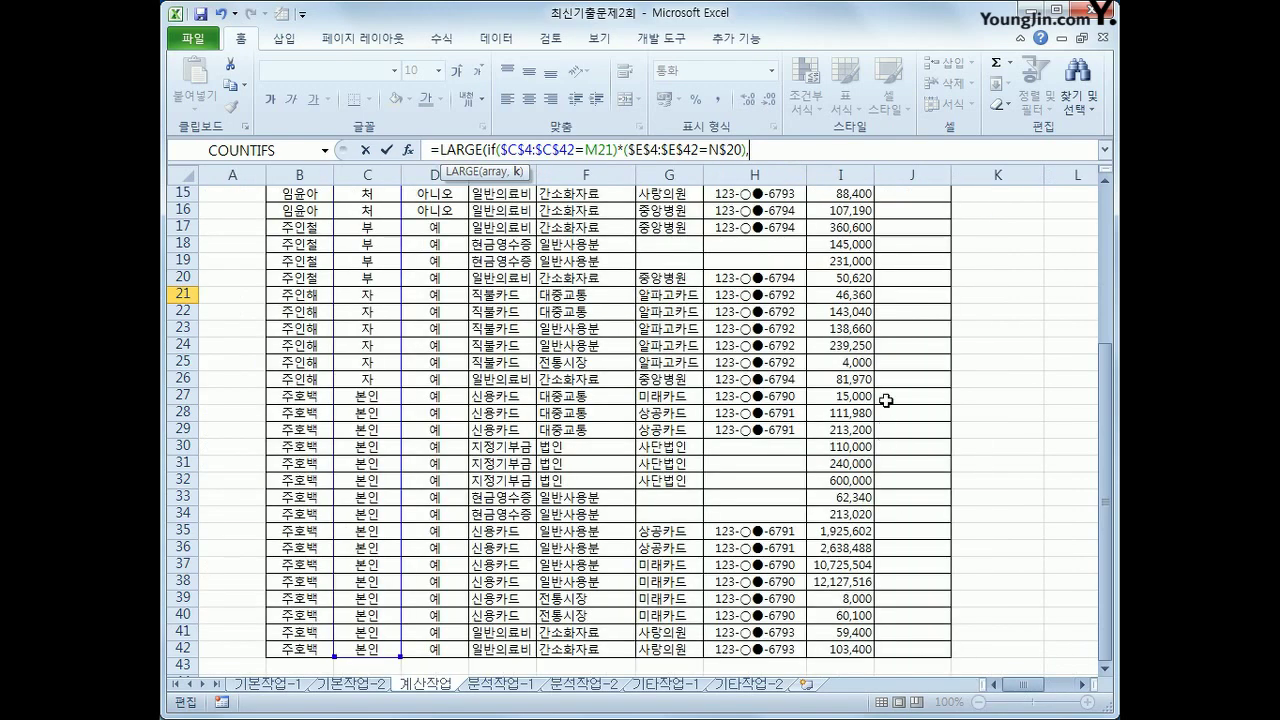
{"action": "left_click_drag", "start_coordinate": [1102, 410], "coordinate": [1100, 255]}
{"action": "left_click", "coordinate": [858, 236]}
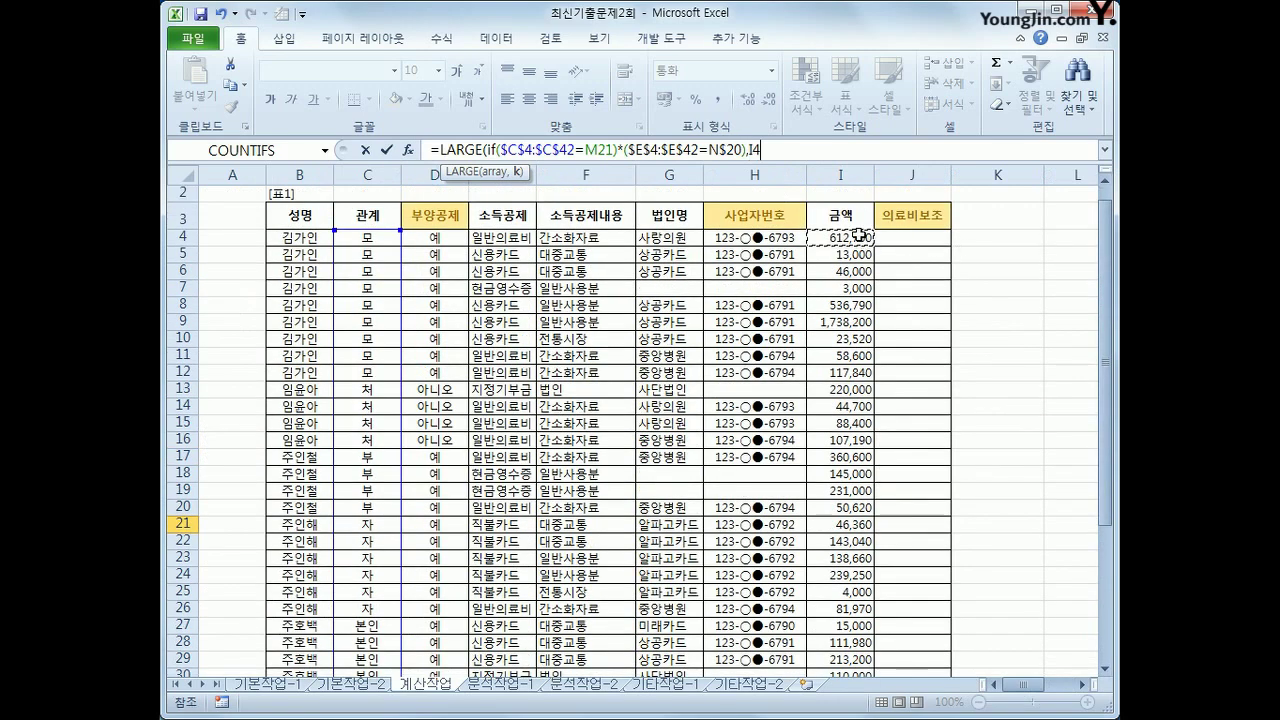
{"action": "left_click_drag", "start_coordinate": [858, 236], "coordinate": [845, 649]}
{"action": "key", "text": "F4"}
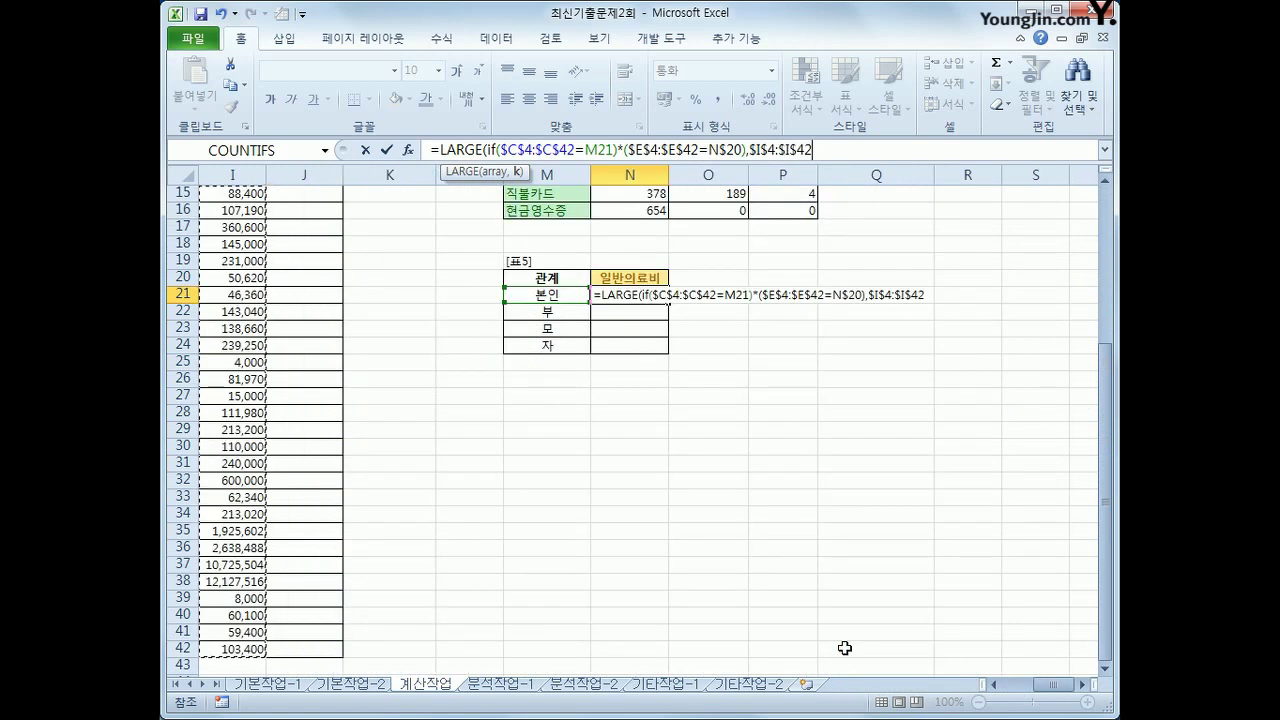
{"action": "type", "text": ")"}
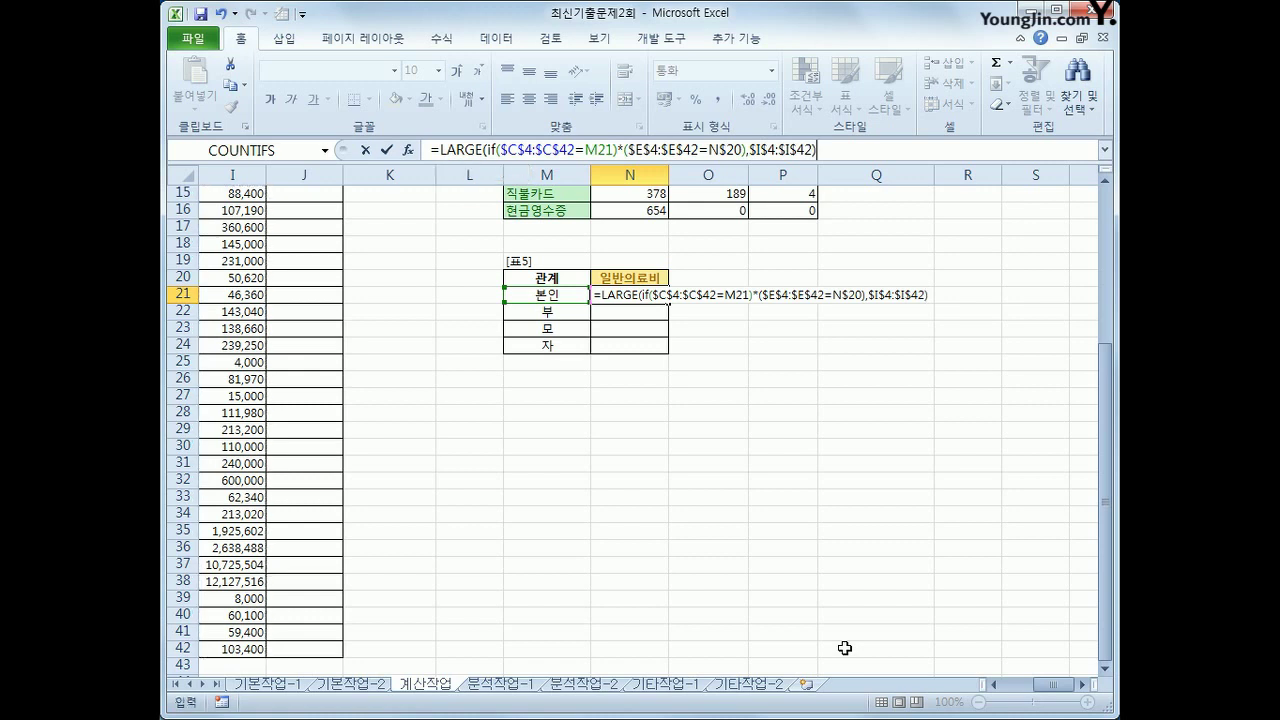
{"action": "type", "text": ","}
{"action": "type", "text": "1)"}
Step: Extend the N21 formula to subtract a SMALL function that reuses a copy of the LARGE function's arguments
{"action": "type", "text": "-"}
{"action": "left_click_drag", "start_coordinate": [484, 149], "coordinate": [833, 149]}
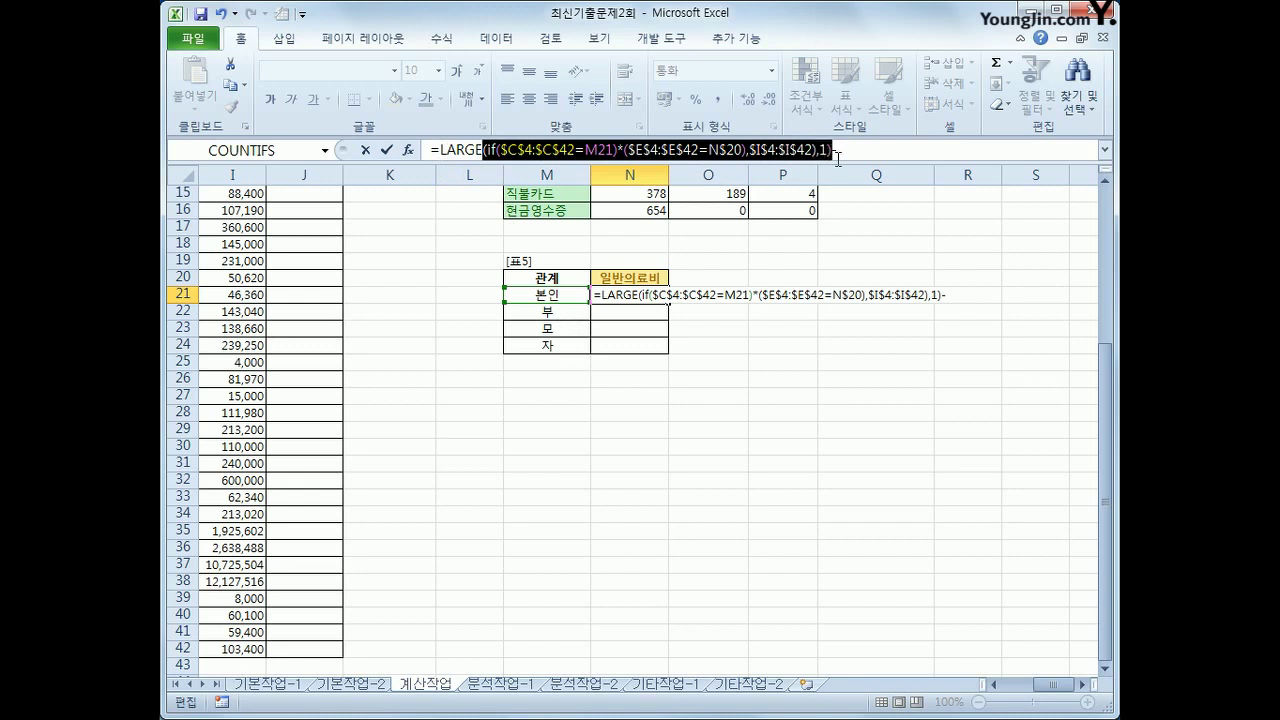
{"action": "key", "text": "ctrl+c"}
{"action": "left_click", "coordinate": [843, 150]}
{"action": "key", "text": "ctrl+v"}
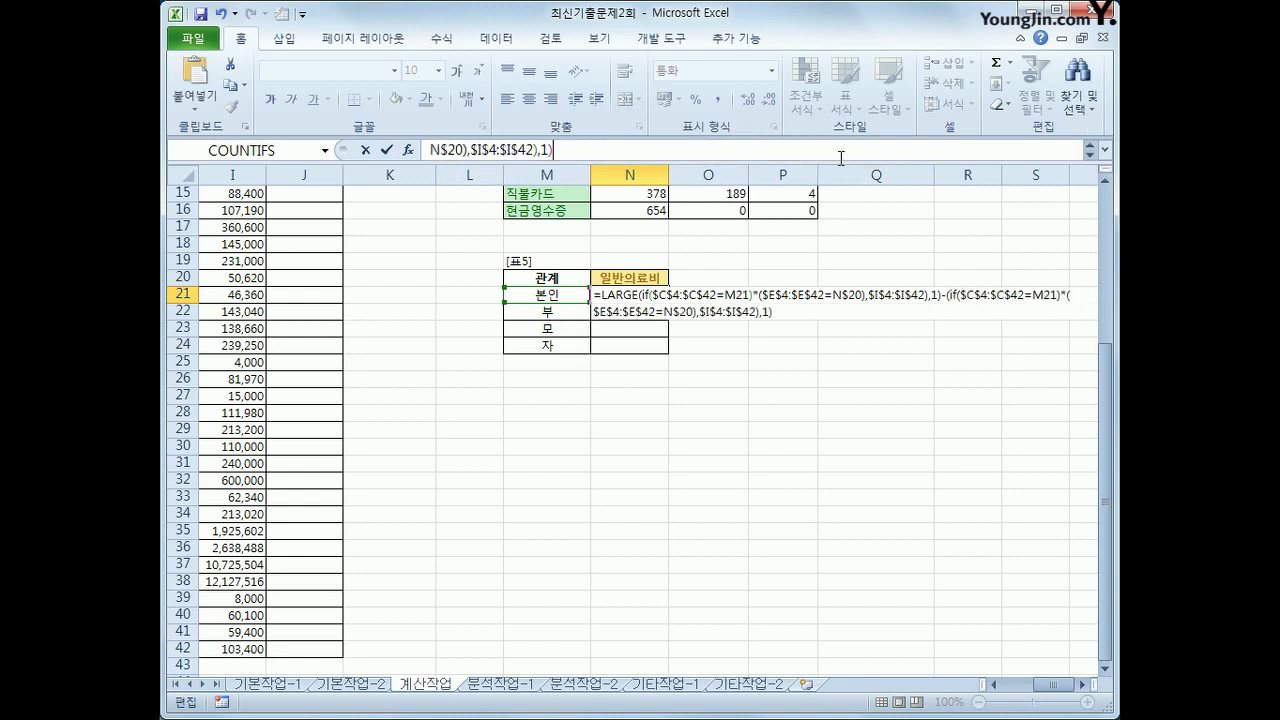
{"action": "left_click", "coordinate": [1106, 150]}
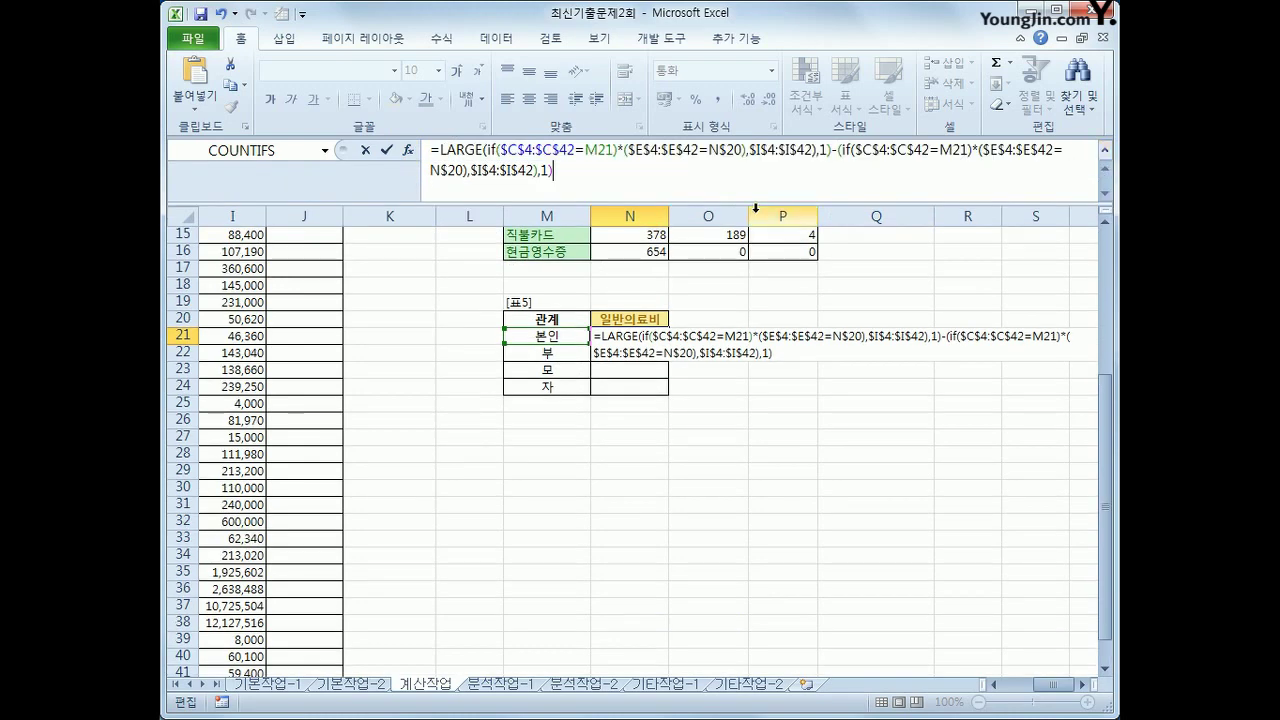
{"action": "left_click", "coordinate": [838, 150]}
{"action": "type", "text": "sm"}
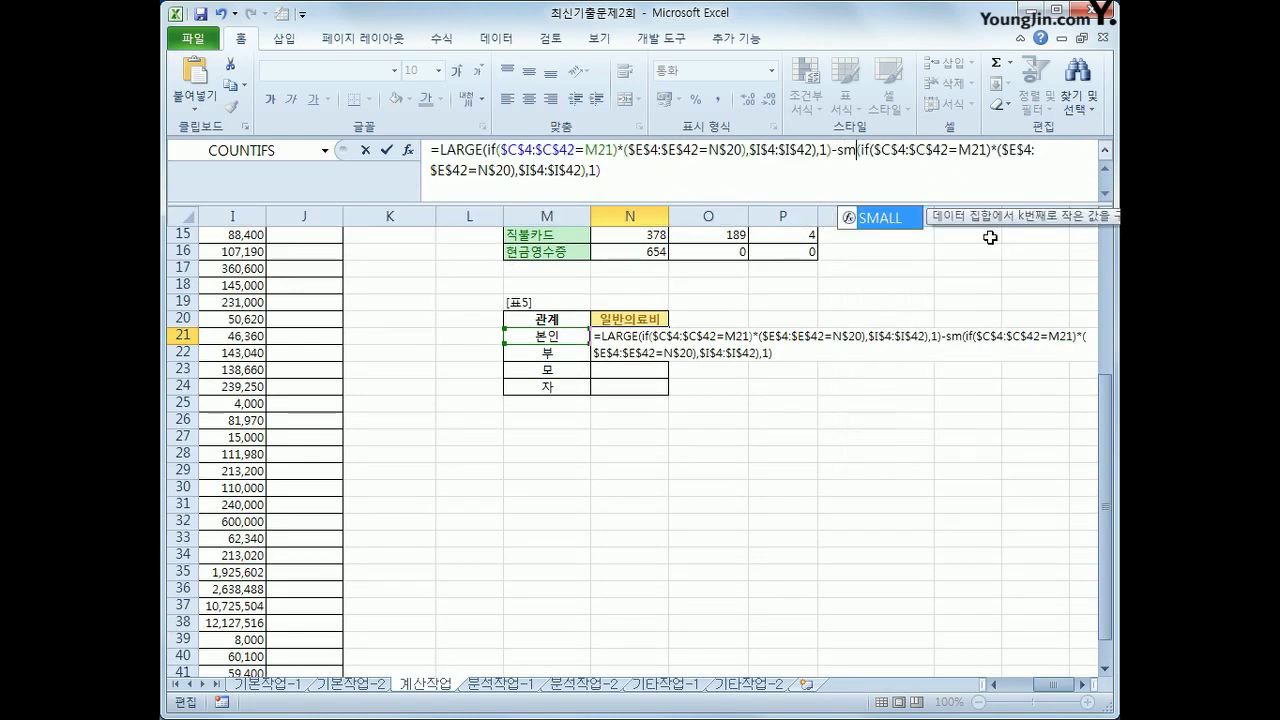
{"action": "key", "text": "Tab"}
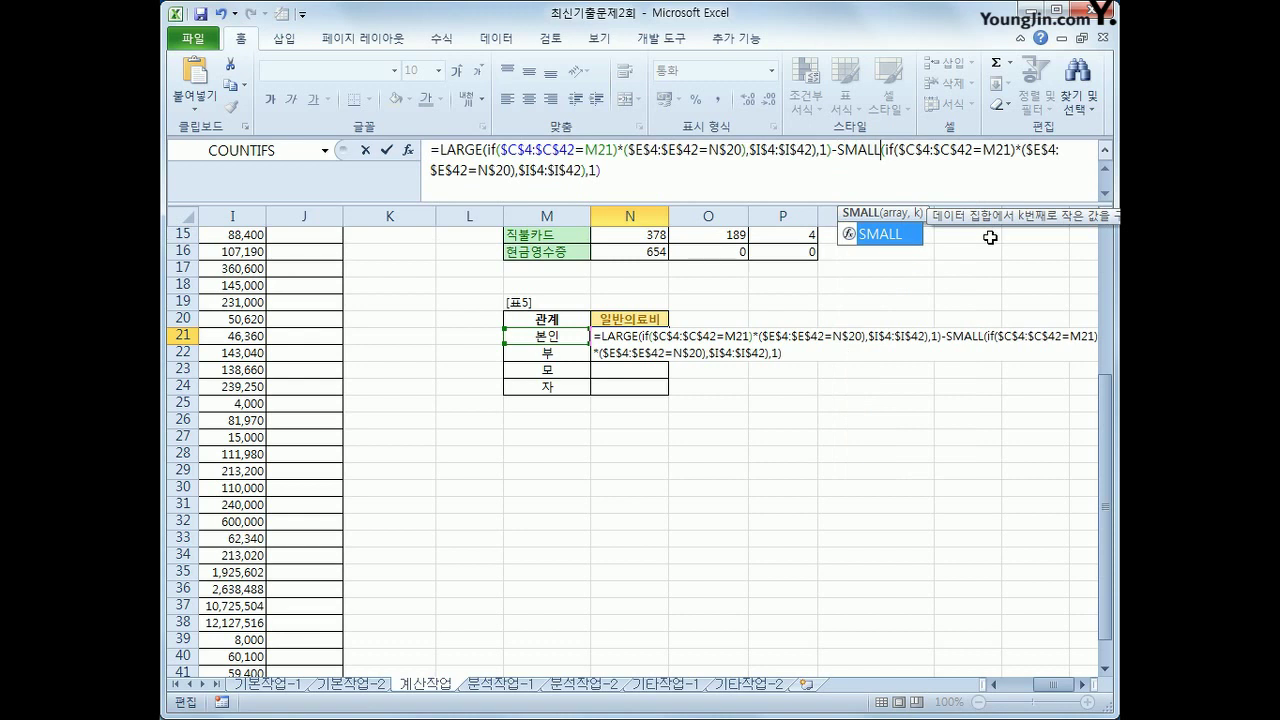
{"action": "left_click", "coordinate": [768, 177]}
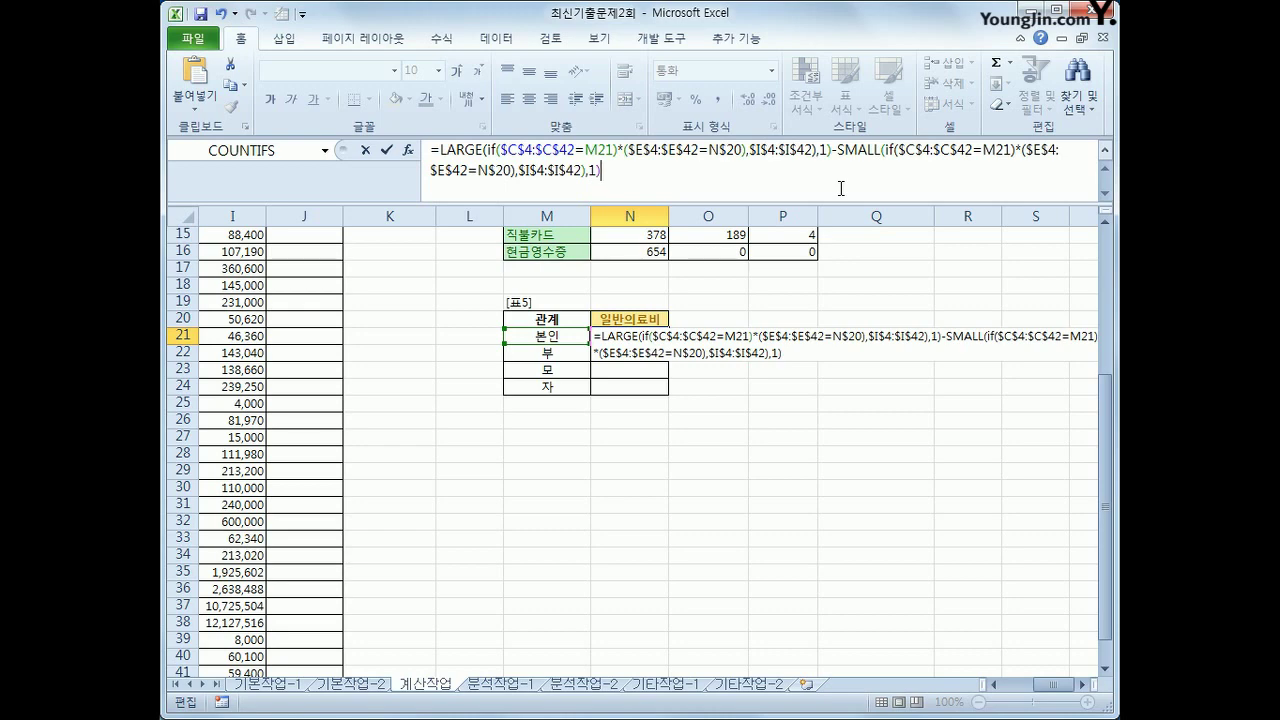
{"action": "key", "text": "Return"}
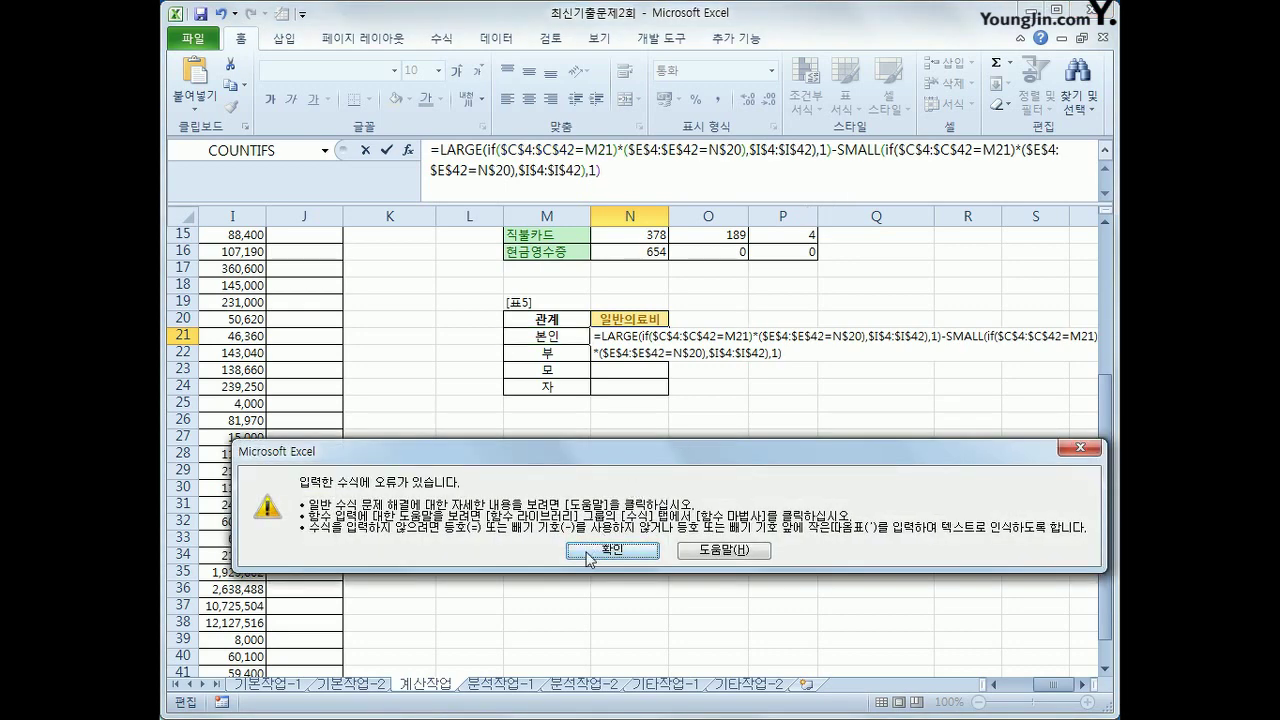
{"action": "left_click", "coordinate": [587, 553]}
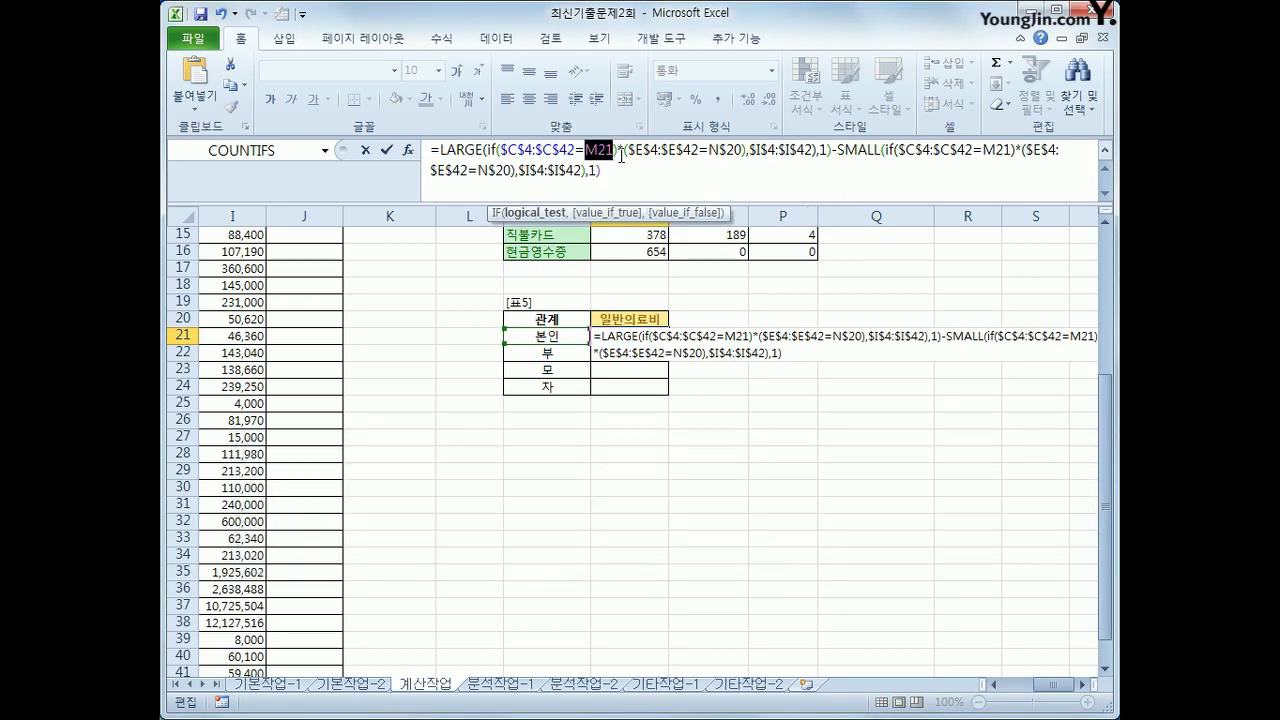
Step: Add the missing opening parenthesis before $C$4:$C$42 in the IF functions inside both LARGE and SMALL
{"action": "left_click", "coordinate": [620, 156]}
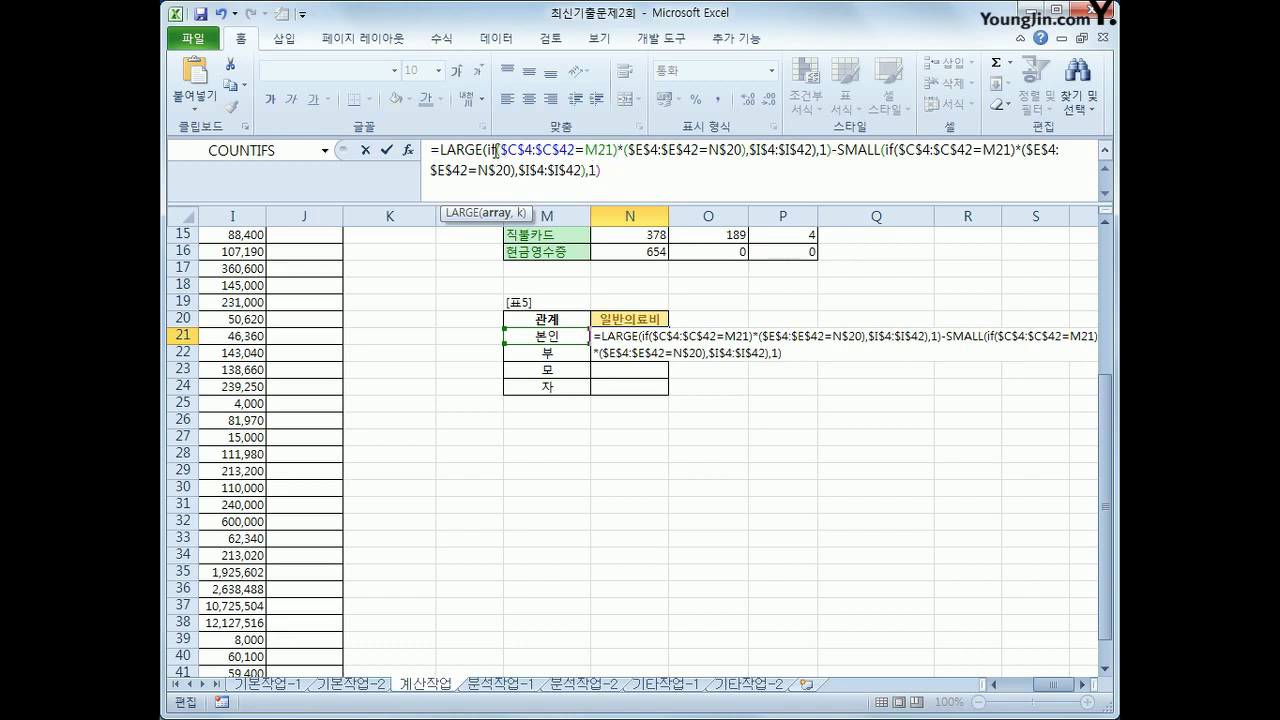
{"action": "double_click", "coordinate": [500, 150]}
{"action": "left_click", "coordinate": [500, 150]}
{"action": "left_click", "coordinate": [498, 150]}
{"action": "type", "text": "("}
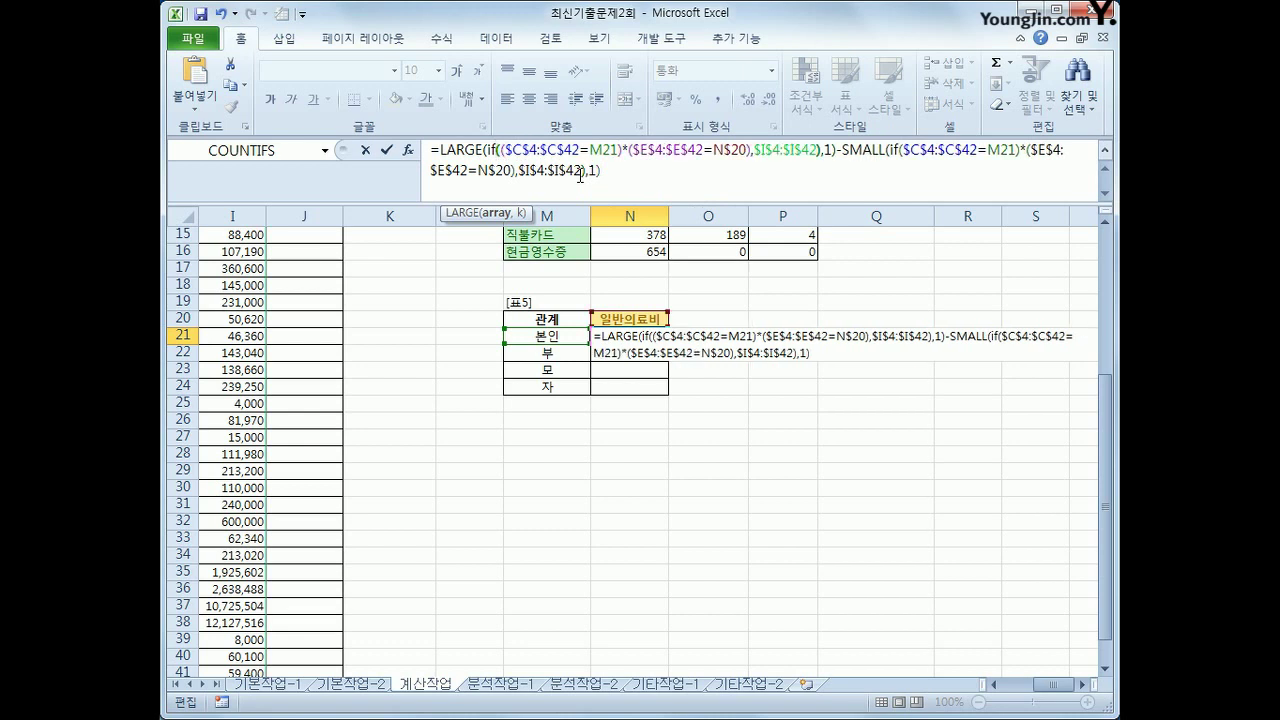
{"action": "left_click_drag", "start_coordinate": [499, 150], "coordinate": [751, 157]}
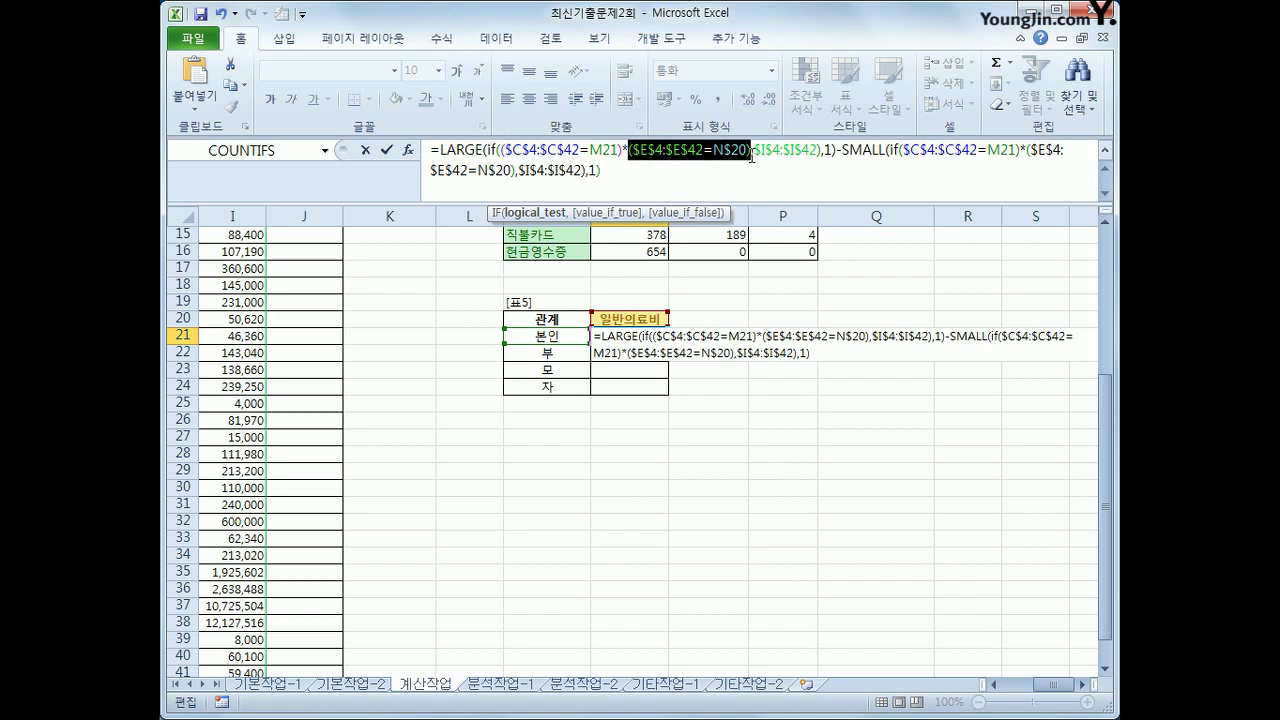
{"action": "left_click", "coordinate": [818, 150]}
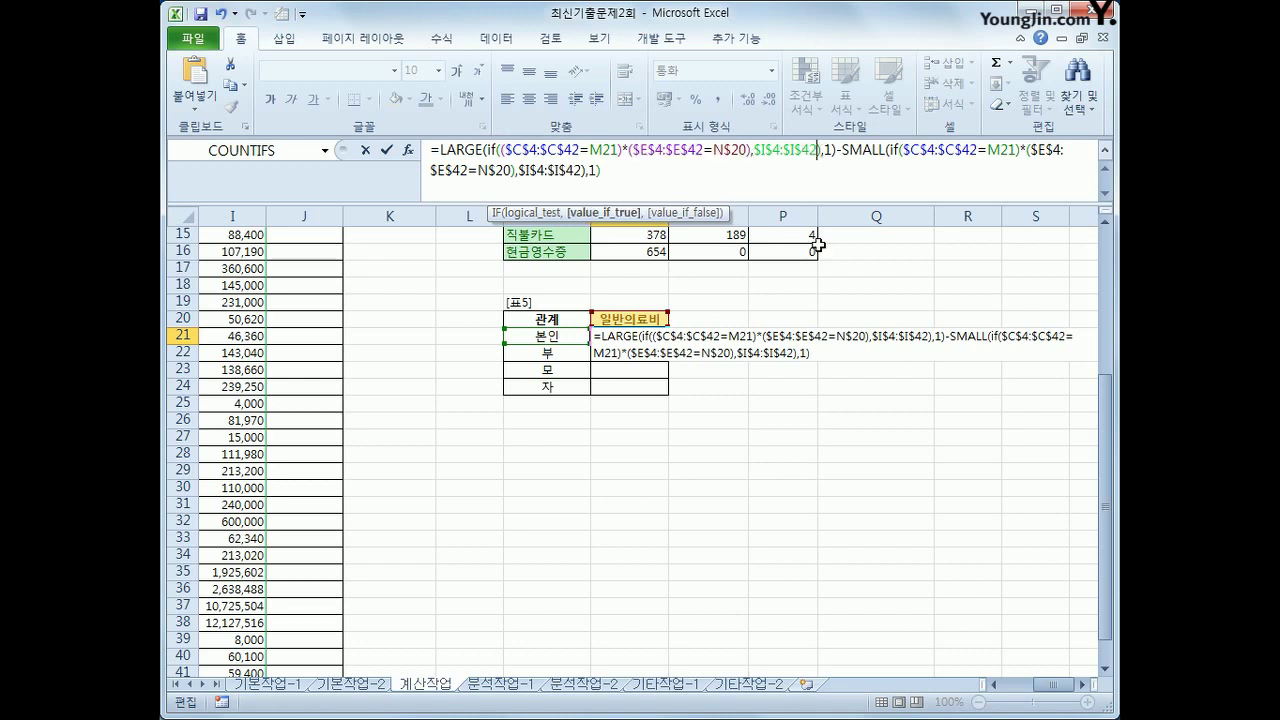
{"action": "left_click", "coordinate": [837, 150]}
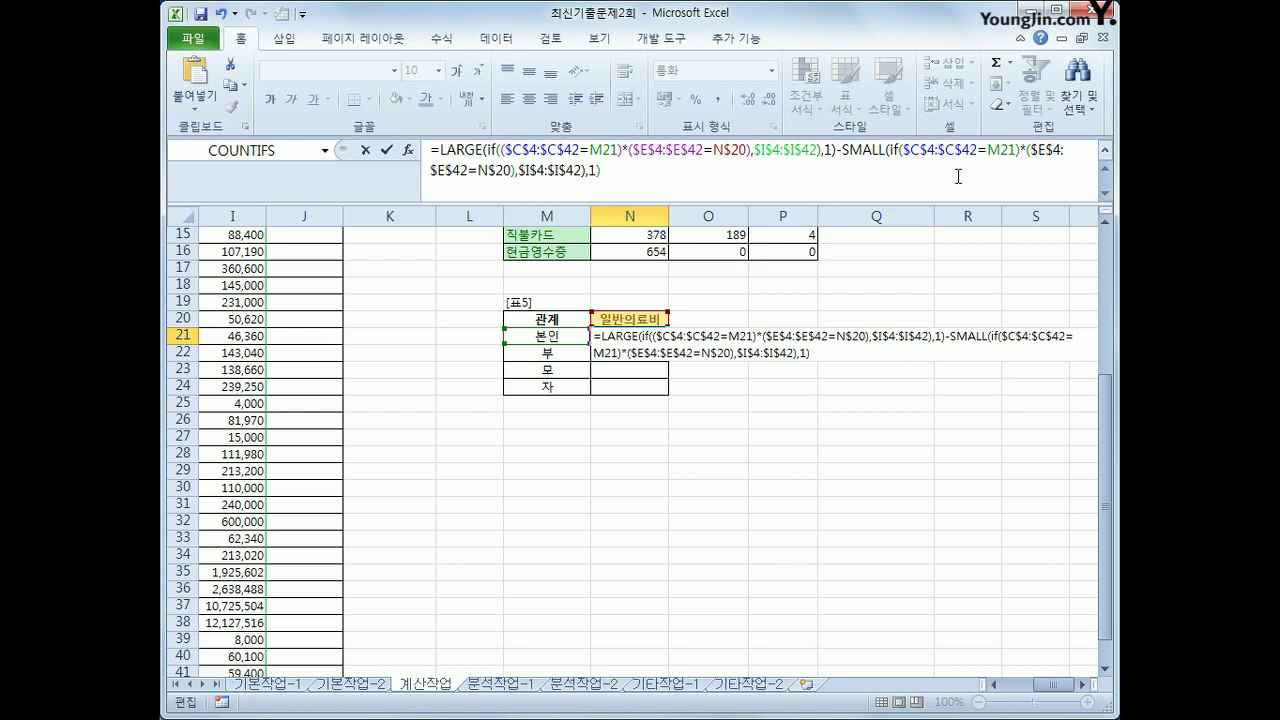
{"action": "left_click", "coordinate": [903, 150]}
{"action": "type", "text": "("}
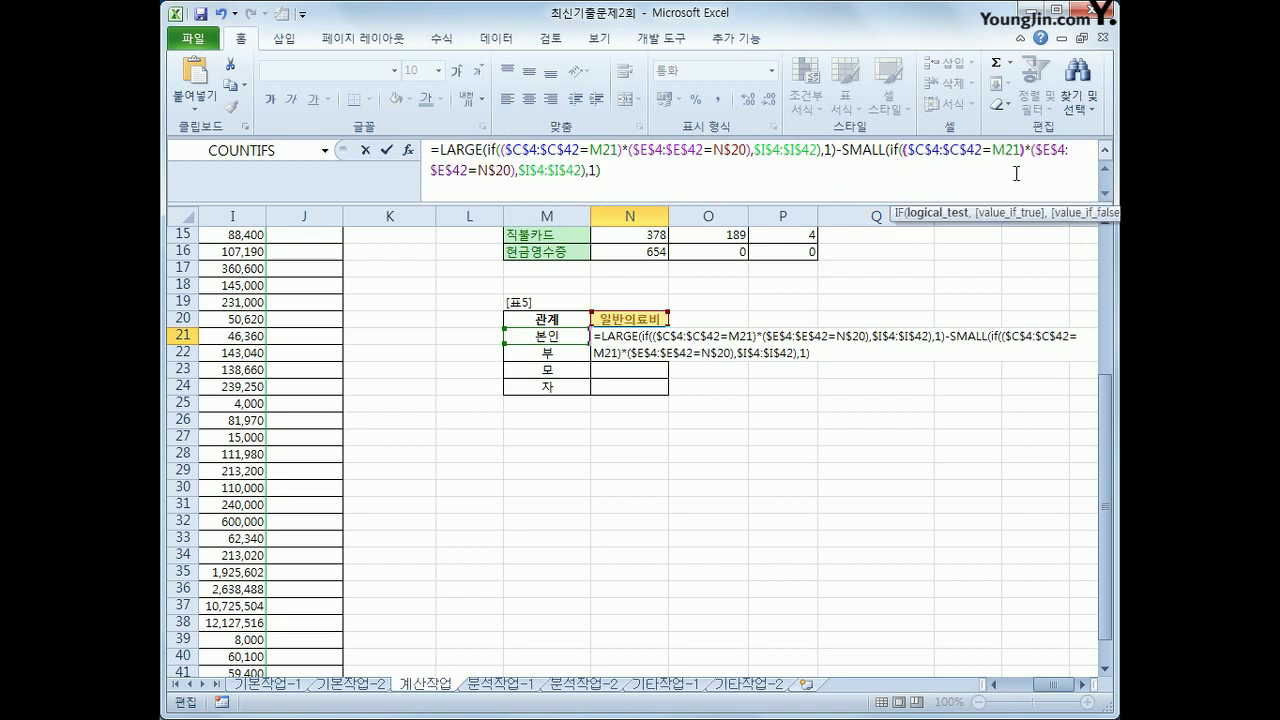
Step: Enter the N21 formula as an array formula and fill it down to N24
{"action": "left_click", "coordinate": [770, 187]}
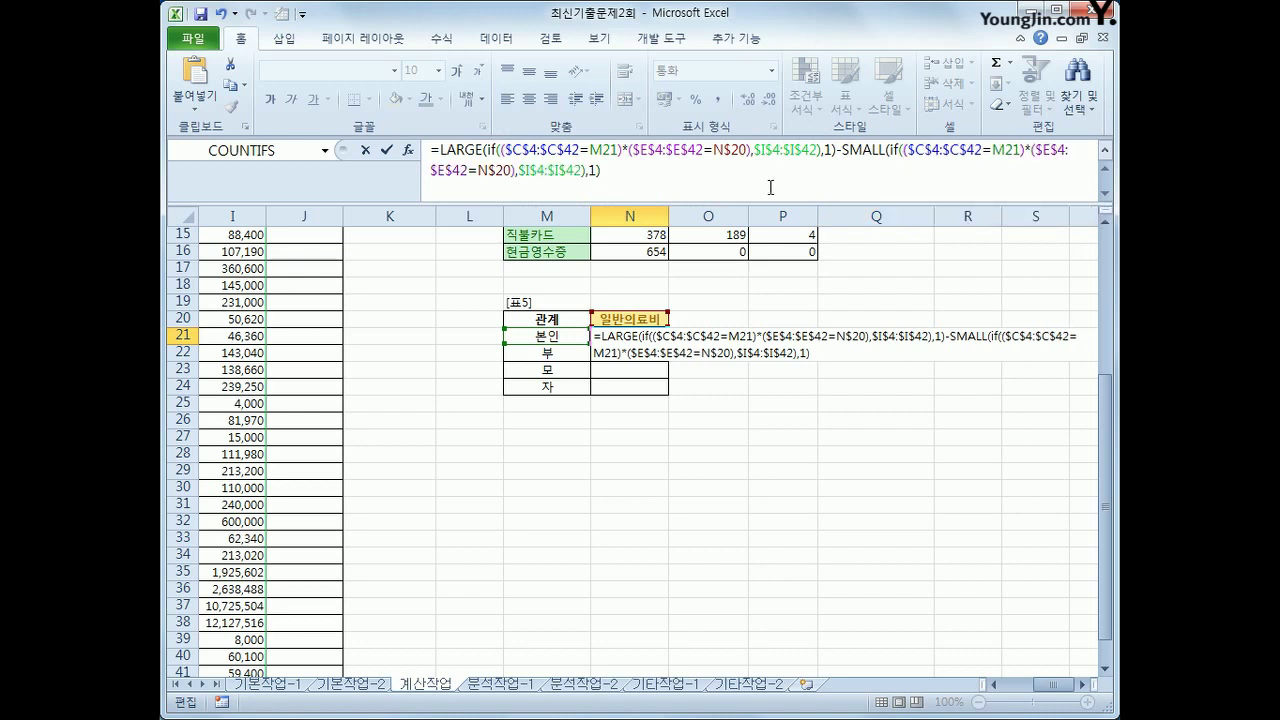
{"action": "key", "text": "ctrl+shift+Return"}
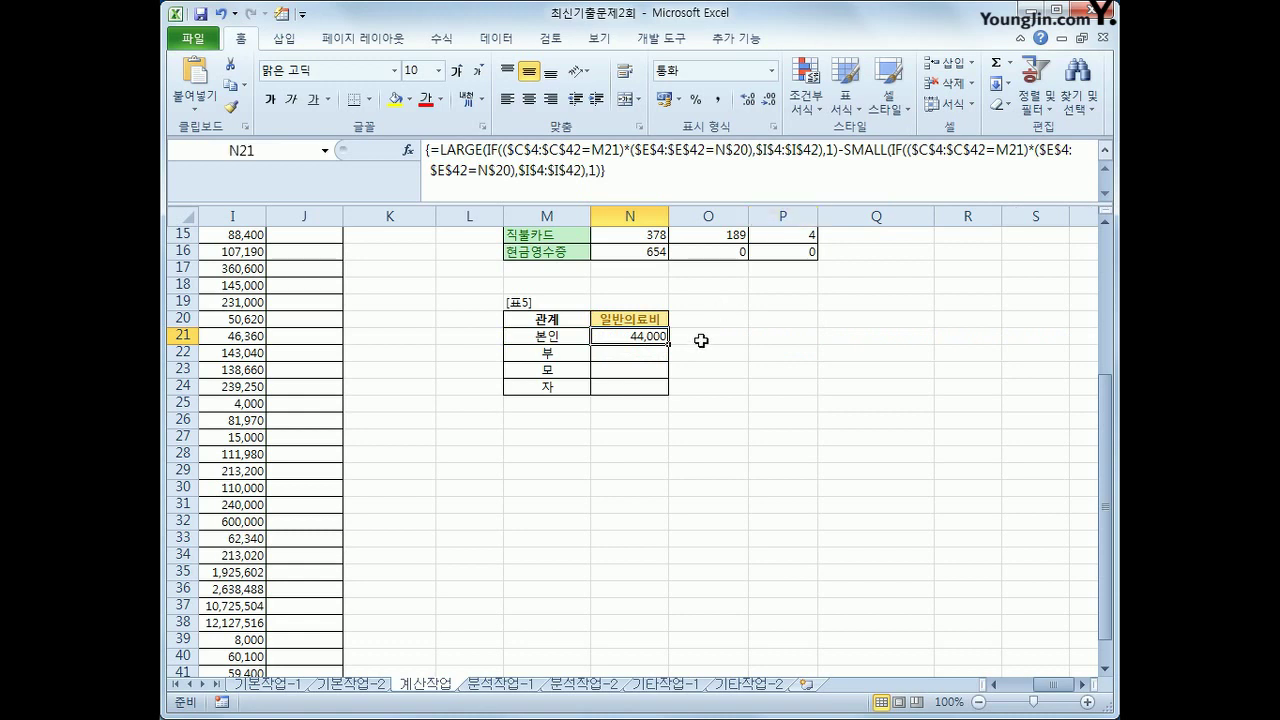
{"action": "left_click_drag", "start_coordinate": [673, 347], "coordinate": [660, 397]}
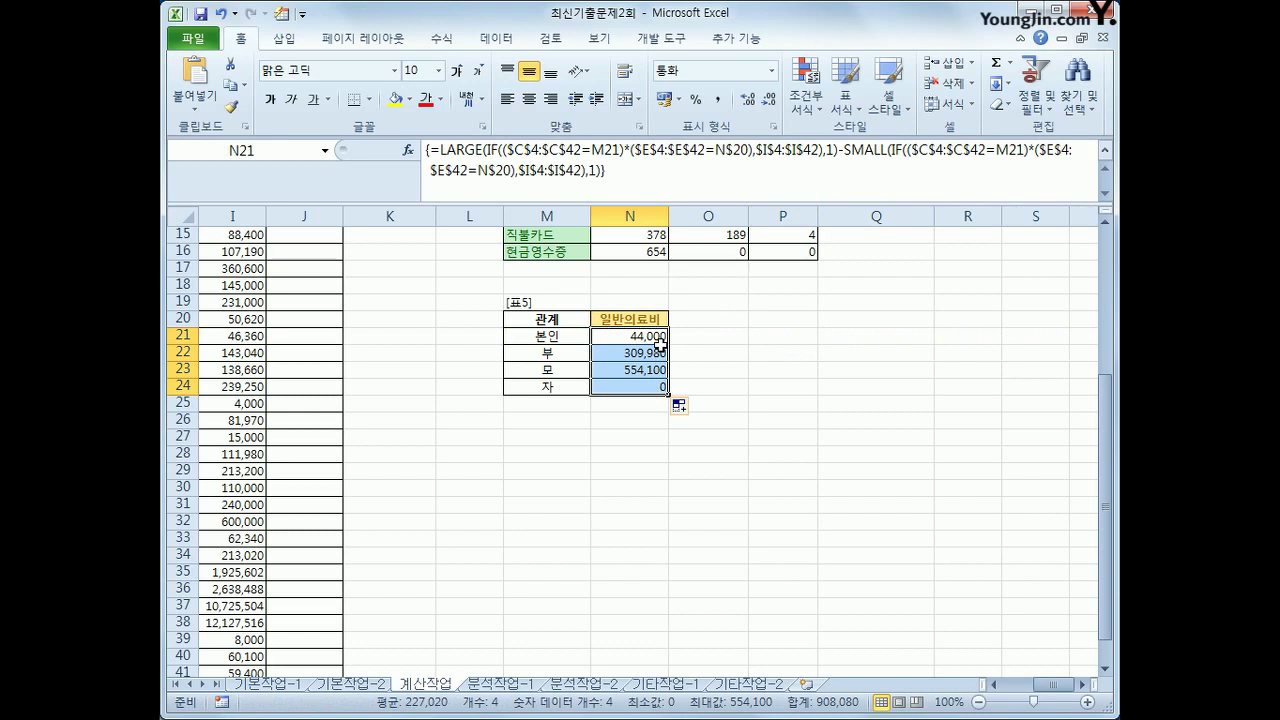
Step: Review the two multiplied conditions and the IF parentheses in N21's array formula, keeping it as an array formula
{"action": "left_click", "coordinate": [507, 149]}
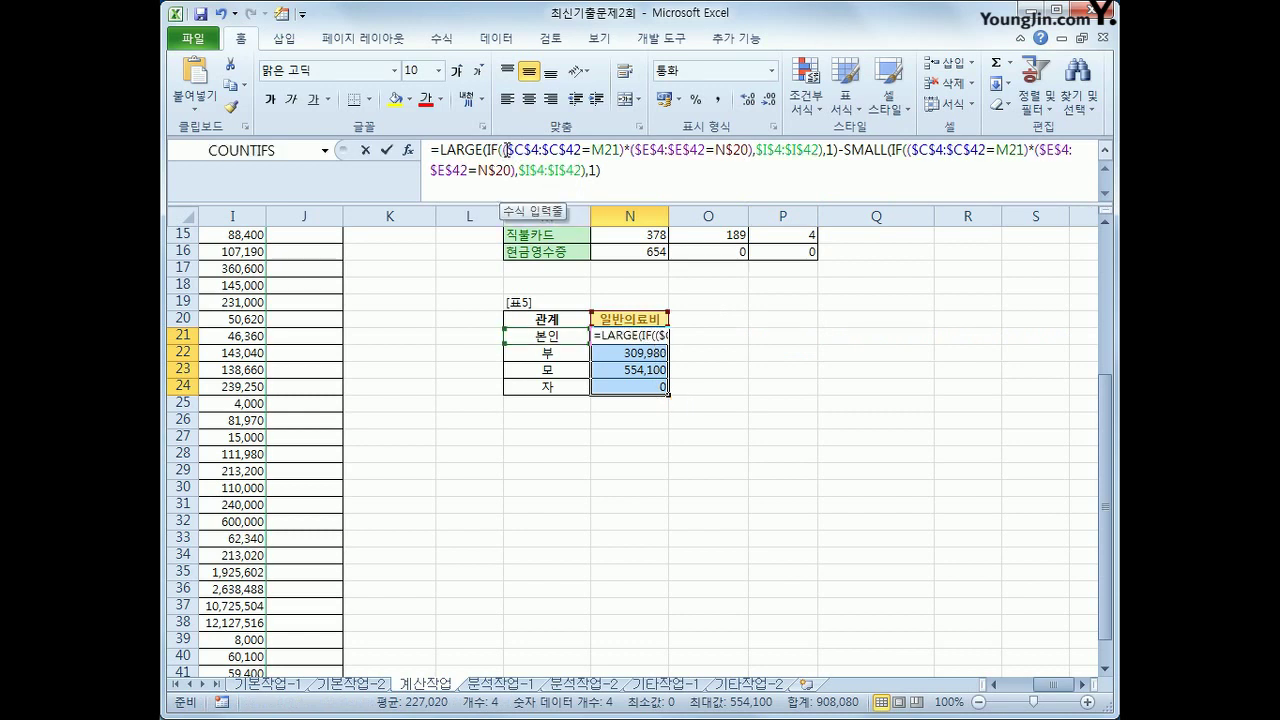
{"action": "left_click_drag", "start_coordinate": [507, 149], "coordinate": [754, 150]}
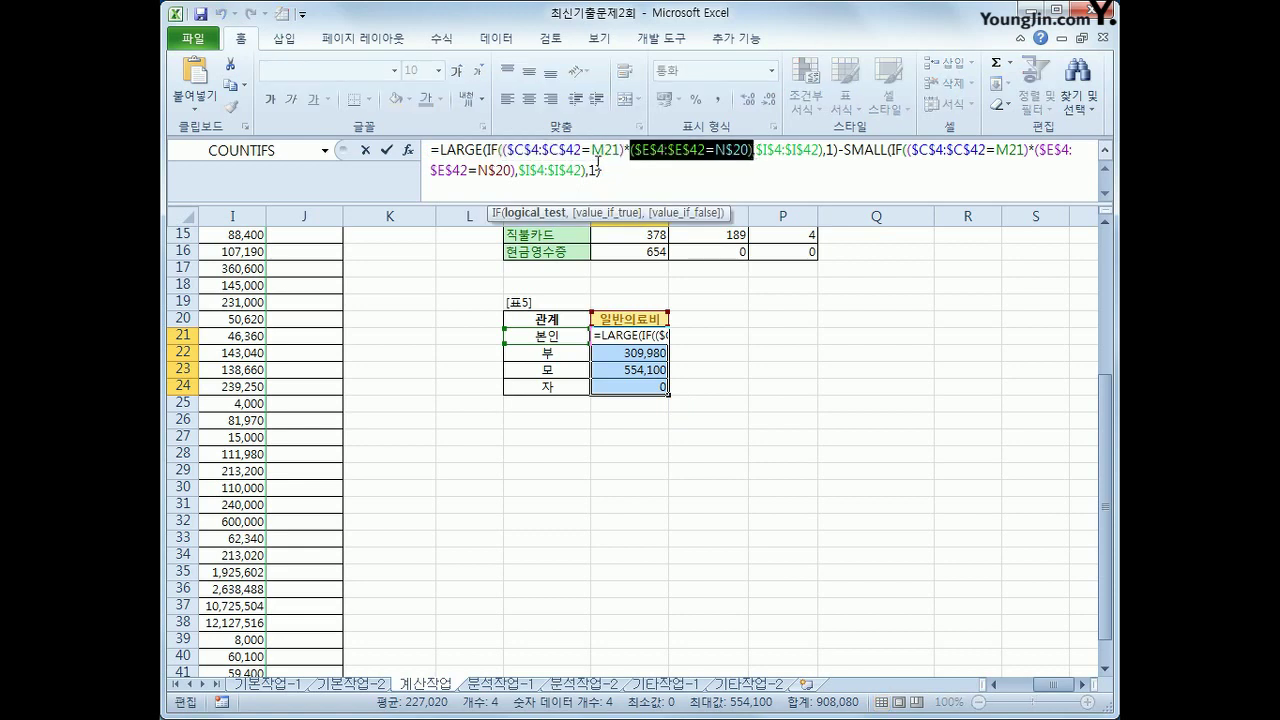
{"action": "left_click", "coordinate": [499, 150]}
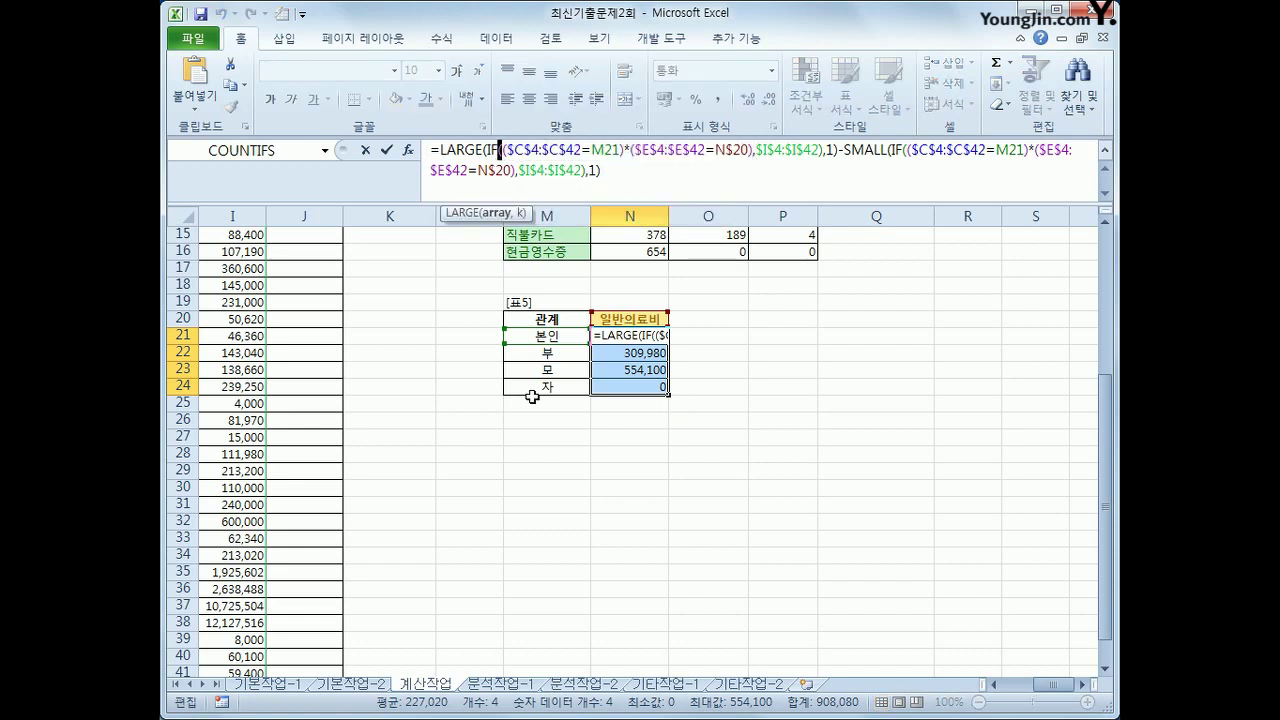
{"action": "left_click", "coordinate": [678, 168]}
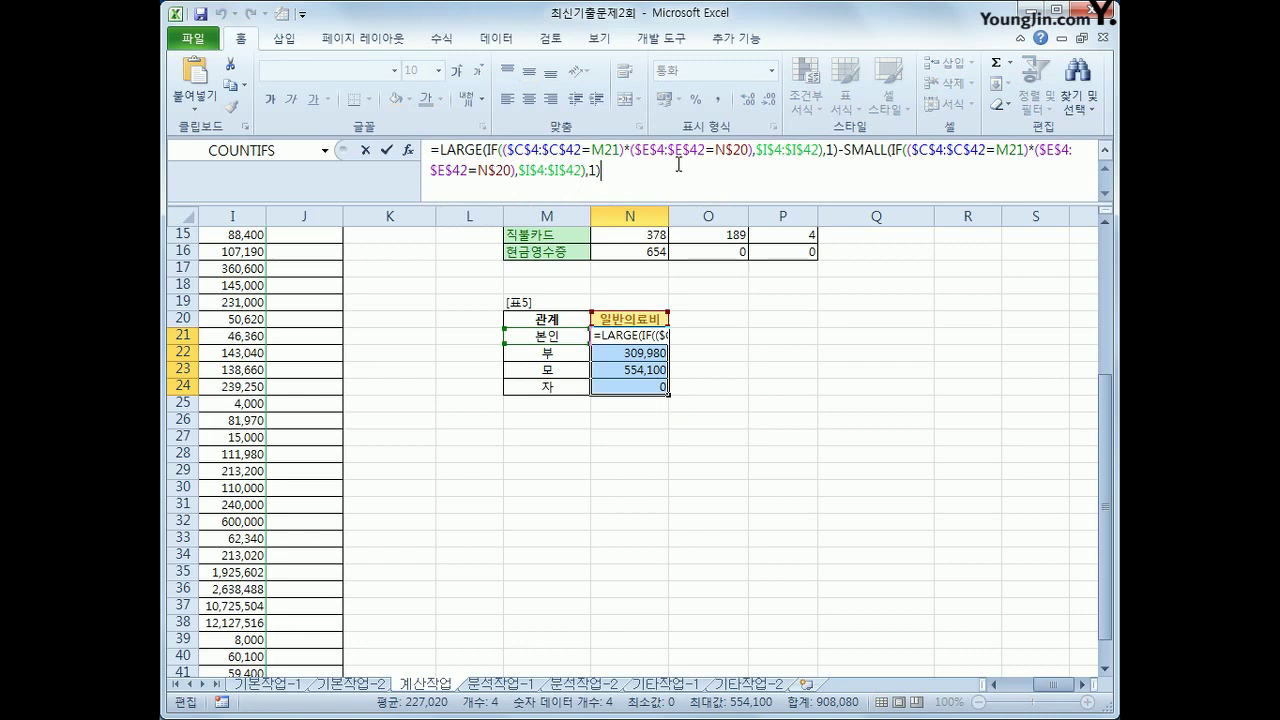
{"action": "key", "text": "ctrl+shift+Return"}
{"action": "left_click", "coordinate": [1104, 152]}
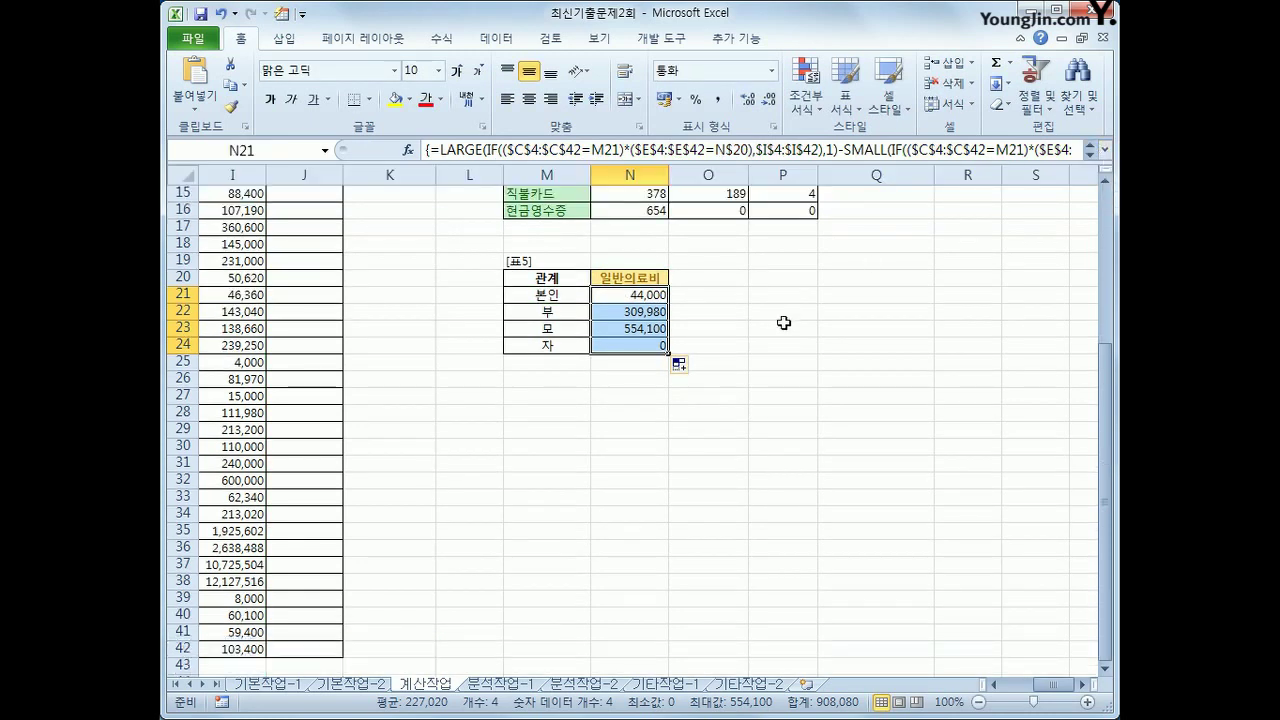
Step: Select cell J4 in the 의료비보조 column and insert a new module in the workbook's Visual Basic editor
{"action": "left_click", "coordinate": [783, 322]}
{"action": "left_click_drag", "start_coordinate": [1048, 686], "coordinate": [1012, 692]}
{"action": "scroll", "coordinate": [1049, 609], "scroll_direction": "up", "scroll_amount": 5}
{"action": "left_click", "coordinate": [929, 255]}
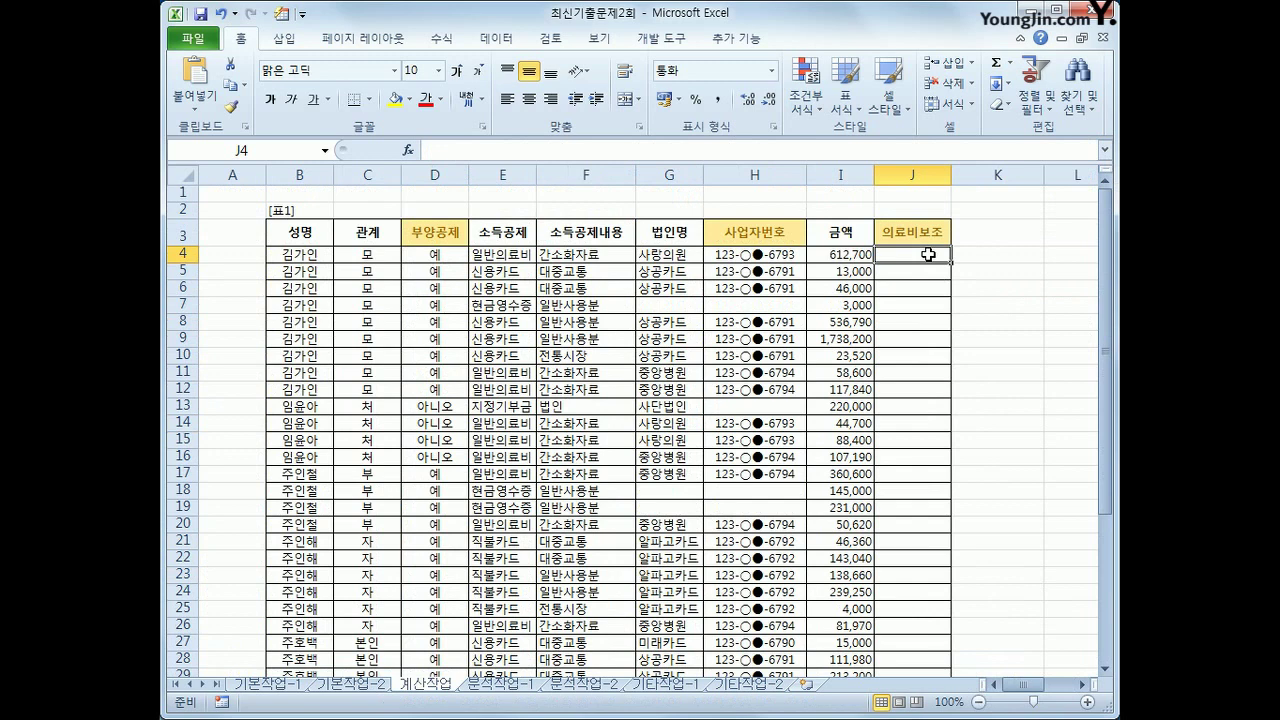
{"action": "left_click", "coordinate": [661, 38]}
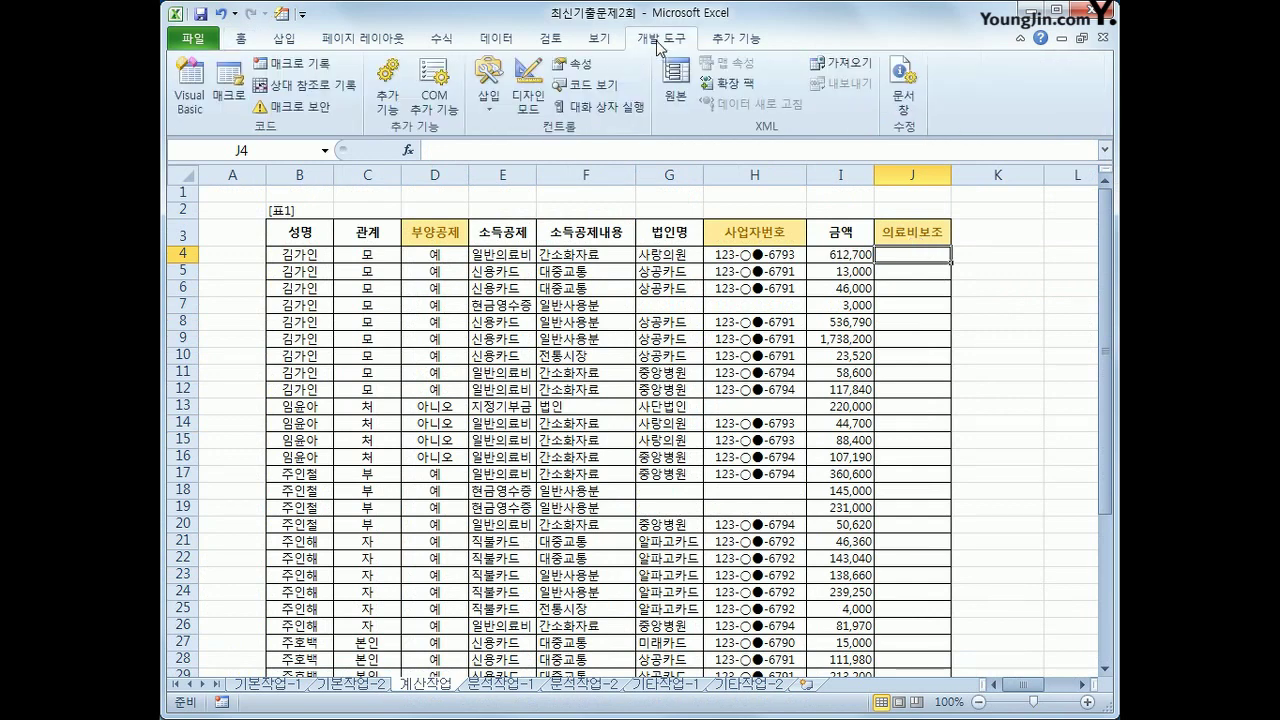
{"action": "left_click", "coordinate": [205, 98]}
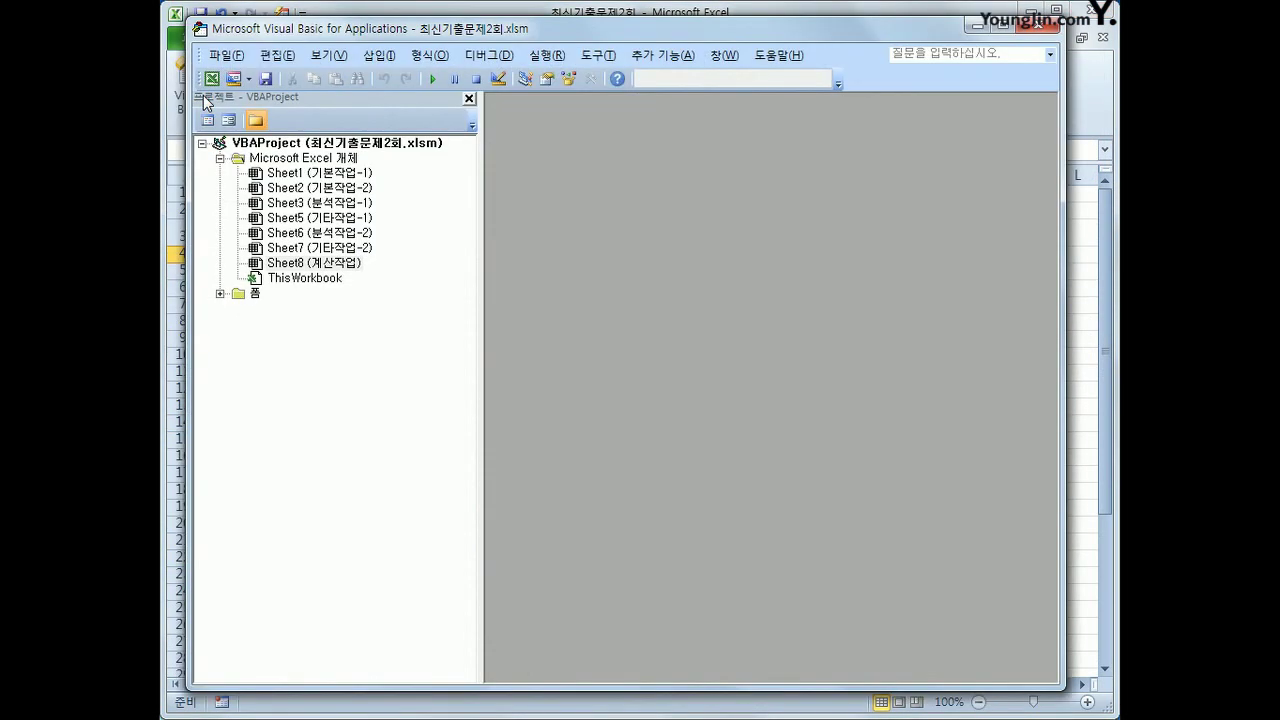
{"action": "left_click", "coordinate": [379, 57]}
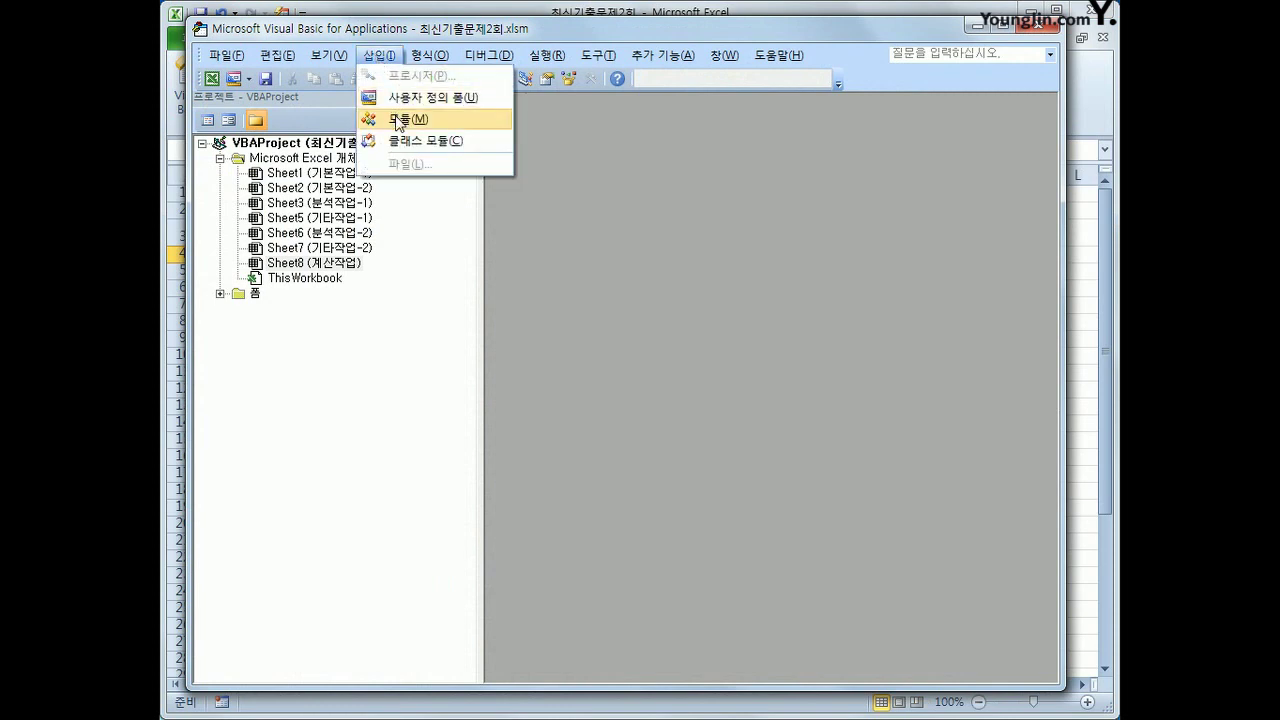
{"action": "left_click", "coordinate": [397, 117]}
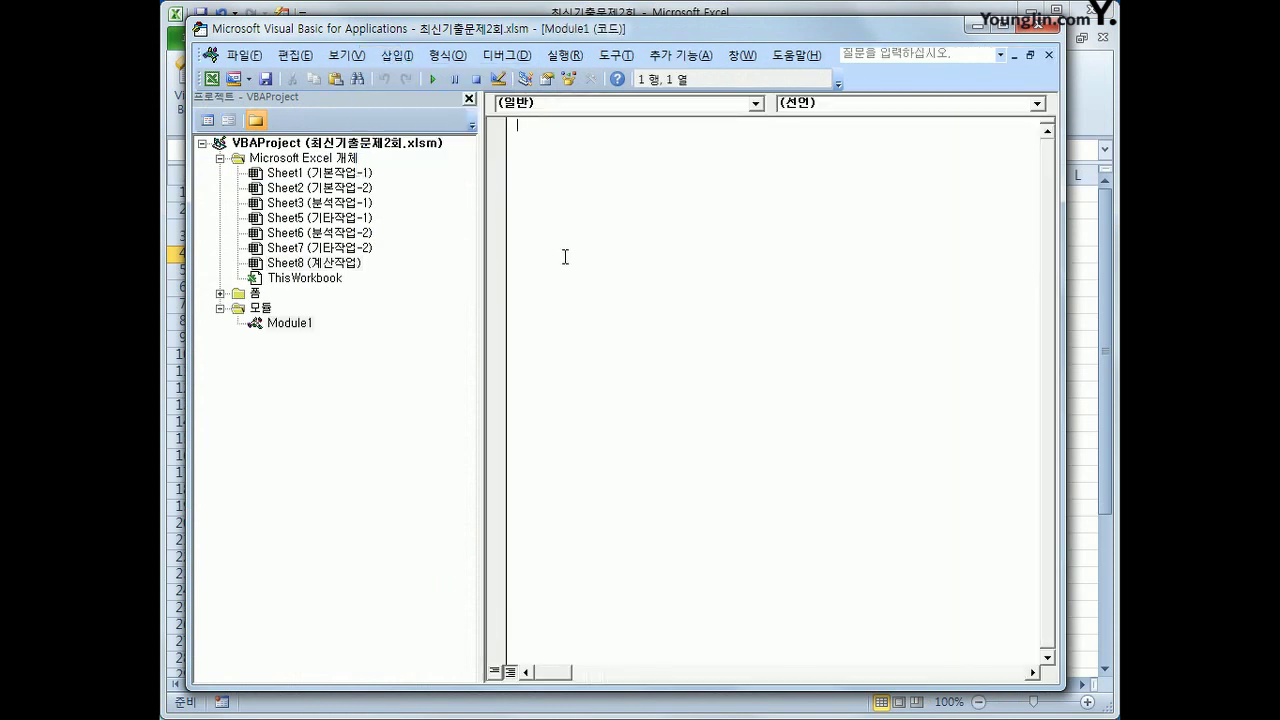
Step: Declare the public function fn의료비보조 with the arguments 관계, 소득공제 and 금액, and indent its first body line
{"action": "type", "text": "public function fnd"}
{"action": "key", "text": "BackSpace"}
{"action": "type", "text": "의료비"}
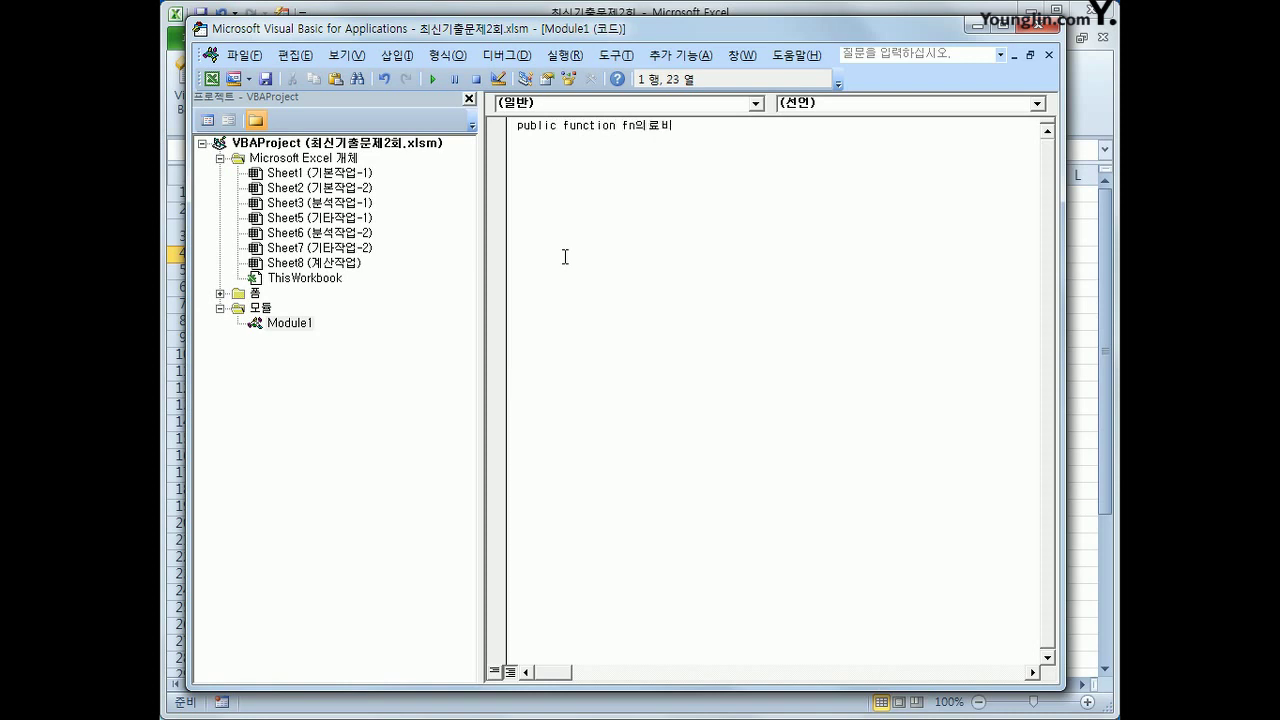
{"action": "type", "text": "보조(관계, 소득공제, 금액)"}
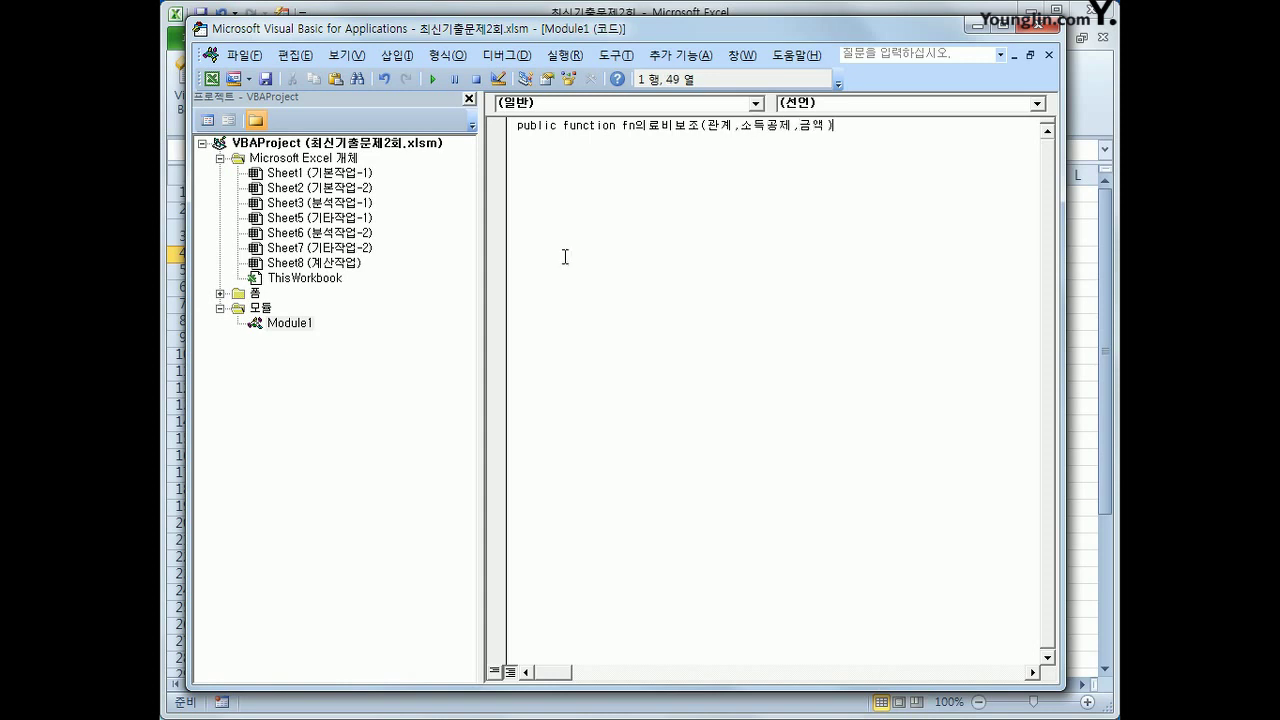
{"action": "key", "text": "Return"}
{"action": "key", "text": "Tab"}
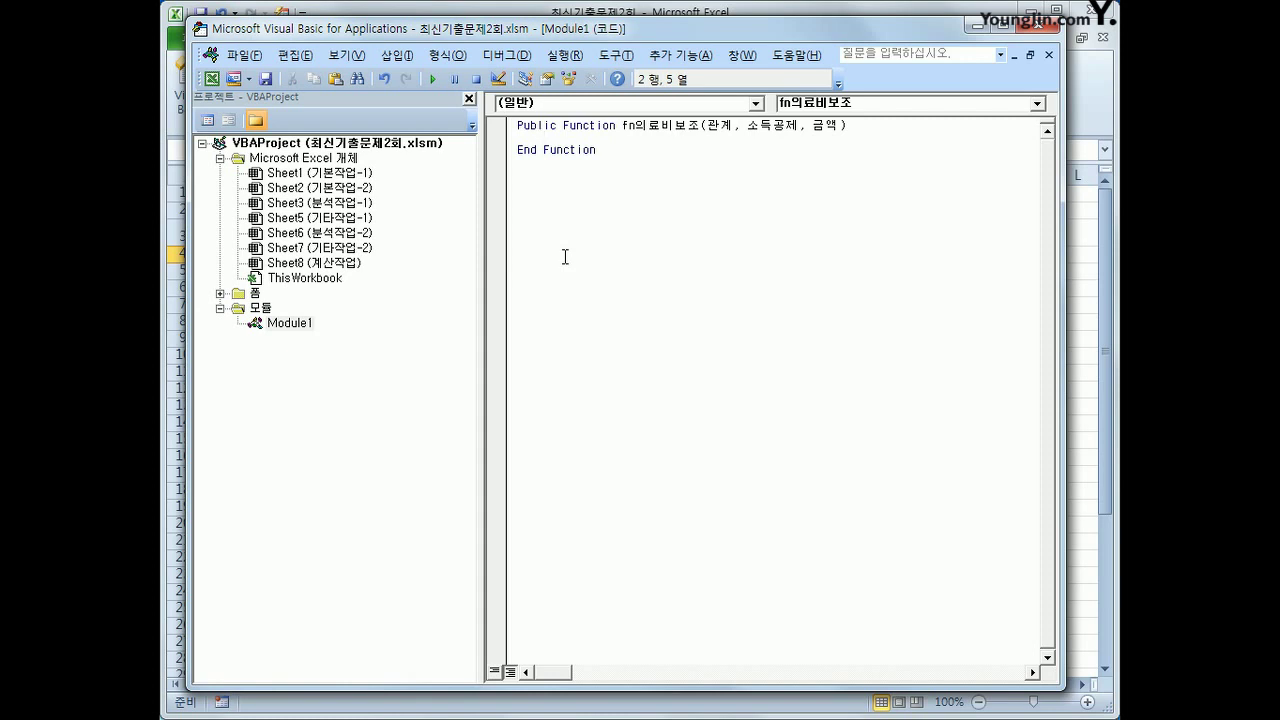
Step: Start the function body with an outer If that tests whether 소득공제 equals "일반의료비"
{"action": "type", "text": "o"}
{"action": "key", "text": "BackSpace"}
{"action": "type", "text": "if 소득공제 =\"일반의료"}
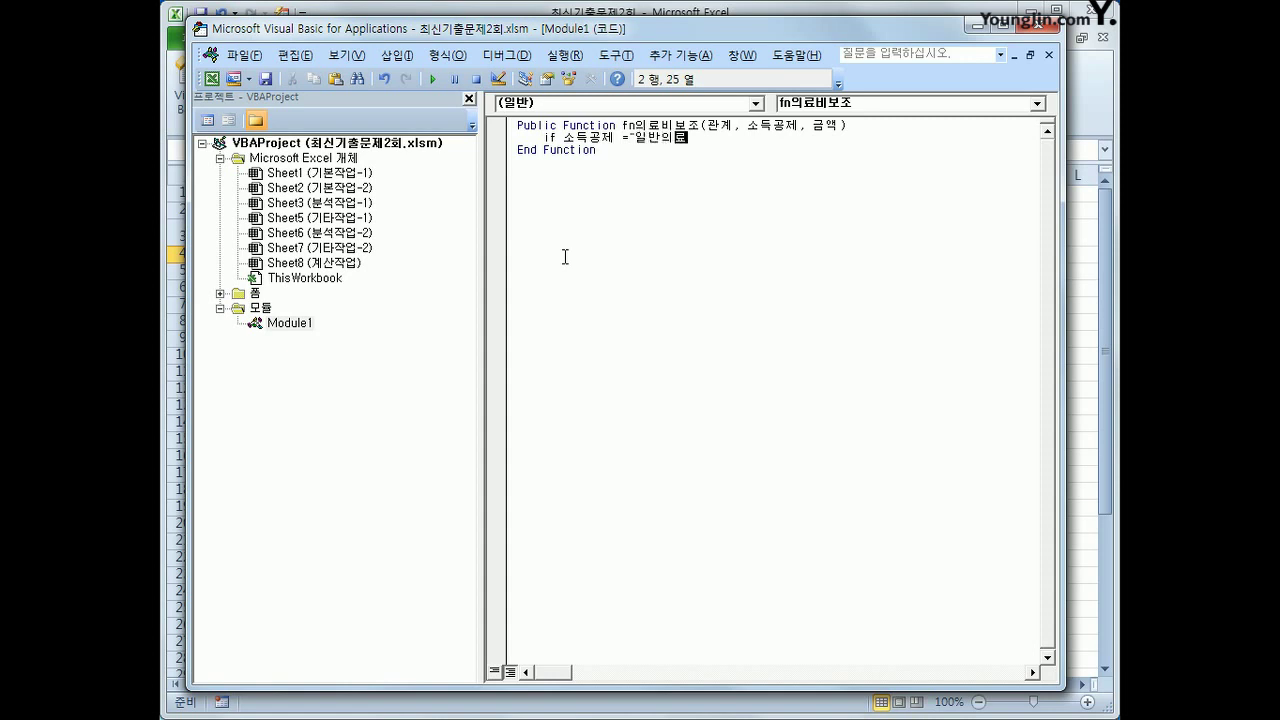
{"action": "type", "text": "비\" then"}
{"action": "key", "text": "Return"}
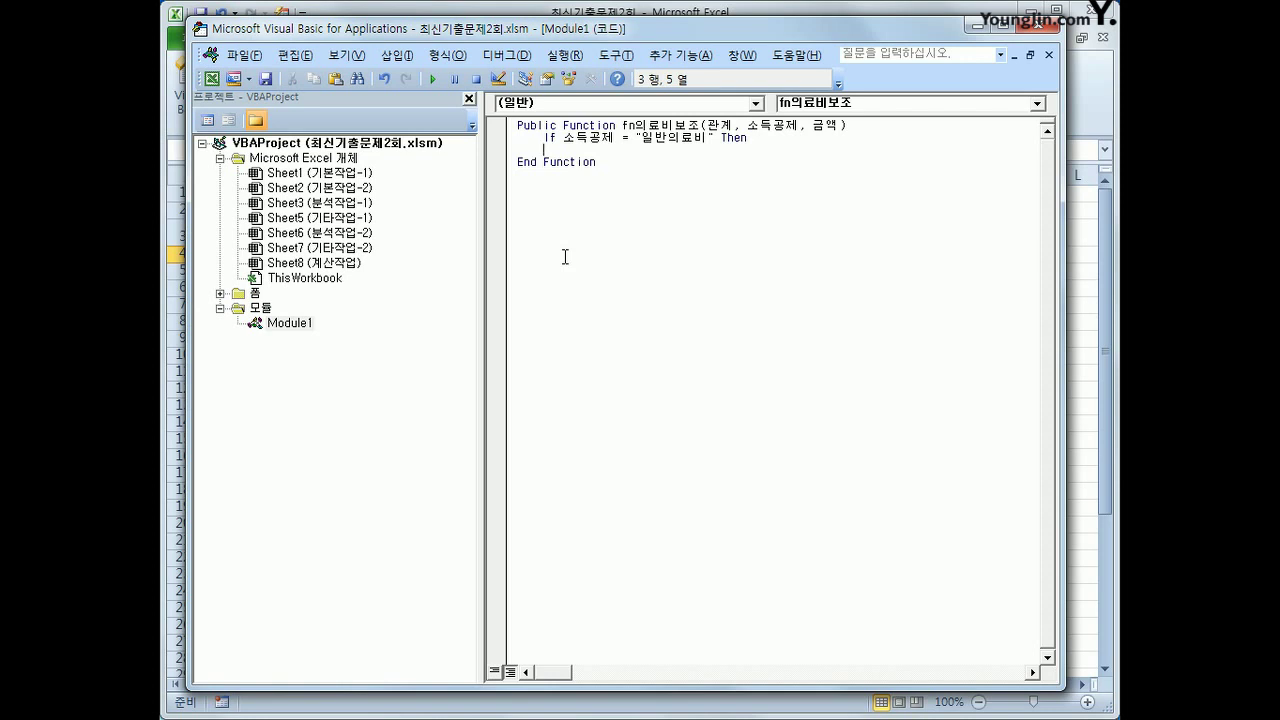
Step: Nest an If inside it that tests whether 관계 is "본인", "자" or "처", joining the conditions with Or
{"action": "key", "text": "Tab"}
{"action": "type", "text": "if 관계 =\"본인\" or 관계 ="}
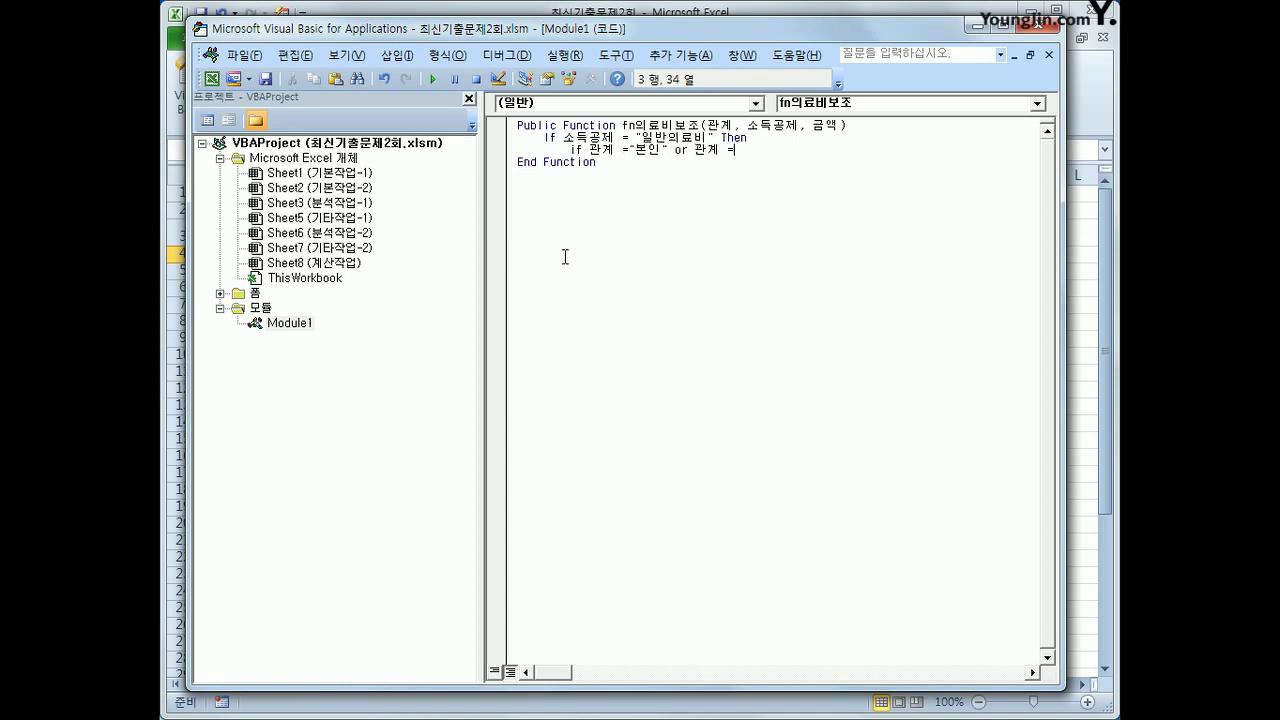
{"action": "type", "text": "\"자\" "}
{"action": "type", "text": "or "}
{"action": "type", "text": "관ㄱ"}
{"action": "type", "text": " =\"c"}
{"action": "key", "text": "BackSpace"}
{"action": "type", "text": "처\" then"}
{"action": "key", "text": "Return"}
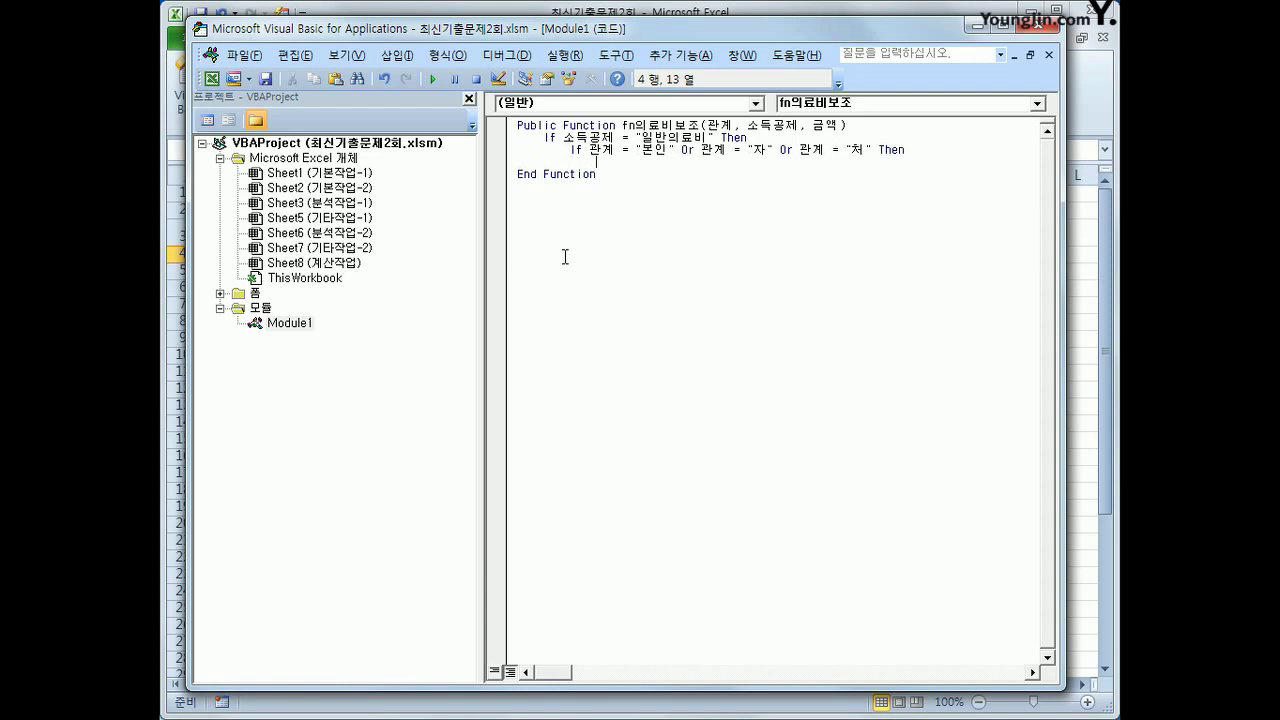
Step: Assign 금액 * 0.8 to fn의료비보조 when the nested 관계 condition is true
{"action": "type", "text": "fn의료비보조 = 금액 *"}
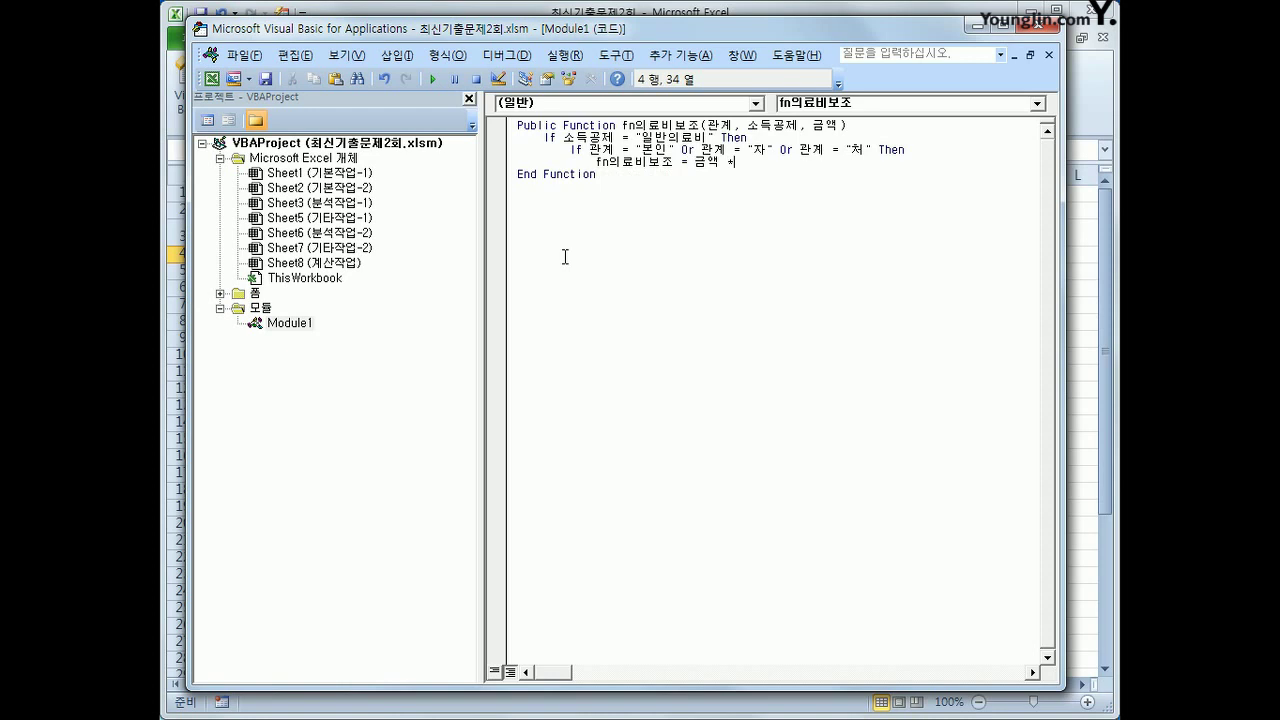
{"action": "type", "text": "0.8"}
{"action": "key", "text": "Return"}
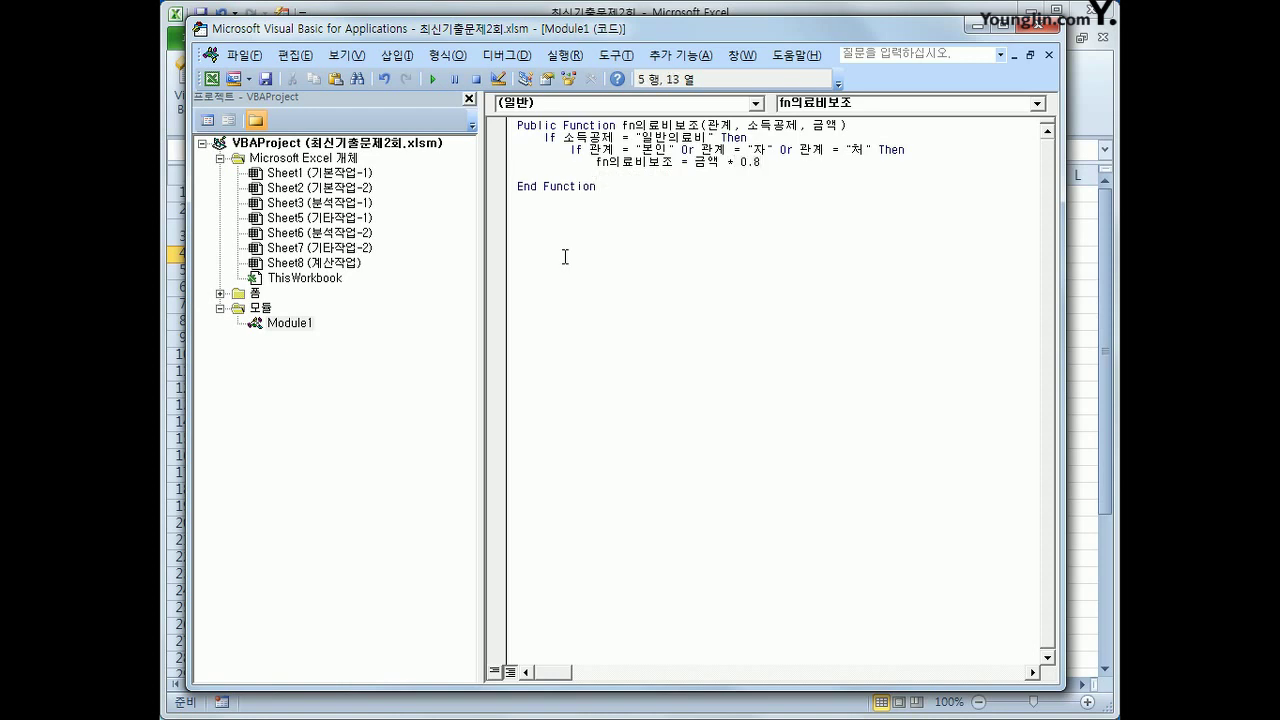
Step: Add an Else branch to the nested If that returns 금액 * 0.5, and close it with End If
{"action": "key", "text": "BackSpace"}
{"action": "type", "text": "else"}
{"action": "key", "text": "Return"}
{"action": "key", "text": "Tab"}
{"action": "type", "text": "fn의"}
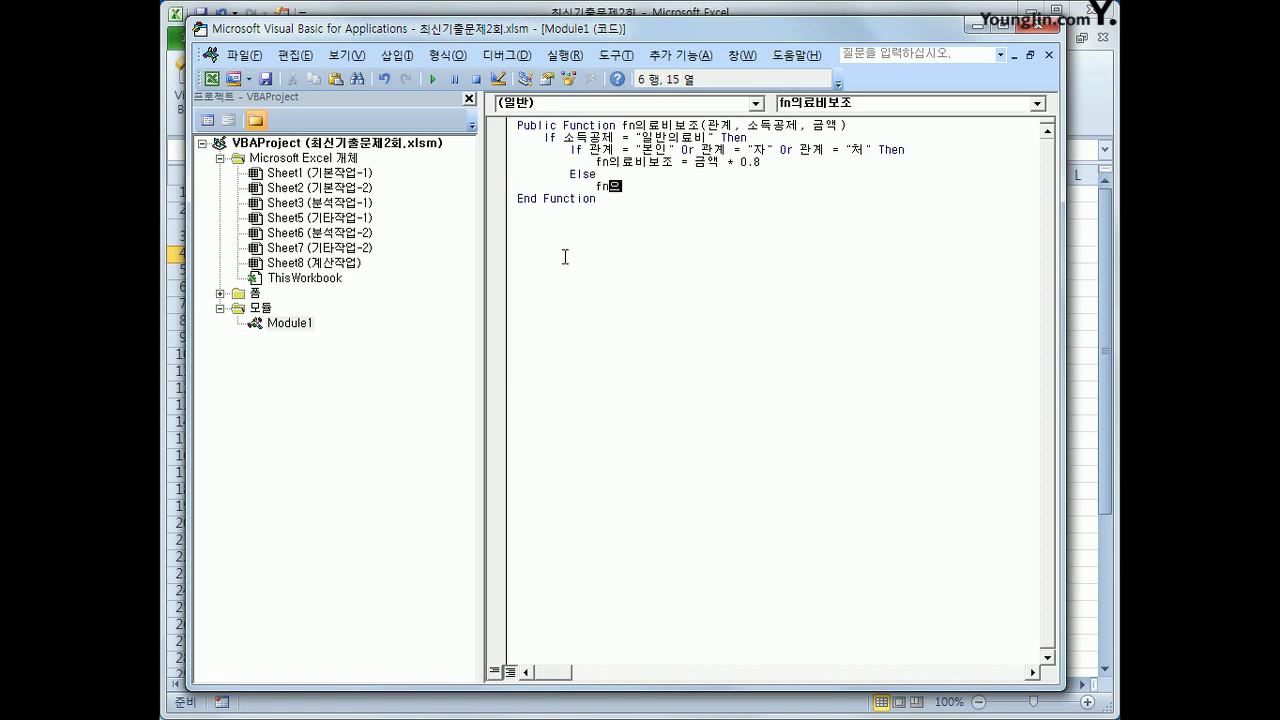
{"action": "type", "text": "료비보조 "}
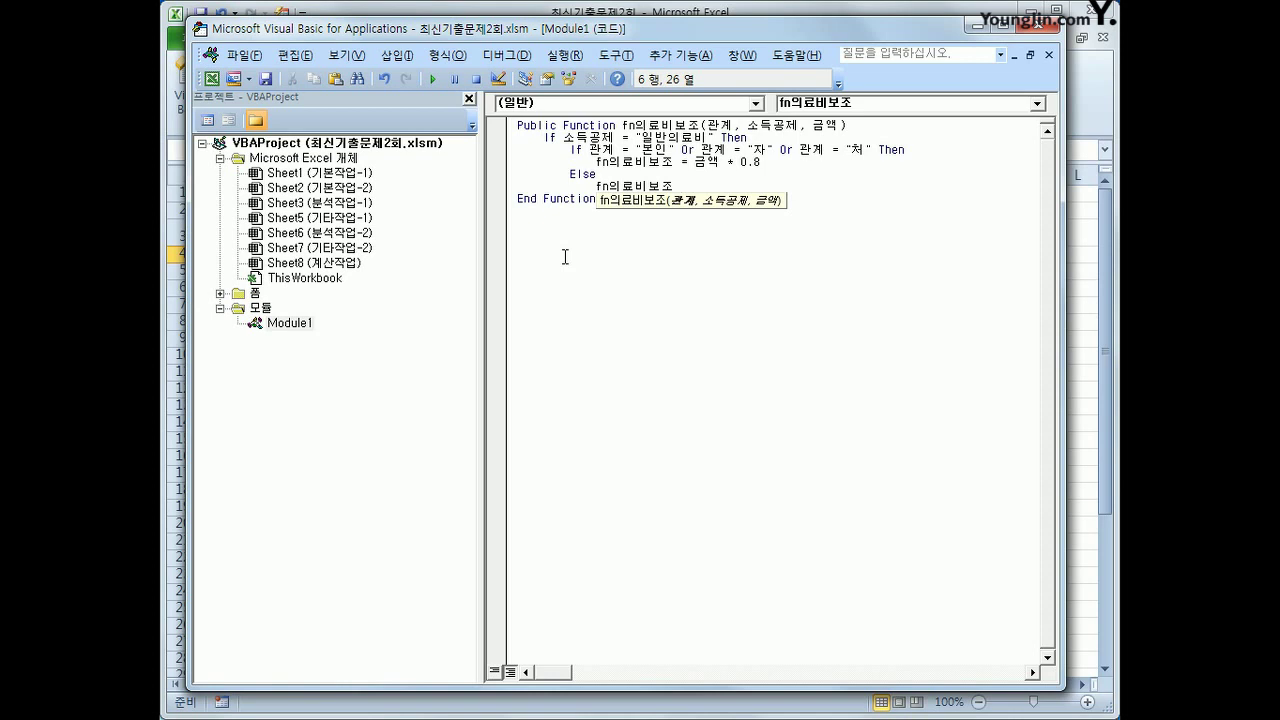
{"action": "type", "text": "= 금액 * "}
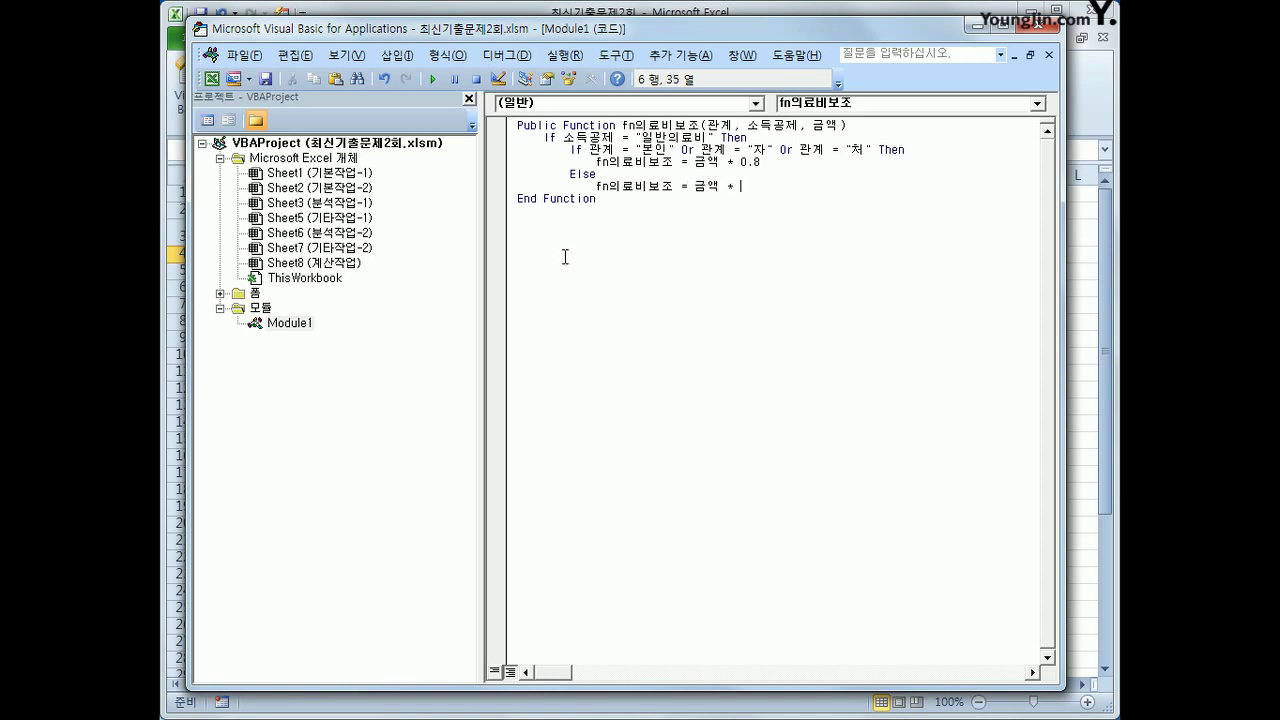
{"action": "type", "text": "0.5"}
{"action": "key", "text": "Return"}
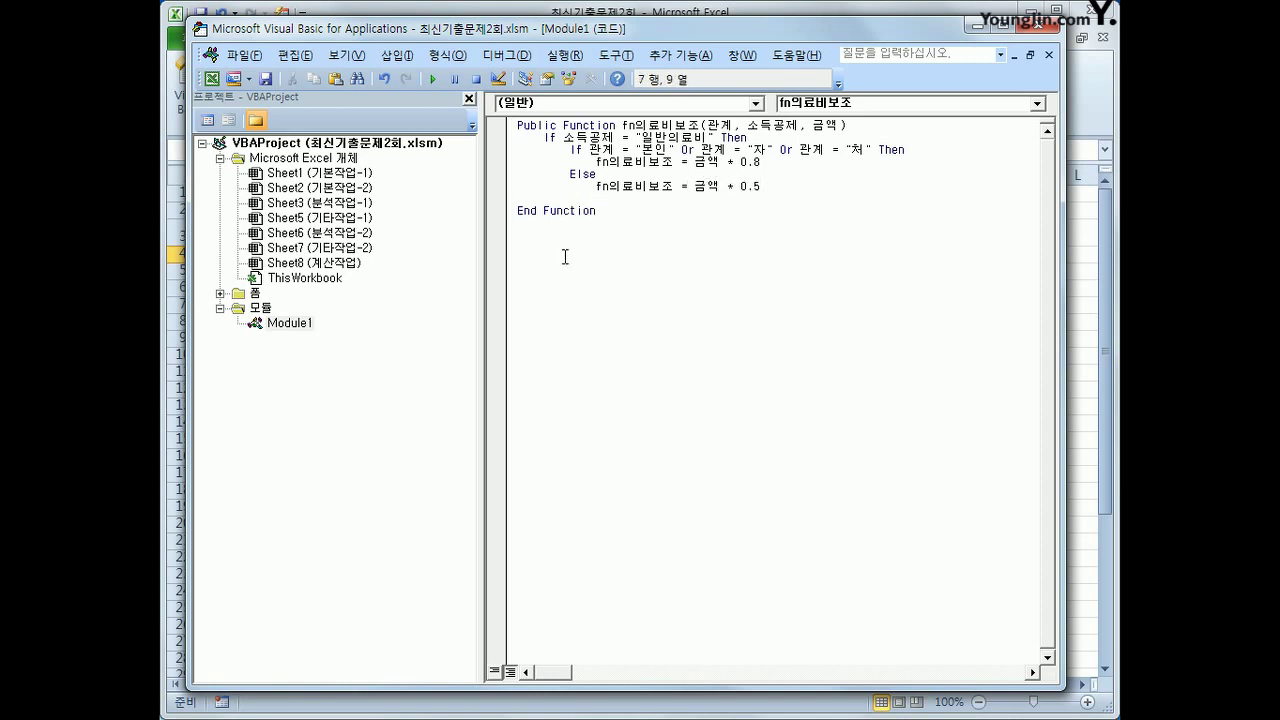
{"action": "type", "text": "end if"}
{"action": "key", "text": "Return"}
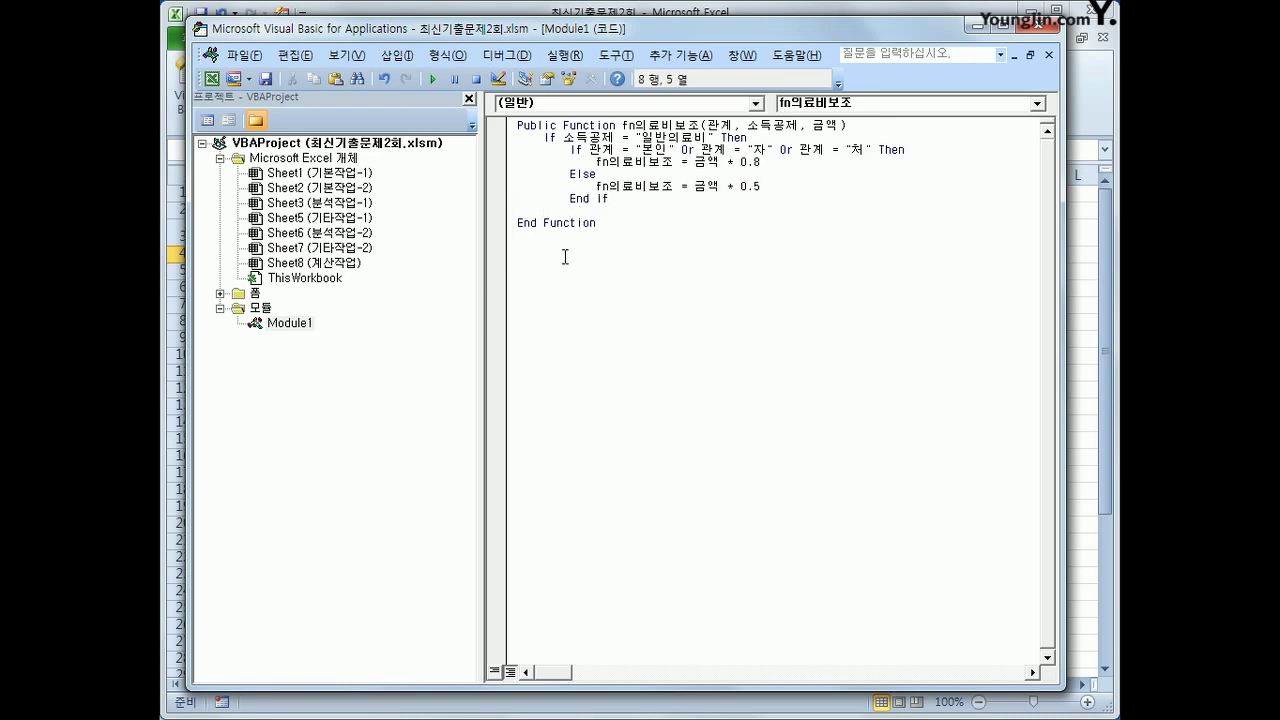
Step: Add an Else branch to the outer If that sets fn의료비보조 to 0, and close it with End If
{"action": "type", "text": "else"}
{"action": "key", "text": "Return"}
{"action": "key", "text": "Tab"}
{"action": "type", "text": "fn"}
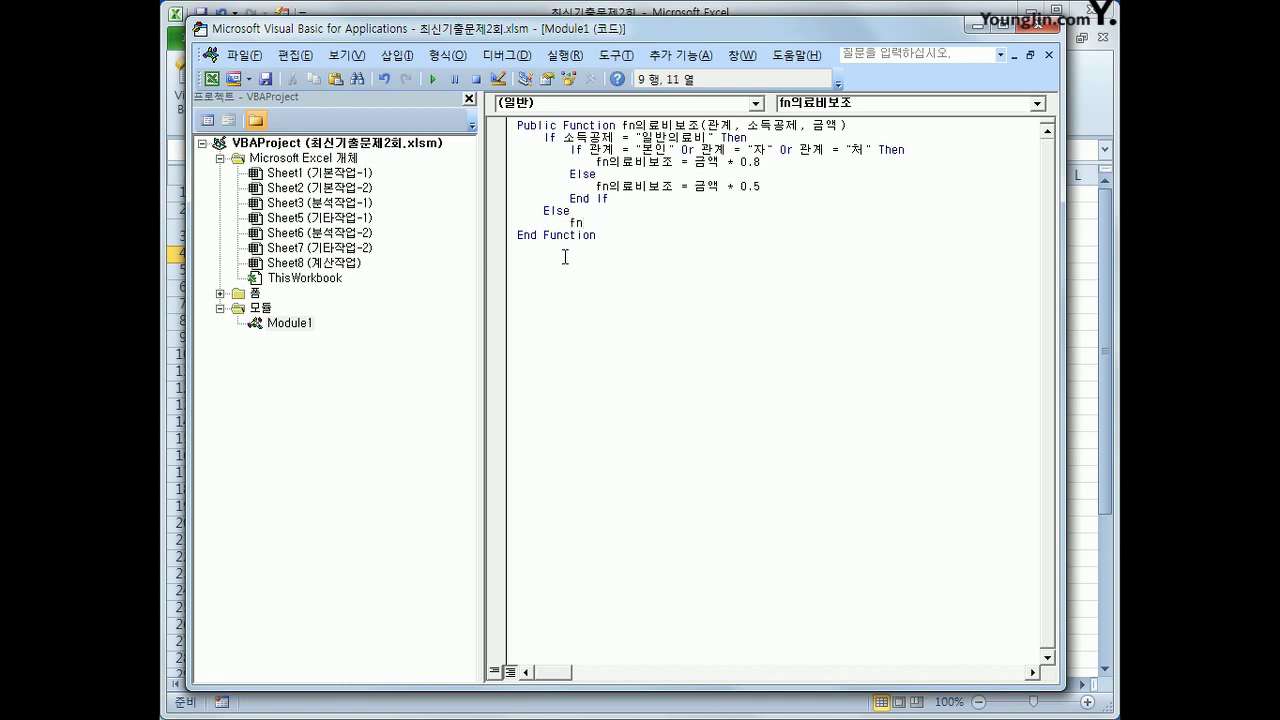
{"action": "key", "text": "BackSpace"}
{"action": "key", "text": "BackSpace"}
{"action": "key", "text": "Tab"}
{"action": "type", "text": "f"}
{"action": "type", "text": "n의료비보조 = 0"}
{"action": "key", "text": "Return"}
{"action": "key", "text": "BackSpace"}
{"action": "type", "text": "end if"}
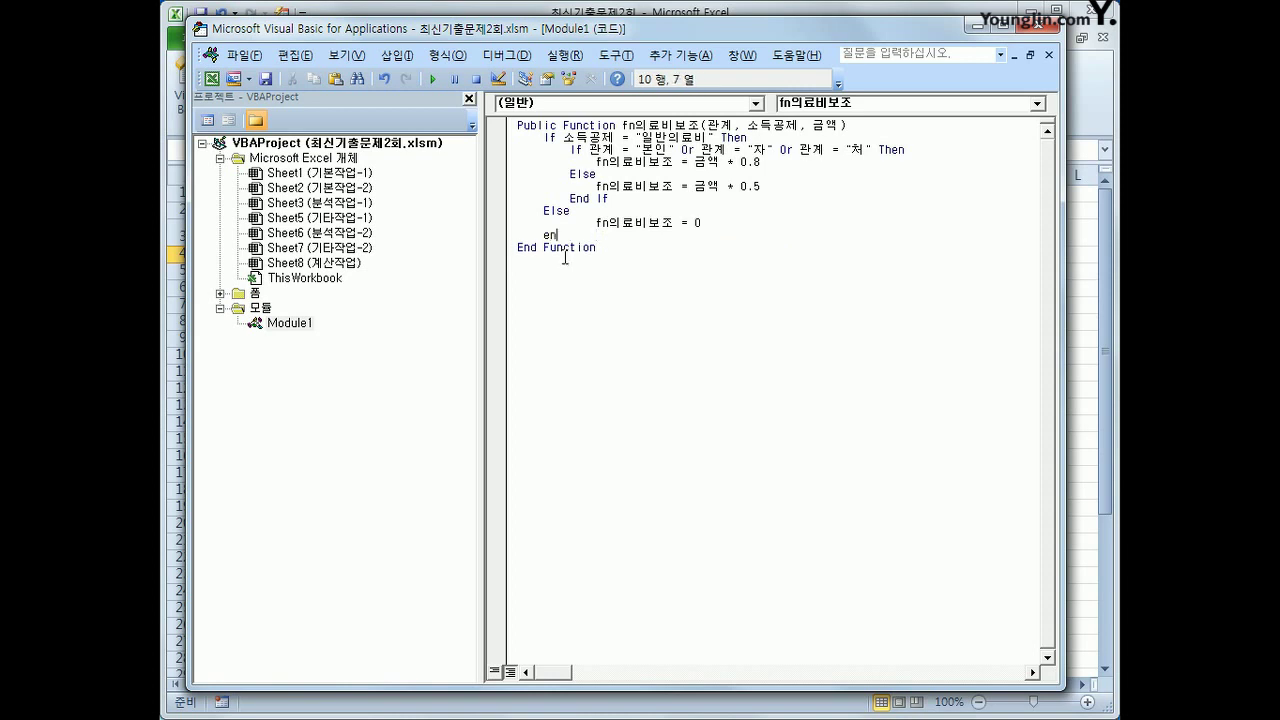
{"action": "key", "text": "Return"}
Step: Review the nested If, Else and End If lines of the fn의료비보조 function
{"action": "key", "text": "Up"}
{"action": "key", "text": "Up"}
{"action": "key", "text": "Up"}
{"action": "key", "text": "Up"}
{"action": "key", "text": "Up"}
{"action": "key", "text": "Up"}
{"action": "key", "text": "Up"}
{"action": "key", "text": "Up"}
{"action": "key", "text": "Up"}
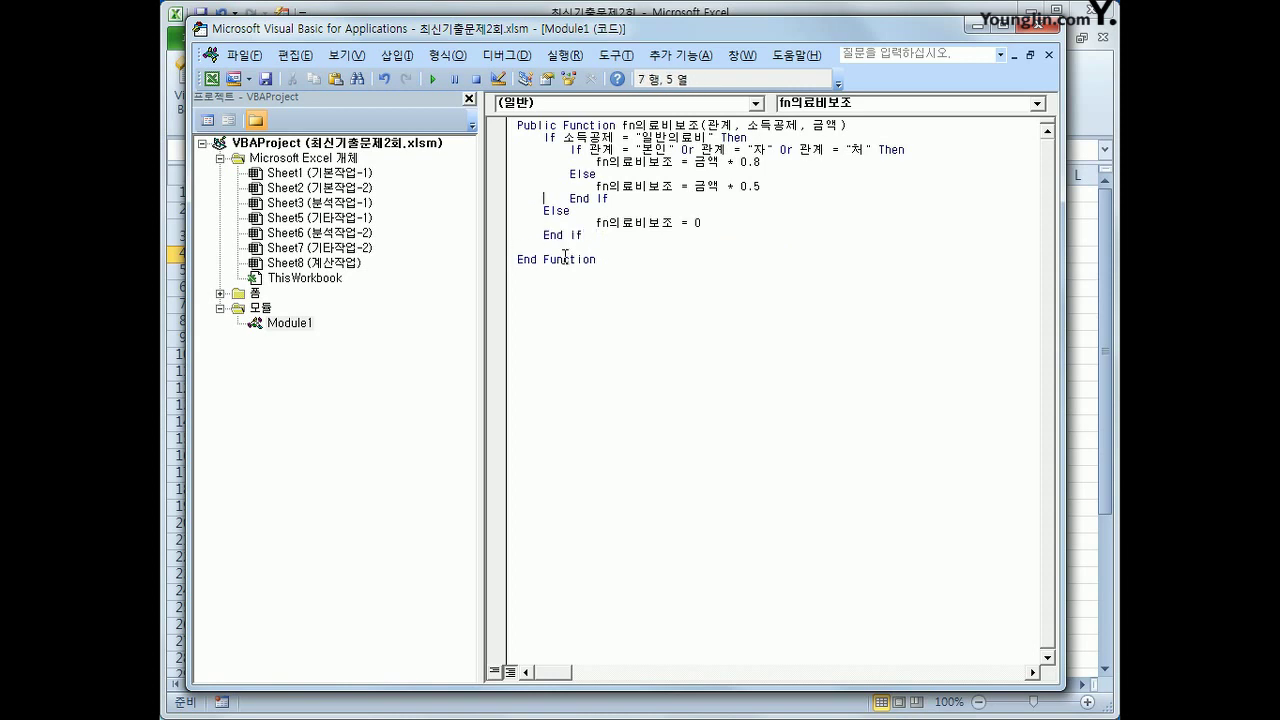
{"action": "key", "text": "Return"}
{"action": "key", "text": "Down"}
{"action": "key", "text": "Down"}
{"action": "key", "text": "Down"}
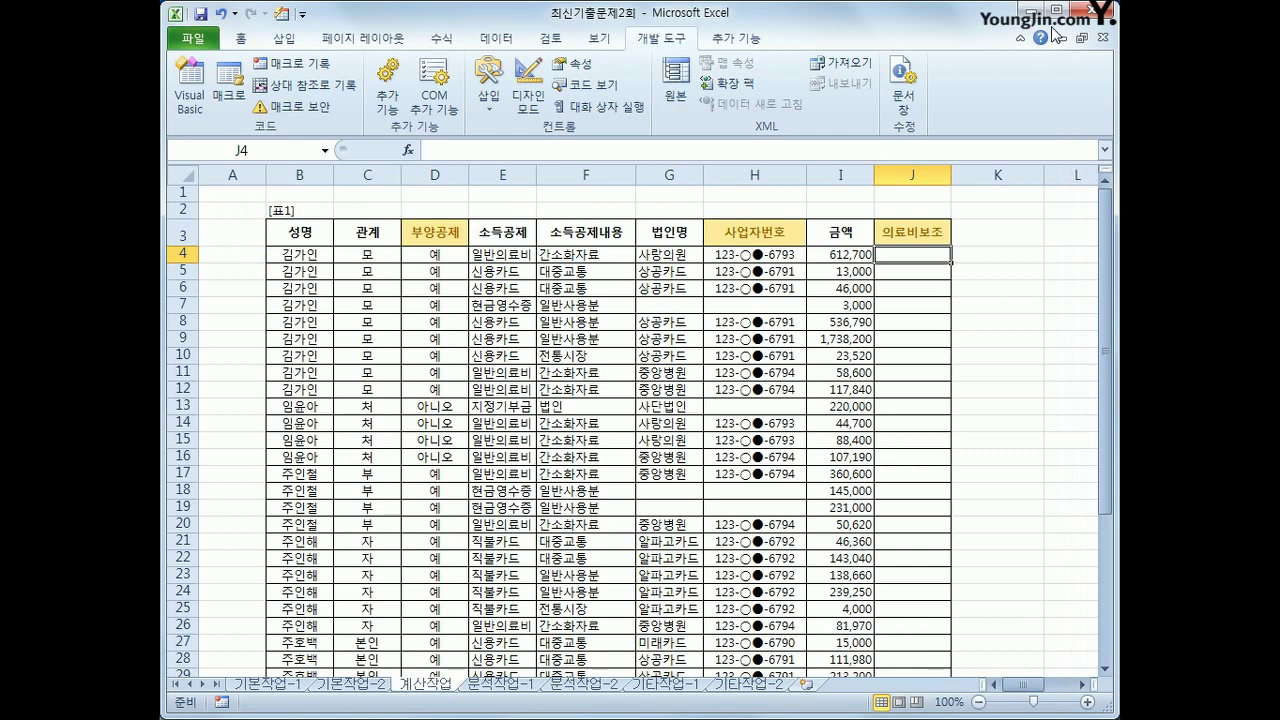
Step: Close the Visual Basic editor and insert the user-defined (사용자 정의) function fn의료비보조 into cell J4
{"action": "left_click", "coordinate": [1048, 28]}
{"action": "left_click", "coordinate": [408, 150]}
{"action": "left_click", "coordinate": [549, 370]}
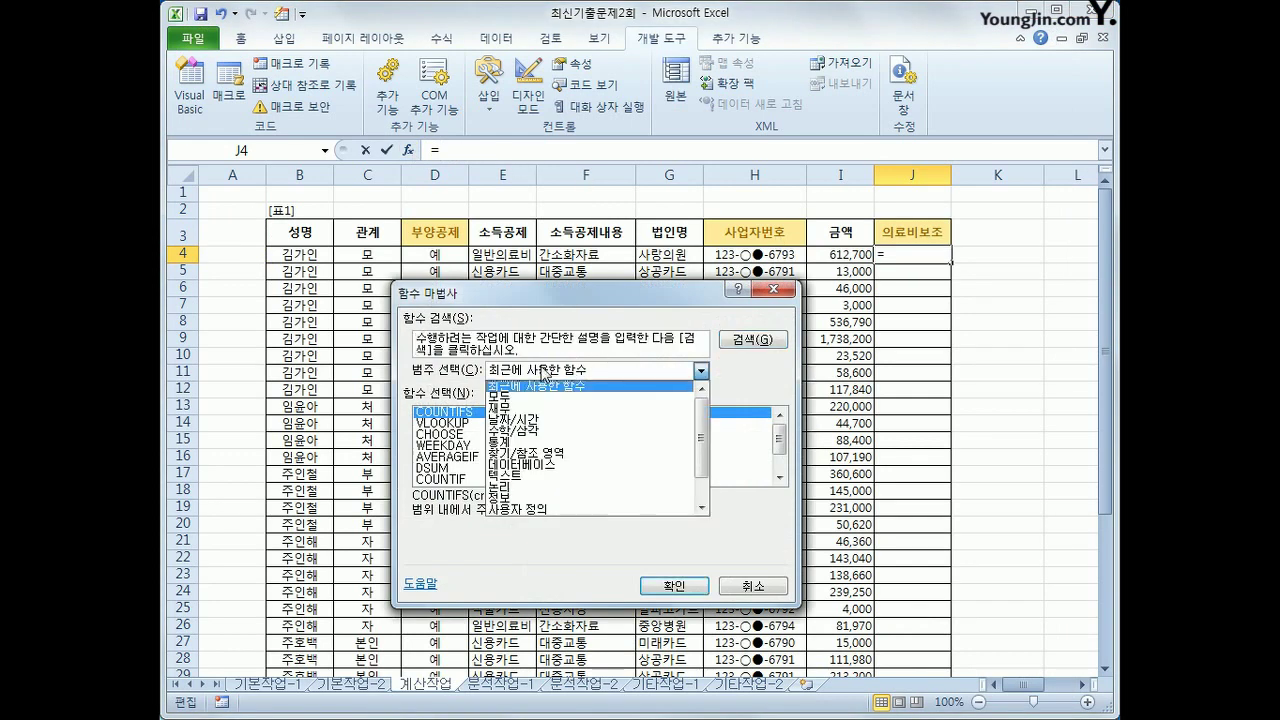
{"action": "left_click", "coordinate": [547, 514]}
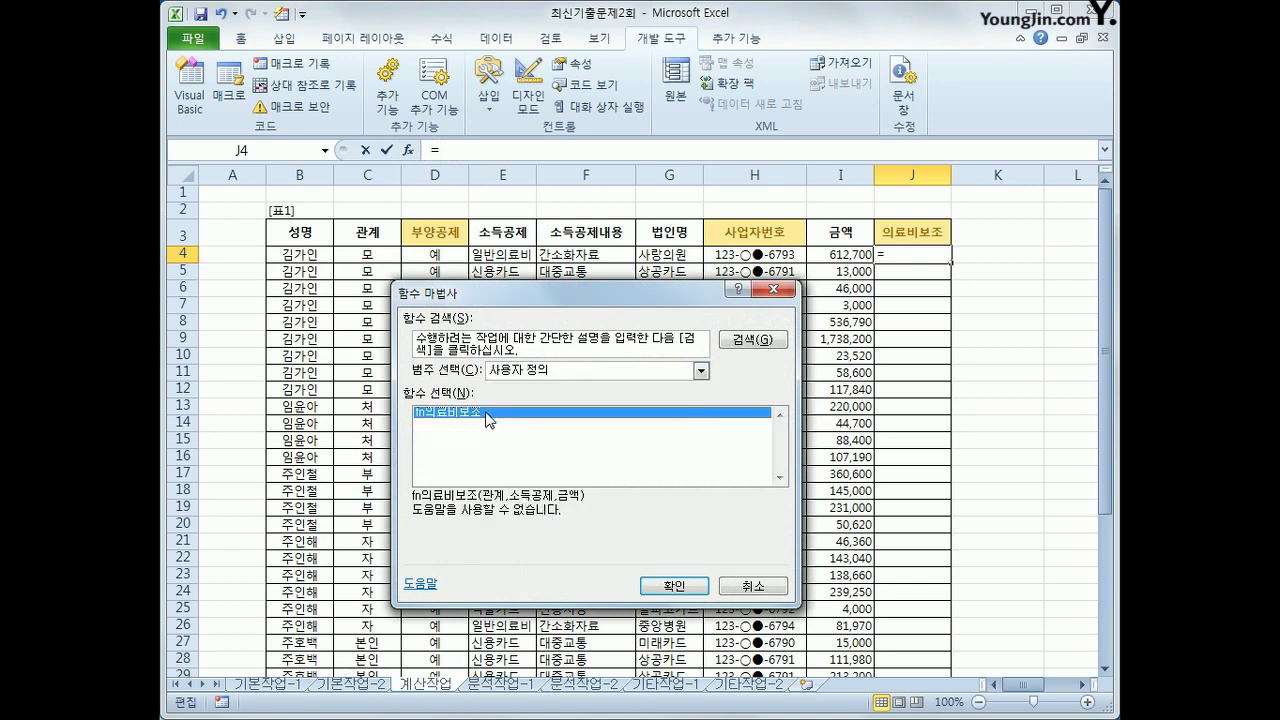
{"action": "left_click", "coordinate": [680, 585]}
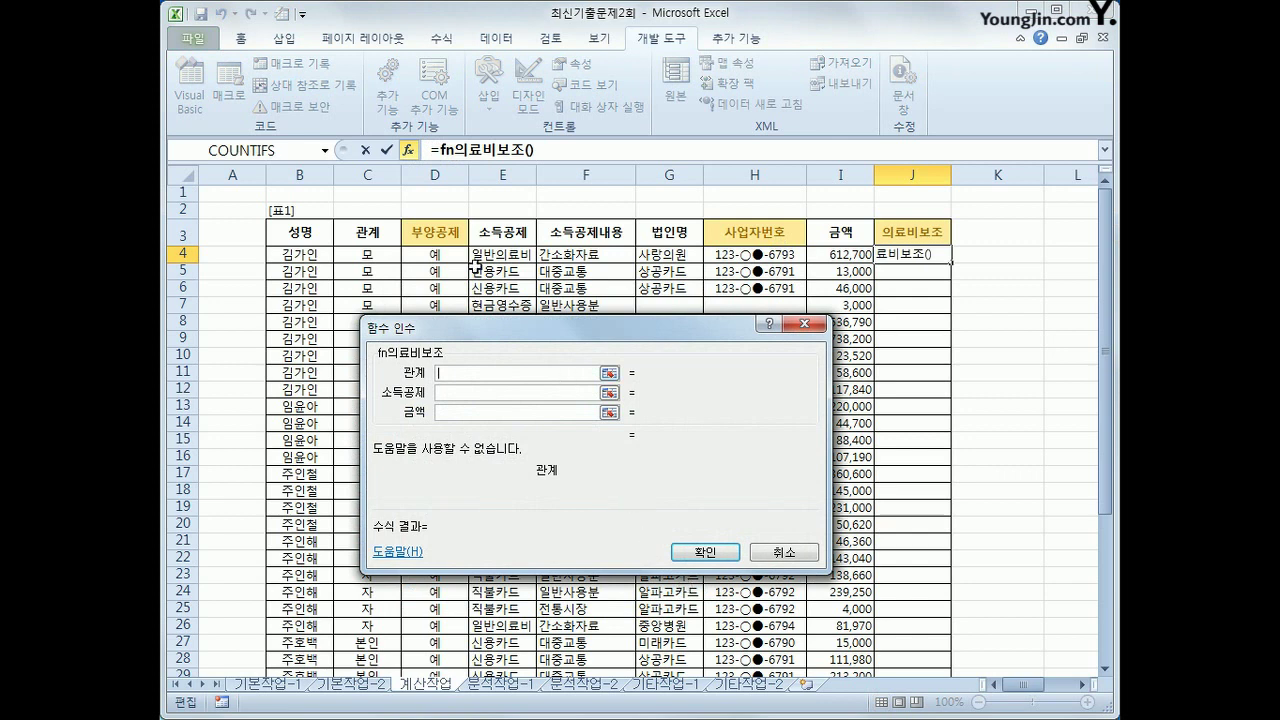
Step: Set the function arguments to C4 for 관계, E4 for 소득공제 and I4 for 금액, and enter the formula
{"action": "left_click", "coordinate": [360, 257]}
{"action": "left_click", "coordinate": [440, 393]}
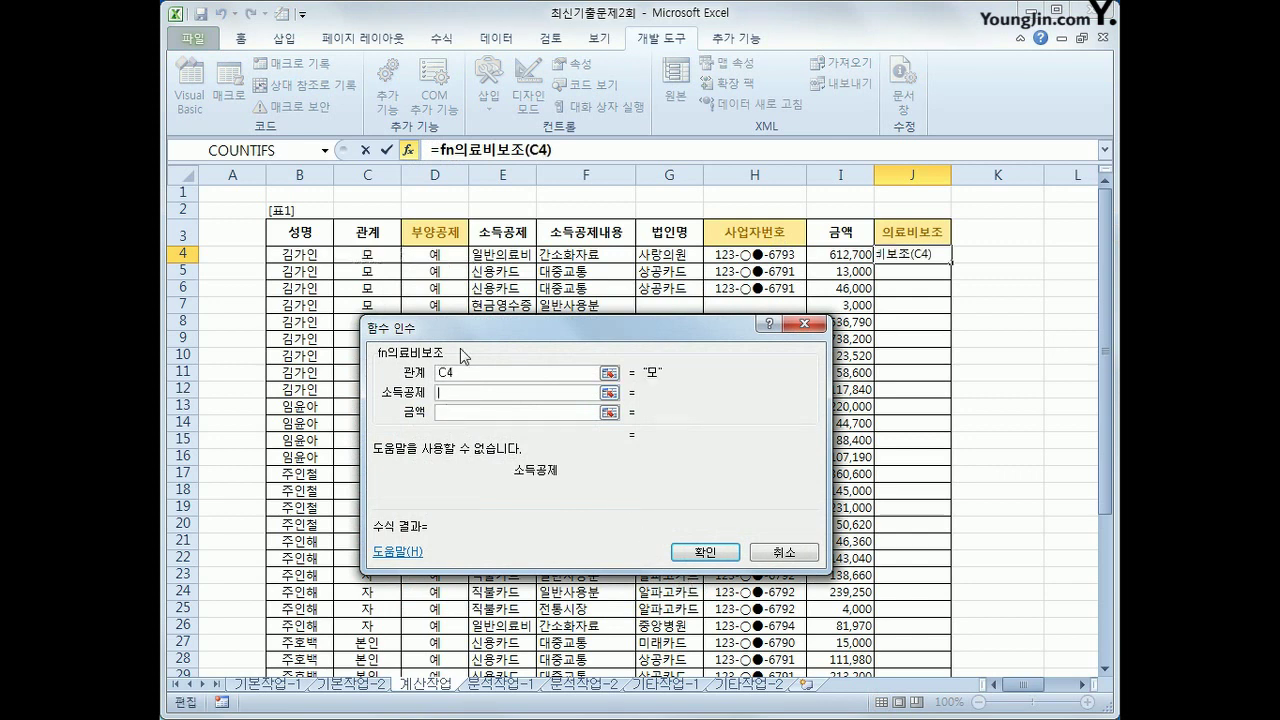
{"action": "left_click", "coordinate": [490, 254]}
{"action": "left_click", "coordinate": [466, 413]}
{"action": "left_click", "coordinate": [811, 253]}
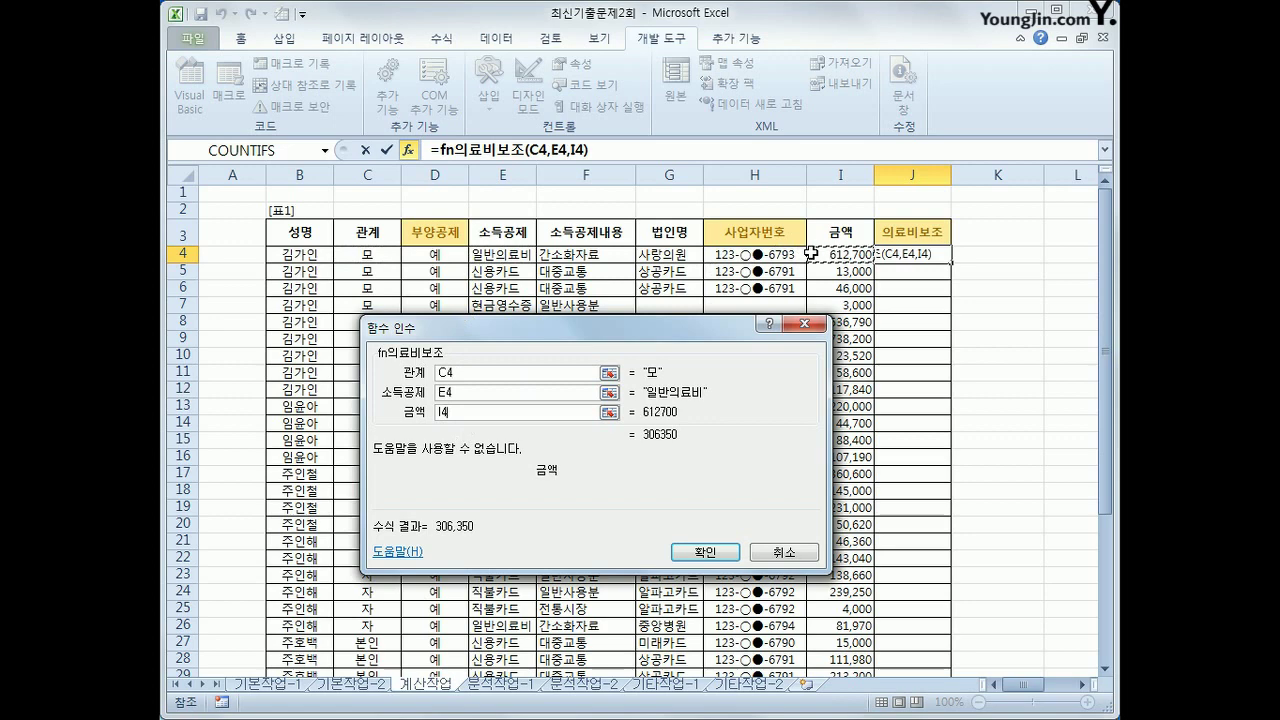
{"action": "left_click", "coordinate": [720, 551]}
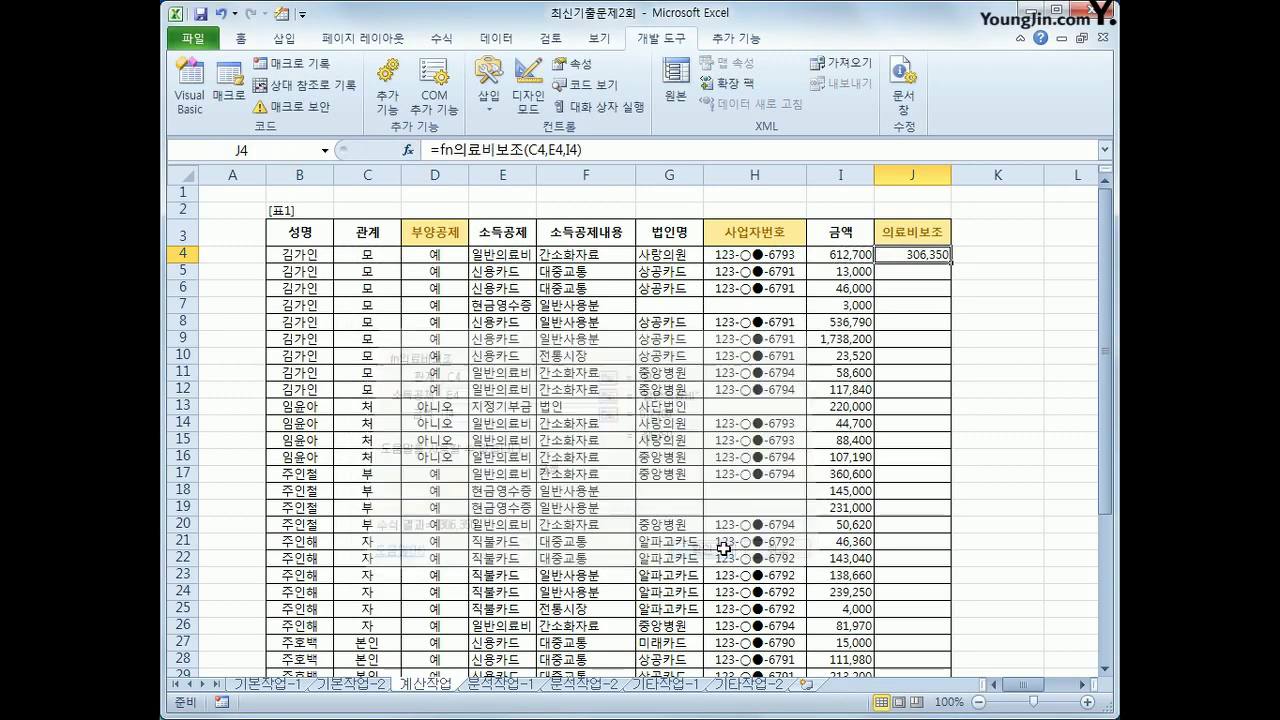
Step: Fill the J4 formula down the whole 의료비보조 column and check the filled rows
{"action": "double_click", "coordinate": [951, 264]}
{"action": "scroll", "coordinate": [951, 350], "scroll_direction": "down", "scroll_amount": 6}
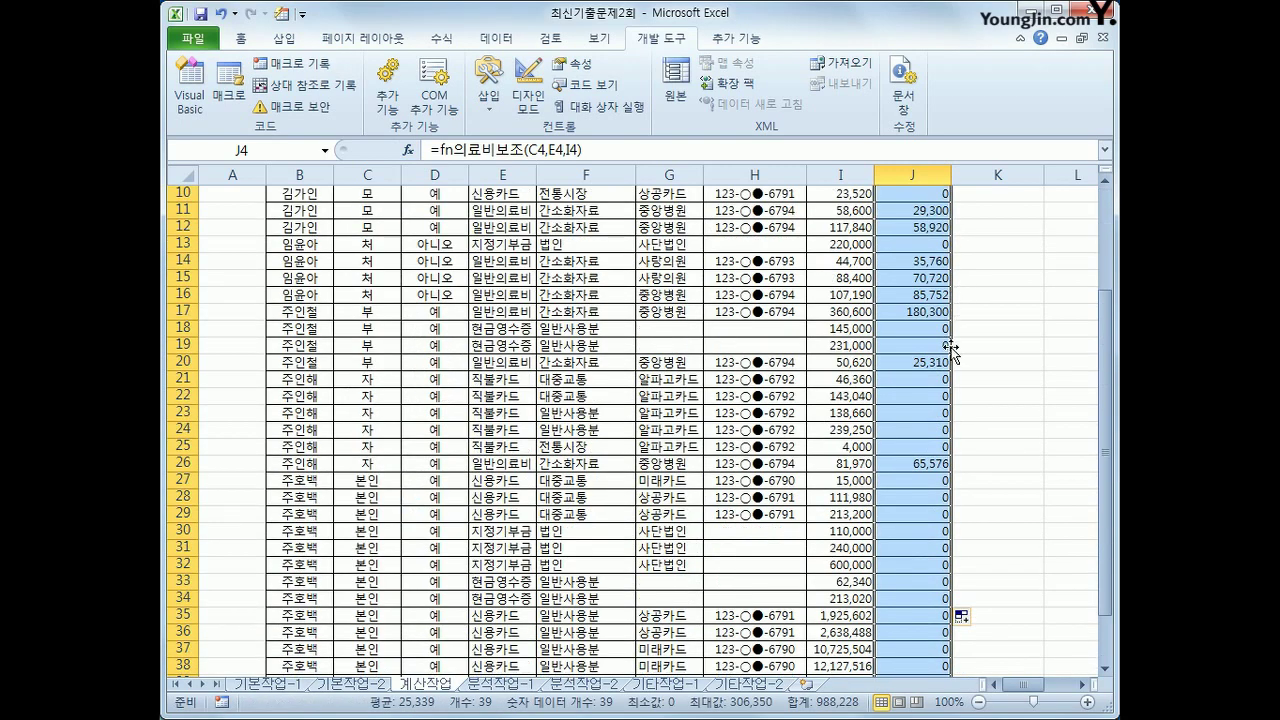
{"action": "scroll", "coordinate": [950, 350], "scroll_direction": "up", "scroll_amount": 6}
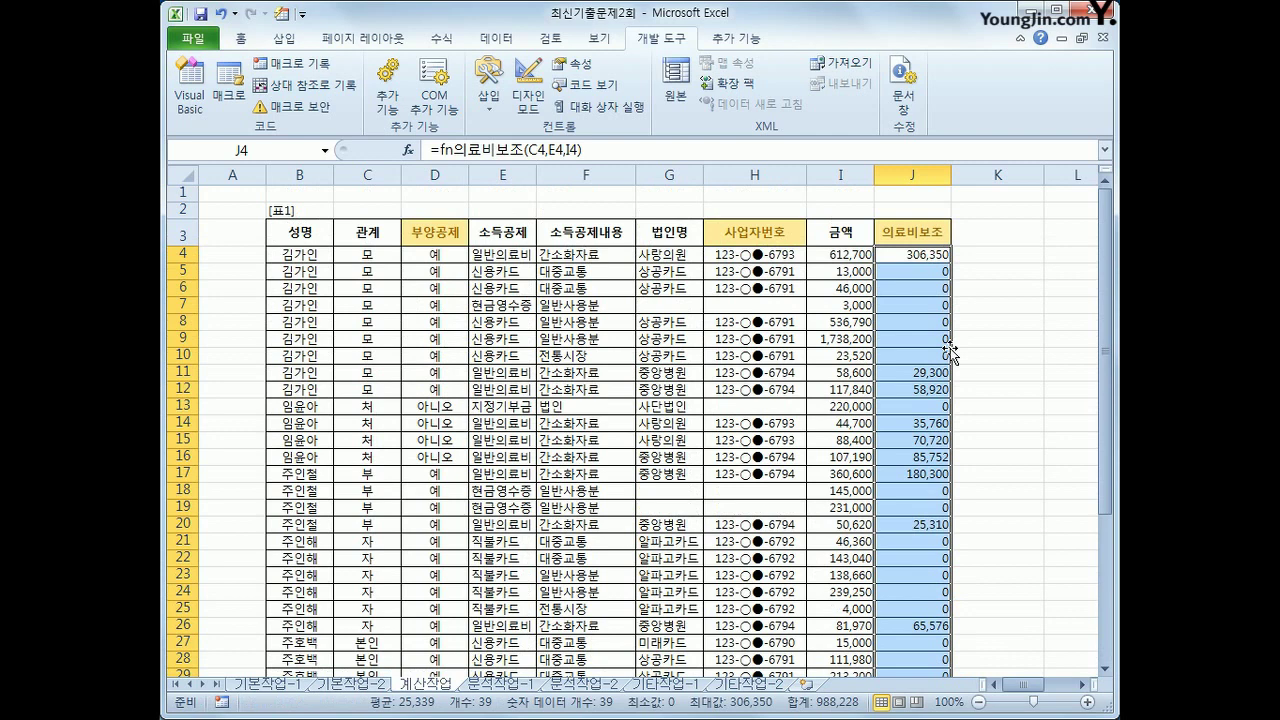
Step: On the 분석작업-1 sheet, create a pivot table from the range B2:J90 and place it on the existing sheet at L2
{"action": "left_click", "coordinate": [510, 684]}
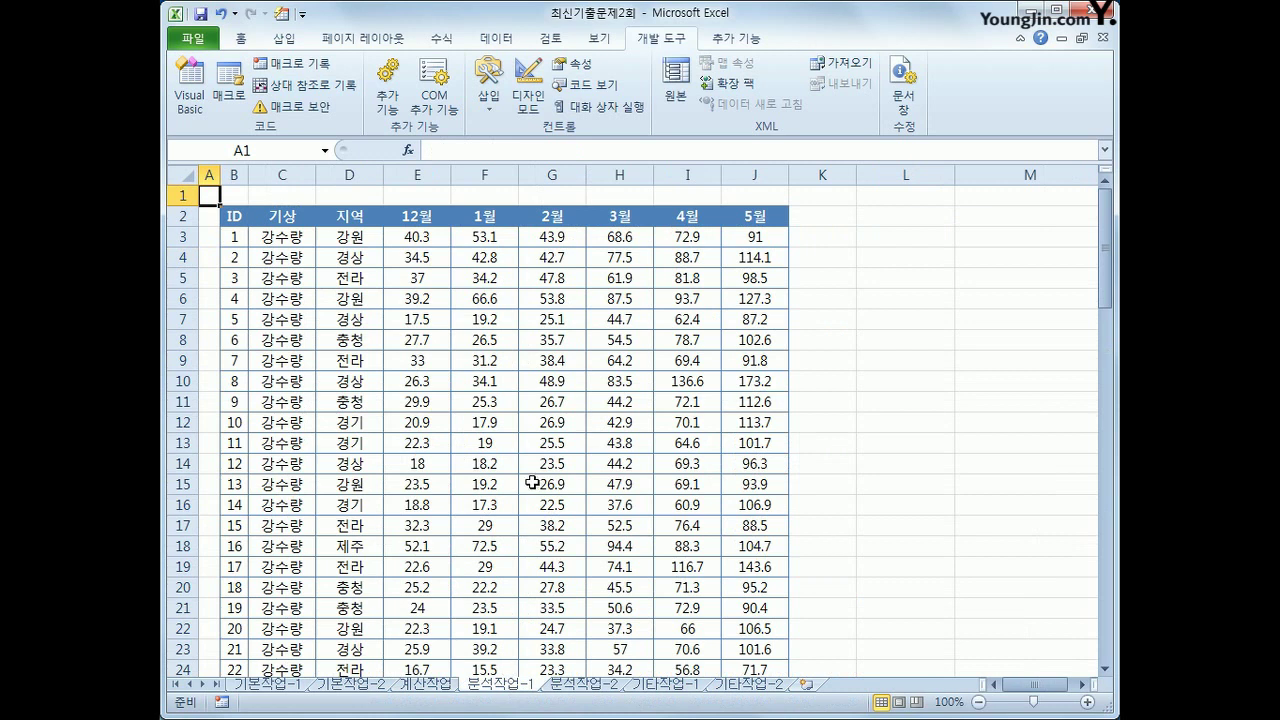
{"action": "left_click", "coordinate": [264, 255]}
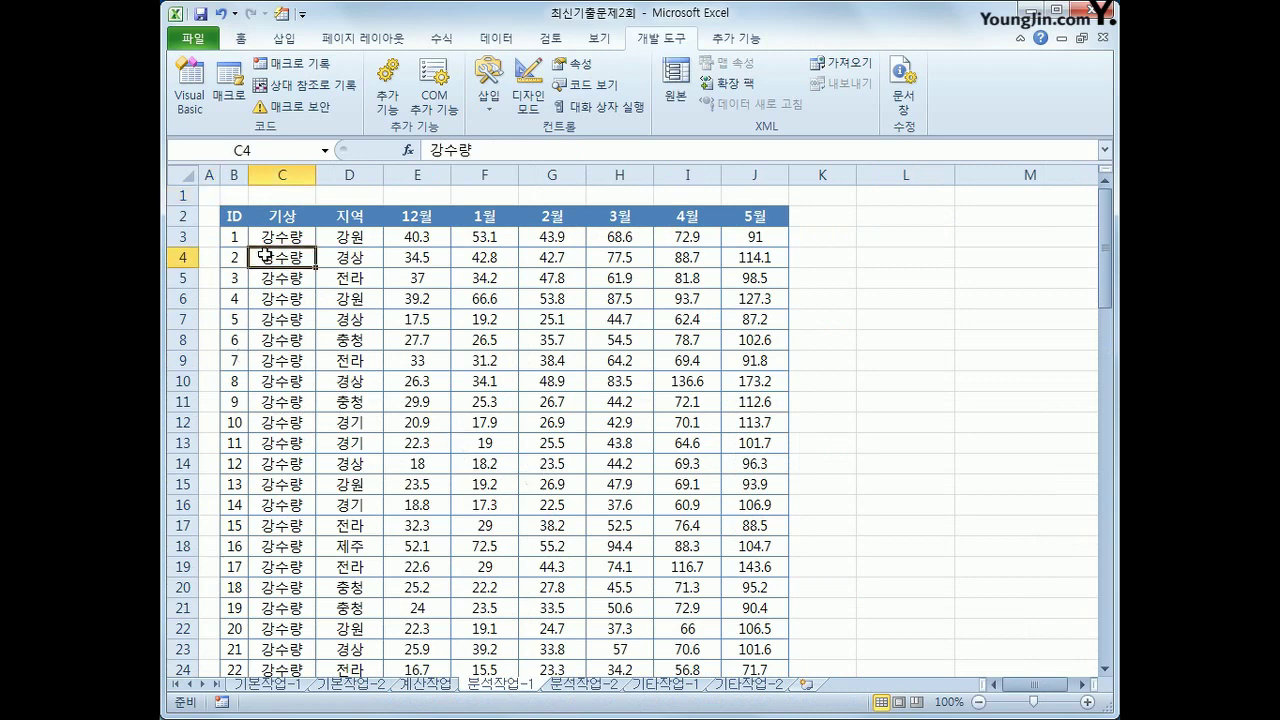
{"action": "left_click", "coordinate": [284, 38]}
{"action": "left_click", "coordinate": [193, 72]}
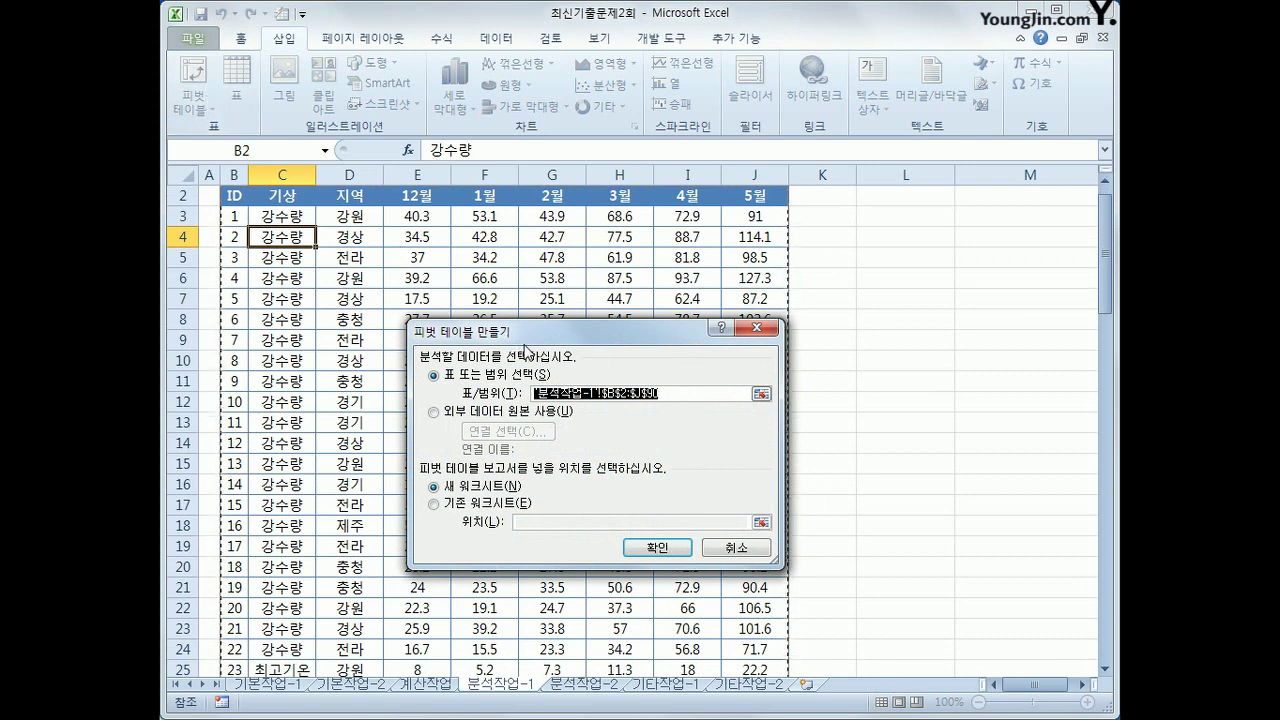
{"action": "left_click", "coordinate": [520, 507]}
{"action": "left_click", "coordinate": [521, 520]}
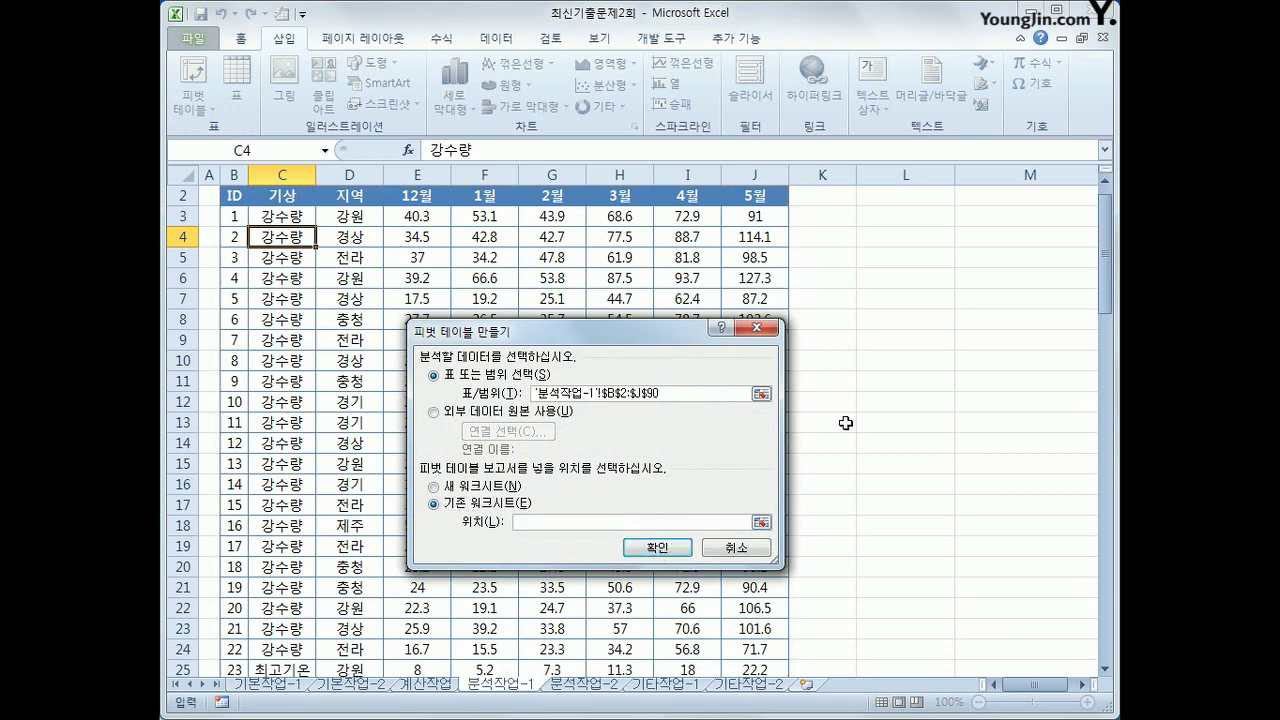
{"action": "left_click", "coordinate": [890, 200]}
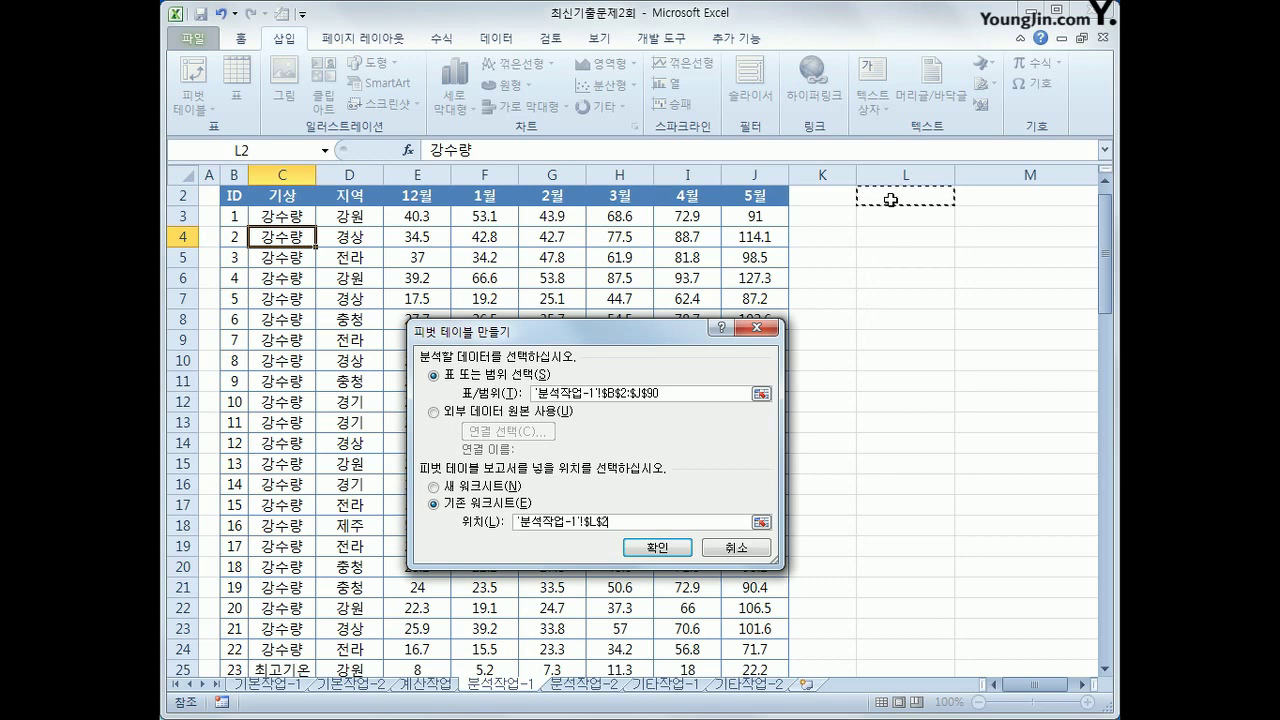
{"action": "left_click", "coordinate": [647, 550]}
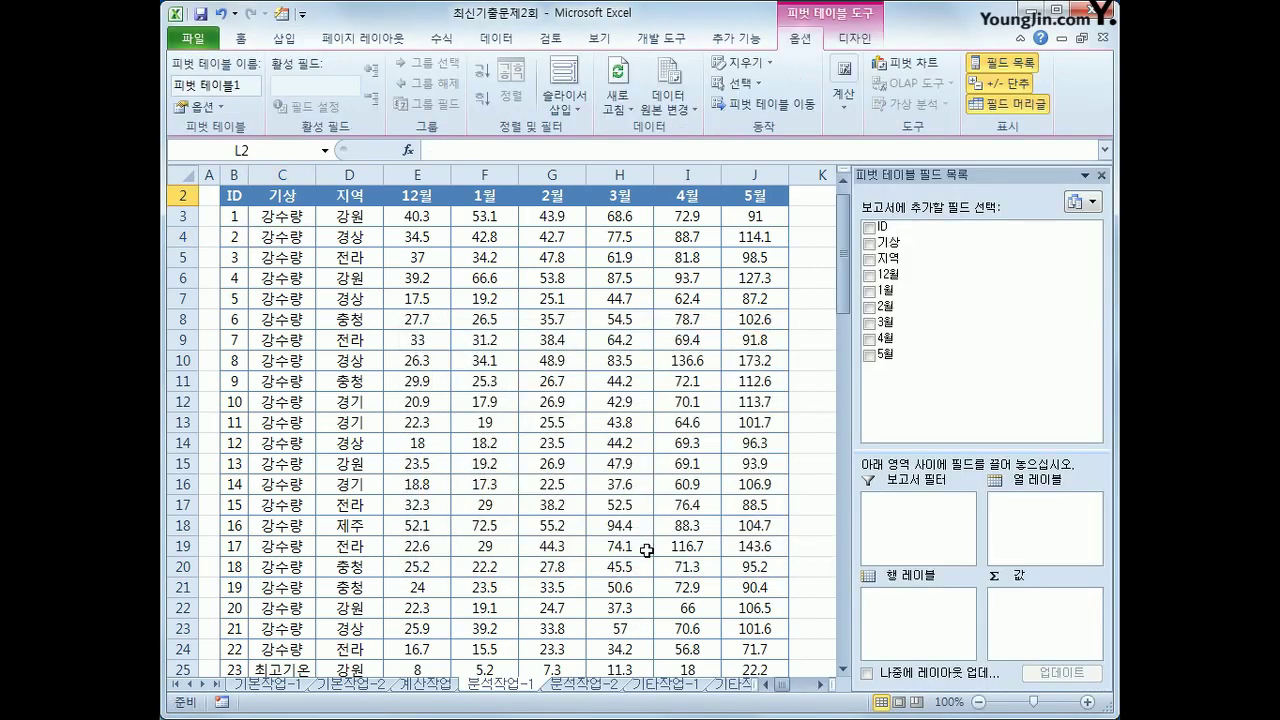
Step: Start a calculated field for the empty pivot table at L2 and name it 겨울기상
{"action": "left_click", "coordinate": [822, 686]}
{"action": "left_click", "coordinate": [822, 686]}
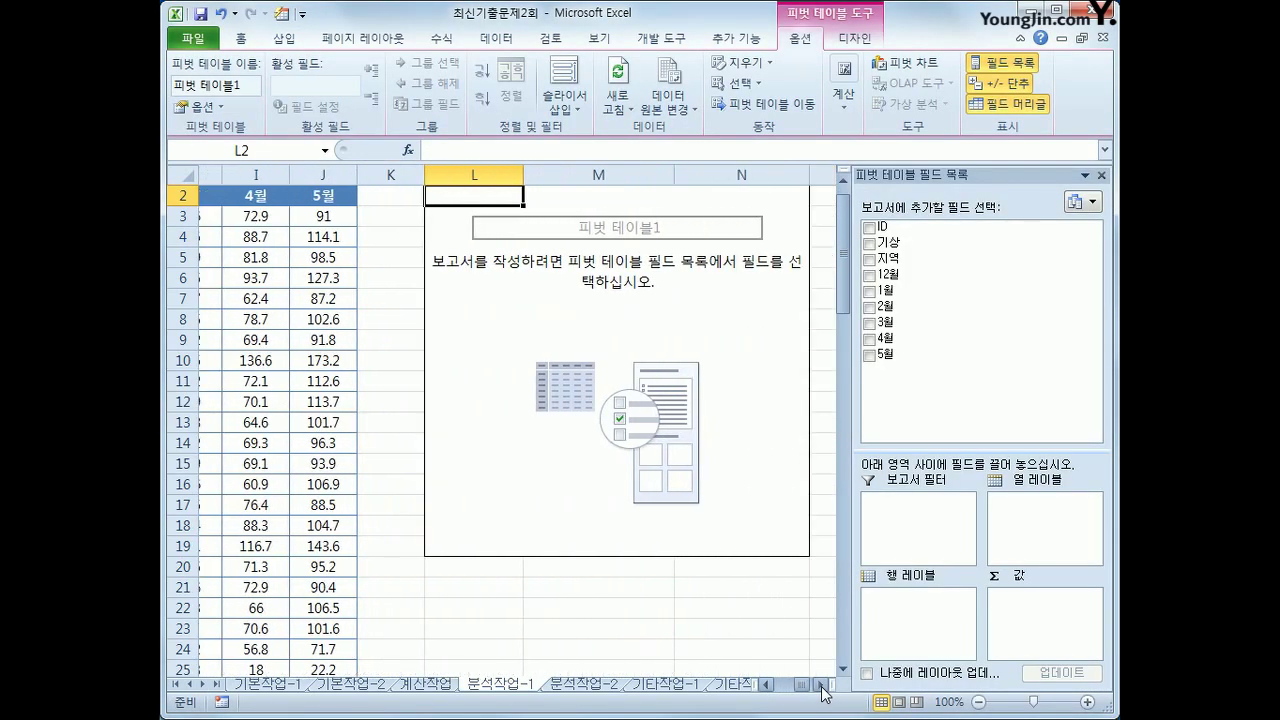
{"action": "scroll", "coordinate": [810, 659], "scroll_direction": "up", "scroll_amount": 1}
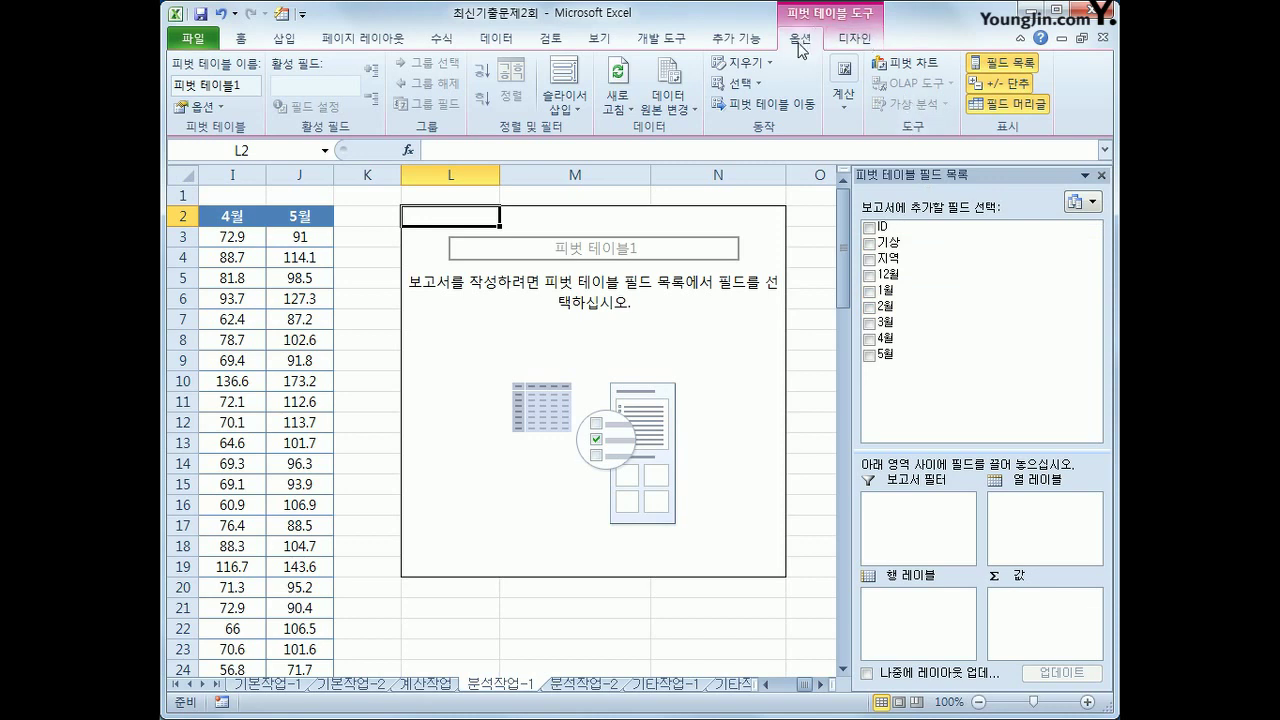
{"action": "left_click", "coordinate": [846, 108]}
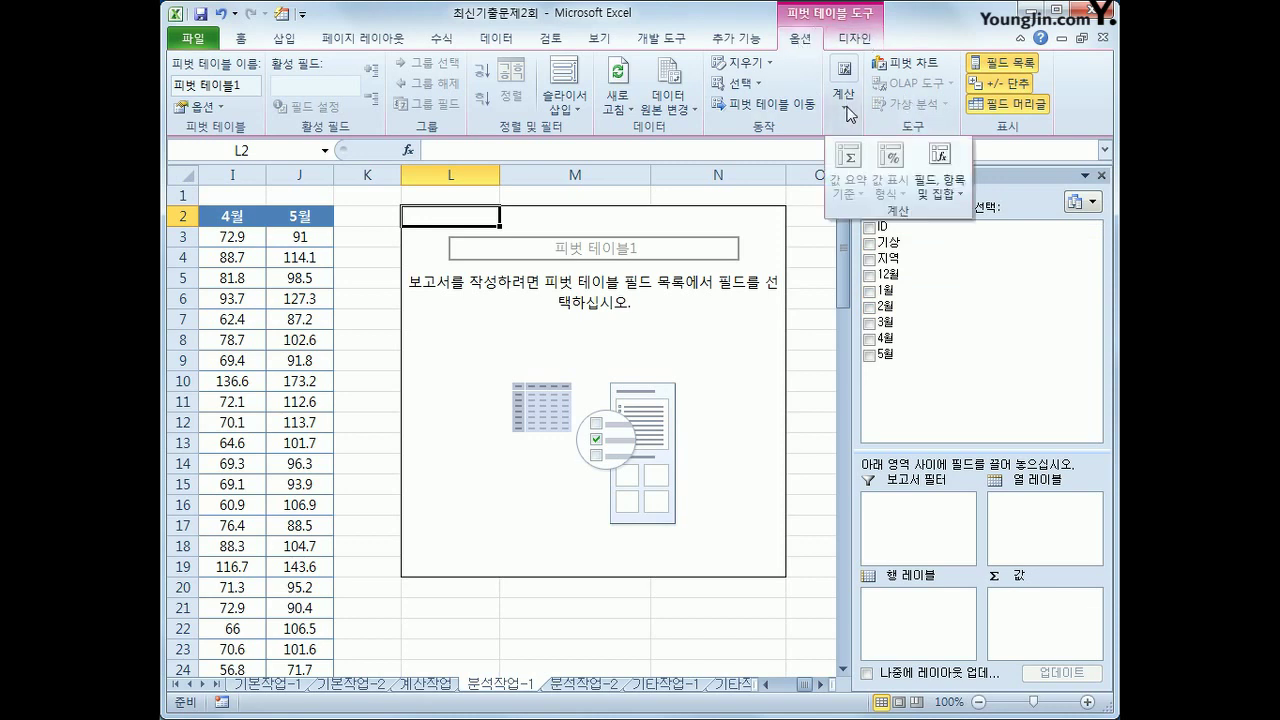
{"action": "left_click", "coordinate": [938, 202]}
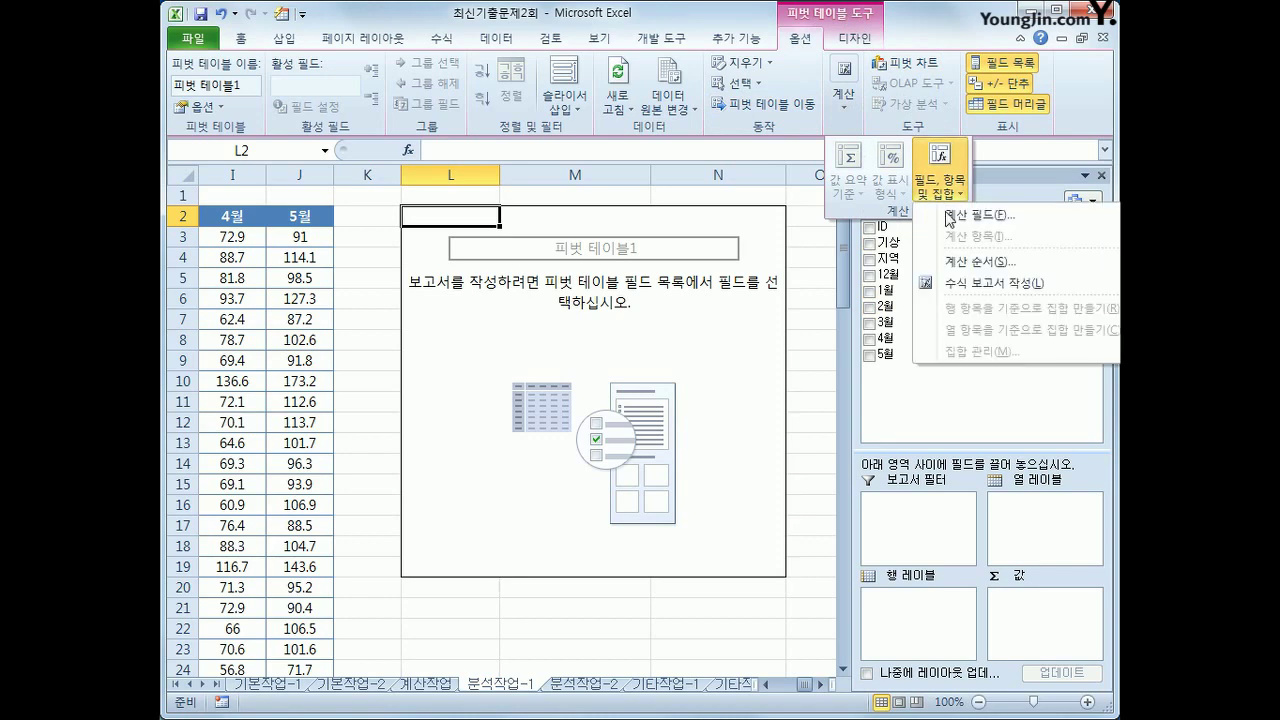
{"action": "left_click", "coordinate": [989, 220]}
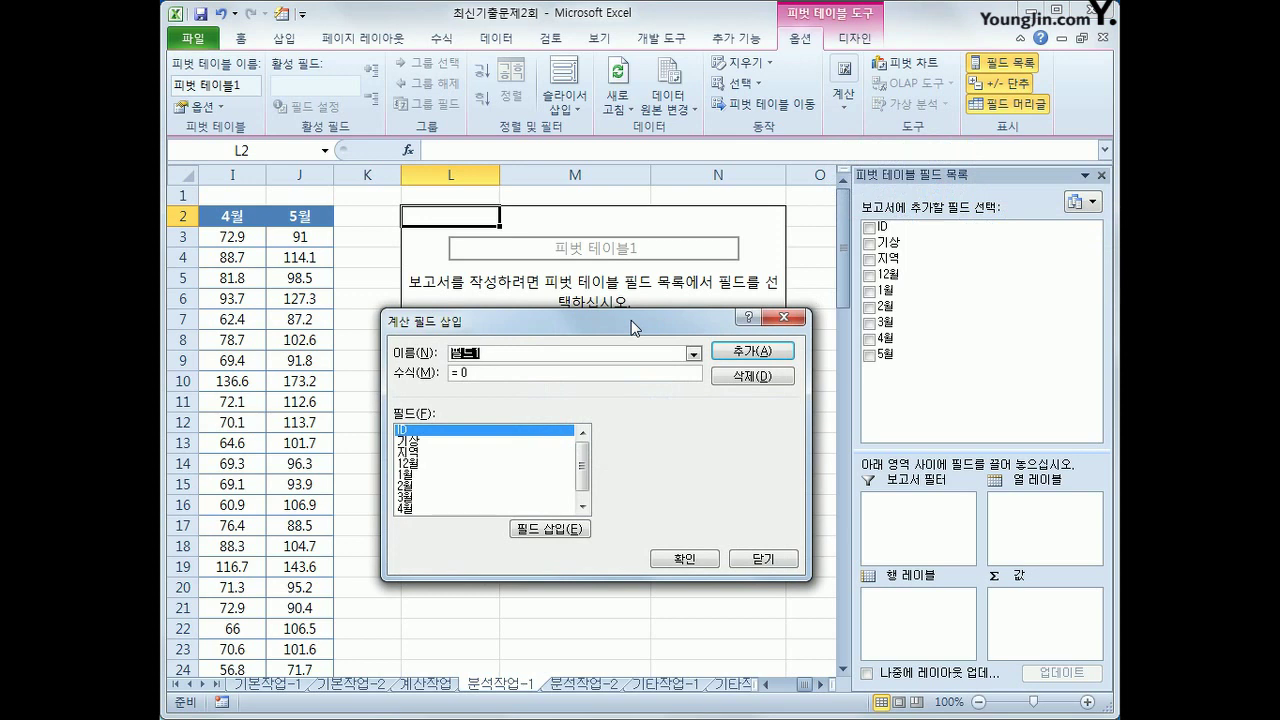
{"action": "type", "text": "ru"}
{"action": "key", "text": "BackSpace"}
{"action": "key", "text": "BackSpace"}
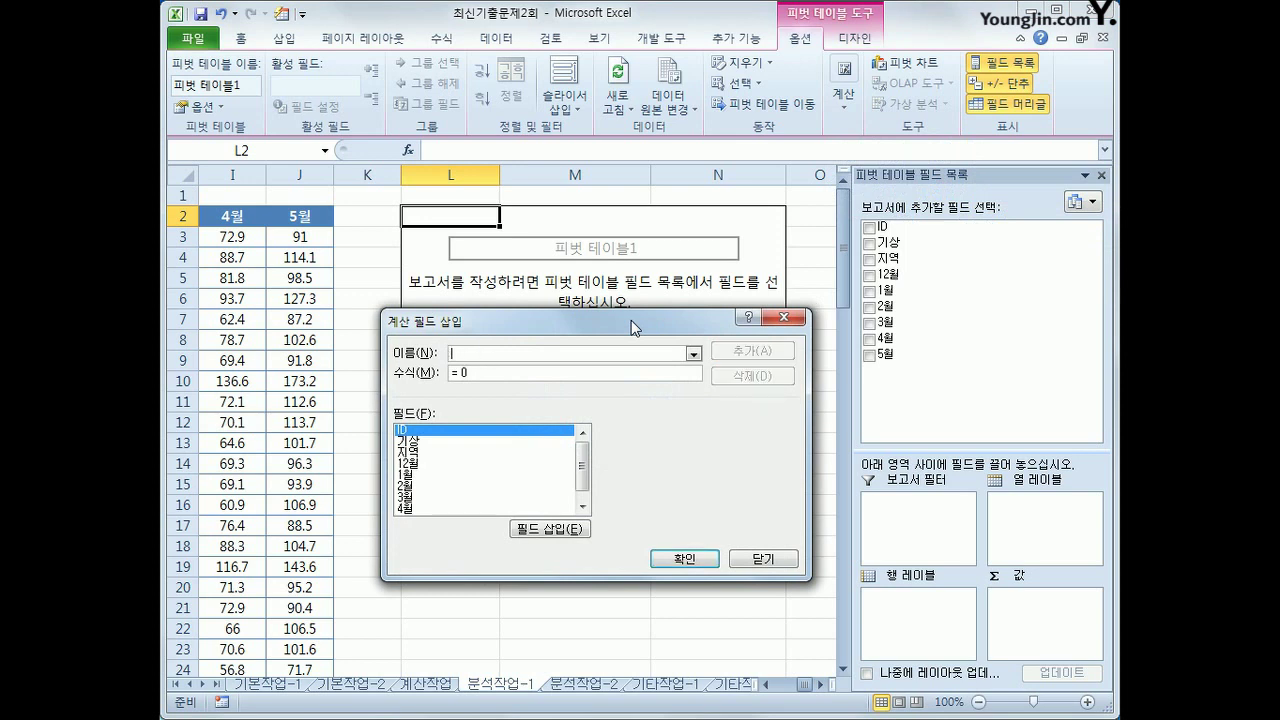
{"action": "type", "text": "겨울ㄱ기상"}
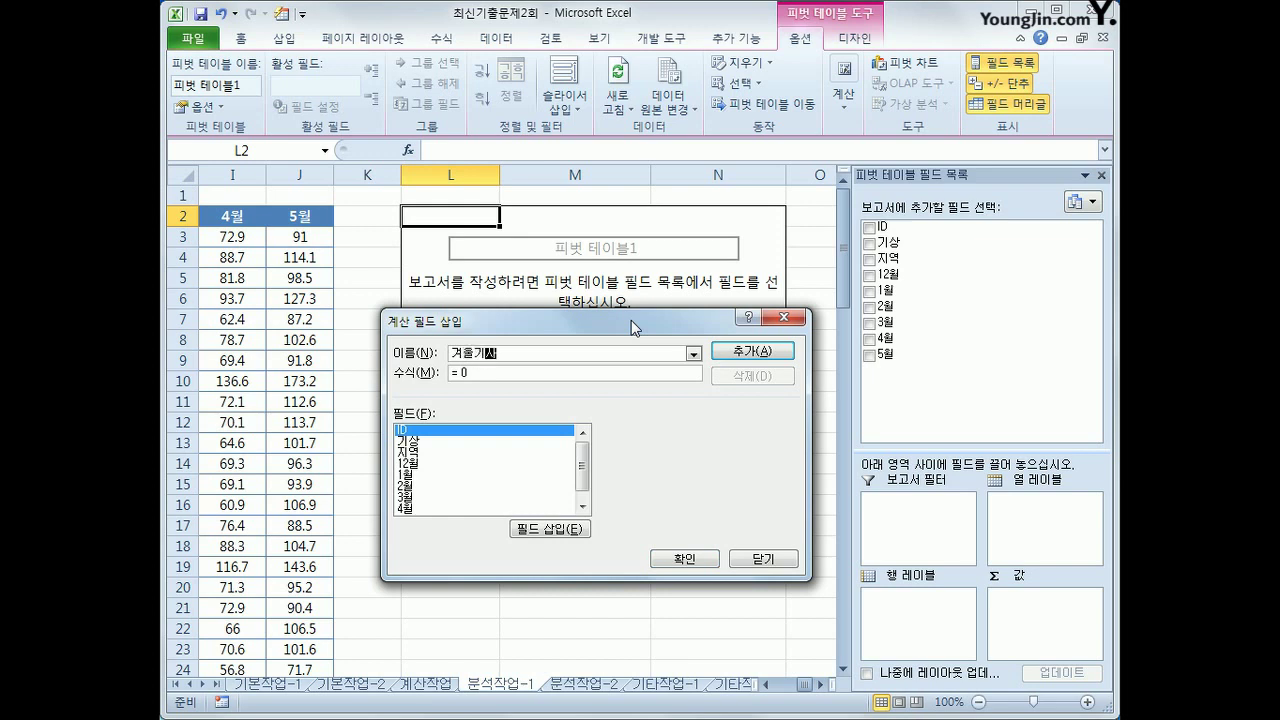
Step: Set the 겨울기상 formula to ='12월'+'1월'+'2월', add the field to the pivot table and finish the calculated field definition
{"action": "key", "text": "Tab"}
{"action": "type", "text": "="}
{"action": "double_click", "coordinate": [481, 465]}
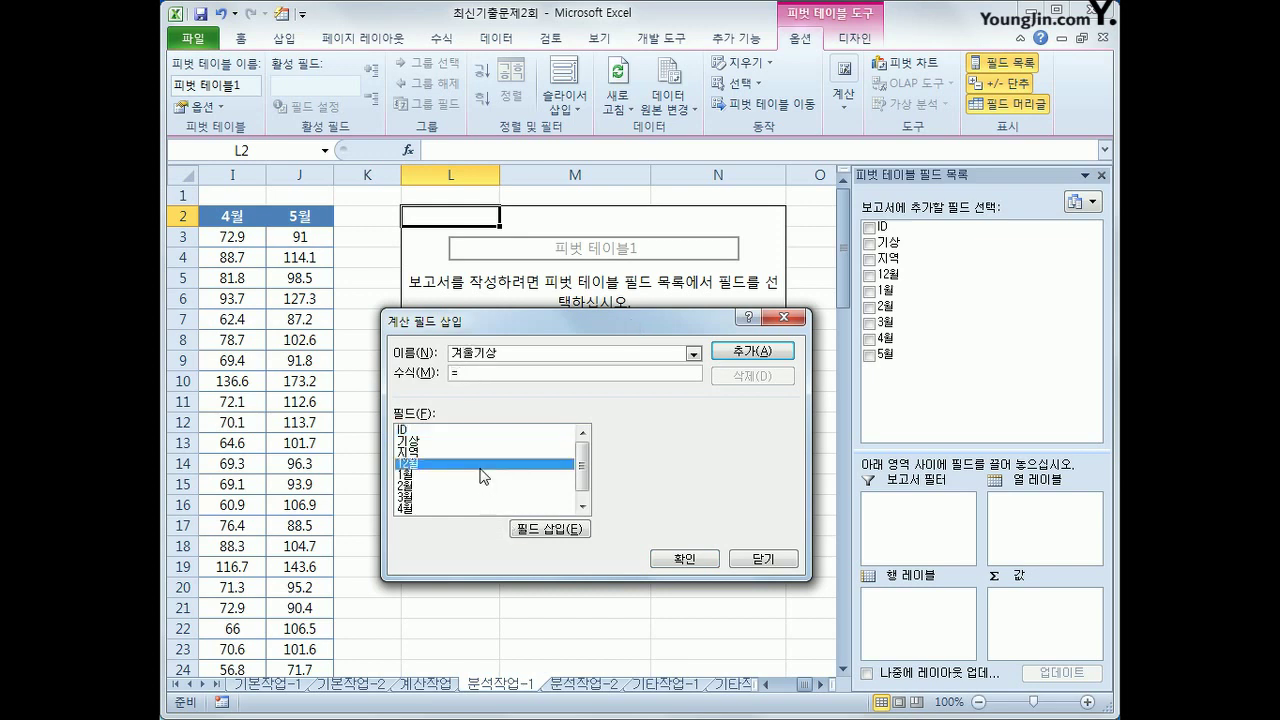
{"action": "type", "text": "+"}
{"action": "double_click", "coordinate": [452, 474]}
{"action": "type", "text": "+"}
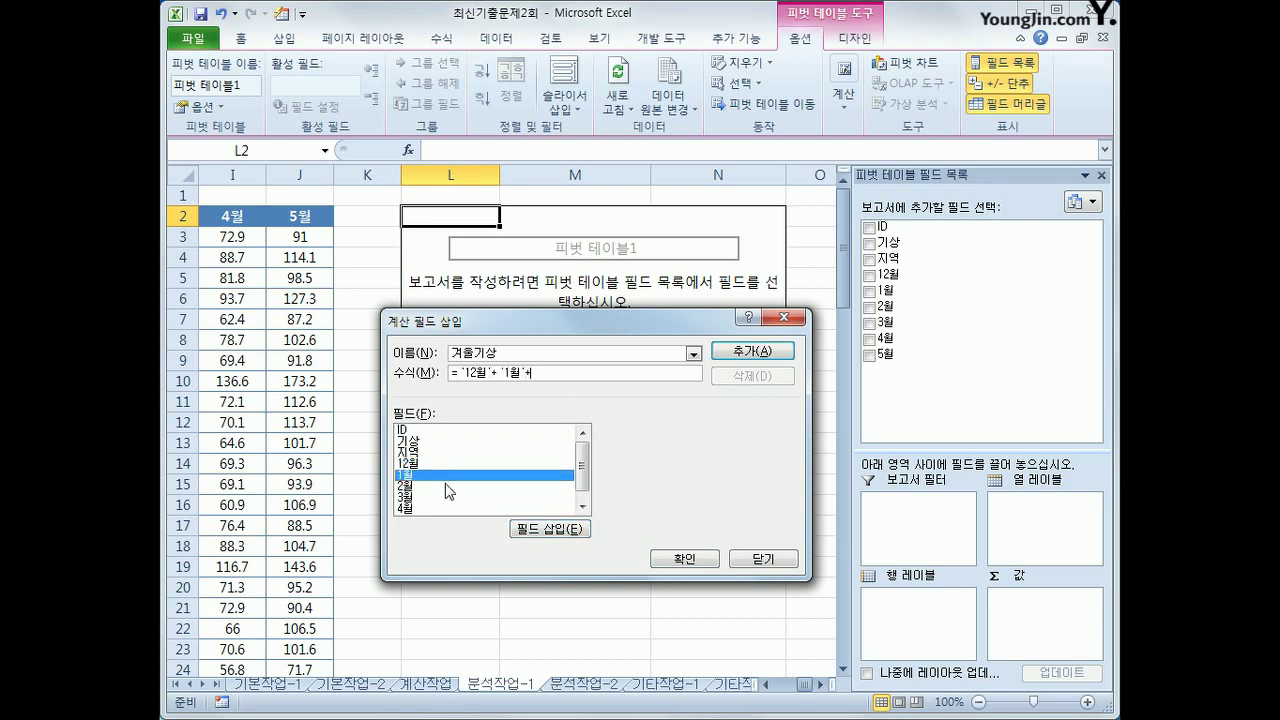
{"action": "double_click", "coordinate": [445, 486]}
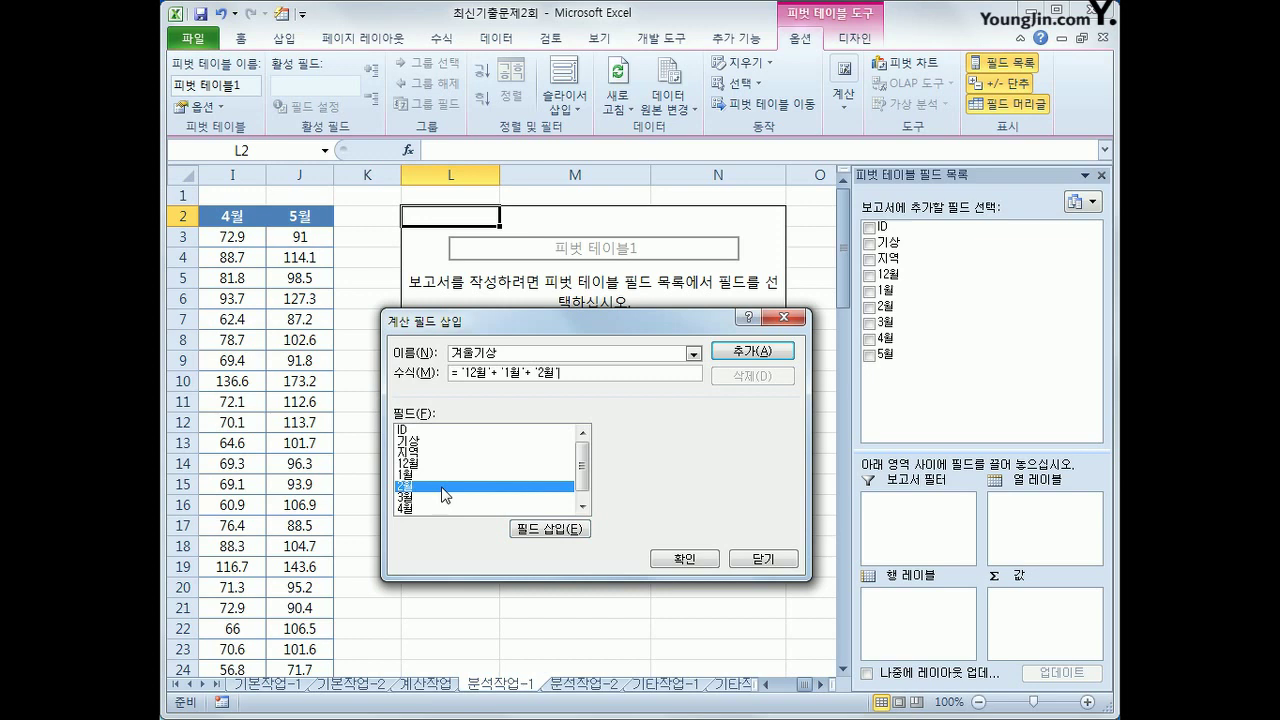
{"action": "left_click", "coordinate": [745, 355]}
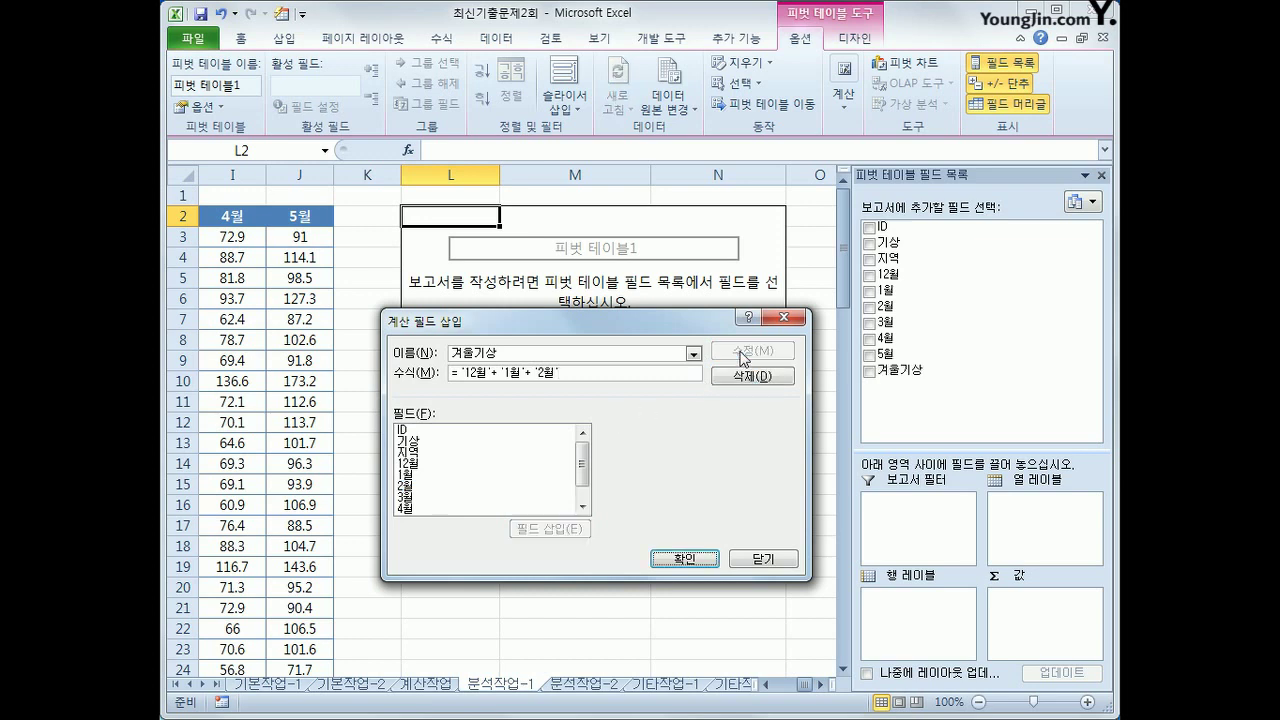
{"action": "left_click", "coordinate": [760, 562]}
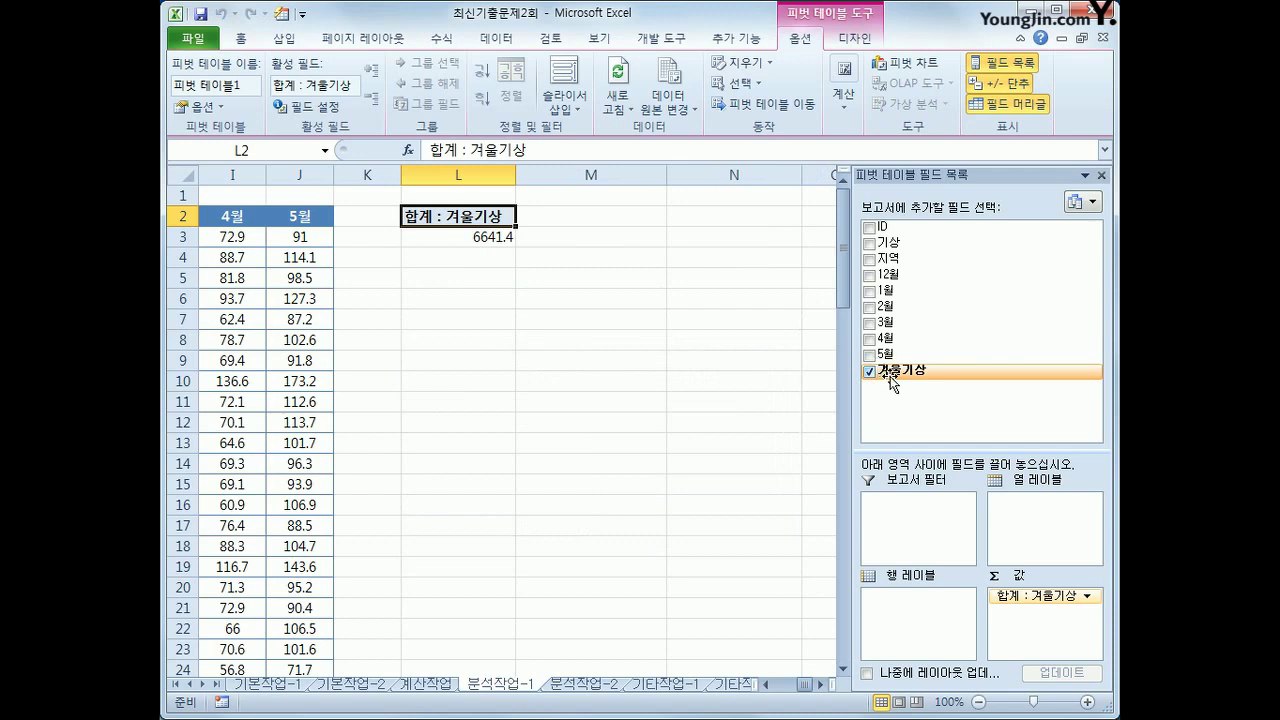
Step: Start a second calculated field in the pivot table and name it 봄기상
{"action": "left_click", "coordinate": [844, 95]}
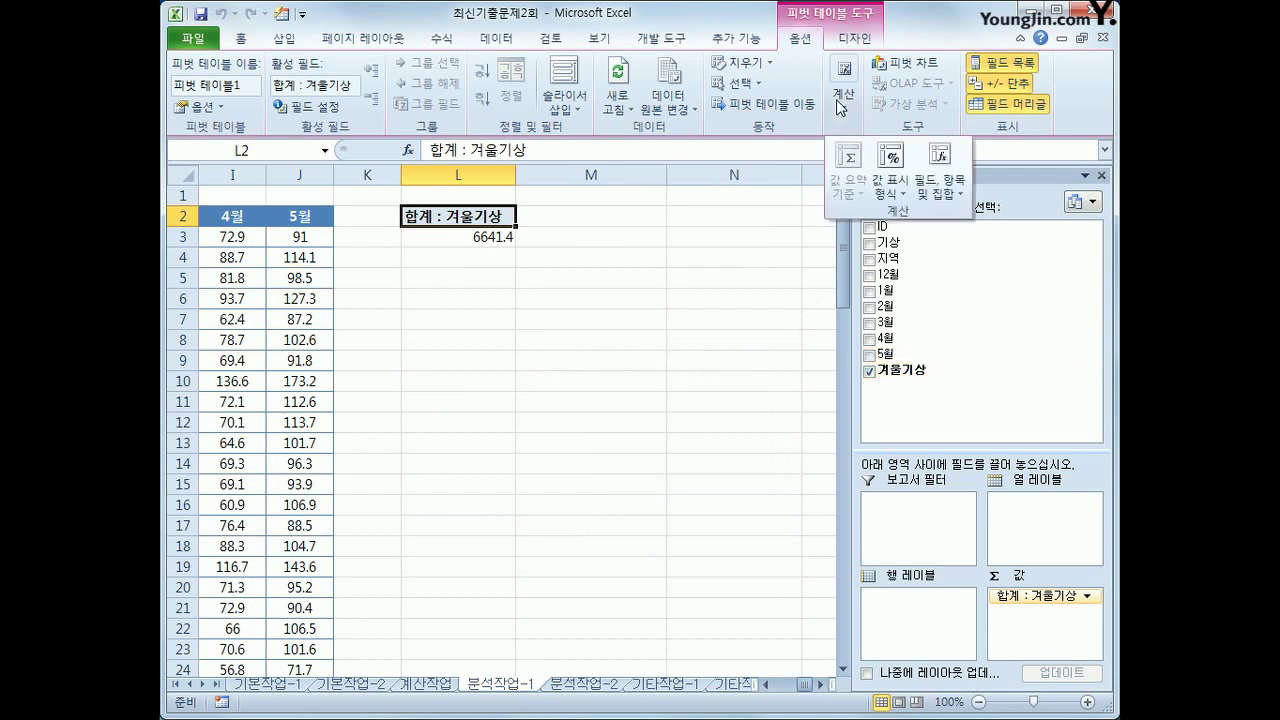
{"action": "left_click", "coordinate": [936, 193]}
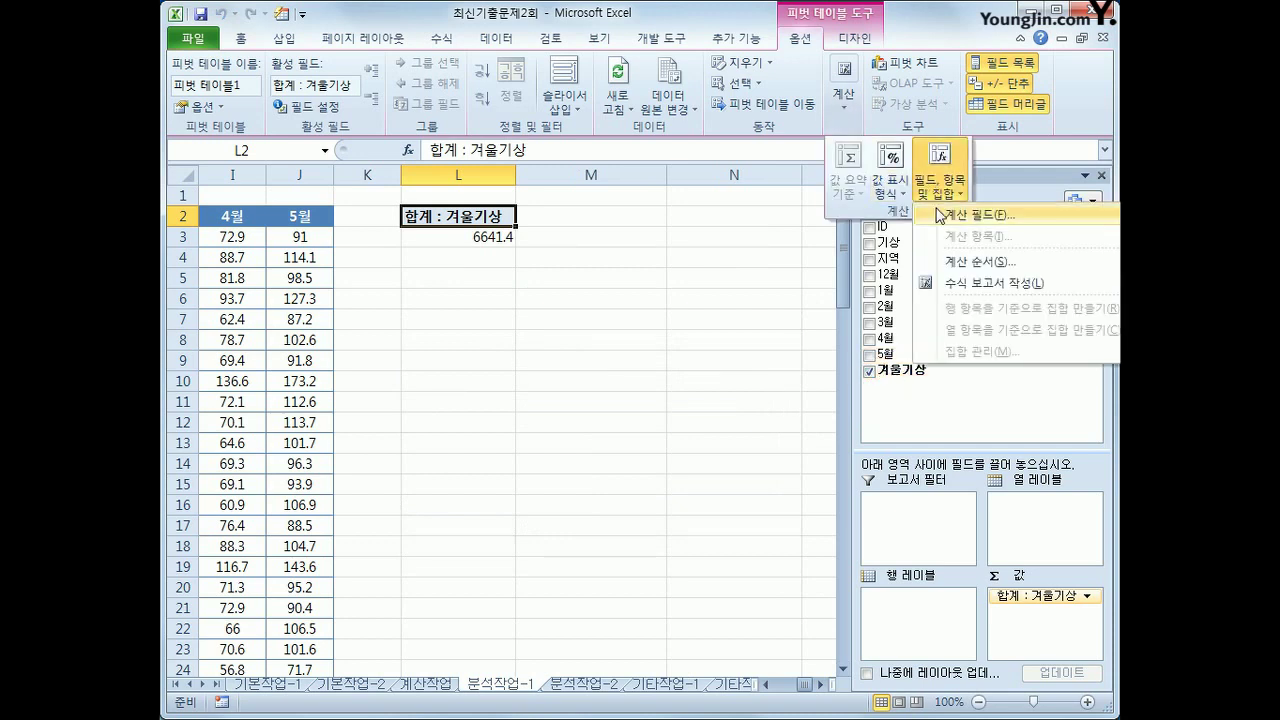
{"action": "left_click", "coordinate": [942, 210]}
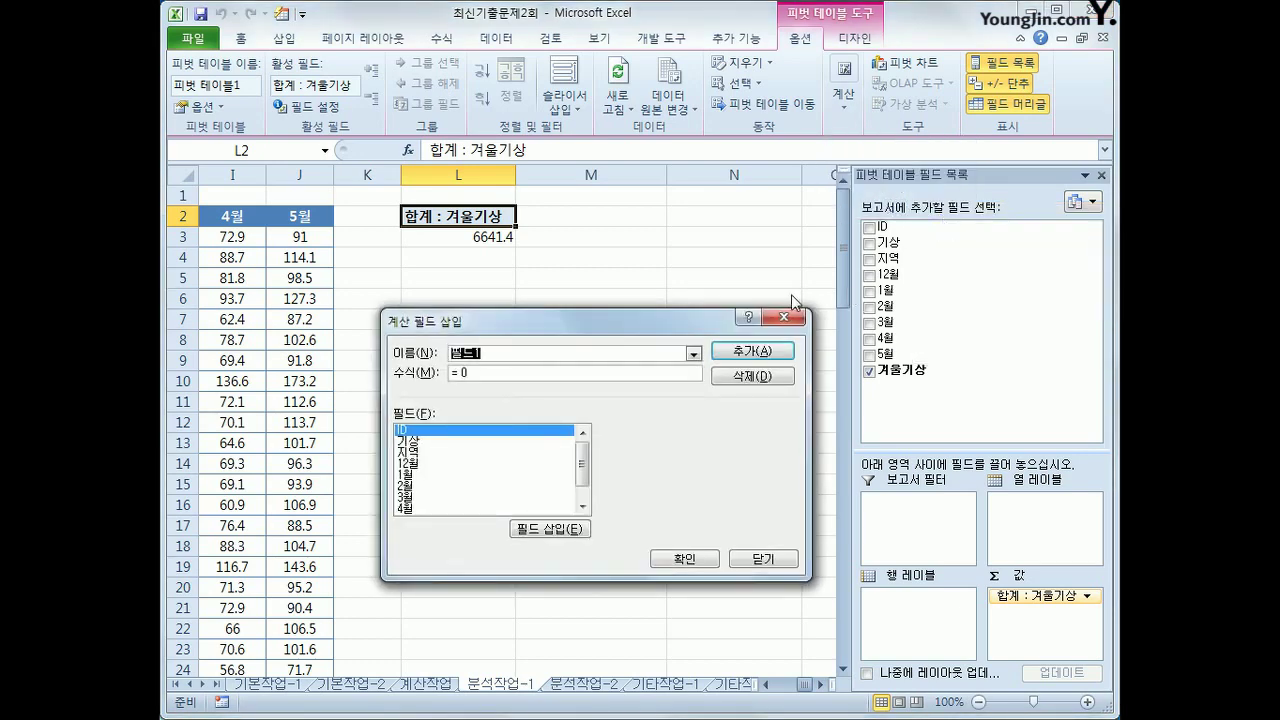
{"action": "type", "text": "봄기온"}
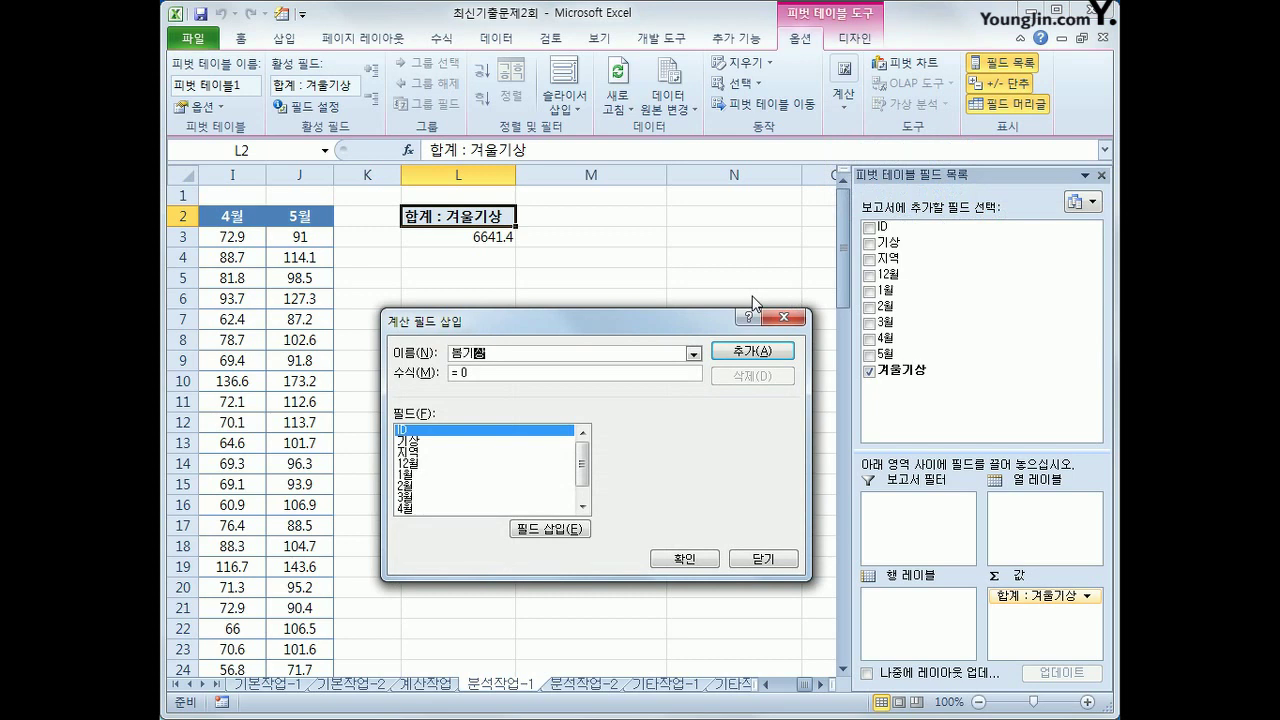
Step: Set the 봄기상 formula to ='3월'+'4월'+'5월', add the field and confirm the calculated field definition
{"action": "key", "text": "Tab"}
{"action": "type", "text": "ㅋ"}
{"action": "key", "text": "BackSpace"}
{"action": "type", "text": "="}
{"action": "double_click", "coordinate": [460, 497]}
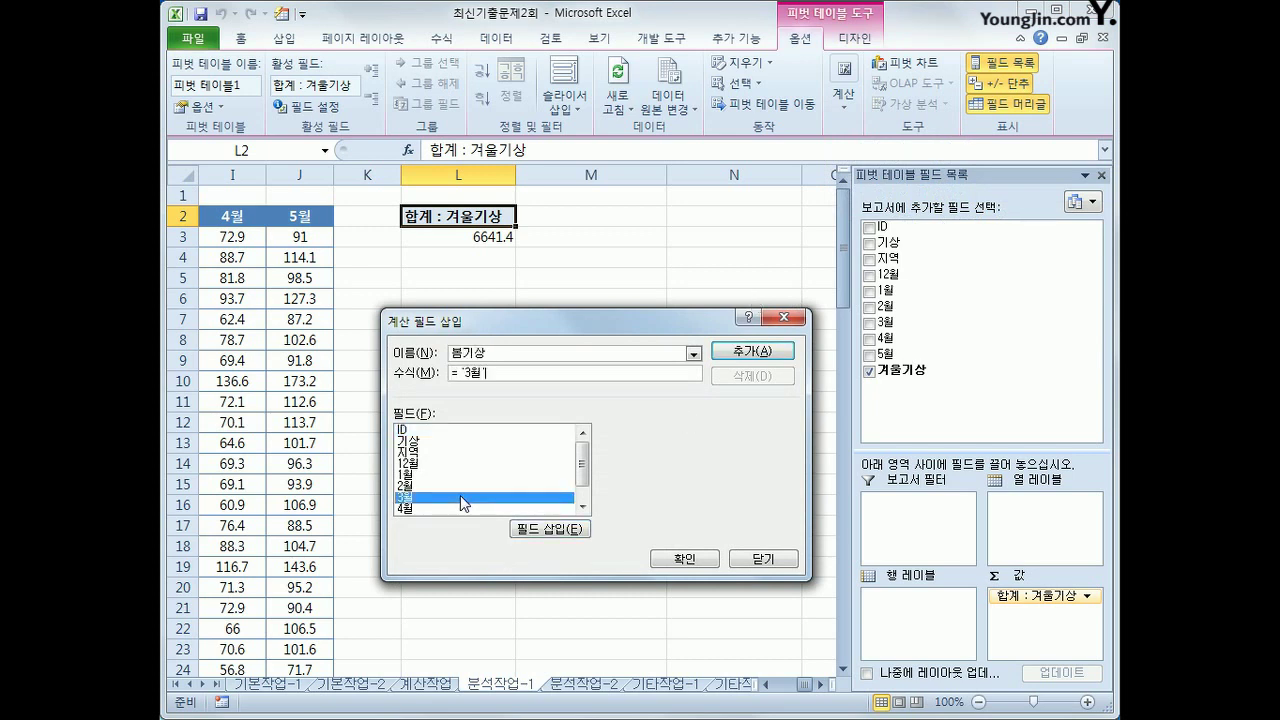
{"action": "type", "text": "+"}
{"action": "double_click", "coordinate": [455, 507]}
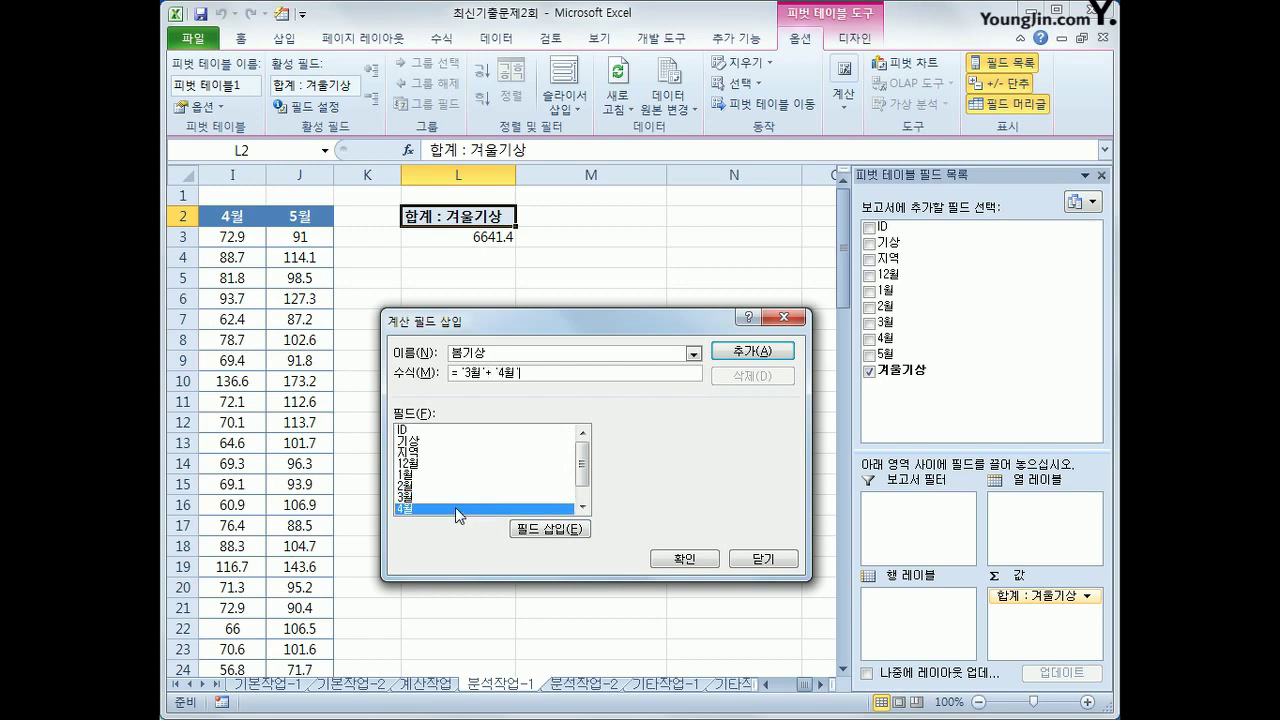
{"action": "type", "text": "+"}
{"action": "left_click", "coordinate": [580, 497]}
{"action": "double_click", "coordinate": [478, 498]}
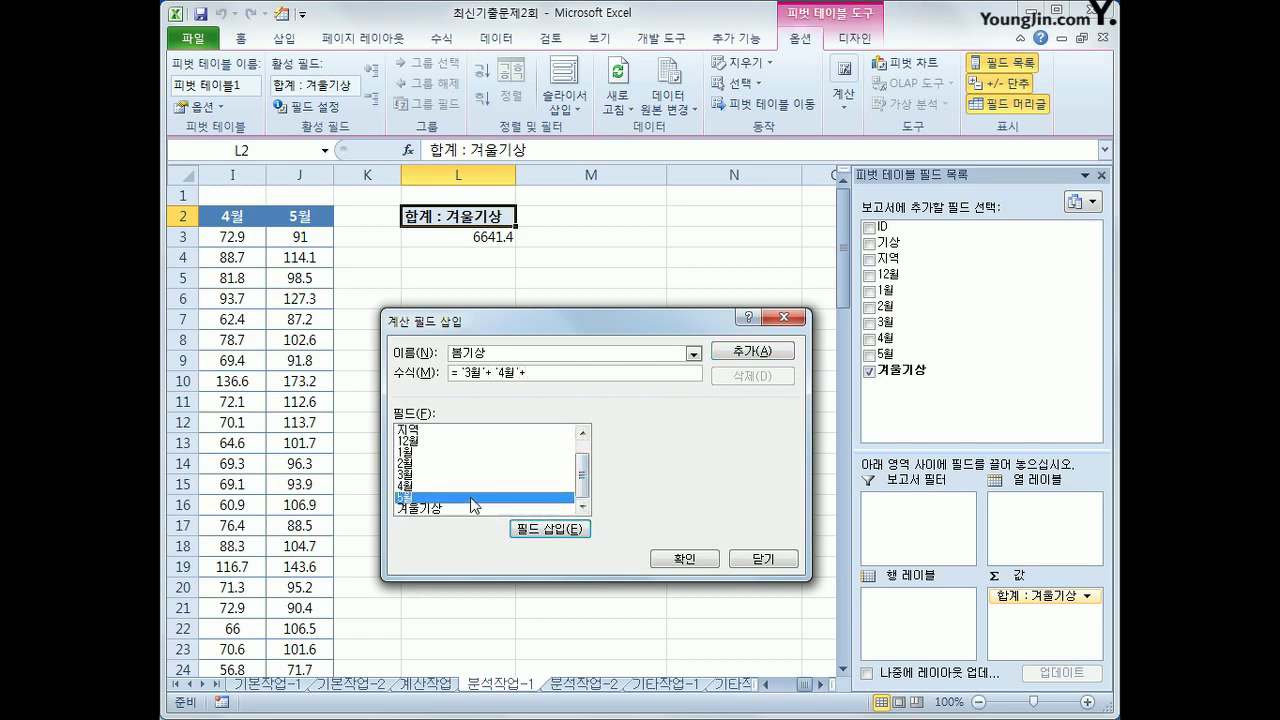
{"action": "left_click", "coordinate": [773, 358]}
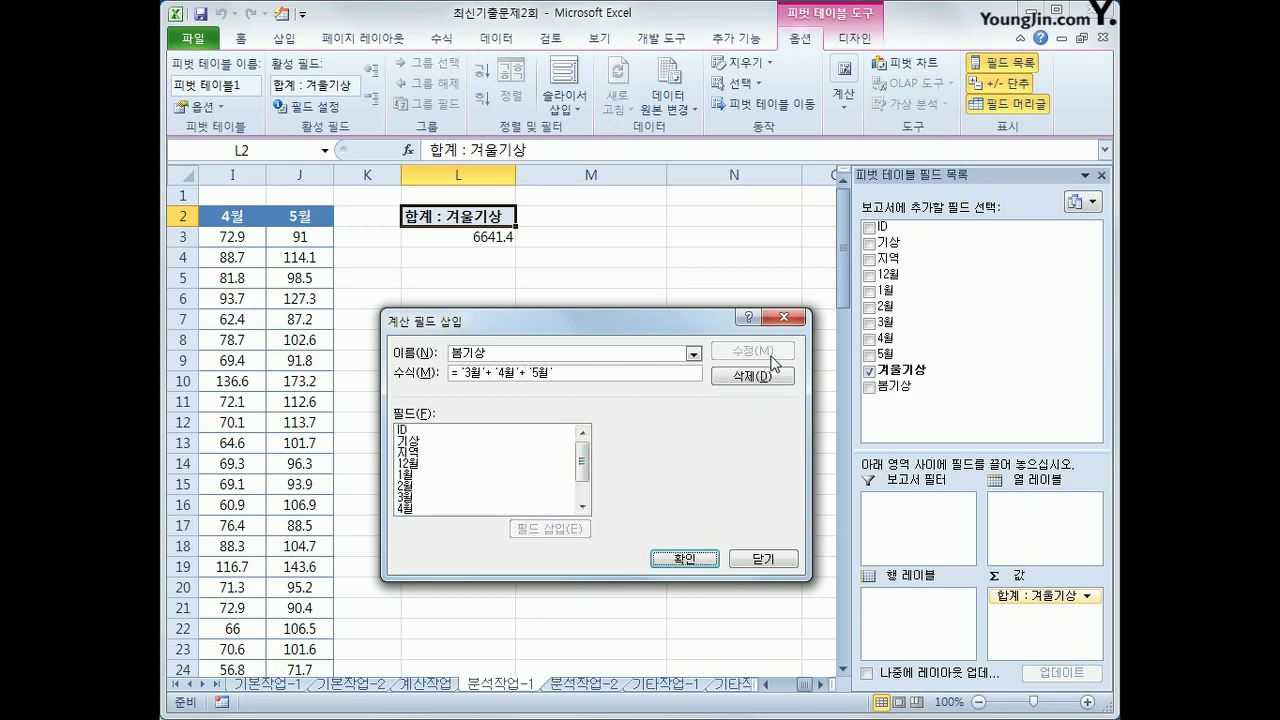
{"action": "left_click", "coordinate": [684, 558]}
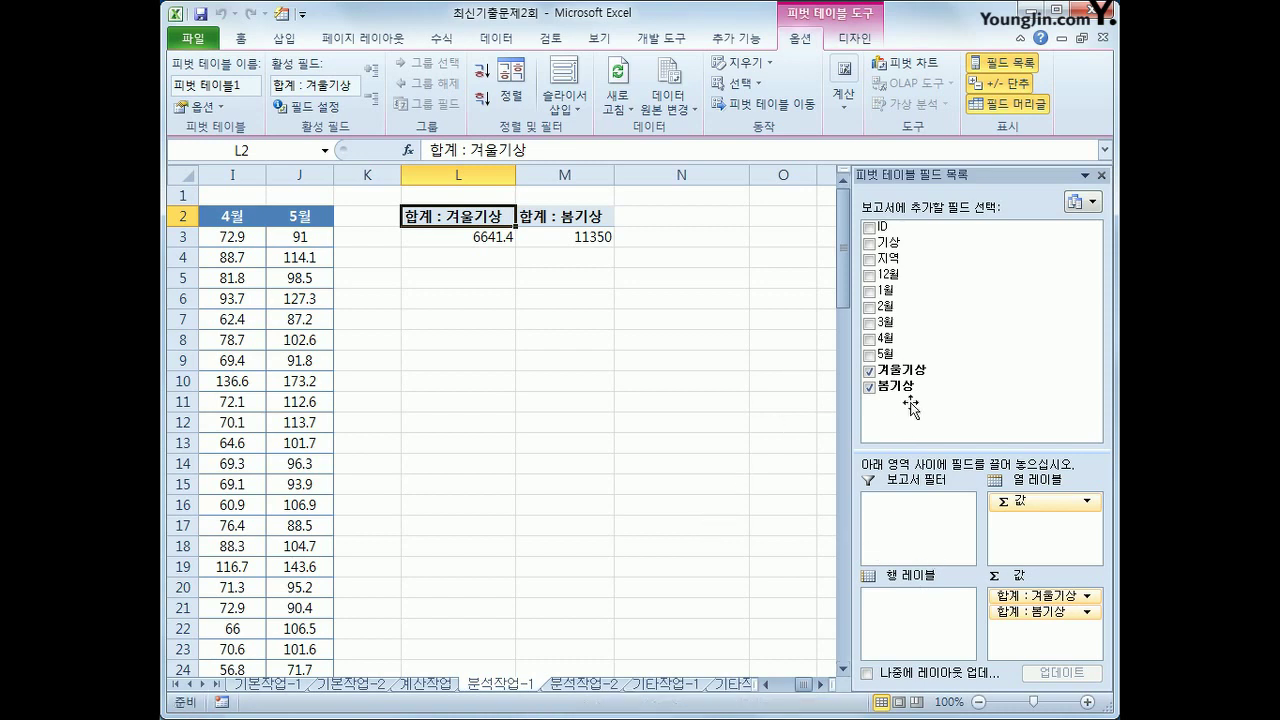
Step: Use 지역 as the row label and 기상 as the column label, and show the pivot report in tabular form (테이블 형식)
{"action": "left_click_drag", "start_coordinate": [885, 258], "coordinate": [906, 598]}
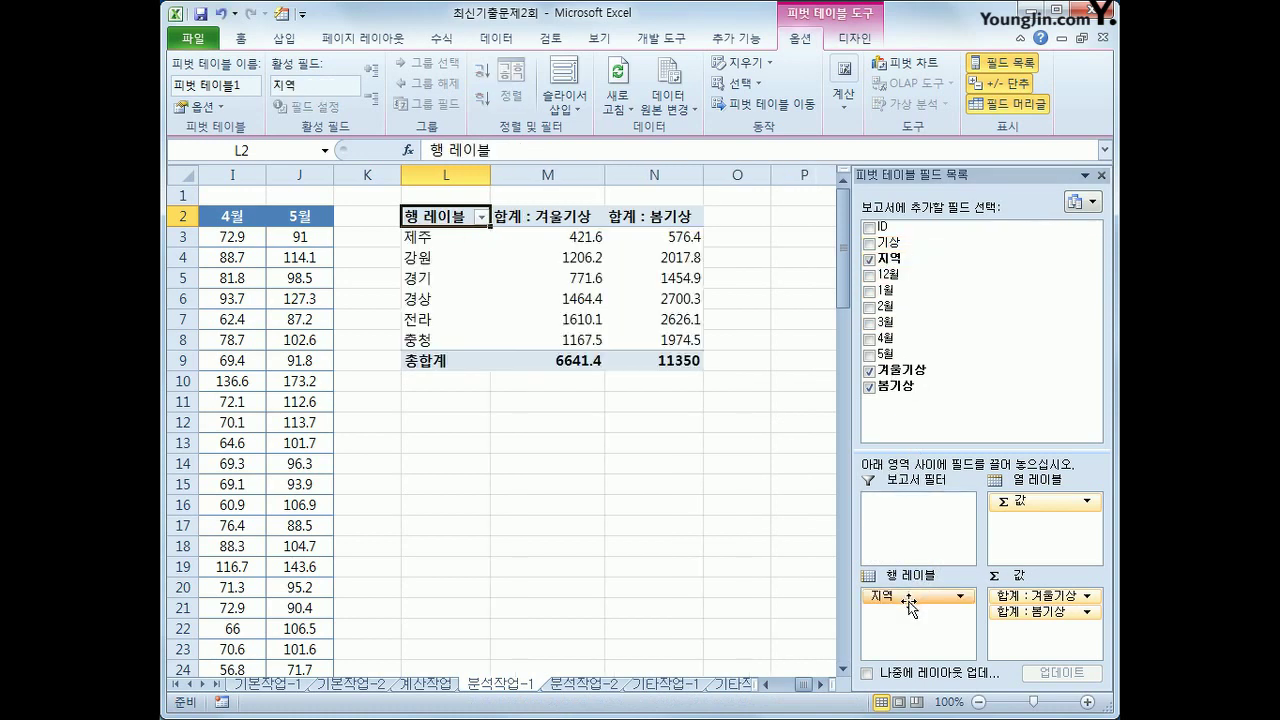
{"action": "left_click_drag", "start_coordinate": [888, 243], "coordinate": [1016, 503]}
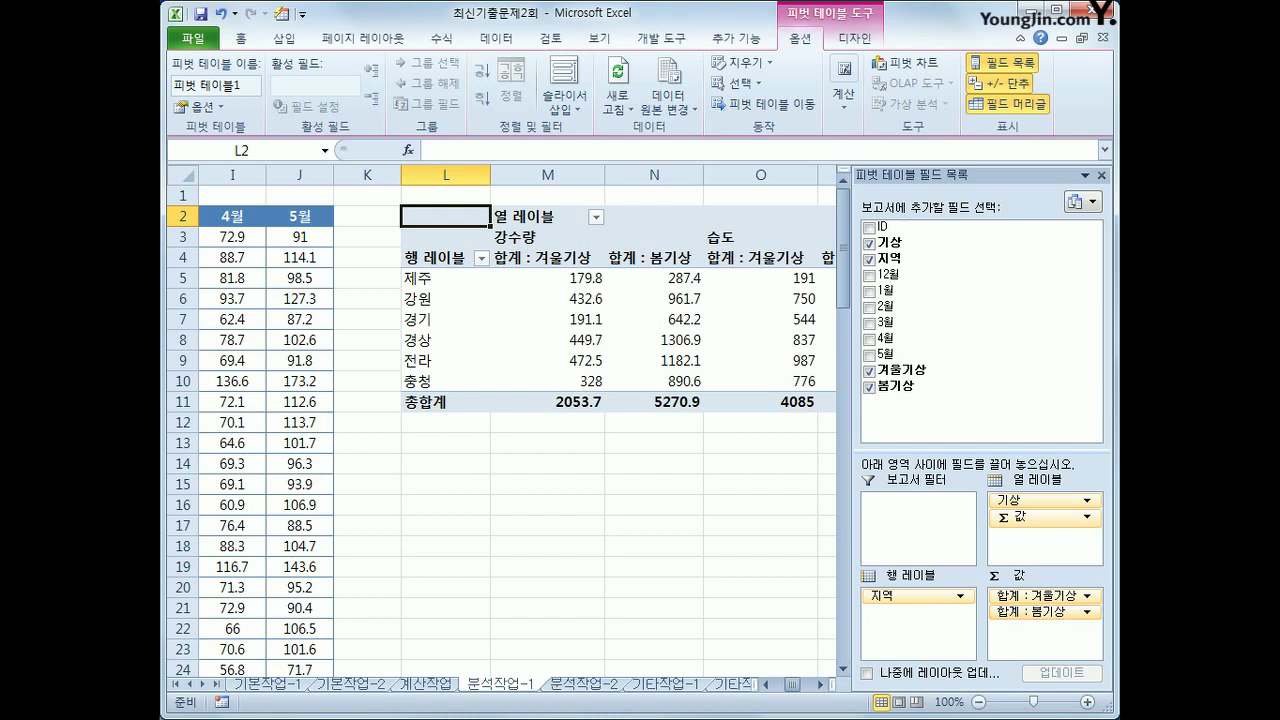
{"action": "left_click", "coordinate": [872, 42]}
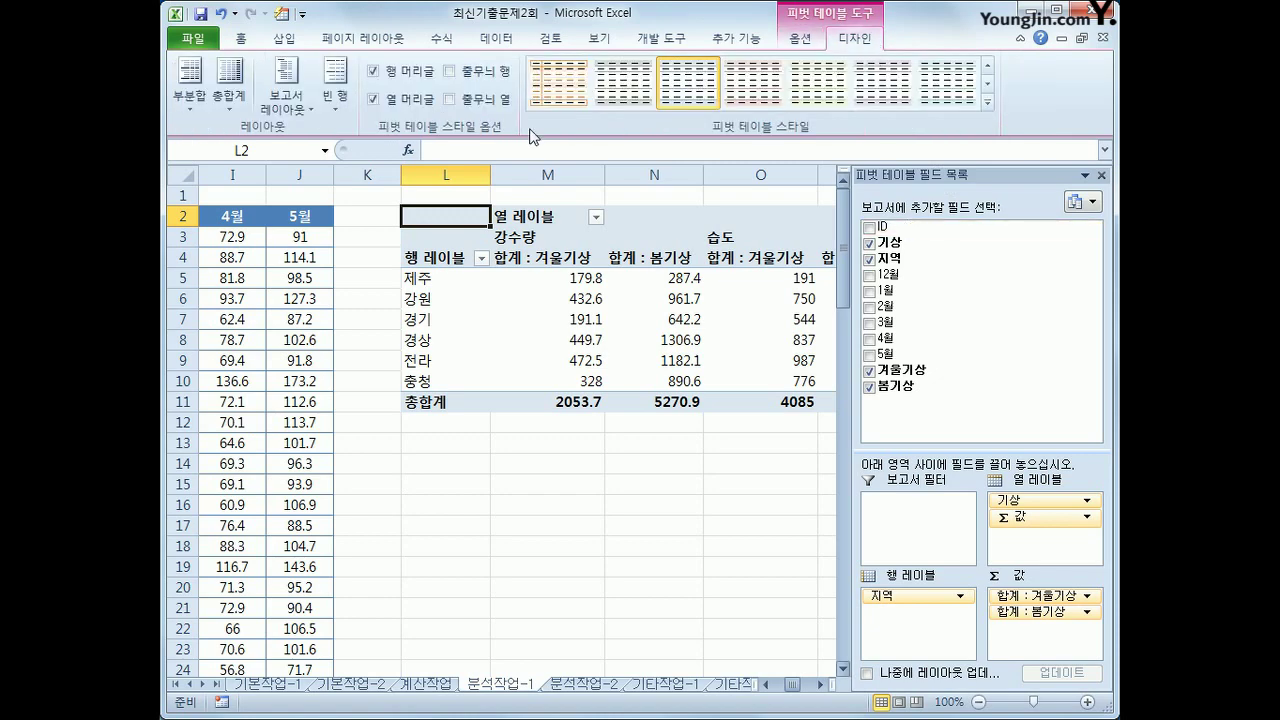
{"action": "left_click", "coordinate": [266, 100]}
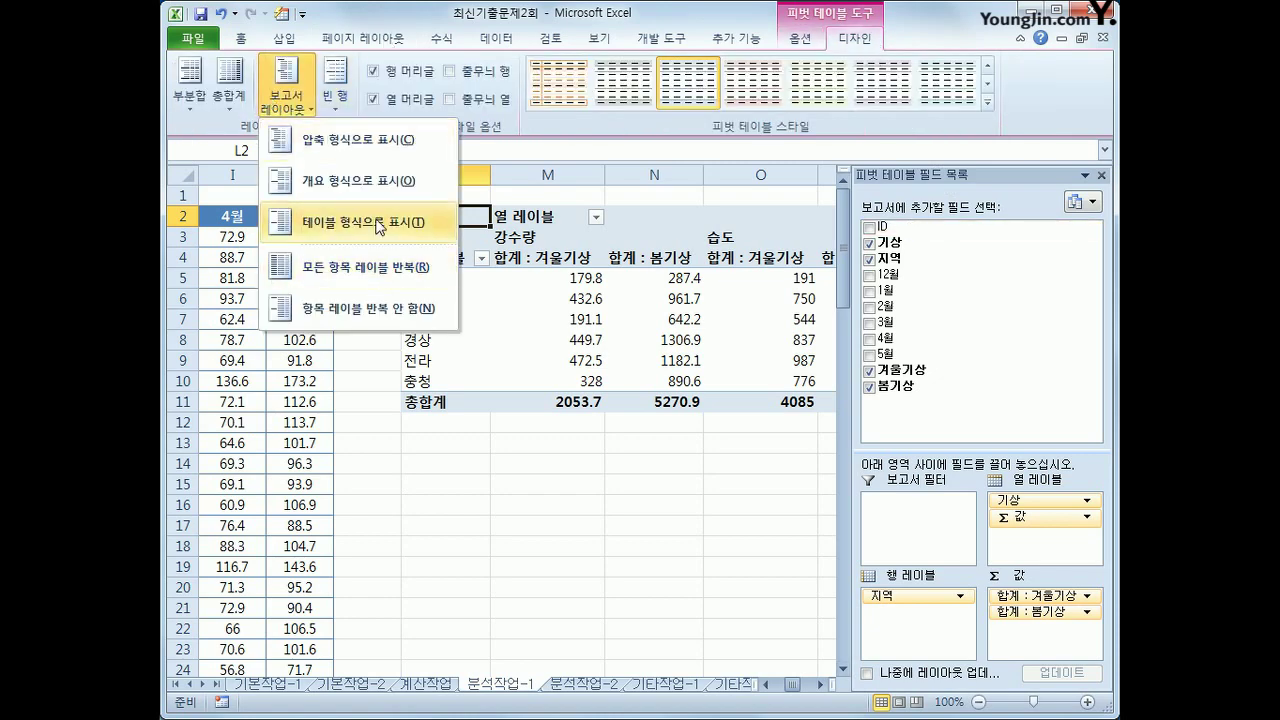
{"action": "left_click", "coordinate": [300, 221]}
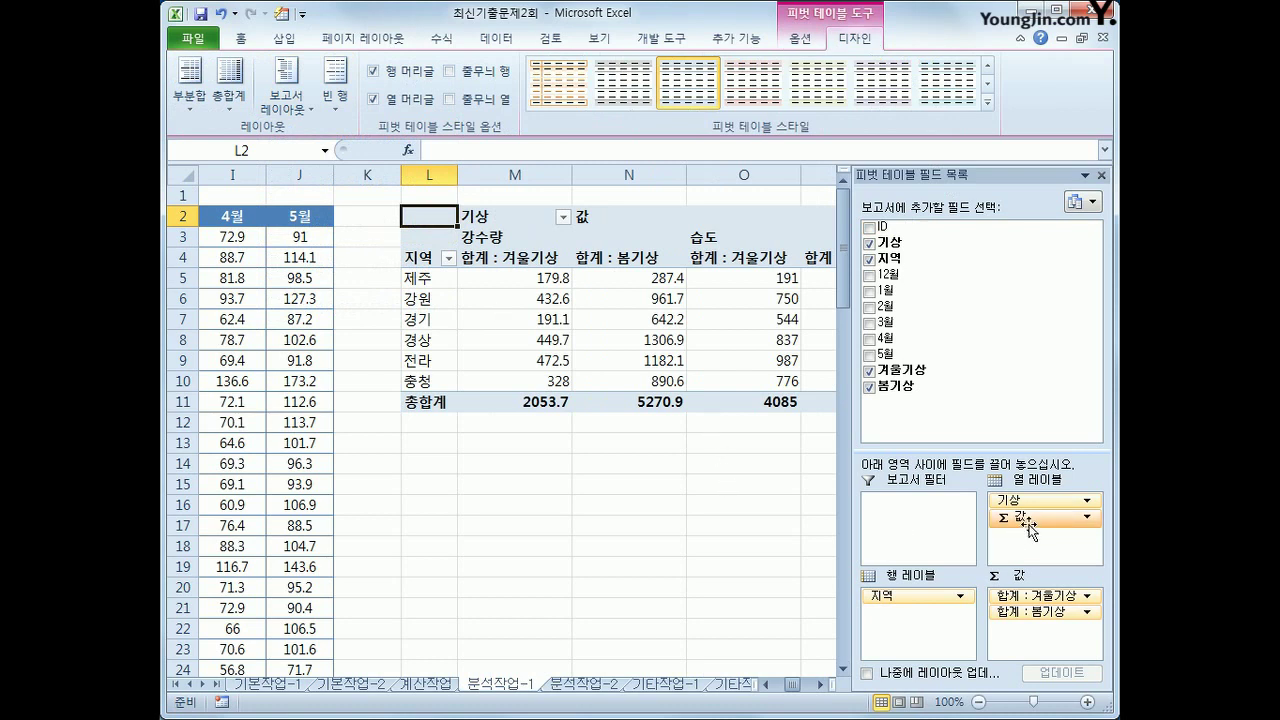
Step: Move Σ 값 from the column labels to the row labels below 지역, and show grand totals for columns only (열의 총합계만 설정)
{"action": "left_click_drag", "start_coordinate": [1032, 518], "coordinate": [921, 627]}
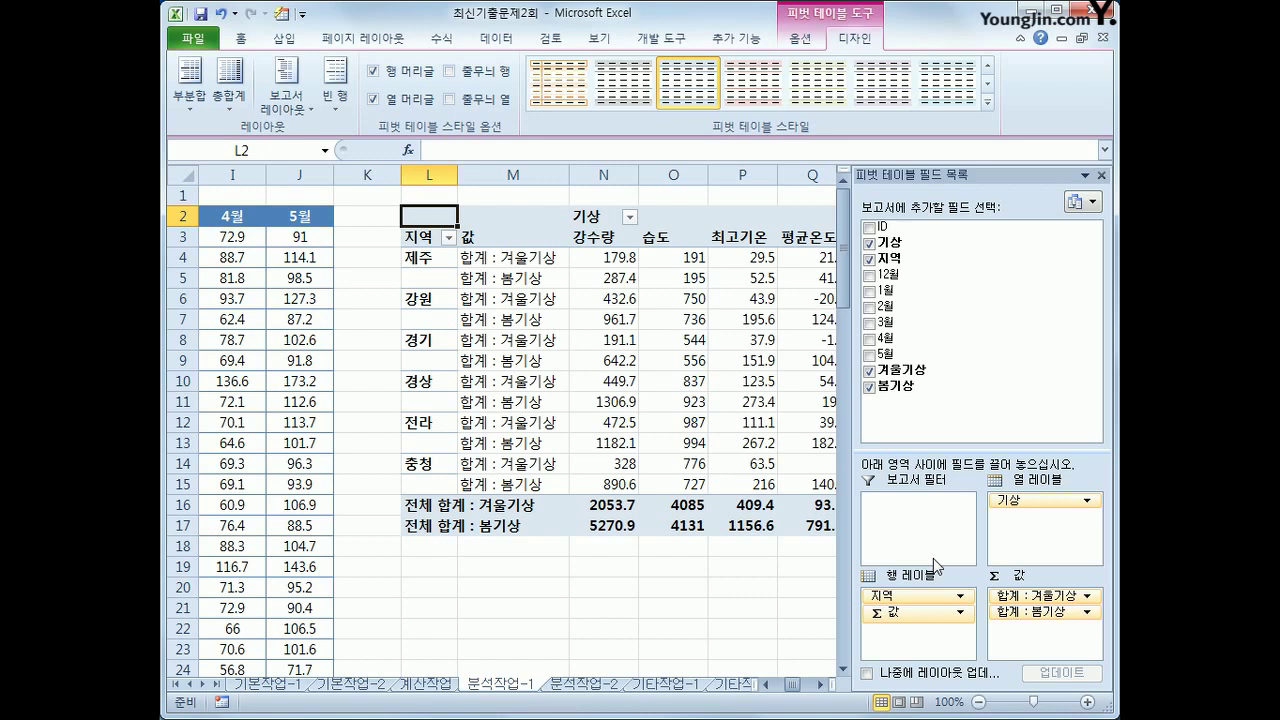
{"action": "left_click", "coordinate": [240, 106]}
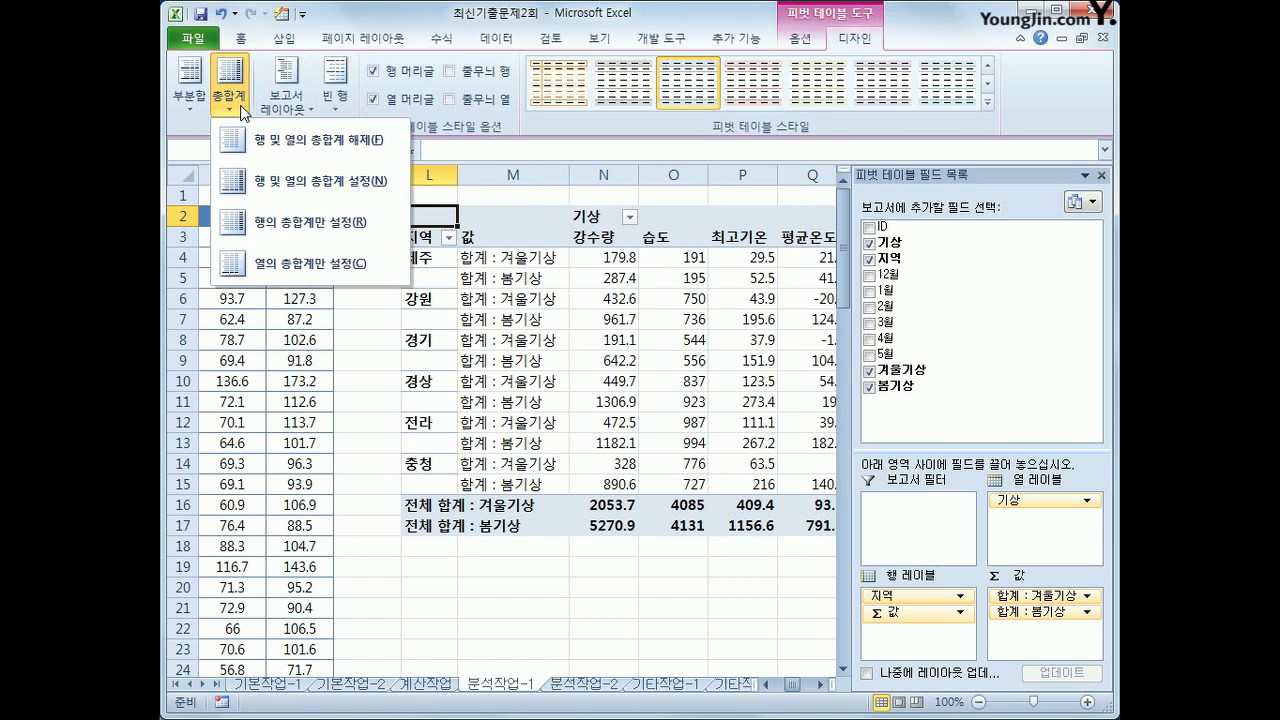
{"action": "left_click", "coordinate": [291, 276]}
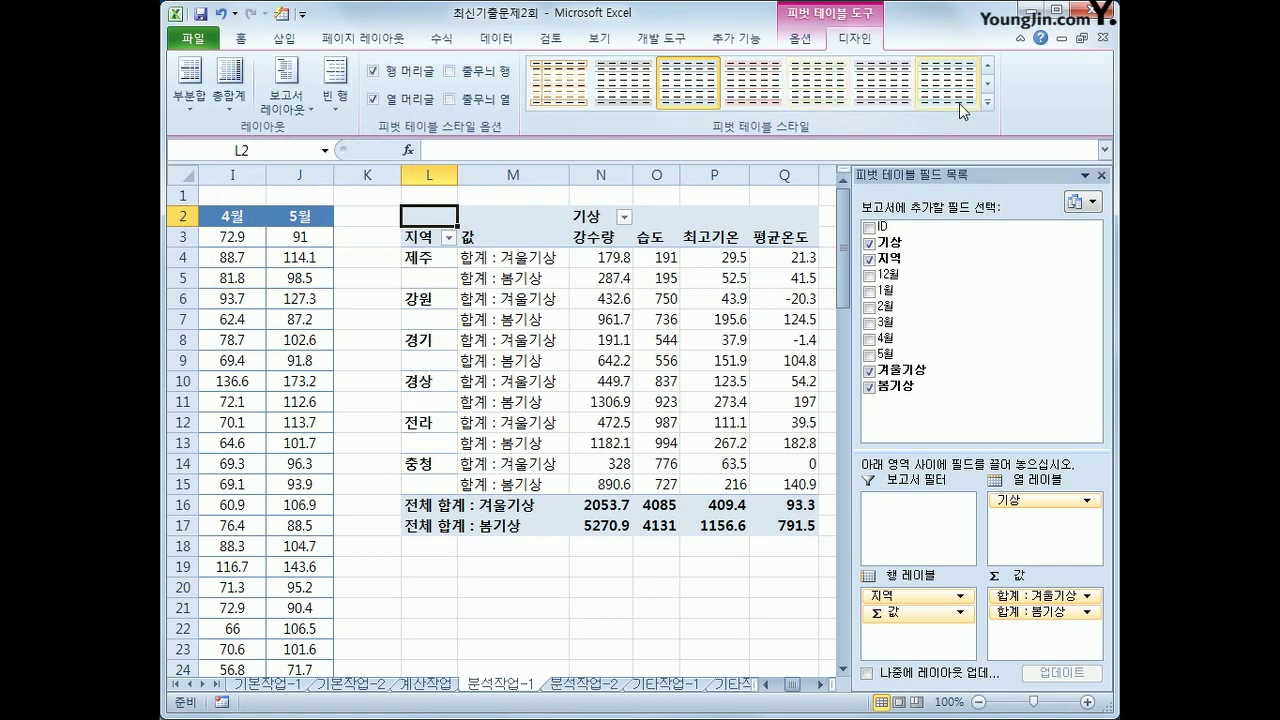
Step: Apply 피벗 스타일 밝게 15 to the pivot table, turn on banded columns (줄무늬 열), and leave the pivot table
{"action": "left_click", "coordinate": [986, 104]}
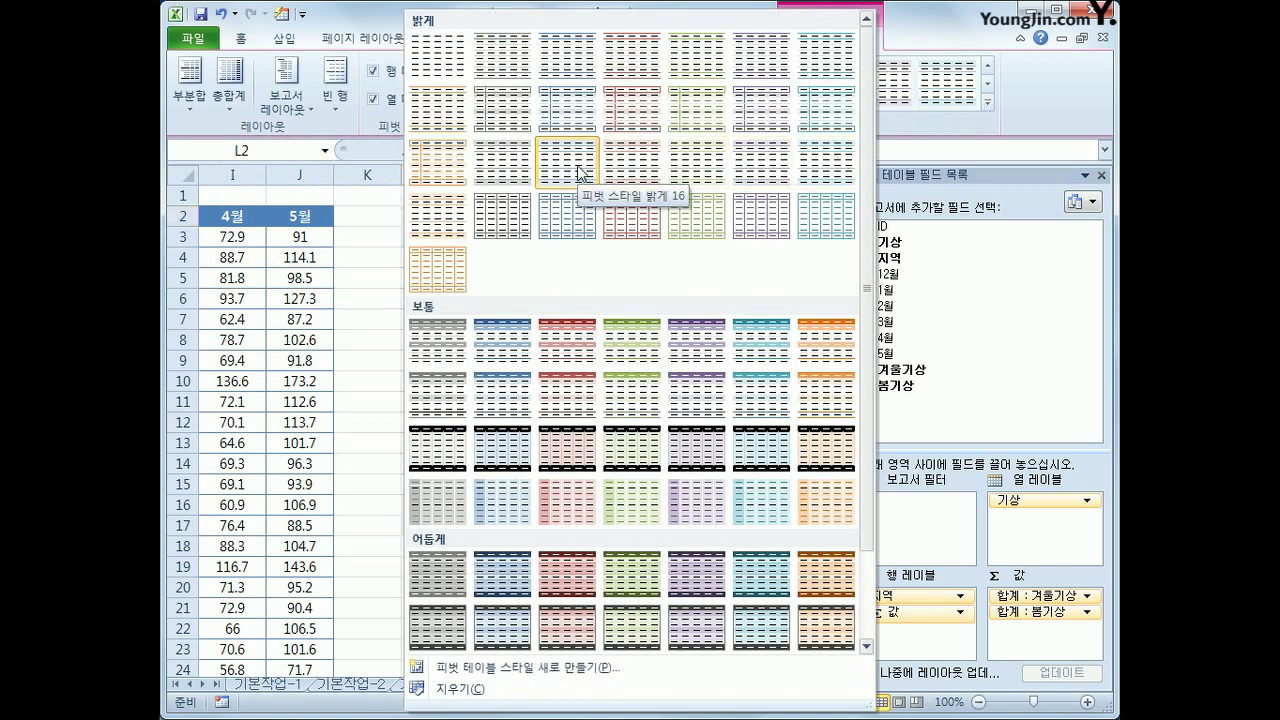
{"action": "left_click", "coordinate": [483, 181]}
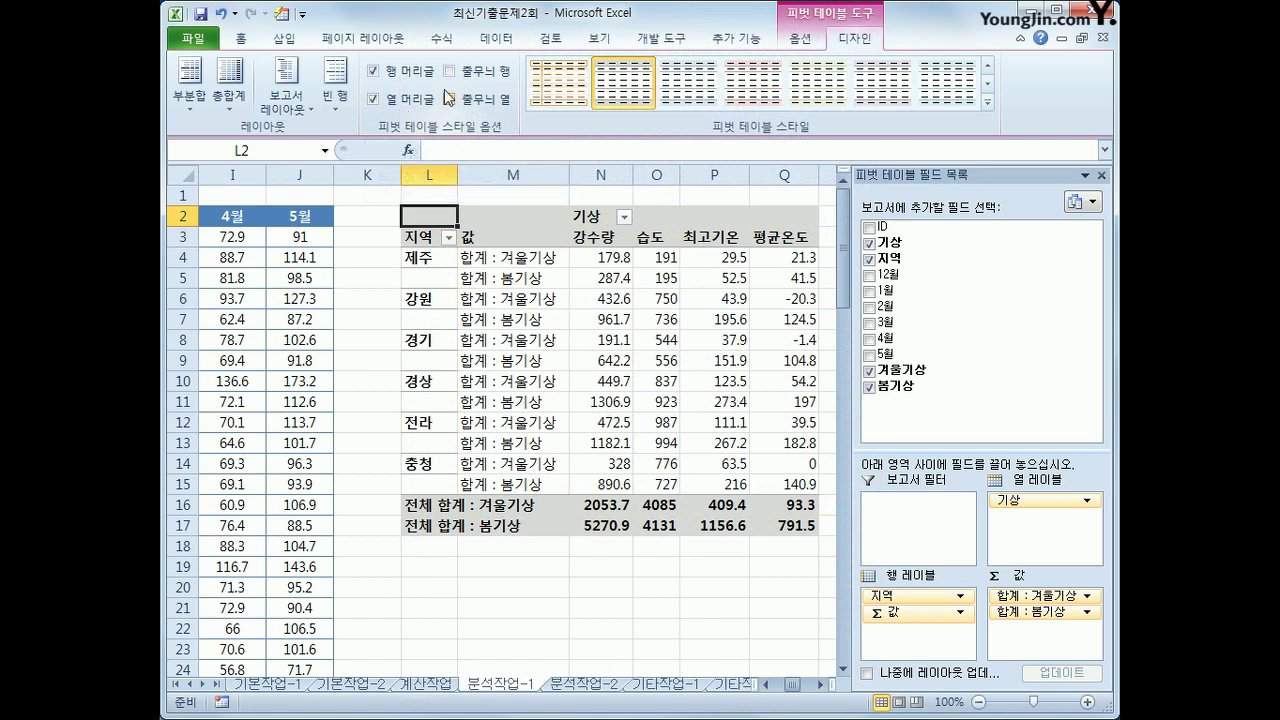
{"action": "left_click", "coordinate": [502, 104]}
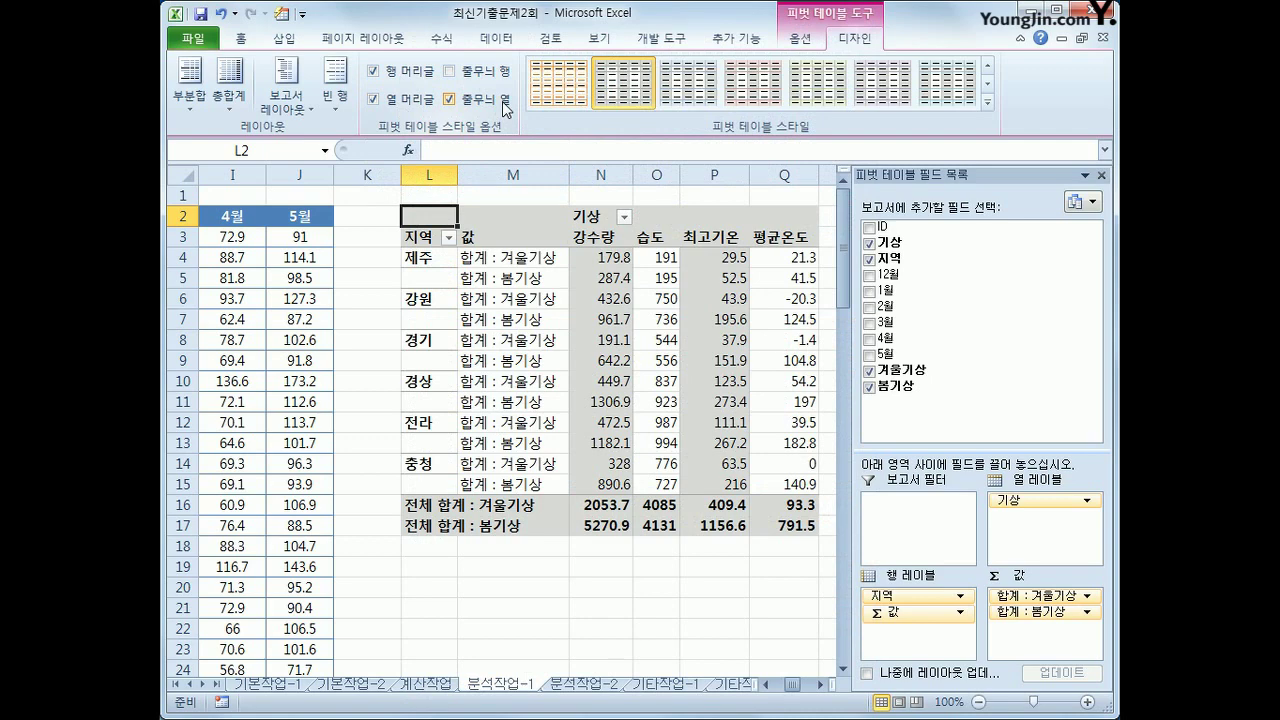
{"action": "left_click", "coordinate": [738, 606]}
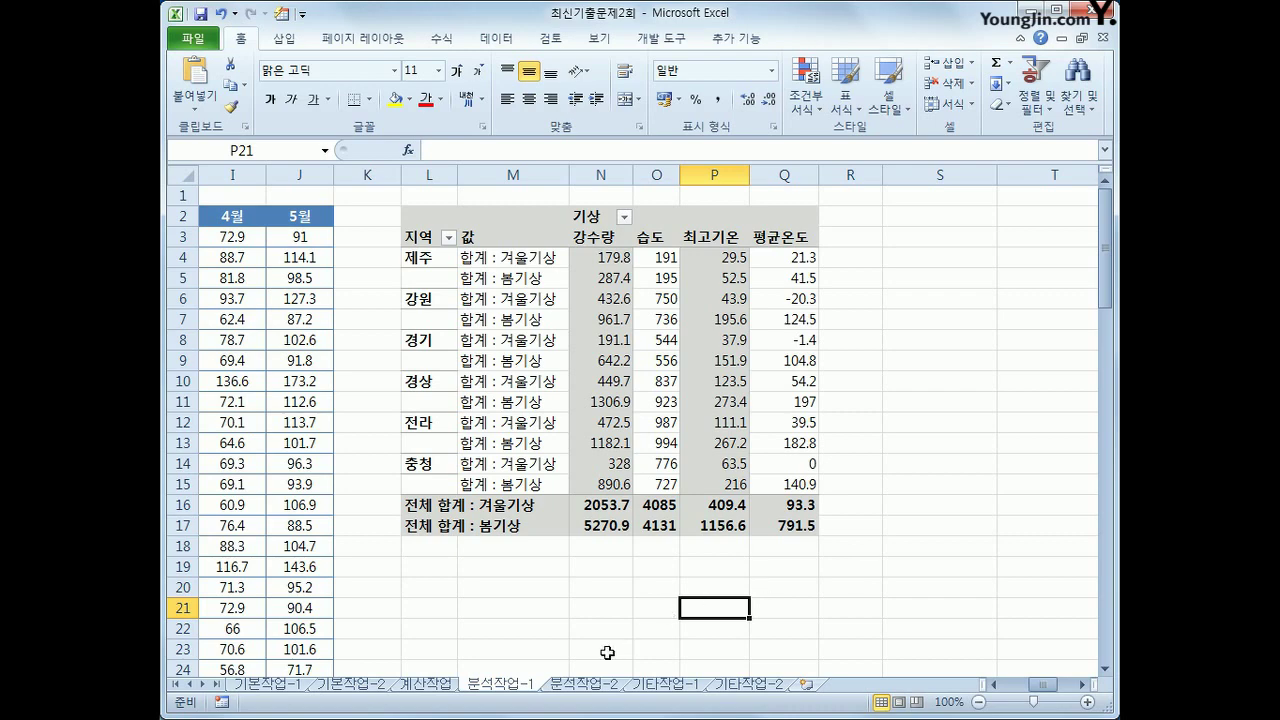
Step: On the 분석작업-2 sheet, start recording a macro named 지역부분합, stored in the current workbook
{"action": "left_click", "coordinate": [586, 685]}
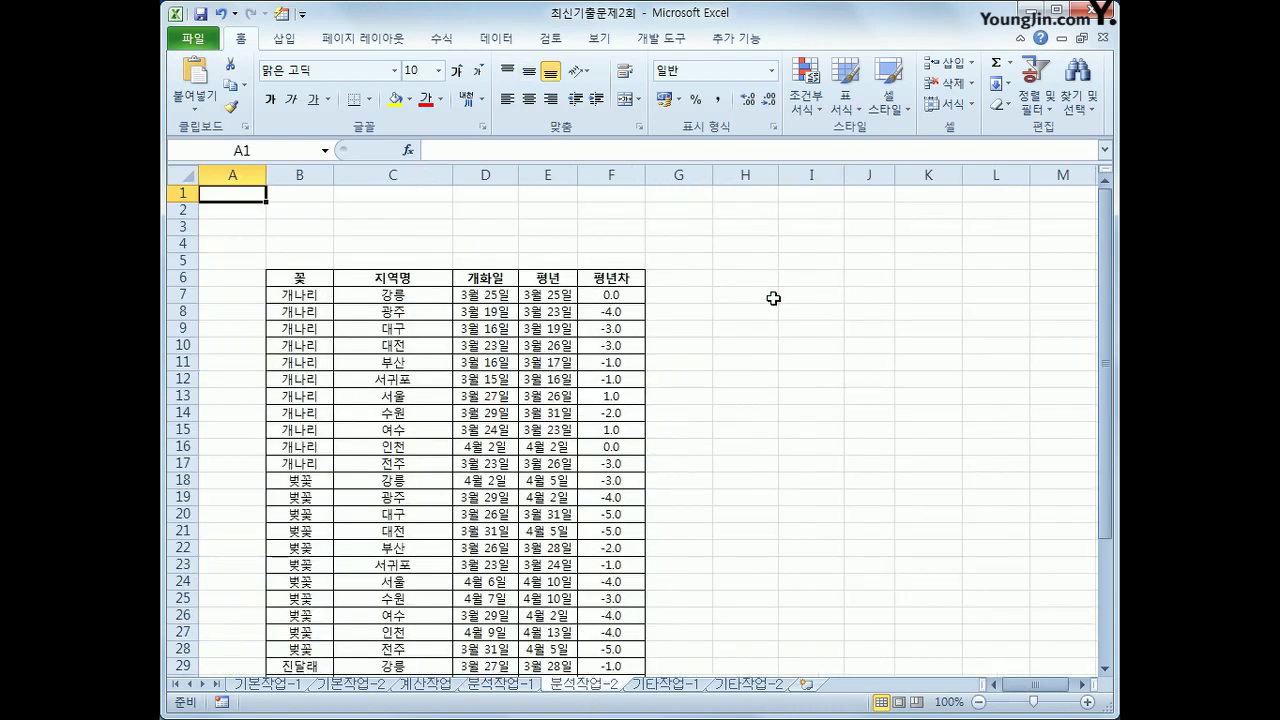
{"action": "left_click", "coordinate": [828, 248]}
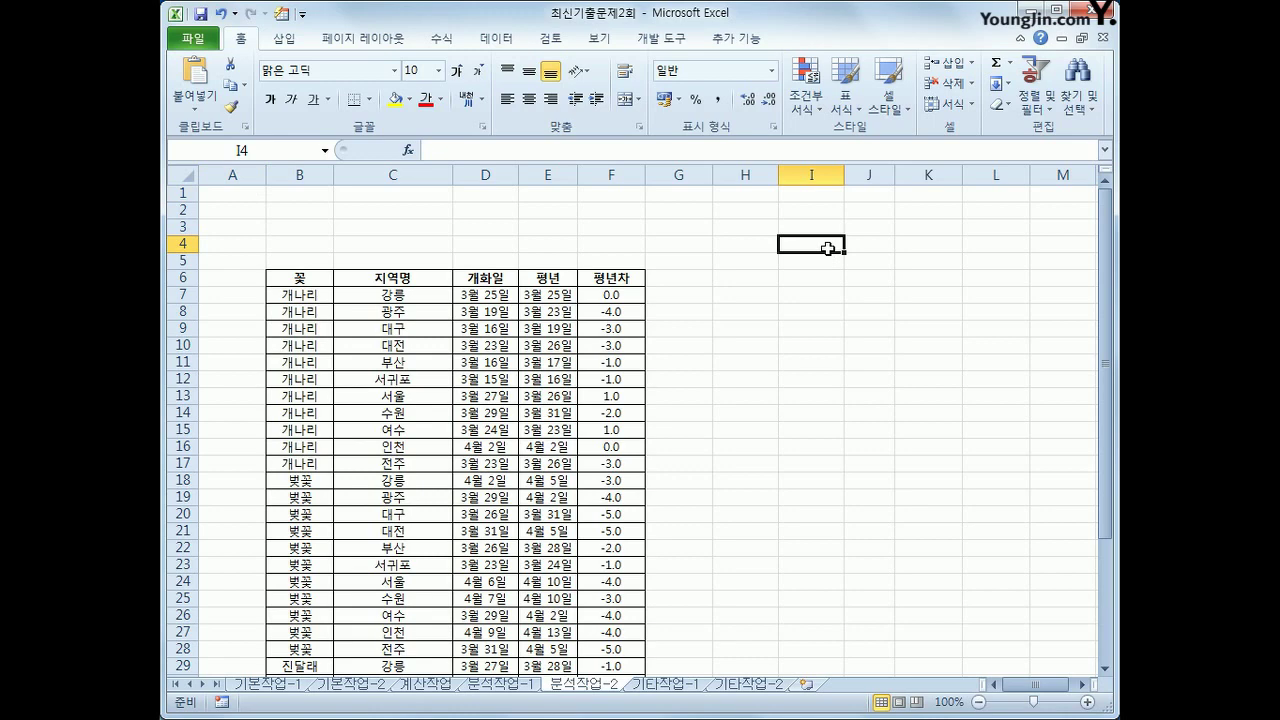
{"action": "left_click", "coordinate": [659, 40]}
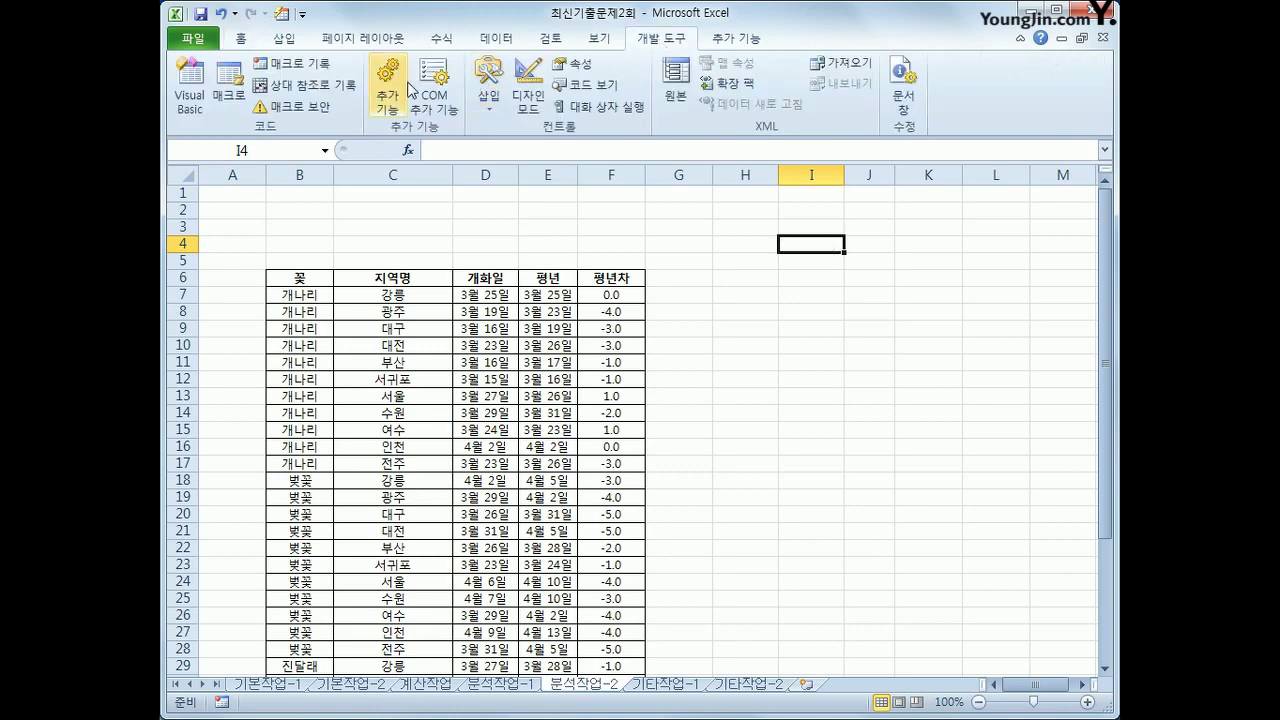
{"action": "left_click", "coordinate": [314, 65]}
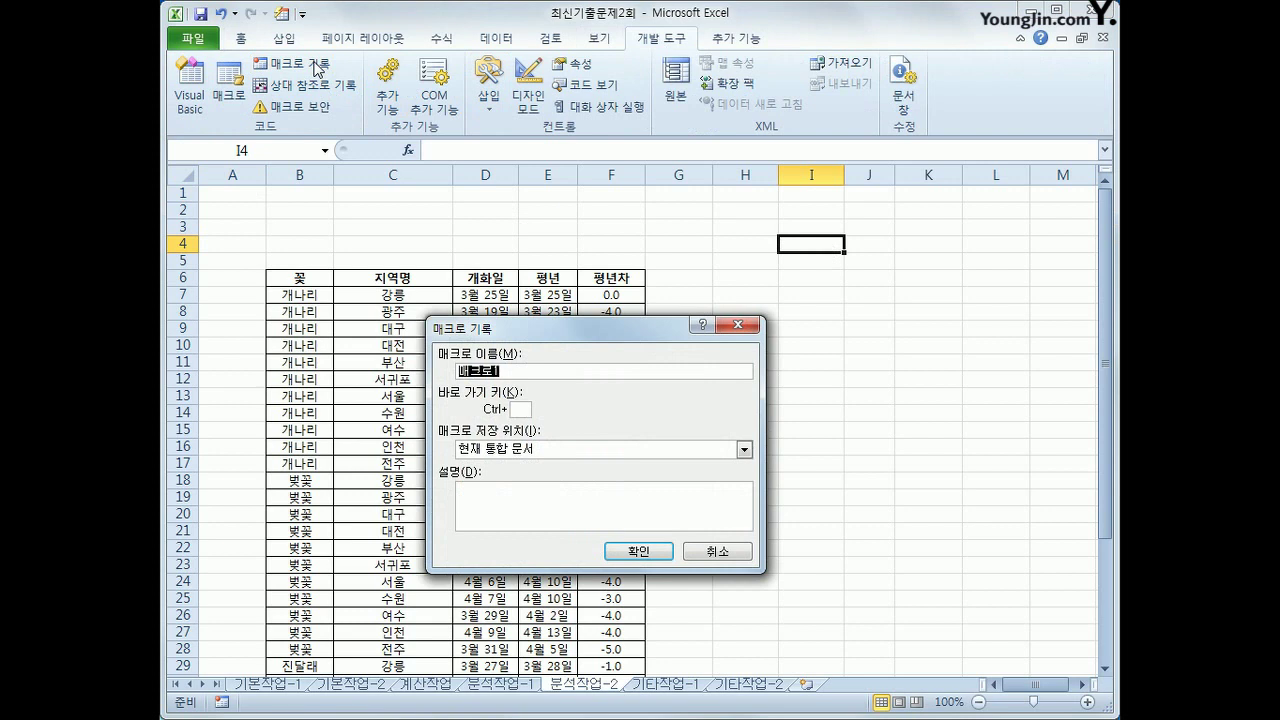
{"action": "type", "text": "지역부분합"}
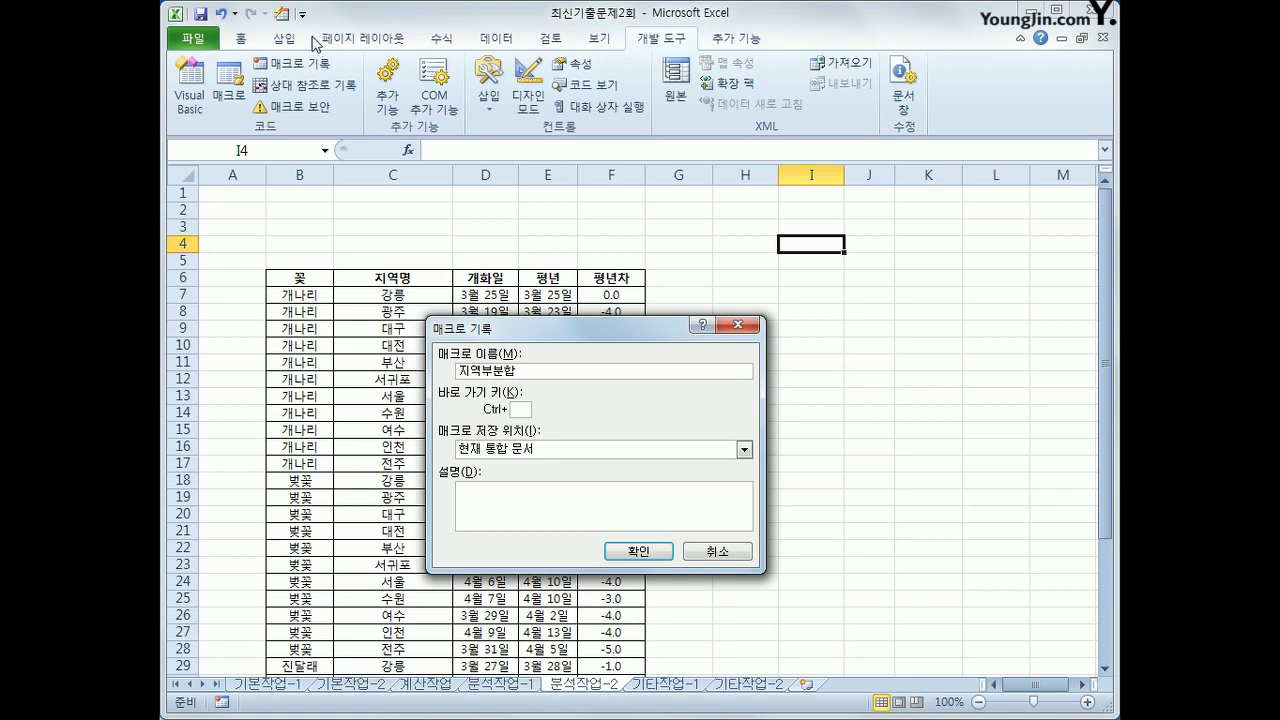
{"action": "left_click", "coordinate": [638, 551]}
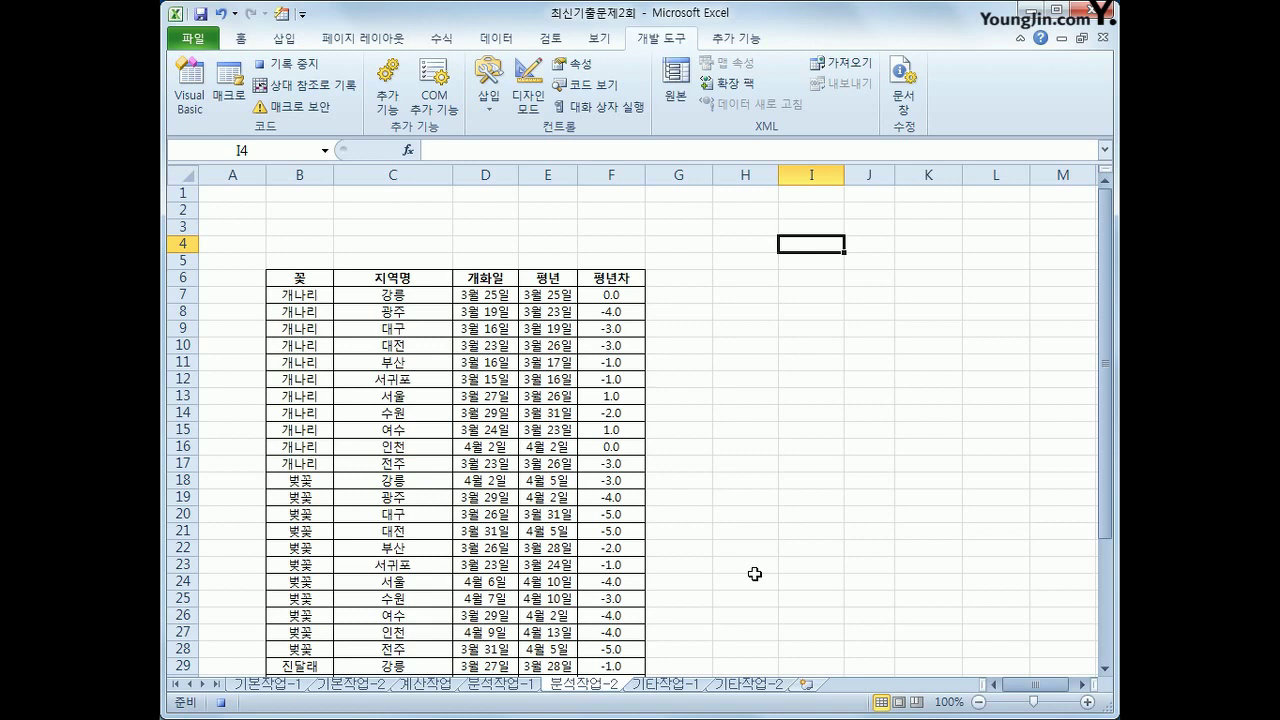
Step: Open the sort settings for the flower table and set 지역명 in ascending order as the first sort key
{"action": "left_click", "coordinate": [416, 294]}
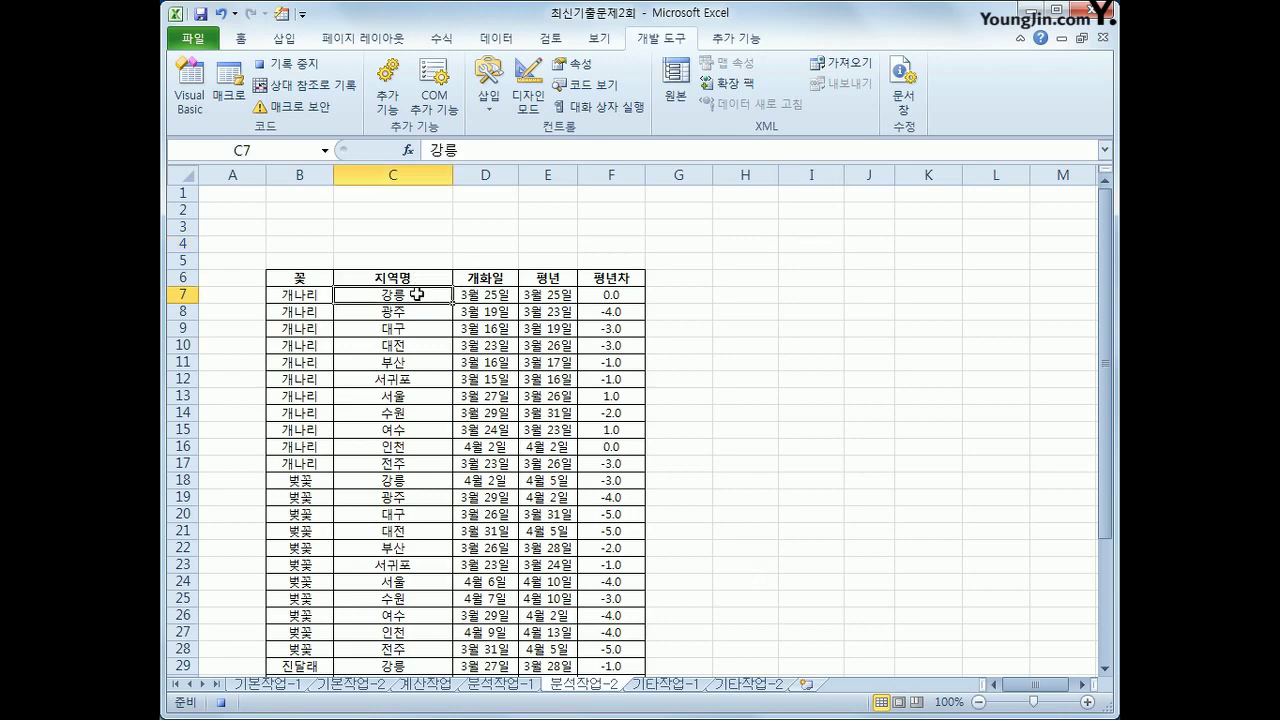
{"action": "left_click", "coordinate": [496, 40]}
{"action": "left_click", "coordinate": [559, 84]}
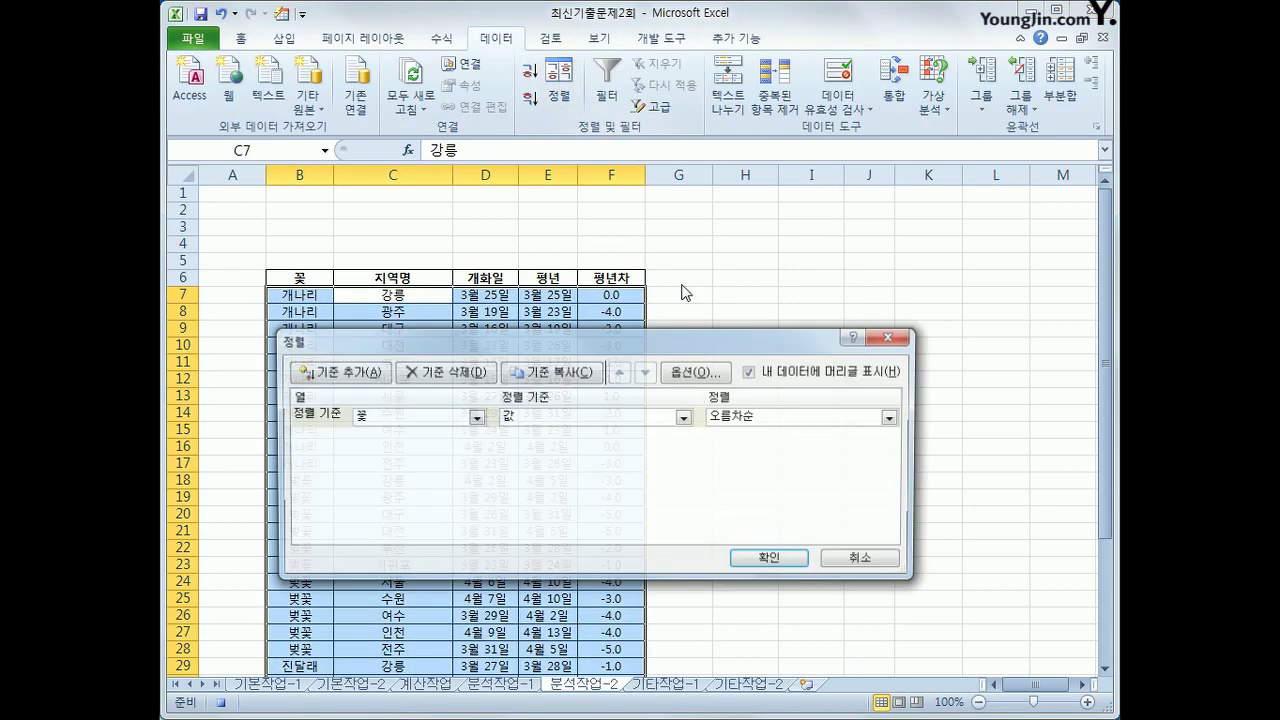
{"action": "left_click_drag", "start_coordinate": [580, 337], "coordinate": [672, 194]}
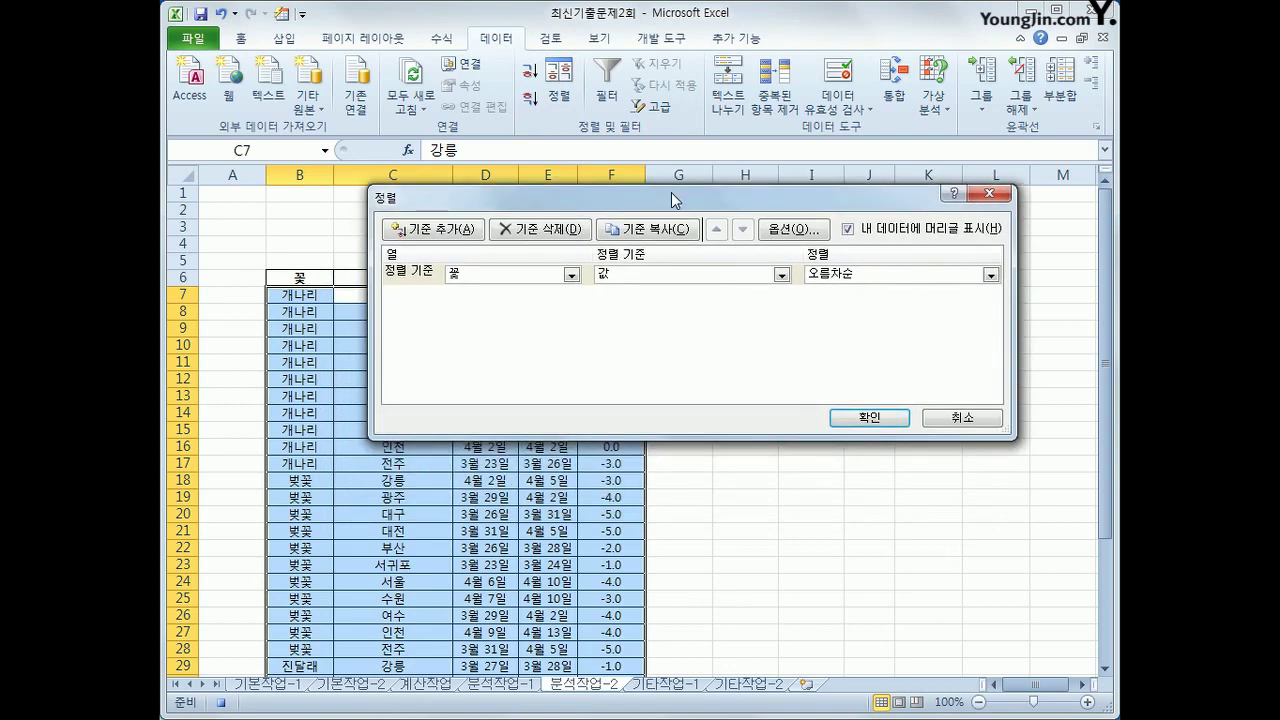
{"action": "left_click", "coordinate": [570, 275]}
{"action": "left_click", "coordinate": [500, 302]}
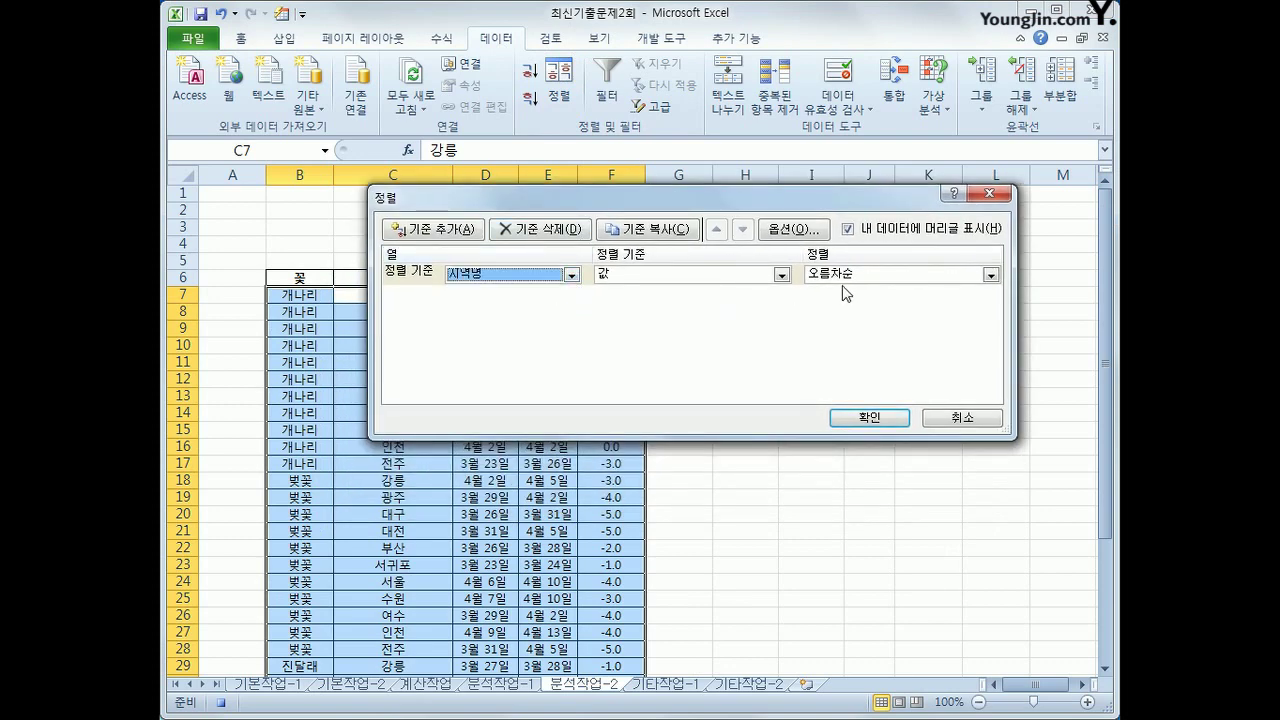
Step: Add 개화일 in descending order (내림차순) as the second sort key and apply the sort
{"action": "left_click", "coordinate": [433, 229]}
{"action": "left_click", "coordinate": [571, 296]}
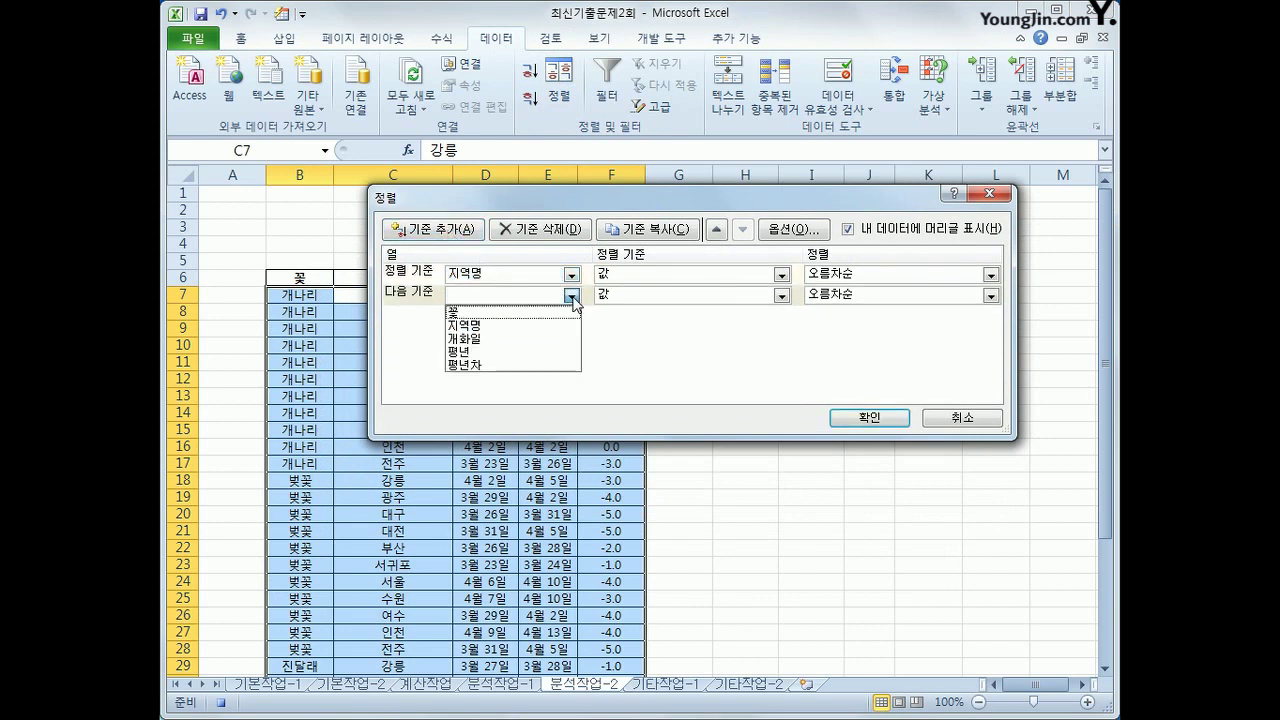
{"action": "left_click", "coordinate": [561, 339]}
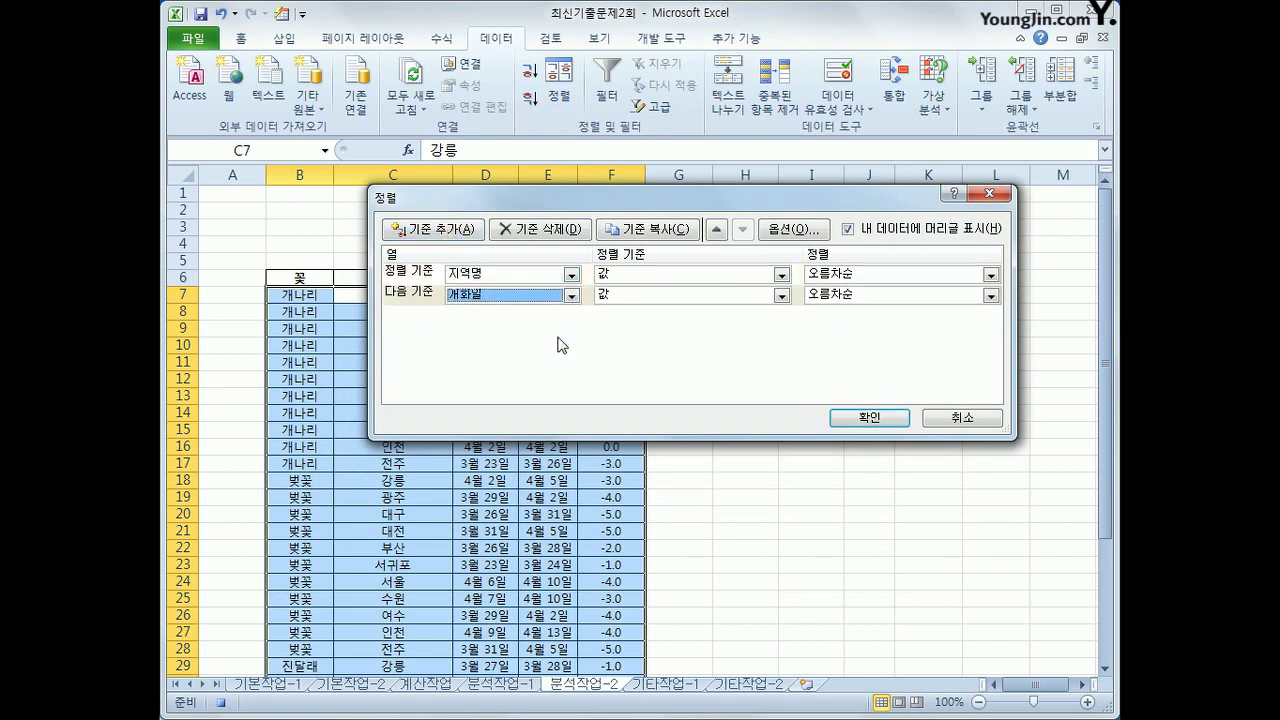
{"action": "left_click", "coordinate": [826, 296]}
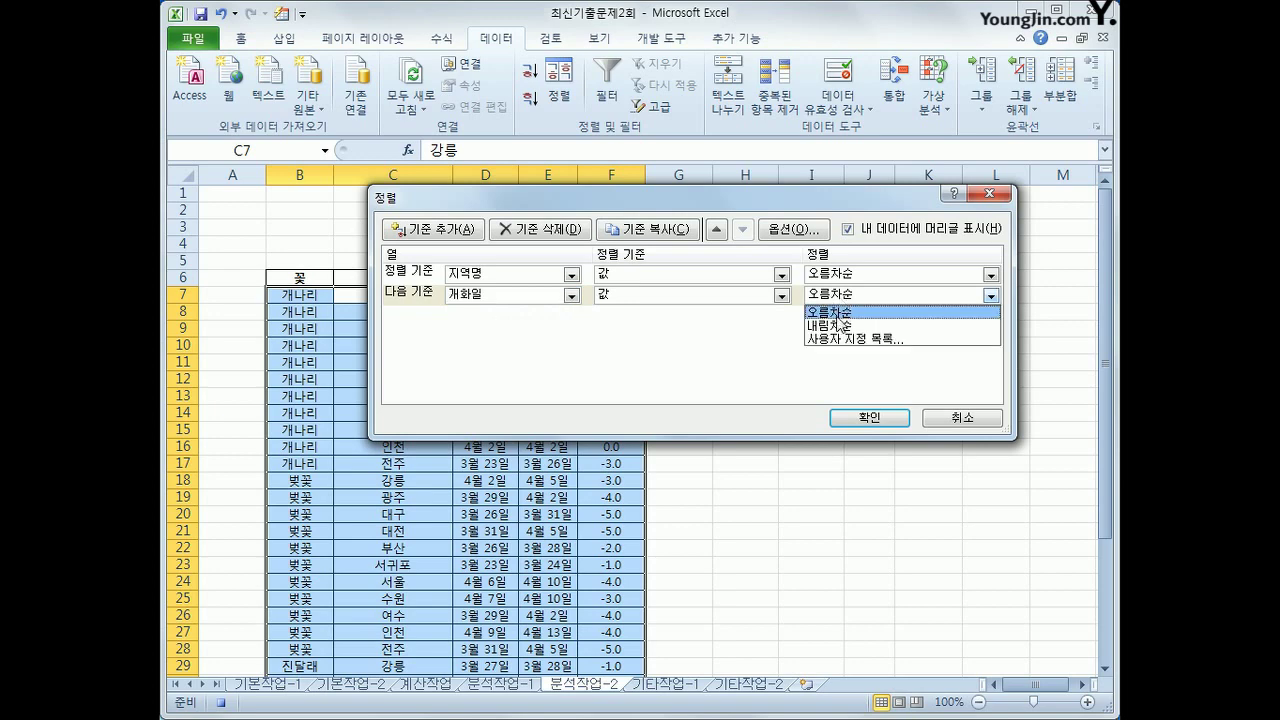
{"action": "left_click", "coordinate": [838, 328]}
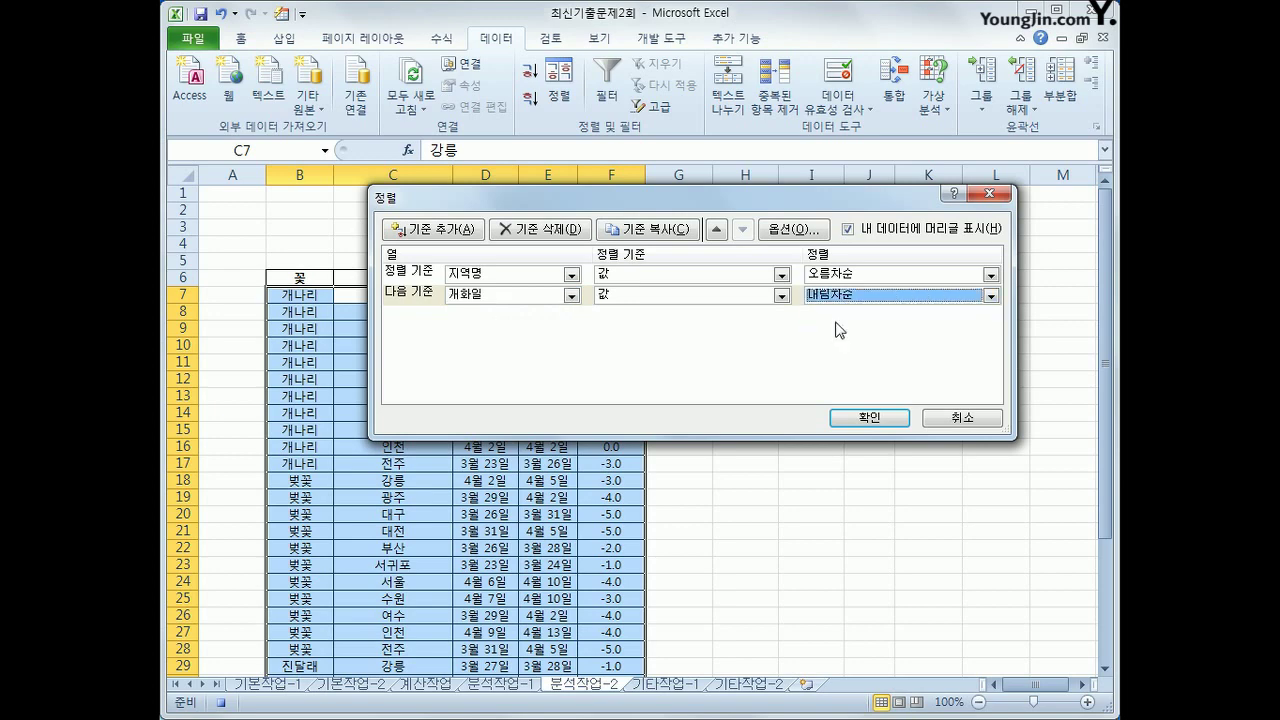
{"action": "left_click", "coordinate": [868, 420]}
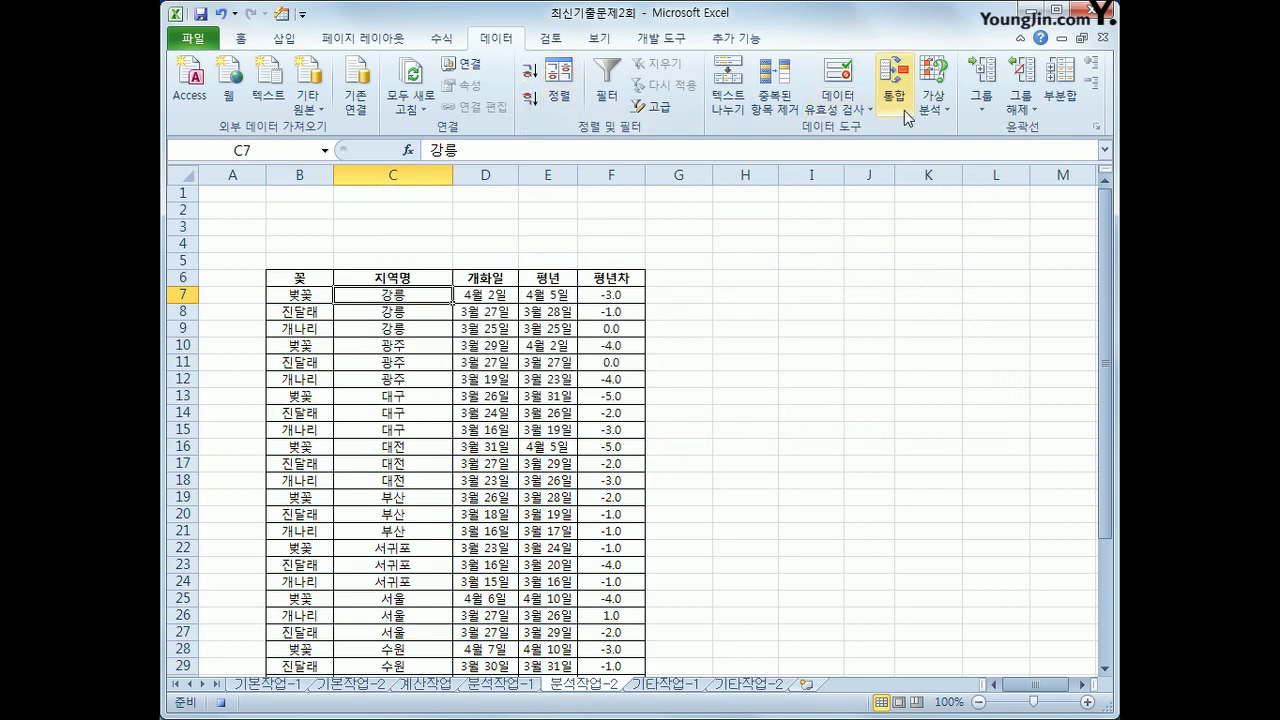
Step: Add subtotals to the flower table grouped by 지역명, using the average (평균) of 개화일, 평년 and 평년차
{"action": "left_click", "coordinate": [1062, 92]}
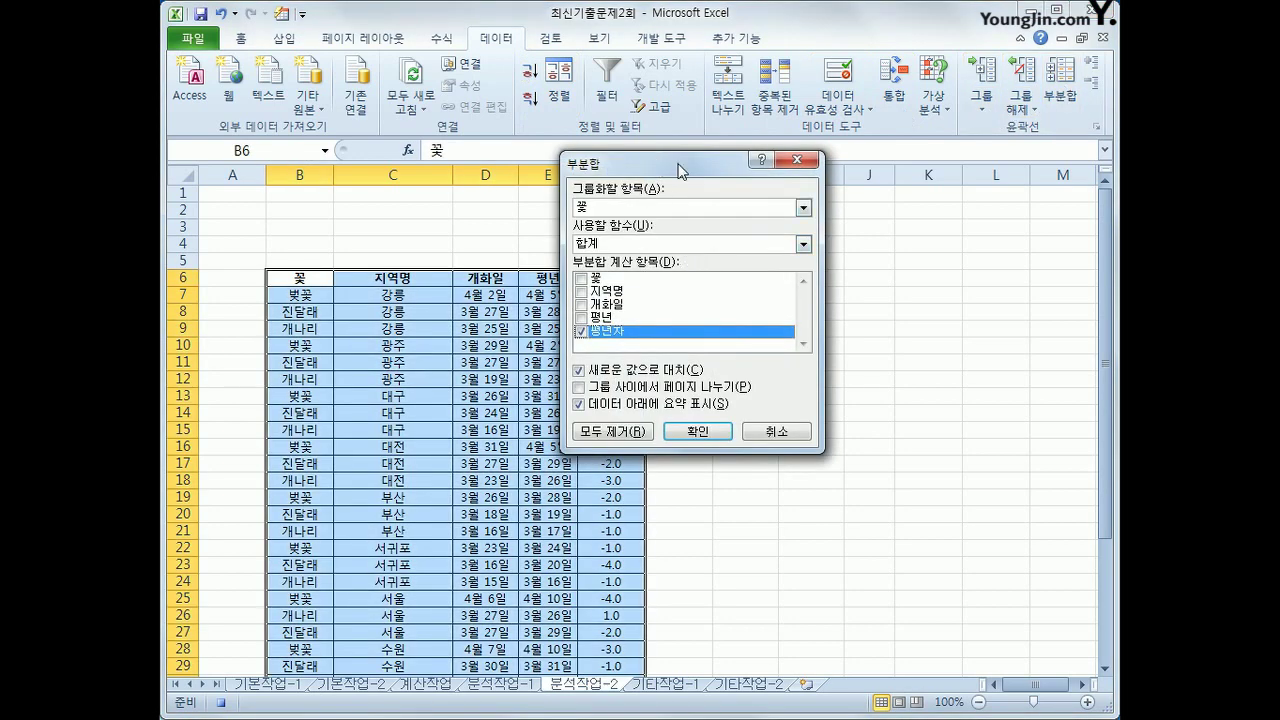
{"action": "left_click_drag", "start_coordinate": [679, 171], "coordinate": [912, 190]}
{"action": "left_click", "coordinate": [871, 227]}
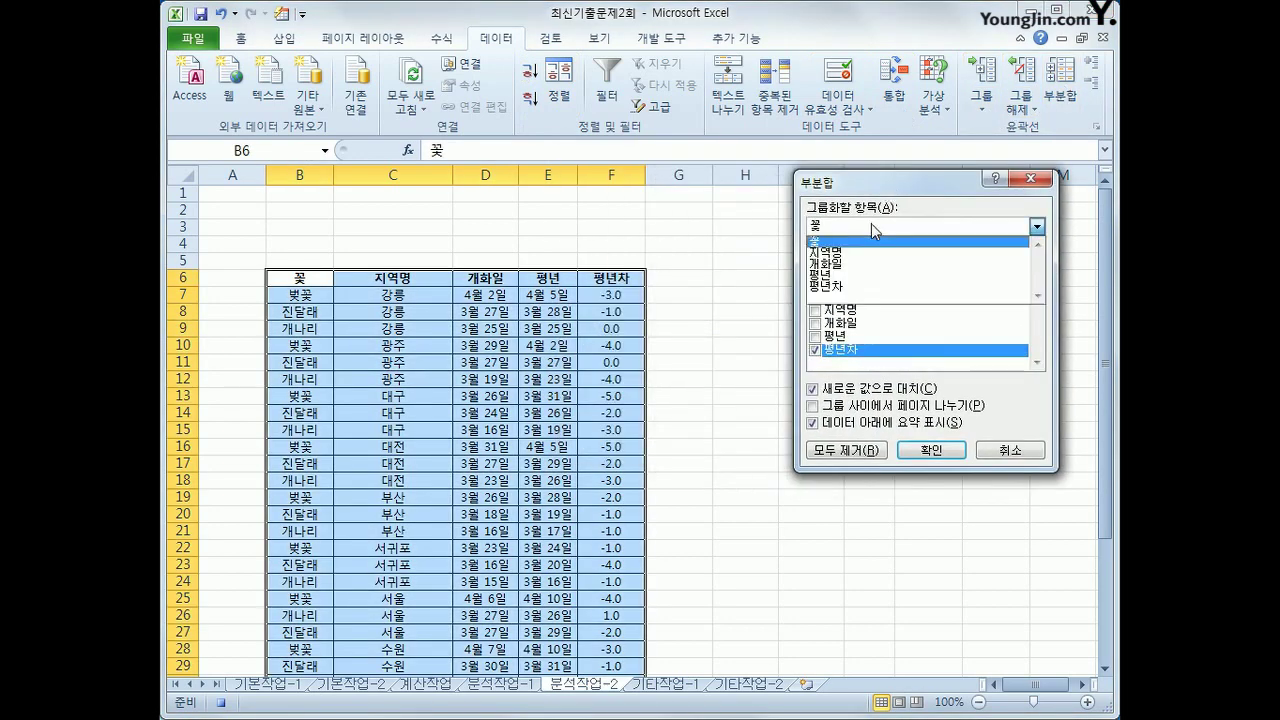
{"action": "left_click", "coordinate": [877, 252]}
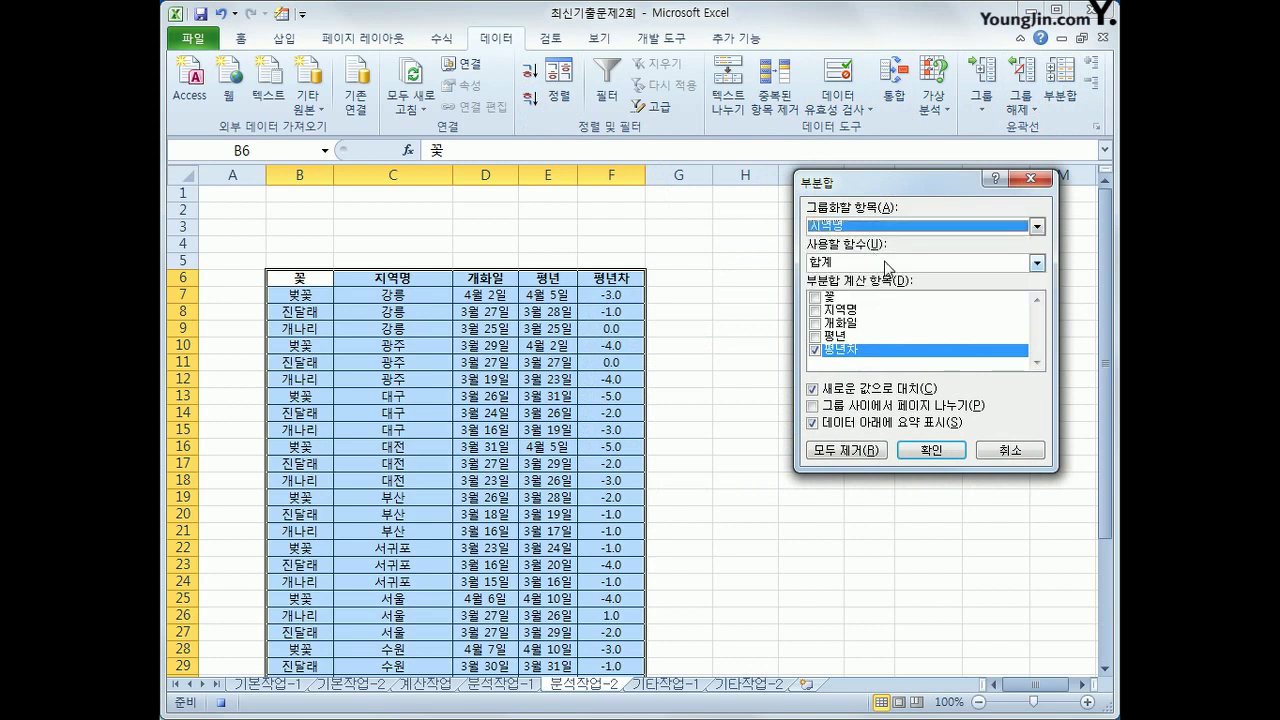
{"action": "left_click", "coordinate": [884, 262]}
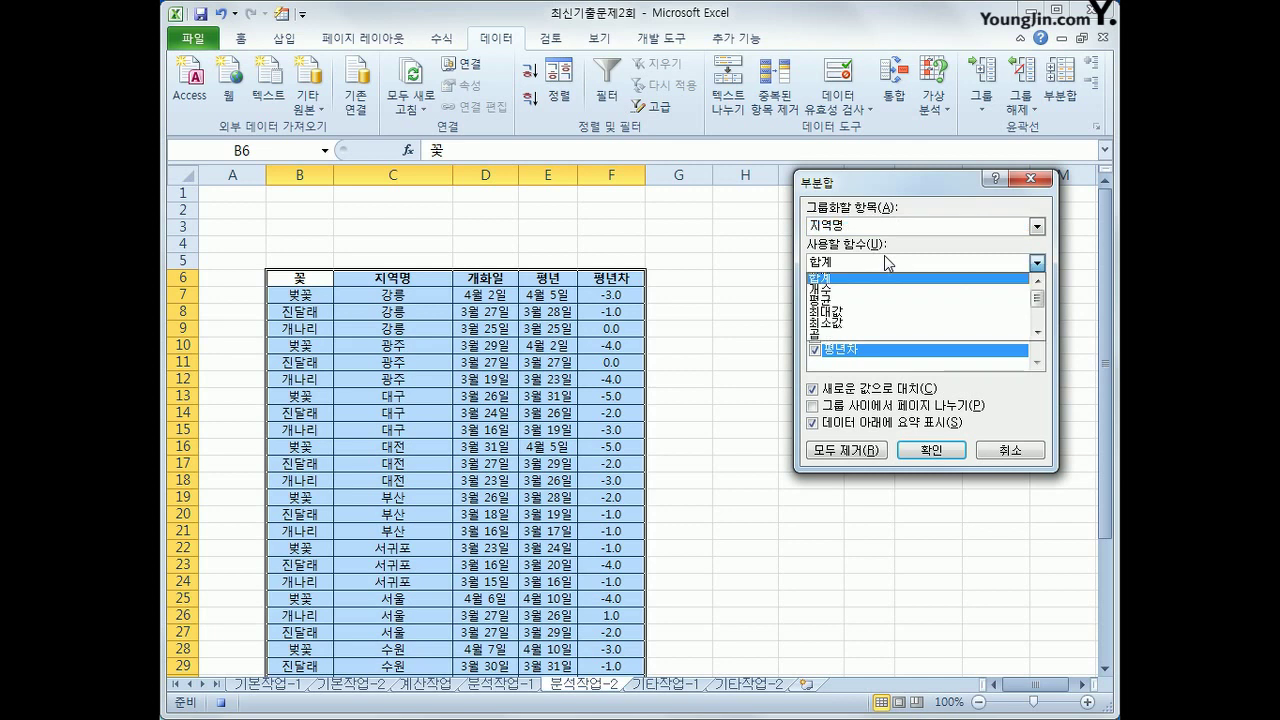
{"action": "left_click", "coordinate": [880, 305]}
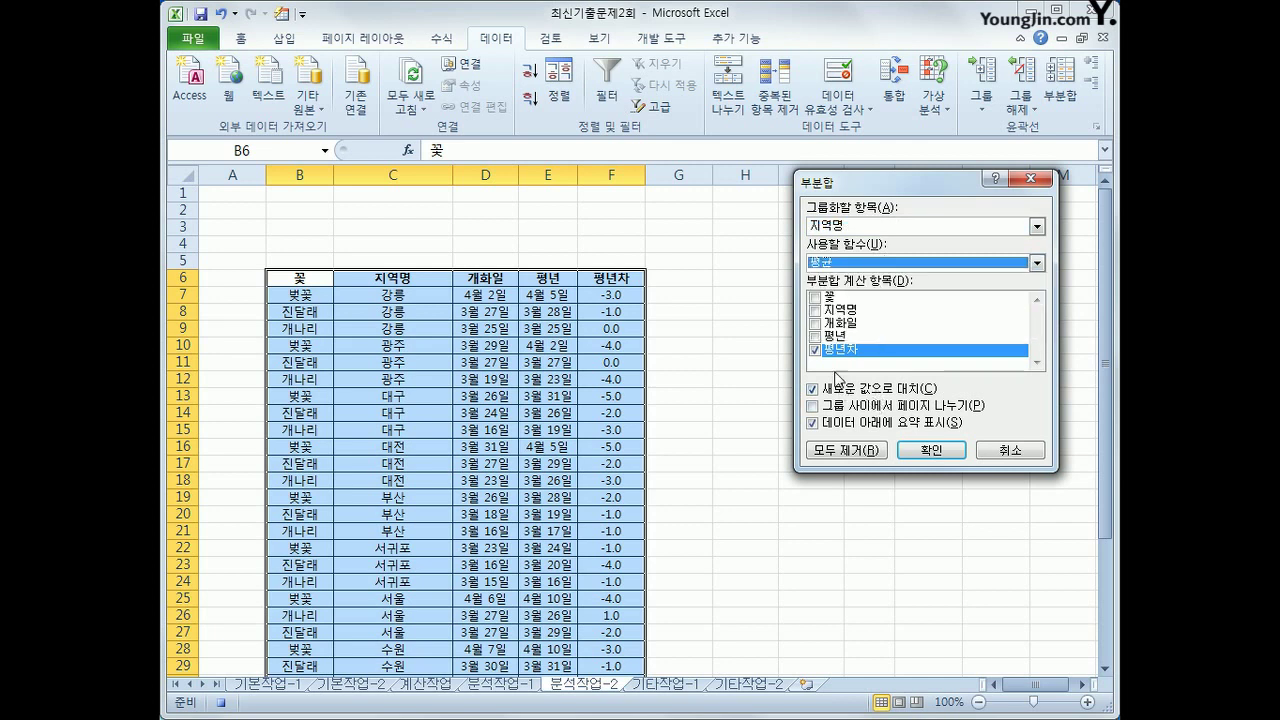
{"action": "left_click", "coordinate": [816, 325]}
{"action": "left_click", "coordinate": [815, 338]}
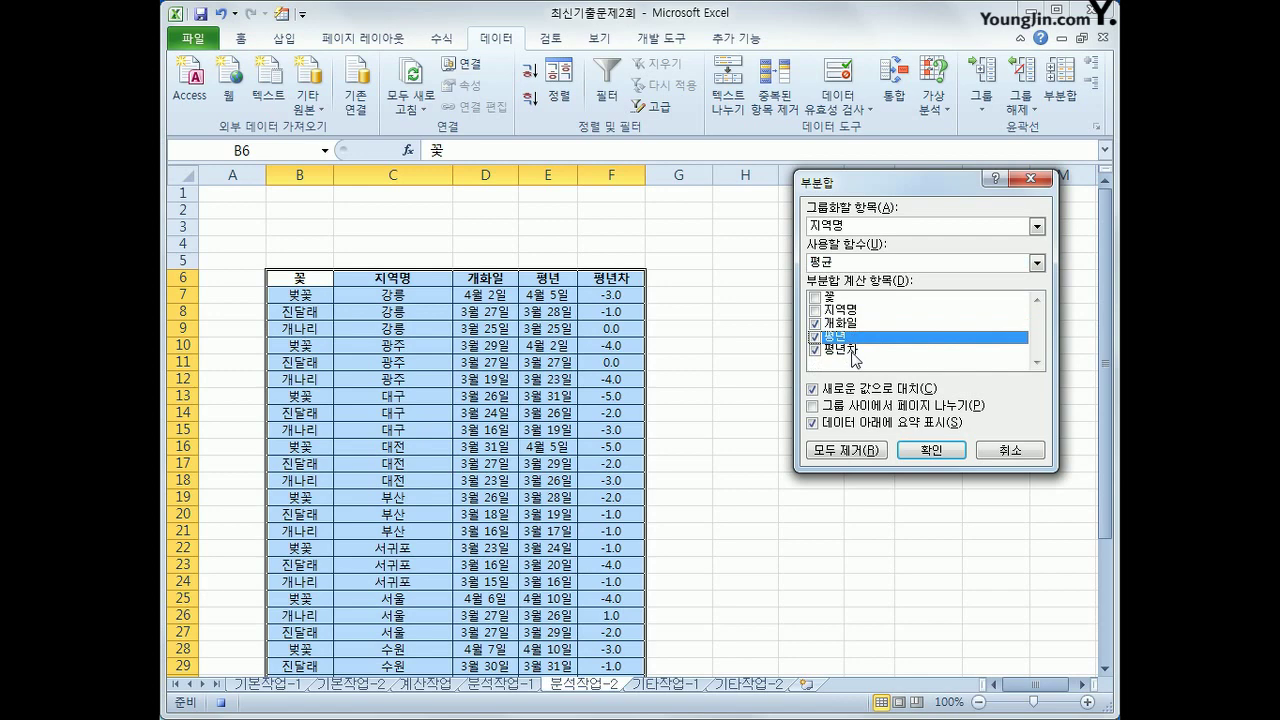
{"action": "left_click", "coordinate": [931, 450]}
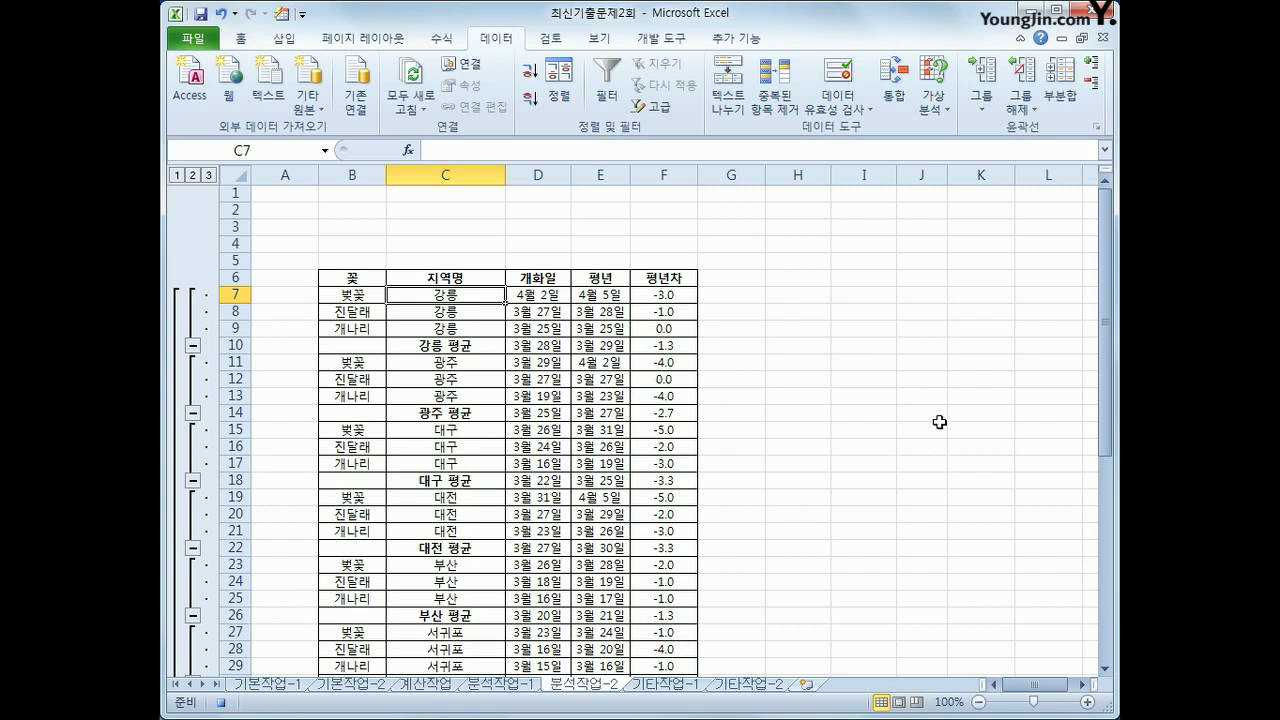
Step: Stop recording the macro and select an empty cell beside the flower table
{"action": "left_click", "coordinate": [668, 40]}
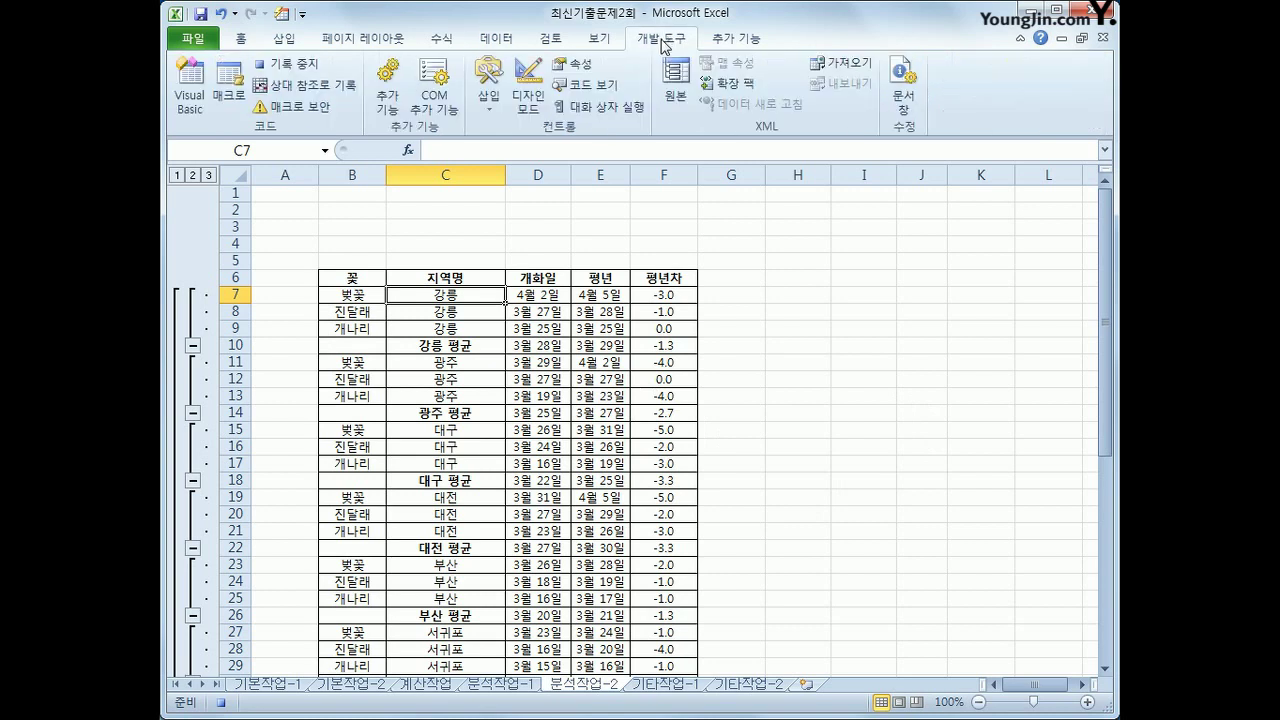
{"action": "left_click", "coordinate": [313, 72]}
{"action": "left_click", "coordinate": [836, 425]}
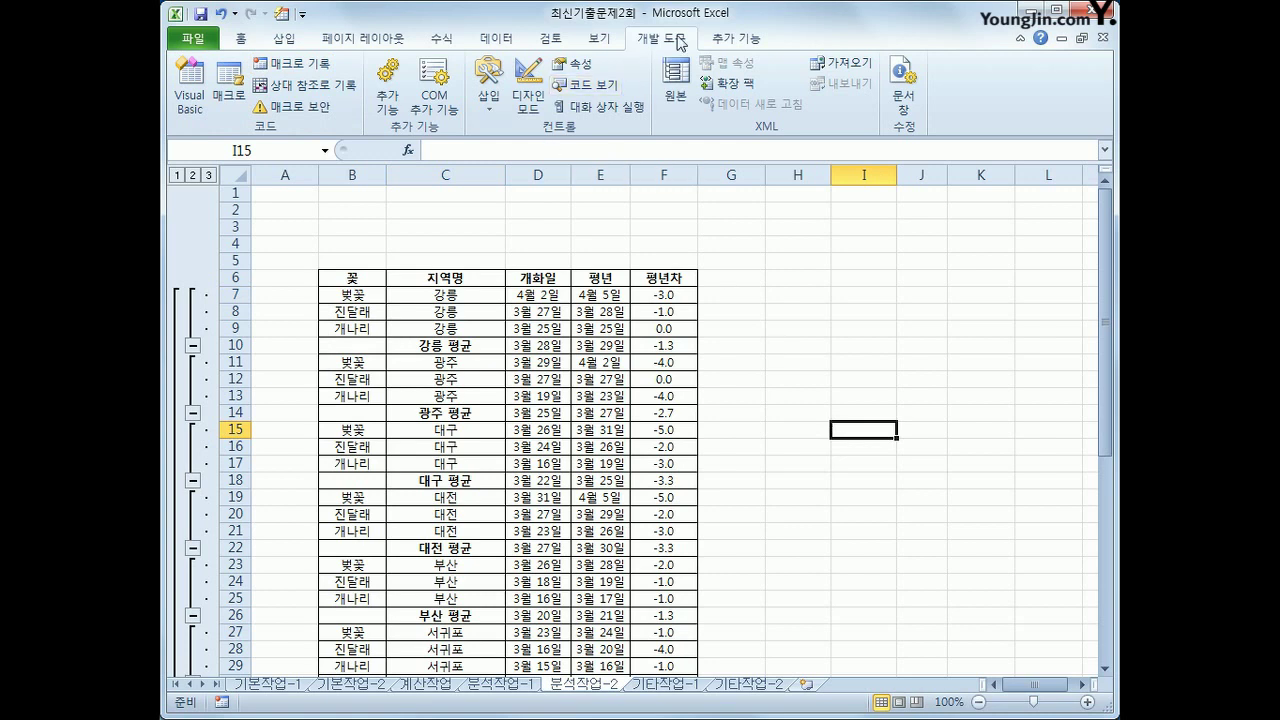
Step: Draw a form control button over cells C2:D3 and assign the 지역부분합 macro to it
{"action": "left_click", "coordinate": [486, 100]}
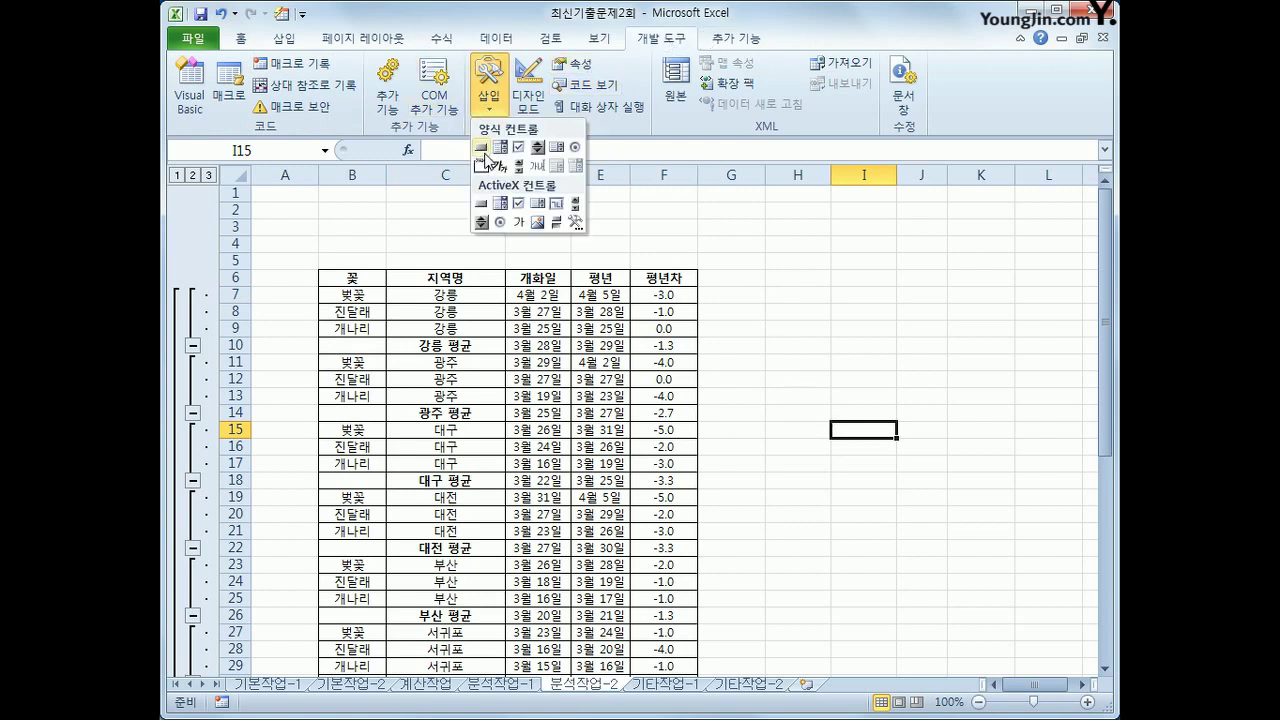
{"action": "left_click", "coordinate": [482, 148]}
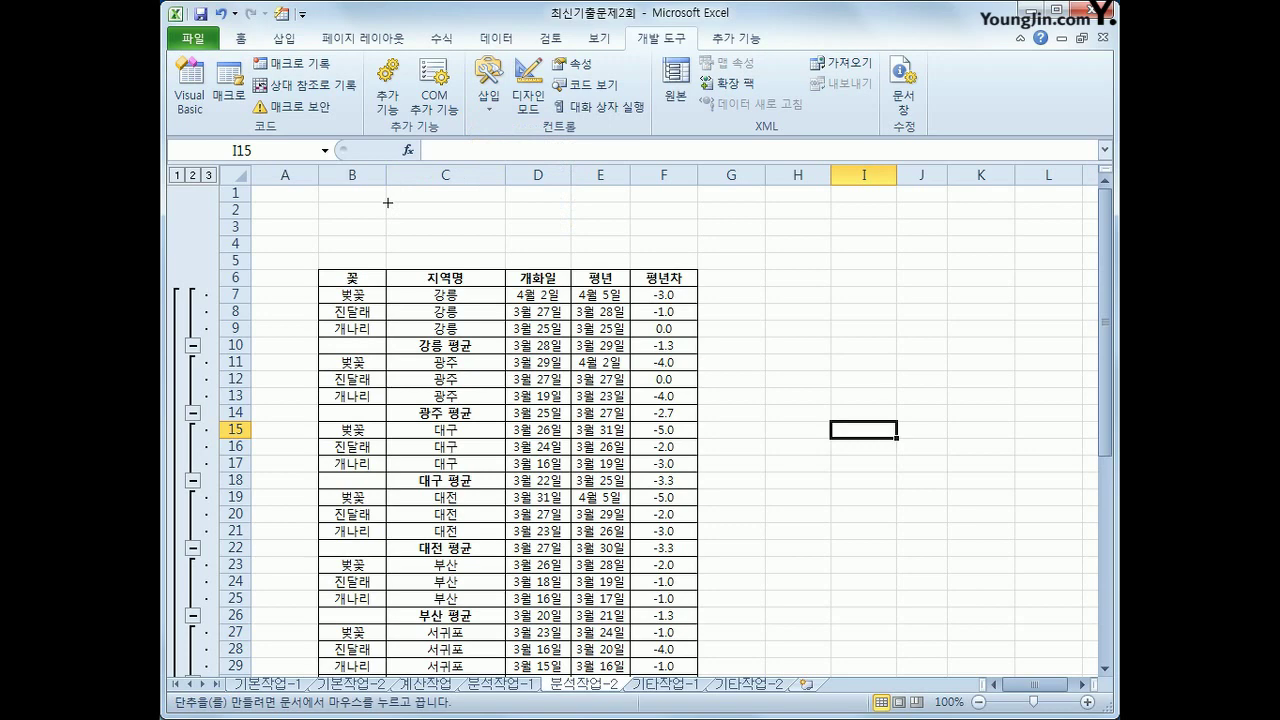
{"action": "left_click_drag", "start_coordinate": [388, 203], "coordinate": [557, 236]}
{"action": "left_click", "coordinate": [768, 232]}
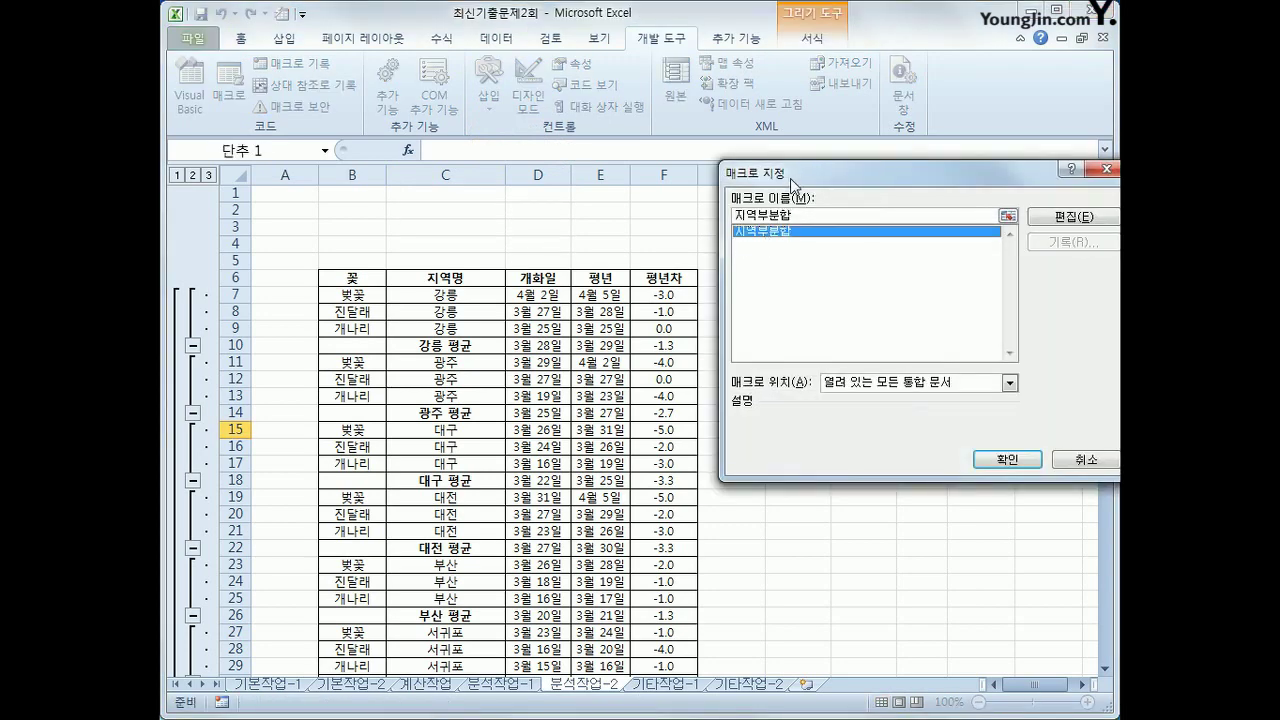
{"action": "left_click_drag", "start_coordinate": [790, 176], "coordinate": [727, 175]}
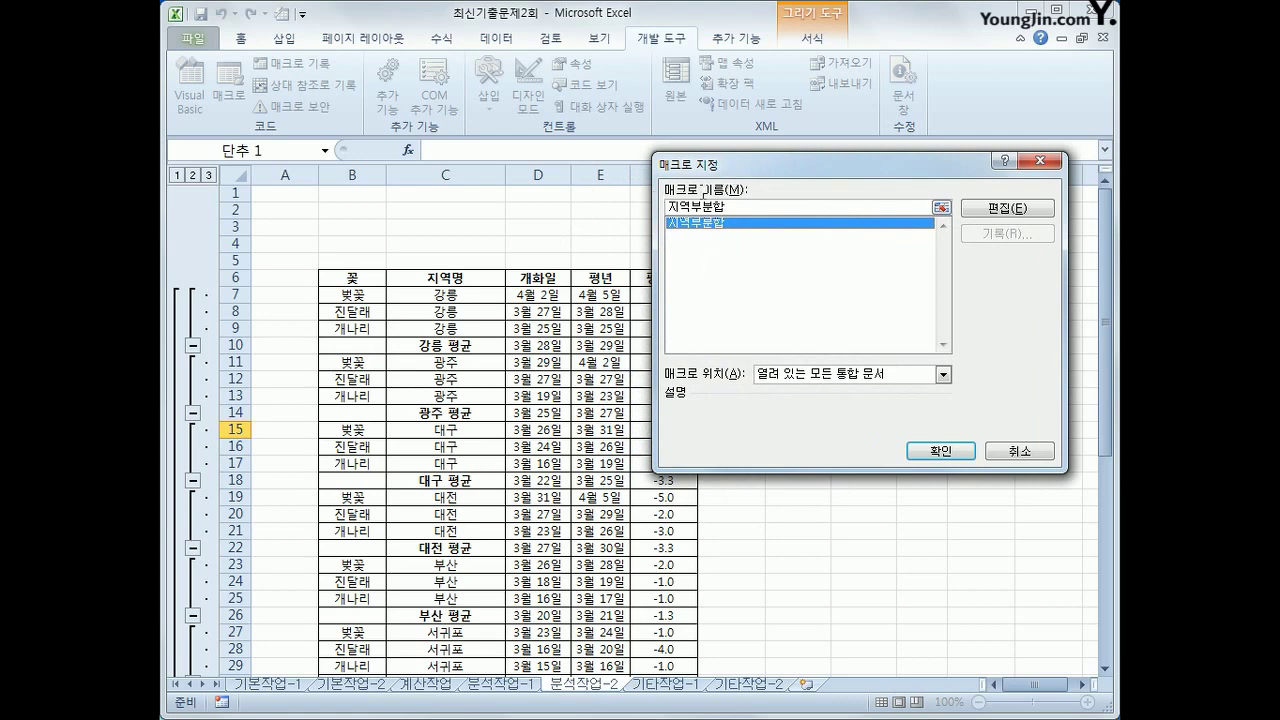
{"action": "left_click", "coordinate": [921, 452]}
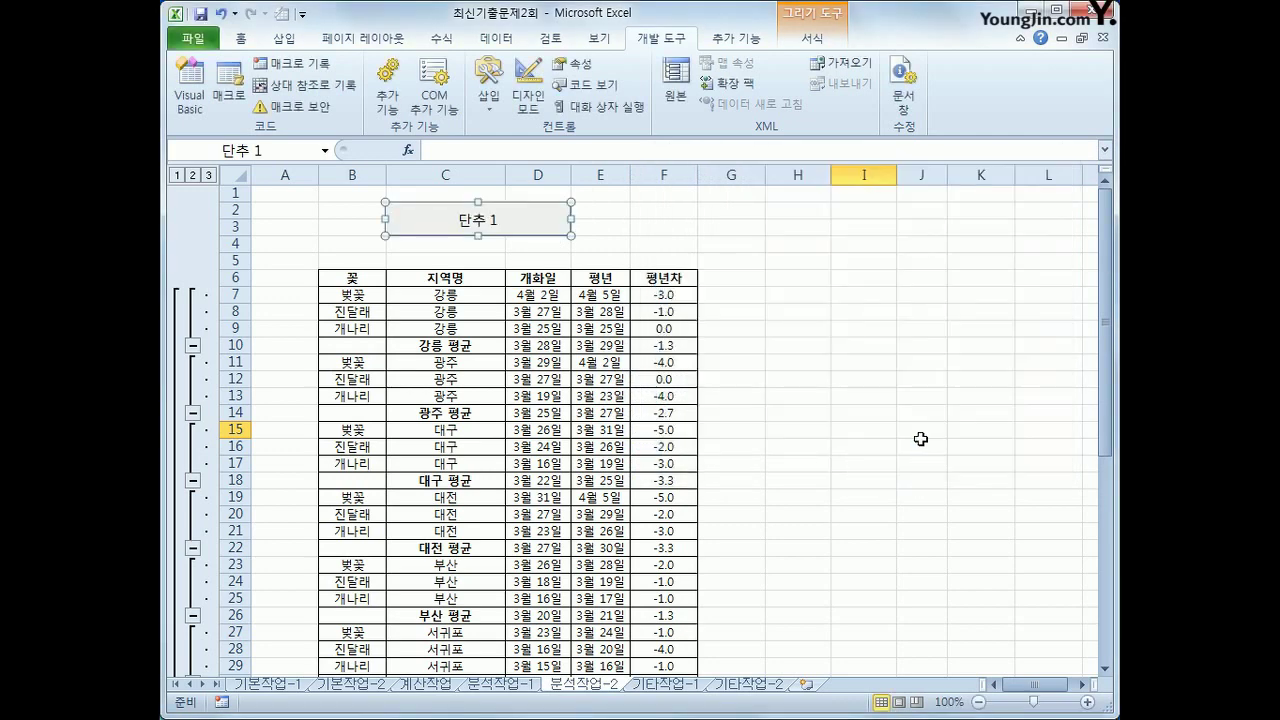
Step: Label the new button 지역별 부분합 and deselect it
{"action": "type", "text": "지"}
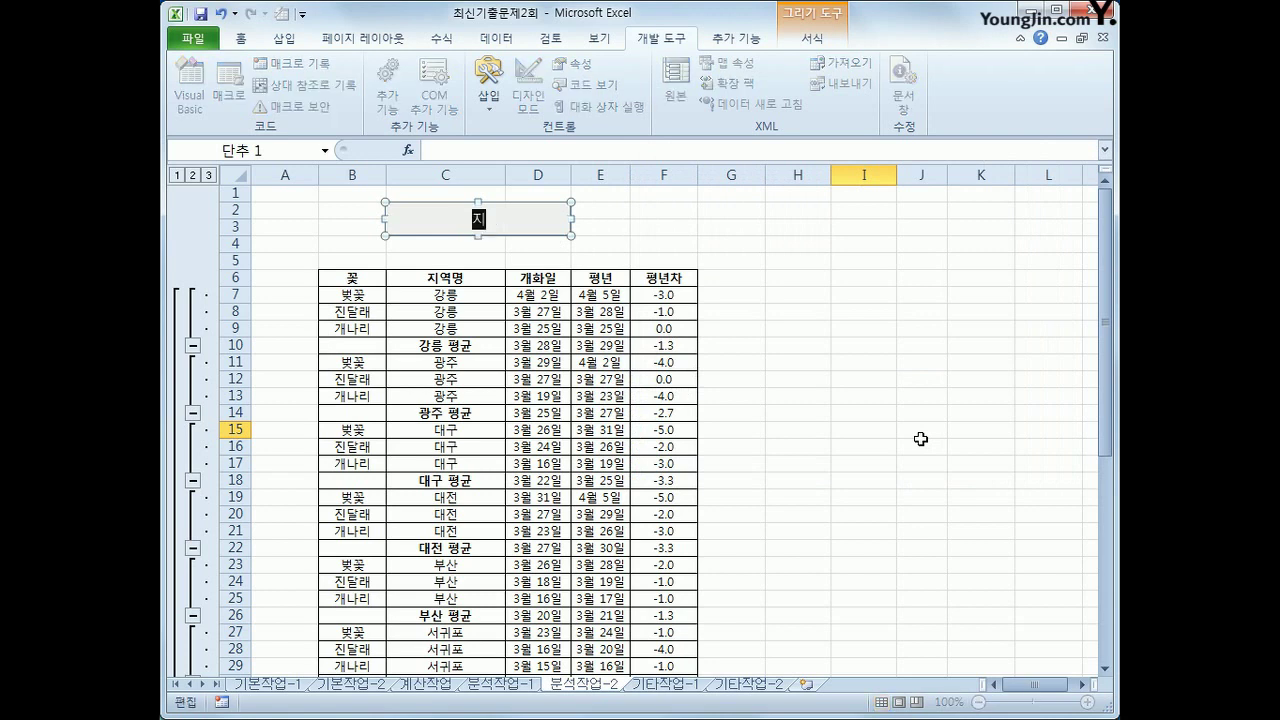
{"action": "type", "text": "역별 부분합"}
{"action": "left_click", "coordinate": [920, 439]}
Step: Remove all subtotals from the flower table
{"action": "left_click", "coordinate": [486, 345]}
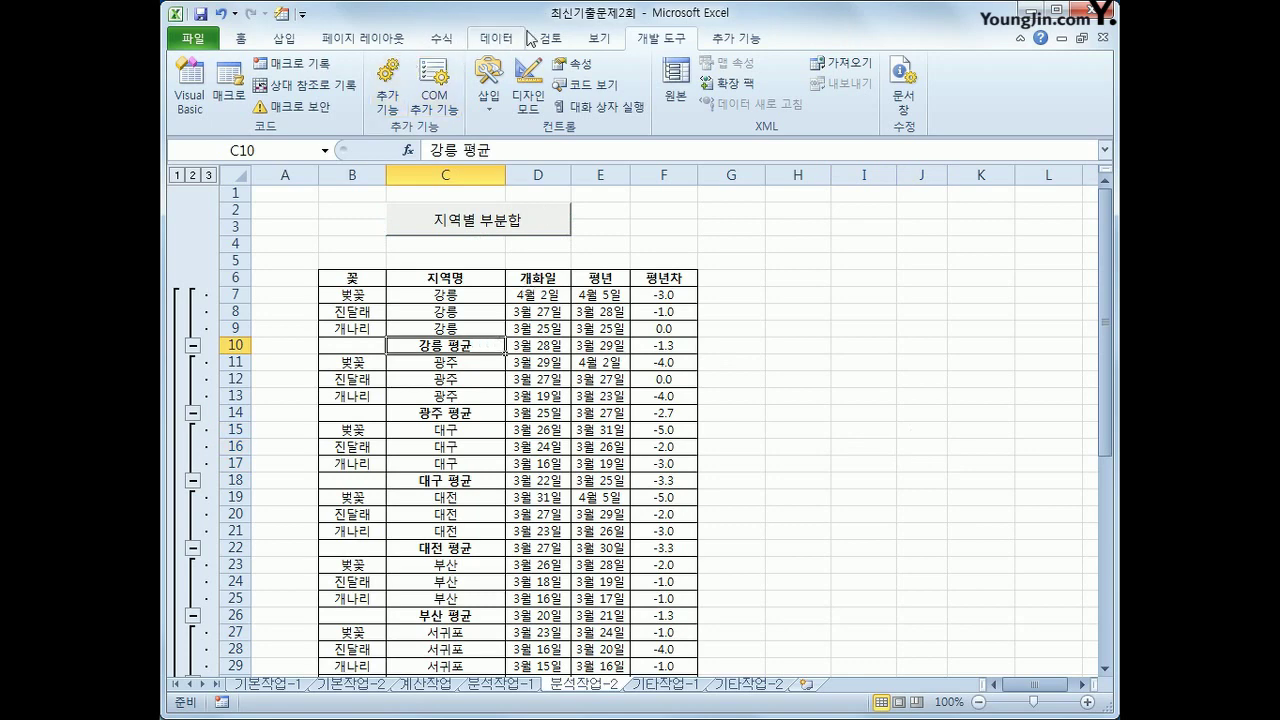
{"action": "left_click", "coordinate": [496, 38]}
{"action": "left_click", "coordinate": [1055, 100]}
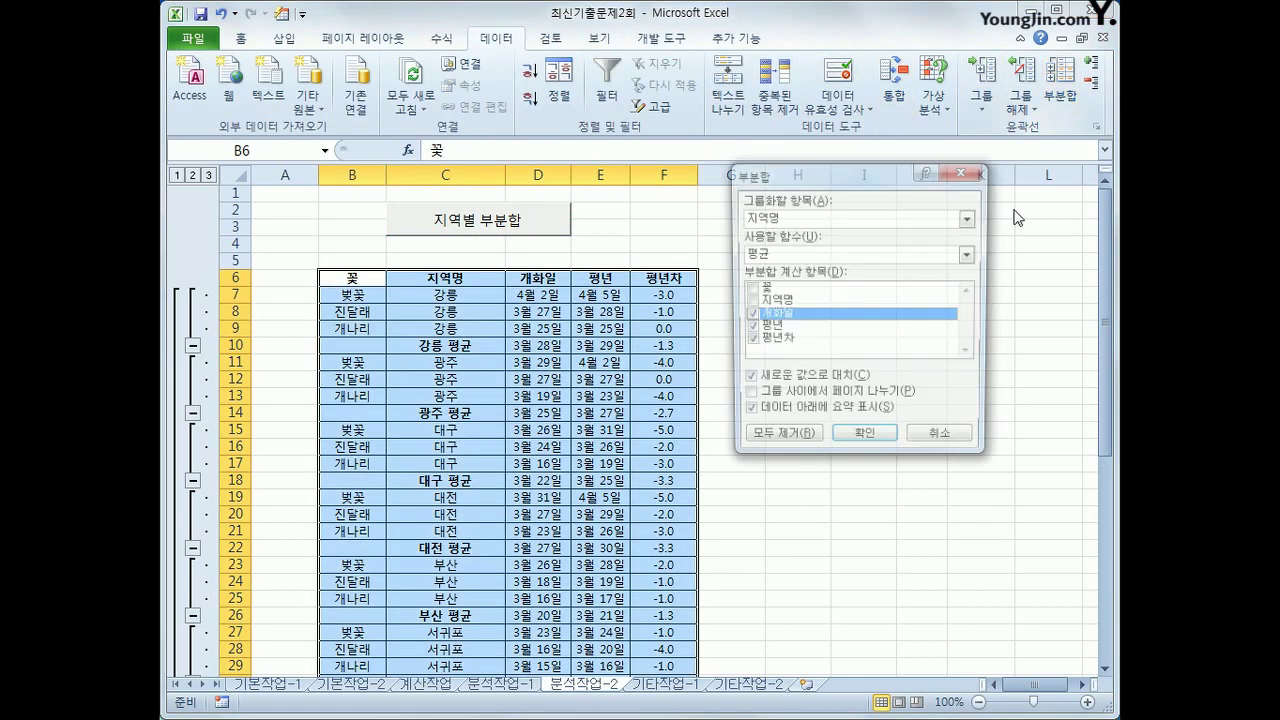
{"action": "left_click", "coordinate": [767, 440]}
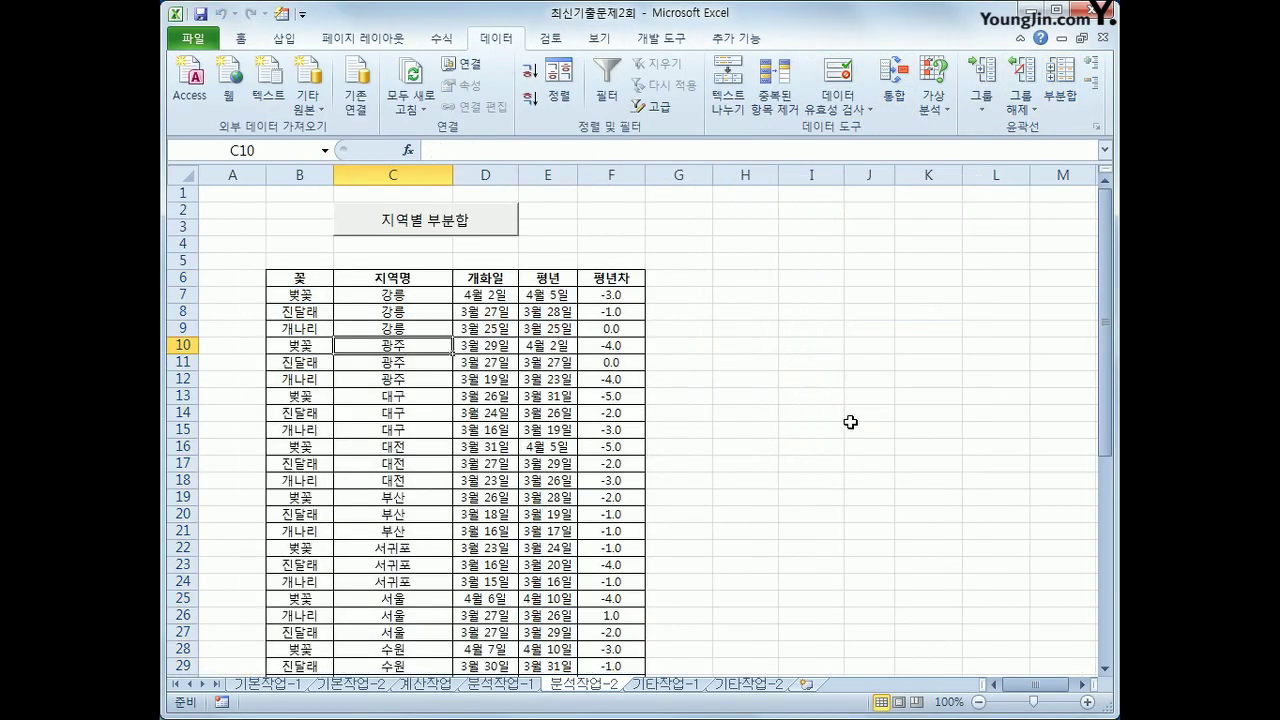
Step: Run the macro with the 지역별 부분합 button to restore the subtotals, and open the 기타작업-1 sheet
{"action": "left_click", "coordinate": [843, 420]}
{"action": "left_click", "coordinate": [391, 232]}
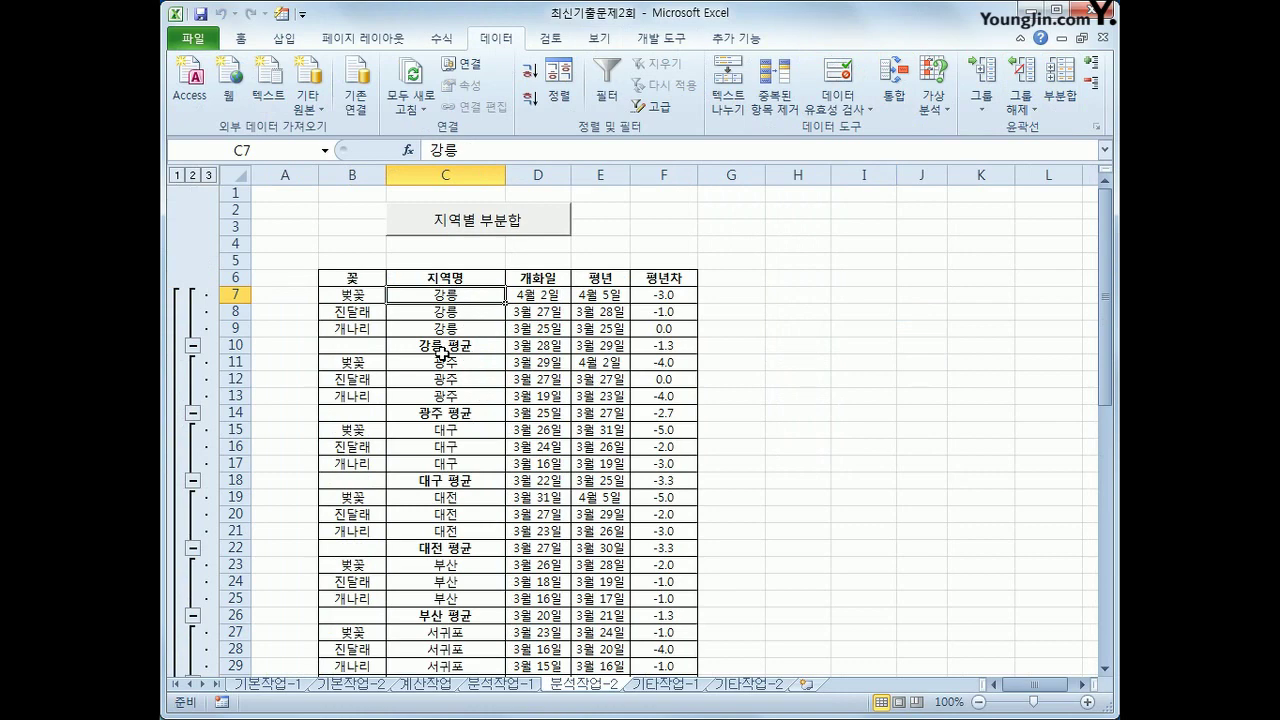
{"action": "left_click", "coordinate": [685, 685]}
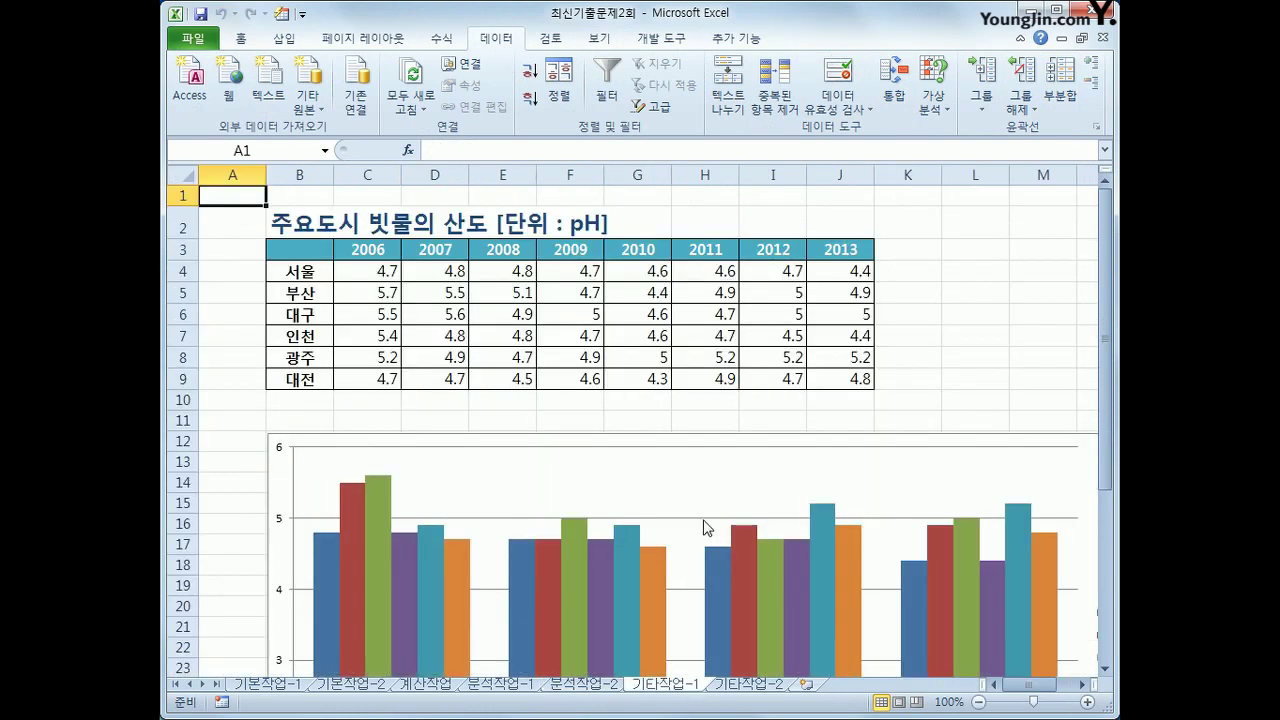
Step: Remove the 인천 and 광주 series from the source data of the rainwater acidity column chart
{"action": "scroll", "coordinate": [704, 521], "scroll_direction": "down", "scroll_amount": 2}
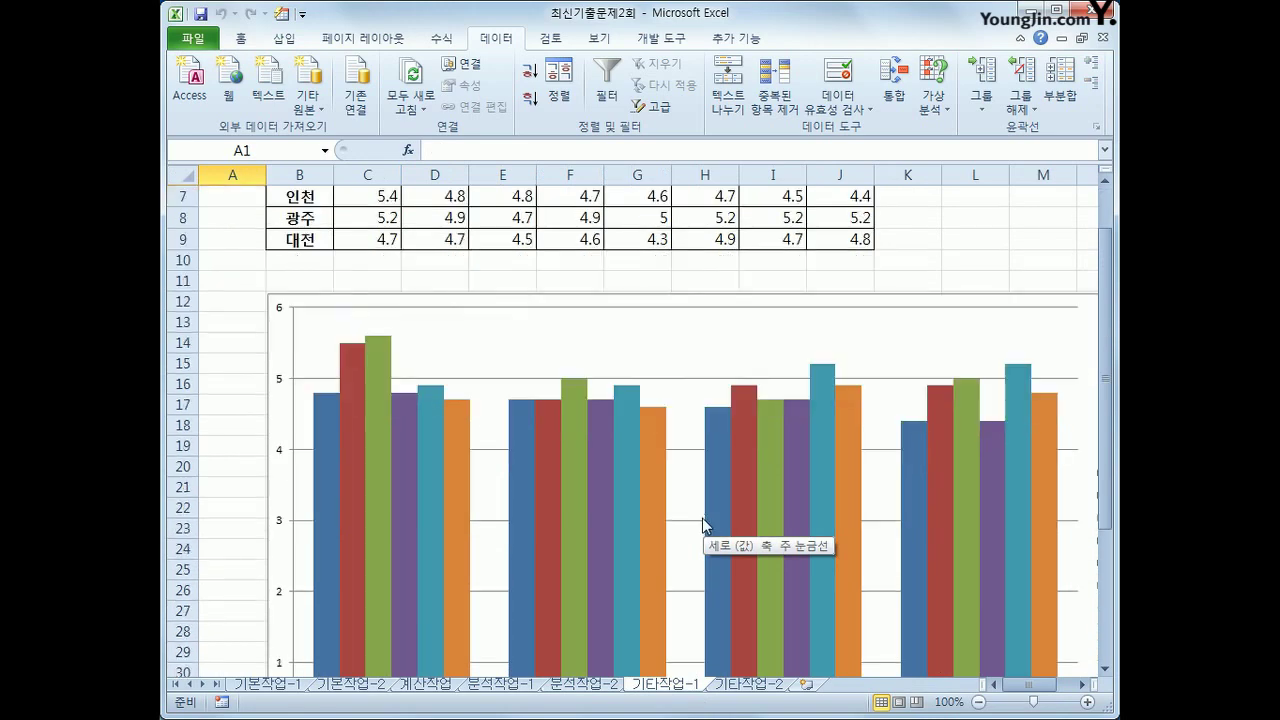
{"action": "scroll", "coordinate": [680, 532], "scroll_direction": "down", "scroll_amount": 2}
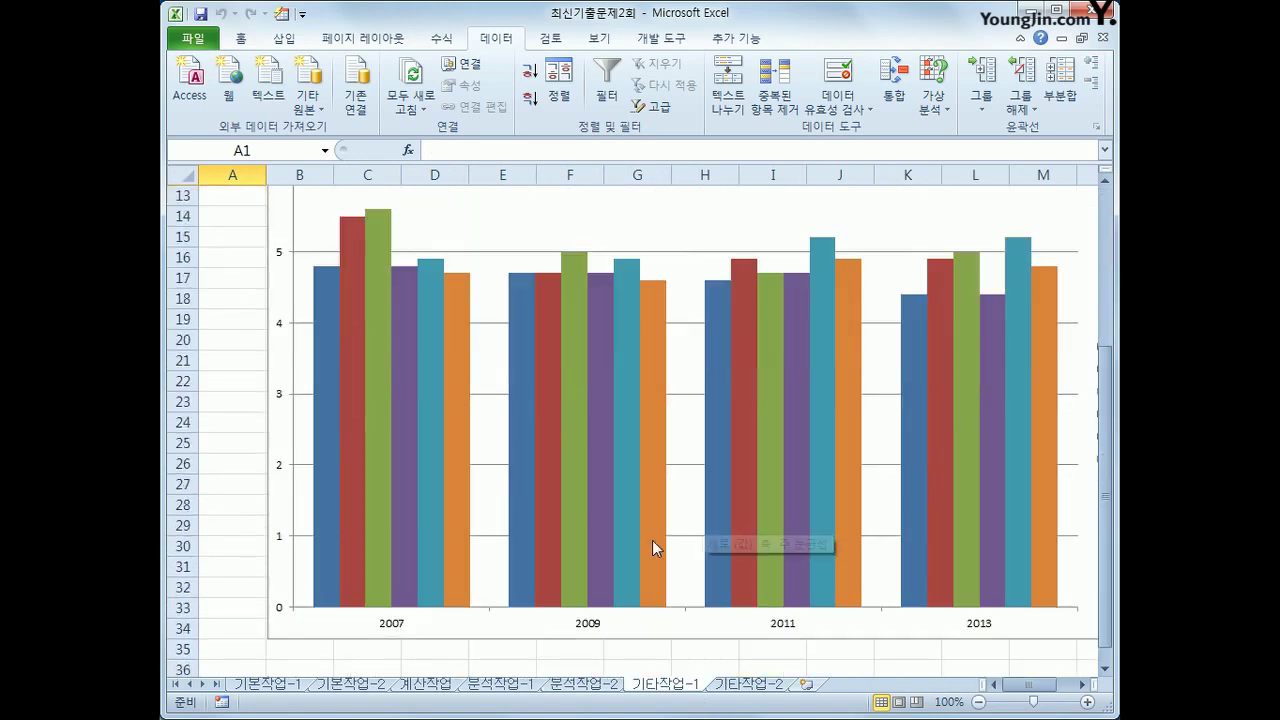
{"action": "scroll", "coordinate": [566, 558], "scroll_direction": "up", "scroll_amount": 3}
{"action": "scroll", "coordinate": [566, 558], "scroll_direction": "down", "scroll_amount": 3}
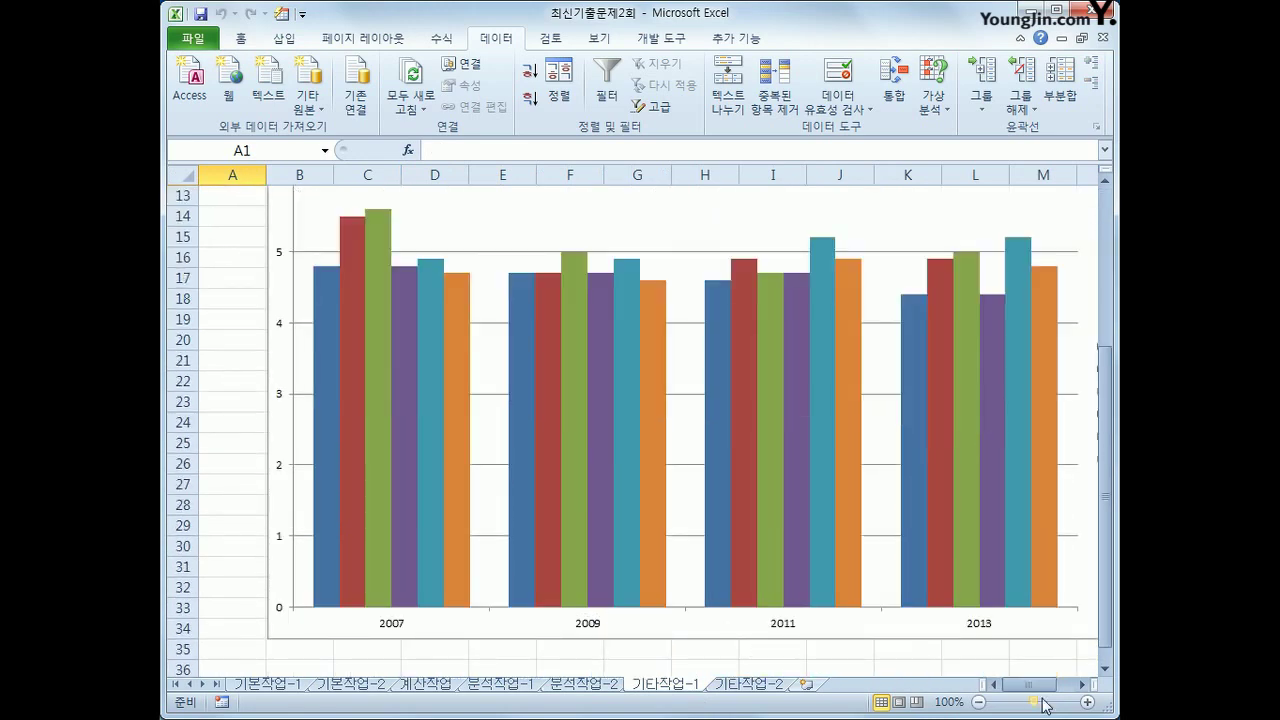
{"action": "left_click_drag", "start_coordinate": [1025, 684], "coordinate": [1035, 684]}
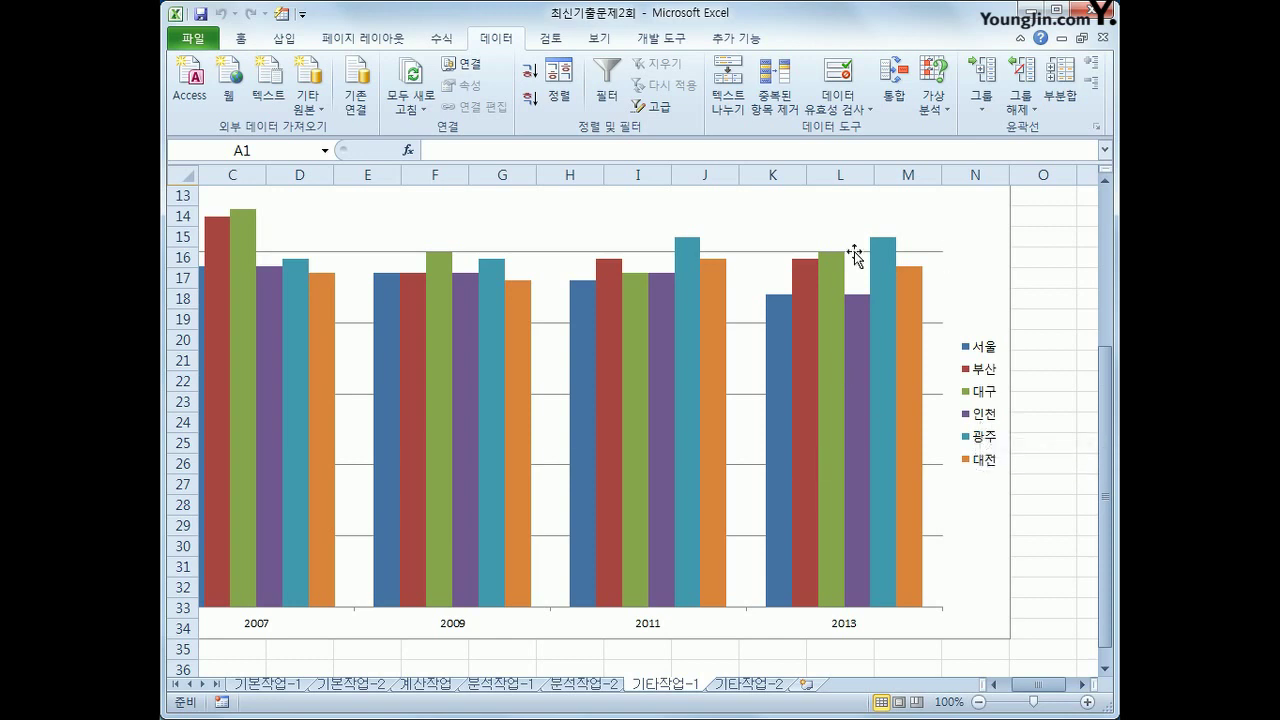
{"action": "right_click", "coordinate": [769, 219]}
{"action": "left_click", "coordinate": [837, 295]}
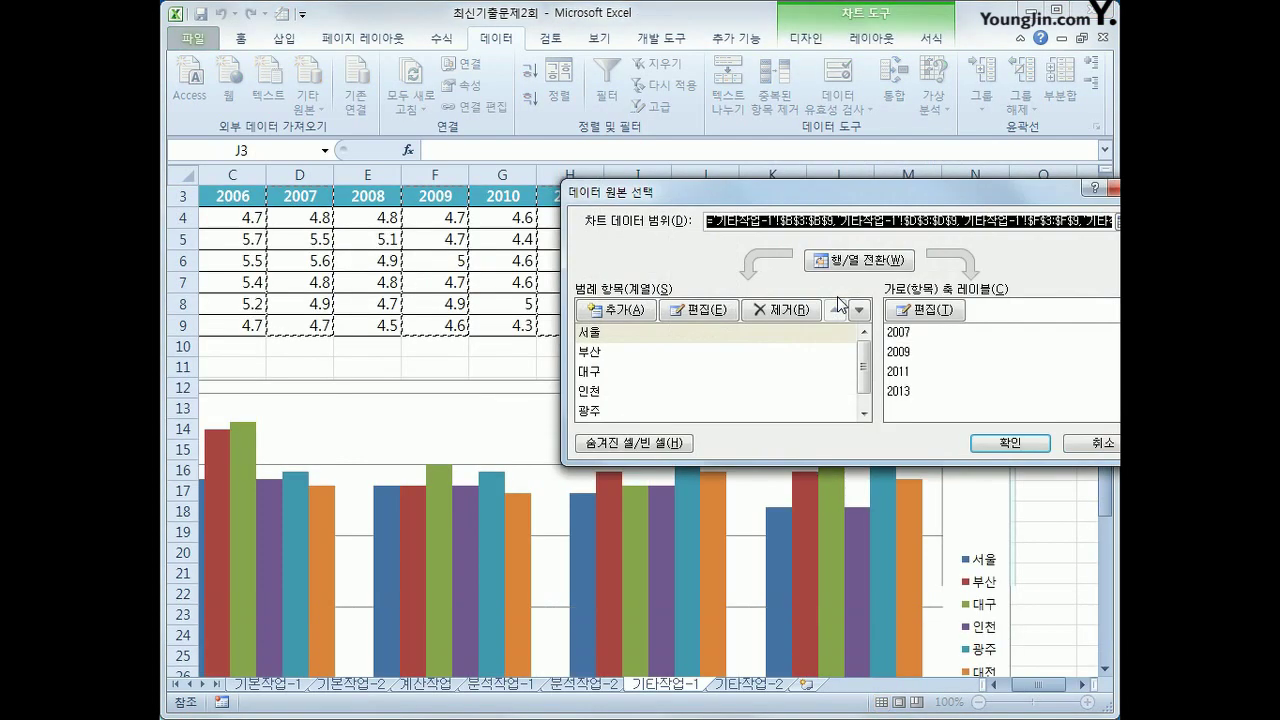
{"action": "left_click_drag", "start_coordinate": [793, 207], "coordinate": [569, 217]}
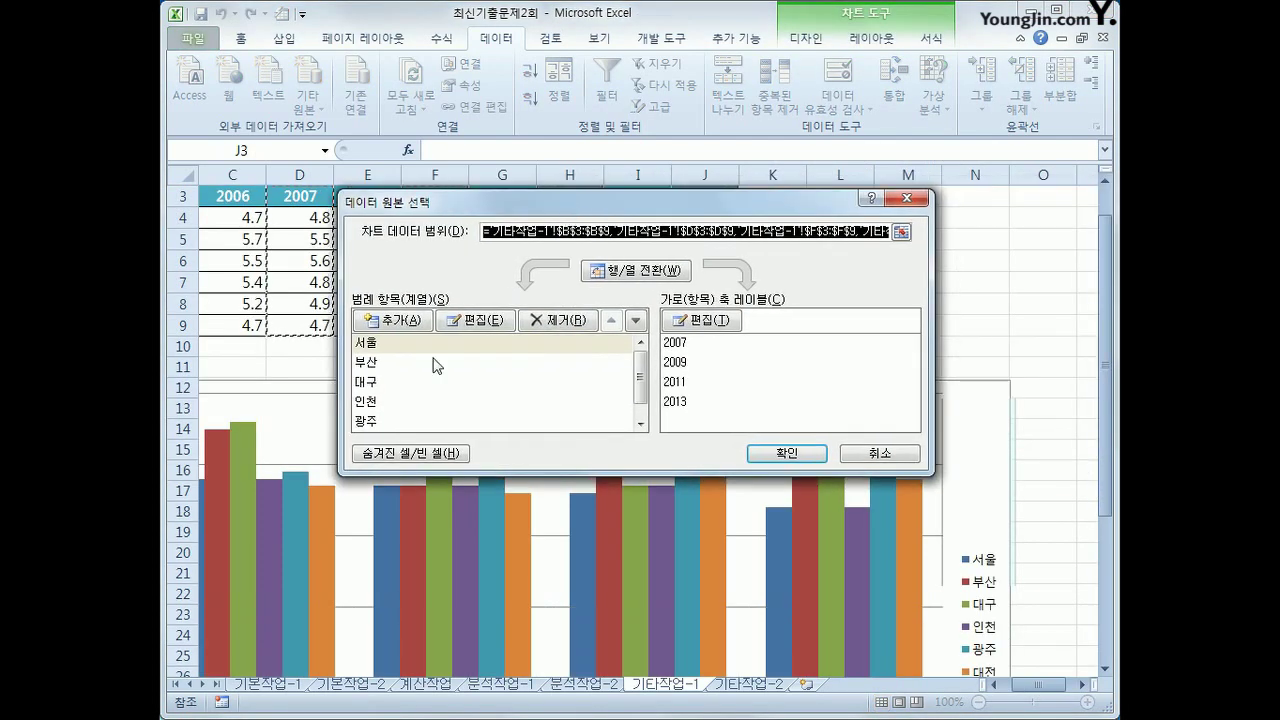
{"action": "left_click", "coordinate": [430, 365]}
{"action": "left_click", "coordinate": [417, 383]}
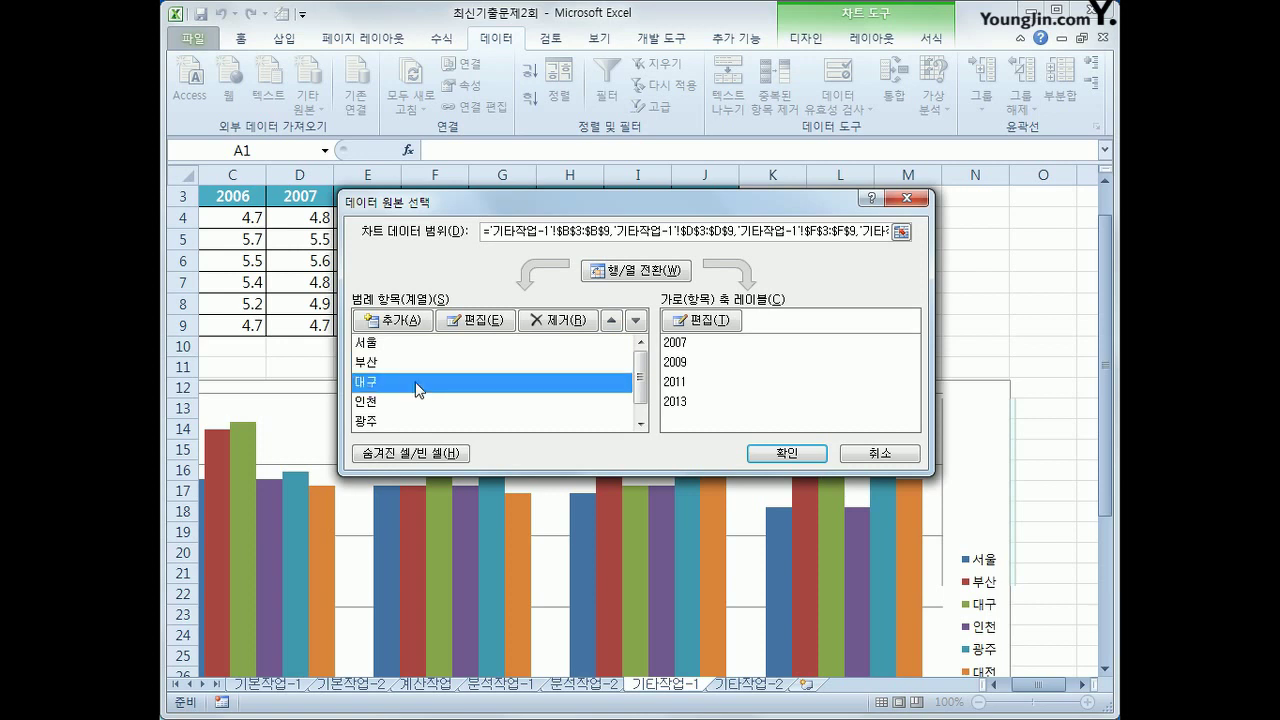
{"action": "left_click", "coordinate": [410, 403]}
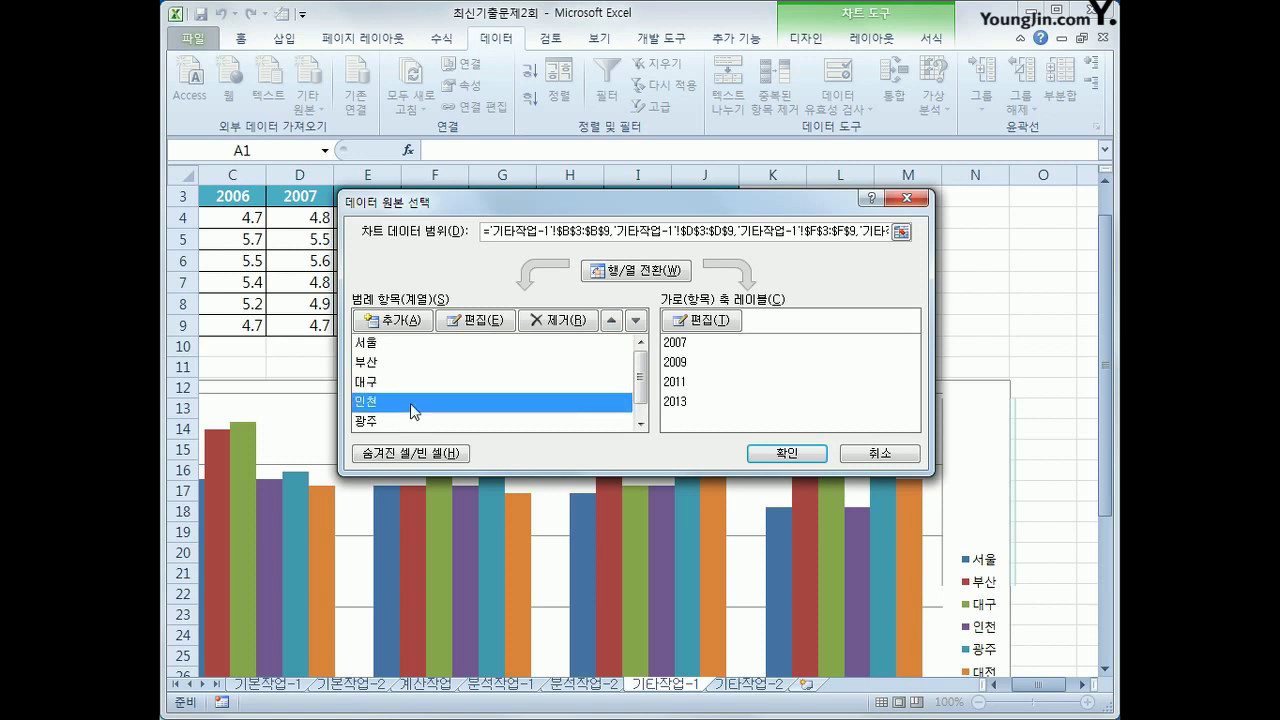
{"action": "left_click", "coordinate": [556, 322]}
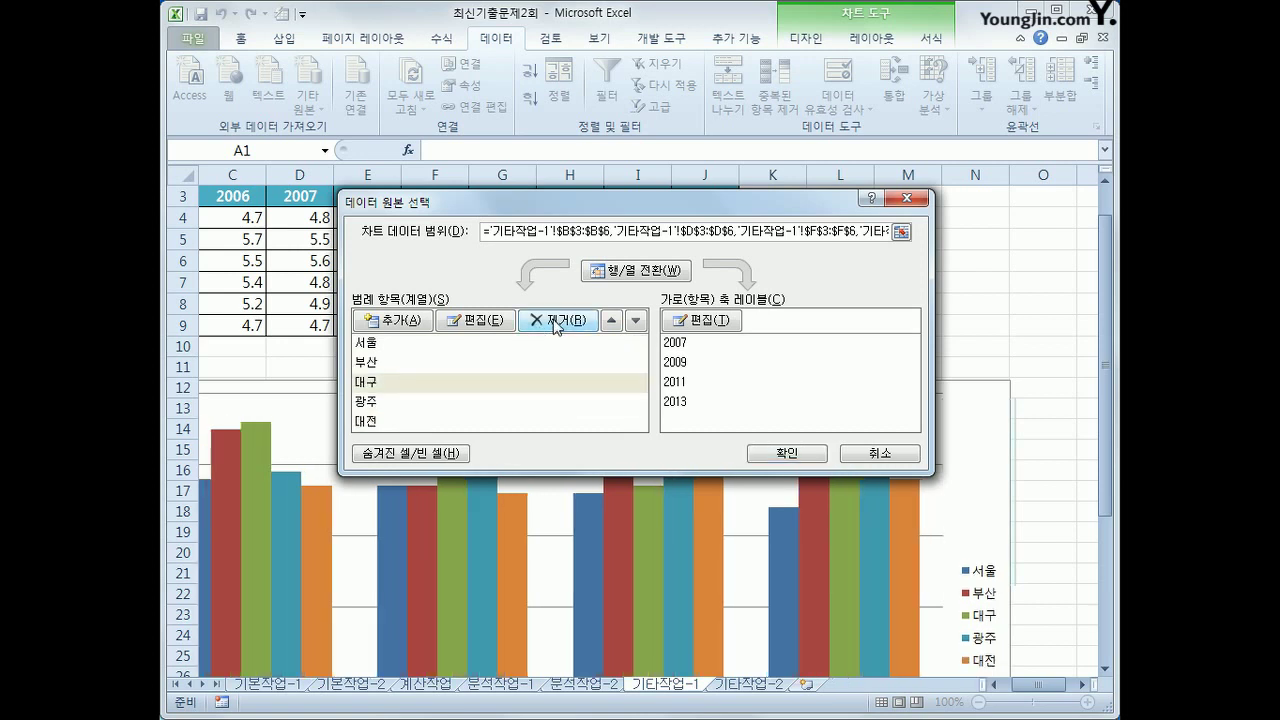
{"action": "left_click", "coordinate": [418, 408]}
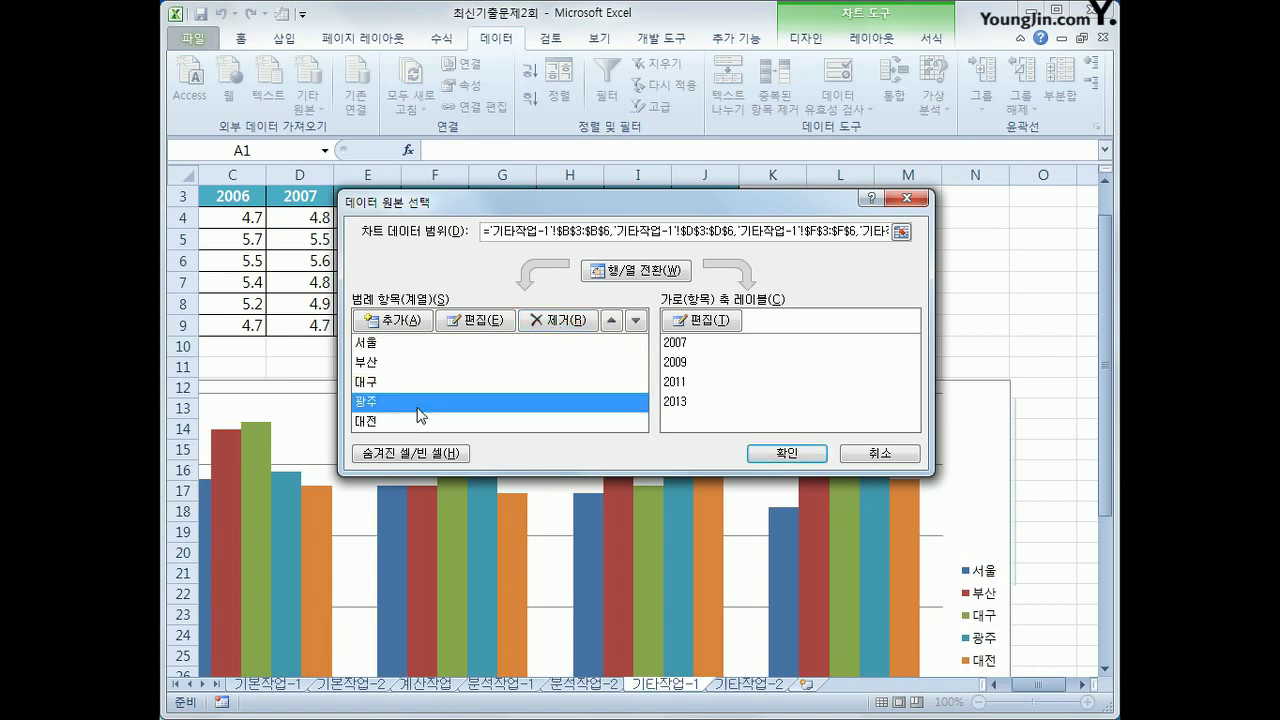
{"action": "left_click", "coordinate": [574, 330]}
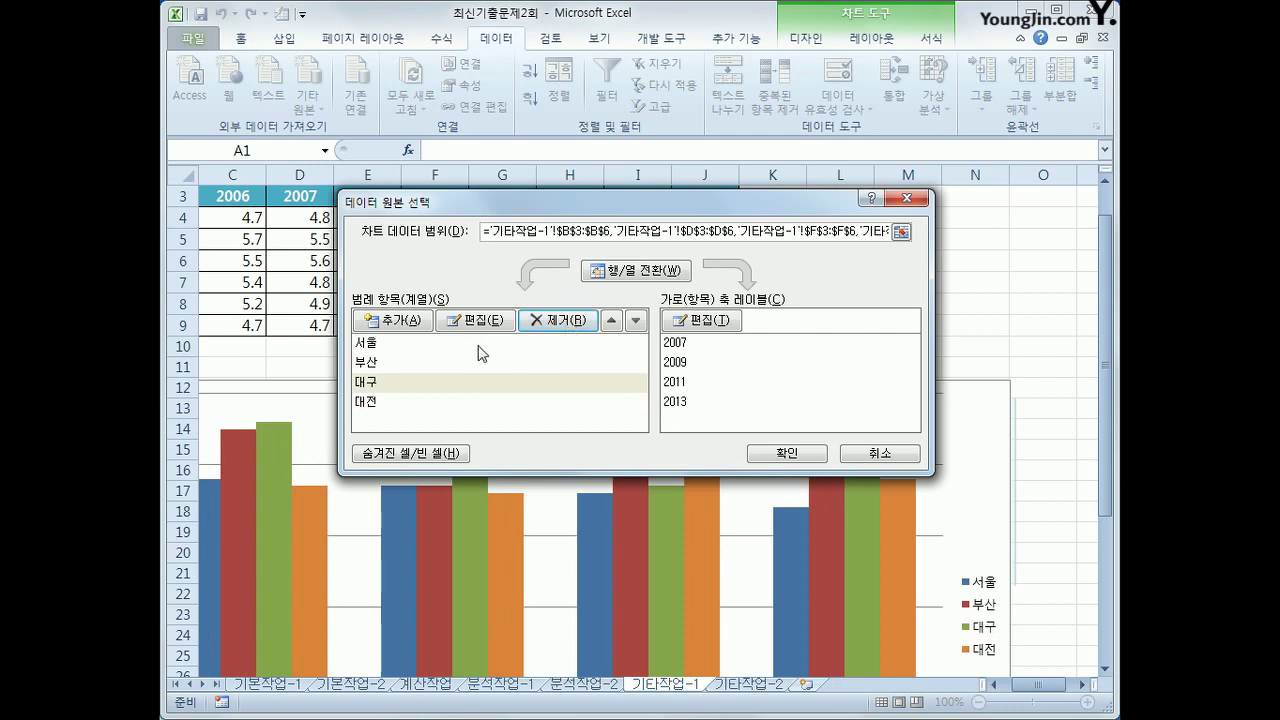
Step: Reorder the chart's data series to 서울, 대전, 대구, 부산 and apply the source data changes
{"action": "left_click", "coordinate": [413, 404]}
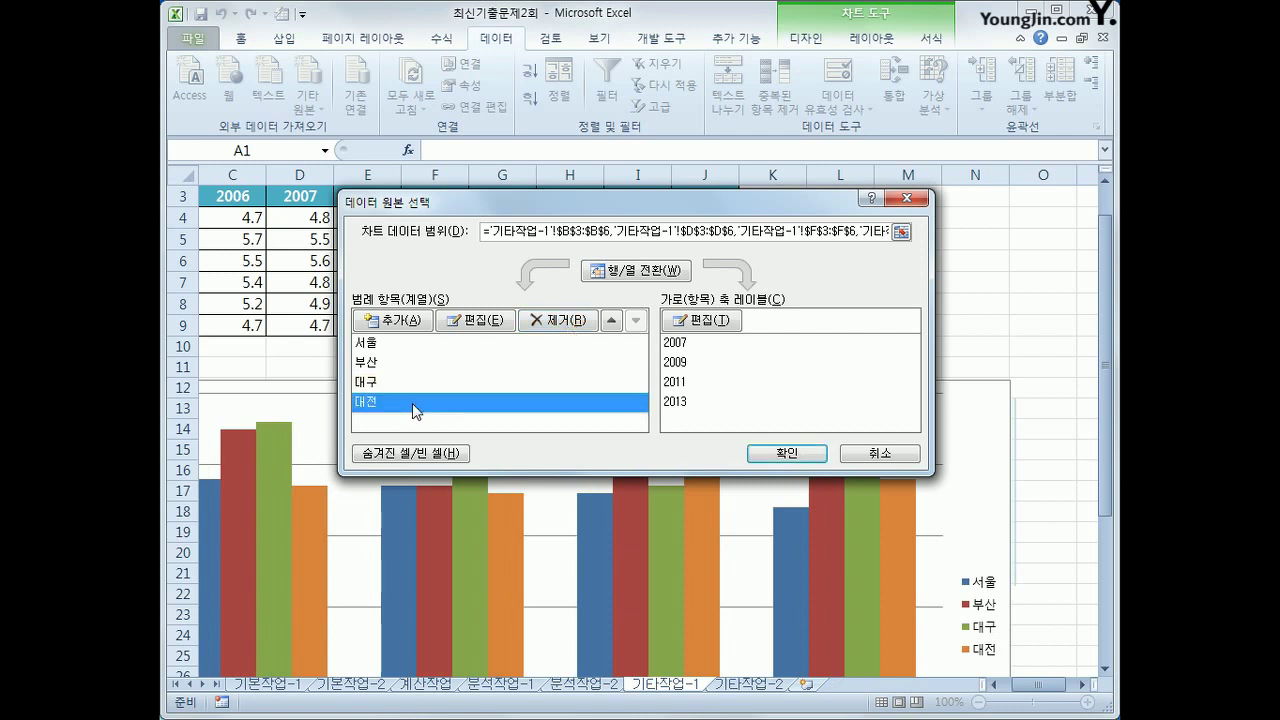
{"action": "left_click", "coordinate": [610, 321]}
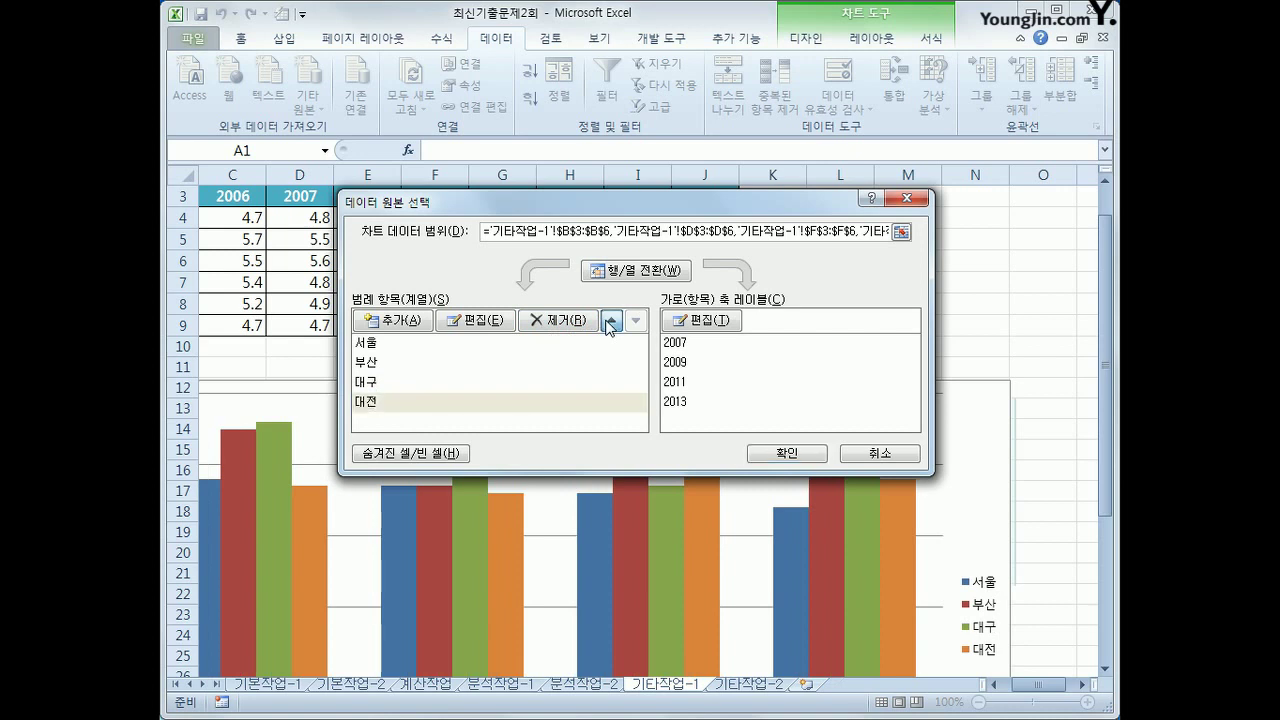
{"action": "left_click", "coordinate": [610, 321]}
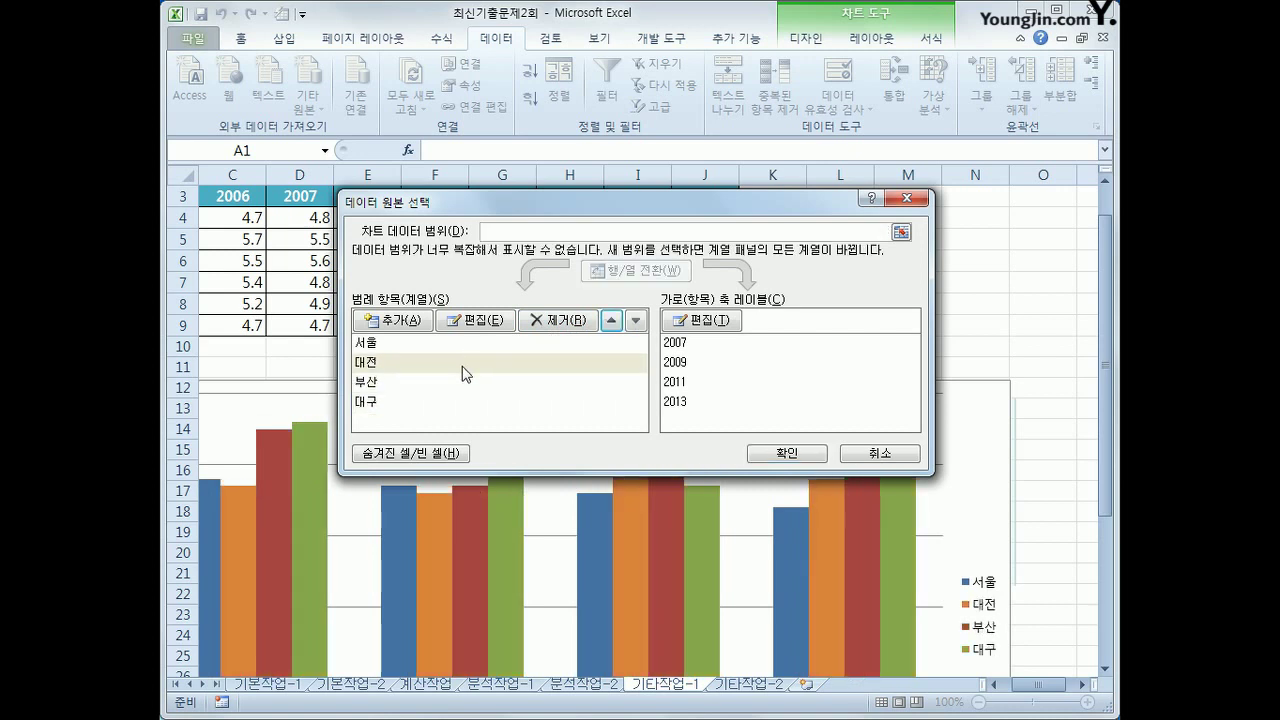
{"action": "left_click", "coordinate": [437, 402]}
{"action": "left_click", "coordinate": [610, 321]}
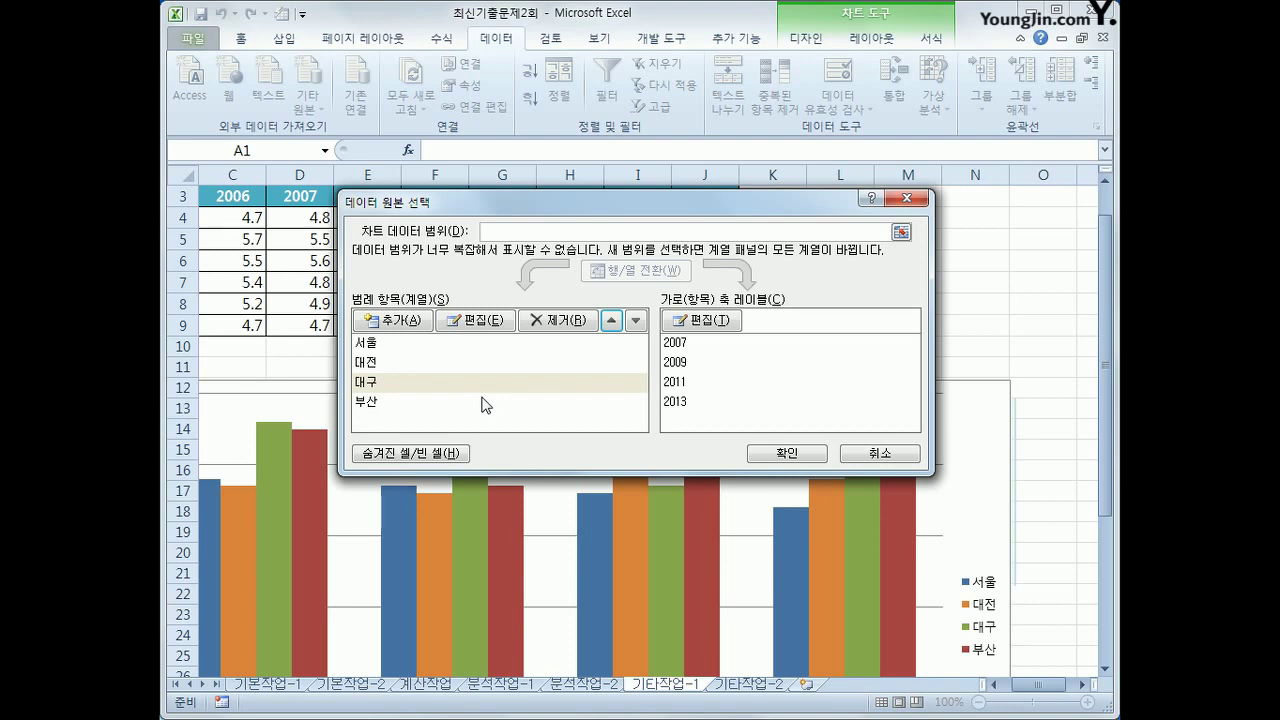
{"action": "left_click", "coordinate": [766, 456]}
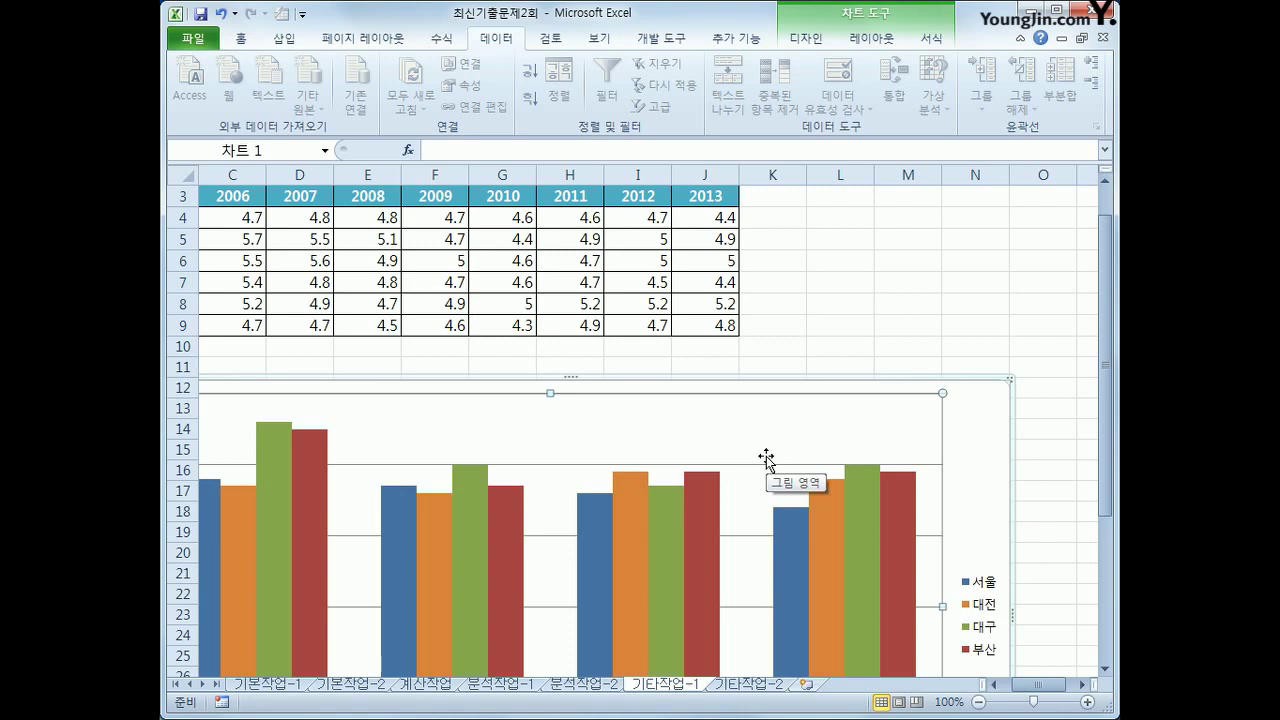
Step: Change the type of the whole chart to a line chart with markers
{"action": "scroll", "coordinate": [766, 456], "scroll_direction": "down", "scroll_amount": 2}
{"action": "left_click", "coordinate": [977, 298]}
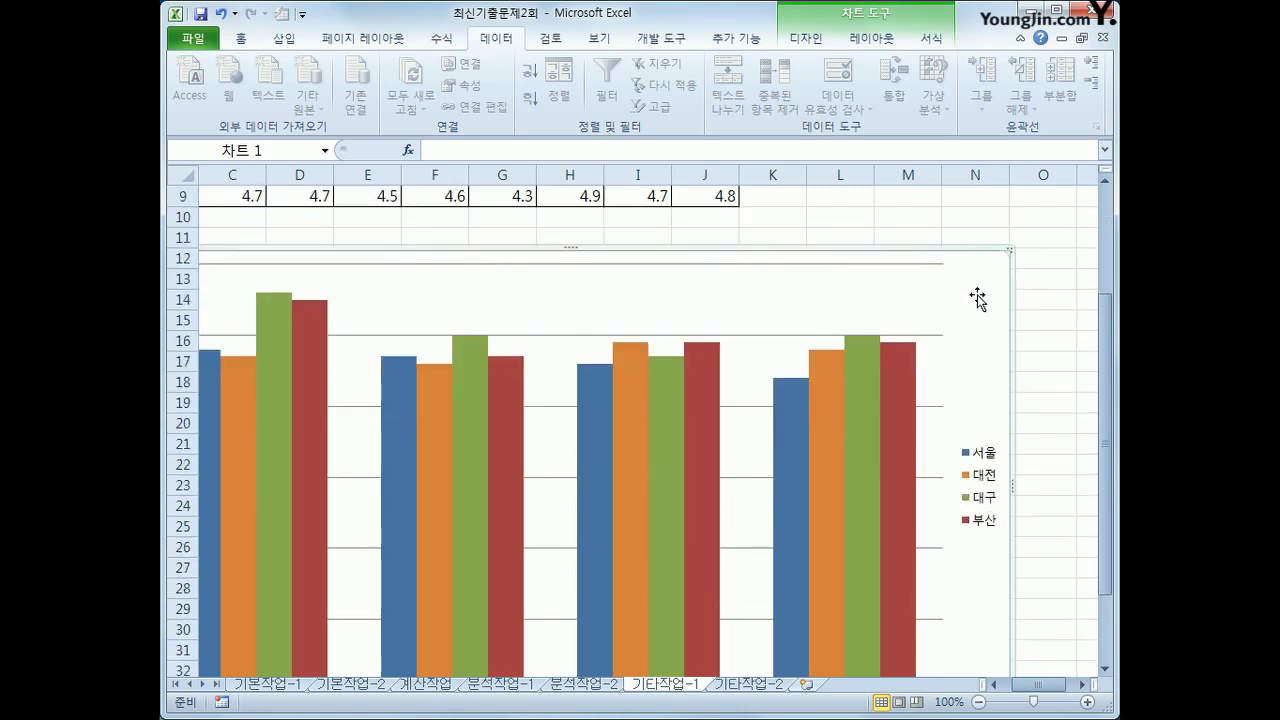
{"action": "left_click", "coordinate": [806, 40]}
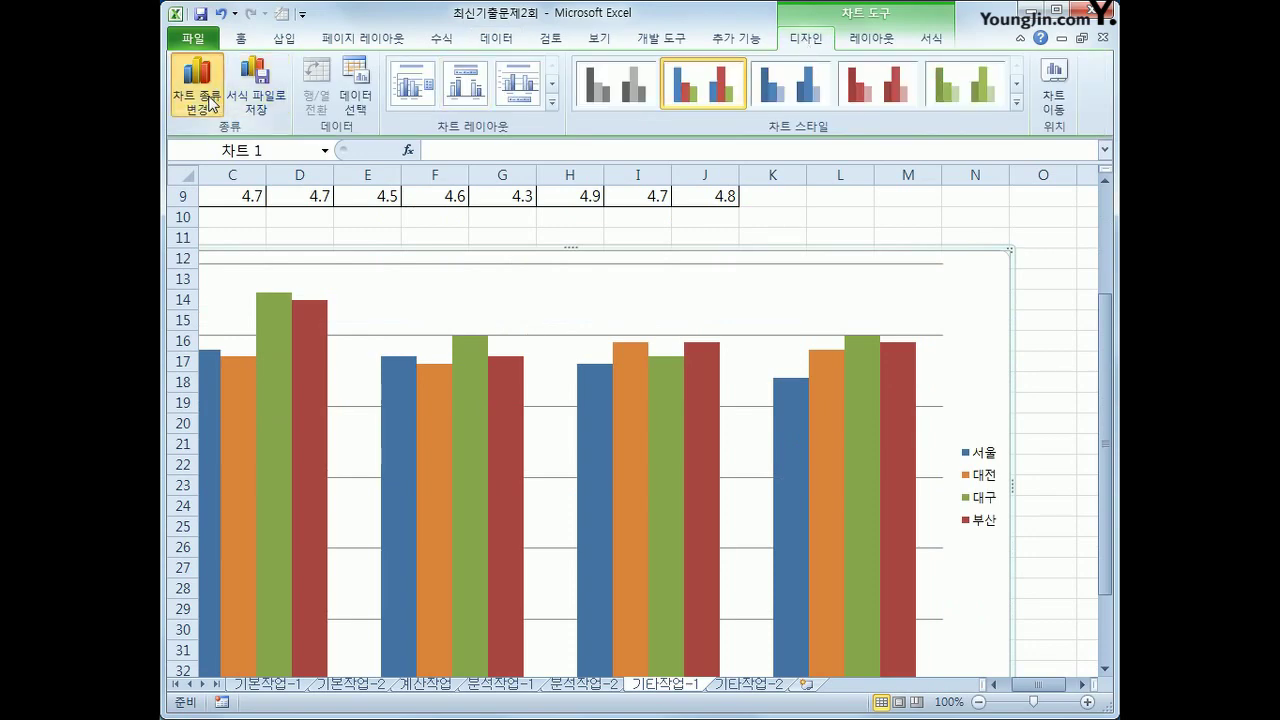
{"action": "left_click", "coordinate": [211, 103]}
{"action": "left_click", "coordinate": [615, 440]}
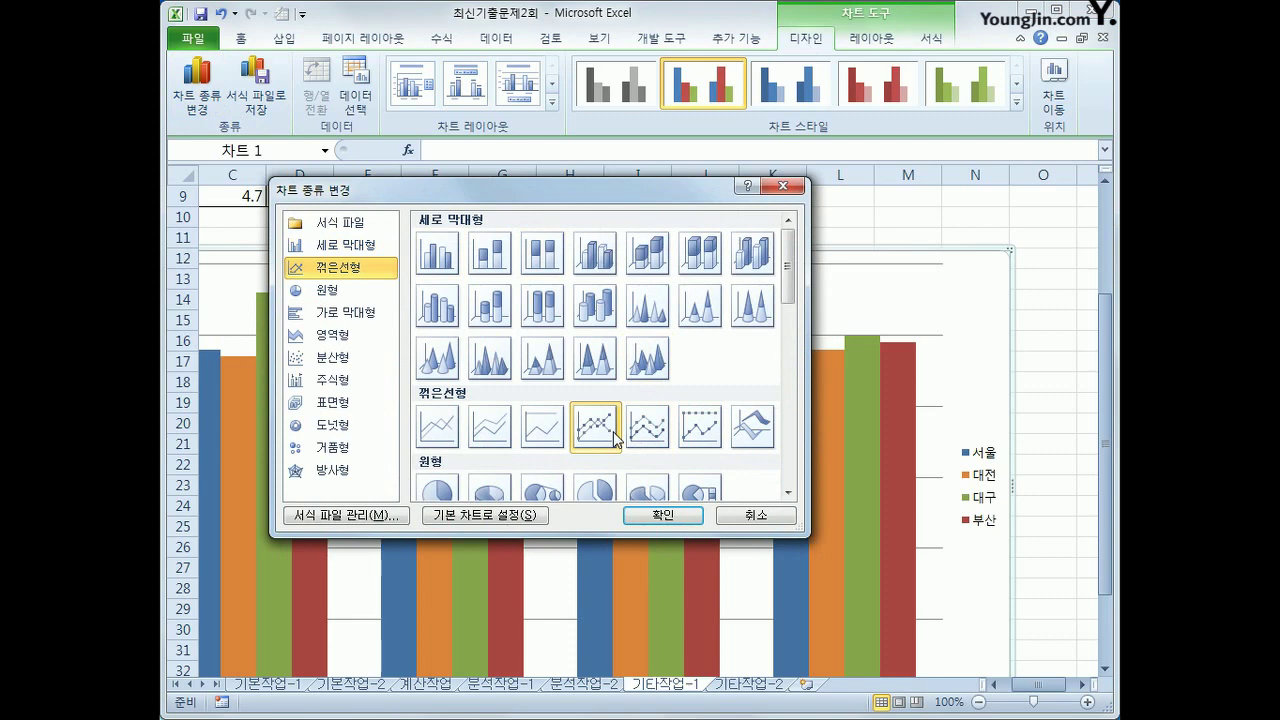
{"action": "left_click", "coordinate": [663, 516]}
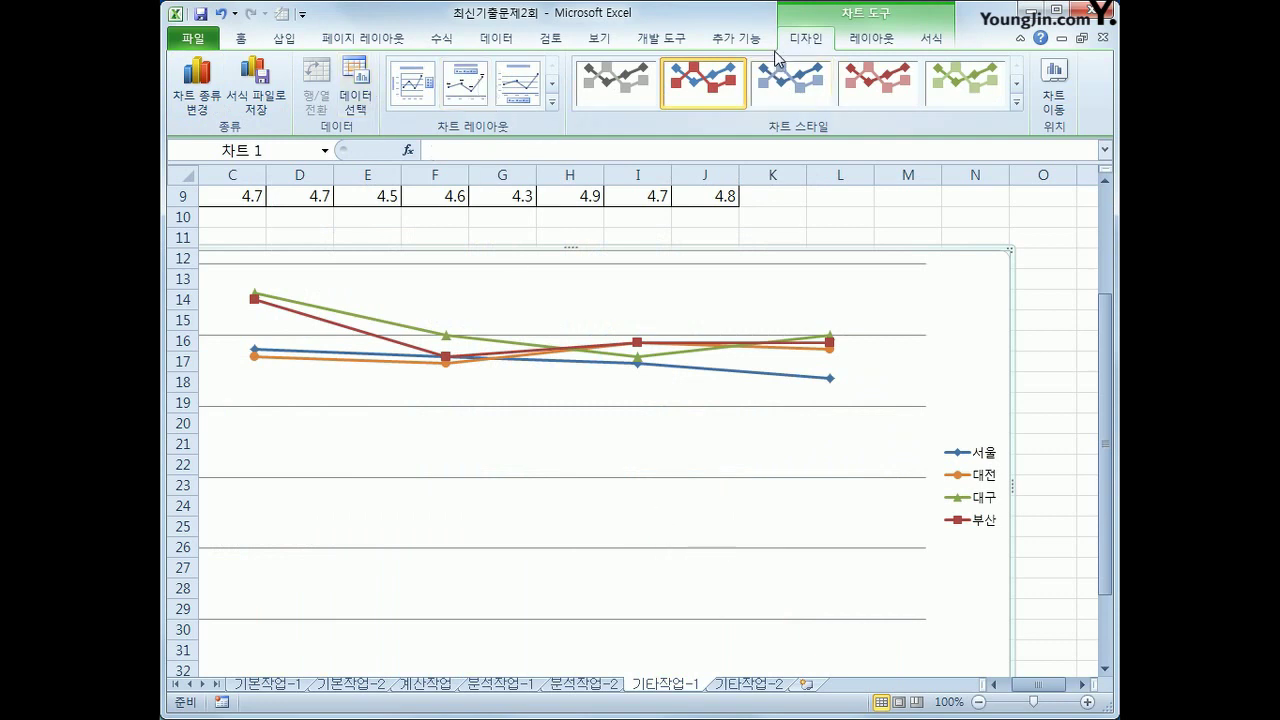
Step: Apply chart layout 레이아웃 3 to the line chart
{"action": "left_click", "coordinate": [551, 101]}
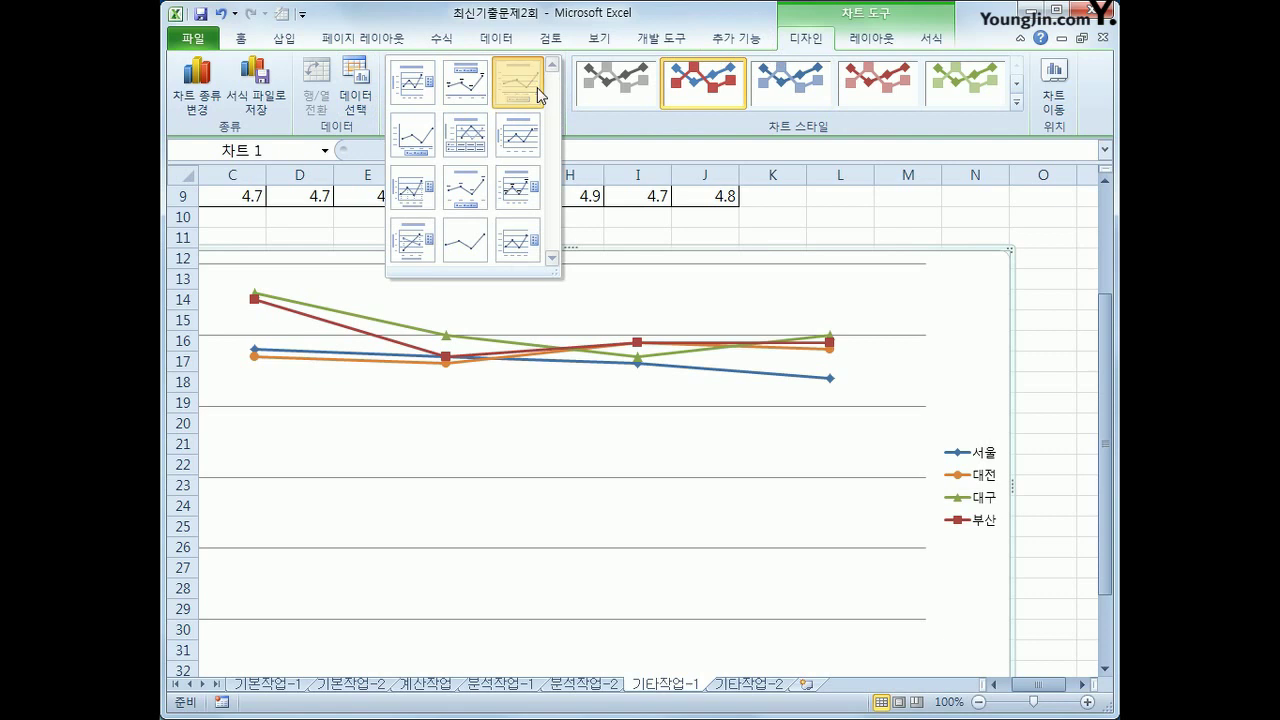
{"action": "left_click", "coordinate": [537, 87]}
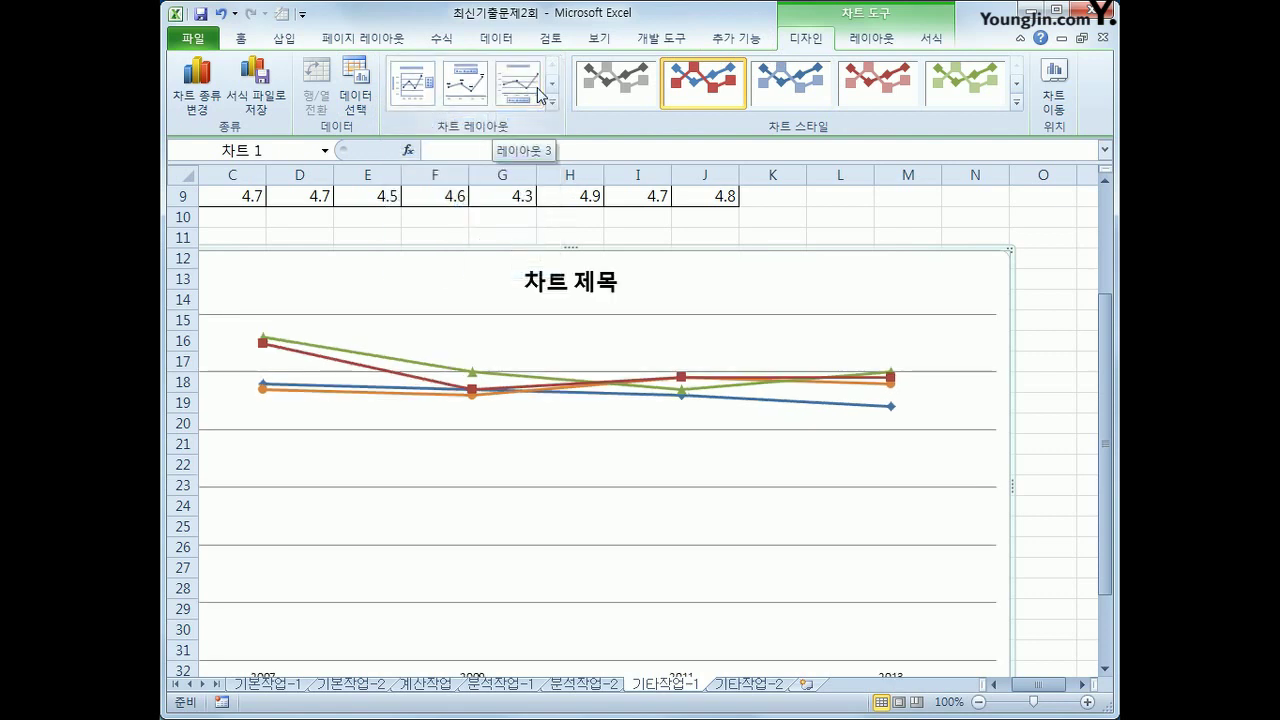
{"action": "scroll", "coordinate": [790, 608], "scroll_direction": "down", "scroll_amount": 2}
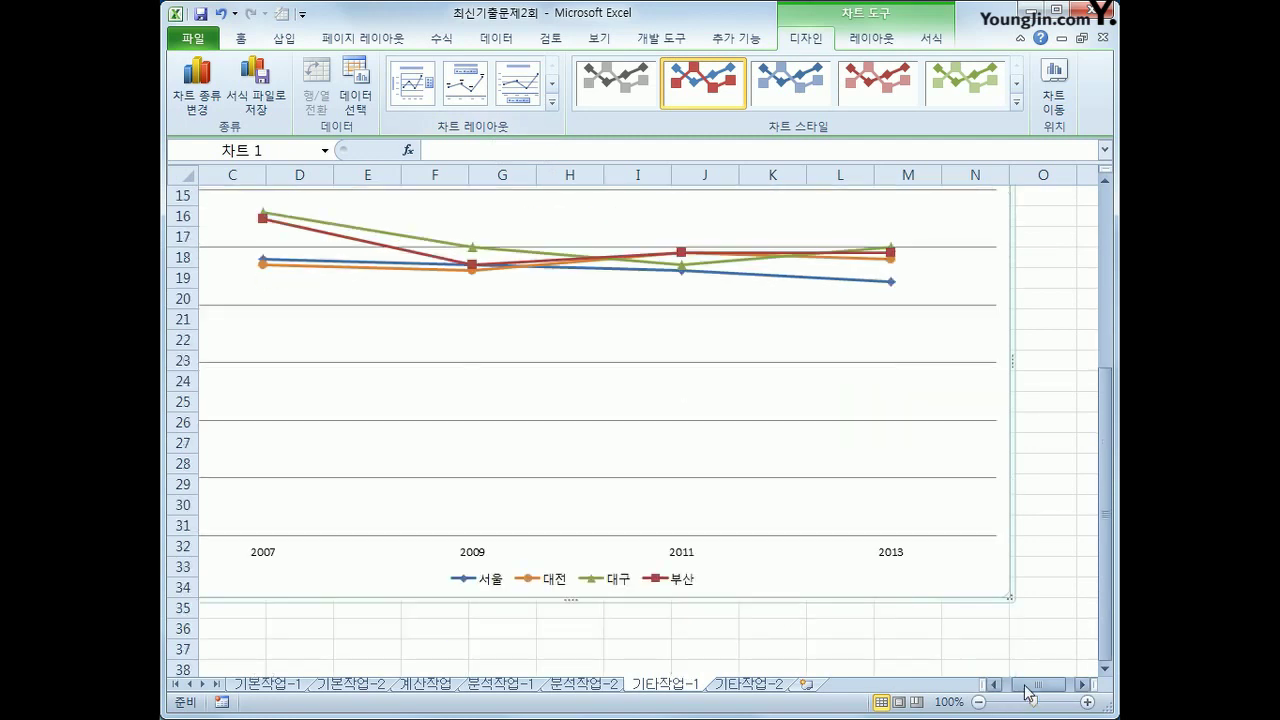
{"action": "left_click_drag", "start_coordinate": [1032, 685], "coordinate": [1022, 686]}
Step: Link the chart title to cell B2 with the formula ='기타작업-1'!$B$2
{"action": "scroll", "coordinate": [873, 616], "scroll_direction": "up", "scroll_amount": 3}
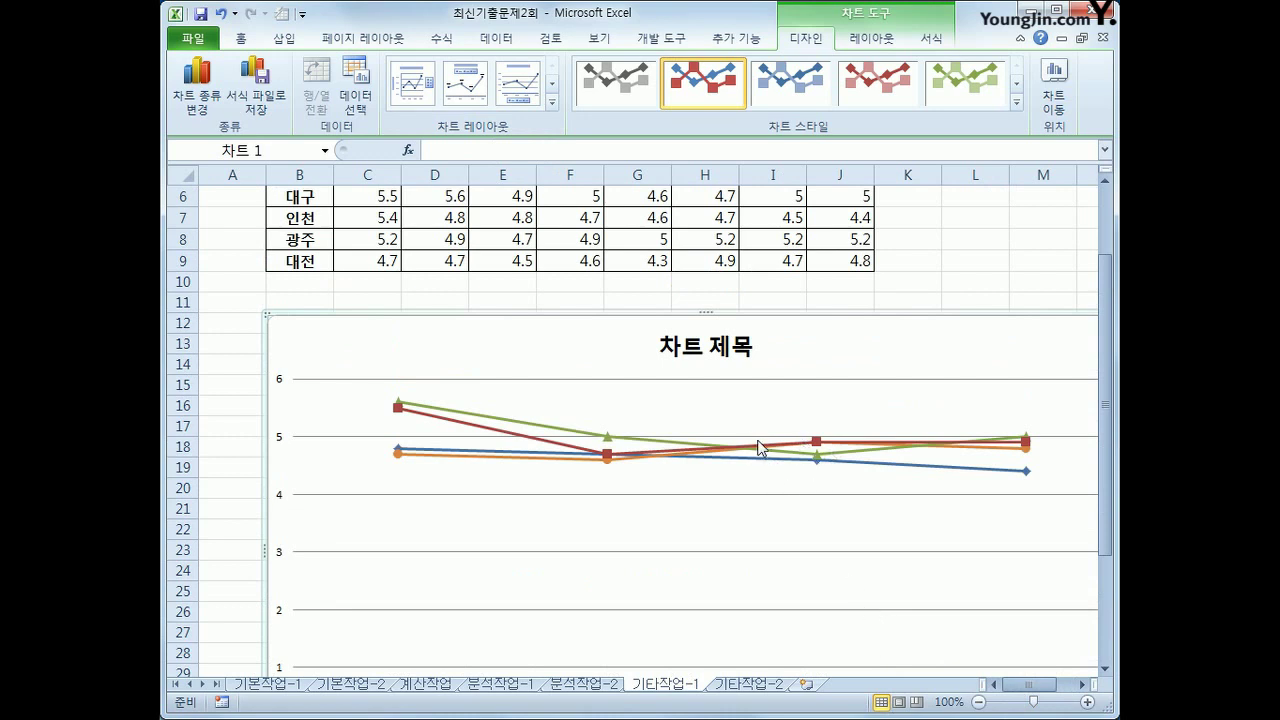
{"action": "left_click", "coordinate": [708, 360]}
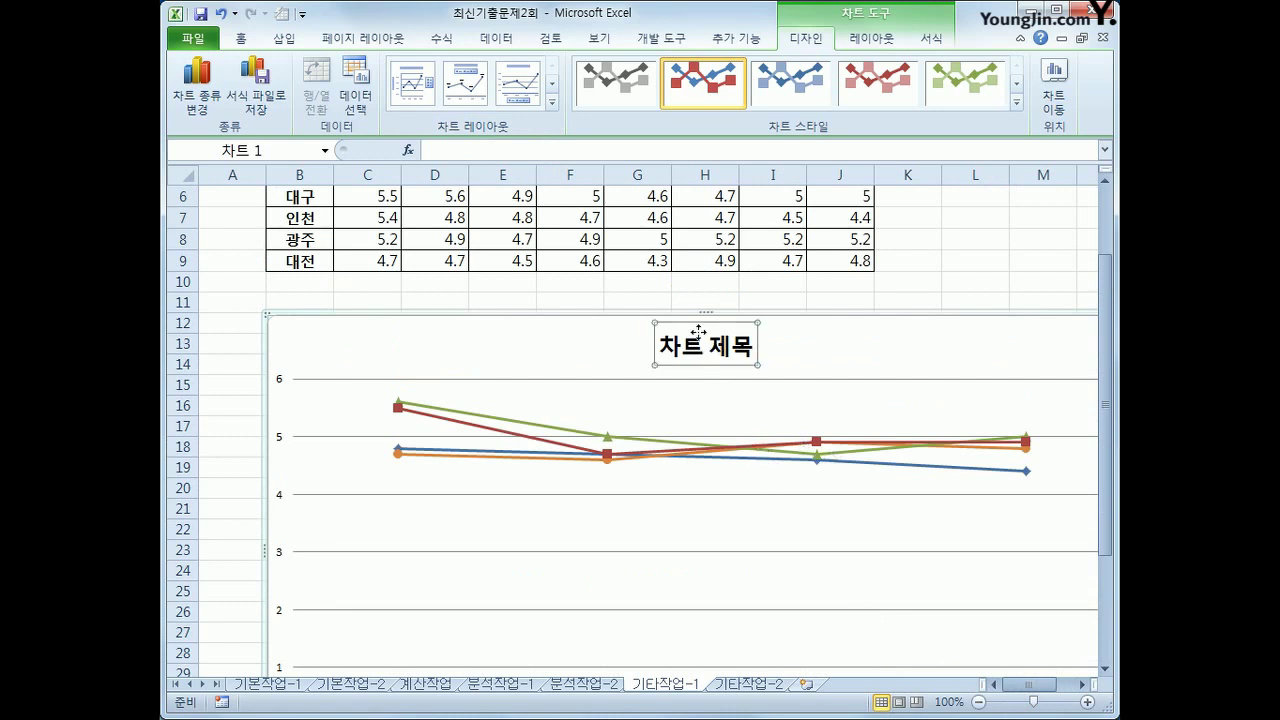
{"action": "left_click", "coordinate": [516, 155]}
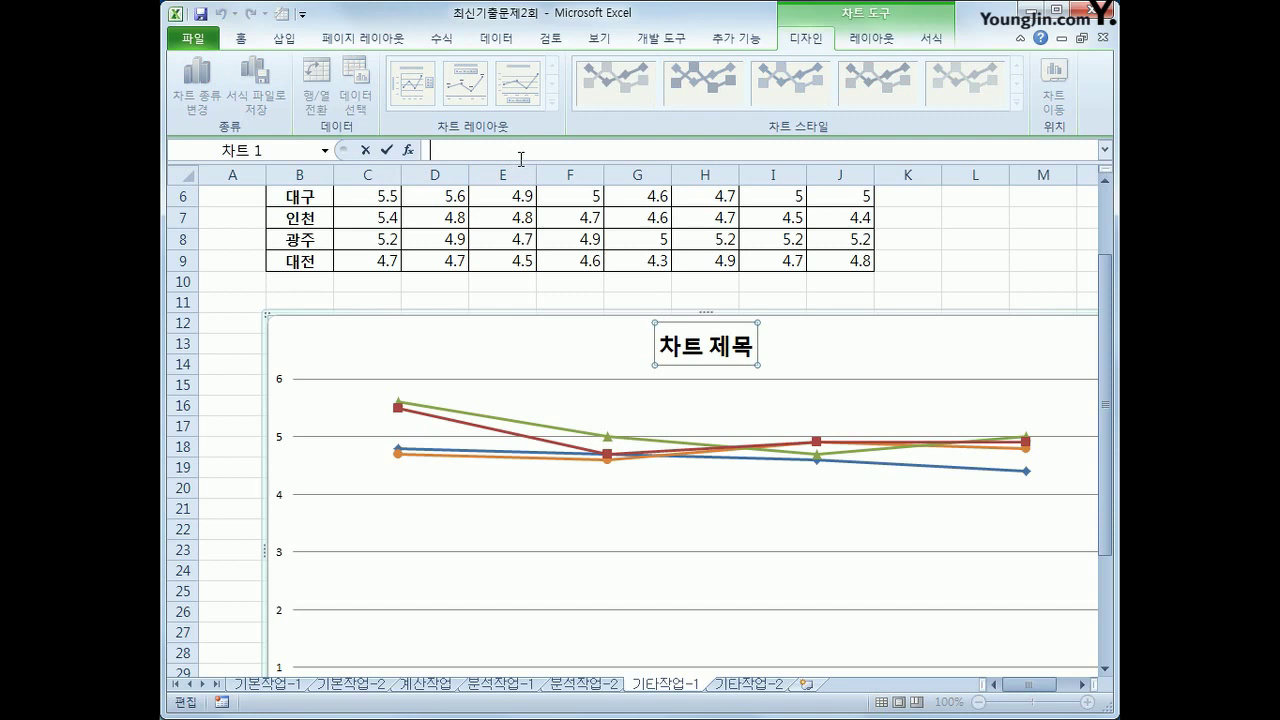
{"action": "type", "text": "="}
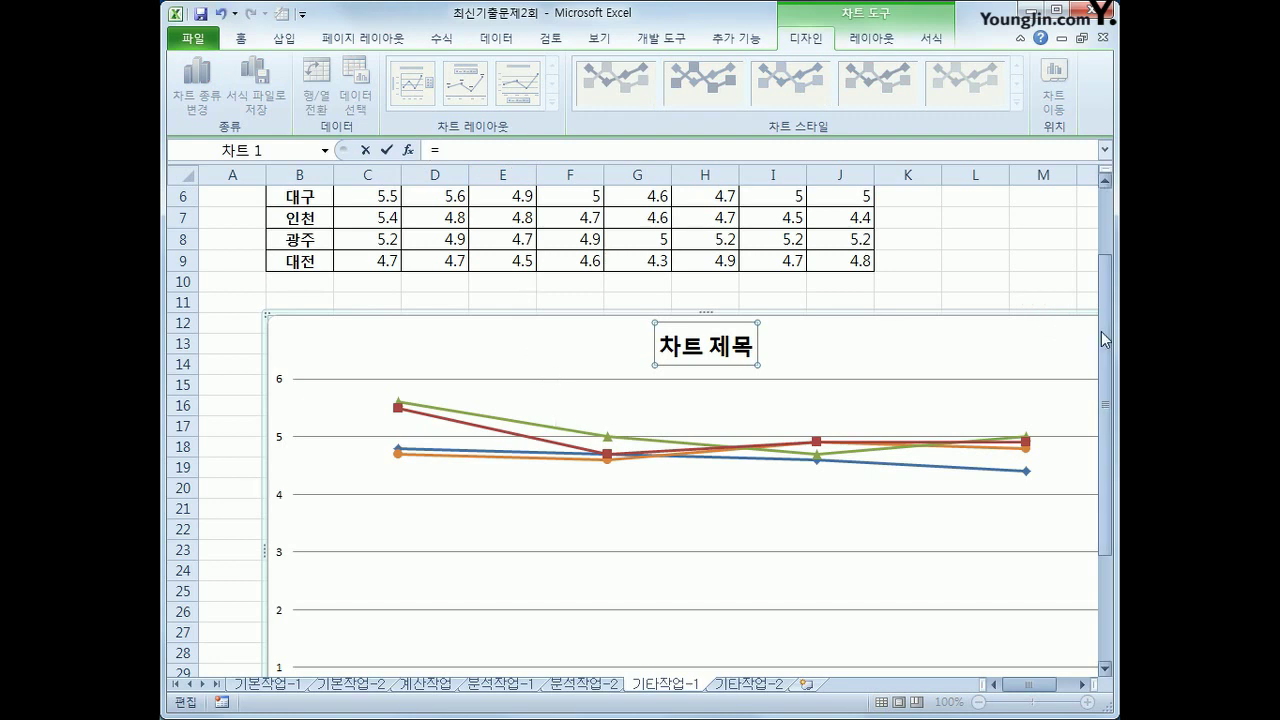
{"action": "left_click_drag", "start_coordinate": [1105, 398], "coordinate": [1105, 330]}
{"action": "left_click", "coordinate": [287, 221]}
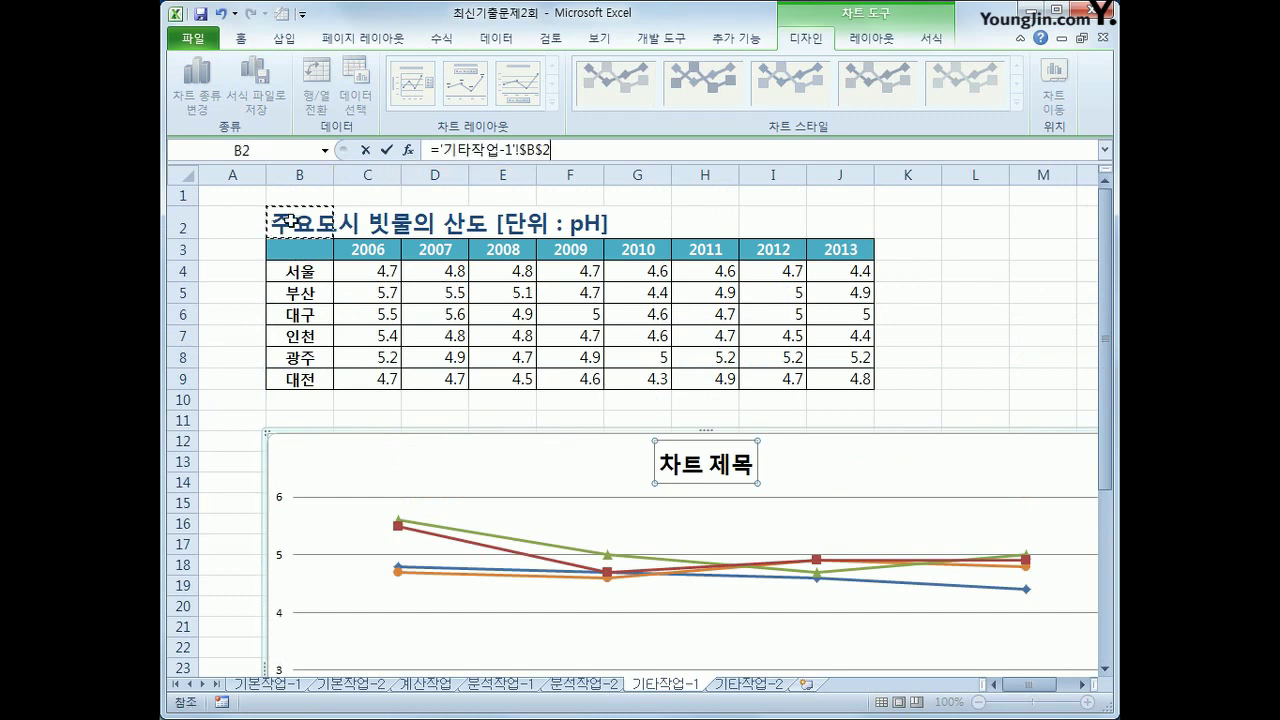
{"action": "key", "text": "Return"}
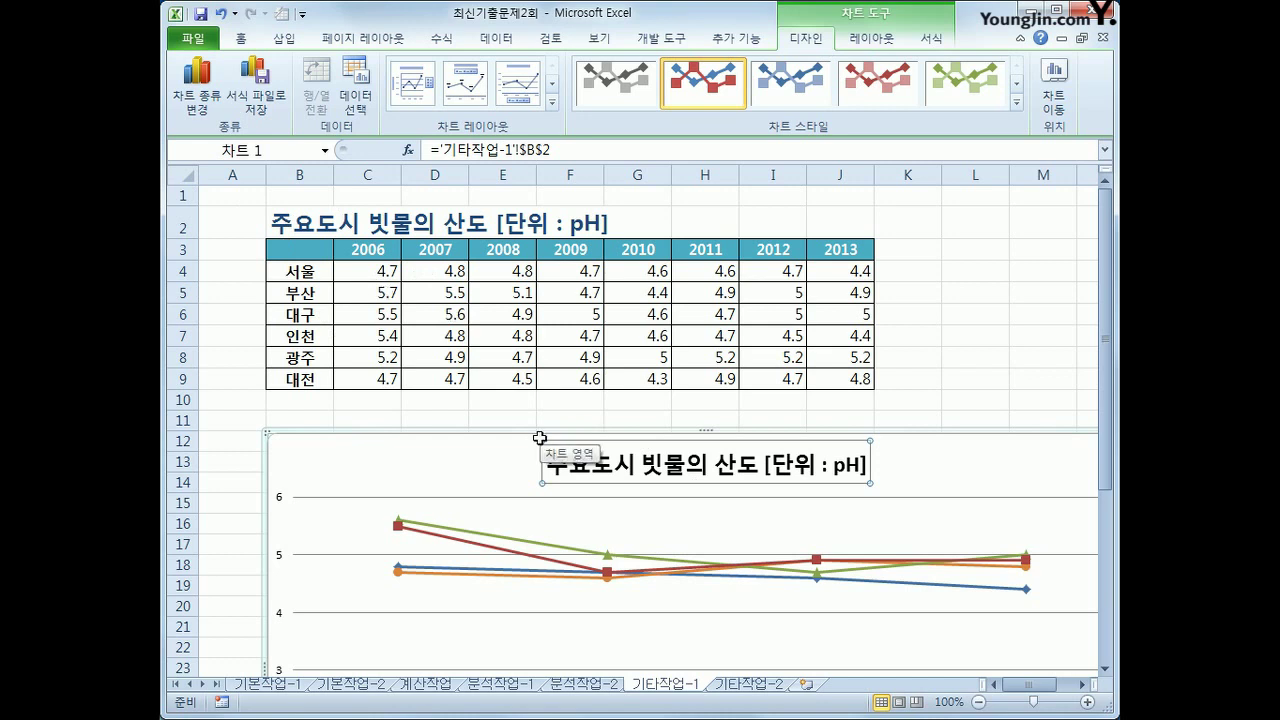
Step: Set the font size of the entire chart area to 15
{"action": "right_click", "coordinate": [542, 545]}
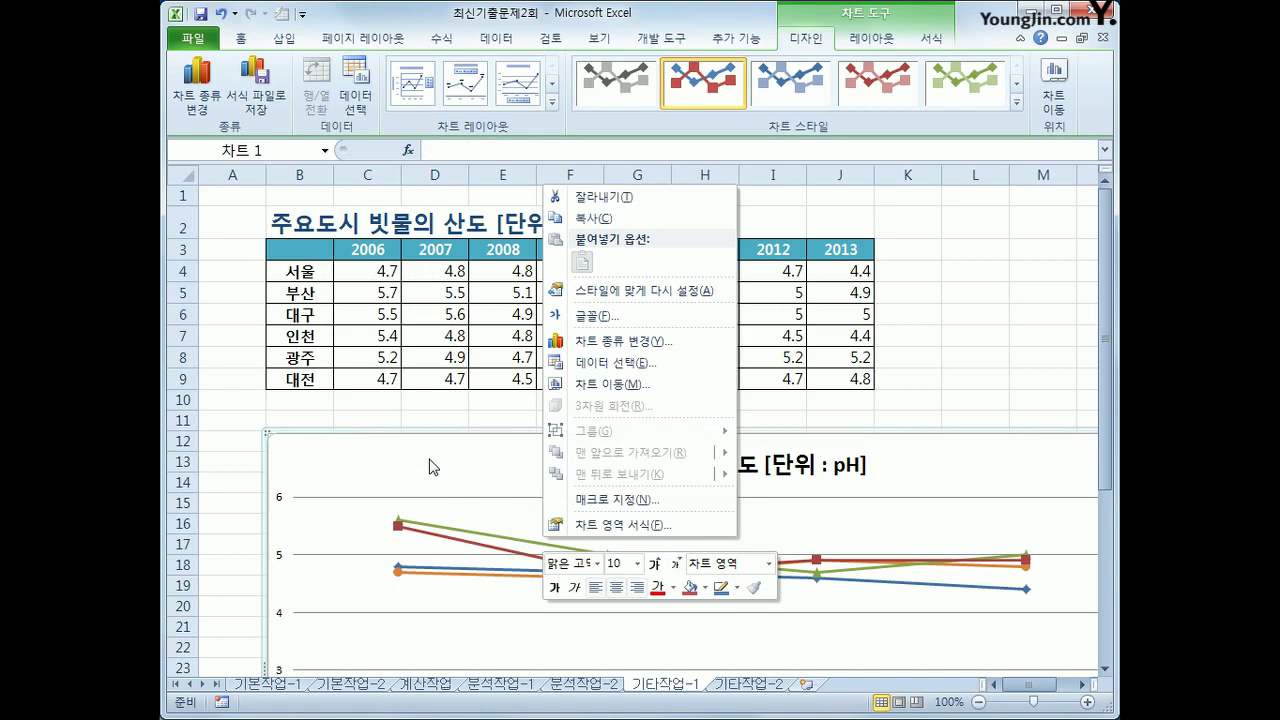
{"action": "left_click", "coordinate": [636, 566]}
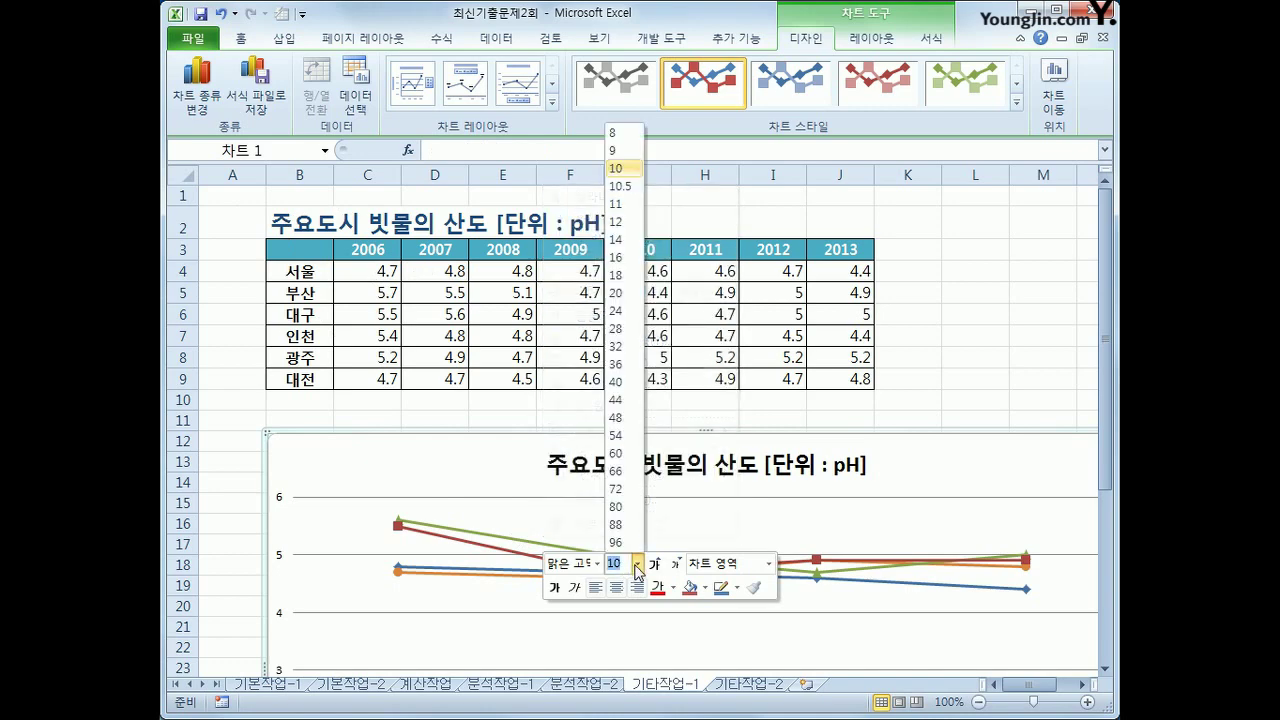
{"action": "left_click", "coordinate": [636, 257]}
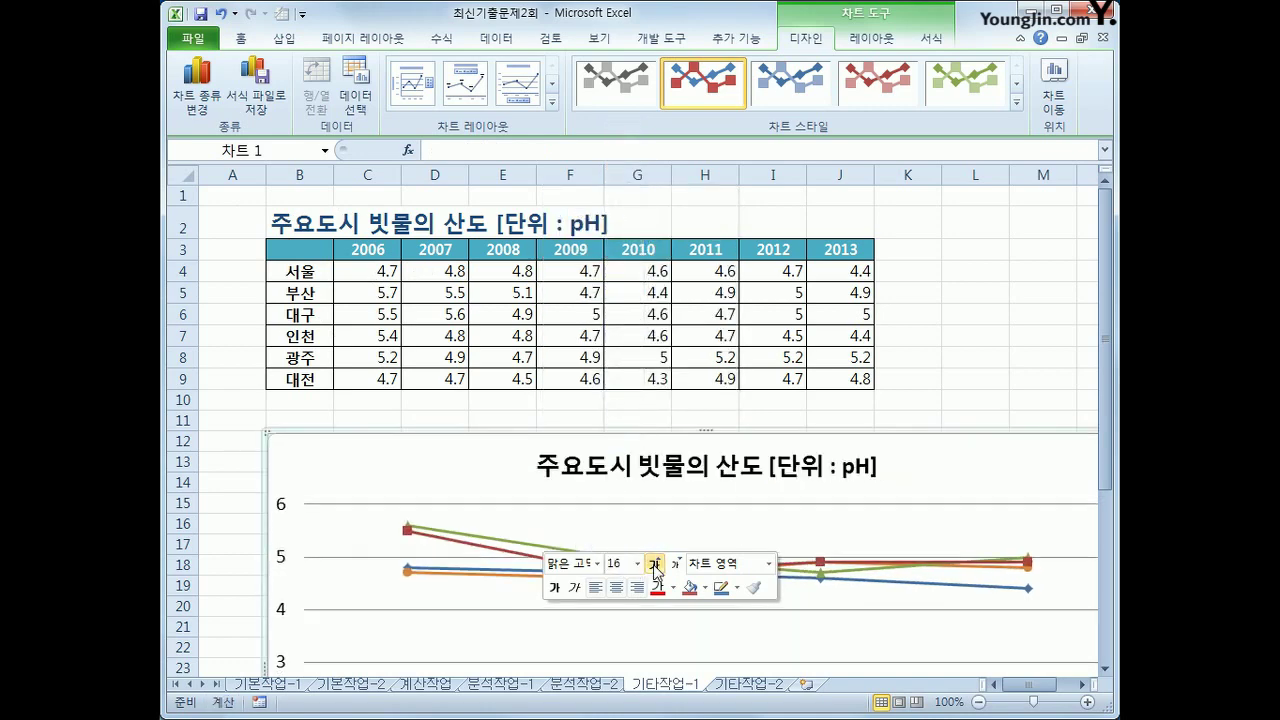
{"action": "left_click", "coordinate": [616, 563]}
{"action": "type", "text": "15"}
{"action": "key", "text": "Return"}
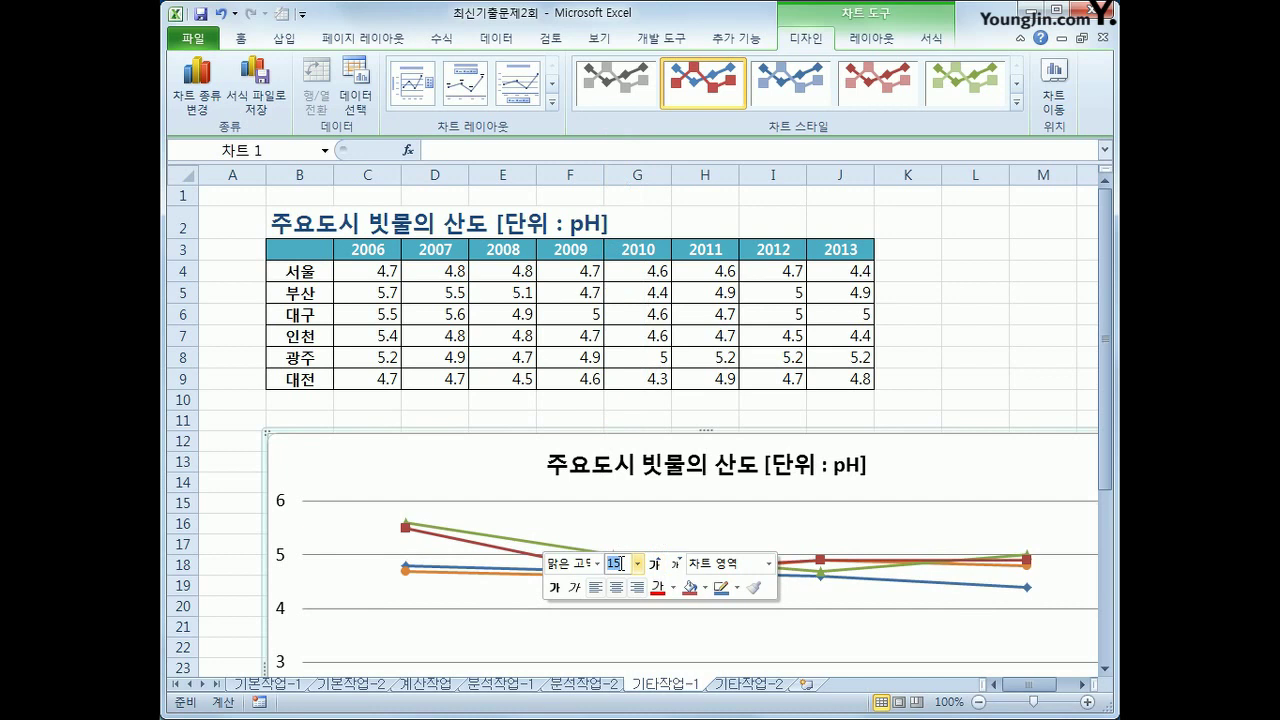
Step: Fix the chart's vertical value axis at a minimum of 4.2, a maximum of 5.8 and a major unit of 0.2
{"action": "scroll", "coordinate": [620, 563], "scroll_direction": "down", "scroll_amount": 3}
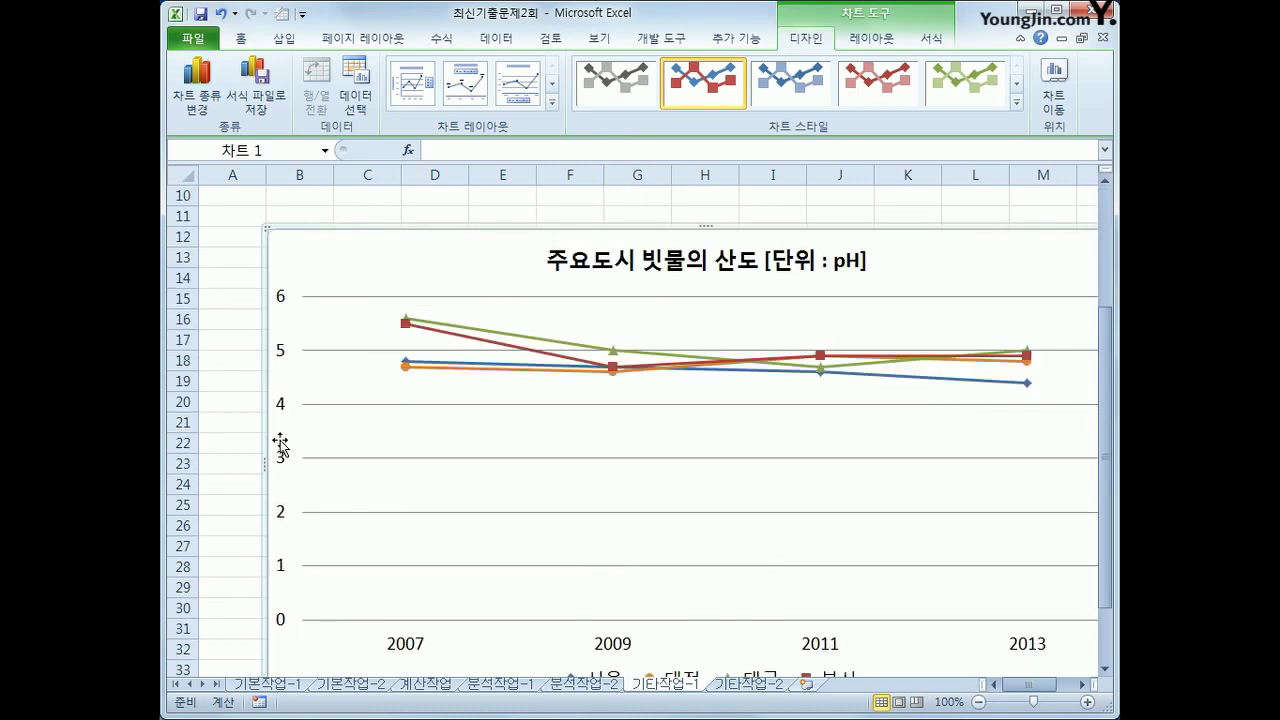
{"action": "left_click", "coordinate": [284, 412]}
{"action": "right_click", "coordinate": [284, 411]}
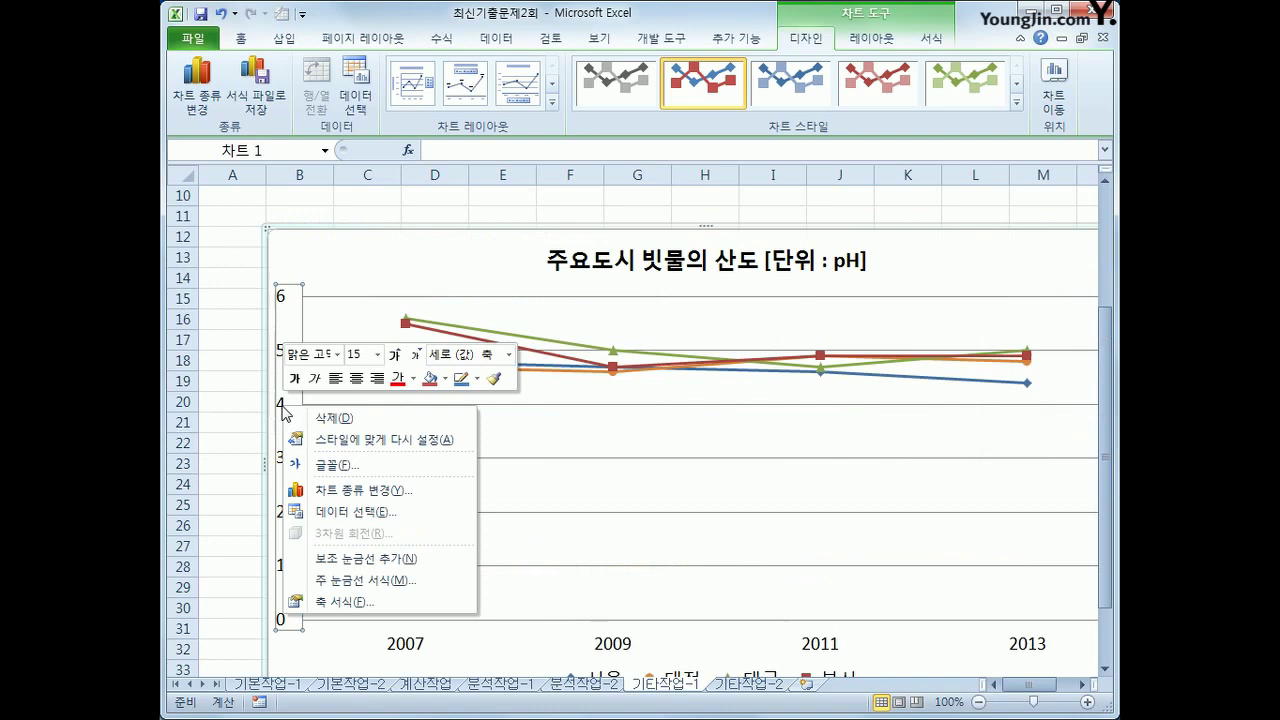
{"action": "left_click", "coordinate": [378, 605]}
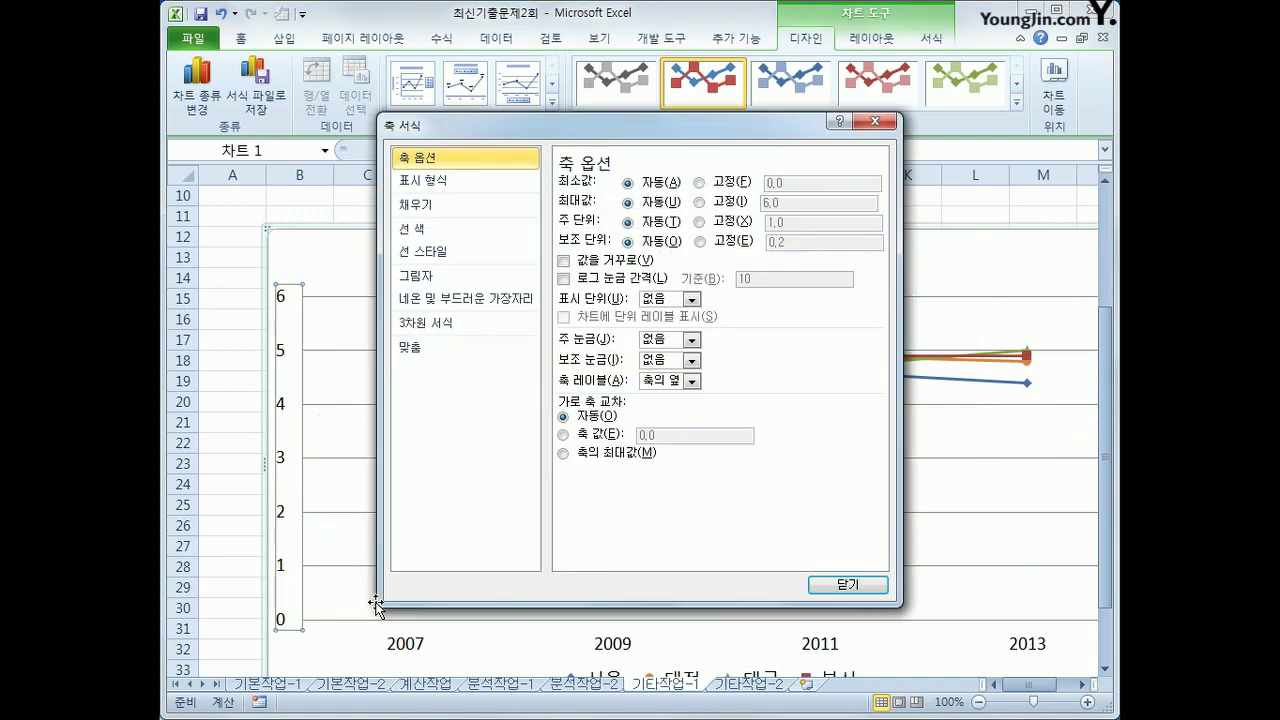
{"action": "left_click", "coordinate": [720, 183]}
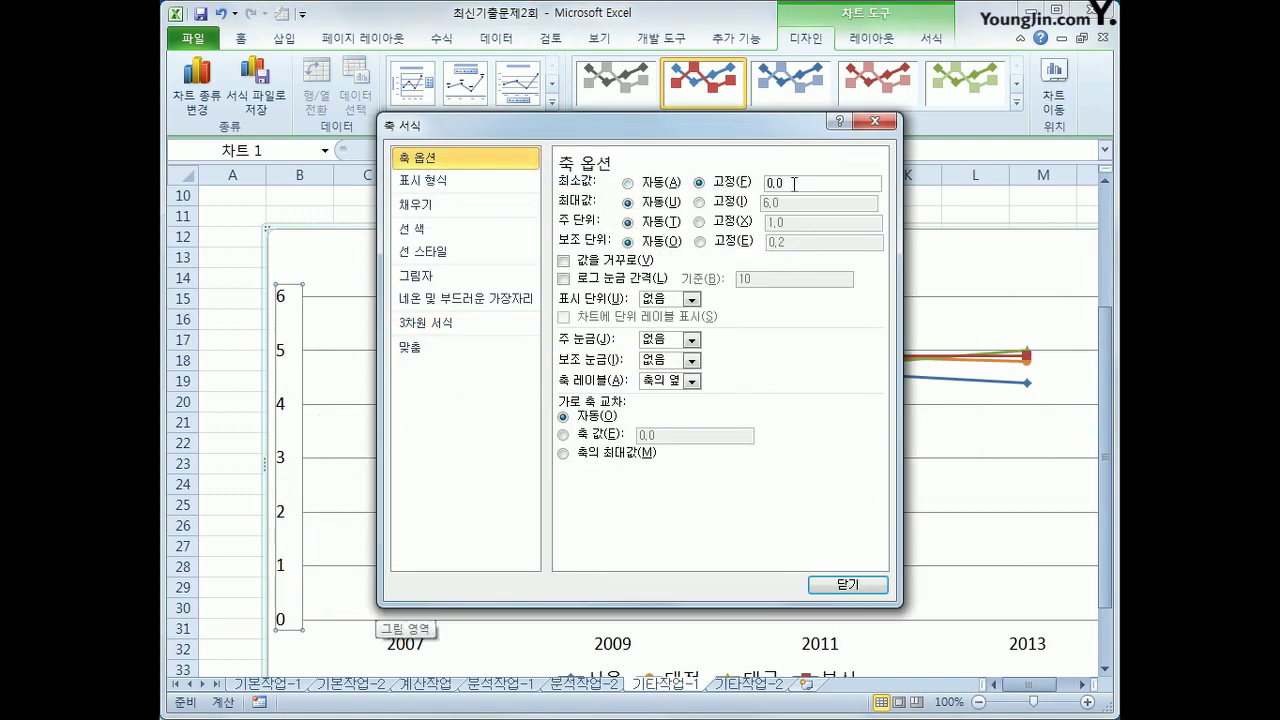
{"action": "type", "text": "4,2"}
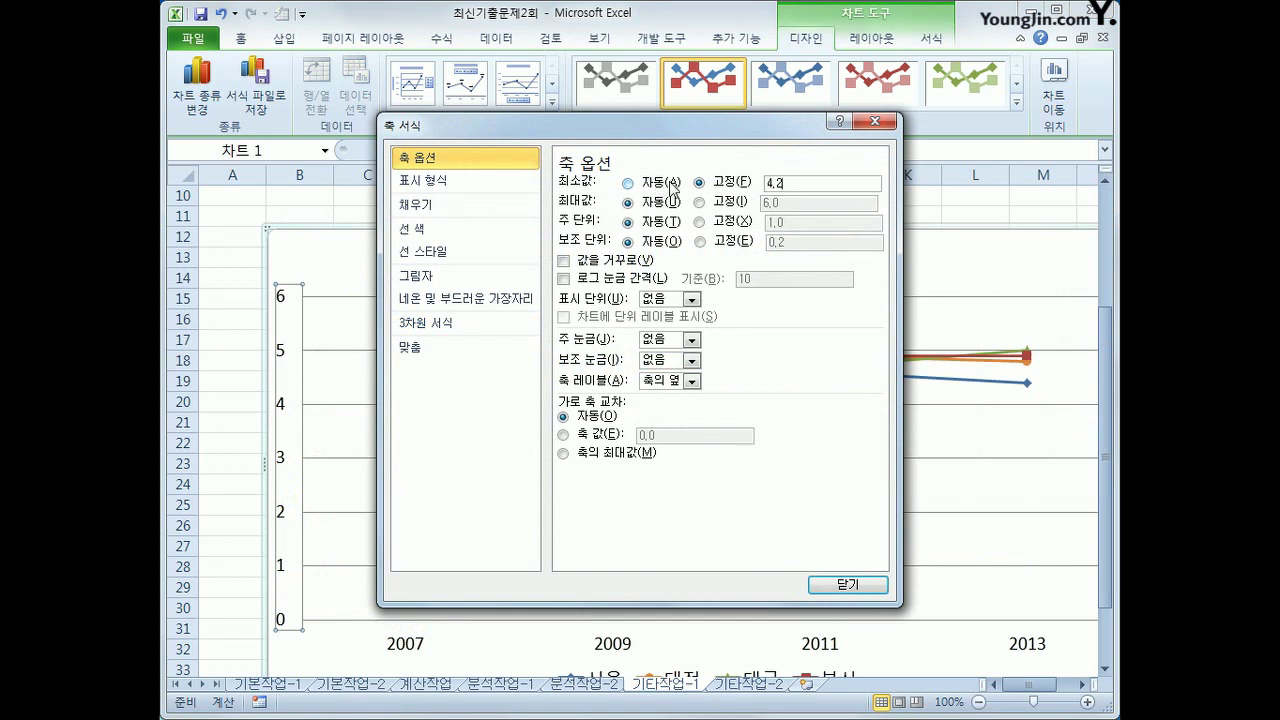
{"action": "left_click", "coordinate": [731, 205]}
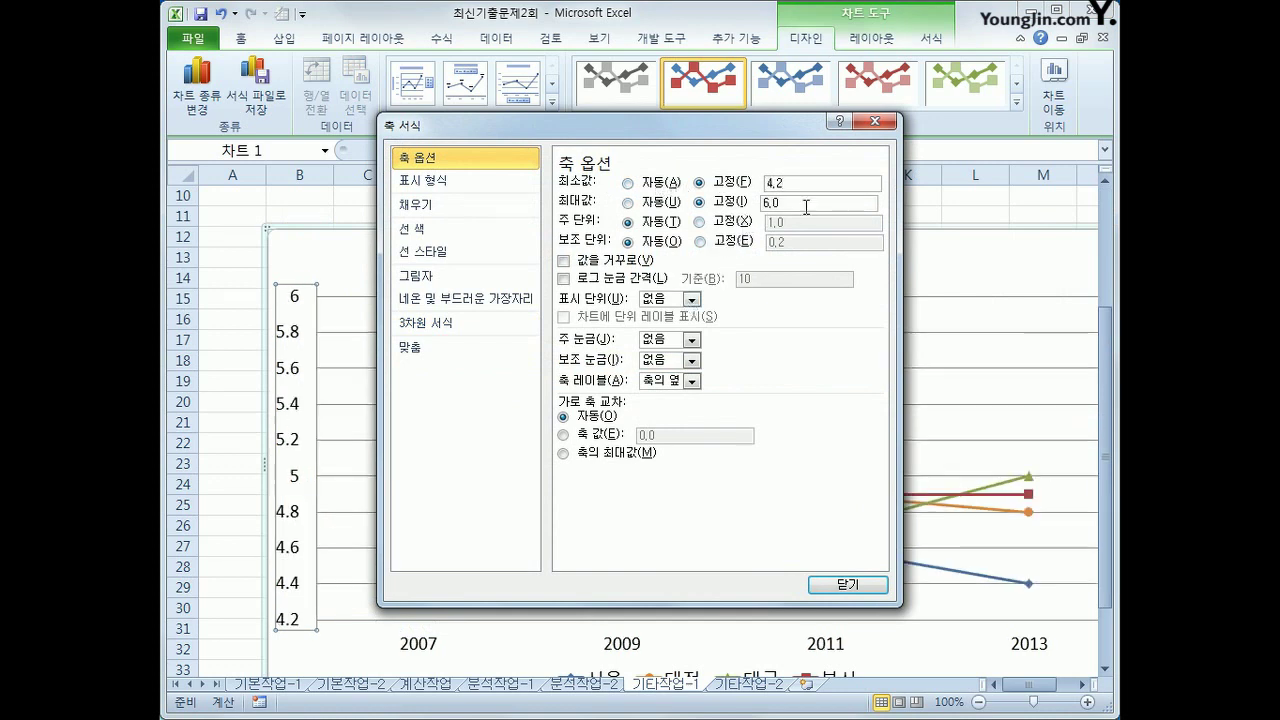
{"action": "type", "text": "5,8"}
{"action": "left_click", "coordinate": [699, 221]}
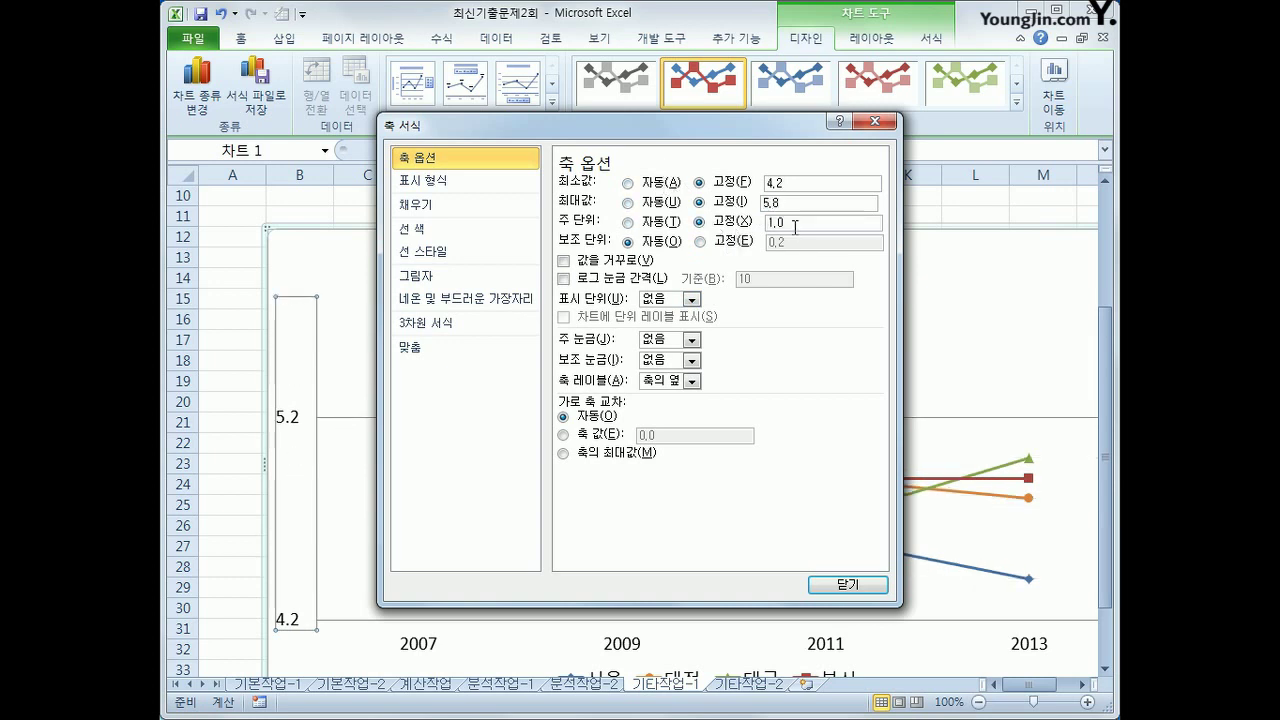
{"action": "type", "text": "0,"}
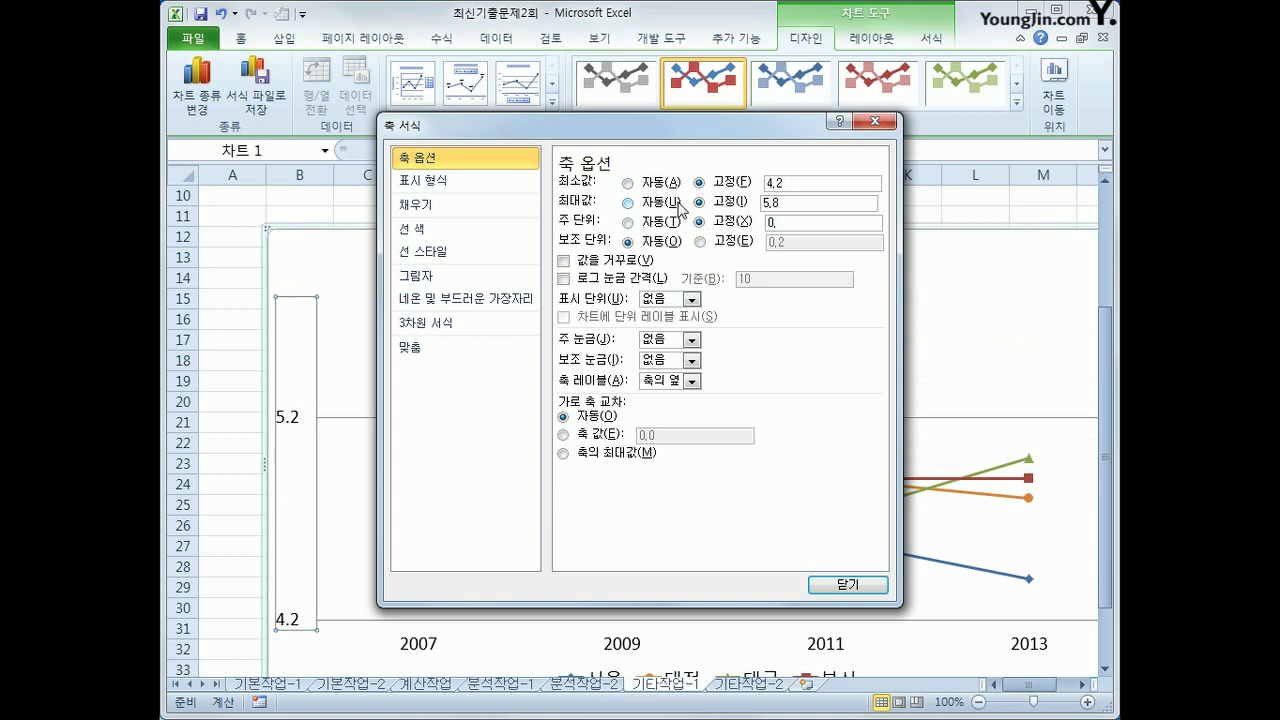
{"action": "type", "text": "2"}
{"action": "left_click", "coordinate": [814, 203]}
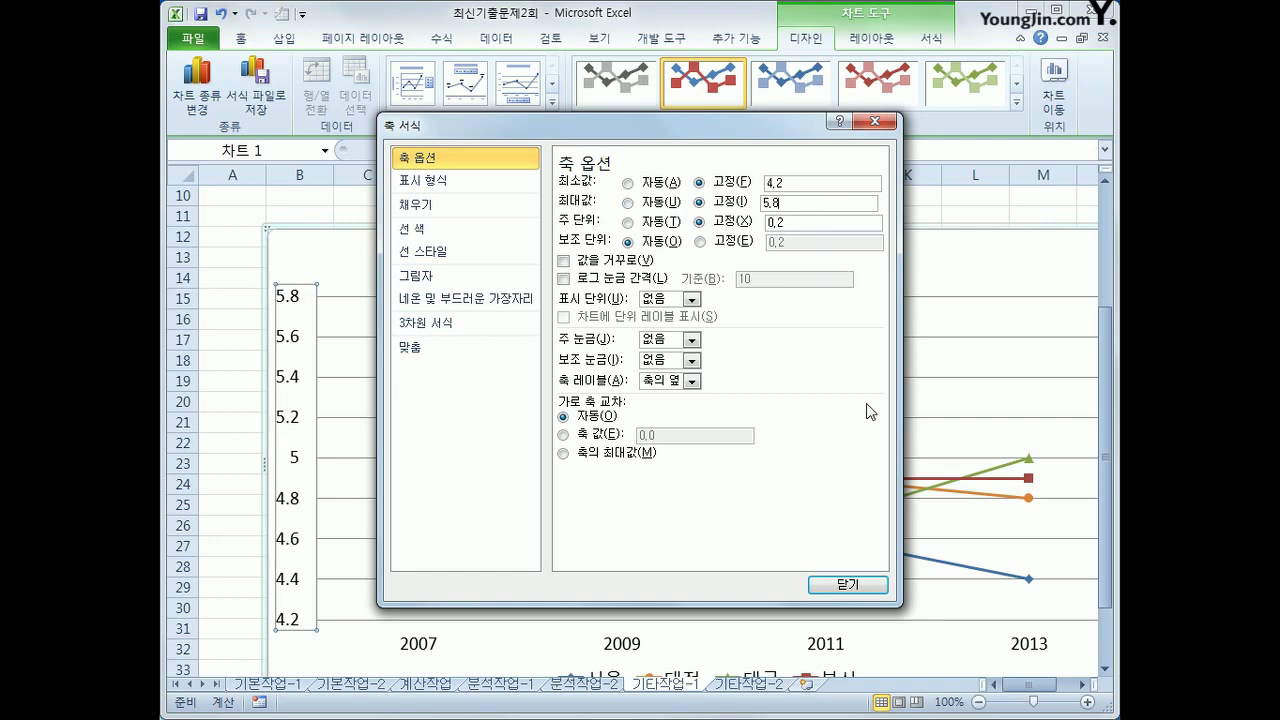
{"action": "left_click", "coordinate": [848, 584]}
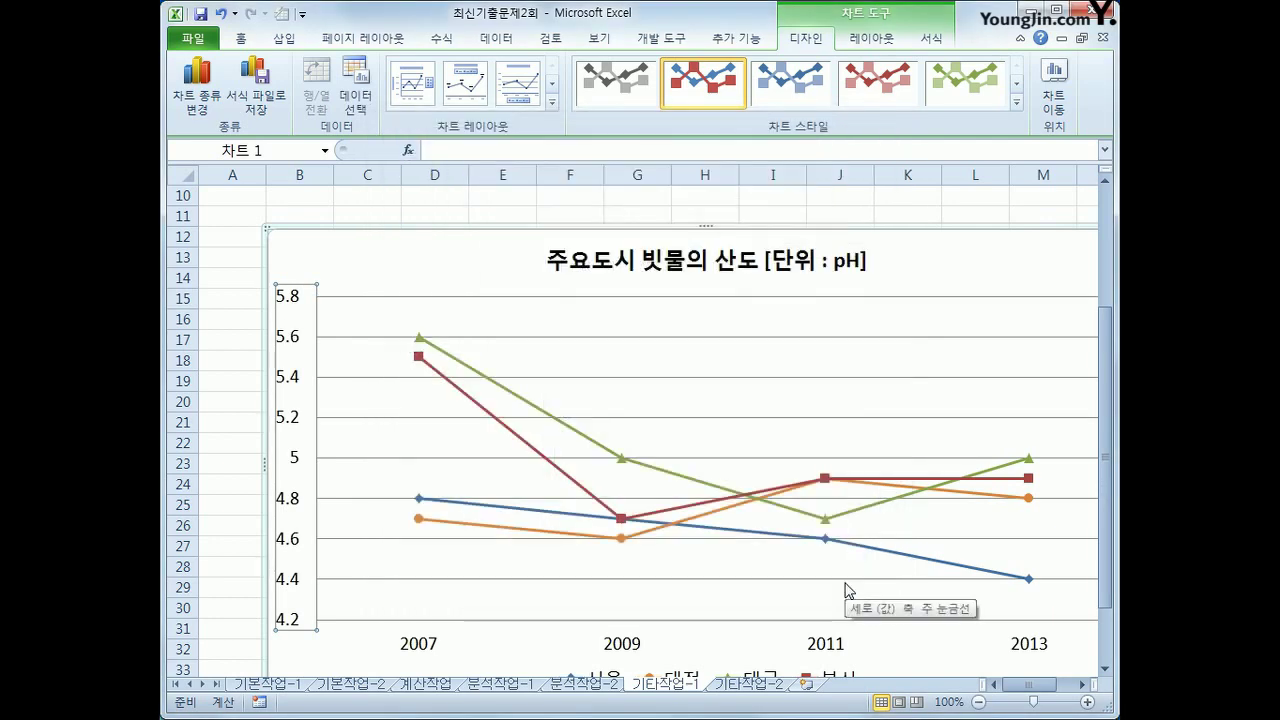
Step: Give the chart area border rounded corners (둥근 모서리)
{"action": "right_click", "coordinate": [459, 257]}
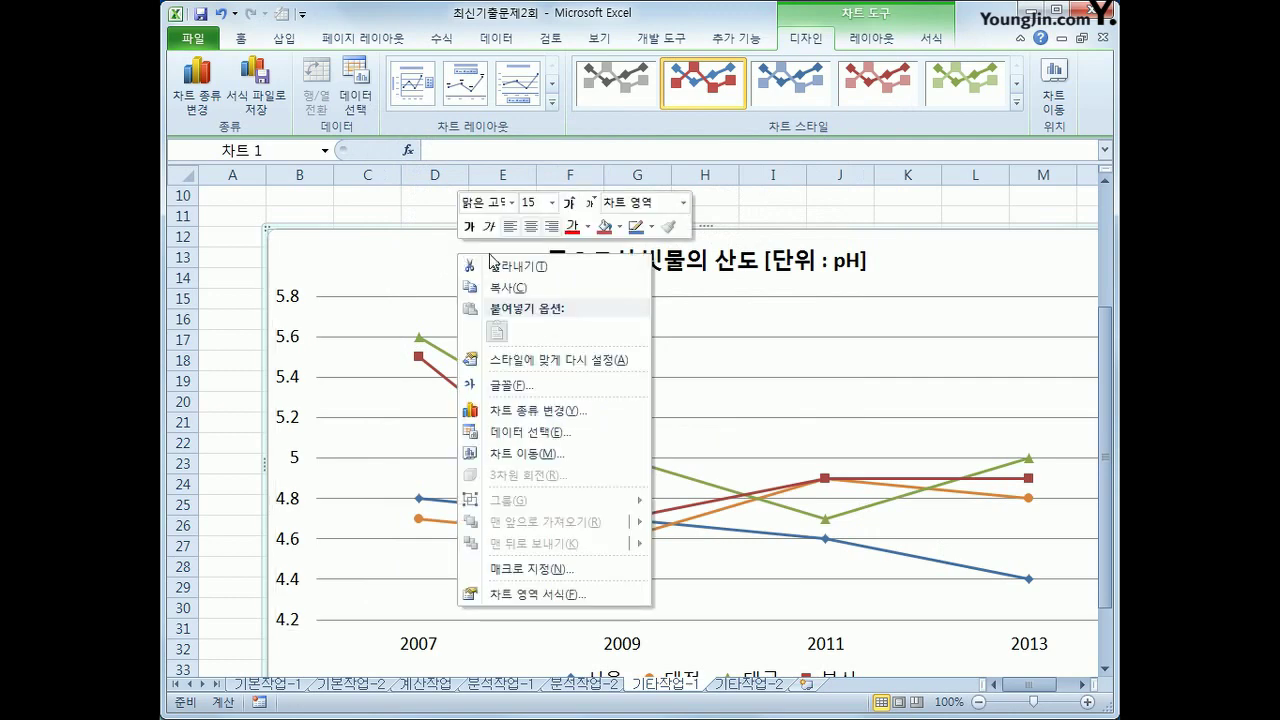
{"action": "left_click", "coordinate": [547, 595]}
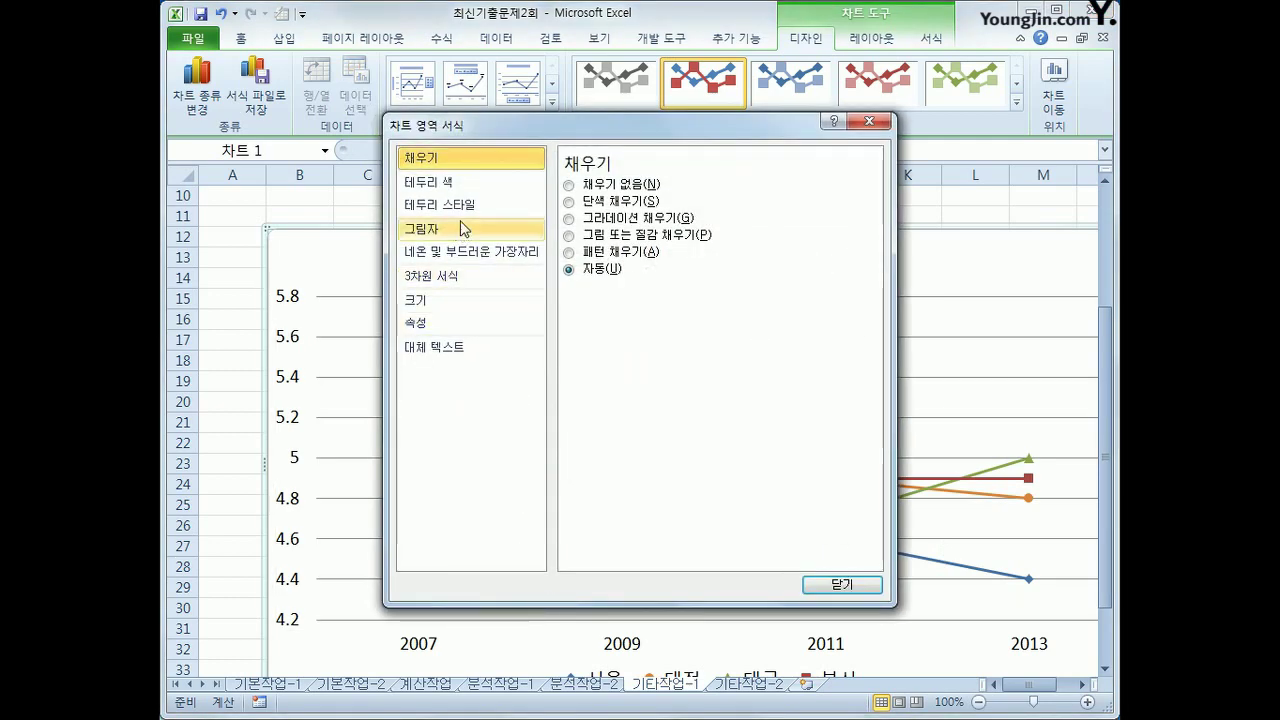
{"action": "left_click", "coordinate": [440, 204]}
{"action": "left_click", "coordinate": [608, 375]}
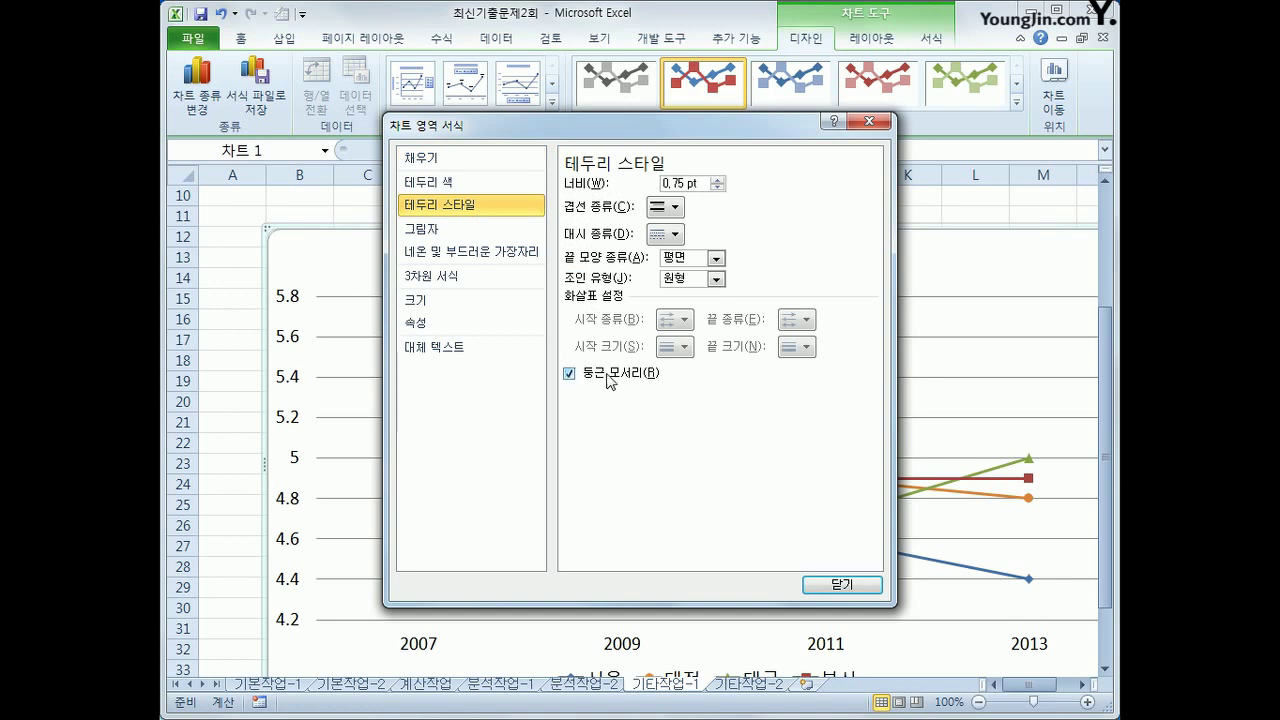
Step: Apply the centre preset of the inner (안쪽) shadows to the chart area and finish the formatting
{"action": "left_click", "coordinate": [422, 228]}
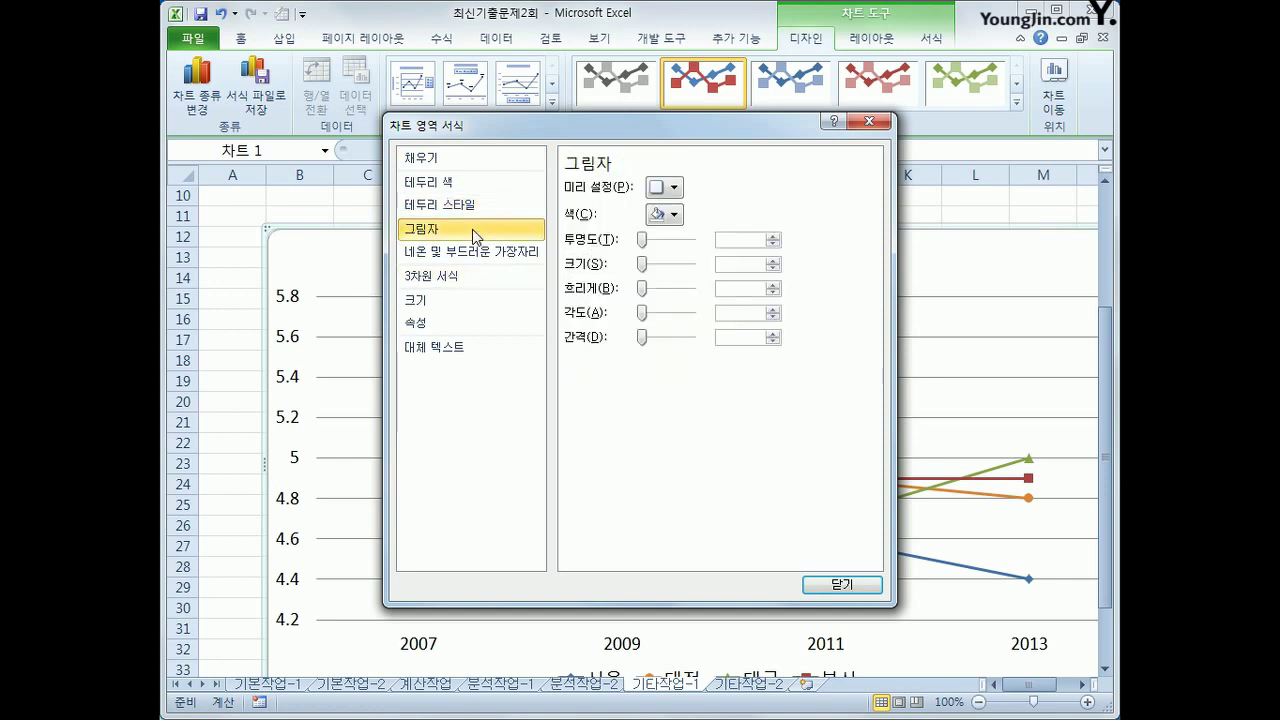
{"action": "left_click", "coordinate": [670, 190]}
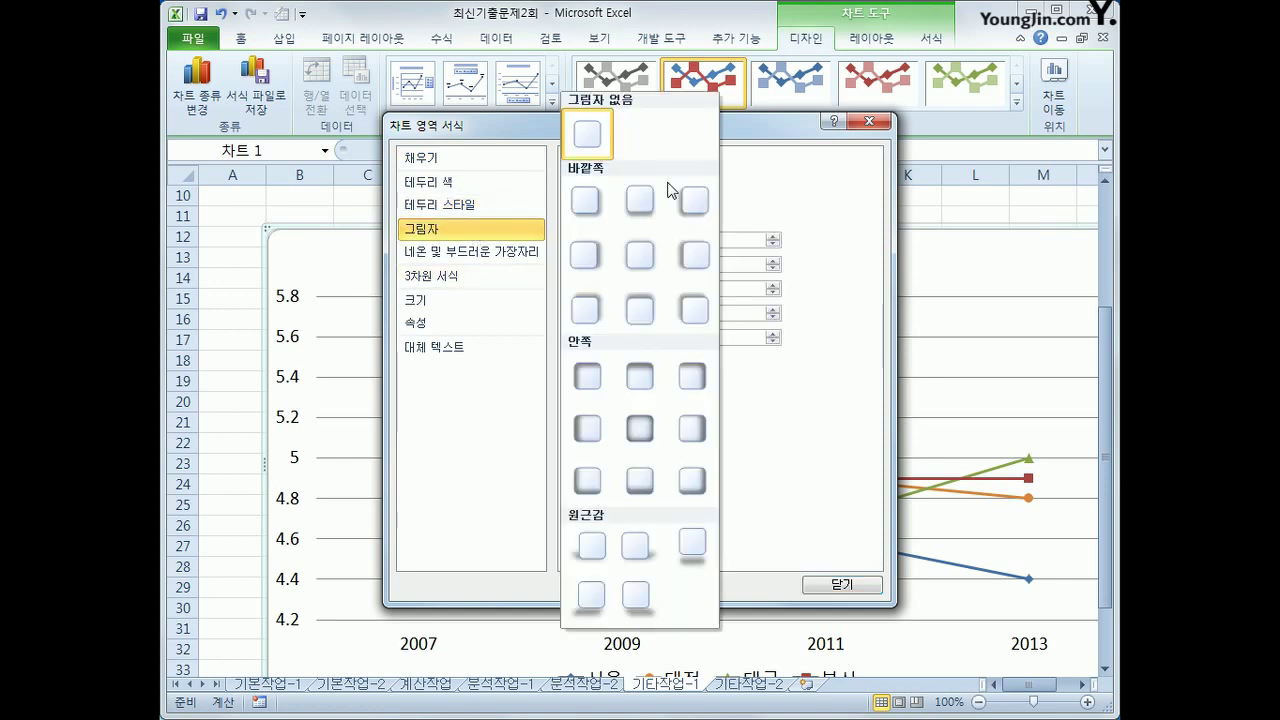
{"action": "left_click", "coordinate": [640, 428]}
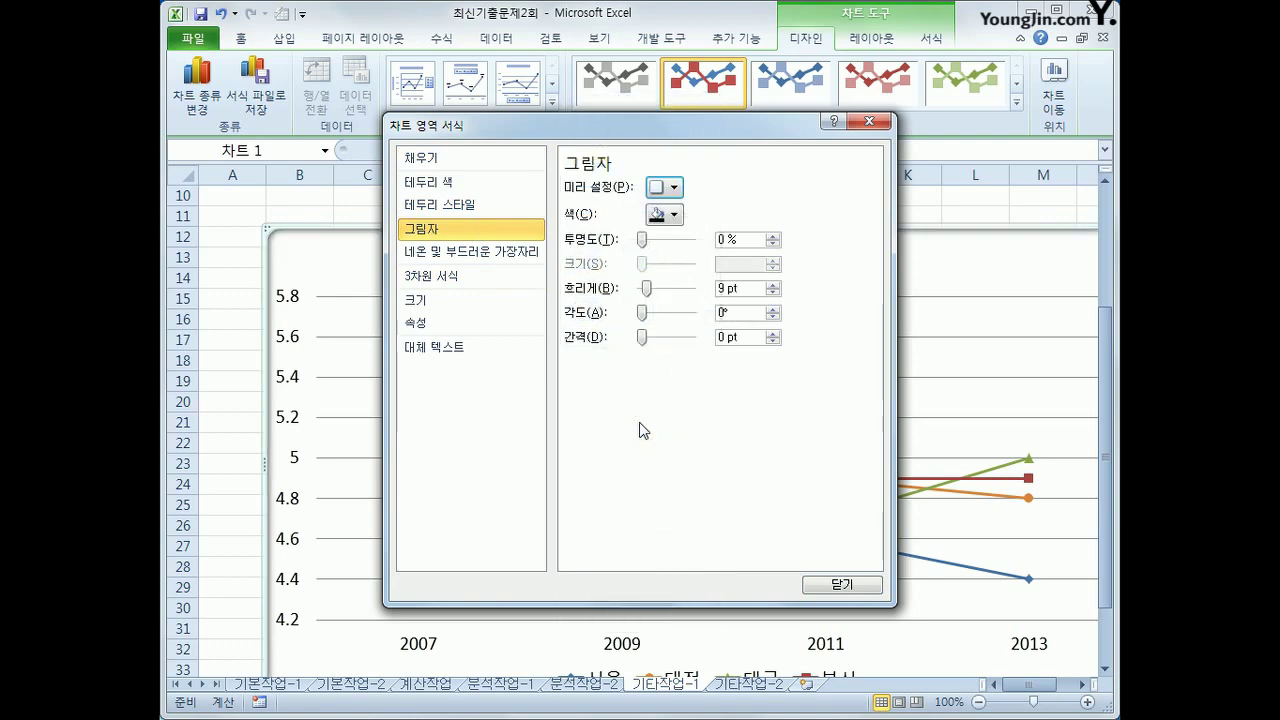
{"action": "left_click", "coordinate": [838, 582]}
{"action": "left_click", "coordinate": [473, 200]}
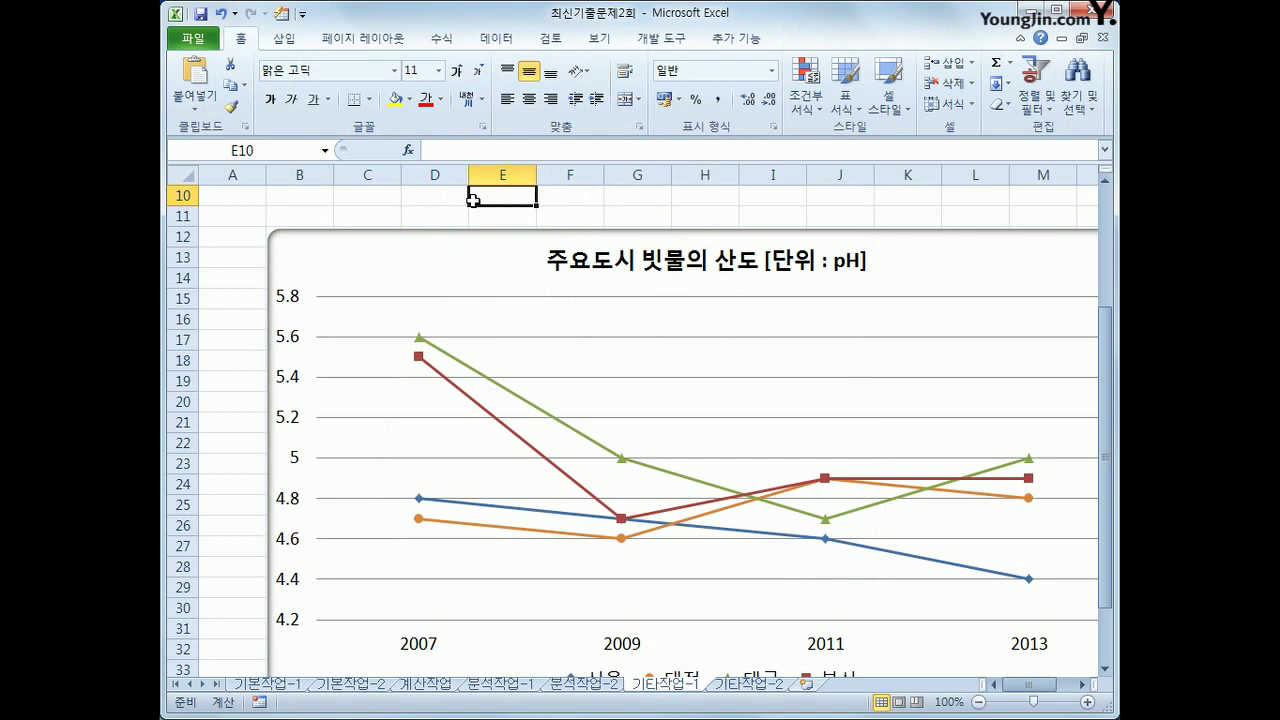
Step: On sheet 기타작업-2, turn on design mode and open the click event code of the 성적입력 button
{"action": "left_click", "coordinate": [748, 684]}
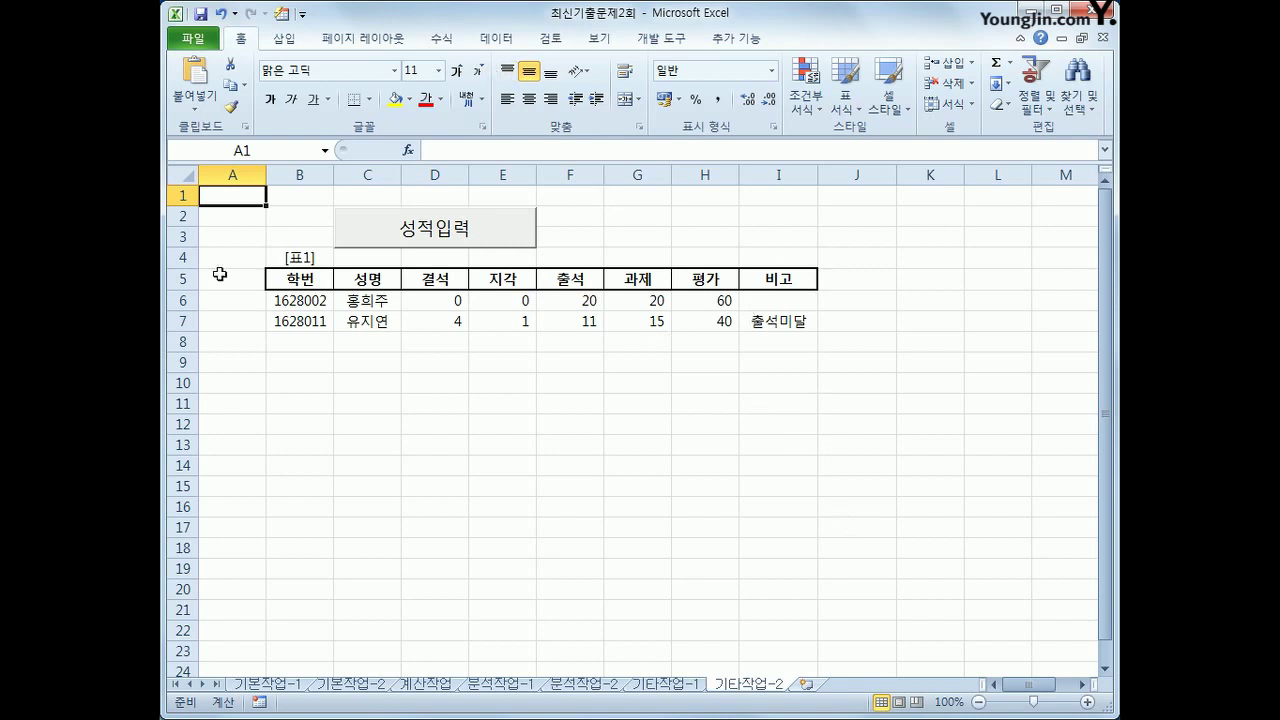
{"action": "left_click", "coordinate": [652, 40]}
{"action": "left_click", "coordinate": [528, 86]}
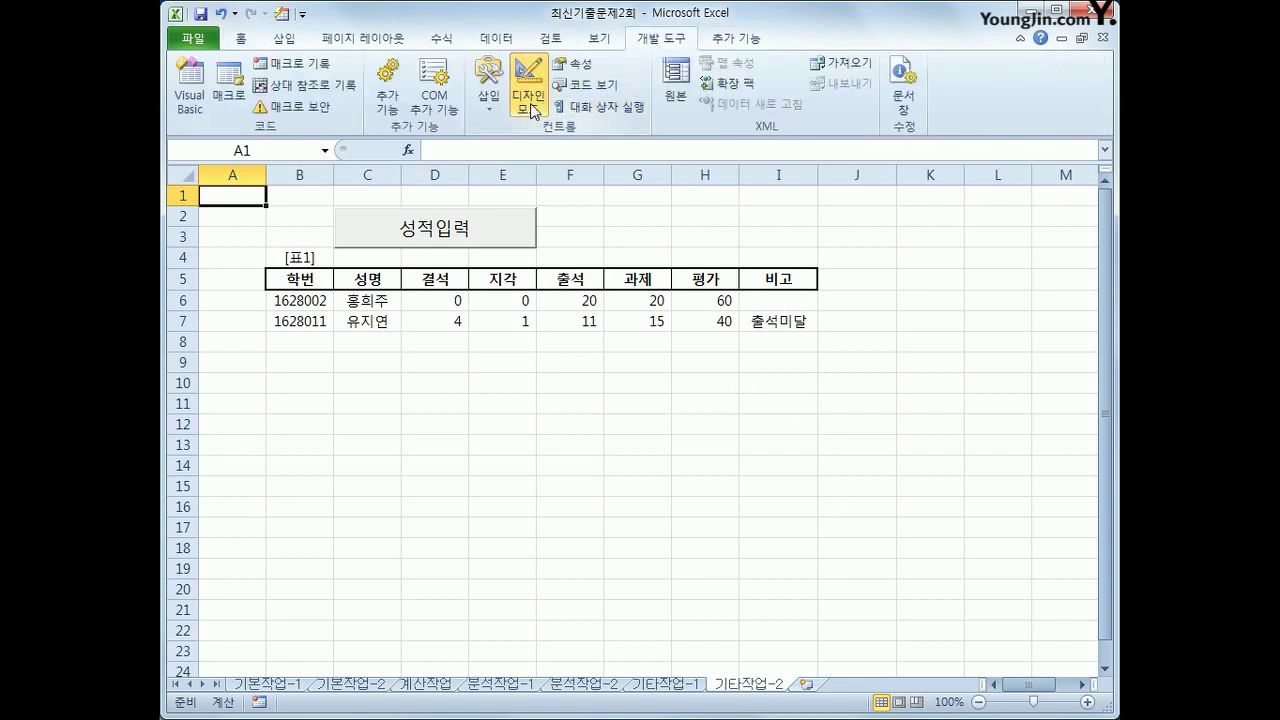
{"action": "left_click", "coordinate": [487, 231]}
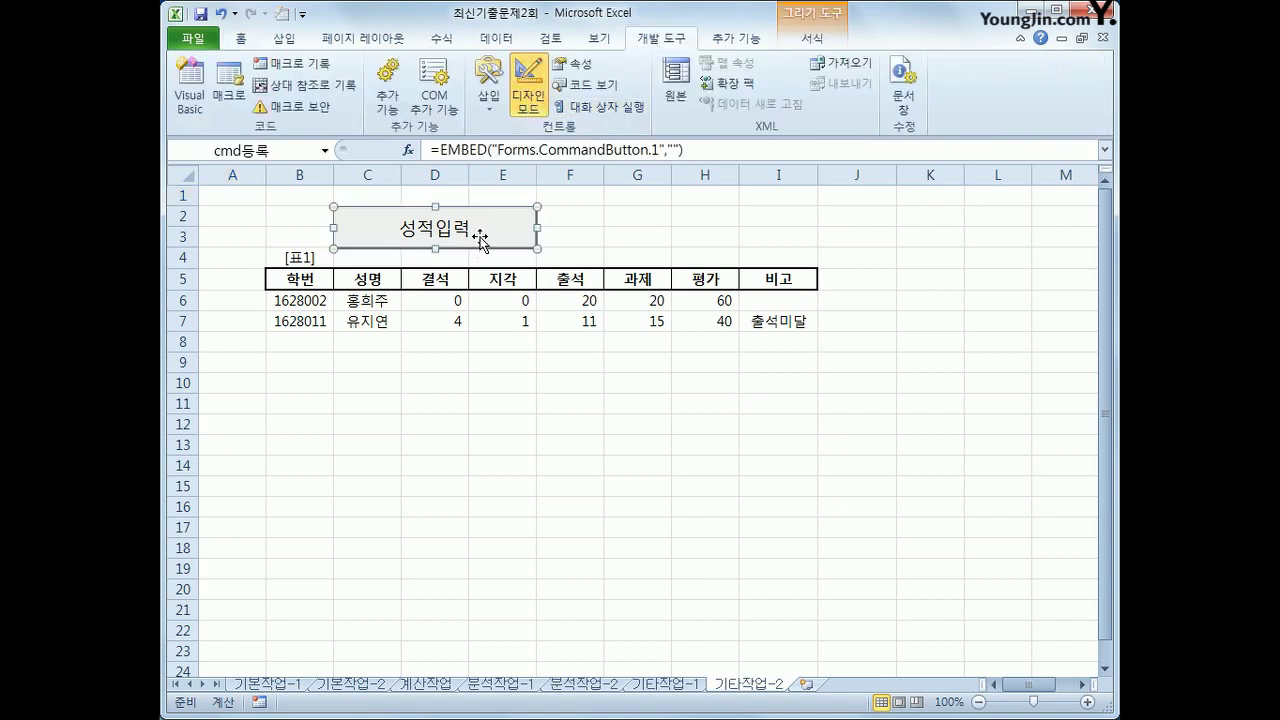
{"action": "double_click", "coordinate": [478, 236]}
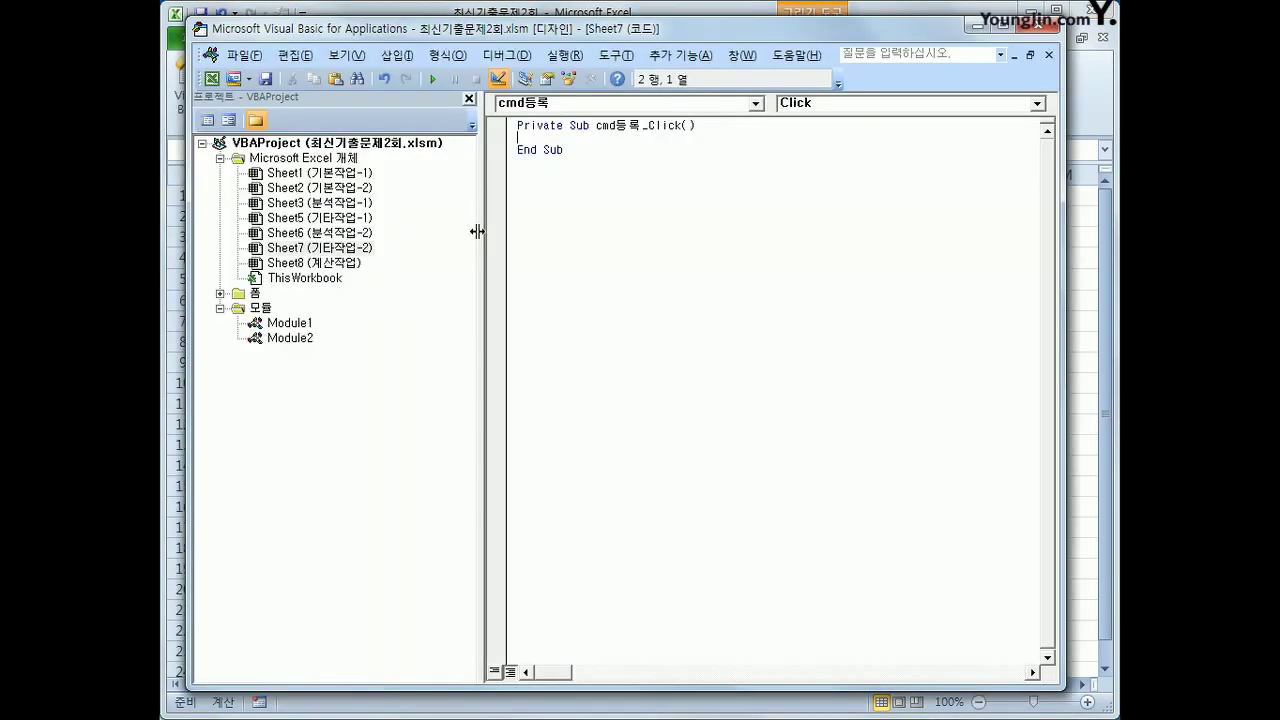
Step: Write the statement 성적등록화면.Show in the cmd등록_Click procedure
{"action": "key", "text": "Tab"}
{"action": "type", "text": "성적등록화면."}
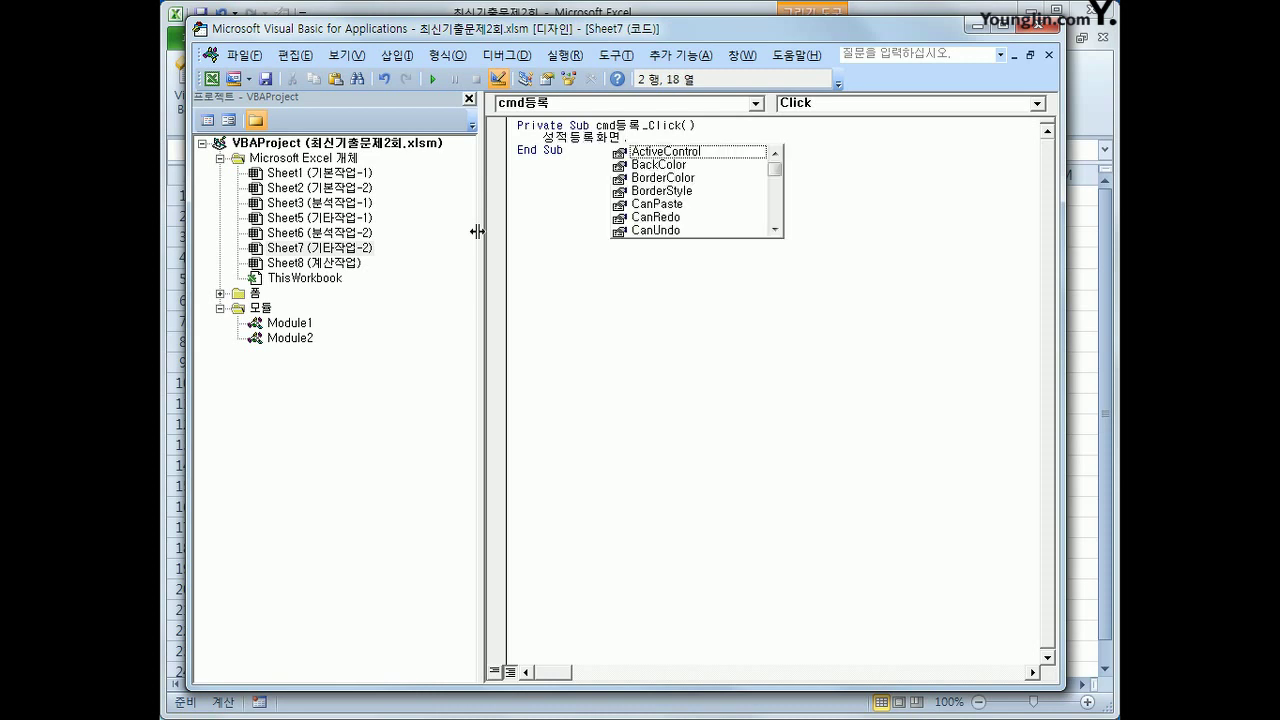
{"action": "type", "text": "sh"}
{"action": "key", "text": "Tab"}
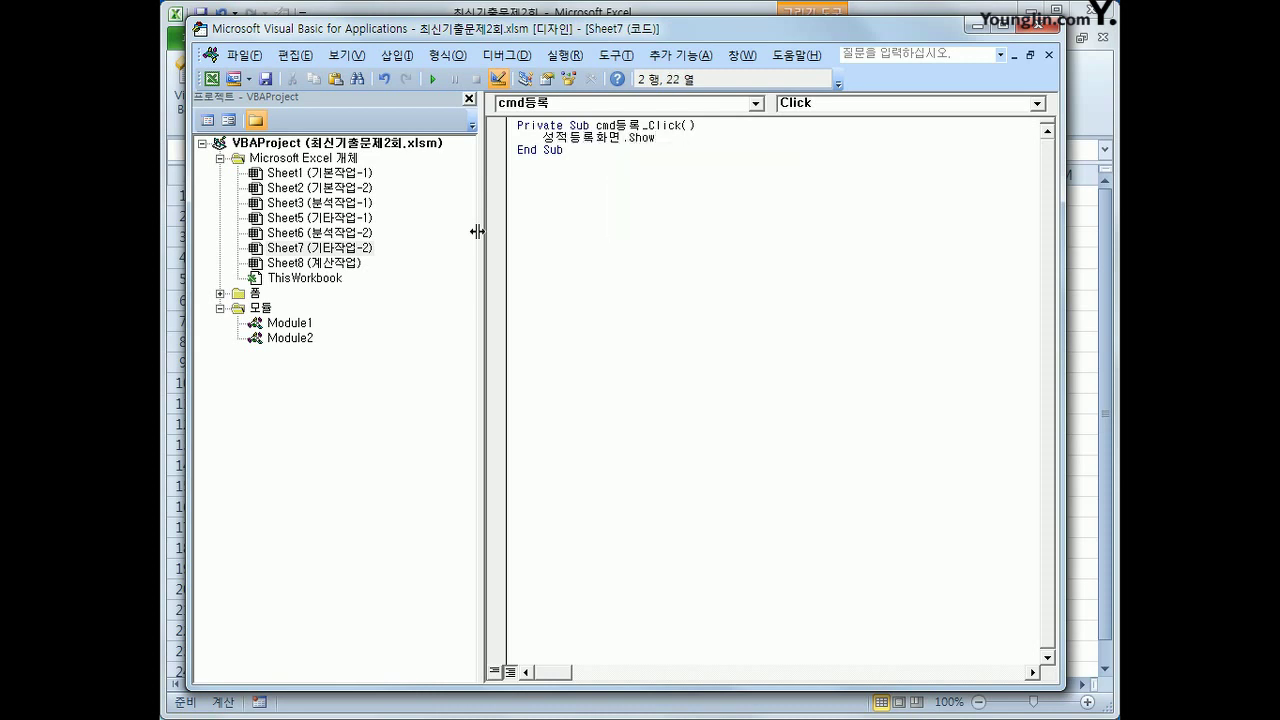
{"action": "left_click", "coordinate": [623, 346]}
Step: Open the code of the 성적등록화면 form and create its UserForm_Initialize procedure
{"action": "left_click", "coordinate": [221, 293]}
{"action": "left_click", "coordinate": [301, 310]}
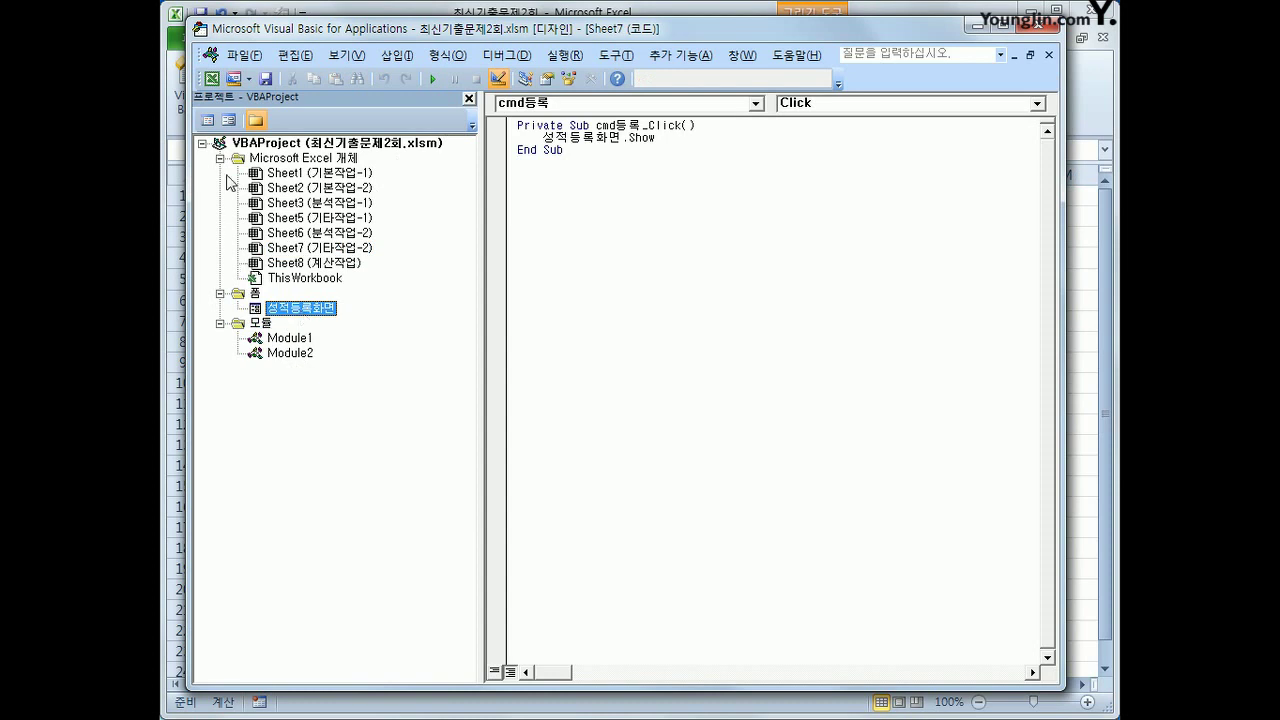
{"action": "left_click", "coordinate": [208, 121]}
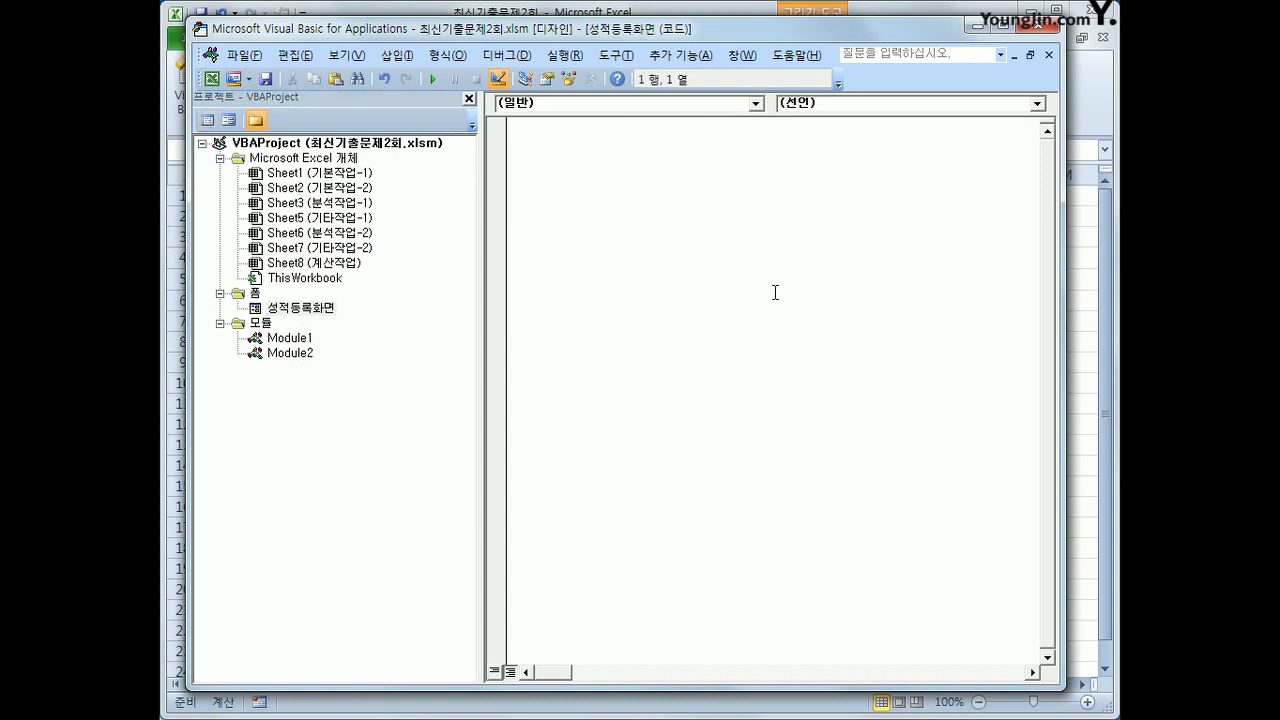
{"action": "left_click", "coordinate": [708, 104]}
{"action": "scroll", "coordinate": [744, 159], "scroll_direction": "down", "scroll_amount": 1}
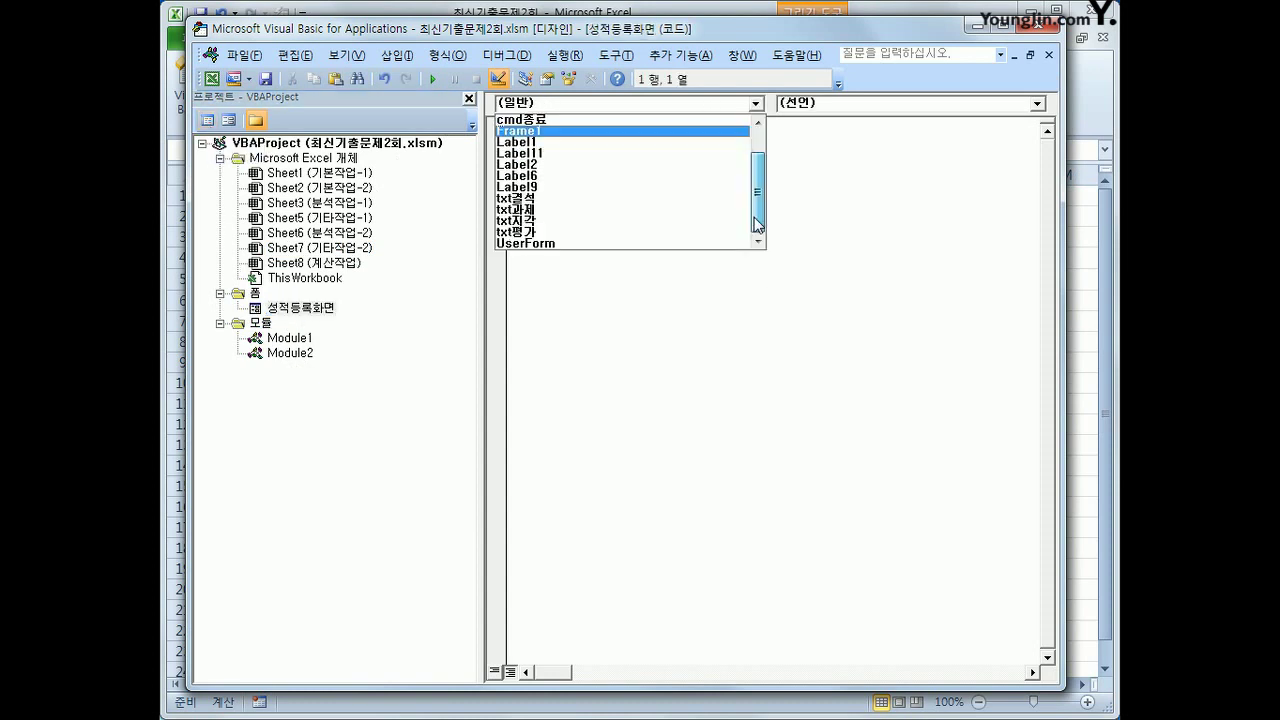
{"action": "left_click", "coordinate": [540, 243]}
{"action": "left_click", "coordinate": [851, 104]}
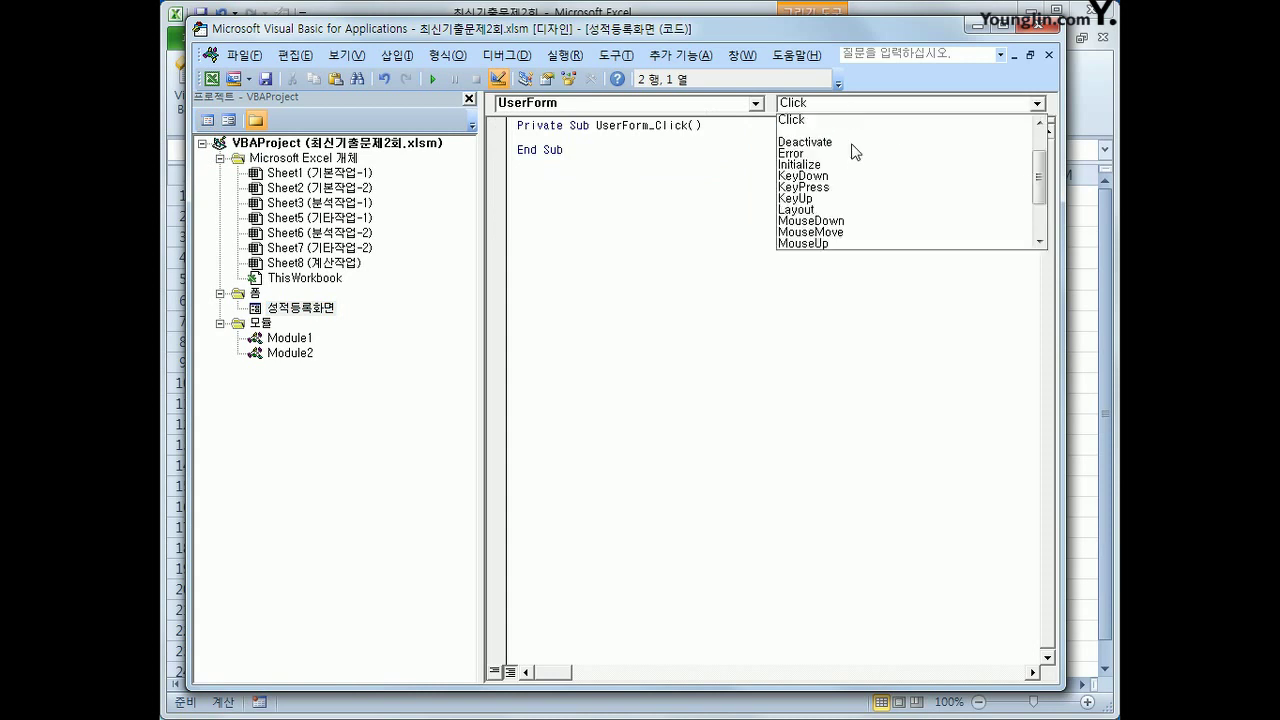
{"action": "left_click", "coordinate": [851, 165]}
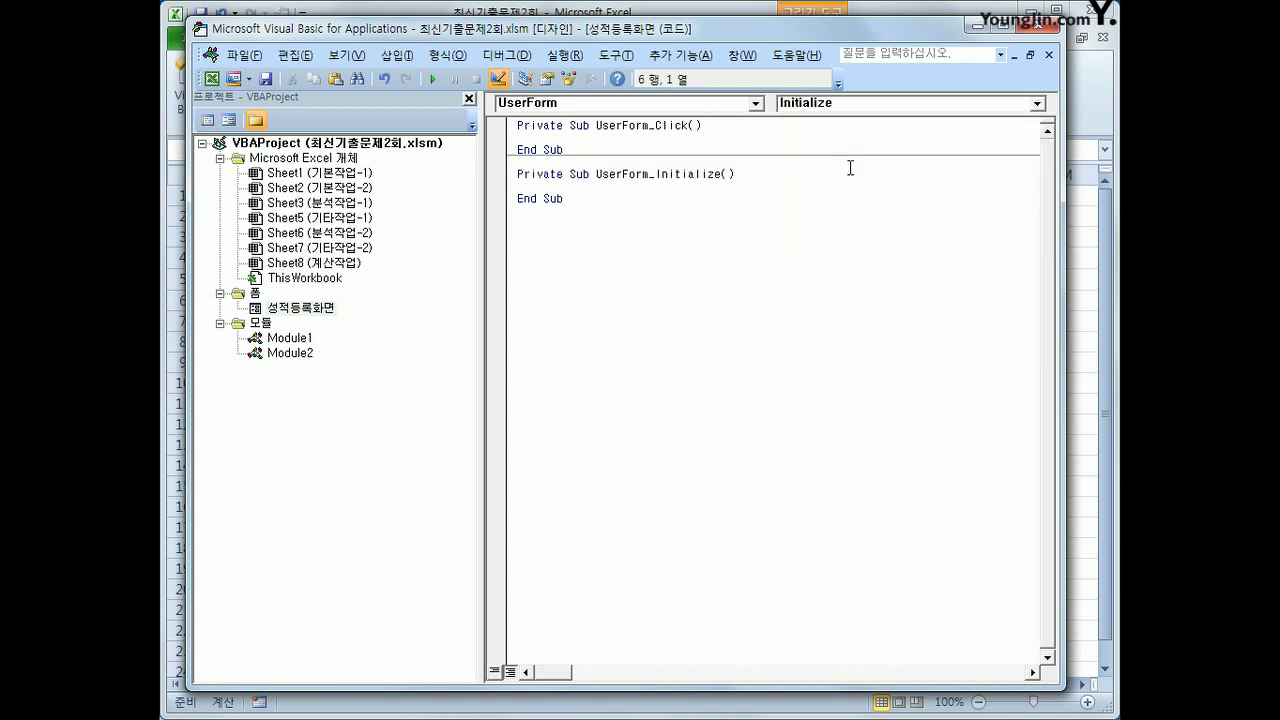
Step: Write cmb수강자.RowSource = "O6:P17" in the UserForm_Initialize procedure
{"action": "key", "text": "Tab"}
{"action": "type", "text": "cmb"}
{"action": "type", "text": "수강자"}
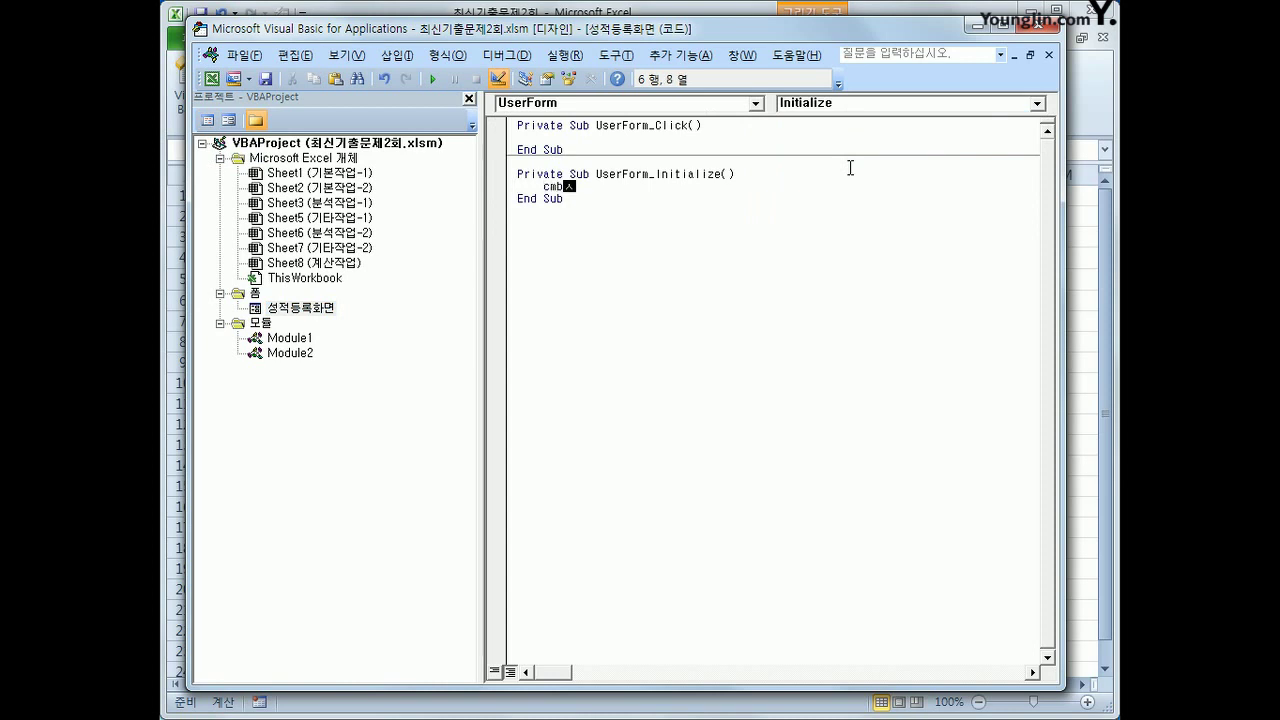
{"action": "type", "text": ".RowSource "}
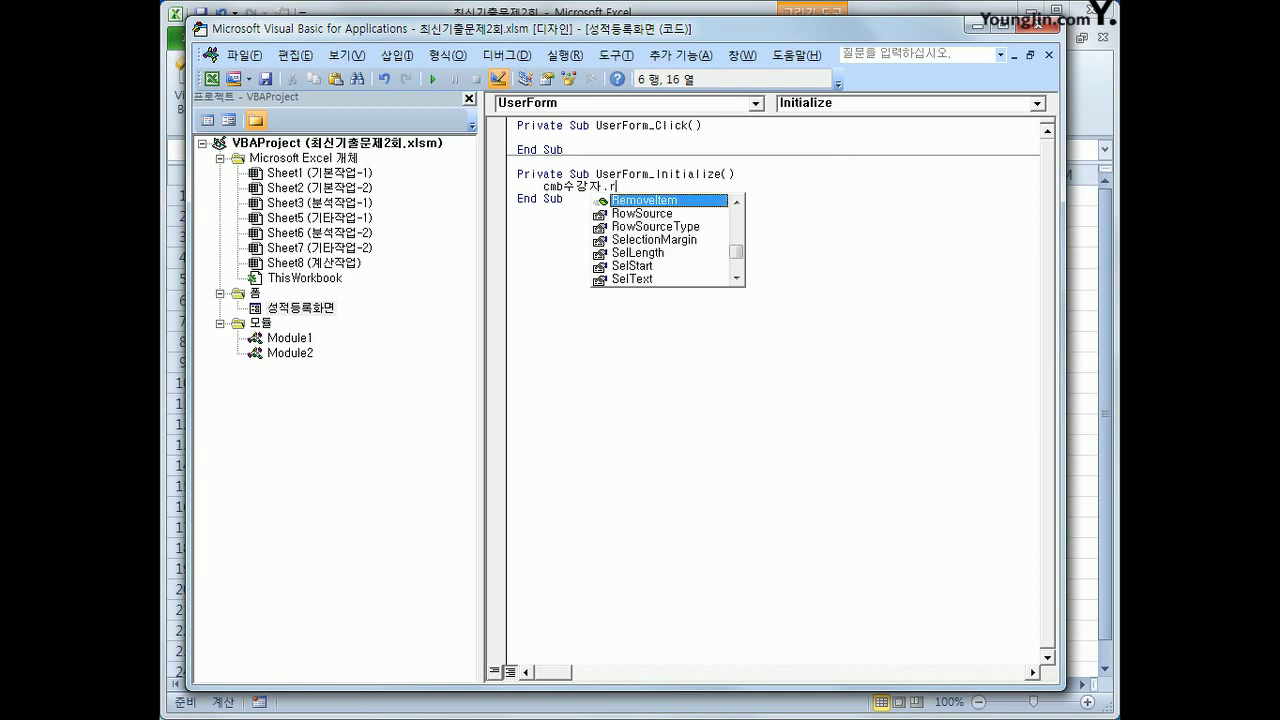
{"action": "type", "text": "= "}
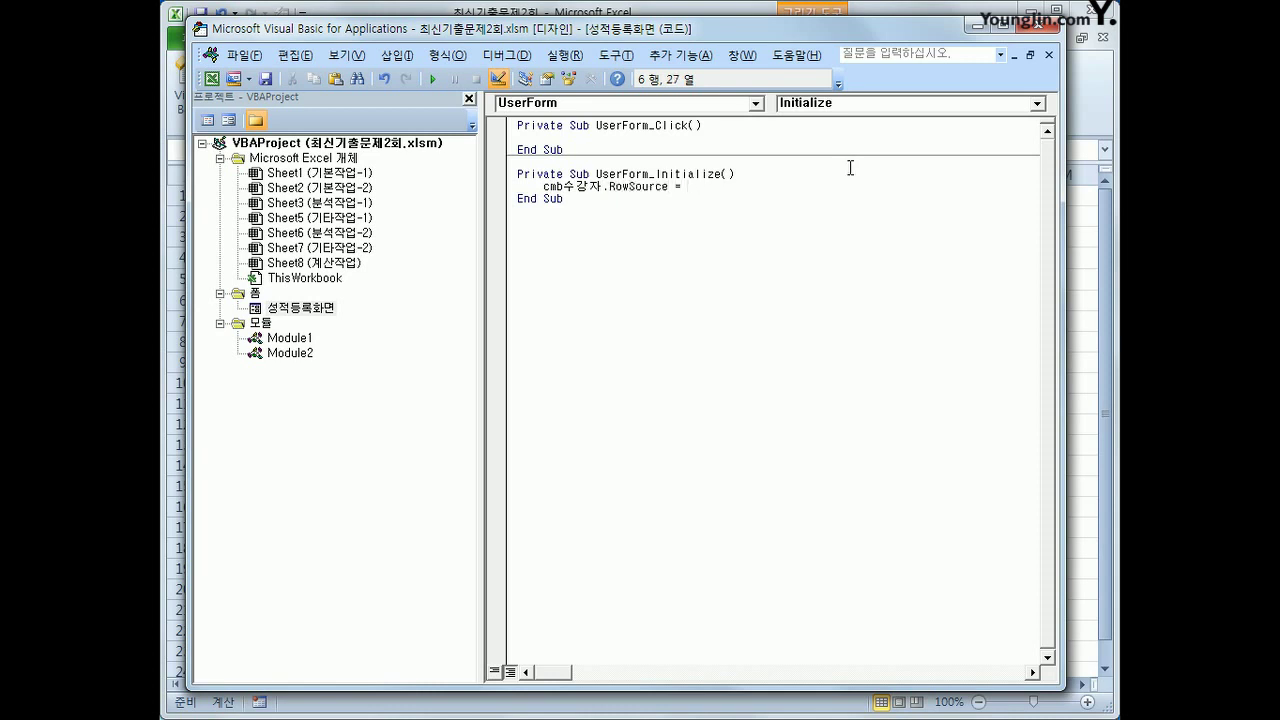
{"action": "type", "text": "\"O6:P17\""}
{"action": "key", "text": "Down"}
Step: Create the click event procedure for the cmd종료 button of the form
{"action": "left_click", "coordinate": [756, 103]}
{"action": "left_click_drag", "start_coordinate": [759, 182], "coordinate": [759, 143]}
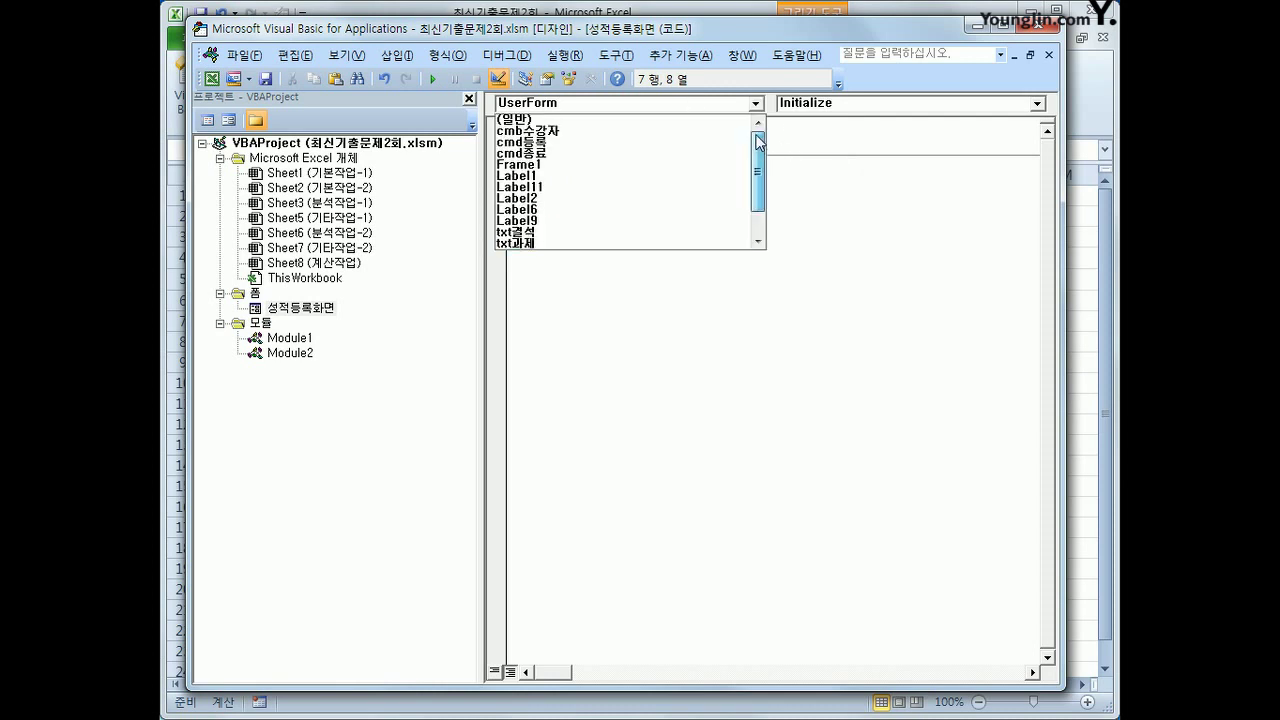
{"action": "left_click", "coordinate": [691, 153]}
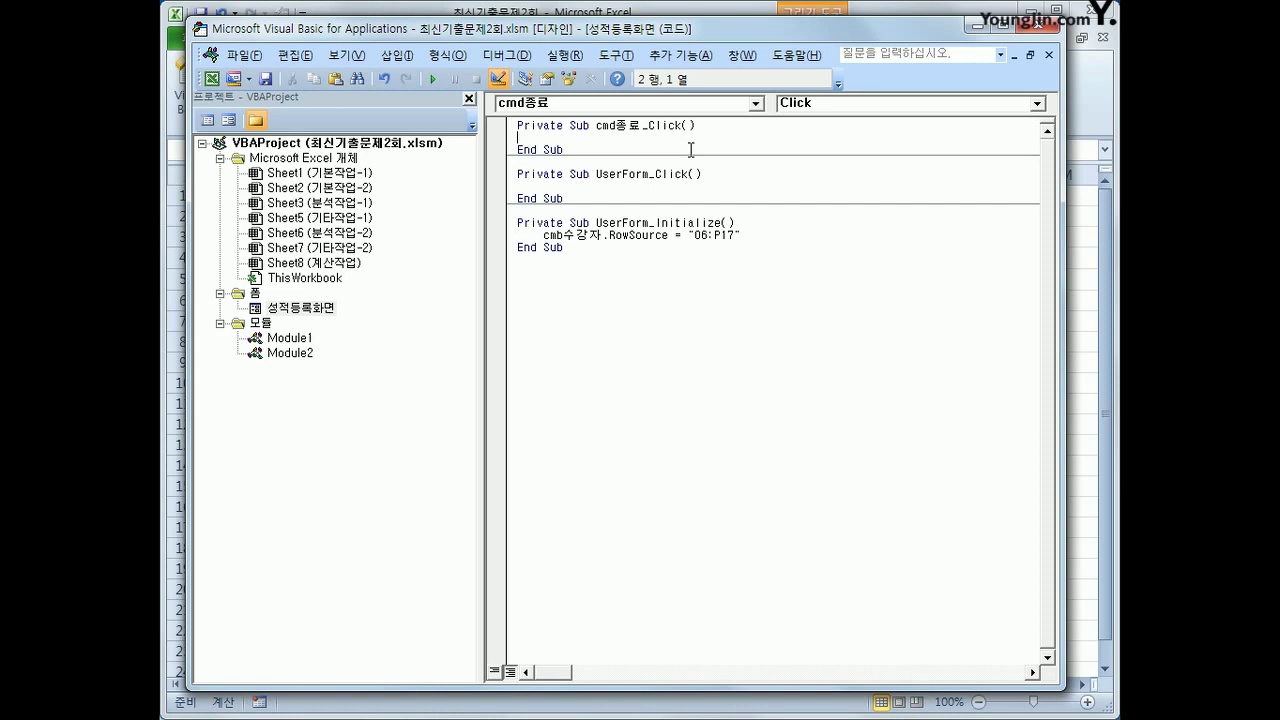
Step: Write the statement MsgBox Now, , "등록화면을 종료합니다." in the cmd종료_Click procedure
{"action": "key", "text": "Tab"}
{"action": "type", "text": "msgbox \""}
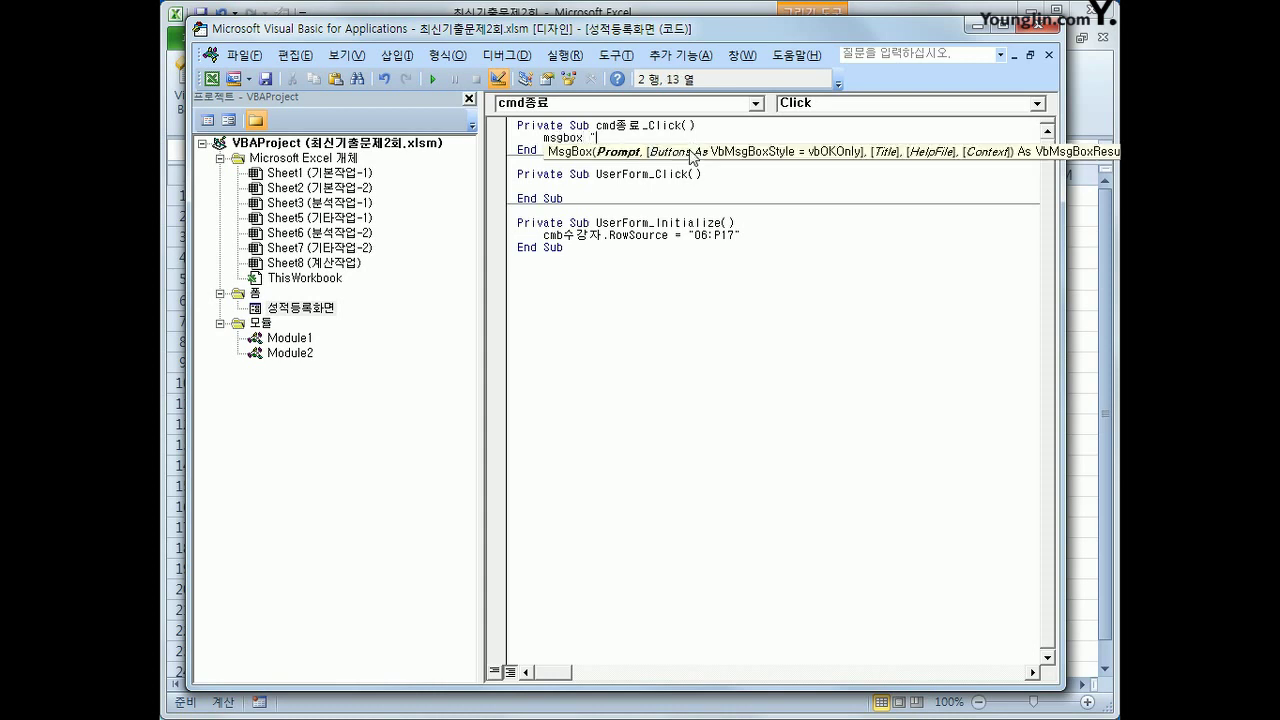
{"action": "key", "text": "BackSpace"}
{"action": "type", "text": "\"종"}
{"action": "key", "text": "BackSpace"}
{"action": "key", "text": "BackSpace"}
{"action": "type", "text": "now,"}
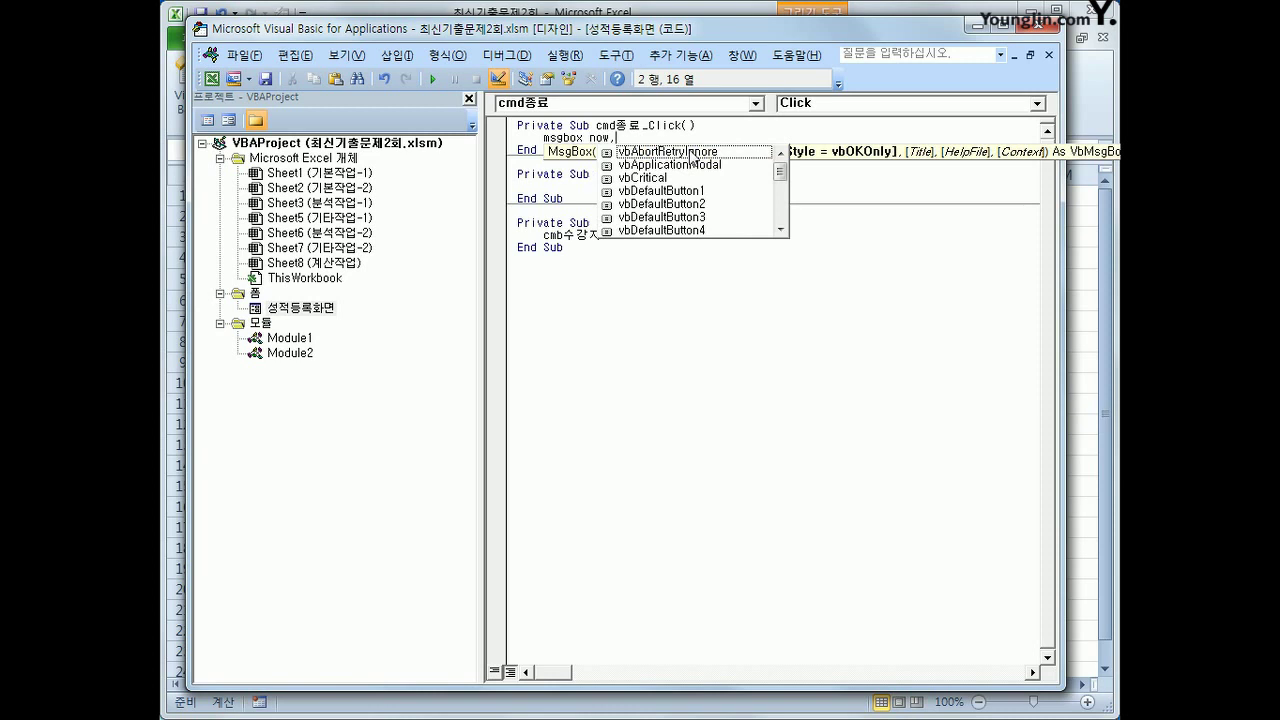
{"action": "type", "text": "\""}
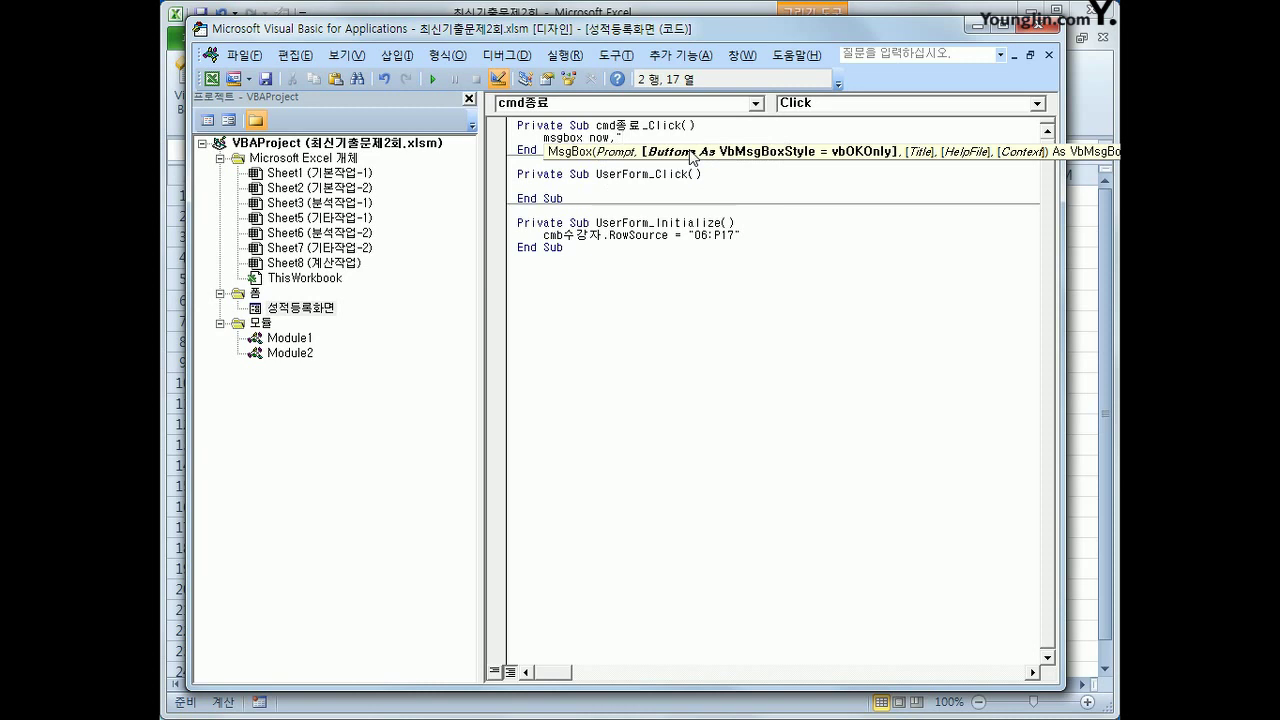
{"action": "key", "text": "BackSpace"}
{"action": "key", "text": "BackSpace"}
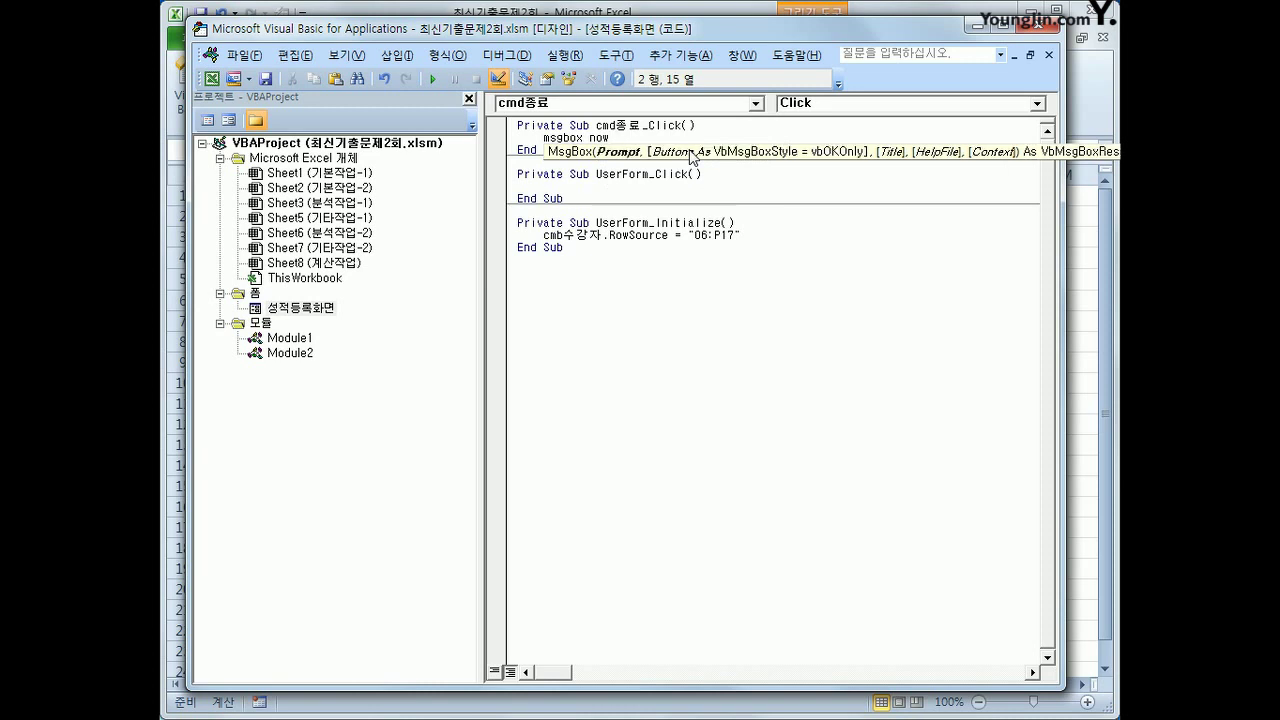
{"action": "type", "text": ","}
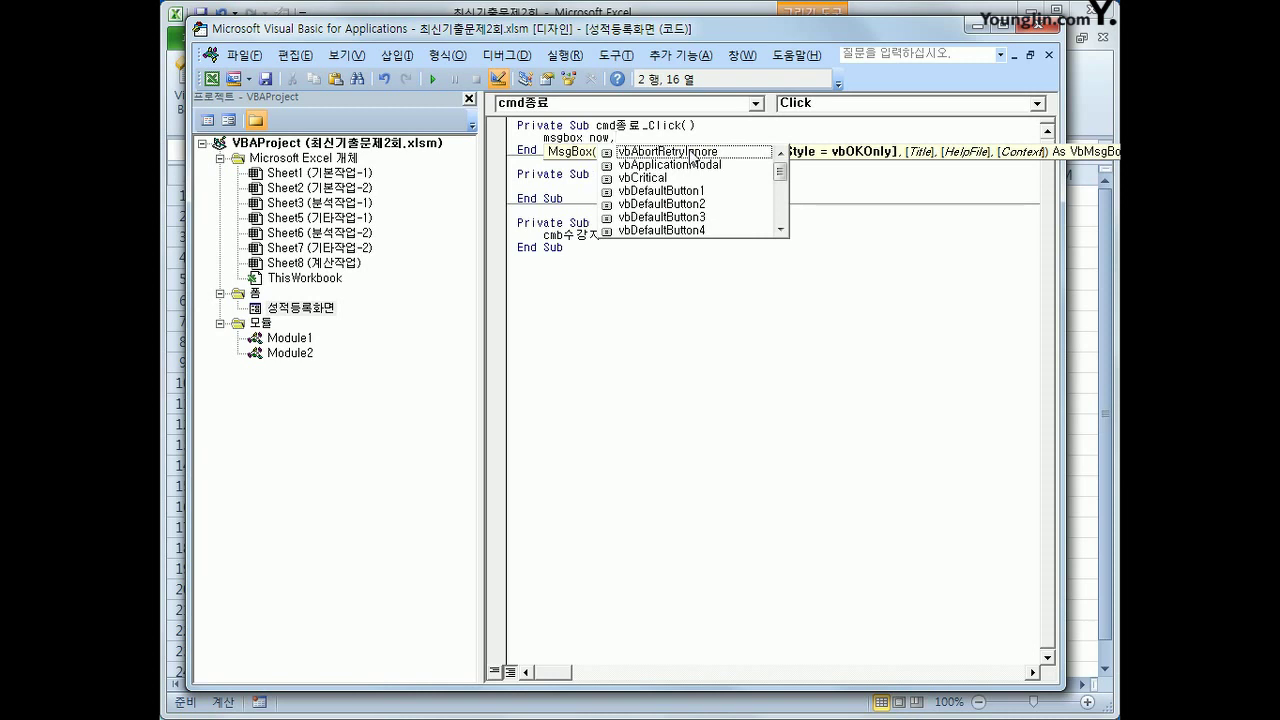
{"action": "type", "text": ", "}
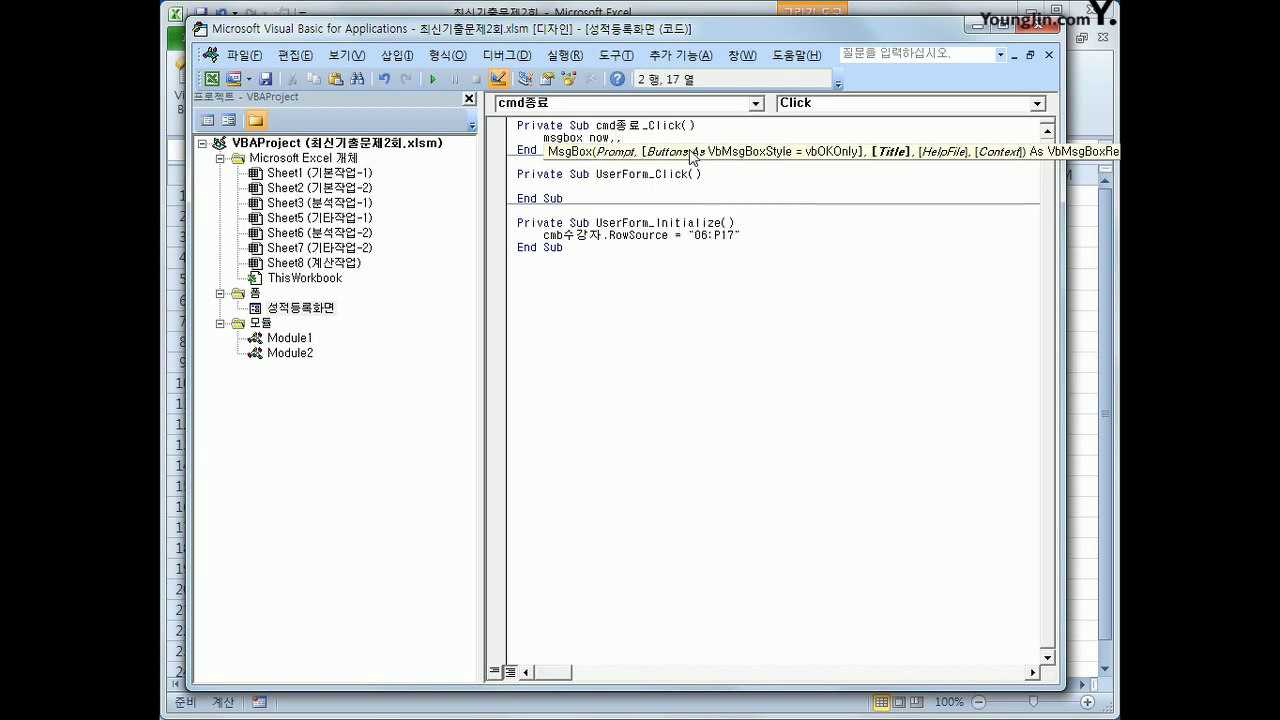
{"action": "type", "text": "\"등록화면"}
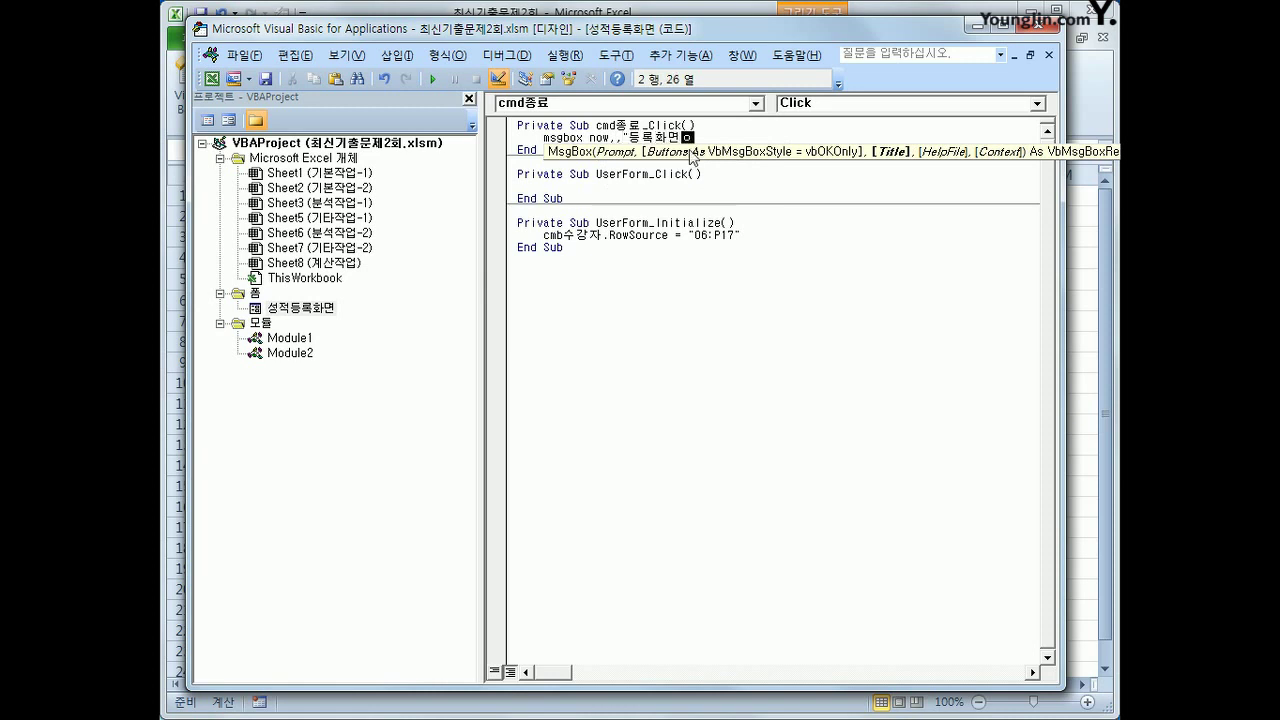
{"action": "type", "text": "을 종료합니"}
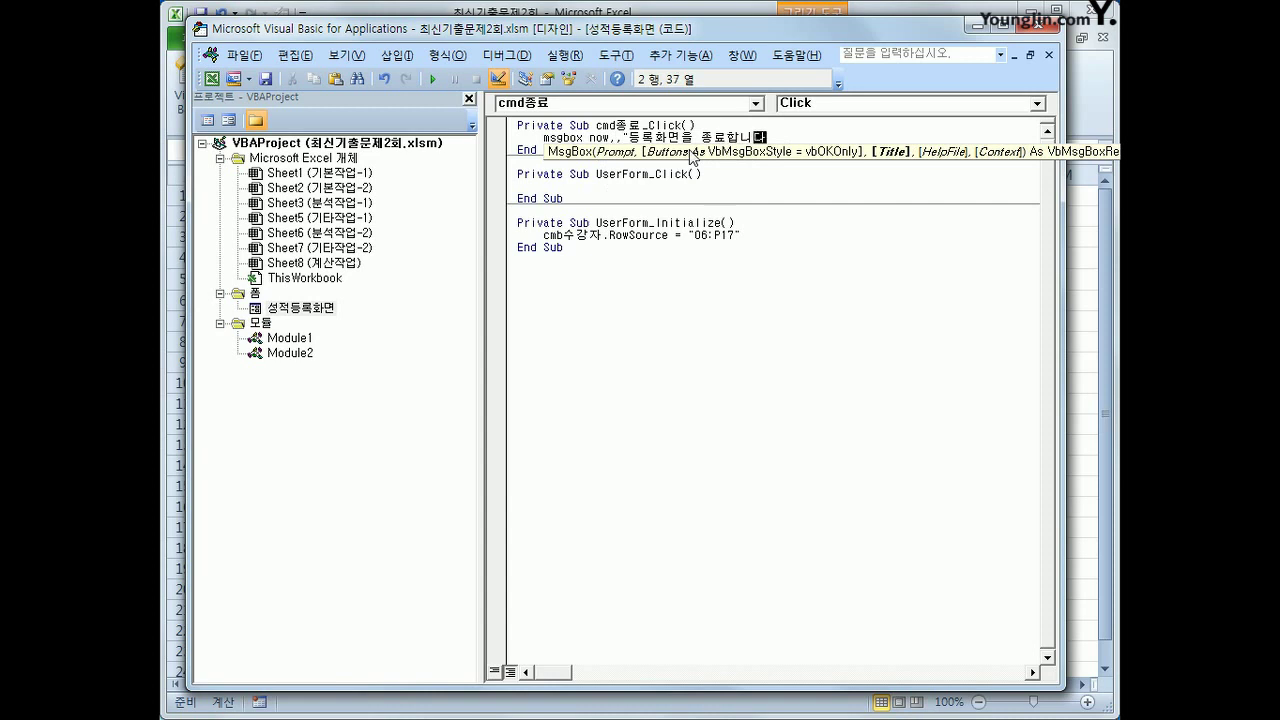
{"action": "type", "text": "다.\""}
{"action": "left_click", "coordinate": [690, 150]}
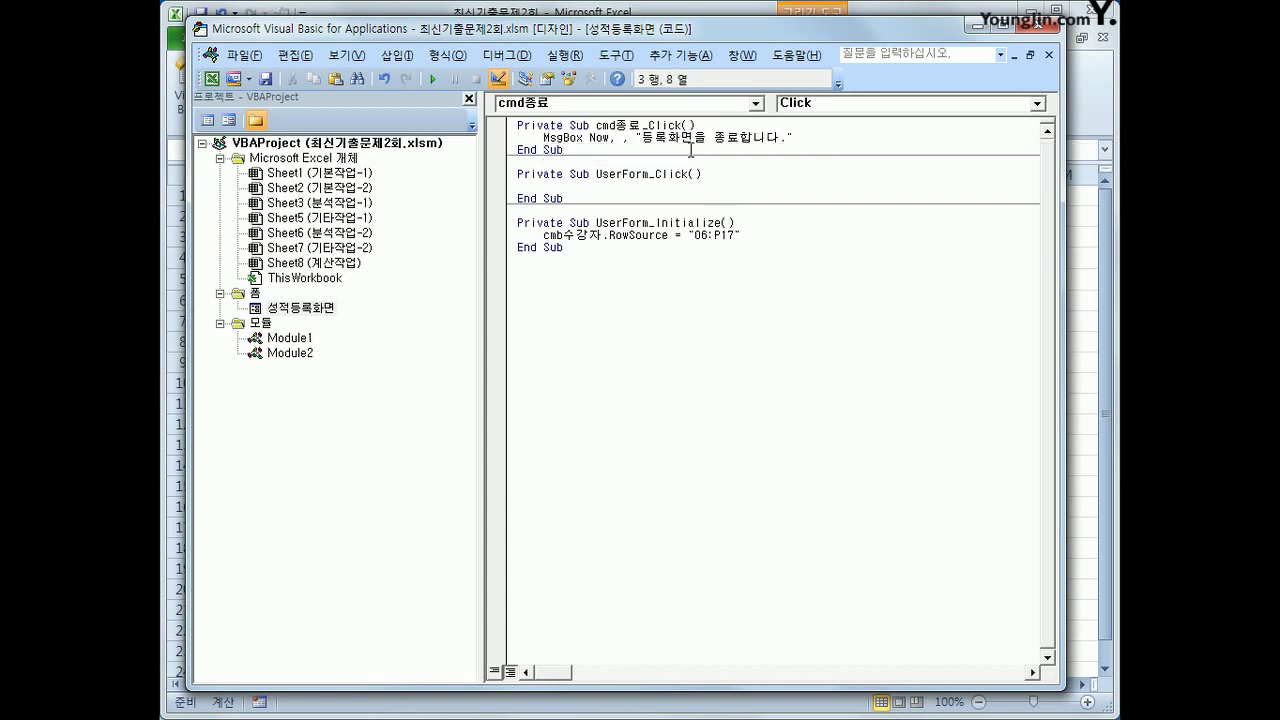
Step: Return to the 기타작업-2 sheet, turn off design mode and open the grade-entry form with 성적입력
{"action": "left_click", "coordinate": [1046, 28]}
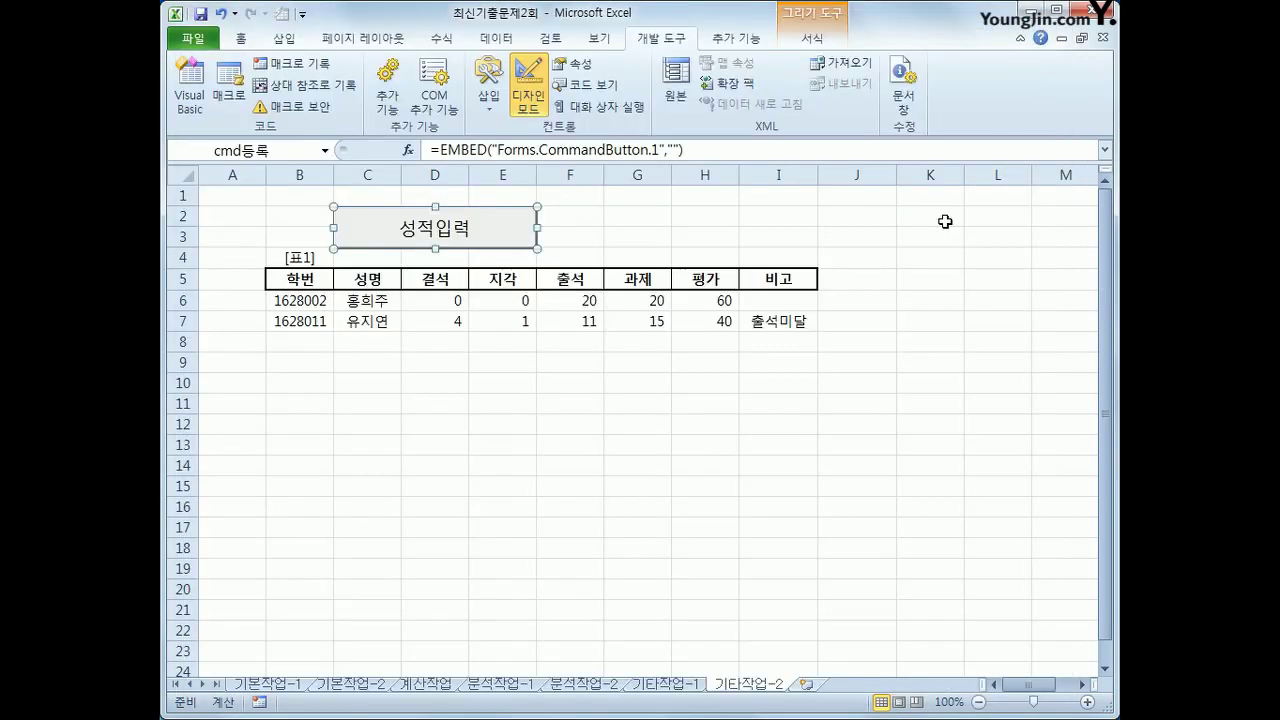
{"action": "left_click", "coordinate": [531, 106]}
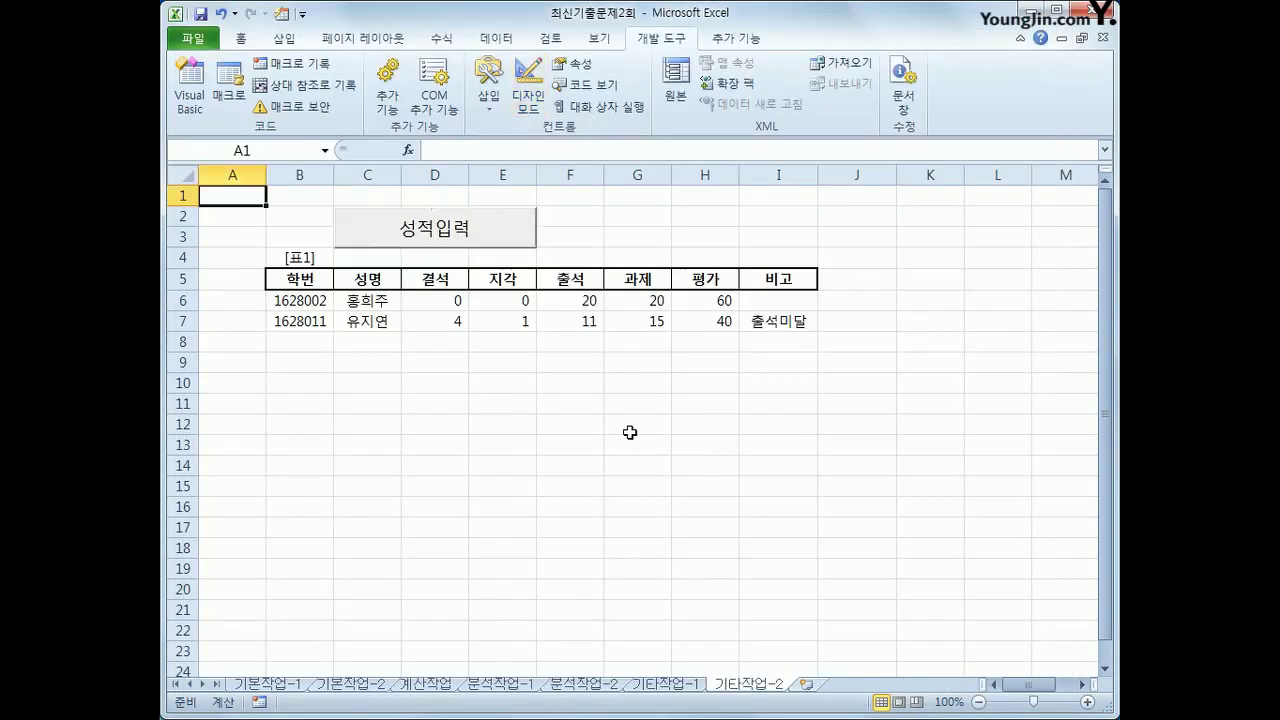
{"action": "left_click", "coordinate": [463, 230]}
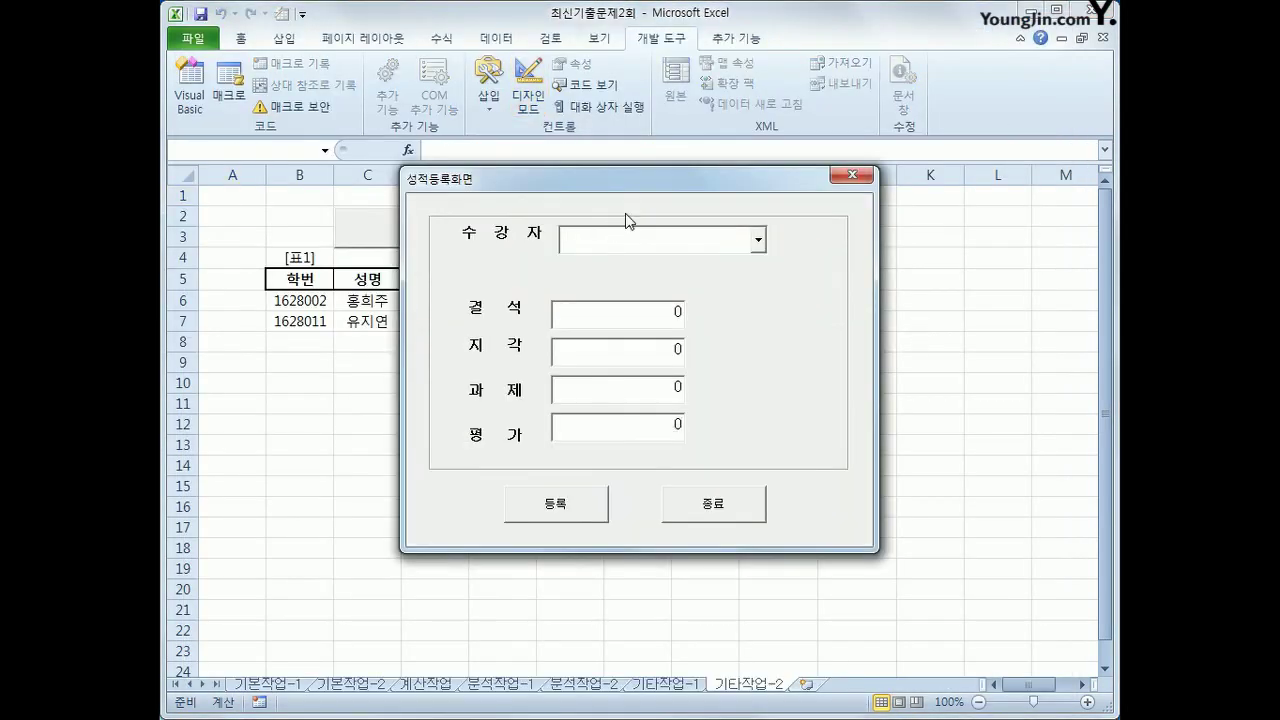
Step: Test the form's 수강자 list and 종료 button, dismiss the message and close the form
{"action": "left_click_drag", "start_coordinate": [630, 180], "coordinate": [806, 186]}
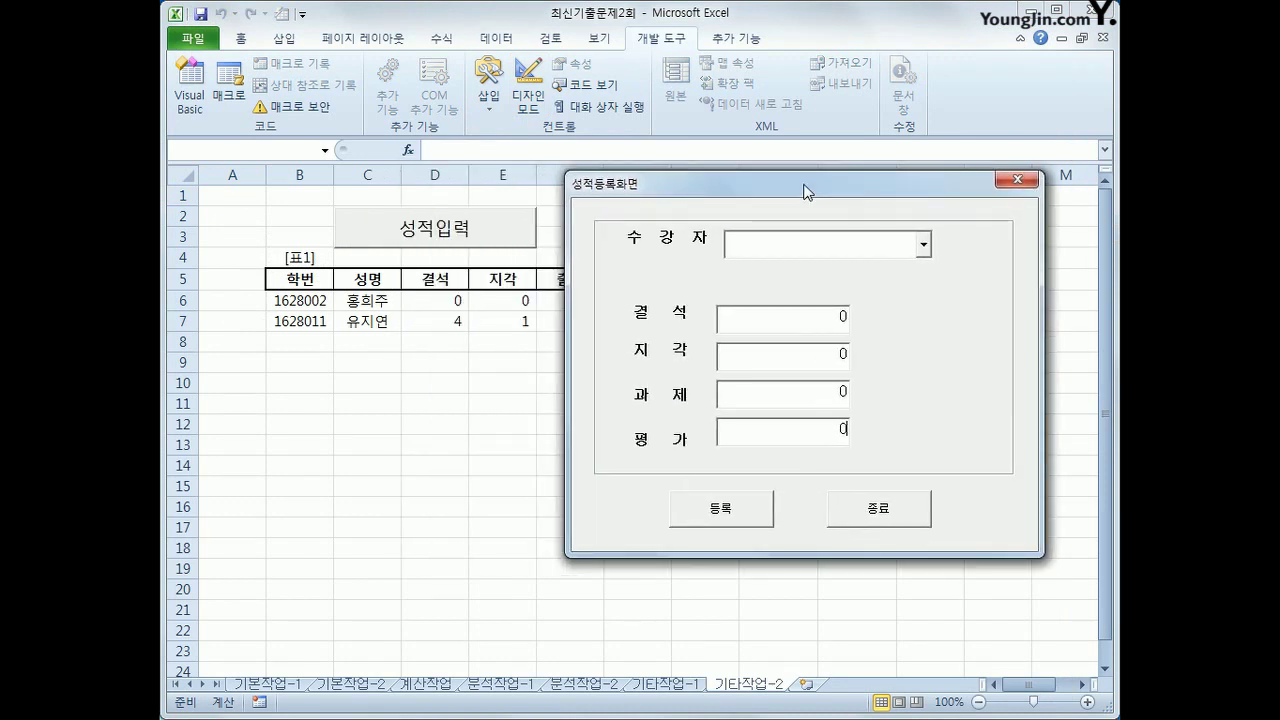
{"action": "left_click", "coordinate": [922, 250]}
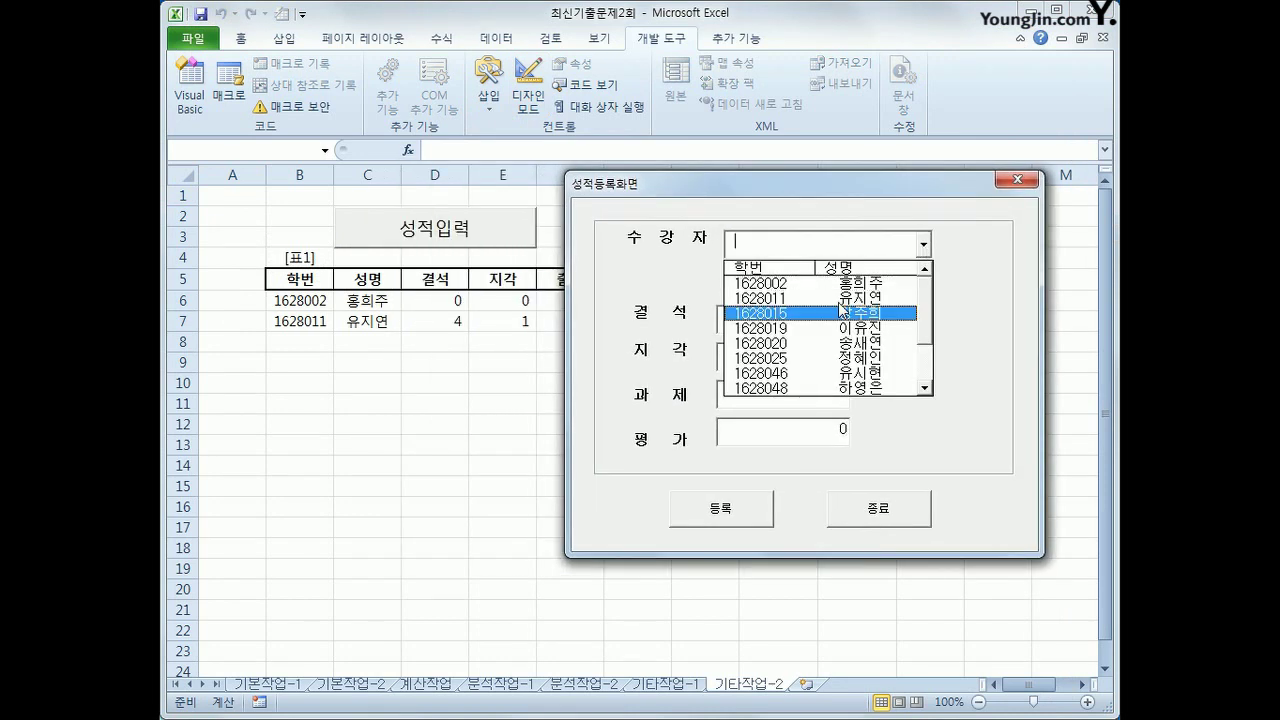
{"action": "left_click", "coordinate": [940, 268]}
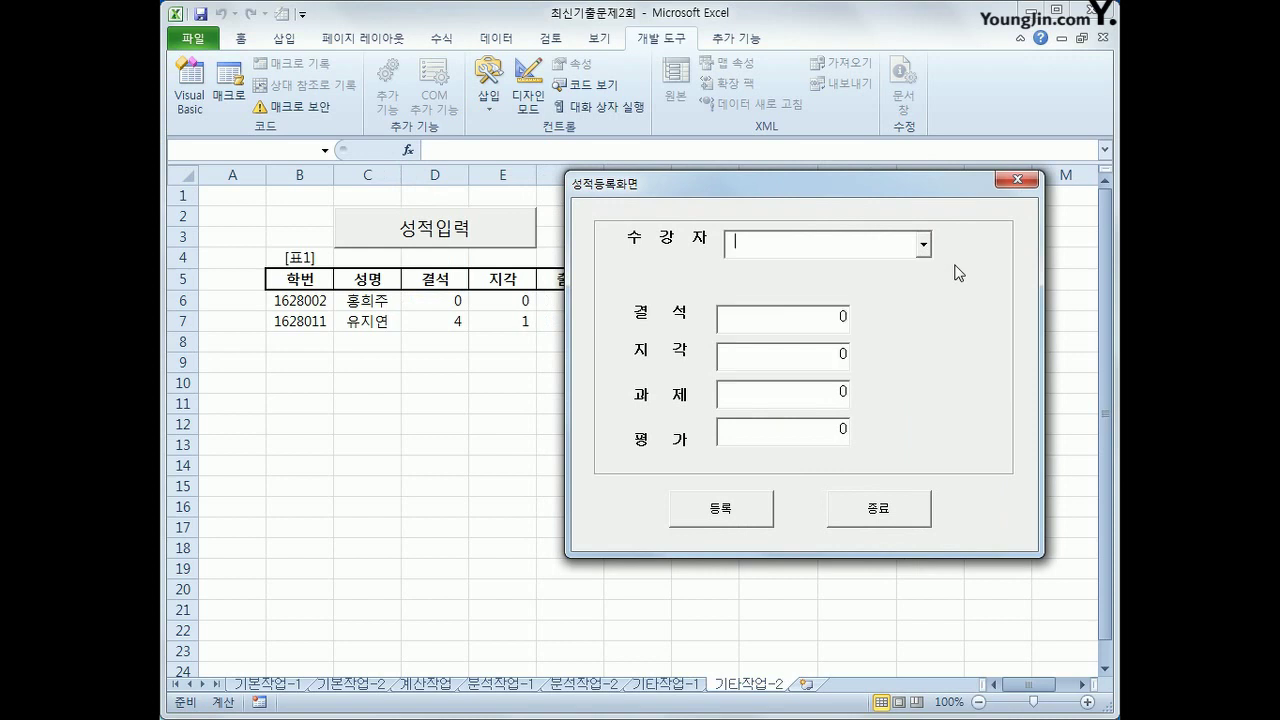
{"action": "left_click", "coordinate": [886, 508]}
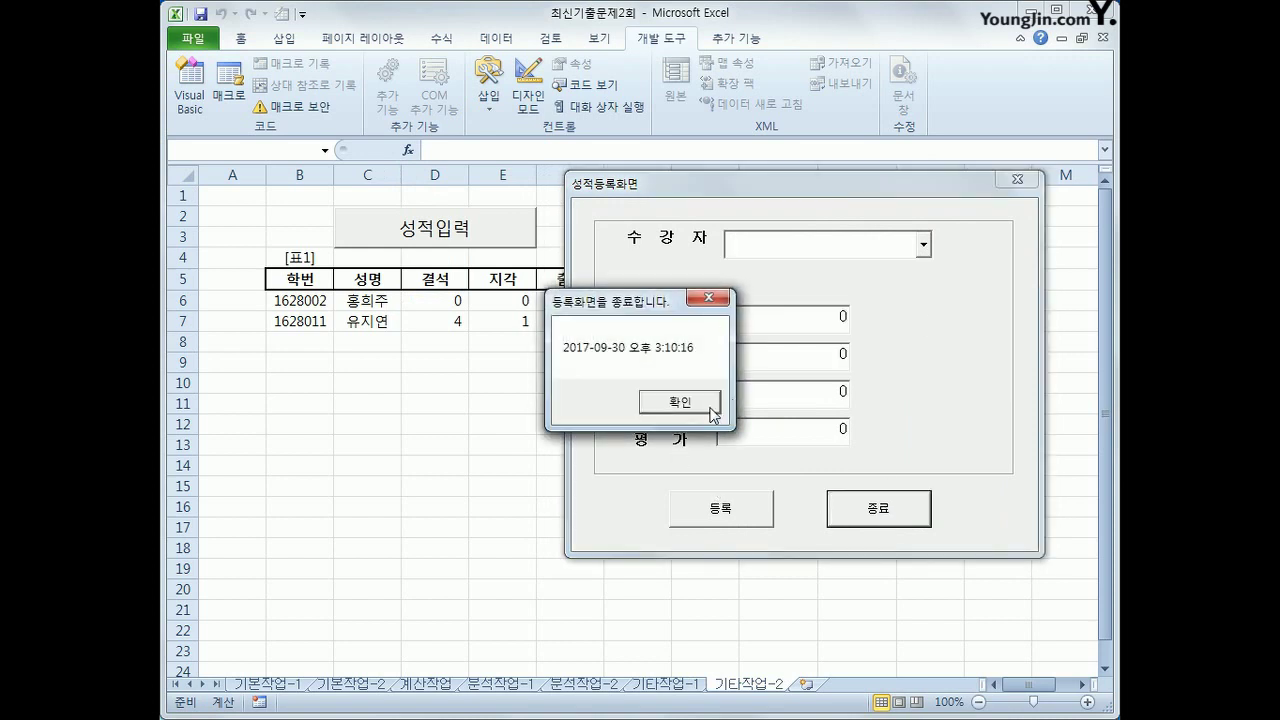
{"action": "left_click", "coordinate": [678, 401]}
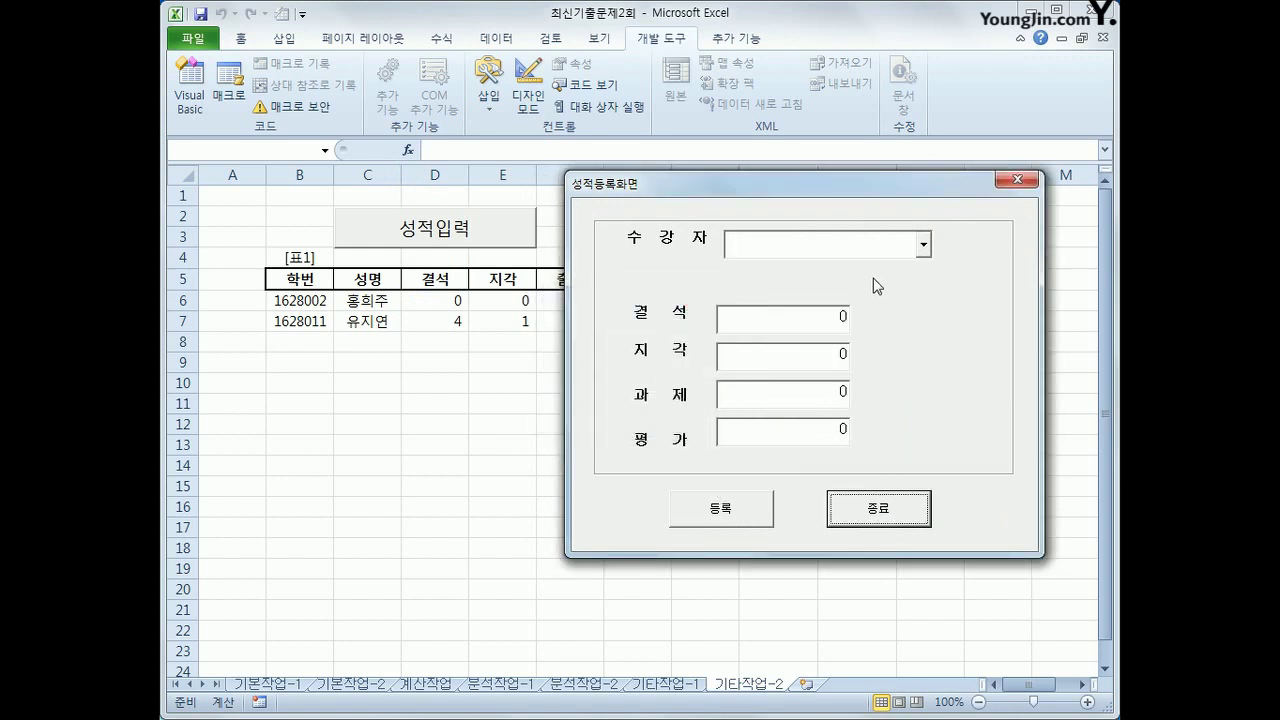
{"action": "left_click", "coordinate": [1016, 180]}
Step: Add the statement Unload Me below the MsgBox line in the cmd종료_Click procedure
{"action": "left_click", "coordinate": [206, 95]}
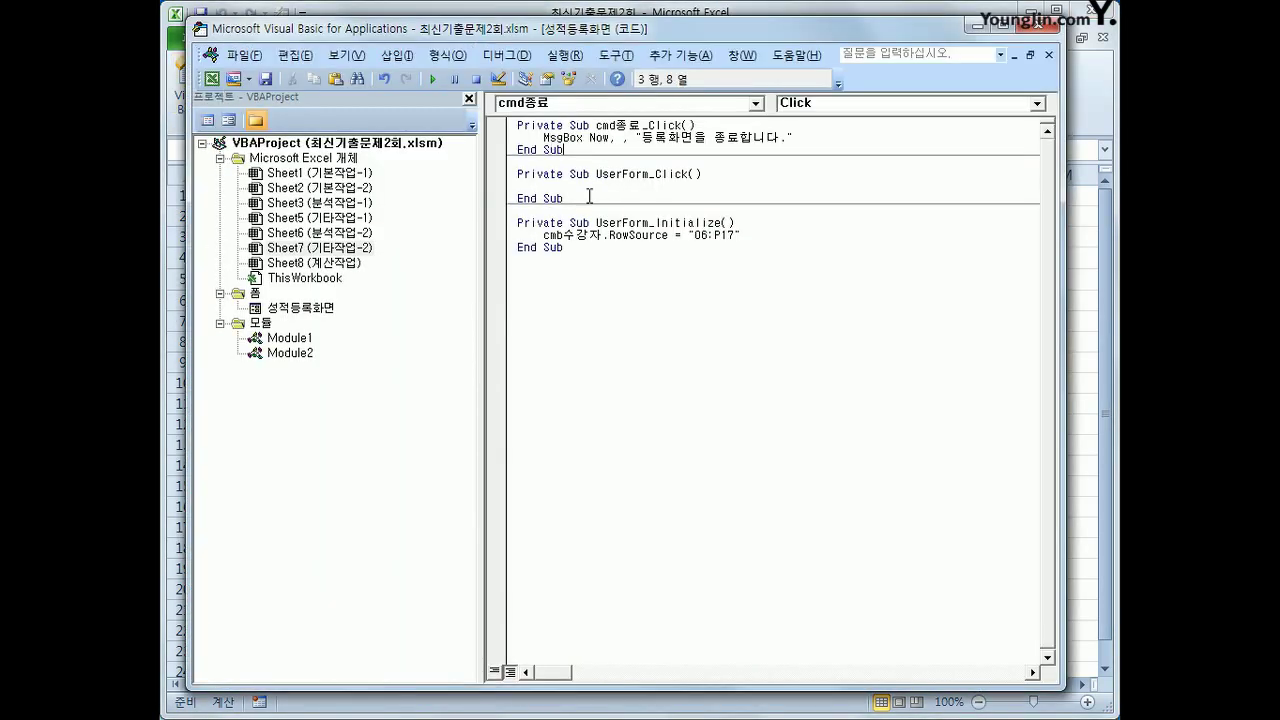
{"action": "left_click", "coordinate": [836, 137]}
{"action": "key", "text": "Return"}
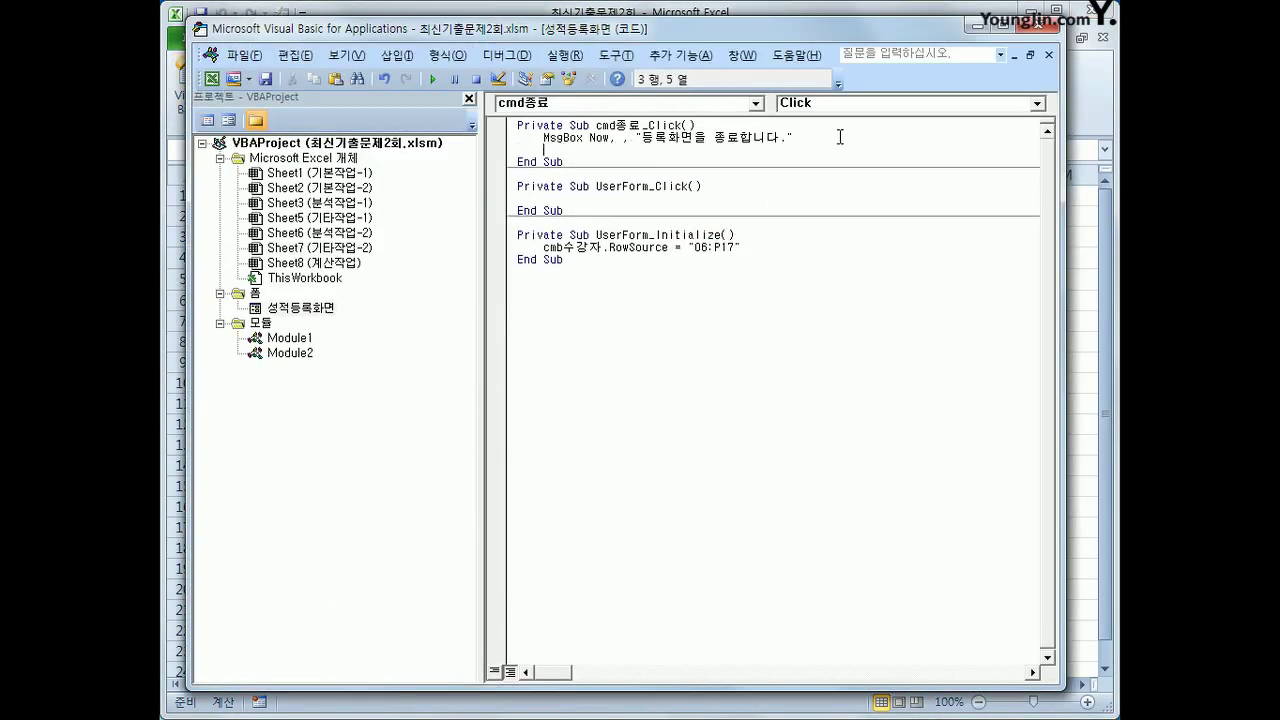
{"action": "type", "text": "ㅕㅜ"}
{"action": "type", "text": "load "}
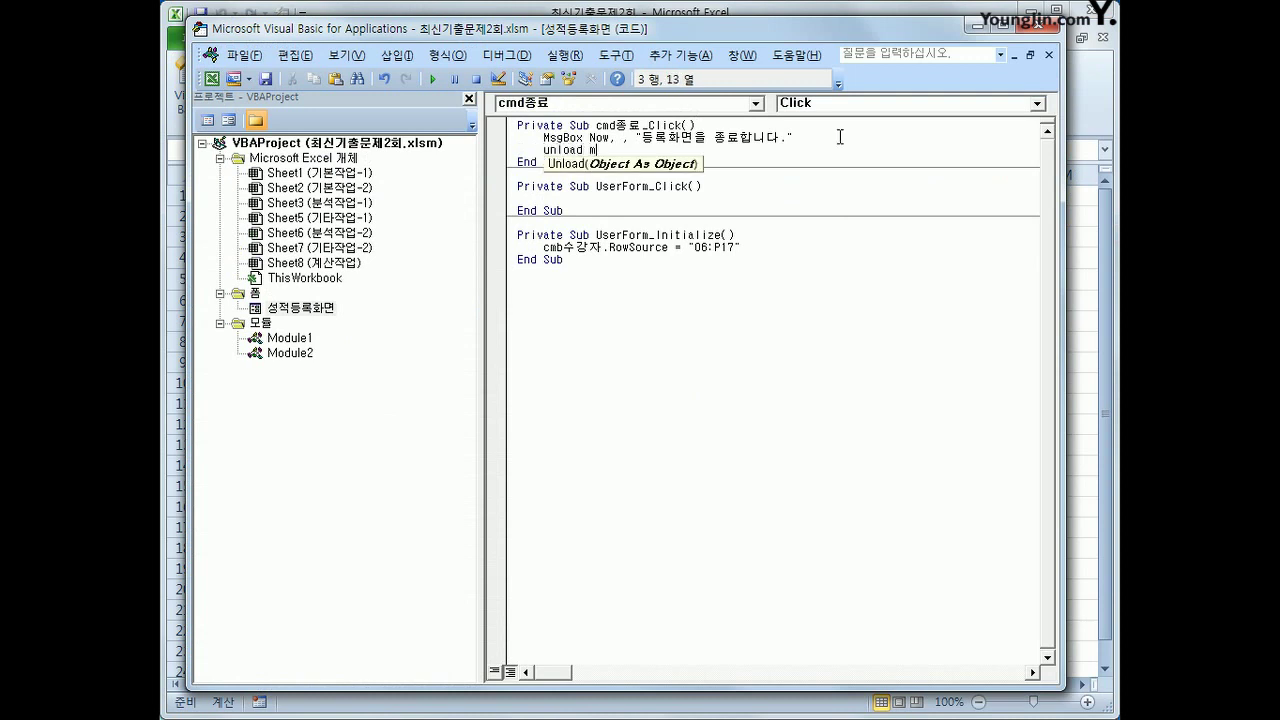
{"action": "type", "text": "me"}
Step: Return to the sheet, reopen the grade-entry form and test closing it with 종료
{"action": "left_click", "coordinate": [1048, 28]}
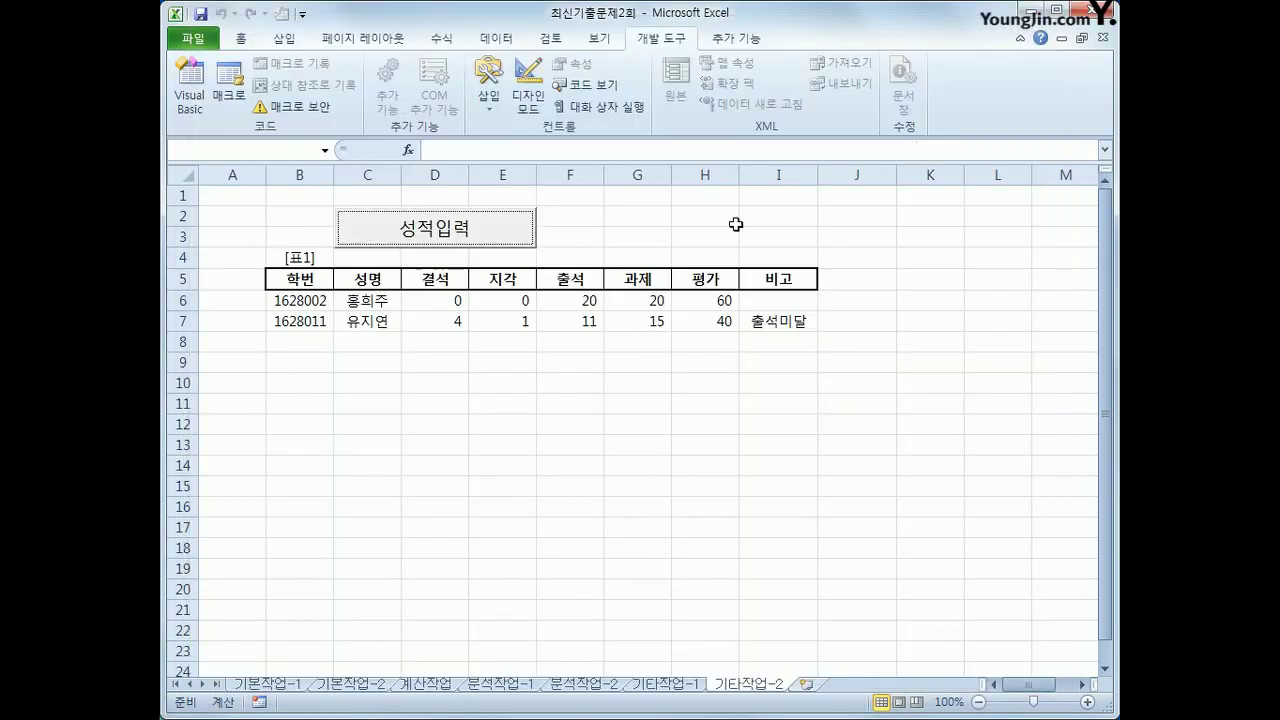
{"action": "left_click", "coordinate": [455, 223]}
{"action": "left_click", "coordinate": [704, 503]}
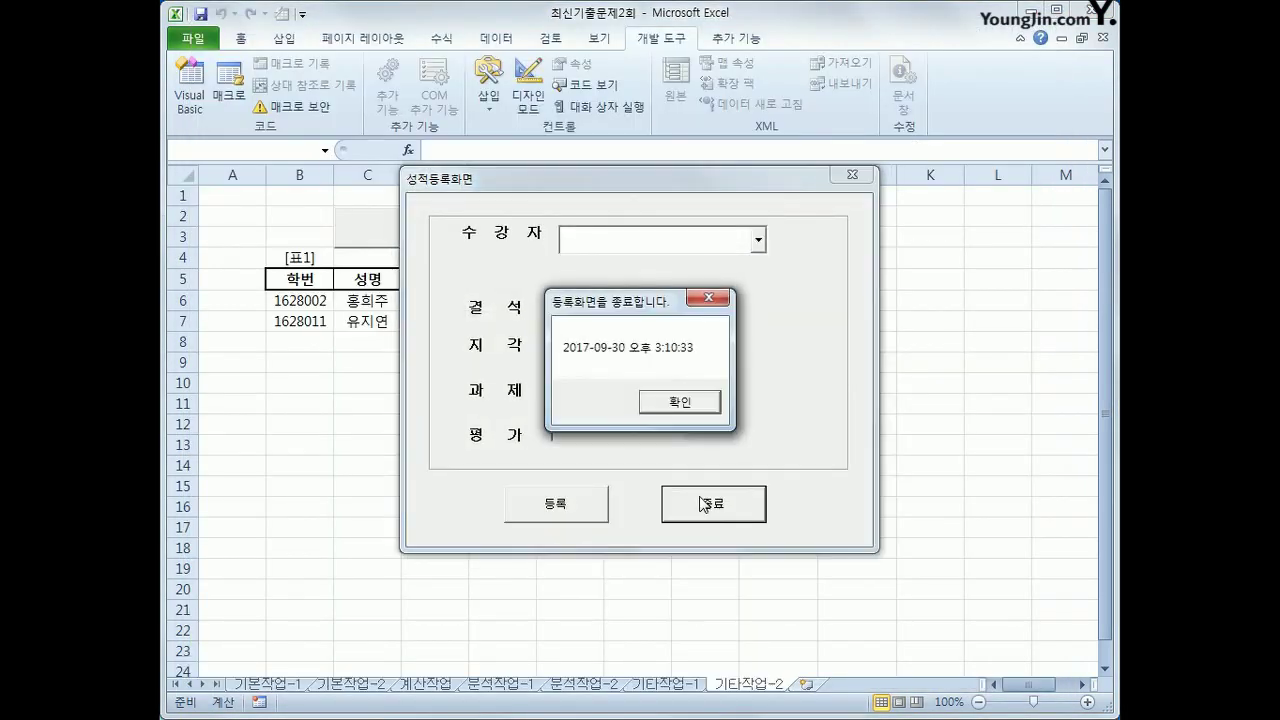
{"action": "left_click", "coordinate": [685, 404]}
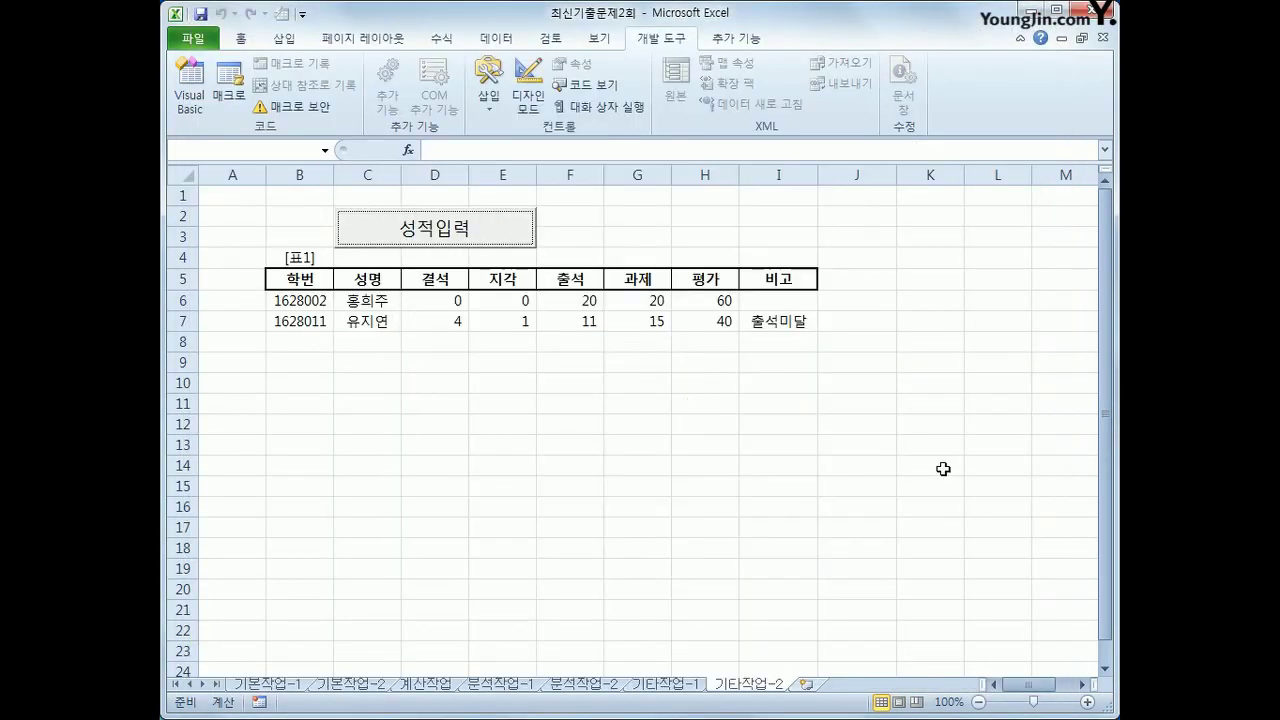
Step: Run the form again, choose the first student, try the 결석, 지각, 과제 and 평가 fields, and end it with 종료
{"action": "left_click", "coordinate": [927, 467]}
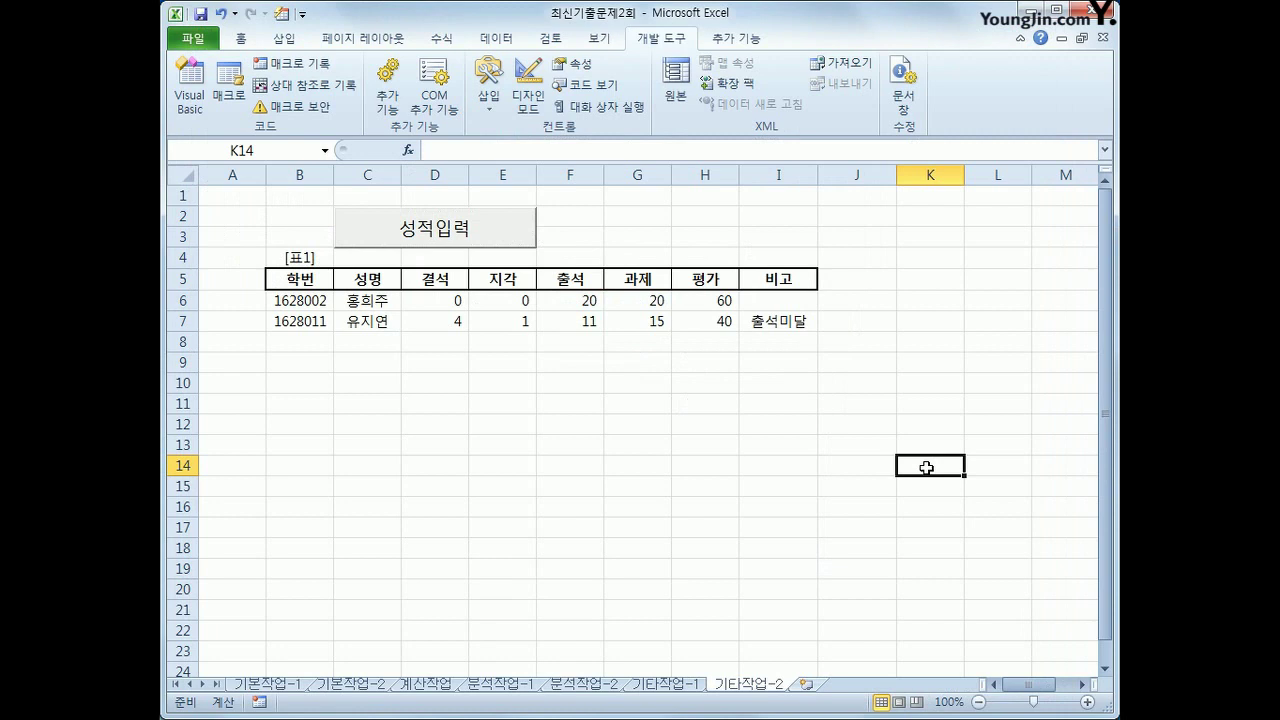
{"action": "left_click", "coordinate": [517, 232]}
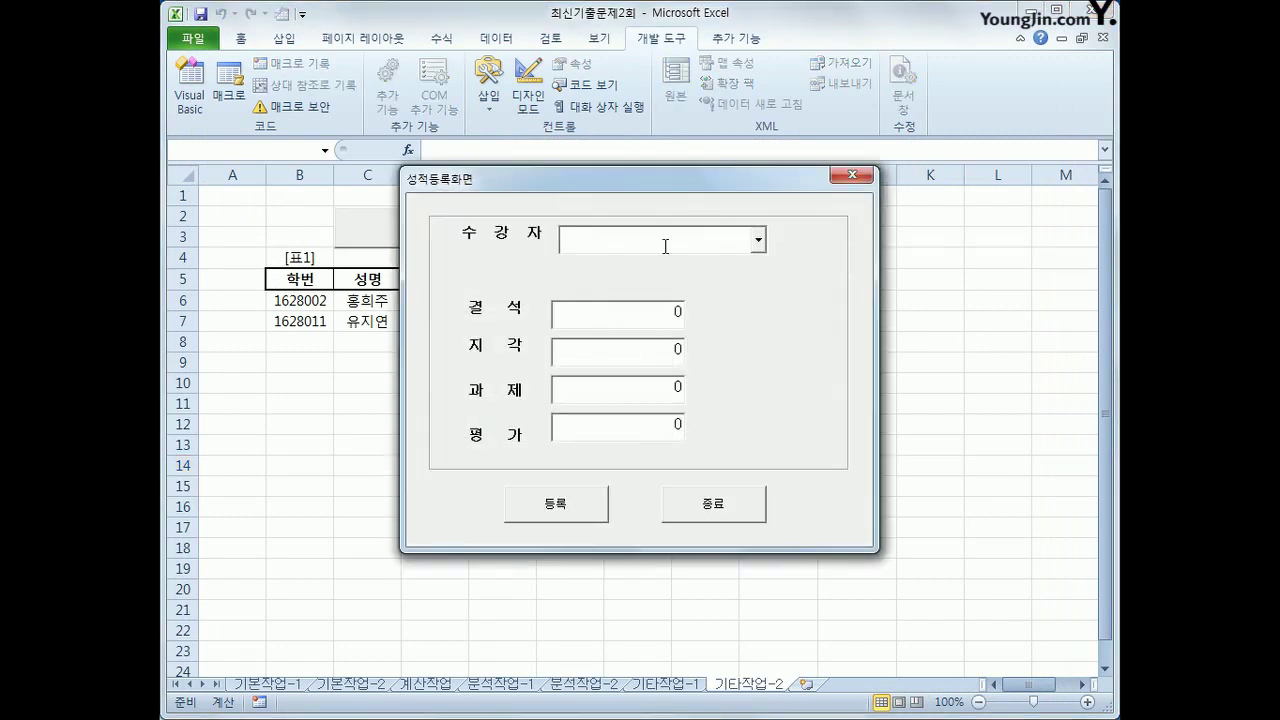
{"action": "left_click", "coordinate": [758, 240]}
{"action": "left_click", "coordinate": [600, 281]}
{"action": "left_click_drag", "start_coordinate": [710, 190], "coordinate": [870, 322]}
{"action": "left_click", "coordinate": [820, 445]}
{"action": "left_click", "coordinate": [820, 490]}
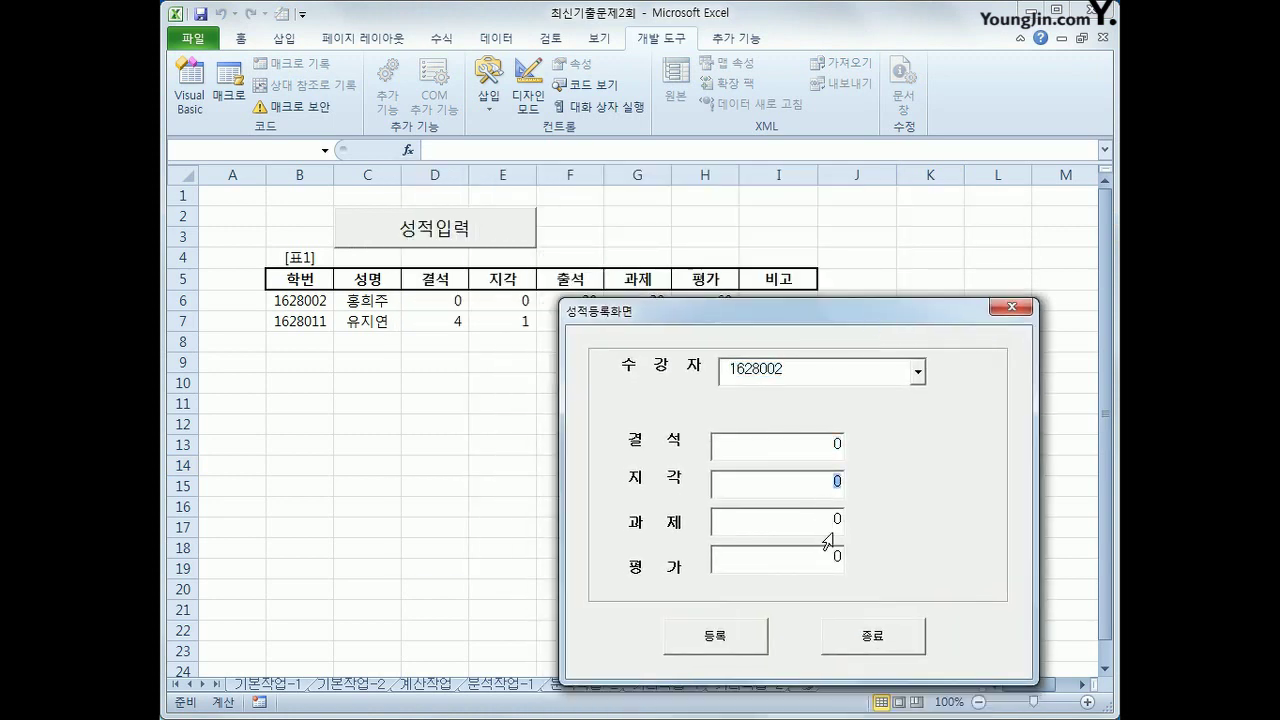
{"action": "left_click", "coordinate": [827, 530]}
{"action": "left_click", "coordinate": [837, 562]}
{"action": "left_click", "coordinate": [891, 648]}
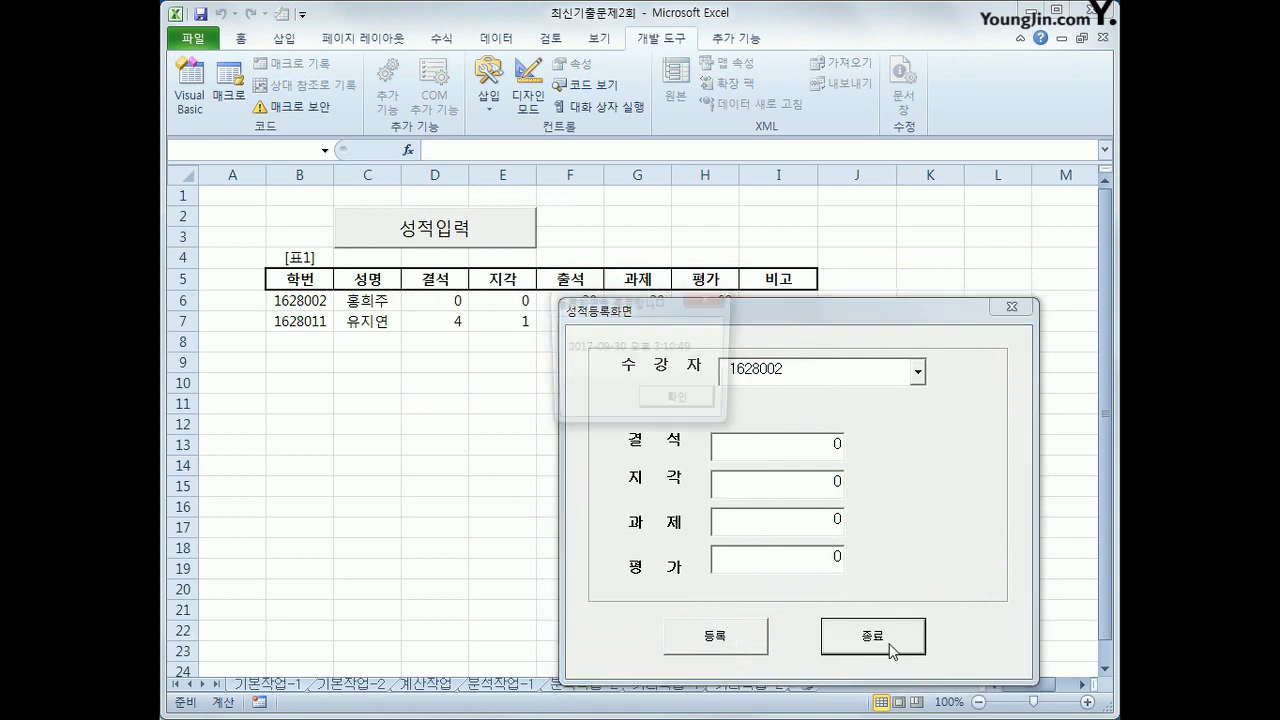
{"action": "left_click", "coordinate": [680, 397]}
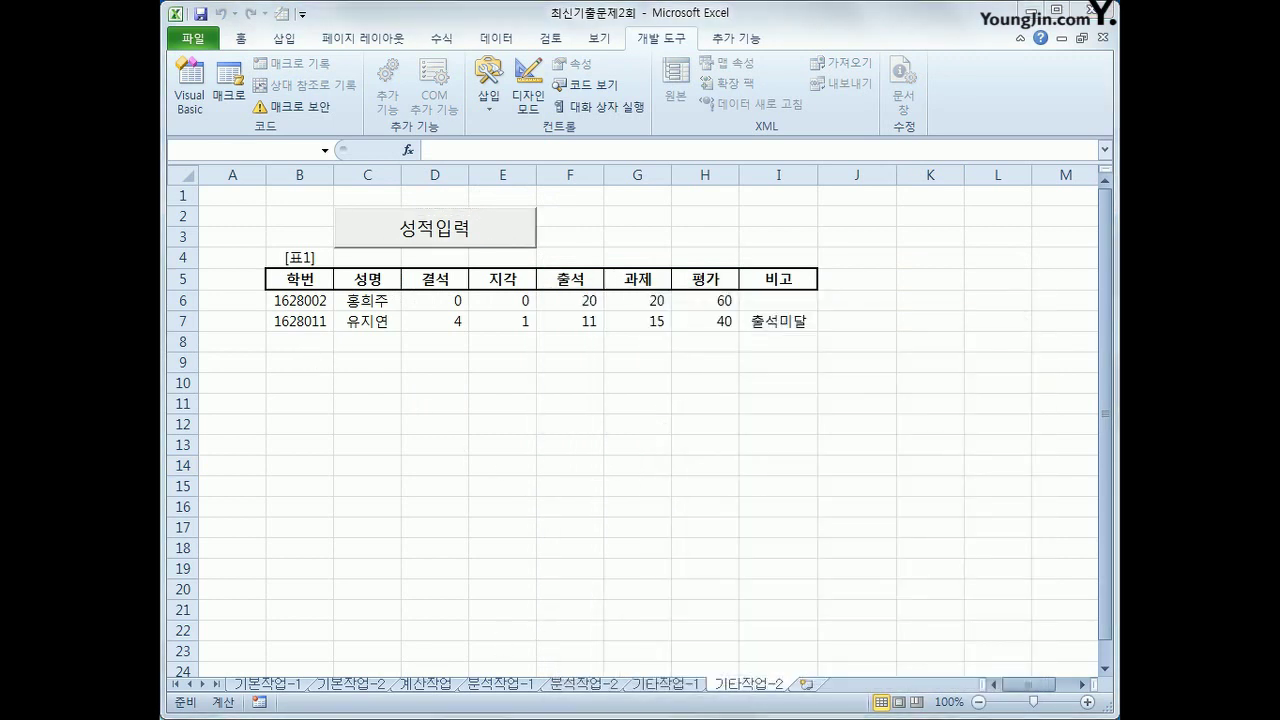
Step: Examine the rows of the 표1 grade table and the 표2 student list in columns O and P
{"action": "mouse_move", "coordinate": [262, 266]}
{"action": "left_mouse_down"}
{"action": "mouse_move", "coordinate": [258, 293]}
{"action": "mouse_move", "coordinate": [352, 306]}
{"action": "mouse_move", "coordinate": [322, 266]}
{"action": "mouse_move", "coordinate": [262, 270]}
{"action": "mouse_move", "coordinate": [306, 238]}
{"action": "left_mouse_up"}
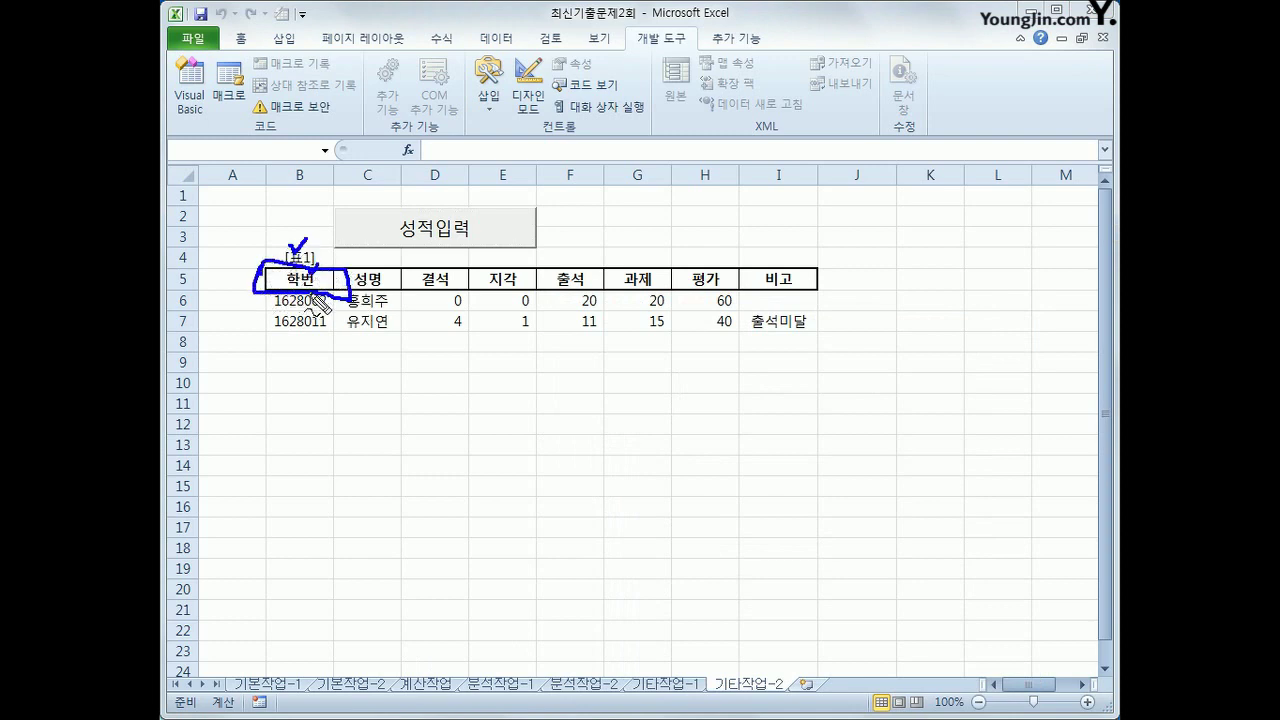
{"action": "mouse_move", "coordinate": [314, 299]}
{"action": "left_mouse_down"}
{"action": "mouse_move", "coordinate": [315, 327]}
{"action": "mouse_move", "coordinate": [322, 310]}
{"action": "left_mouse_up"}
{"action": "mouse_move", "coordinate": [408, 306]}
{"action": "left_mouse_down"}
{"action": "mouse_move", "coordinate": [438, 334]}
{"action": "mouse_move", "coordinate": [410, 346]}
{"action": "left_mouse_up"}
{"action": "left_click_drag", "start_coordinate": [178, 334], "coordinate": [175, 352]}
{"action": "mouse_move", "coordinate": [444, 332]}
{"action": "left_mouse_down"}
{"action": "mouse_move", "coordinate": [490, 338]}
{"action": "mouse_move", "coordinate": [478, 360]}
{"action": "mouse_move", "coordinate": [572, 365]}
{"action": "mouse_move", "coordinate": [524, 380]}
{"action": "left_mouse_up"}
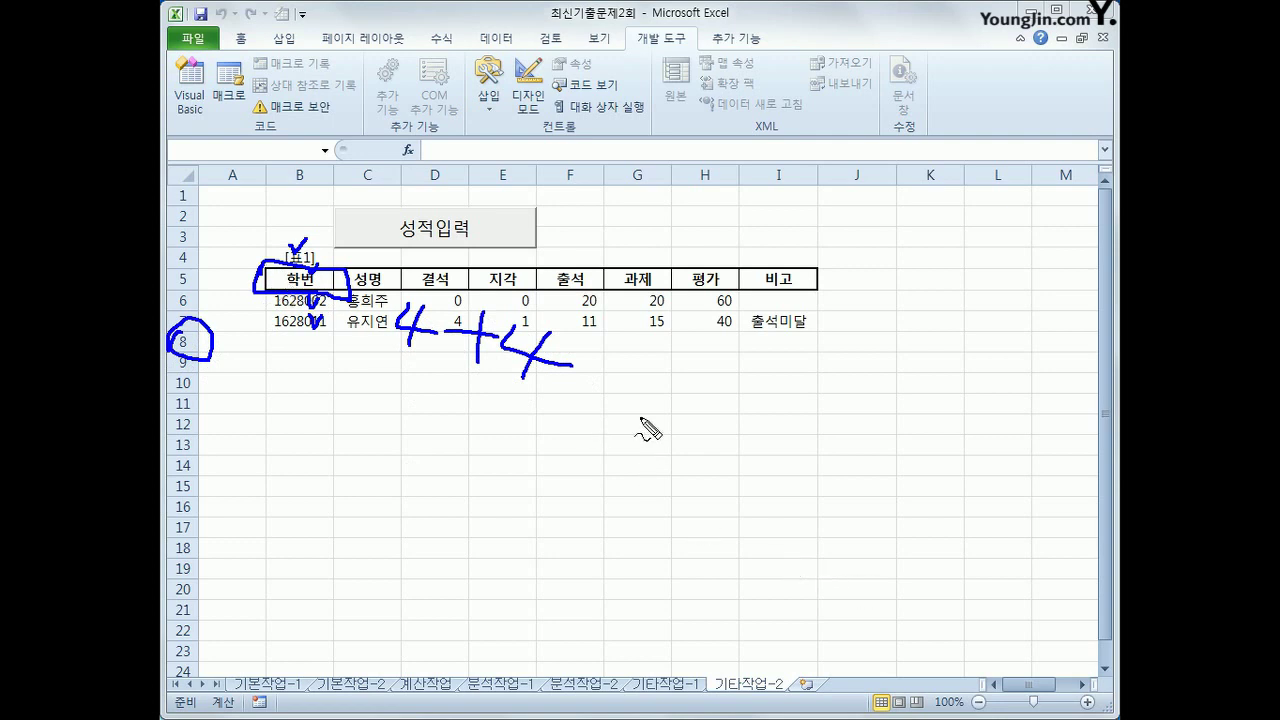
{"action": "key", "text": "Escape"}
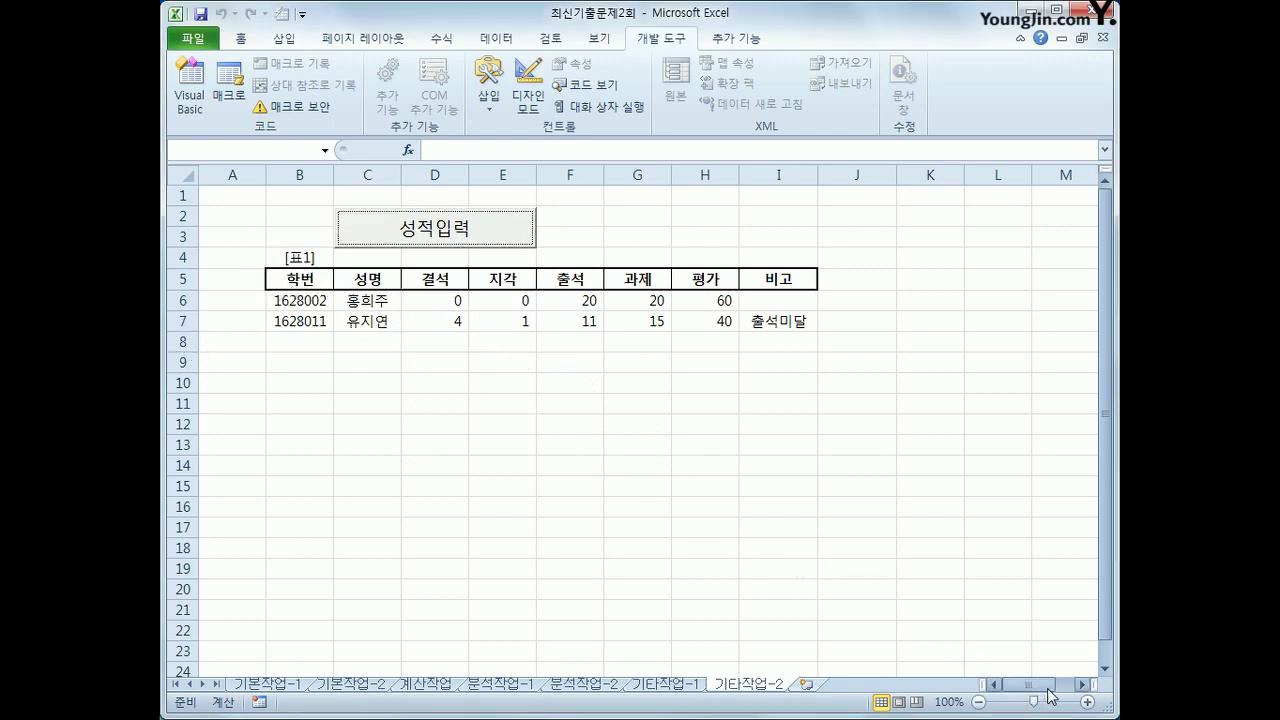
{"action": "left_click_drag", "start_coordinate": [1048, 688], "coordinate": [1058, 688]}
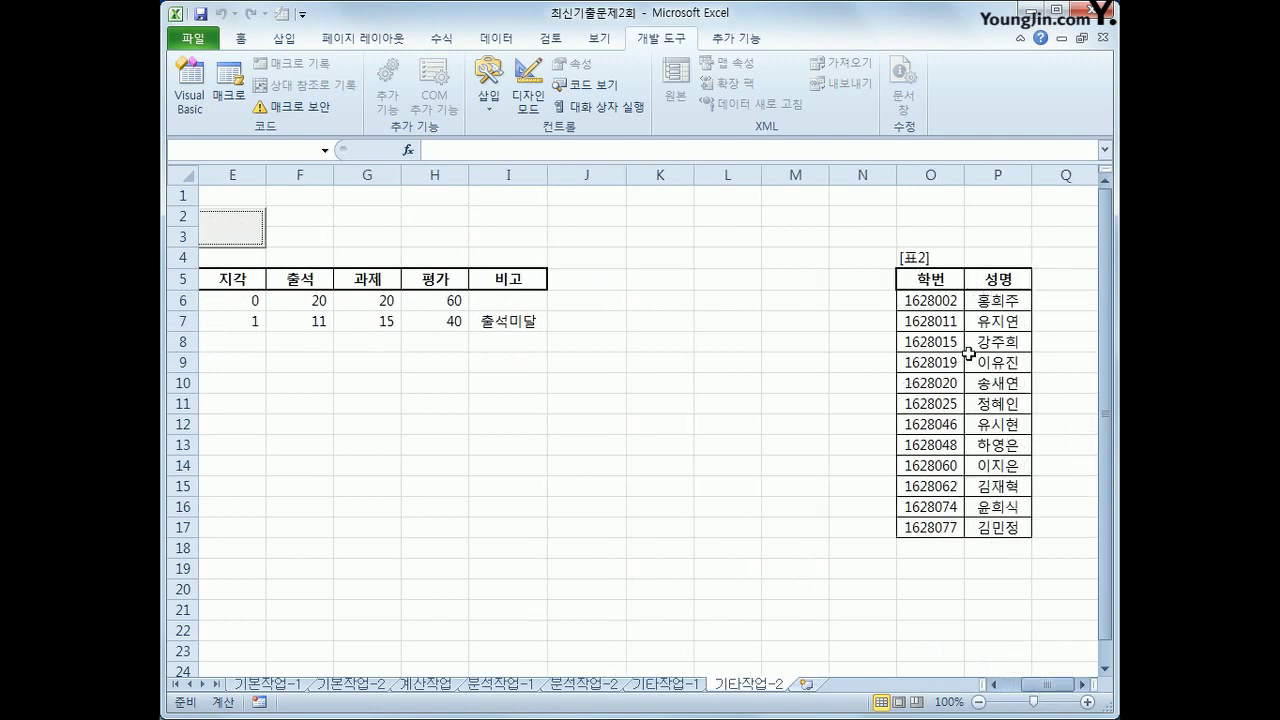
{"action": "mouse_move", "coordinate": [1036, 688]}
{"action": "left_mouse_down"}
{"action": "mouse_move", "coordinate": [1024, 694]}
{"action": "mouse_move", "coordinate": [1047, 696]}
{"action": "left_mouse_up"}
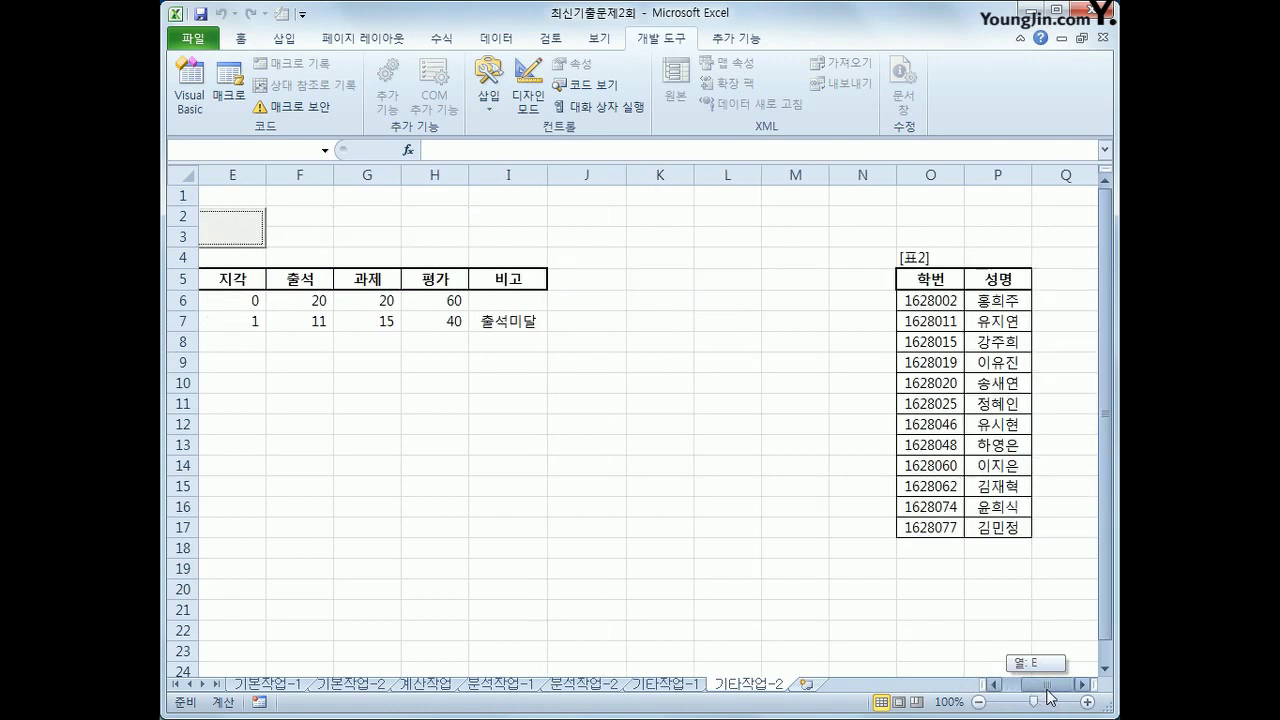
{"action": "left_click_drag", "start_coordinate": [1049, 697], "coordinate": [1049, 697]}
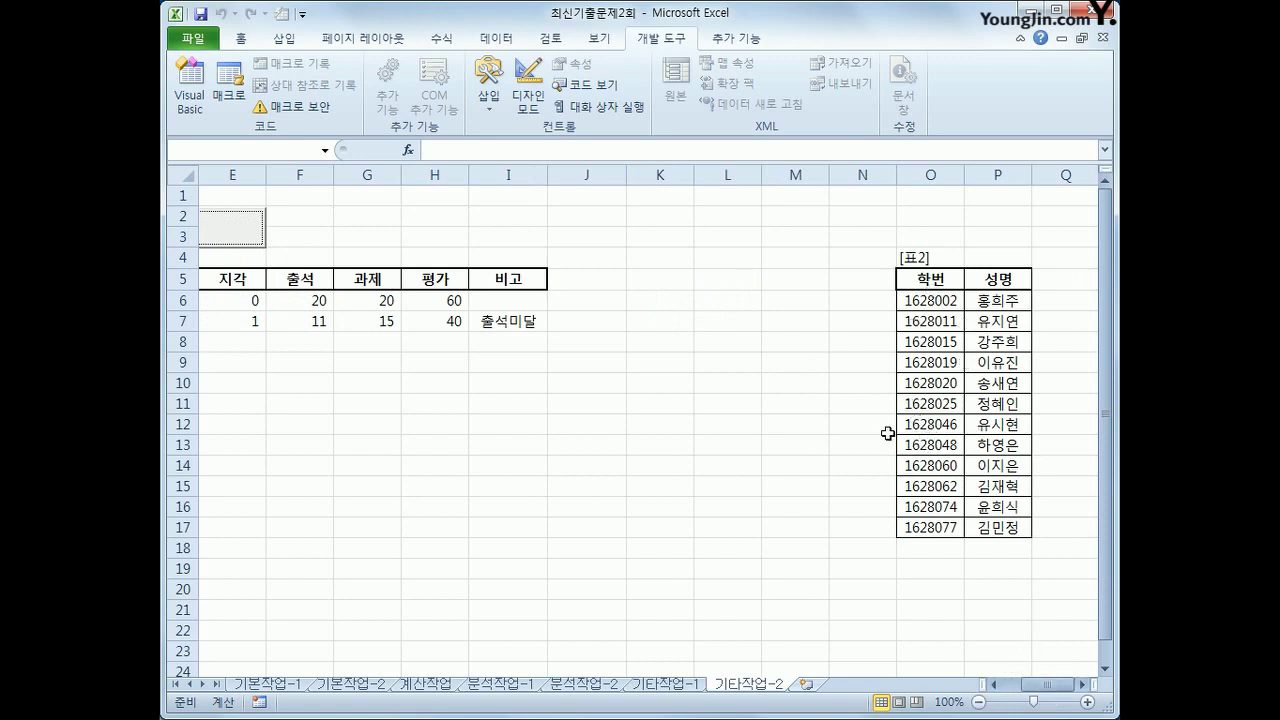
{"action": "left_click_drag", "start_coordinate": [1039, 697], "coordinate": [1025, 697]}
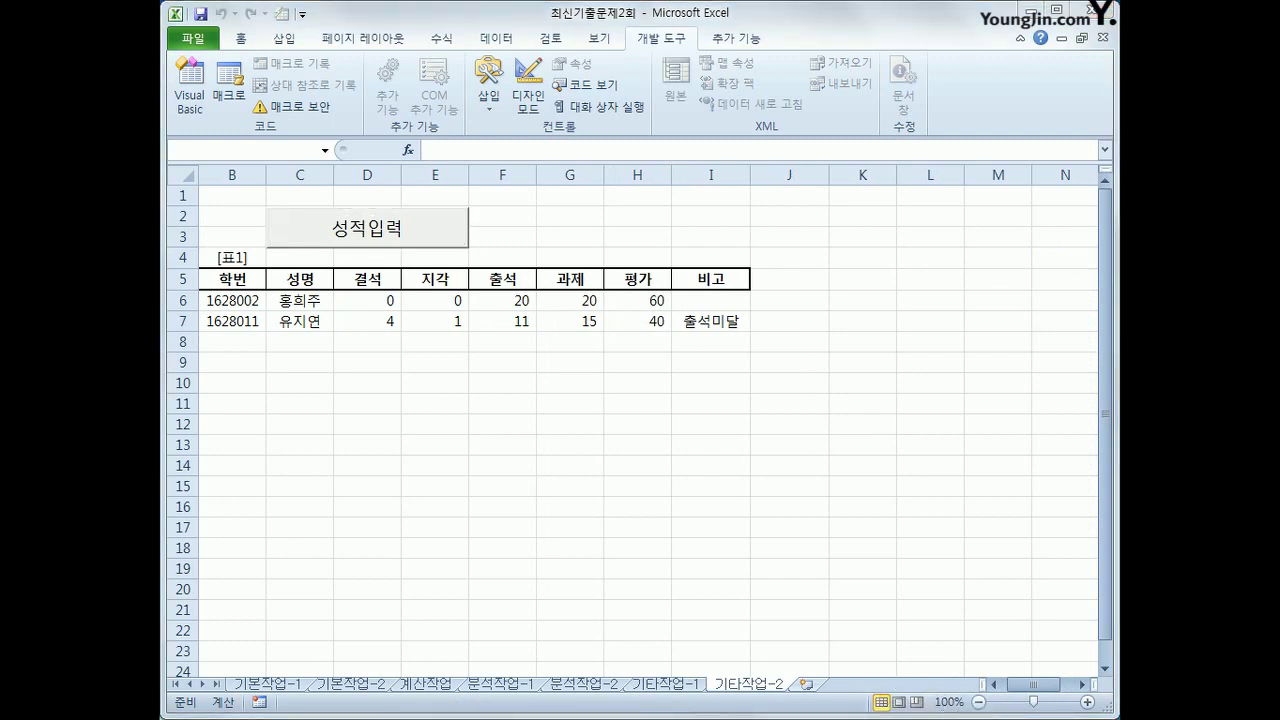
Step: Zoom the sheet out to 80% and examine the column positions of the 표1 fields and the 표2 student list
{"action": "left_click", "coordinate": [979, 703]}
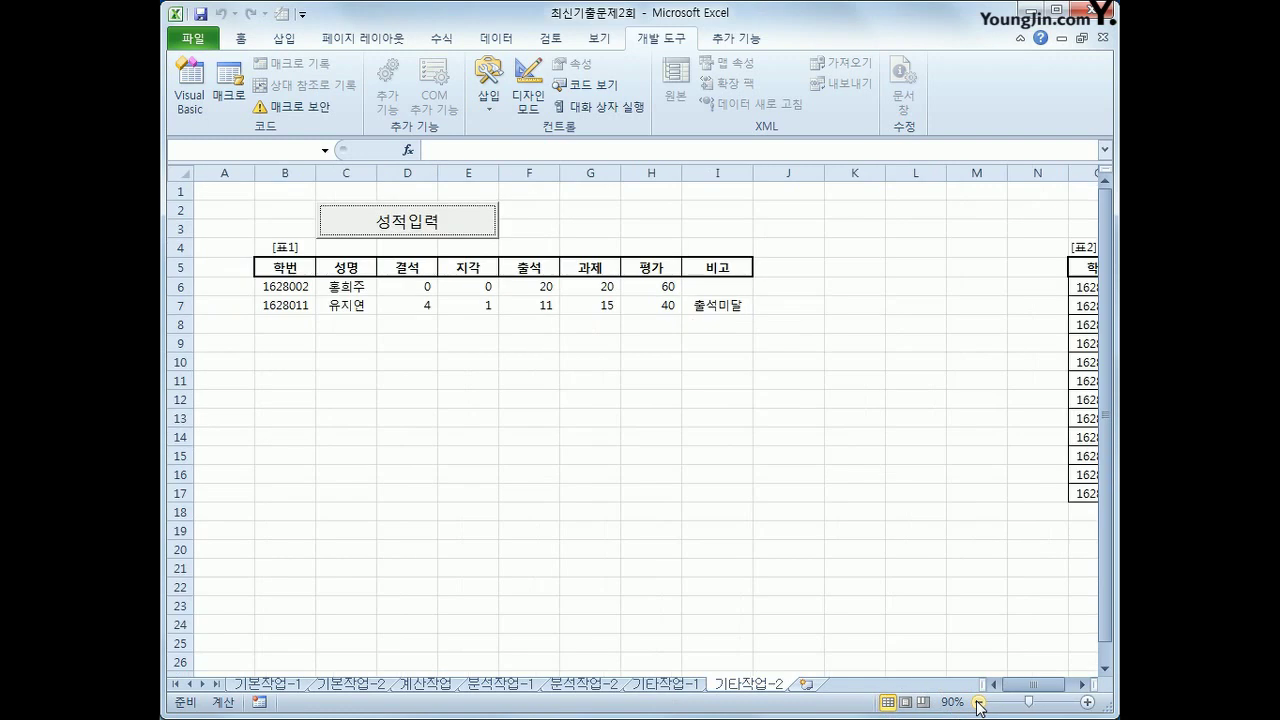
{"action": "left_click", "coordinate": [979, 703]}
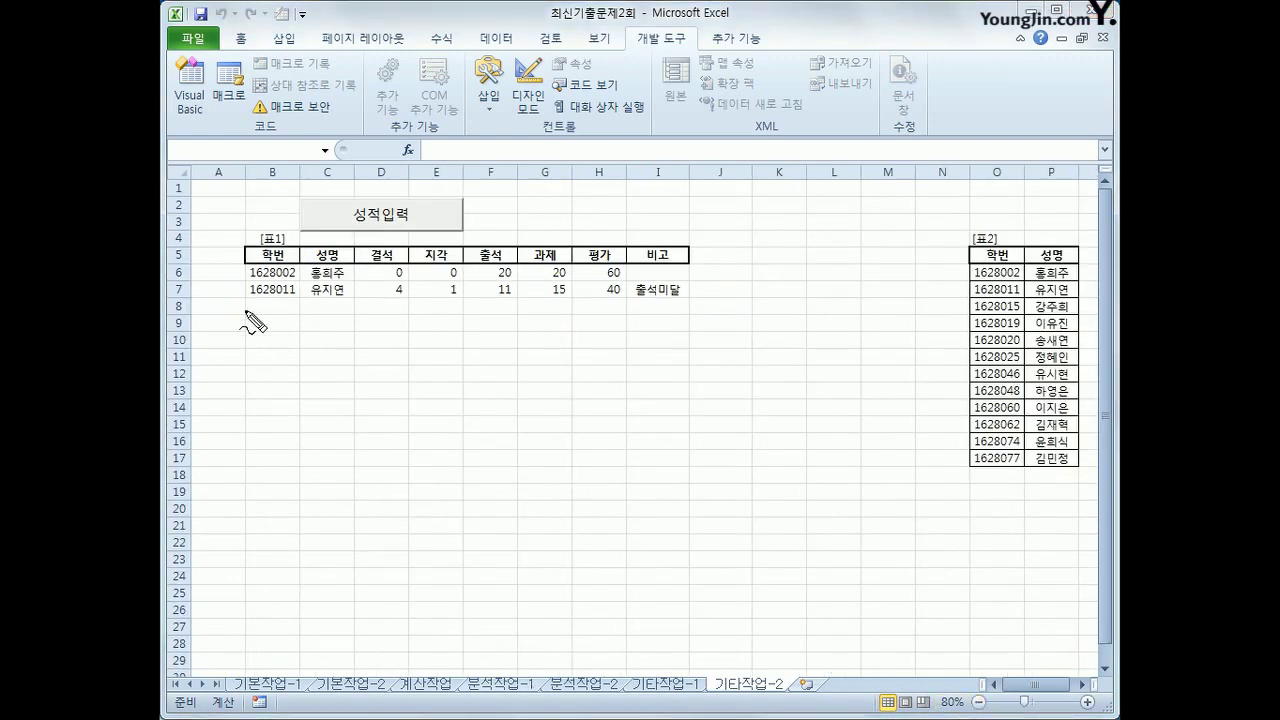
{"action": "left_click_drag", "start_coordinate": [220, 177], "coordinate": [217, 214]}
{"action": "mouse_move", "coordinate": [268, 280]}
{"action": "left_mouse_down"}
{"action": "mouse_move", "coordinate": [258, 246]}
{"action": "mouse_move", "coordinate": [277, 288]}
{"action": "mouse_move", "coordinate": [322, 248]}
{"action": "mouse_move", "coordinate": [336, 314]}
{"action": "left_mouse_up"}
{"action": "left_click_drag", "start_coordinate": [385, 256], "coordinate": [380, 292]}
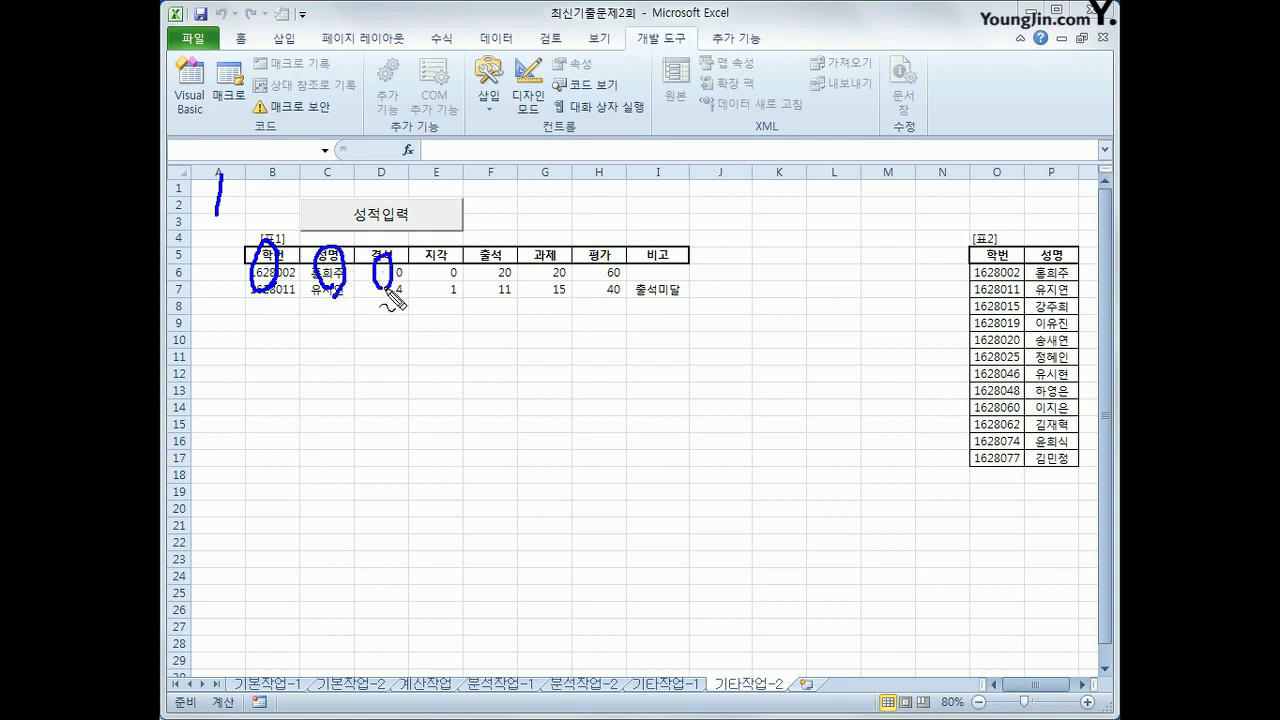
{"action": "mouse_move", "coordinate": [440, 250]}
{"action": "left_mouse_down"}
{"action": "mouse_move", "coordinate": [446, 300]}
{"action": "mouse_move", "coordinate": [438, 292]}
{"action": "left_mouse_up"}
{"action": "left_click_drag", "start_coordinate": [442, 160], "coordinate": [436, 212]}
{"action": "mouse_move", "coordinate": [496, 262]}
{"action": "left_mouse_down"}
{"action": "mouse_move", "coordinate": [628, 298]}
{"action": "mouse_move", "coordinate": [612, 266]}
{"action": "mouse_move", "coordinate": [660, 268]}
{"action": "left_mouse_up"}
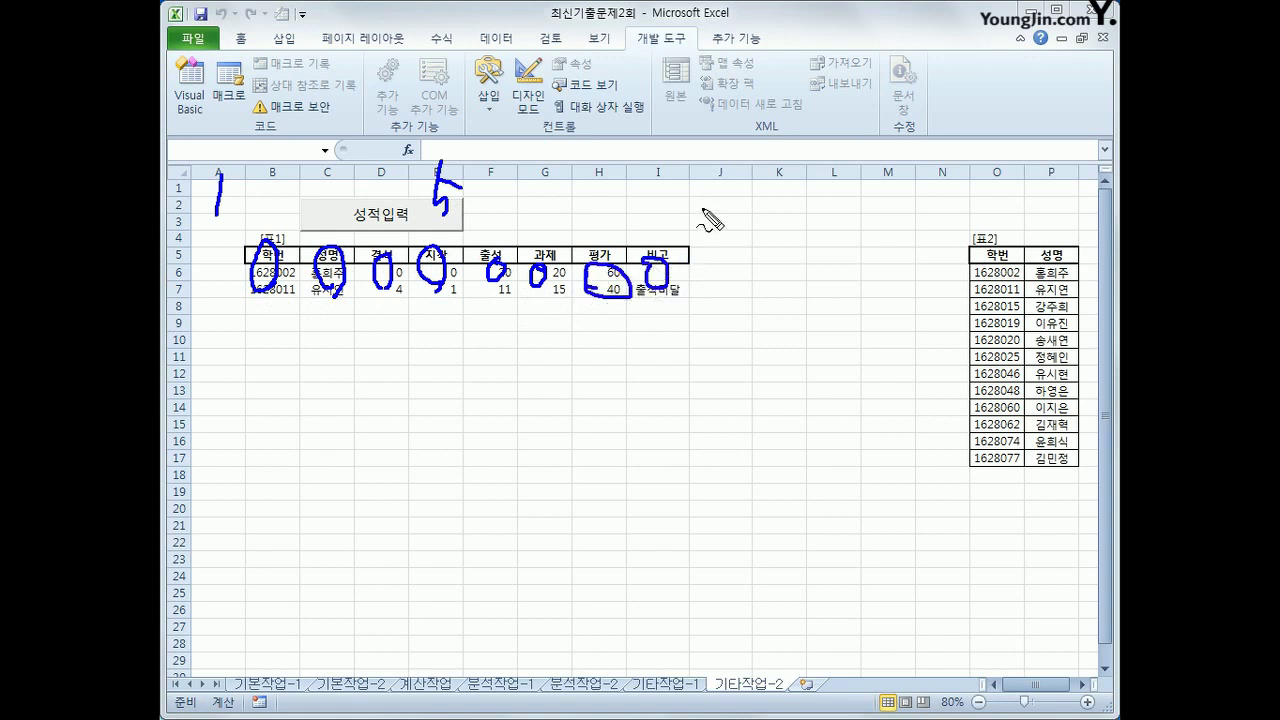
{"action": "mouse_move", "coordinate": [700, 208]}
{"action": "left_mouse_down"}
{"action": "mouse_move", "coordinate": [690, 240]}
{"action": "mouse_move", "coordinate": [710, 222]}
{"action": "left_mouse_up"}
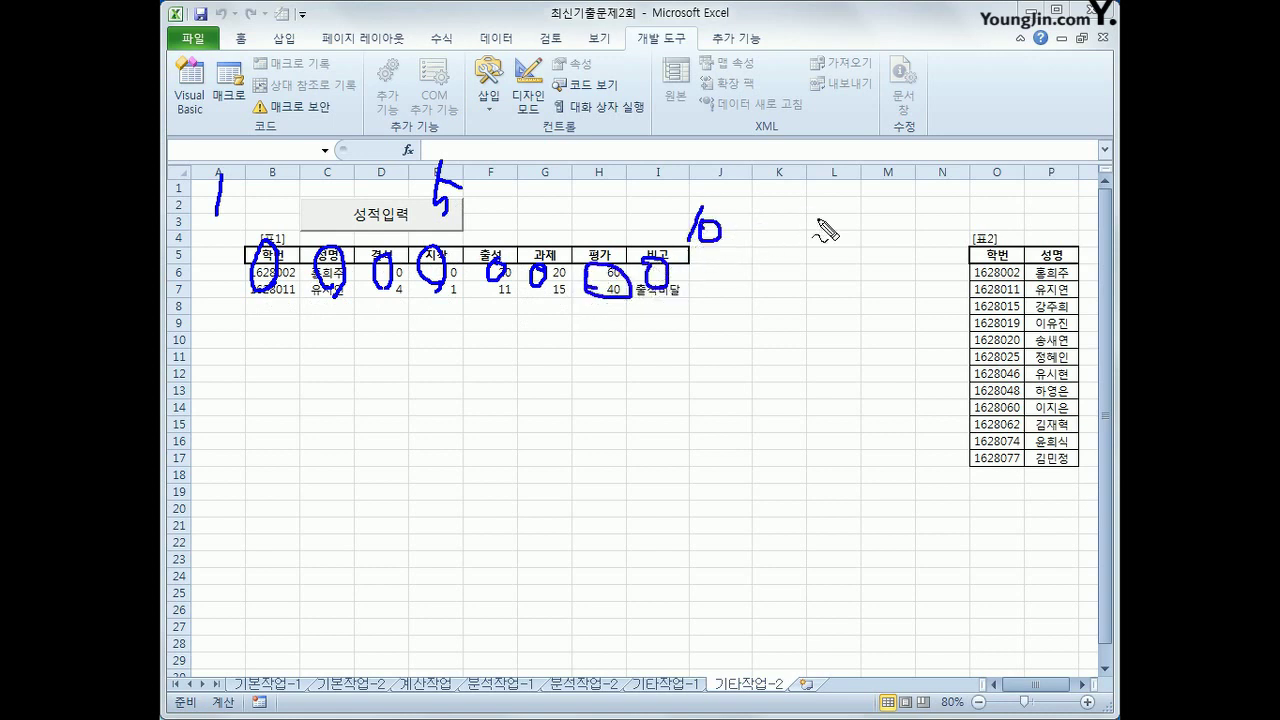
{"action": "mouse_move", "coordinate": [977, 199]}
{"action": "left_mouse_down"}
{"action": "mouse_move", "coordinate": [976, 232]}
{"action": "mouse_move", "coordinate": [1006, 188]}
{"action": "mouse_move", "coordinate": [1040, 224]}
{"action": "mouse_move", "coordinate": [1052, 212]}
{"action": "mouse_move", "coordinate": [1060, 222]}
{"action": "left_mouse_up"}
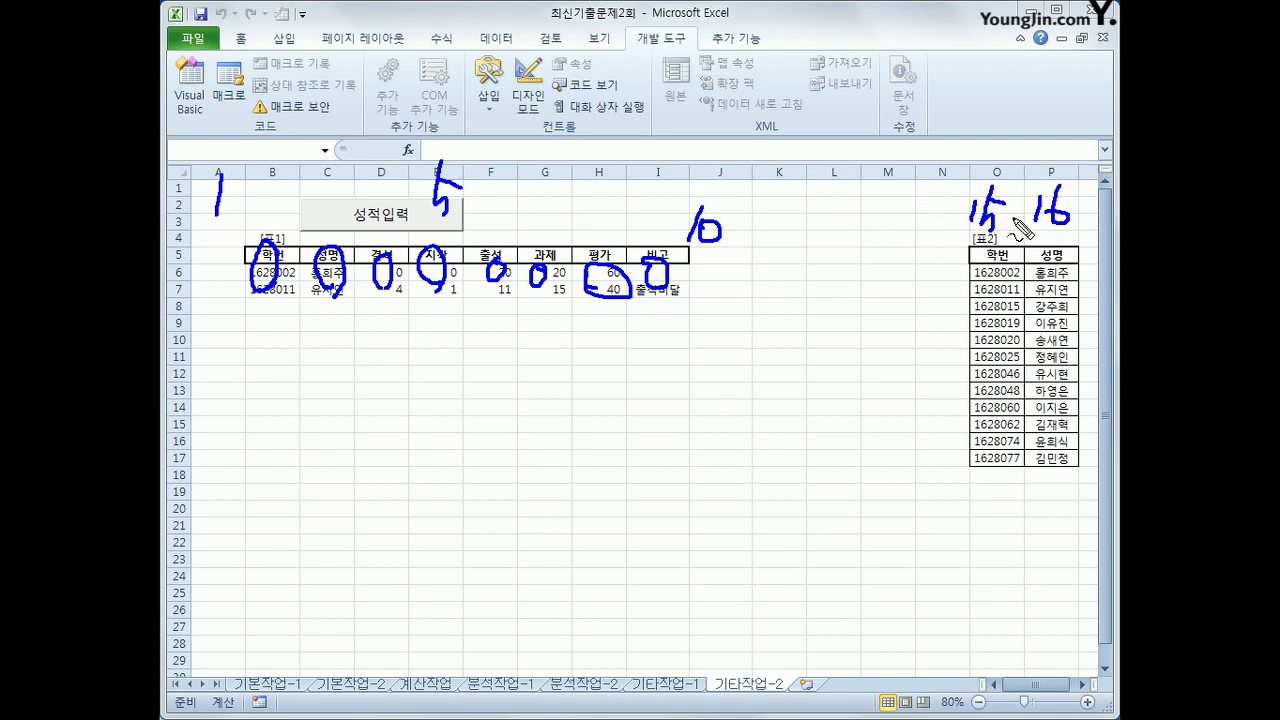
{"action": "key", "text": "Escape"}
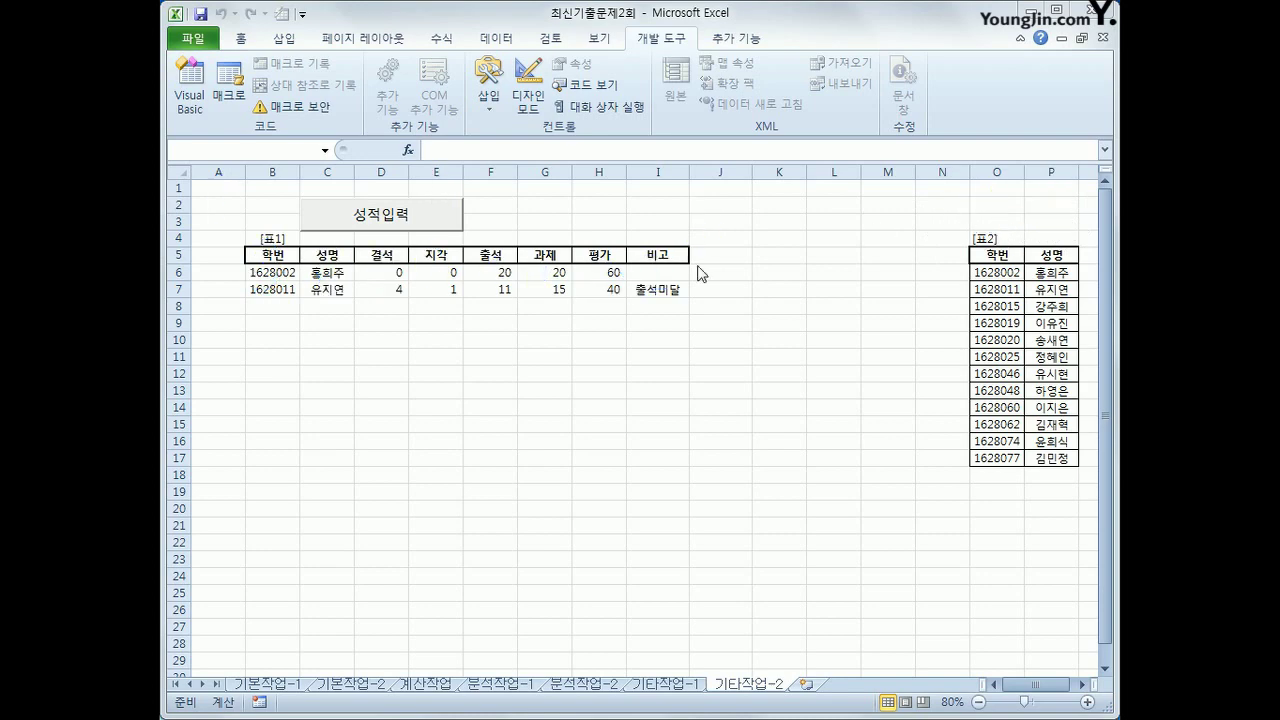
Step: Open the grade-entry form, compare the first entry of the 수강자 list with its row in 표2, and close the form
{"action": "left_click", "coordinate": [447, 228]}
{"action": "left_click", "coordinate": [760, 244]}
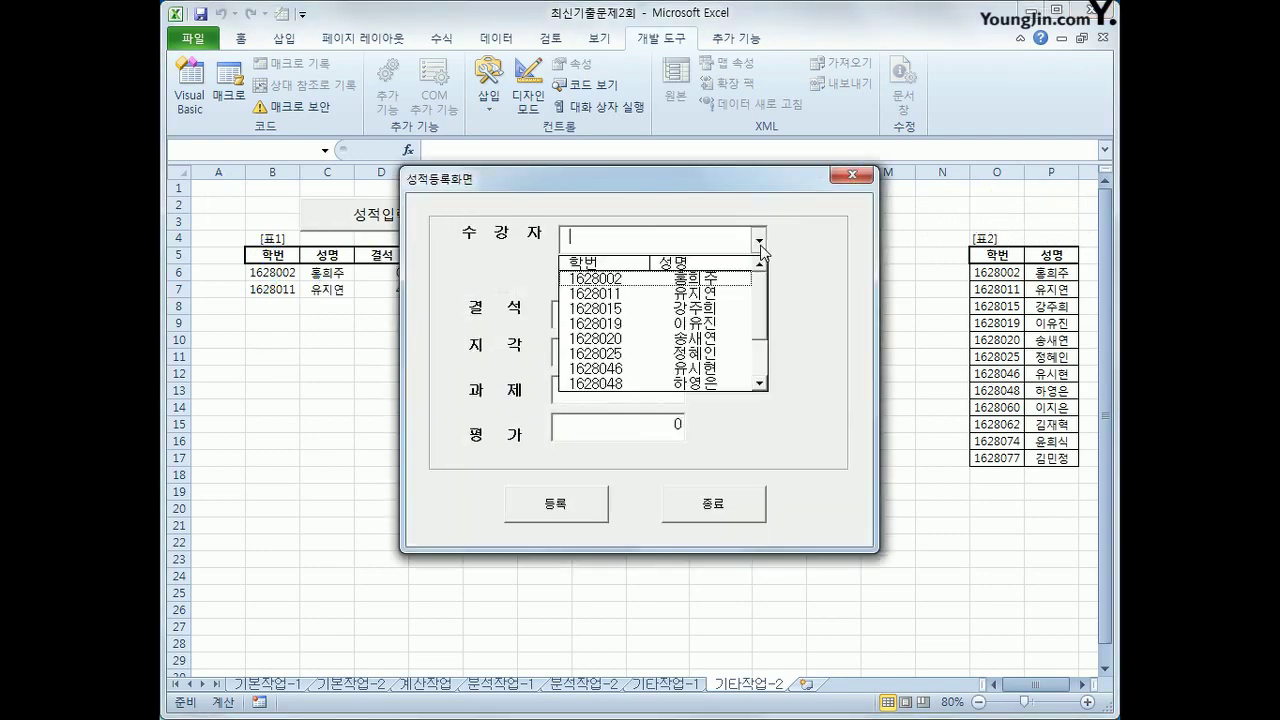
{"action": "left_click_drag", "start_coordinate": [693, 180], "coordinate": [714, 266]}
{"action": "left_click", "coordinate": [778, 328]}
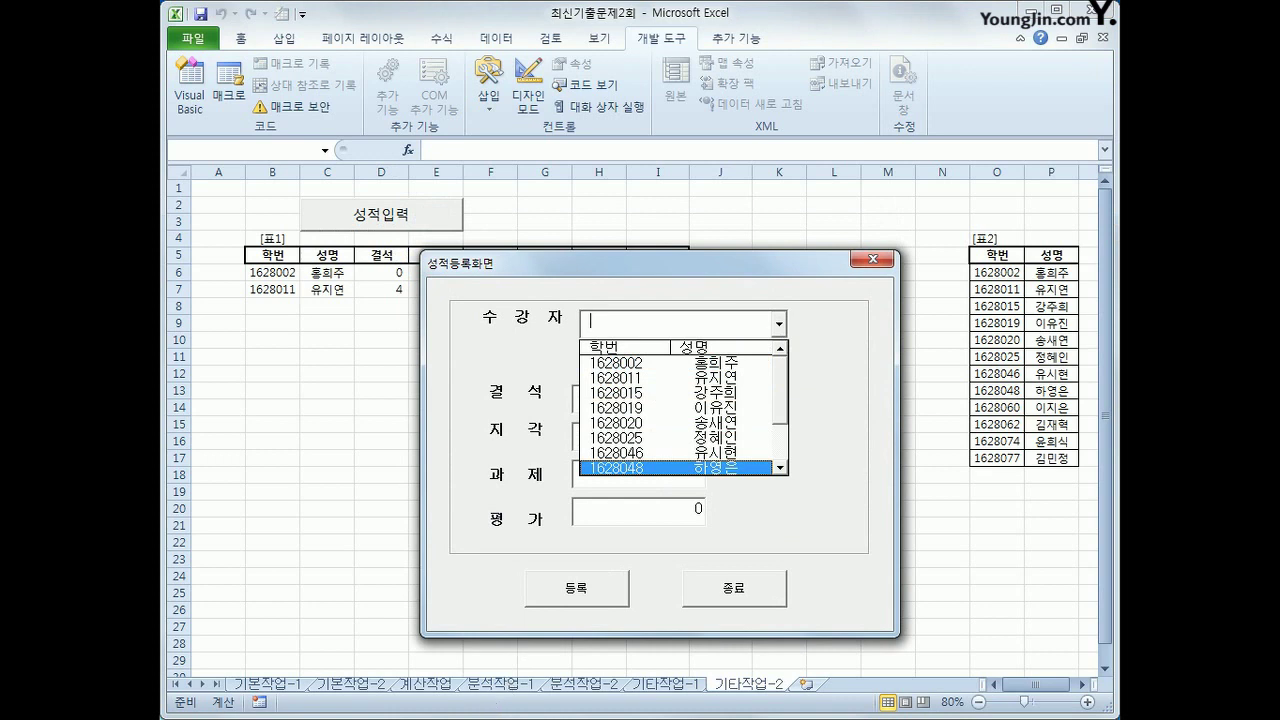
{"action": "mouse_move", "coordinate": [583, 350]}
{"action": "left_mouse_down"}
{"action": "mouse_move", "coordinate": [605, 377]}
{"action": "mouse_move", "coordinate": [742, 377]}
{"action": "mouse_move", "coordinate": [660, 340]}
{"action": "mouse_move", "coordinate": [582, 378]}
{"action": "mouse_move", "coordinate": [745, 338]}
{"action": "mouse_move", "coordinate": [820, 352]}
{"action": "mouse_move", "coordinate": [806, 376]}
{"action": "left_mouse_up"}
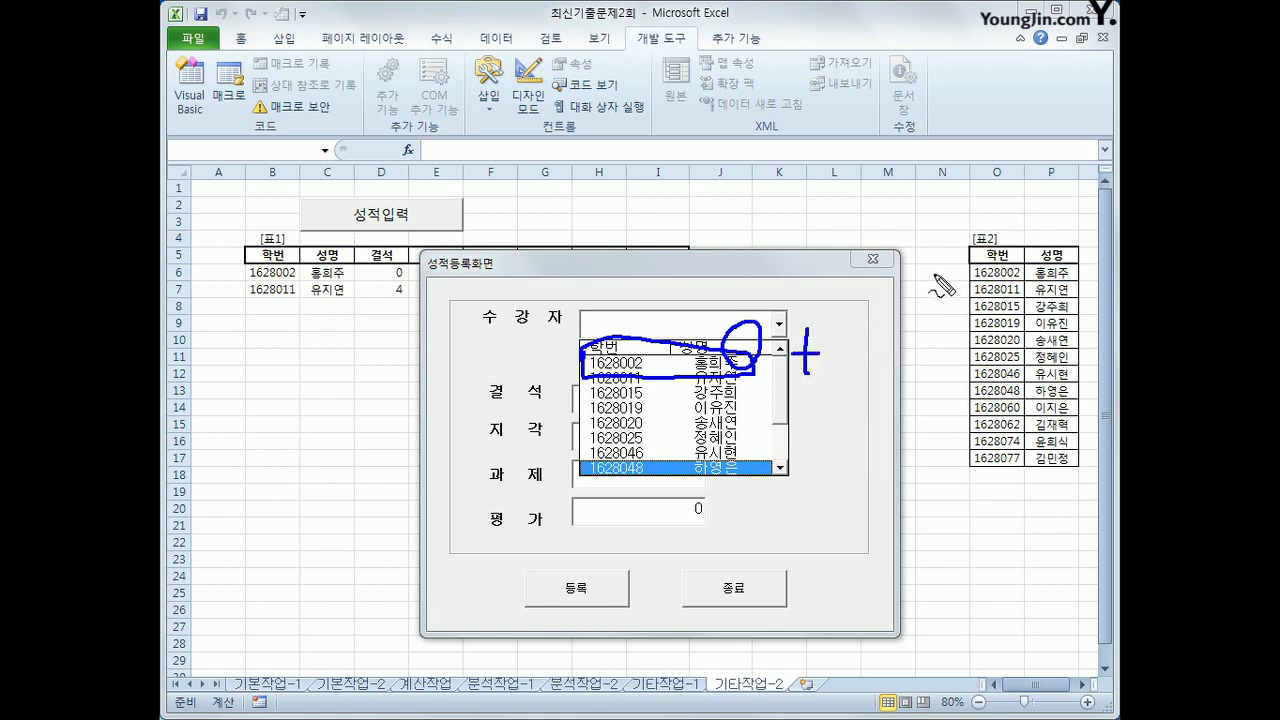
{"action": "mouse_move", "coordinate": [940, 270]}
{"action": "left_mouse_down"}
{"action": "mouse_move", "coordinate": [1086, 286]}
{"action": "mouse_move", "coordinate": [944, 266]}
{"action": "left_mouse_up"}
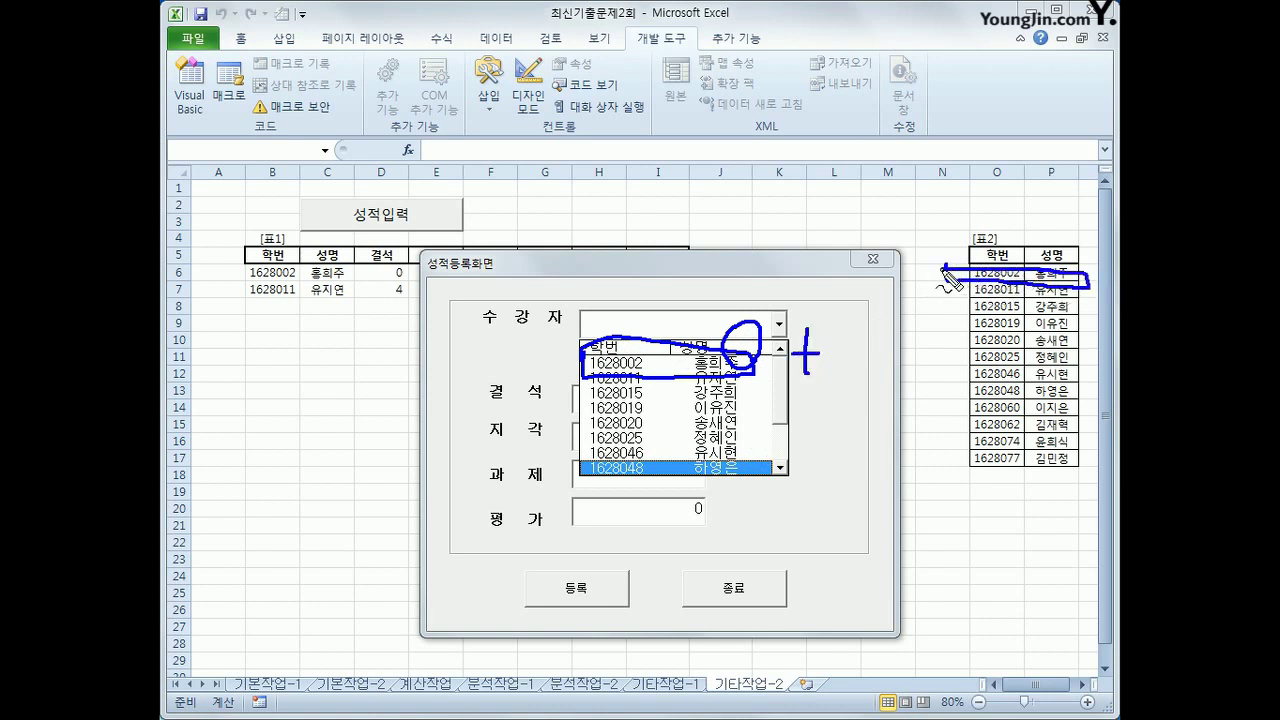
{"action": "key", "text": "Escape"}
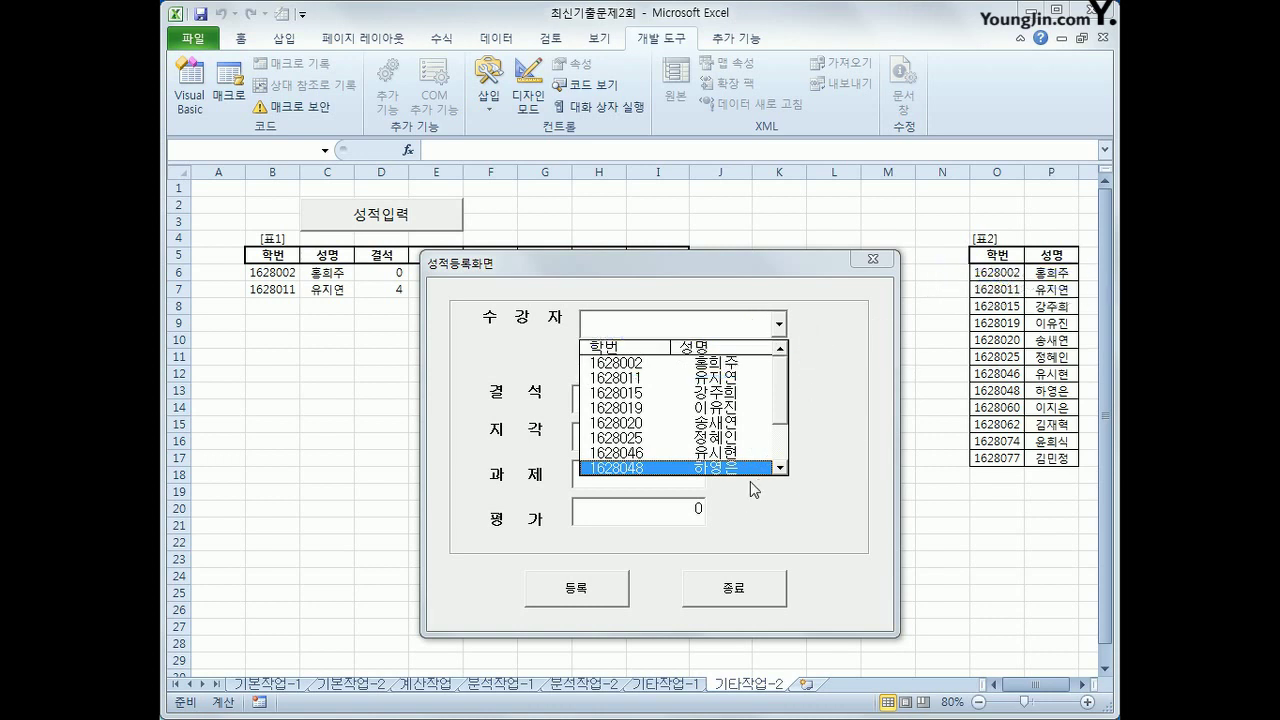
{"action": "key", "text": "Escape"}
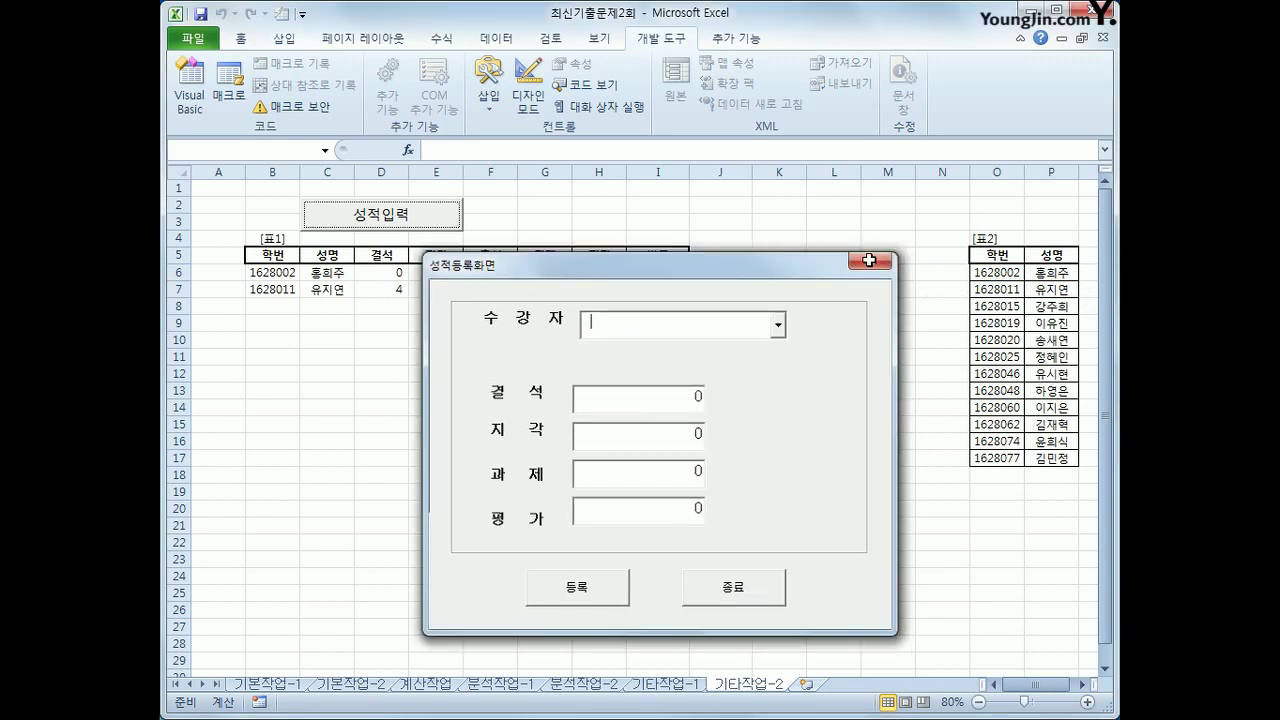
{"action": "left_click", "coordinate": [869, 261]}
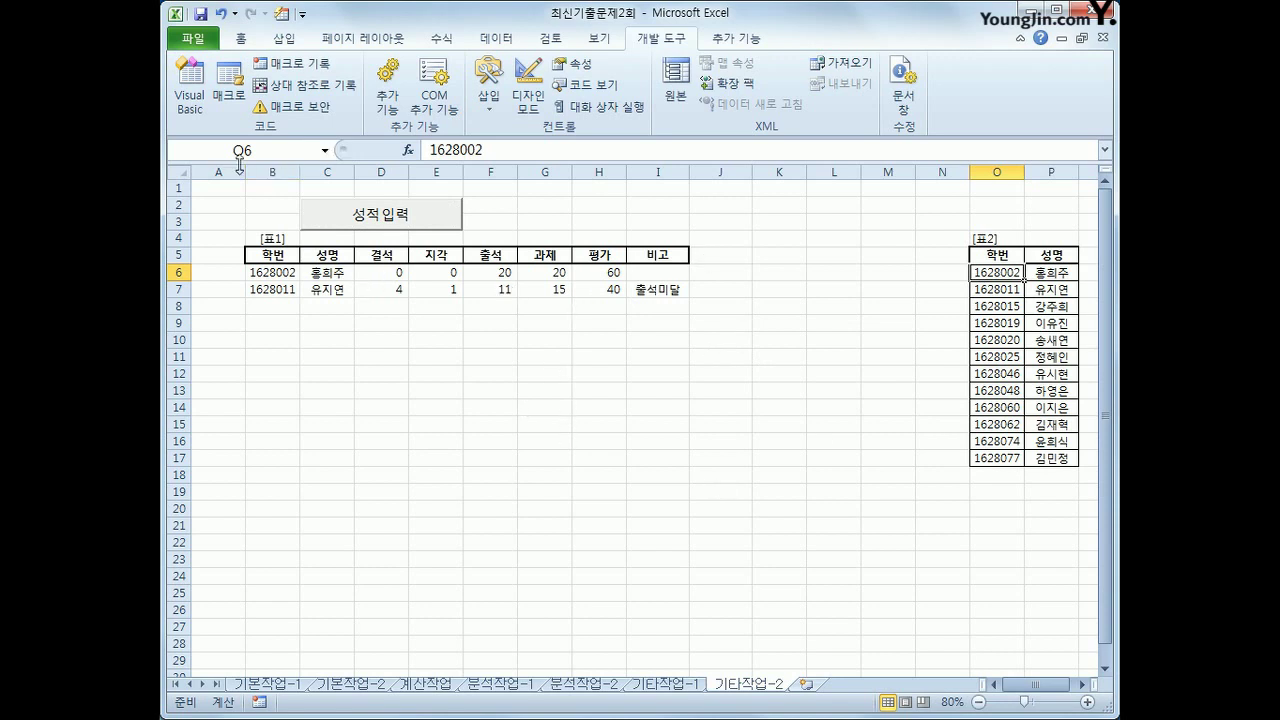
Step: Return to the form's code in the Visual Basic editor and create the cmd등록_Click procedure
{"action": "left_click", "coordinate": [188, 98]}
{"action": "left_click", "coordinate": [659, 104]}
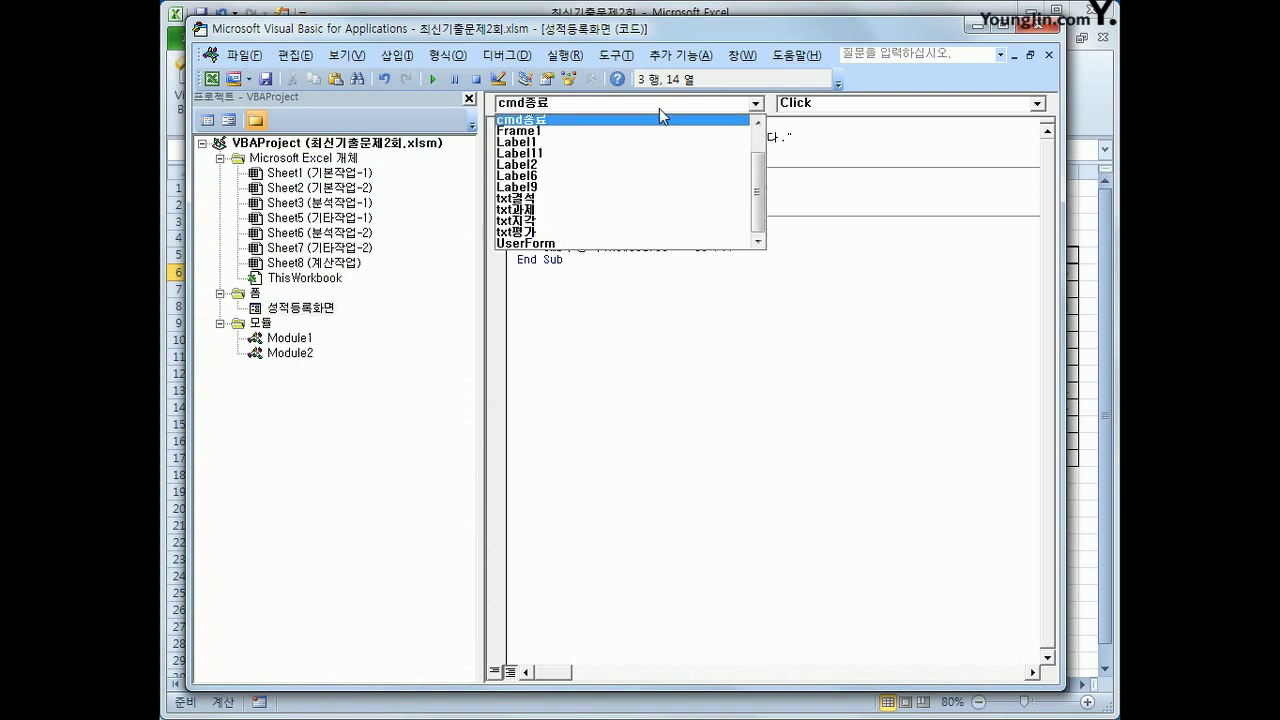
{"action": "left_click_drag", "start_coordinate": [765, 205], "coordinate": [757, 171]}
{"action": "left_click", "coordinate": [646, 143]}
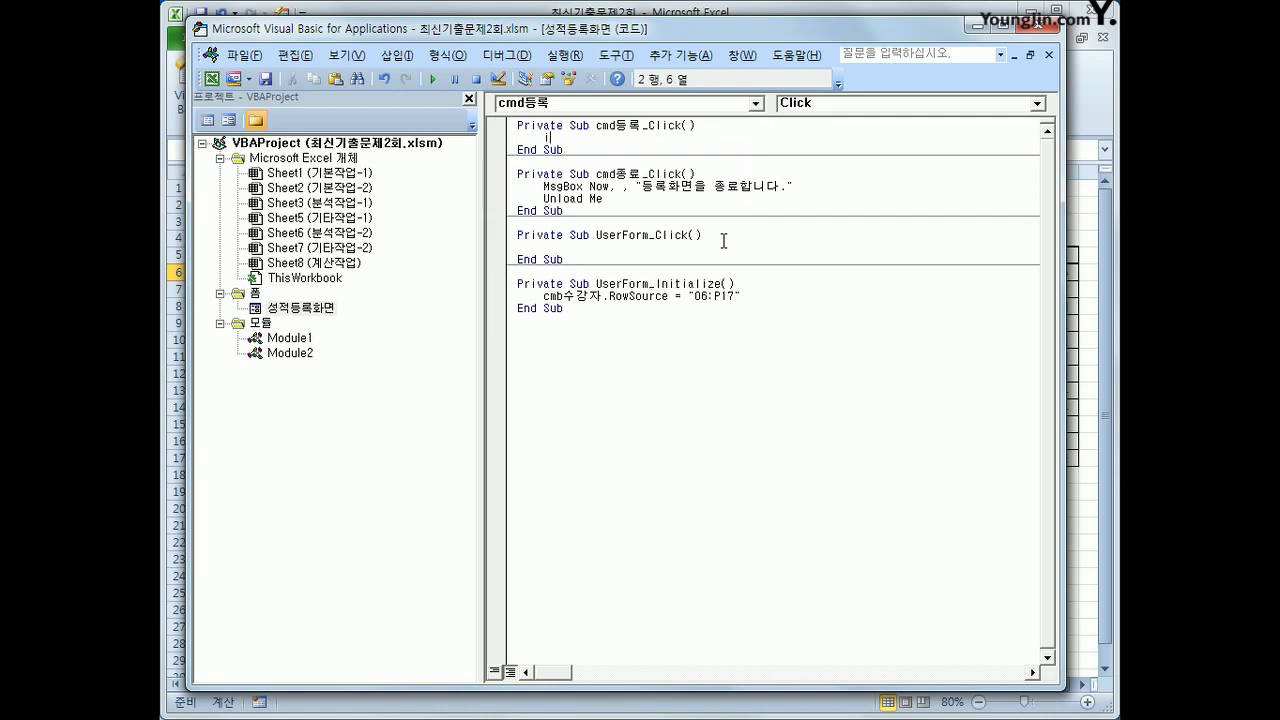
Step: Write i = Range("B5").CurrentRegion.Rows.Count + 4 as the first statement of the cmd등록_Click procedure
{"action": "type", "text": "i = rn"}
{"action": "type", "text": "nge("}
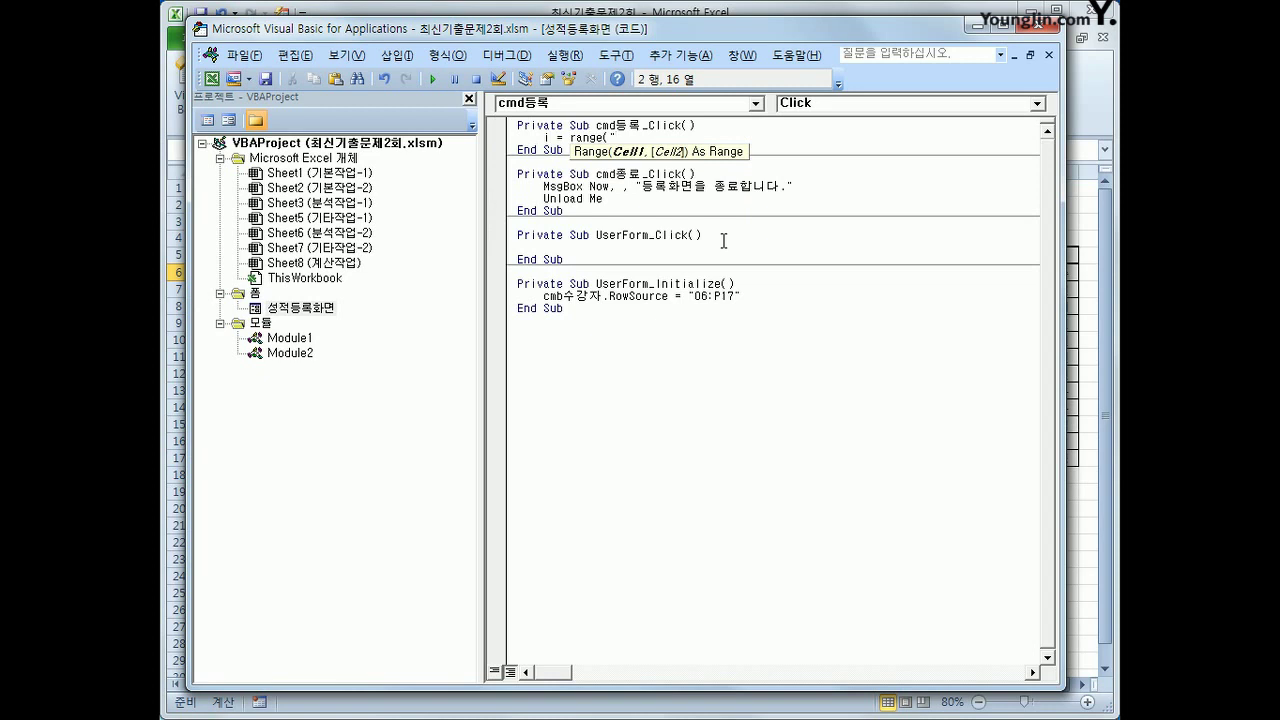
{"action": "type", "text": "\"B5\").cun"}
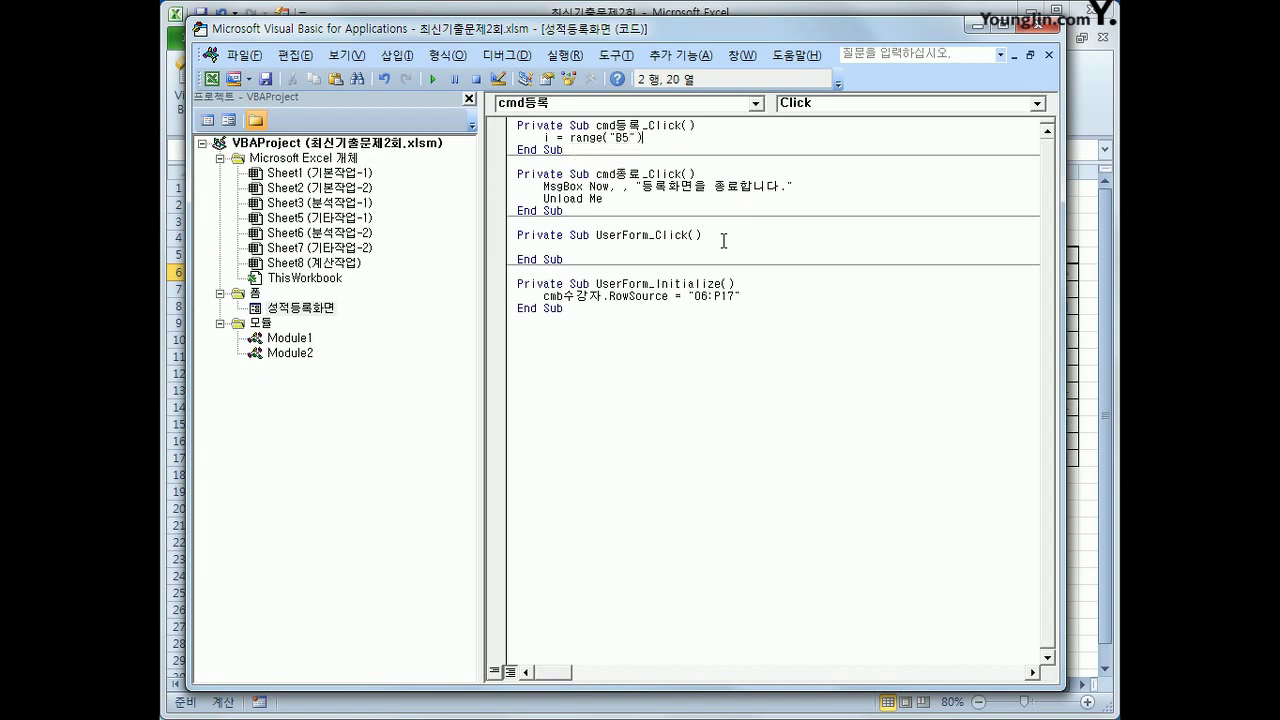
{"action": "key", "text": "Down"}
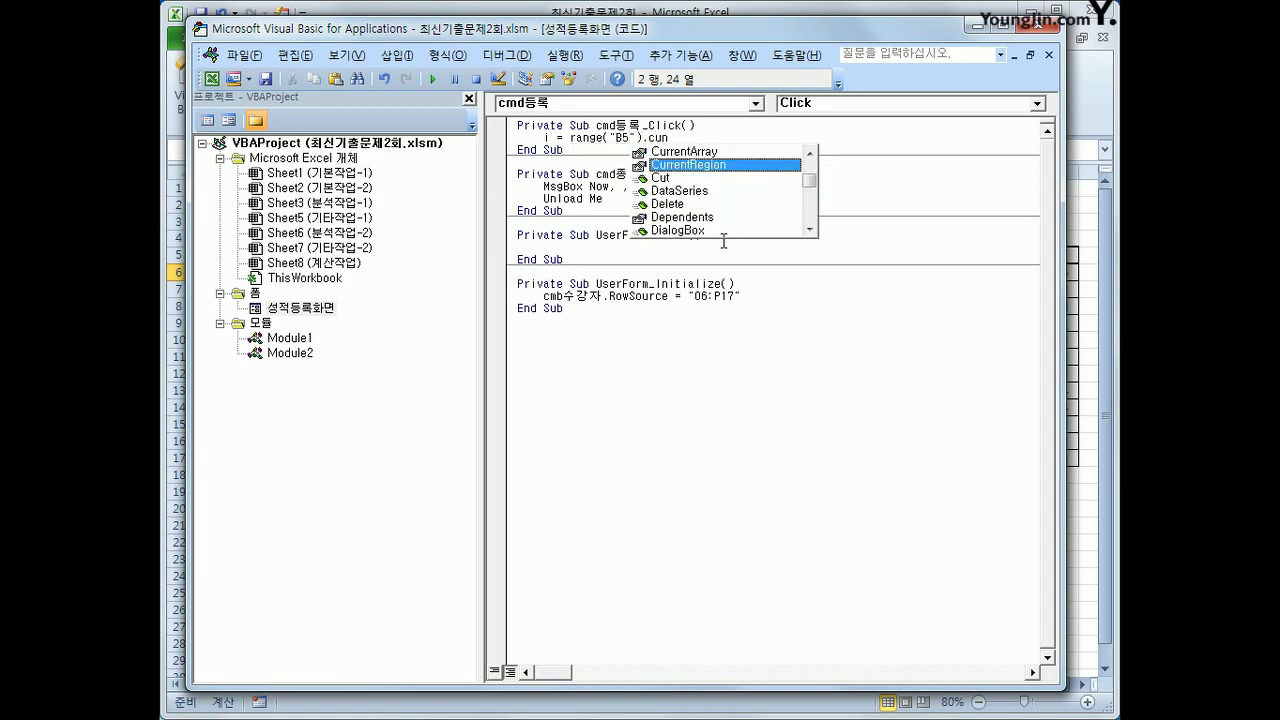
{"action": "key", "text": "Tab"}
{"action": "type", "text": ".rosc"}
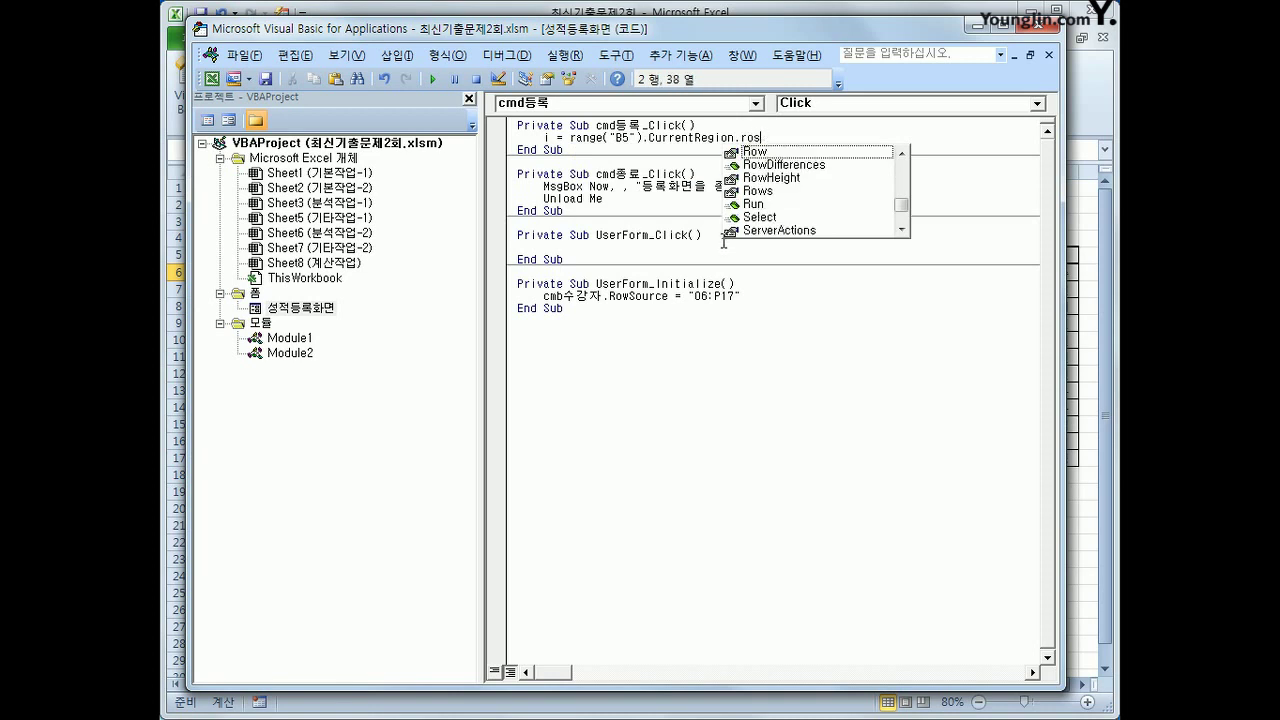
{"action": "key", "text": "BackSpace"}
{"action": "key", "text": "Down"}
{"action": "key", "text": "Down"}
{"action": "key", "text": "Down"}
{"action": "key", "text": "Tab"}
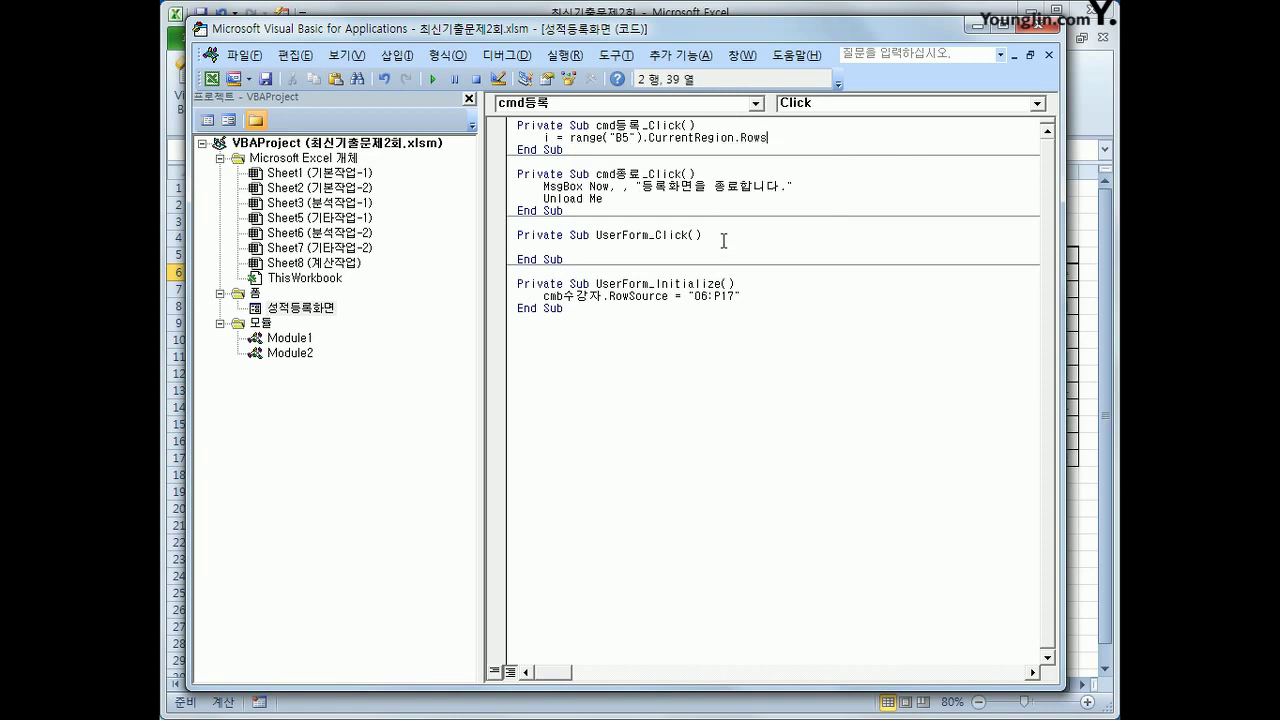
{"action": "type", "text": ".count"}
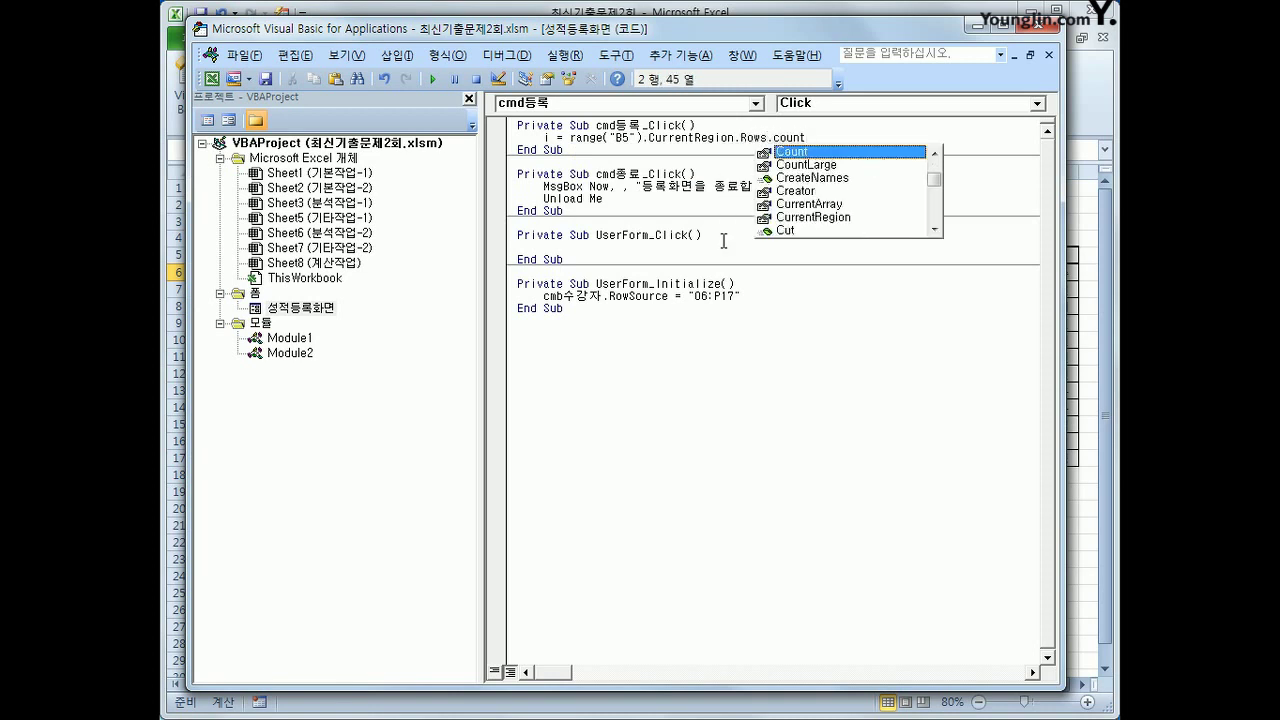
{"action": "type", "text": " + 4"}
{"action": "key", "text": "Return"}
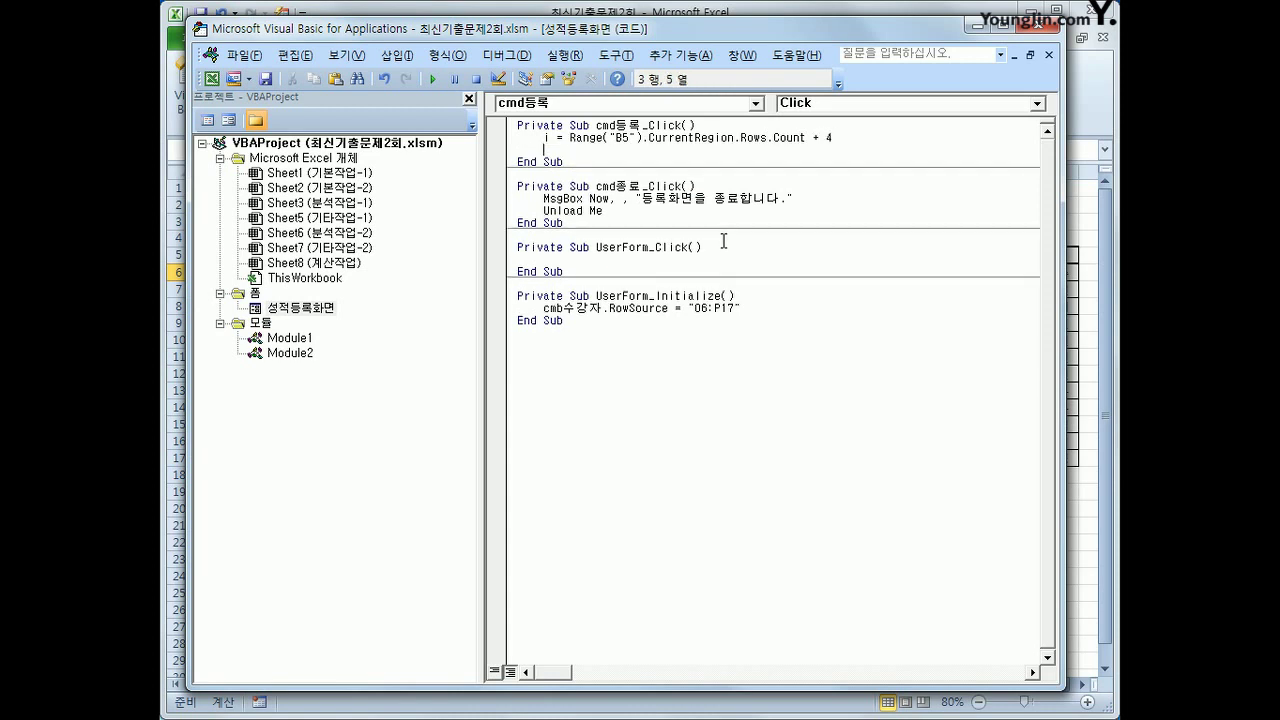
Step: Below a blank line, add the statement Cells(i, 2) = Cells(cmb수강자.ListIndex + 6, 15)
{"action": "key", "text": "Return"}
{"action": "type", "text": "cells(i"}
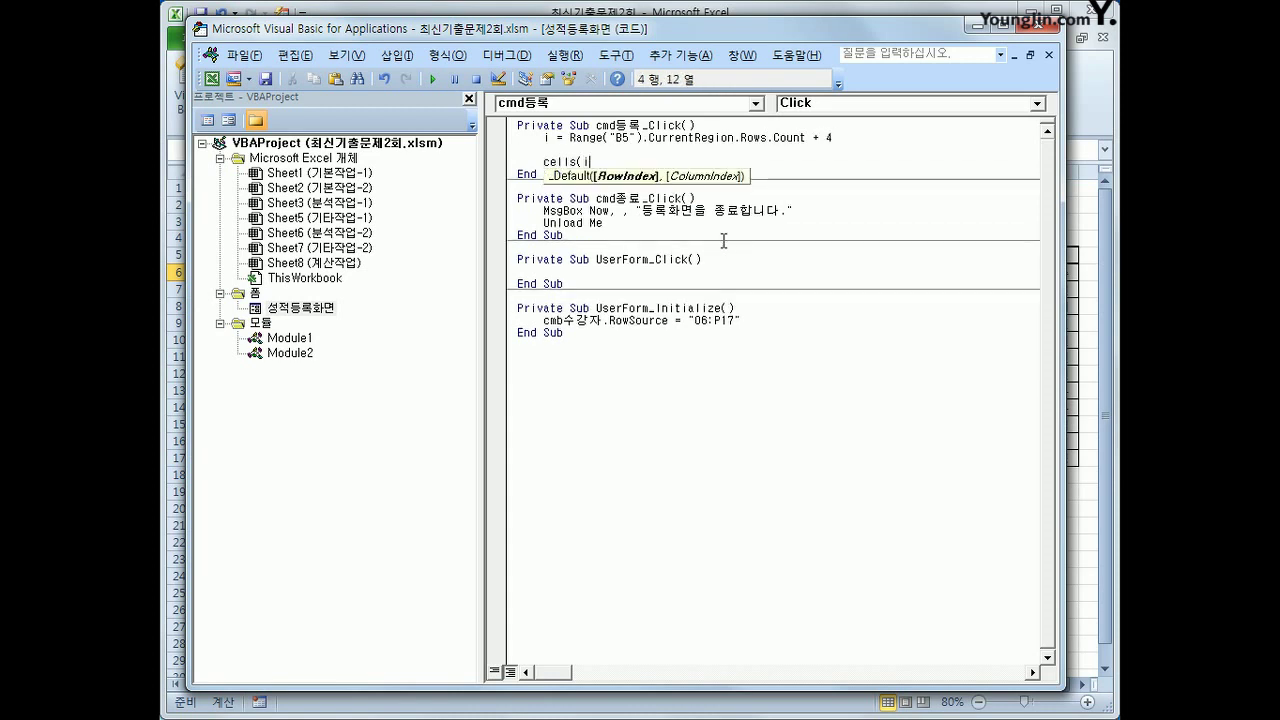
{"action": "type", "text": ",2) = "}
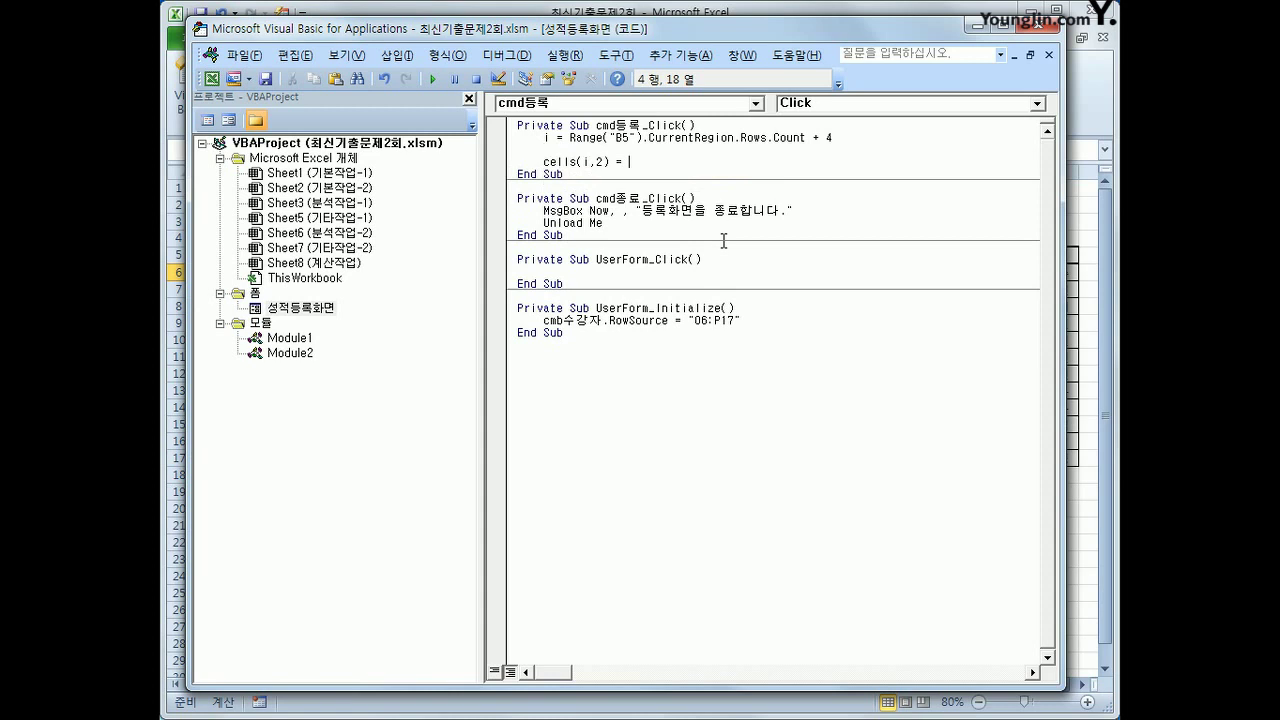
{"action": "type", "text": "cells("}
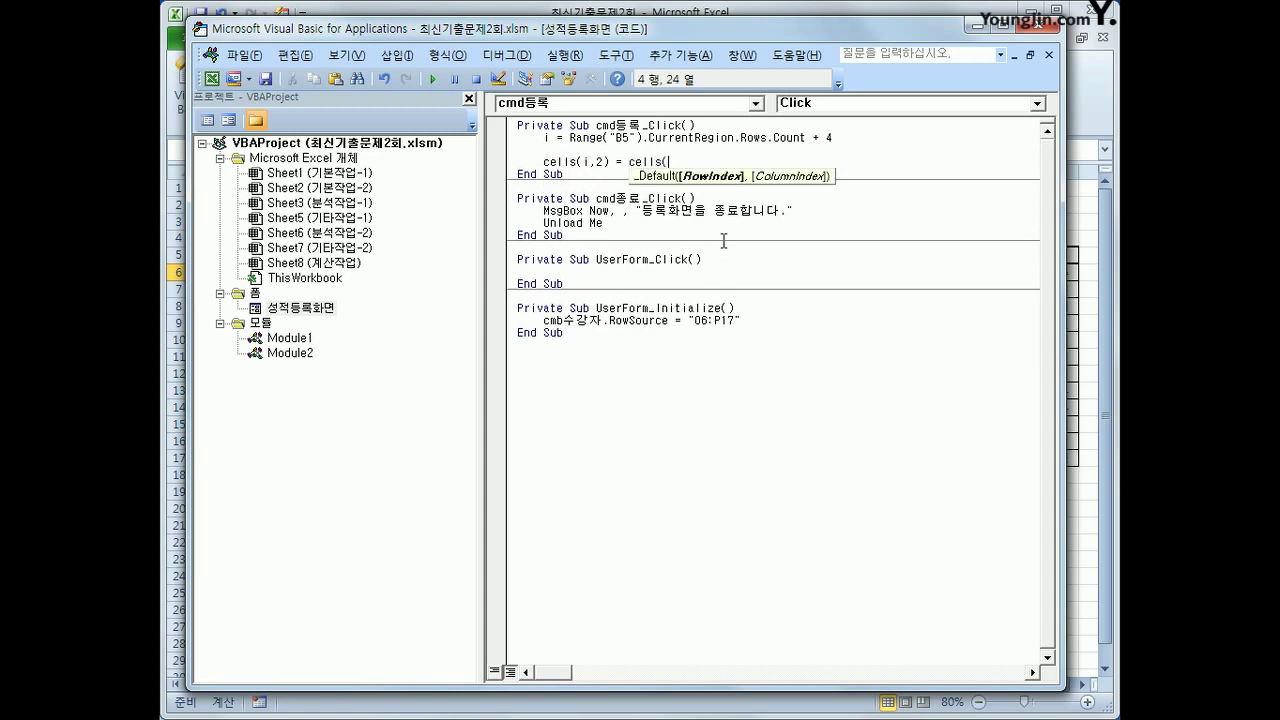
{"action": "type", "text": "cmb수강자.listin"}
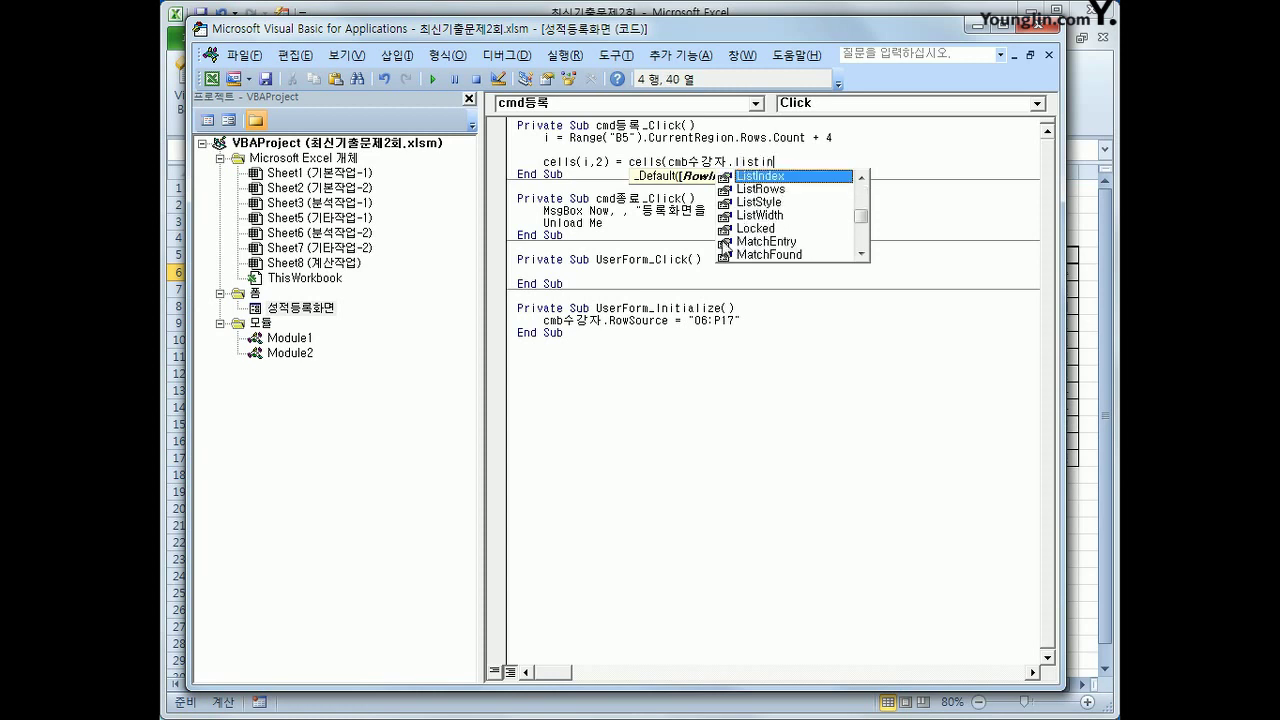
{"action": "key", "text": "Tab"}
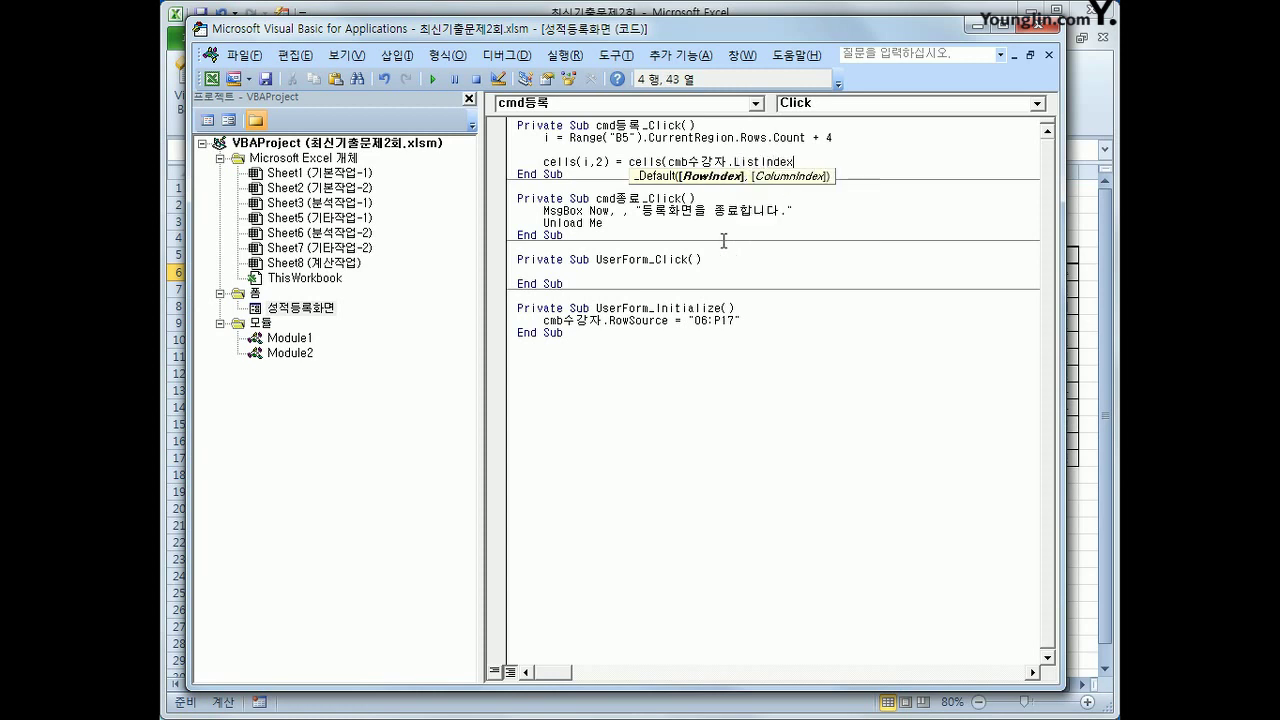
{"action": "type", "text": "+ 6,"}
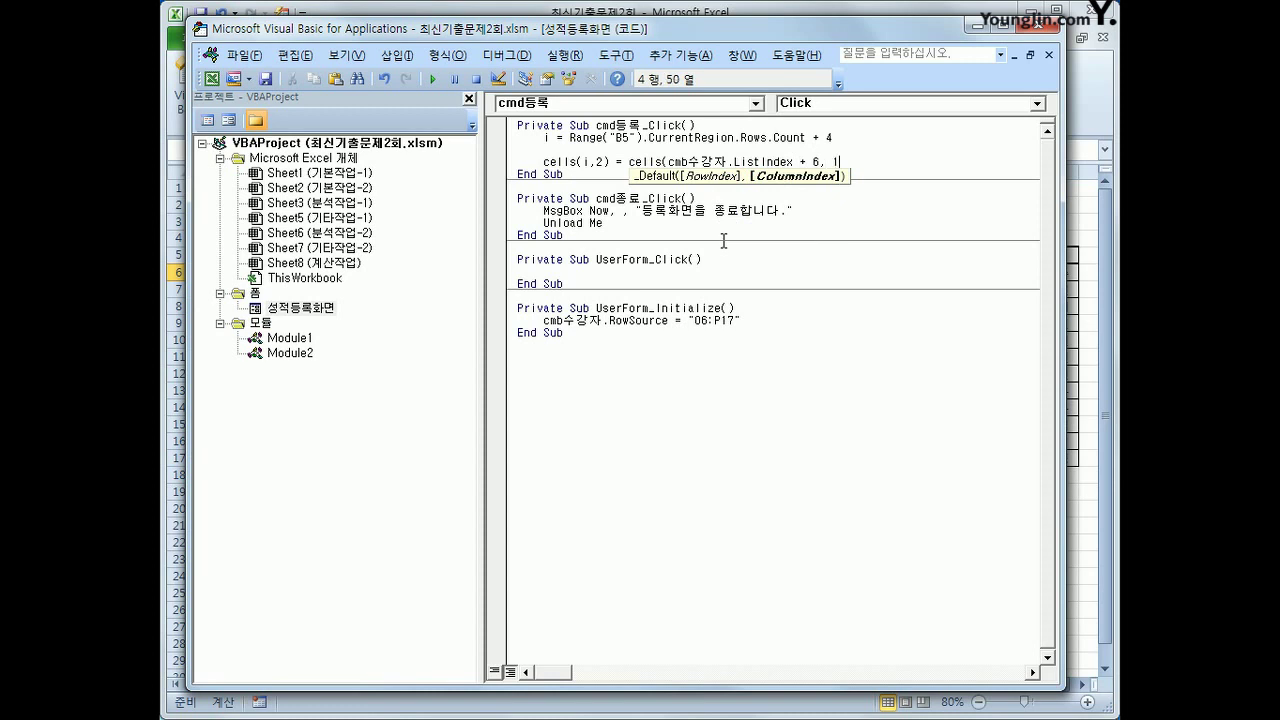
{"action": "type", "text": " 15)"}
{"action": "key", "text": "Return"}
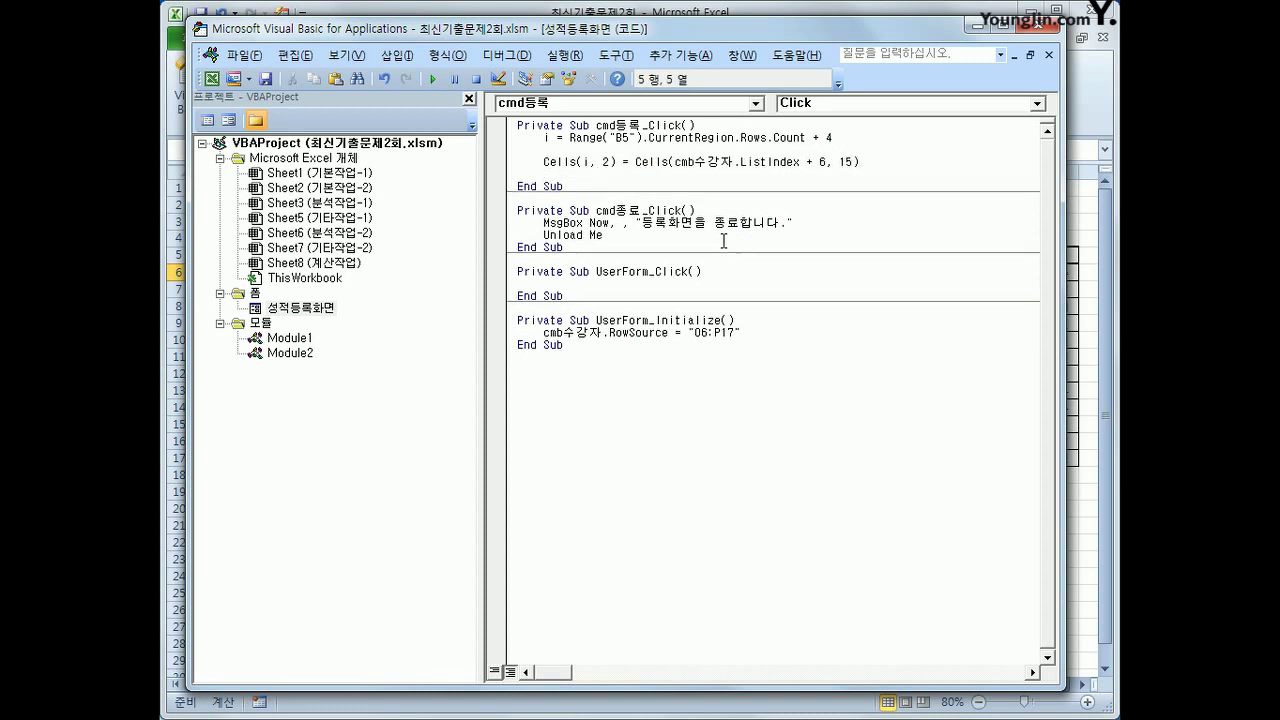
Step: Duplicate the Cells(i, 2) statement on the line below and change the copy to Cells(i, 3) = Cells(cmb수강자.ListIndex + 6, 16)
{"action": "key", "text": "shift+End"}
{"action": "key", "text": "ctrl+c"}
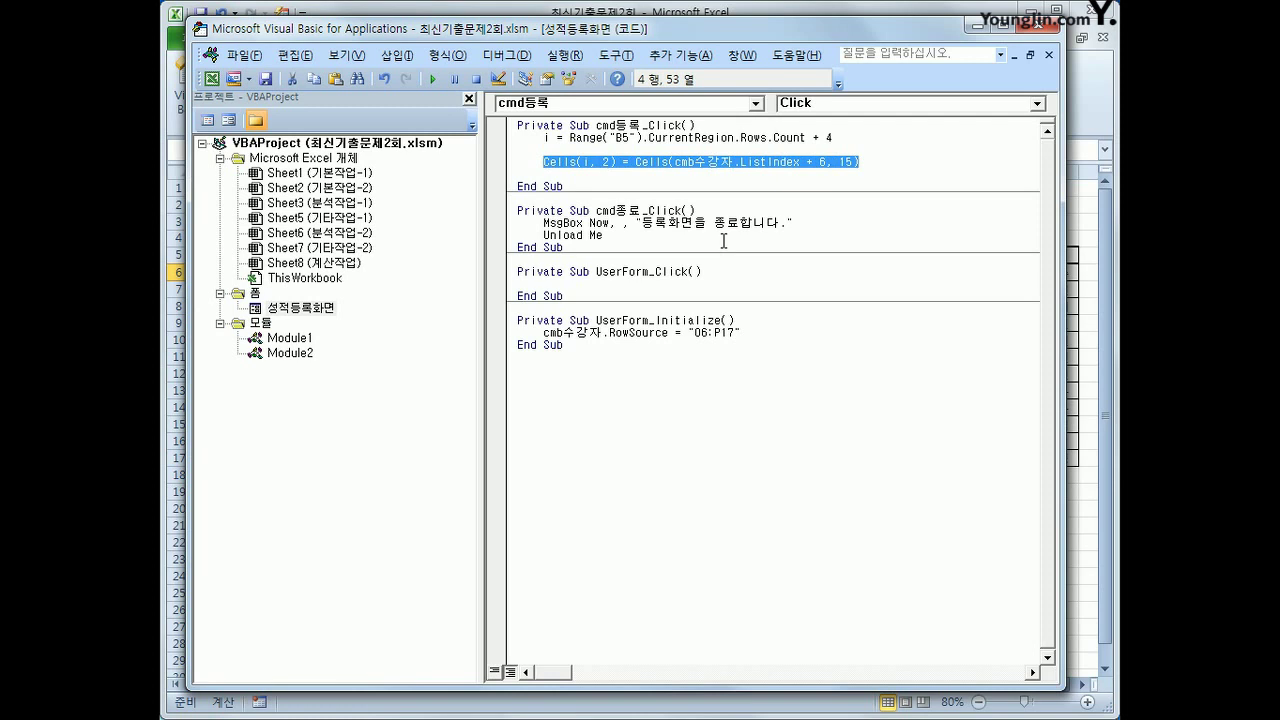
{"action": "key", "text": "Down"}
{"action": "key", "text": "ctrl+v"}
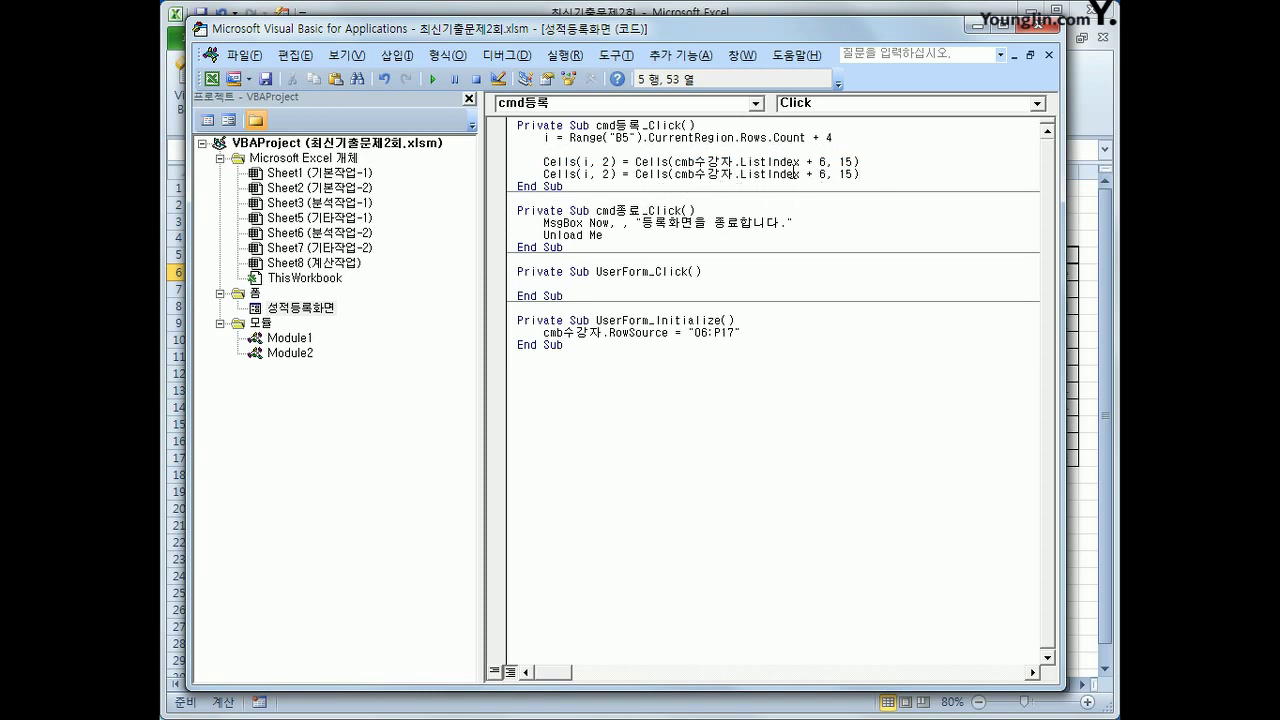
{"action": "key", "text": "BackSpace"}
{"action": "type", "text": "3"}
{"action": "left_click_drag", "start_coordinate": [844, 174], "coordinate": [852, 174]}
{"action": "type", "text": "6"}
Step: Add the statement Cells(i, 4) = txt결석.Value on a new line below the Cells(i, 3) statement
{"action": "key", "text": "Return"}
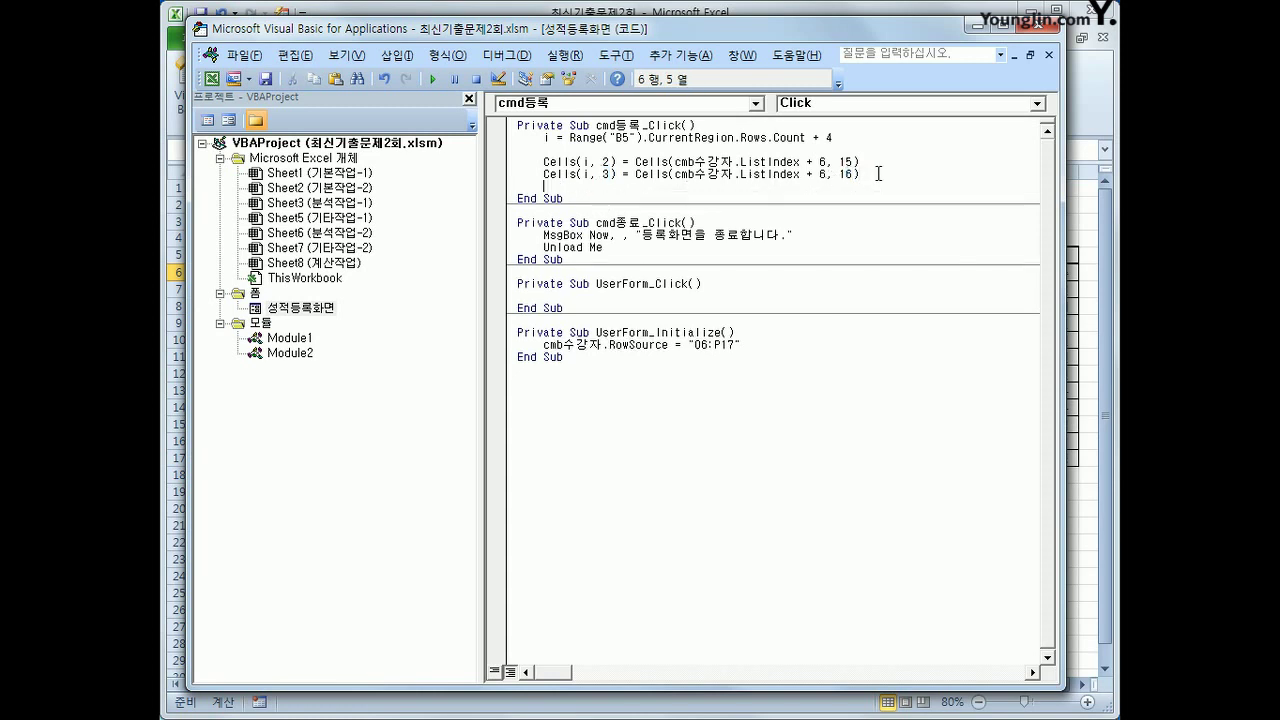
{"action": "type", "text": "cells(i"}
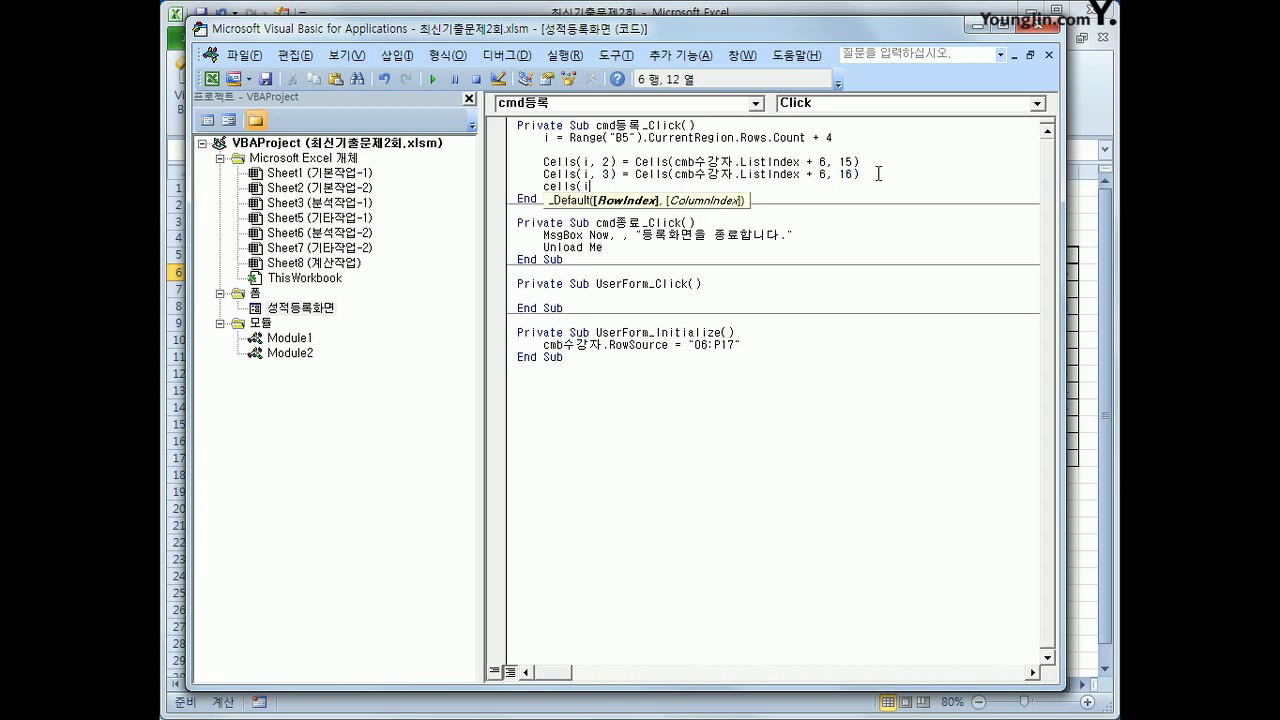
{"action": "type", "text": ",4) = t"}
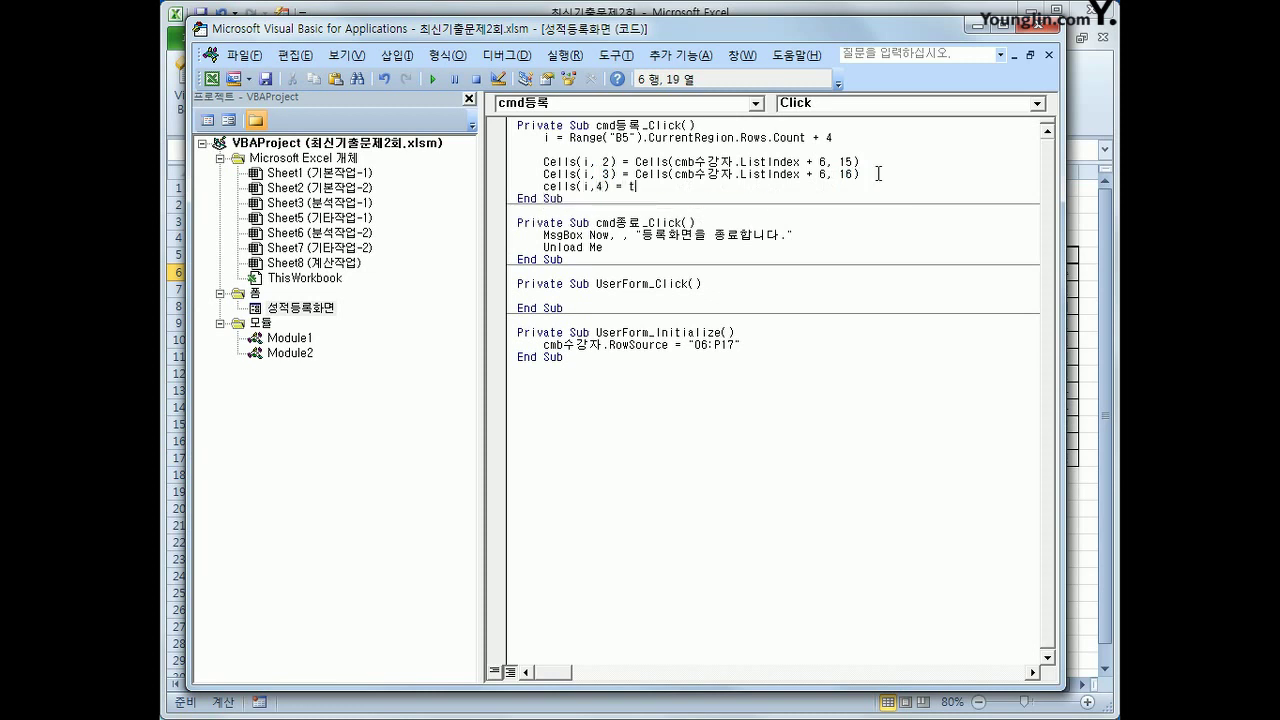
{"action": "type", "text": "xt결석."}
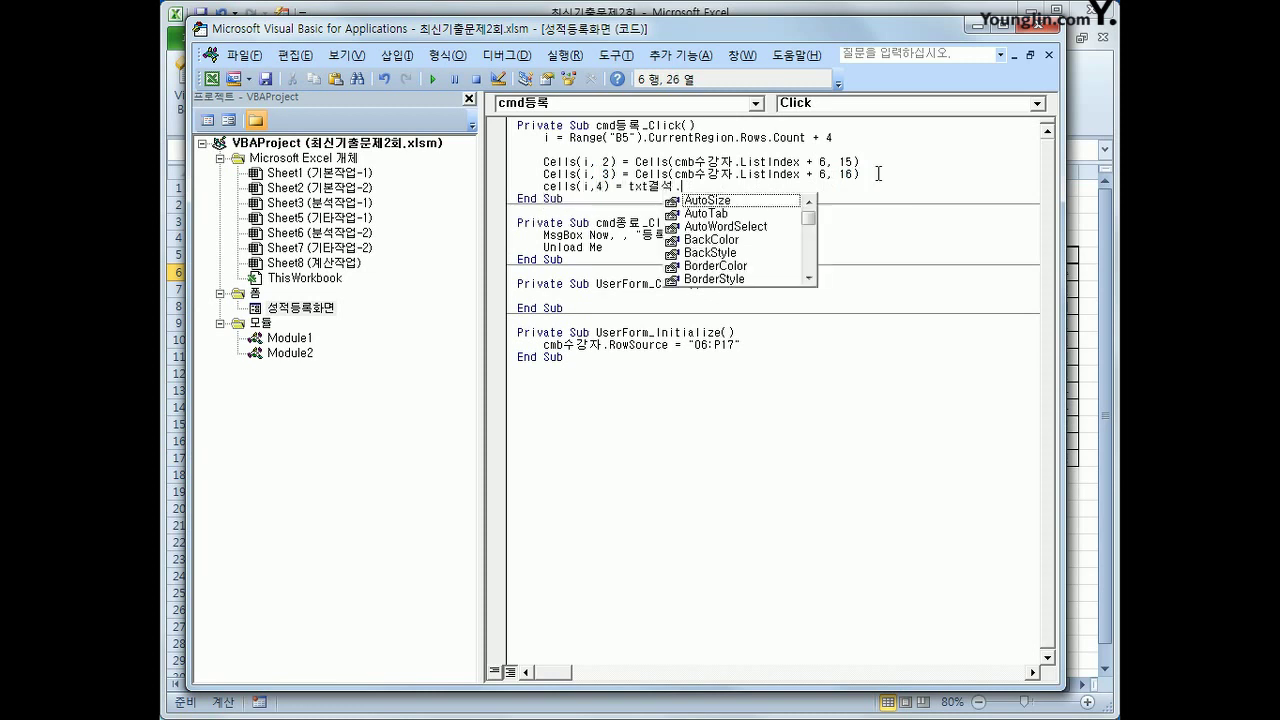
{"action": "type", "text": "val"}
{"action": "key", "text": "Return"}
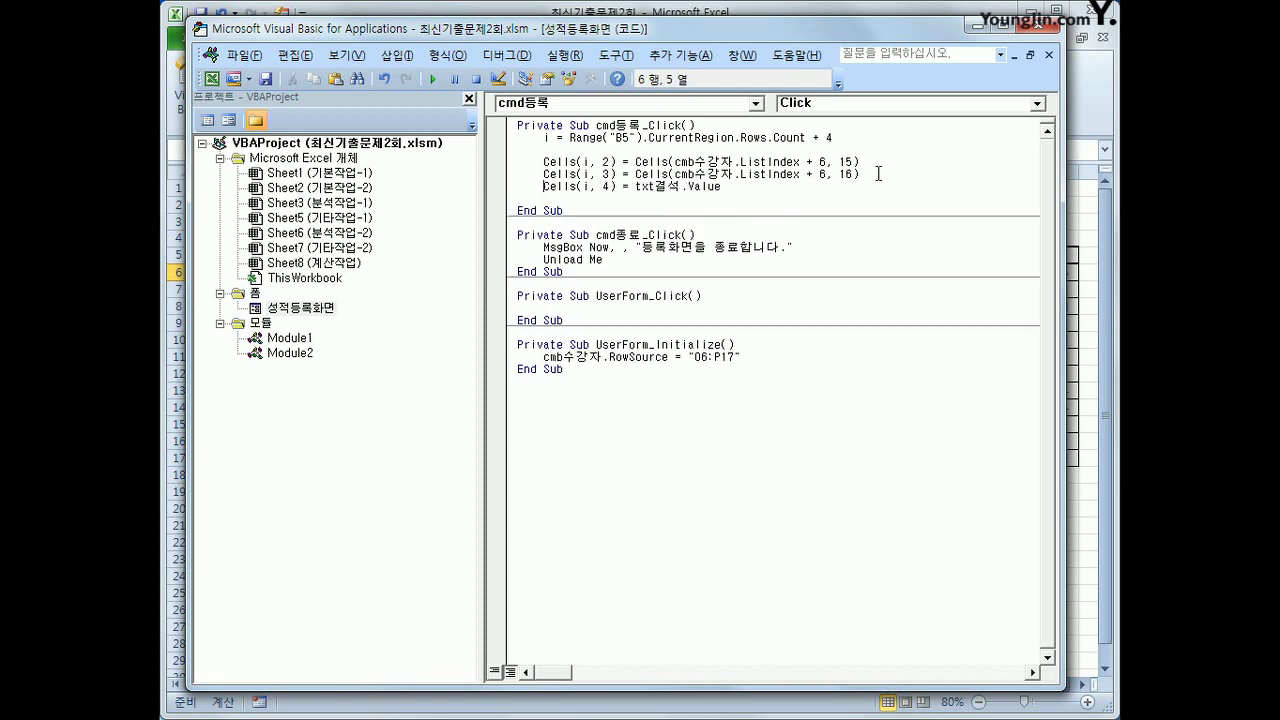
Step: Duplicate the Cells(i, 4) statement on the line below and change the copy to Cells(i, 5) = txt지각.Value
{"action": "key", "text": "shift+End"}
{"action": "type", "text": "Cells(i, 4) = txt결석.Value"}
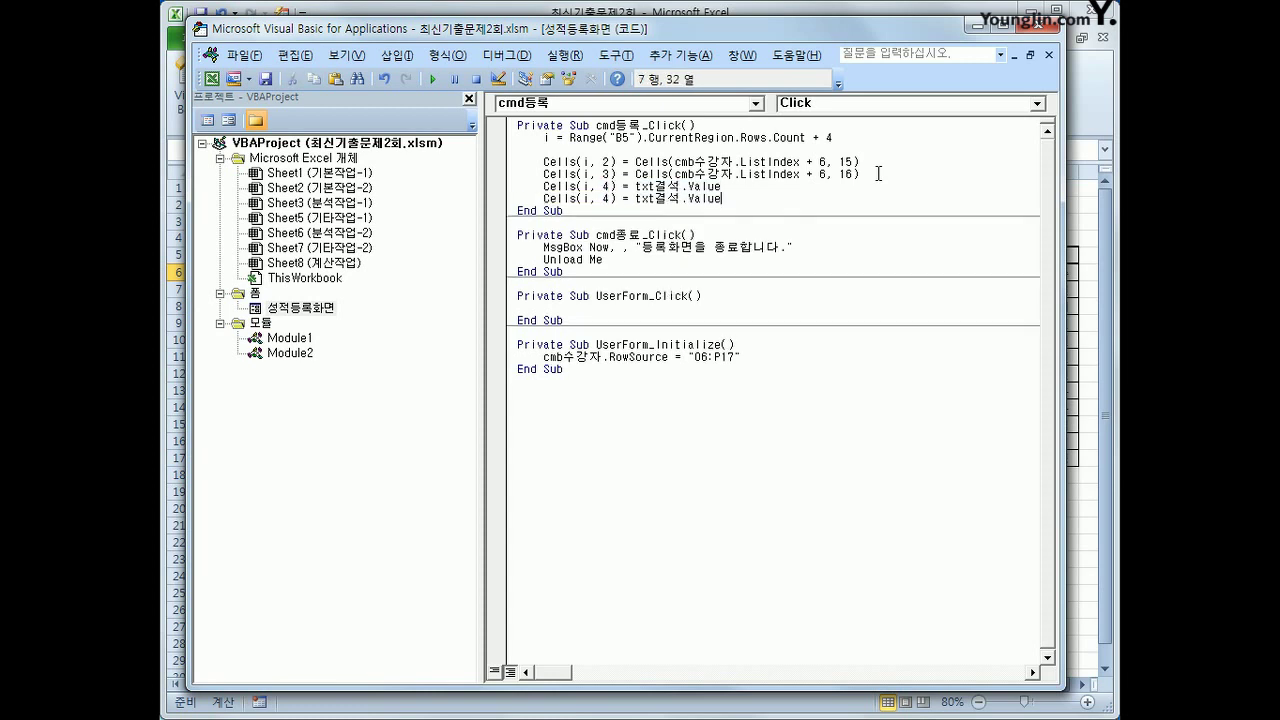
{"action": "key", "text": "Home"}
{"action": "key", "text": "Right"}
{"action": "key", "text": "Right"}
{"action": "key", "text": "Right"}
{"action": "key", "text": "Right"}
{"action": "key", "text": "Right"}
{"action": "key", "text": "Right"}
{"action": "key", "text": "Right"}
{"action": "key", "text": "Right"}
{"action": "key", "text": "Right"}
{"action": "key", "text": "Delete"}
{"action": "type", "text": "5"}
{"action": "key", "text": "Right"}
{"action": "key", "text": "Right"}
{"action": "key", "text": "Right"}
{"action": "key", "text": "Right"}
{"action": "key", "text": "Right"}
{"action": "key", "text": "Right"}
{"action": "key", "text": "Right"}
{"action": "key", "text": "shift+Right"}
{"action": "key", "text": "shift+Right"}
{"action": "type", "text": "지각"}
{"action": "key", "text": "End"}
{"action": "key", "text": "Return"}
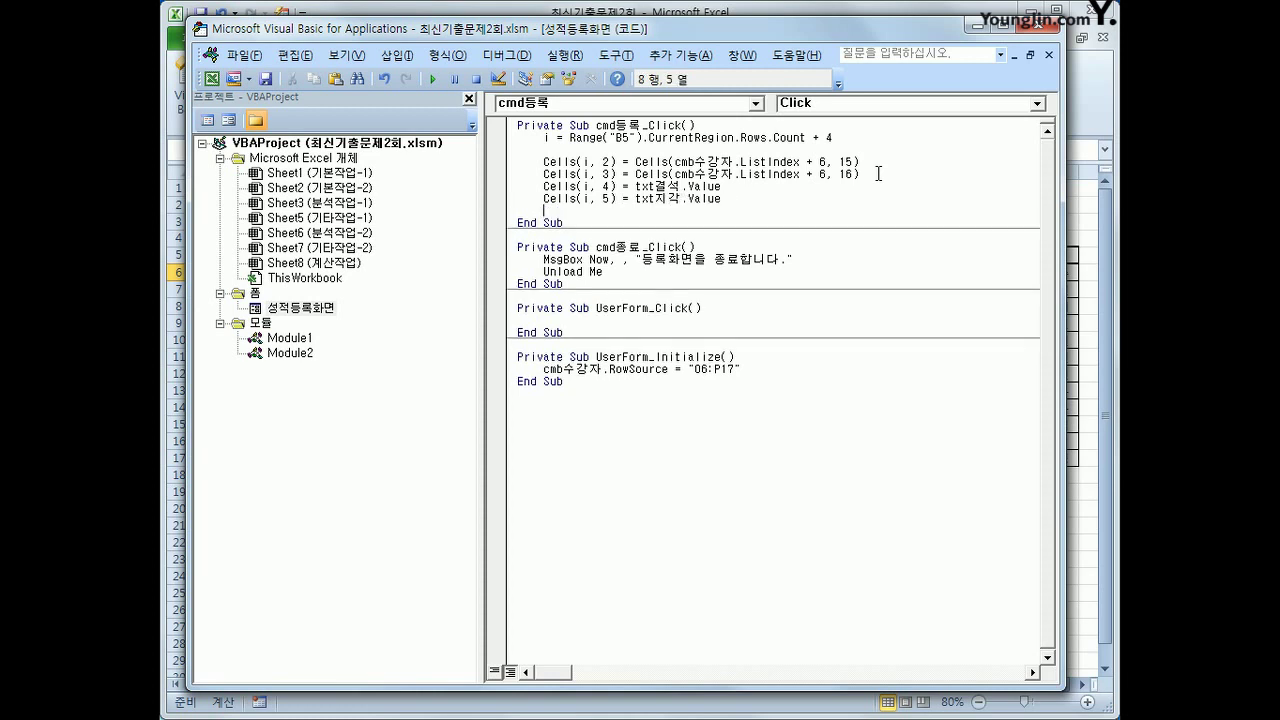
Step: Compare the 성적입력 form's input fields with the 표1 columns on the worksheet, including the 출석 value, and return to the form's code
{"action": "left_click", "coordinate": [1048, 28]}
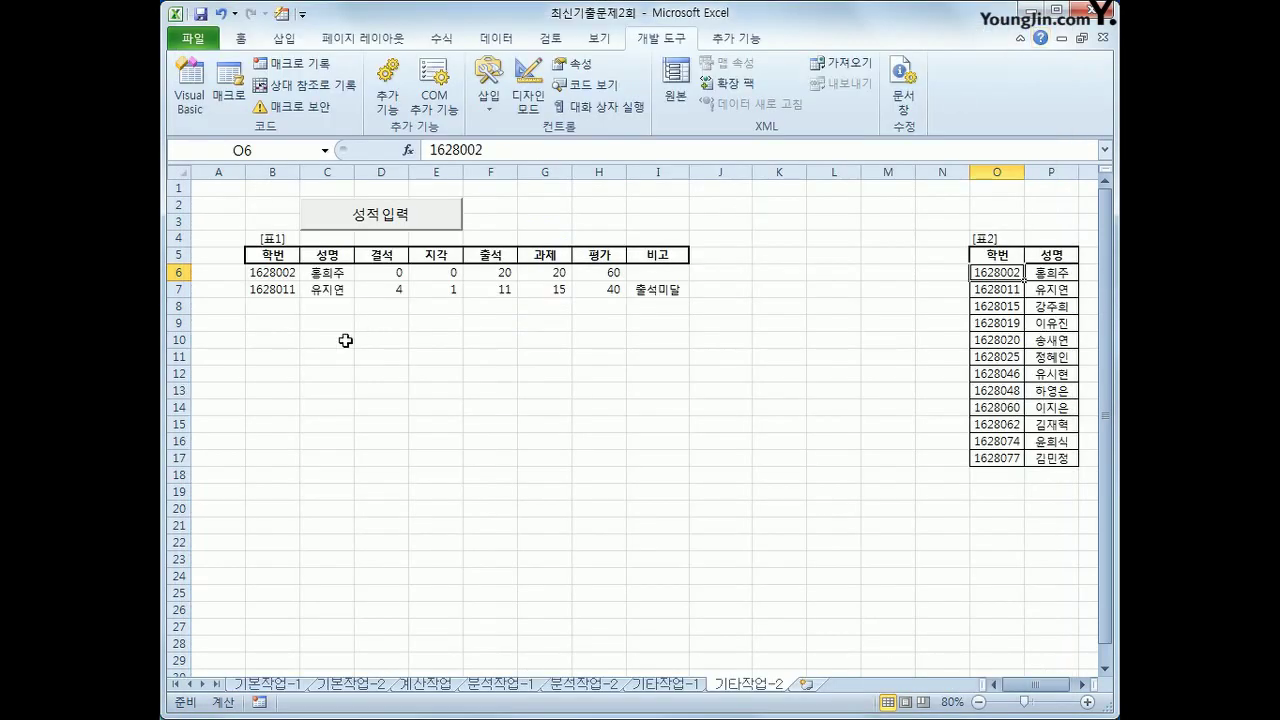
{"action": "left_click", "coordinate": [389, 258]}
{"action": "left_click", "coordinate": [426, 256]}
{"action": "left_click", "coordinate": [430, 220]}
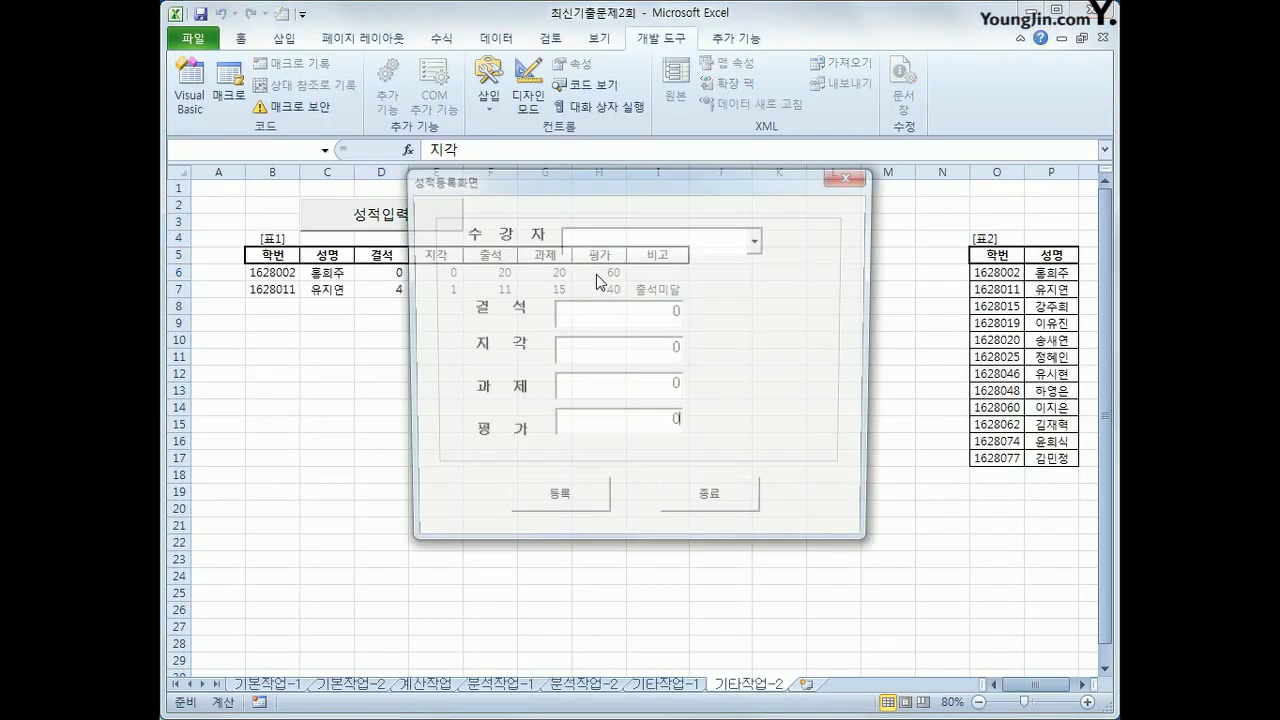
{"action": "left_click_drag", "start_coordinate": [621, 177], "coordinate": [692, 280]}
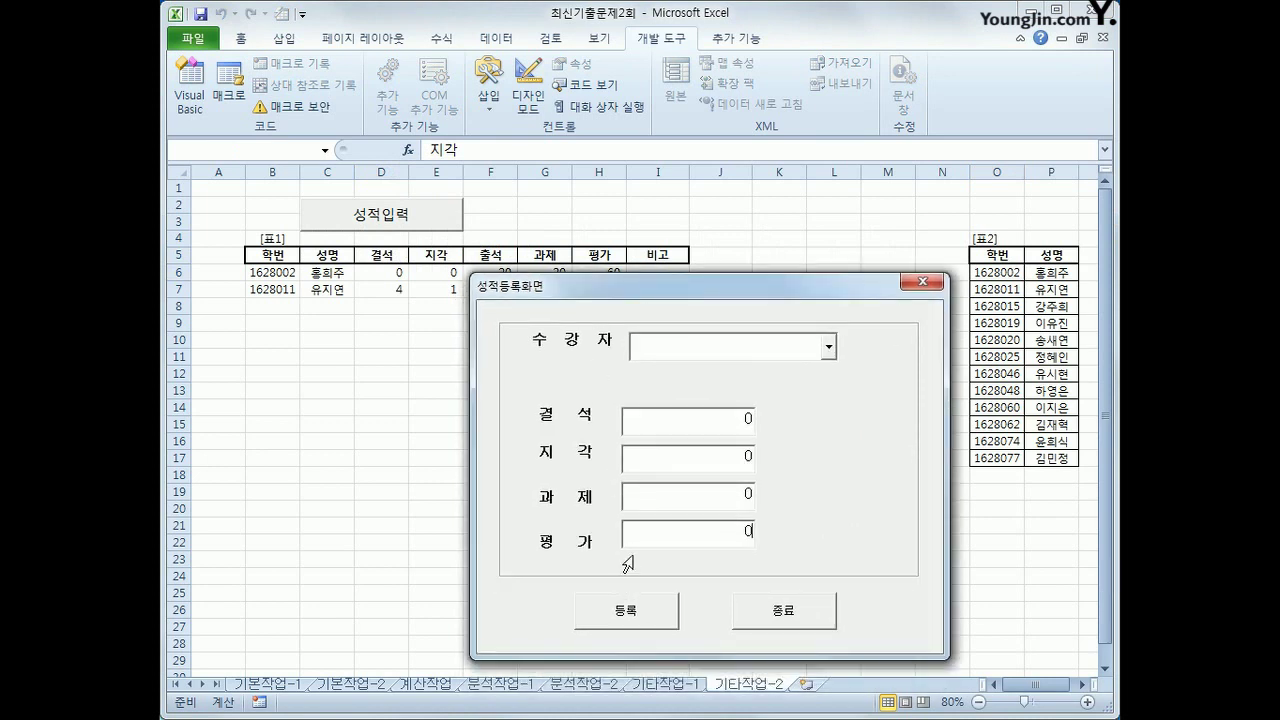
{"action": "left_click", "coordinate": [921, 282]}
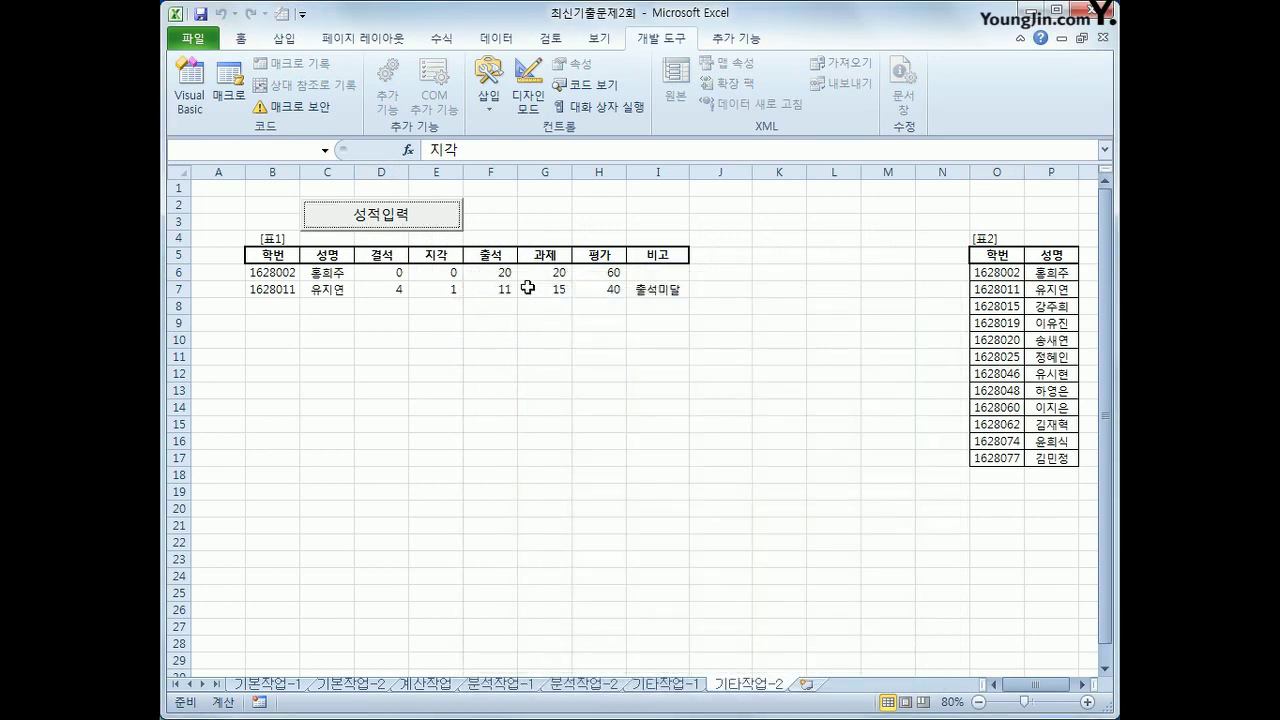
{"action": "left_click", "coordinate": [501, 271]}
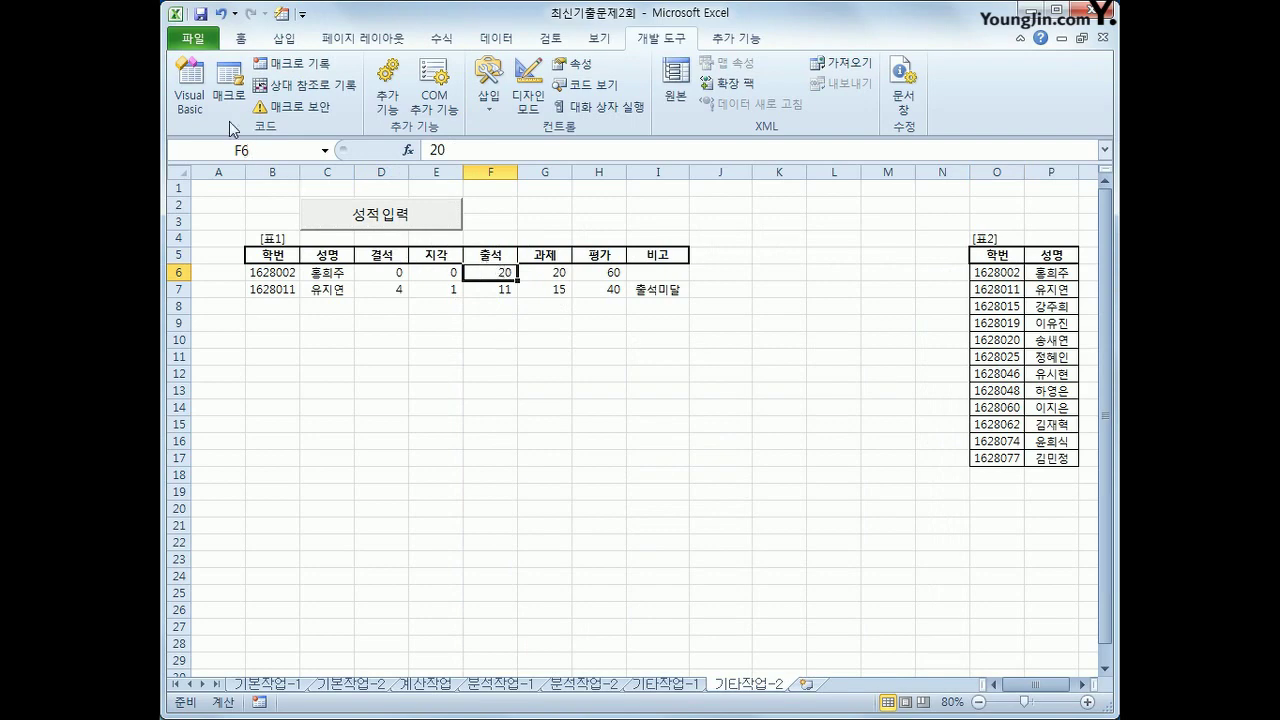
{"action": "left_click", "coordinate": [189, 92]}
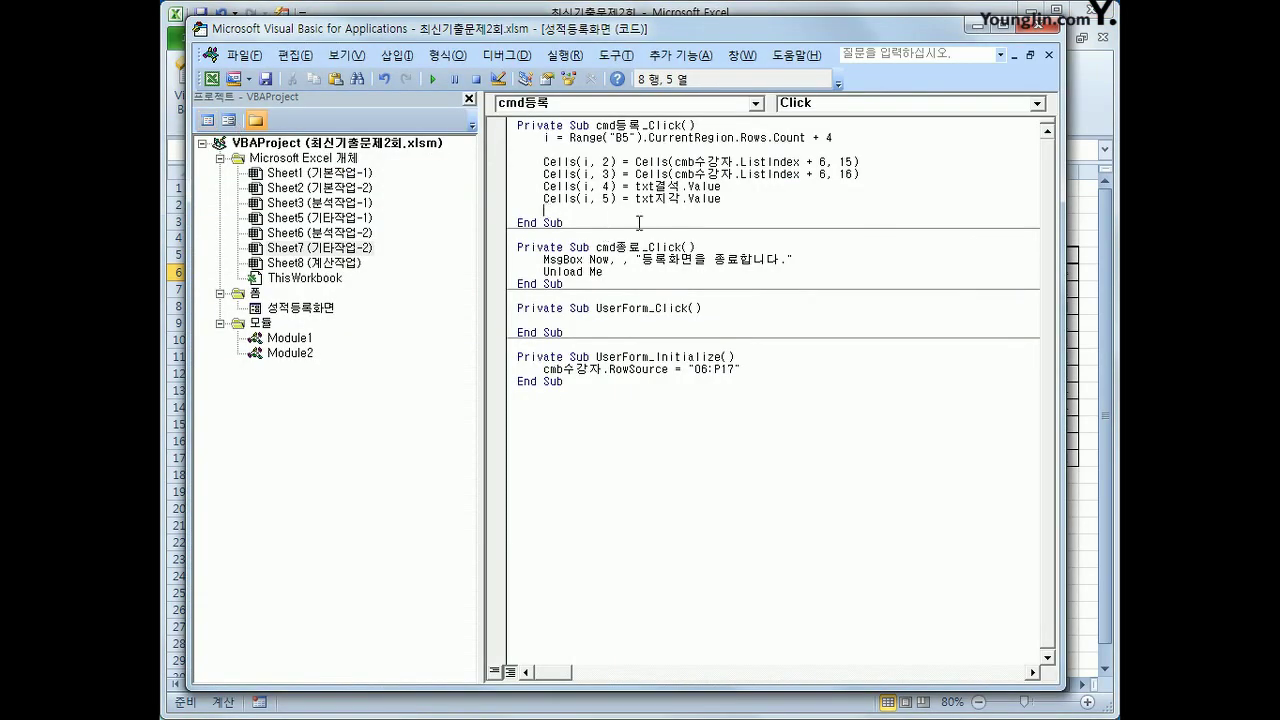
Step: Add another copy of the txt결석 statement below the Cells(i, 5) line and change its target to Cells(i, 6)
{"action": "type", "text": "Cells(i, 4) = txt결석.Value"}
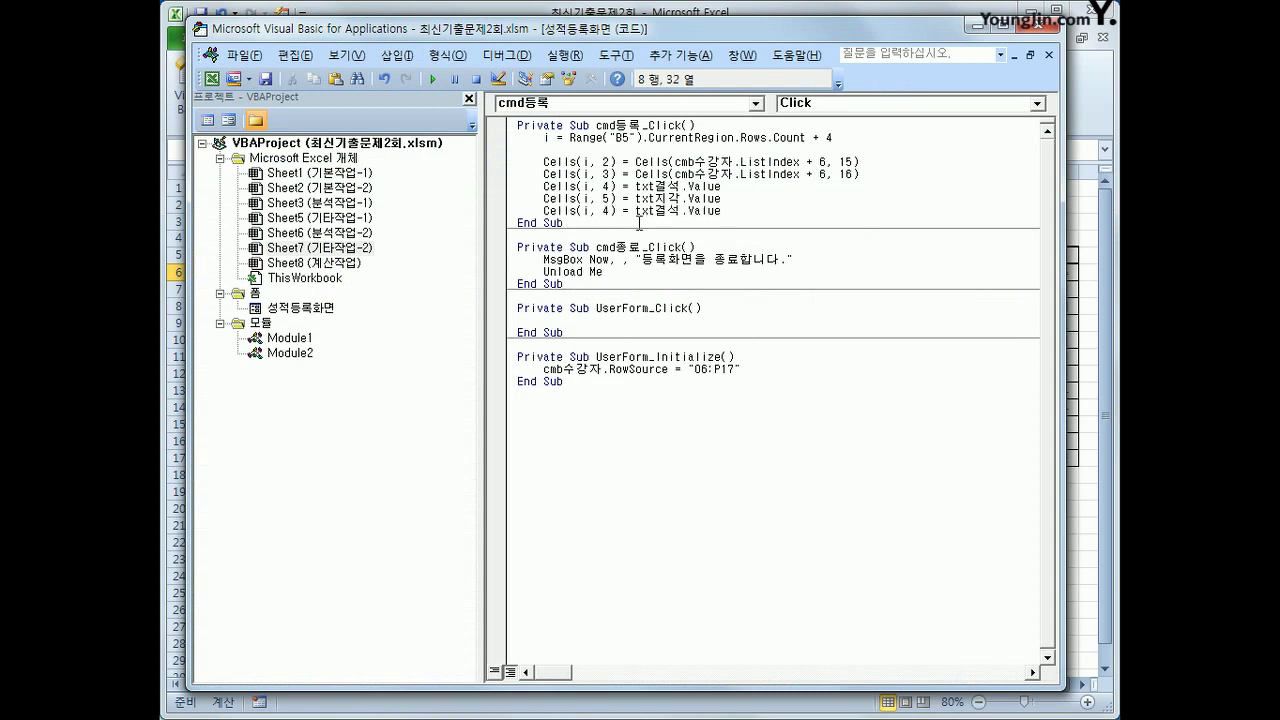
{"action": "key", "text": "Home"}
{"action": "key", "text": "Right"}
{"action": "key", "text": "Right"}
{"action": "key", "text": "Right"}
{"action": "key", "text": "Right"}
{"action": "key", "text": "Right"}
{"action": "key", "text": "Right"}
{"action": "key", "text": "Right"}
{"action": "key", "text": "Right"}
{"action": "key", "text": "Right"}
{"action": "type", "text": "6"}
{"action": "key", "text": "Delete"}
Step: Replace the value assigned to Cells(i, 6) with 20 - (Cells(i, 4) * 2 + Cells(i, 5) * 1)
{"action": "key", "text": "Right"}
{"action": "key", "text": "Right"}
{"action": "key", "text": "Right"}
{"action": "key", "text": "Right"}
{"action": "key", "text": "shift+End"}
{"action": "type", "text": "20-"}
{"action": "type", "text": "("}
{"action": "type", "text": "ce"}
{"action": "type", "text": "lls(i,"}
{"action": "type", "text": "4)"}
{"action": "type", "text": "*"}
{"action": "type", "text": "2 + "}
{"action": "type", "text": "cells(i"}
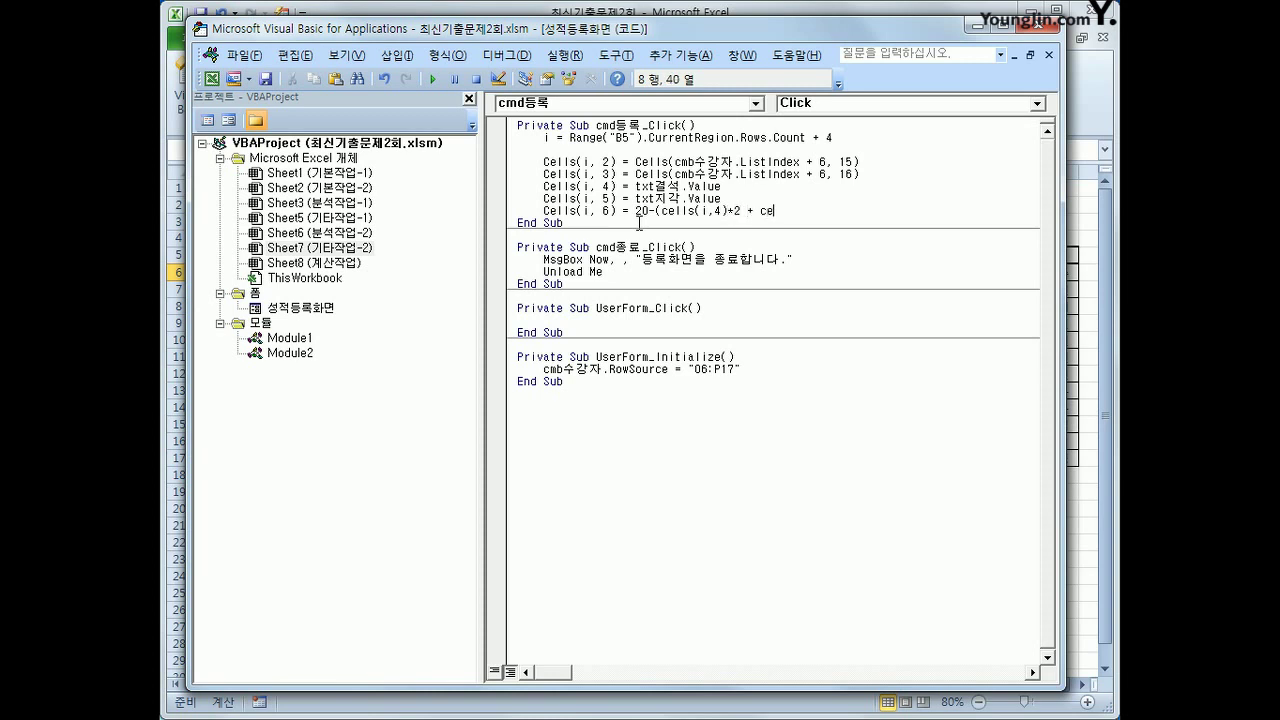
{"action": "type", "text": ",5"}
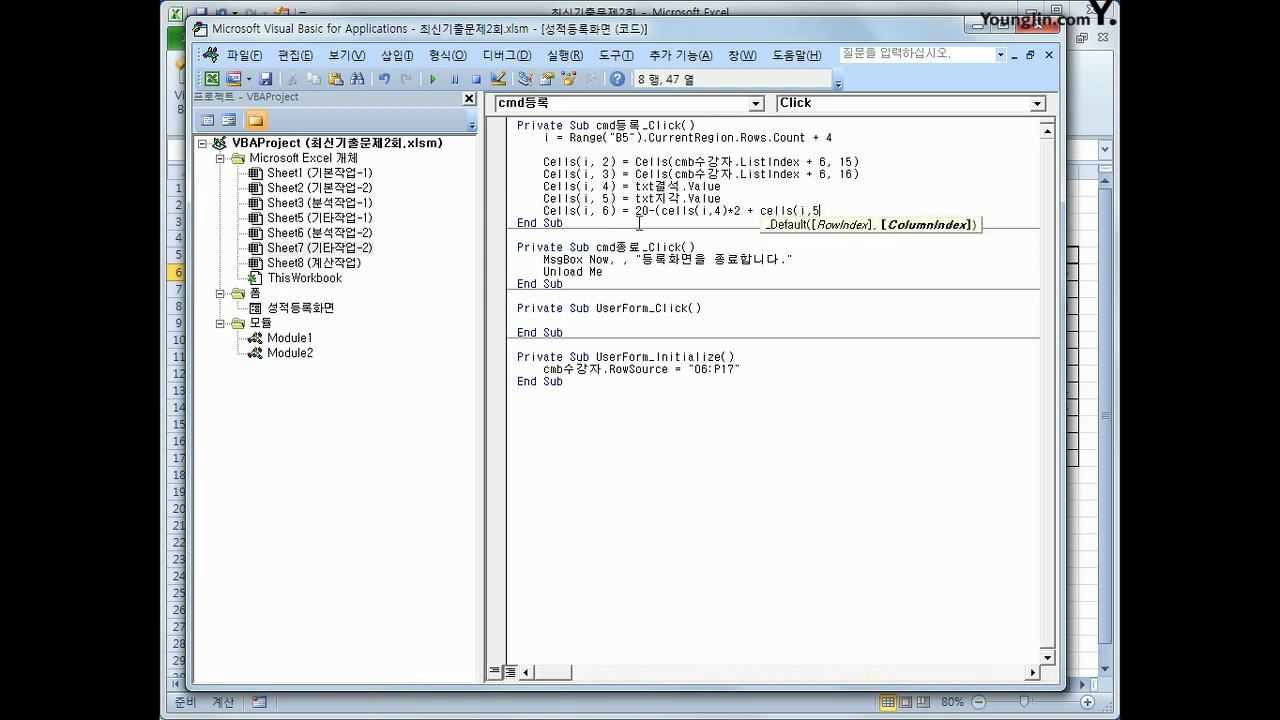
{"action": "type", "text": ") + 1"}
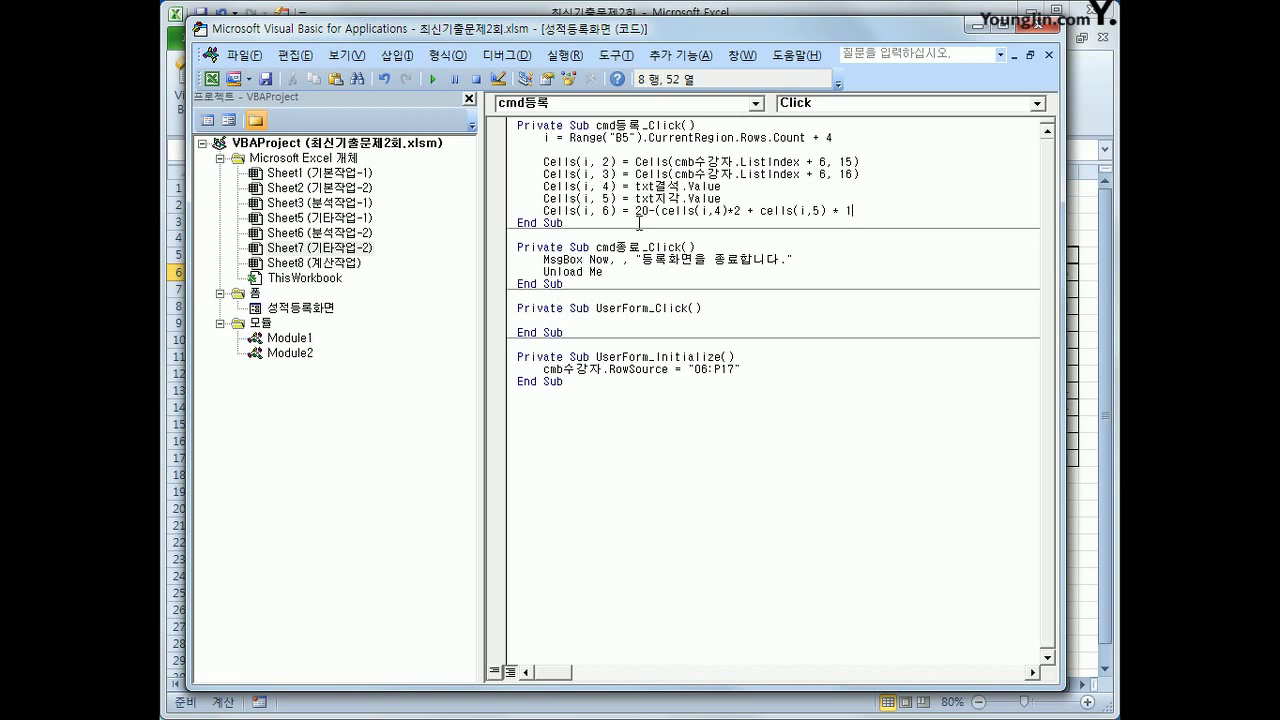
{"action": "type", "text": ")"}
{"action": "key", "text": "Return"}
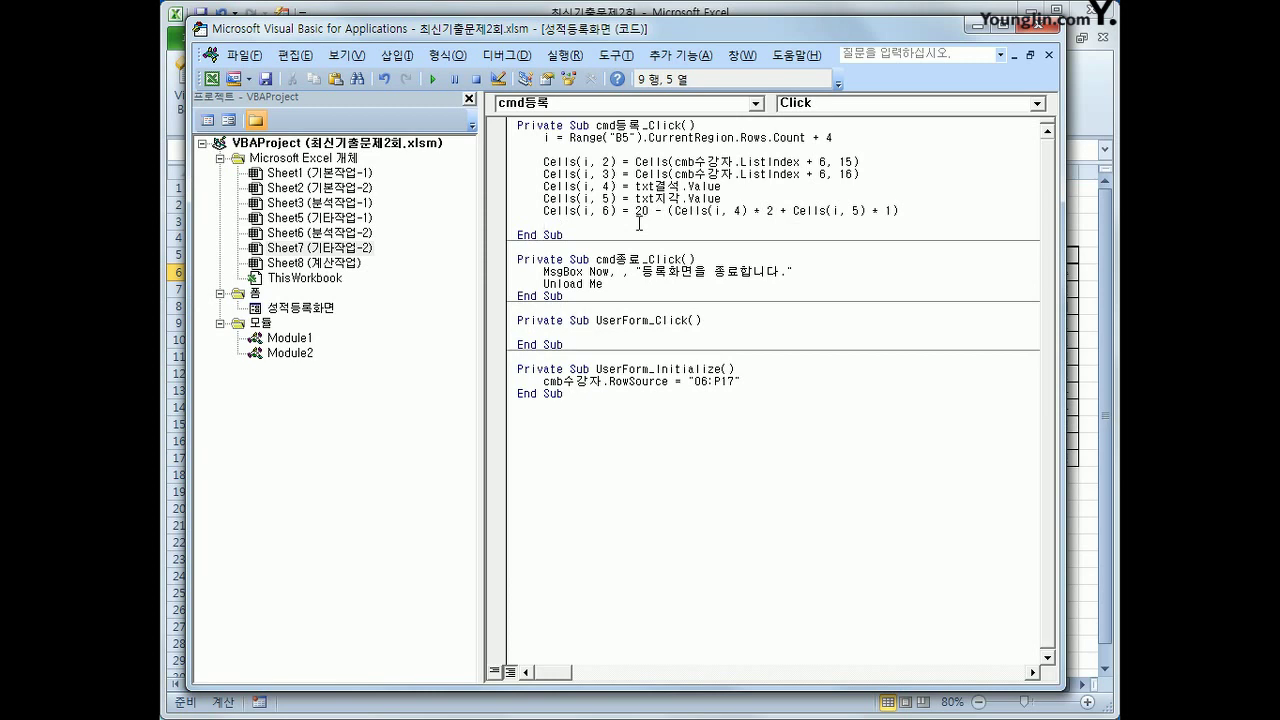
Step: Insert another copy of the txt결석 statement on the empty line and change it to Cells(i, 7) = txt과제.Value
{"action": "type", "text": "Cells(i, 4) = txt결석.Value"}
{"action": "key", "text": "Home"}
{"action": "key", "text": "Right"}
{"action": "key", "text": "Right"}
{"action": "key", "text": "Right"}
{"action": "key", "text": "Right"}
{"action": "key", "text": "Right"}
{"action": "key", "text": "Right"}
{"action": "key", "text": "Right"}
{"action": "key", "text": "Right"}
{"action": "key", "text": "Right"}
{"action": "key", "text": "Delete"}
{"action": "type", "text": "7"}
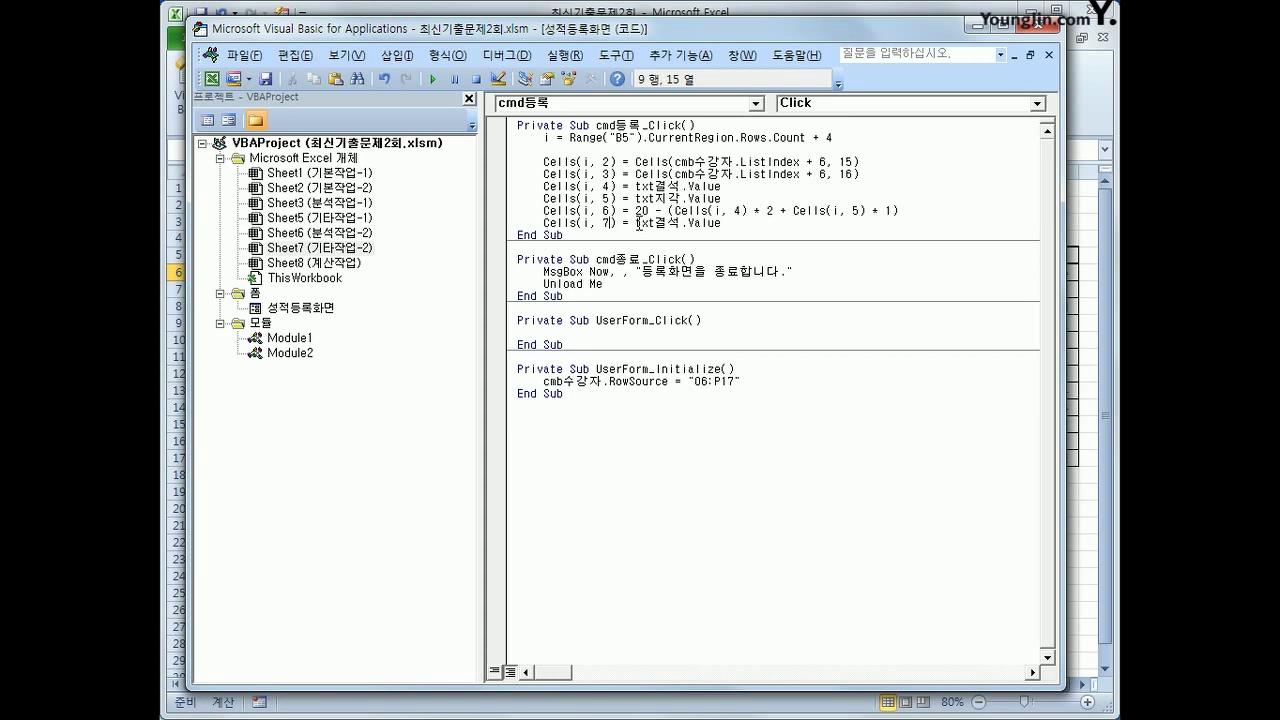
{"action": "left_click", "coordinate": [637, 222]}
{"action": "key", "text": "shift+Right"}
{"action": "key", "text": "shift+Right"}
{"action": "type", "text": "과제"}
{"action": "key", "text": "End"}
Step: Insert one more copy of the txt결석 statement on a new line and change it to Cells(i, 8) = txt평가.Value
{"action": "key", "text": "Return"}
{"action": "type", "text": "Cells(i, 4) = txt결석.Value"}
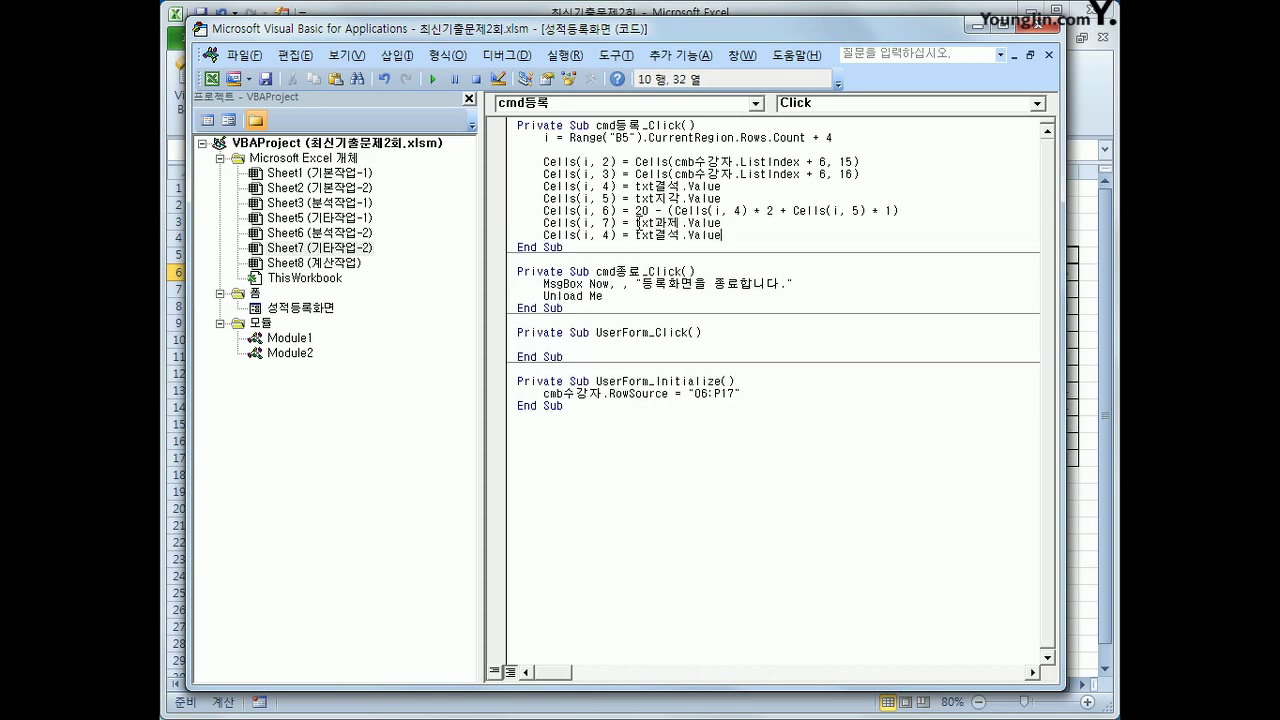
{"action": "key", "text": "Right"}
{"action": "key", "text": "Right"}
{"action": "key", "text": "Right"}
{"action": "key", "text": "Right"}
{"action": "key", "text": "Right"}
{"action": "key", "text": "Right"}
{"action": "key", "text": "Right"}
{"action": "key", "text": "Right"}
{"action": "key", "text": "Delete"}
{"action": "type", "text": "8"}
{"action": "left_click", "coordinate": [648, 233]}
{"action": "key", "text": "shift+Right"}
{"action": "key", "text": "shift+Right"}
{"action": "type", "text": "평가"}
{"action": "left_click", "coordinate": [700, 320]}
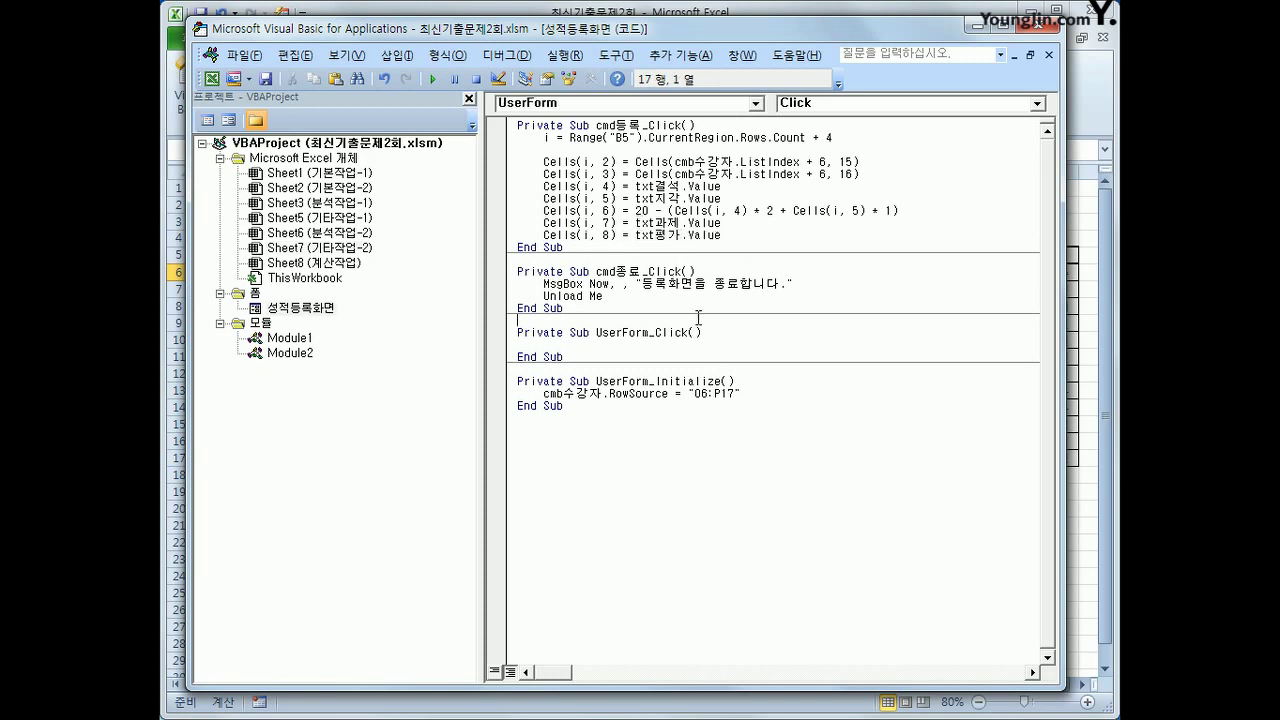
Step: Review the 표1 columns from 학번 to 비고 on the worksheet and return to the form's code
{"action": "left_click", "coordinate": [985, 32]}
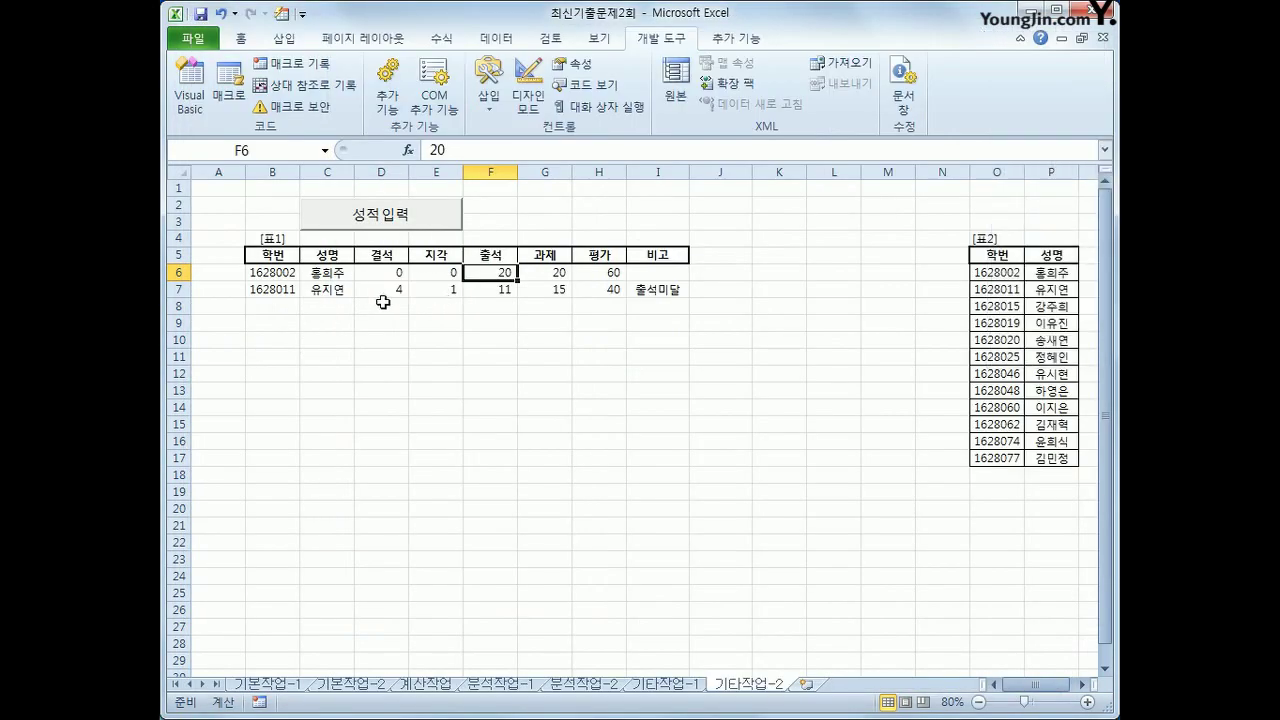
{"action": "left_click_drag", "start_coordinate": [293, 255], "coordinate": [286, 289]}
{"action": "left_click_drag", "start_coordinate": [324, 257], "coordinate": [606, 288]}
{"action": "left_click", "coordinate": [664, 272]}
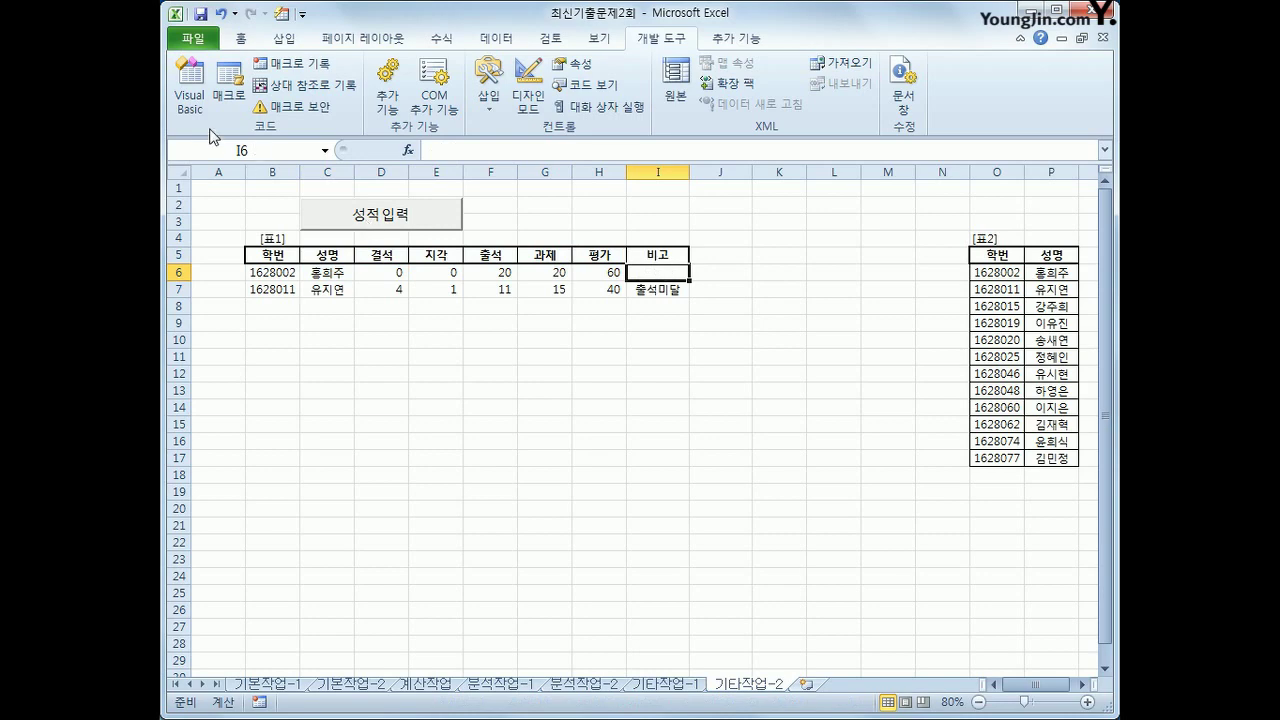
{"action": "left_click", "coordinate": [190, 92]}
Step: Add a copy of the txt결석 statement below the Cells(i, 8) line and change its target to Cells(i, 9)
{"action": "left_click", "coordinate": [736, 236]}
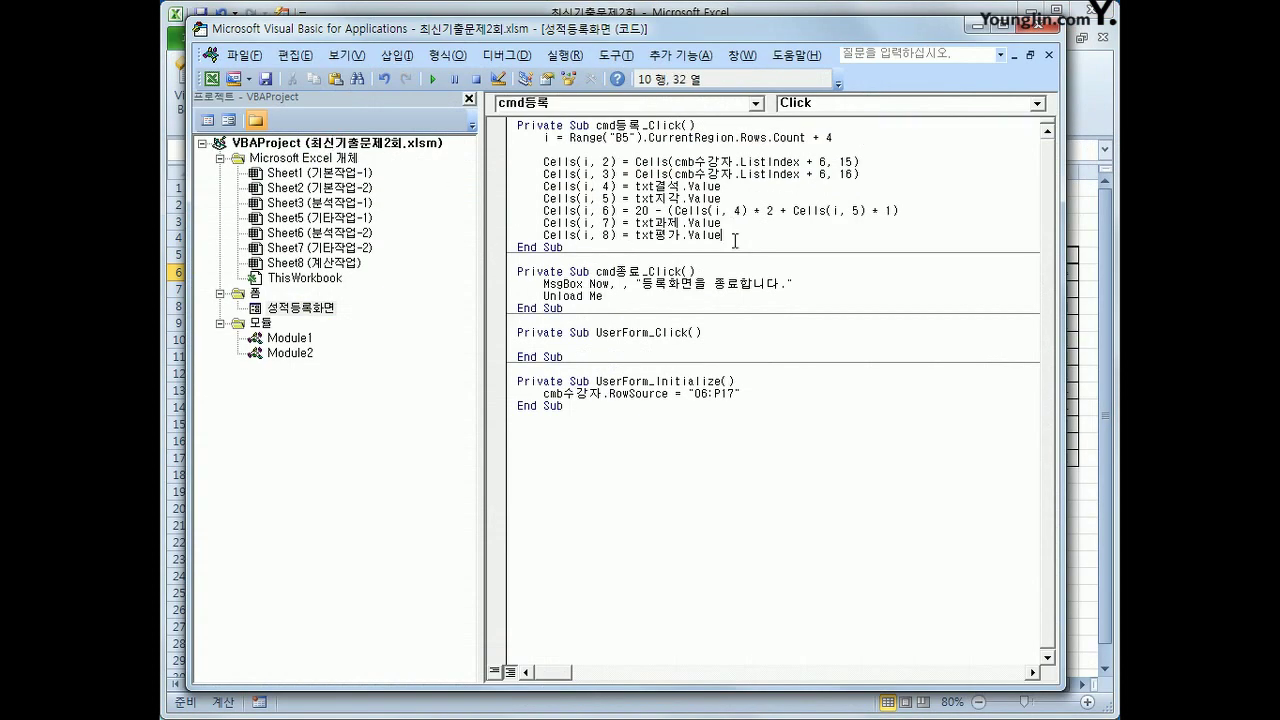
{"action": "key", "text": "Return"}
{"action": "type", "text": "Cells(i, 4) = txt결석.Value"}
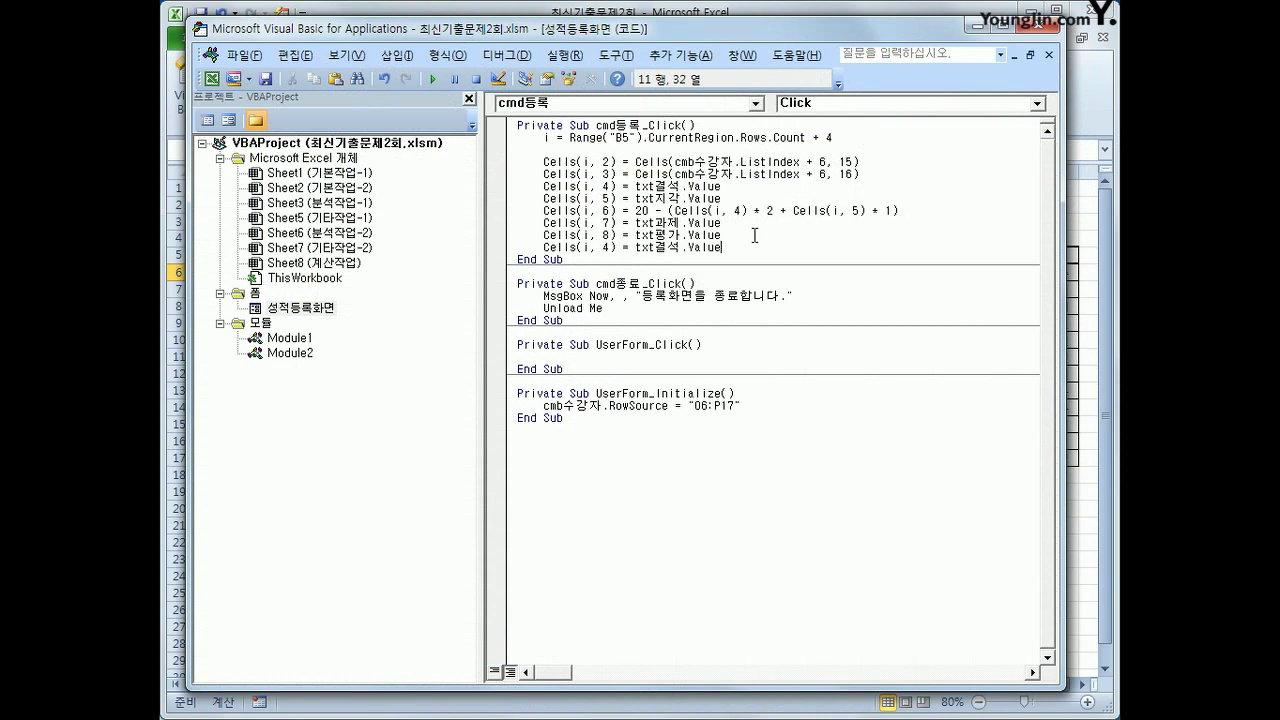
{"action": "key", "text": "Home"}
{"action": "key", "text": "Right"}
{"action": "key", "text": "Right"}
{"action": "key", "text": "Right"}
{"action": "key", "text": "Right"}
{"action": "key", "text": "Right"}
{"action": "key", "text": "Right"}
{"action": "key", "text": "Right"}
{"action": "key", "text": "Right"}
{"action": "key", "text": "Delete"}
{"action": "type", "text": "9"}
Step: Above the Cells(i, 9) statement, insert a blank line and the condition If Cells(i, 6) < 12 Then
{"action": "key", "text": "Home"}
{"action": "key", "text": "Return"}
{"action": "key", "text": "Up"}
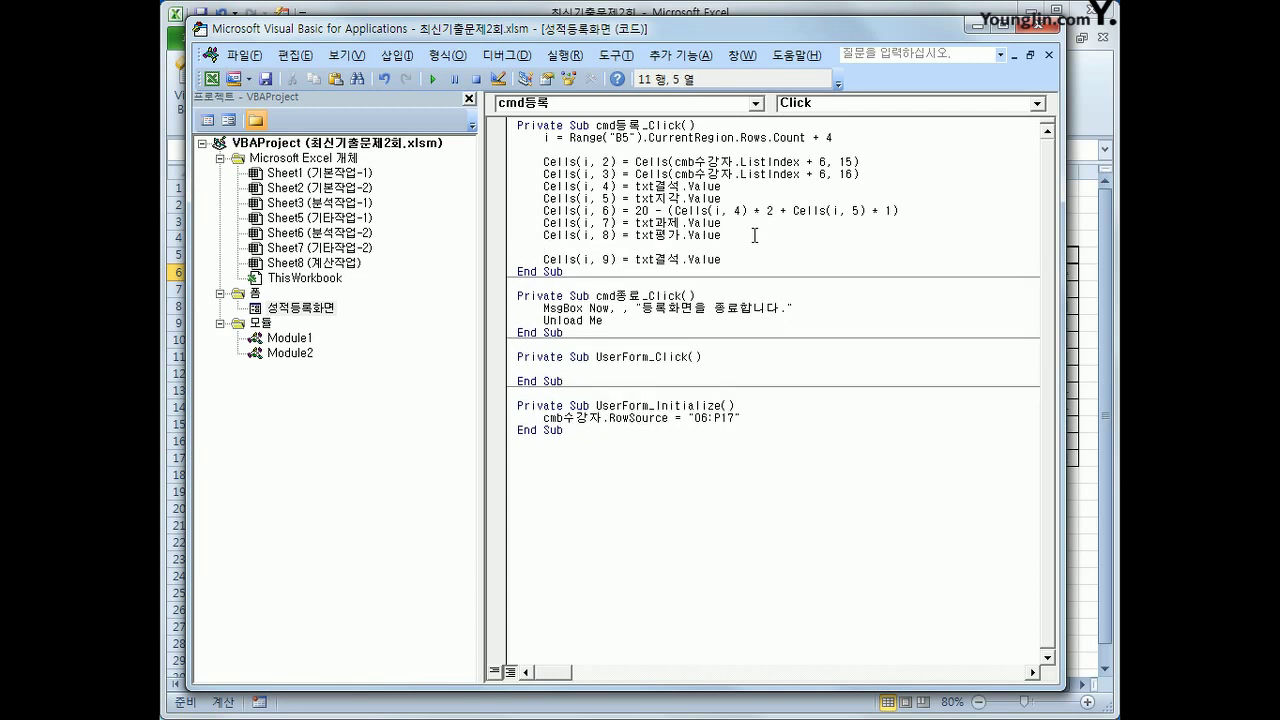
{"action": "key", "text": "Return"}
{"action": "type", "text": "if"}
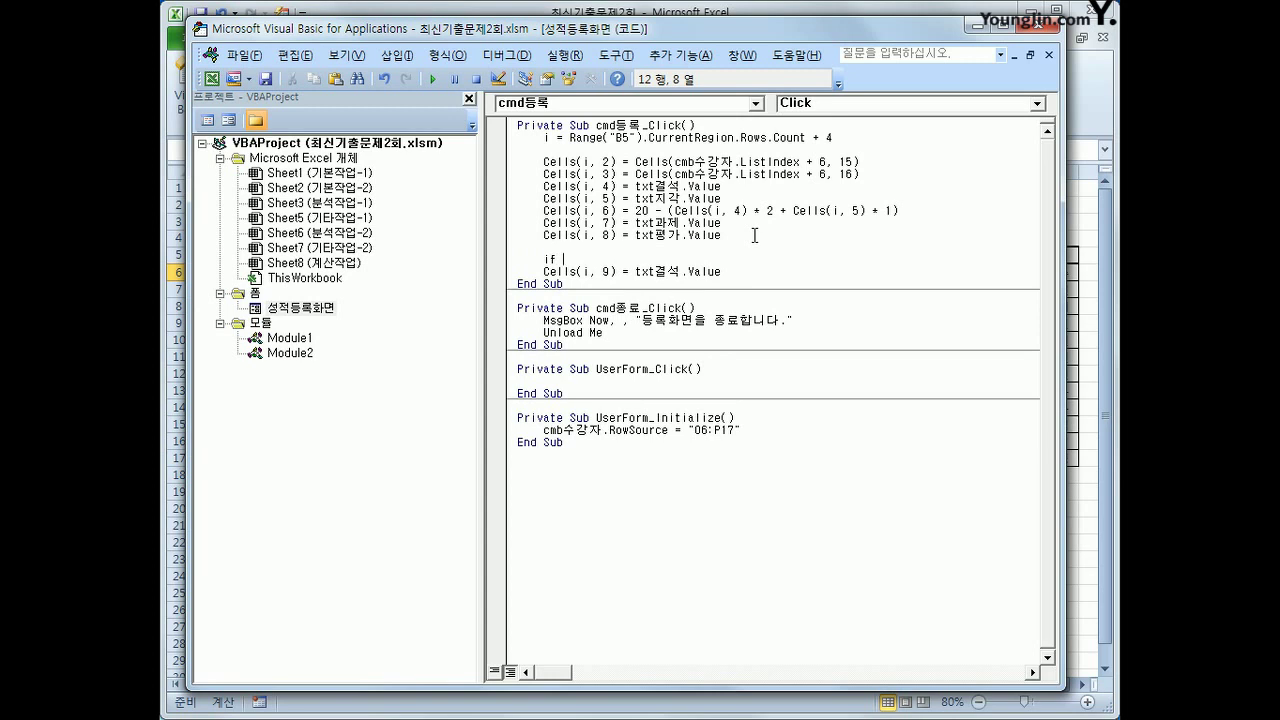
{"action": "type", "text": "cells(i,6) <12 then"}
{"action": "key", "text": "Return"}
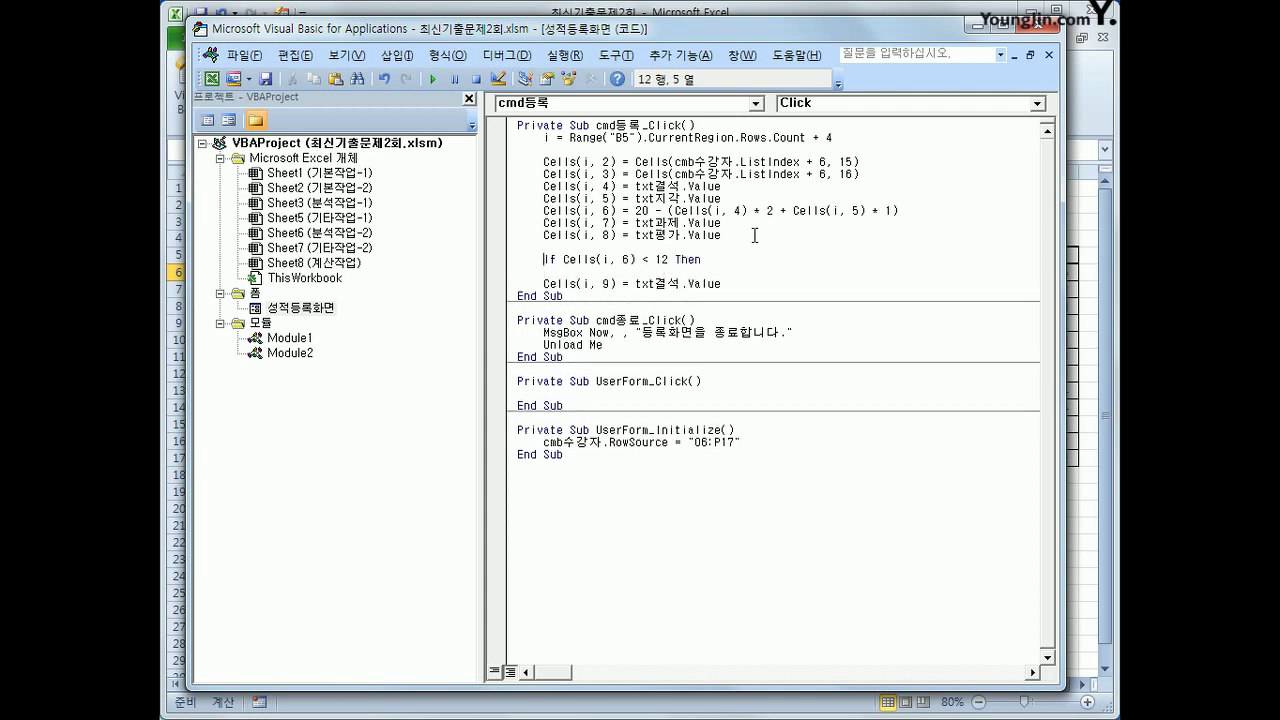
Step: Indent the Cells(i, 9) statement directly beneath the If line and change its assigned value to "출석미달"
{"action": "key", "text": "Tab"}
{"action": "key", "text": "Delete"}
{"action": "key", "text": "Delete"}
{"action": "key", "text": "Delete"}
{"action": "key", "text": "Delete"}
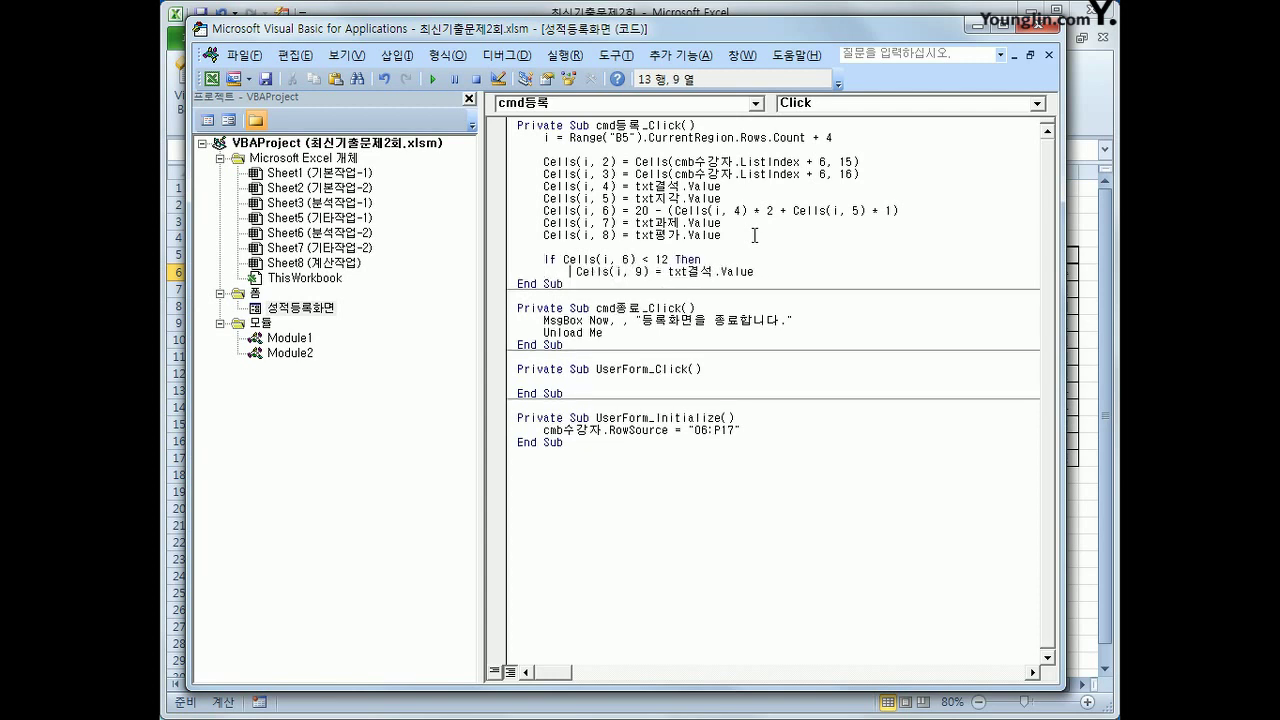
{"action": "key", "text": "End"}
{"action": "key", "text": "shift+Left"}
{"action": "key", "text": "shift+Left"}
{"action": "key", "text": "shift+Left"}
{"action": "key", "text": "shift+Left"}
{"action": "key", "text": "shift+Left"}
{"action": "key", "text": "shift+Left"}
{"action": "key", "text": "shift+Left"}
{"action": "key", "text": "shift+Left"}
{"action": "key", "text": "shift+Left"}
{"action": "key", "text": "shift+Left"}
{"action": "key", "text": "shift+Left"}
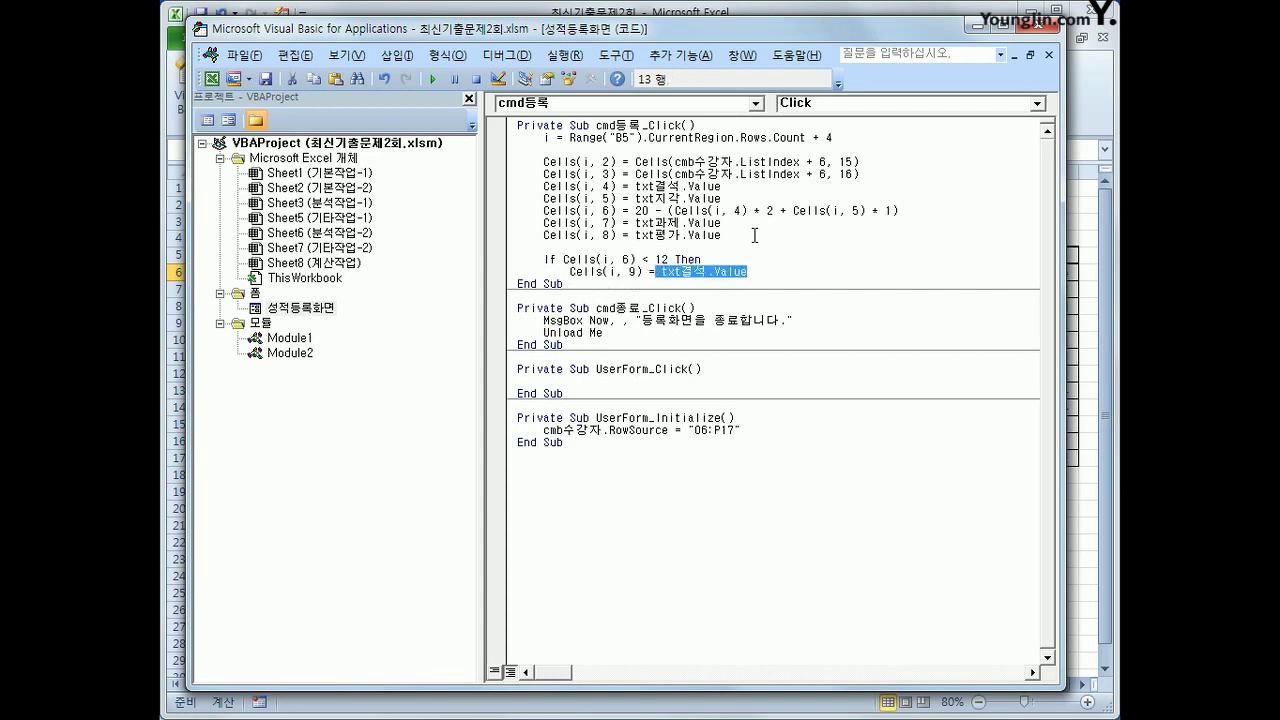
{"action": "type", "text": "\"출"}
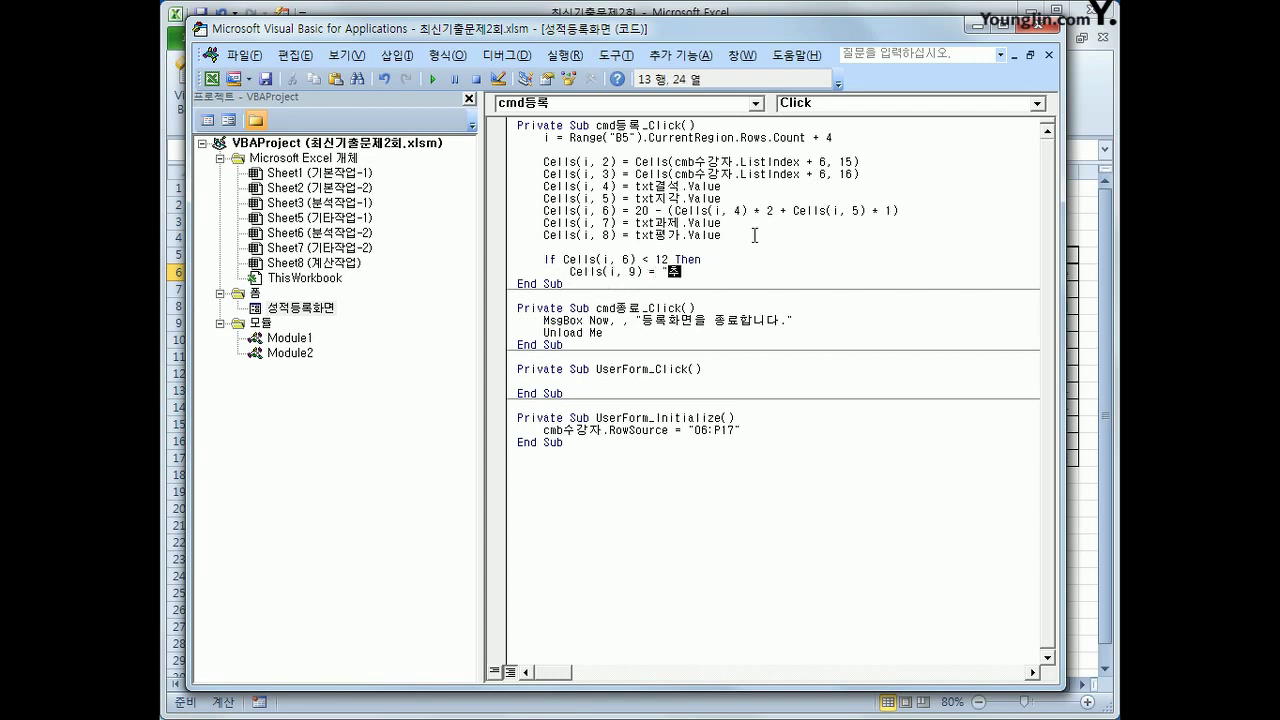
{"action": "type", "text": "석미다ㄹ\""}
{"action": "key", "text": "Return"}
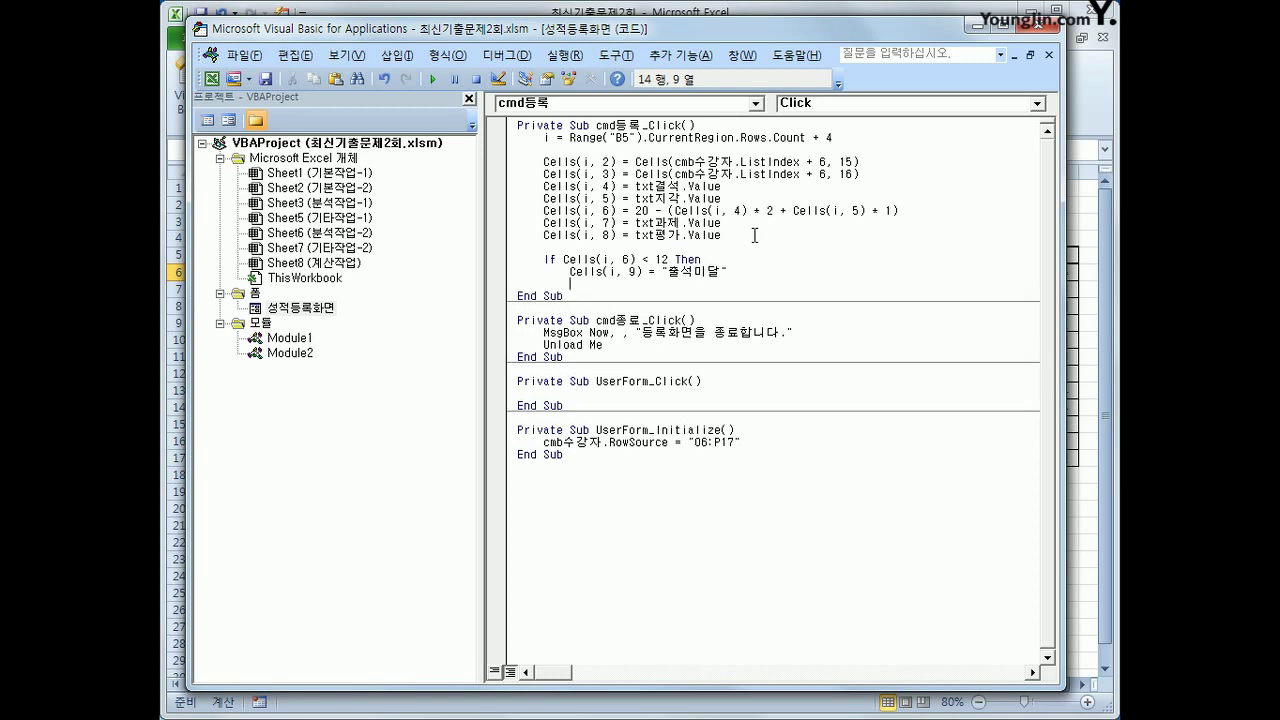
Step: Close the If block with End If and return to the 기타작업-2 worksheet
{"action": "type", "text": "end if"}
{"action": "key", "text": "Return"}
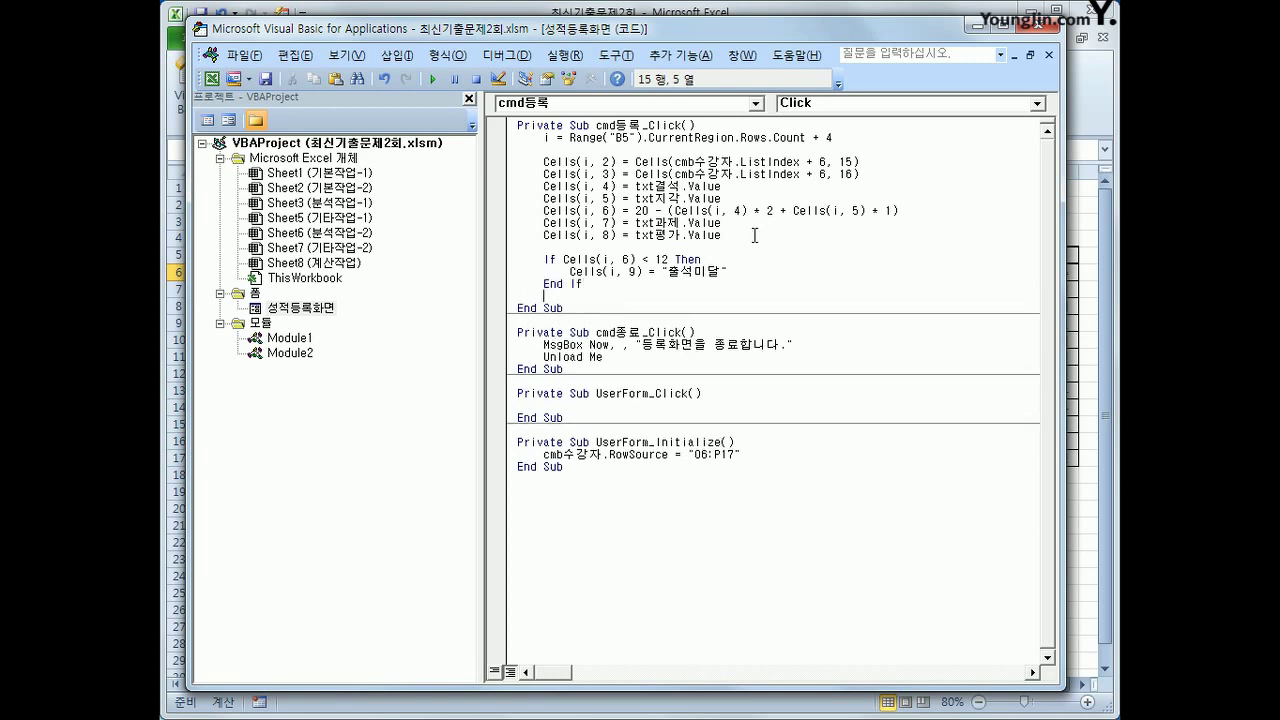
{"action": "key", "text": "Up"}
{"action": "left_click", "coordinate": [712, 343]}
{"action": "left_click", "coordinate": [1032, 30]}
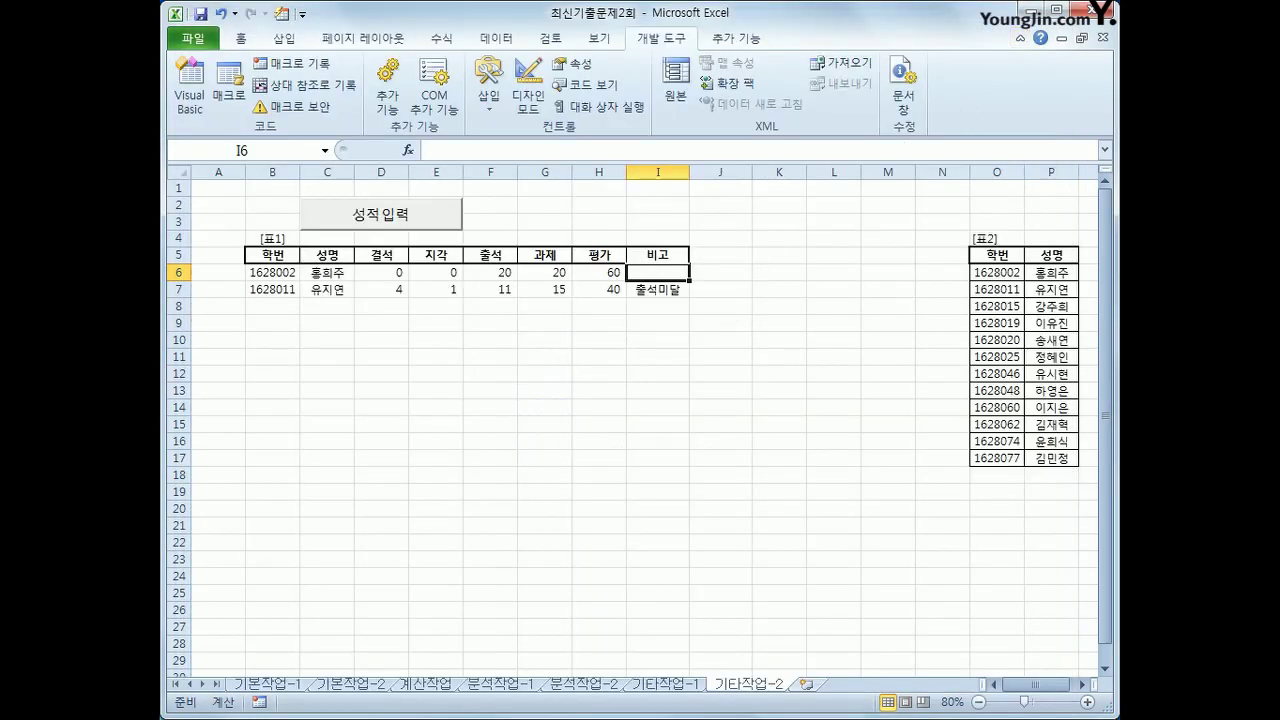
Step: Open the 성적등록화면 form for grade entry and select the first student as 수강자
{"action": "left_click", "coordinate": [524, 476]}
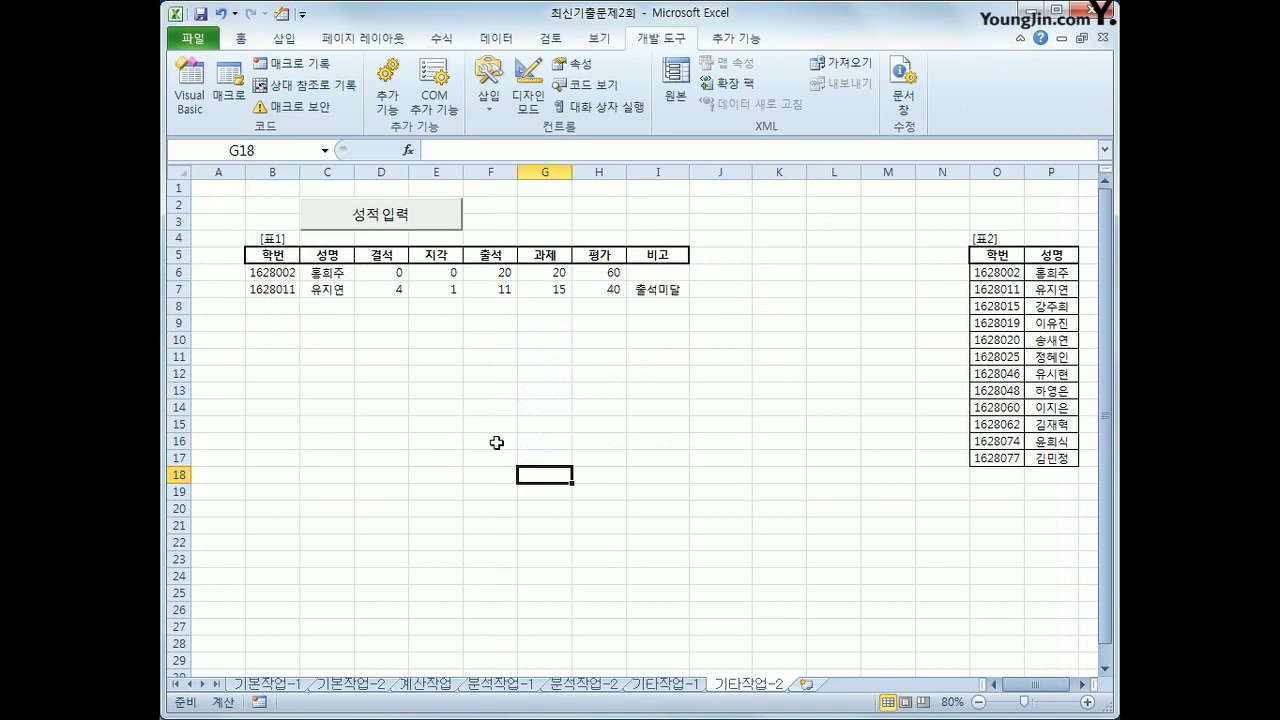
{"action": "left_click", "coordinate": [400, 217]}
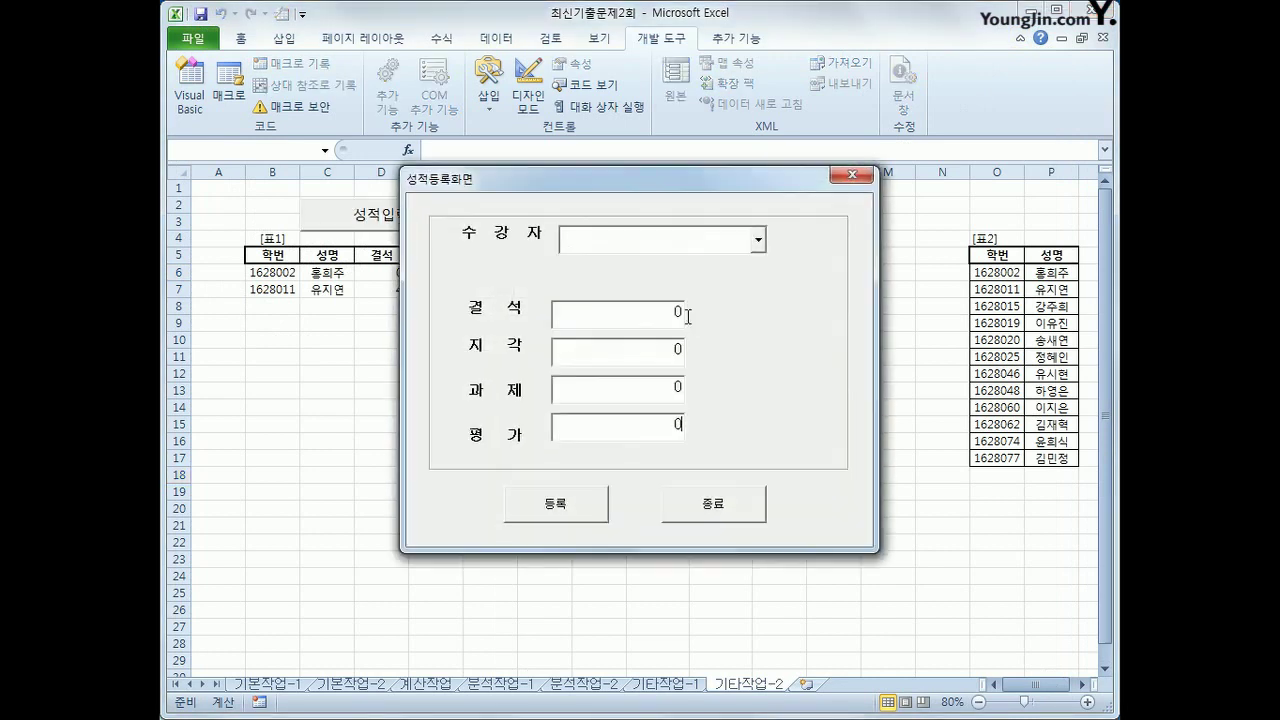
{"action": "left_click", "coordinate": [758, 240]}
{"action": "left_click", "coordinate": [724, 284]}
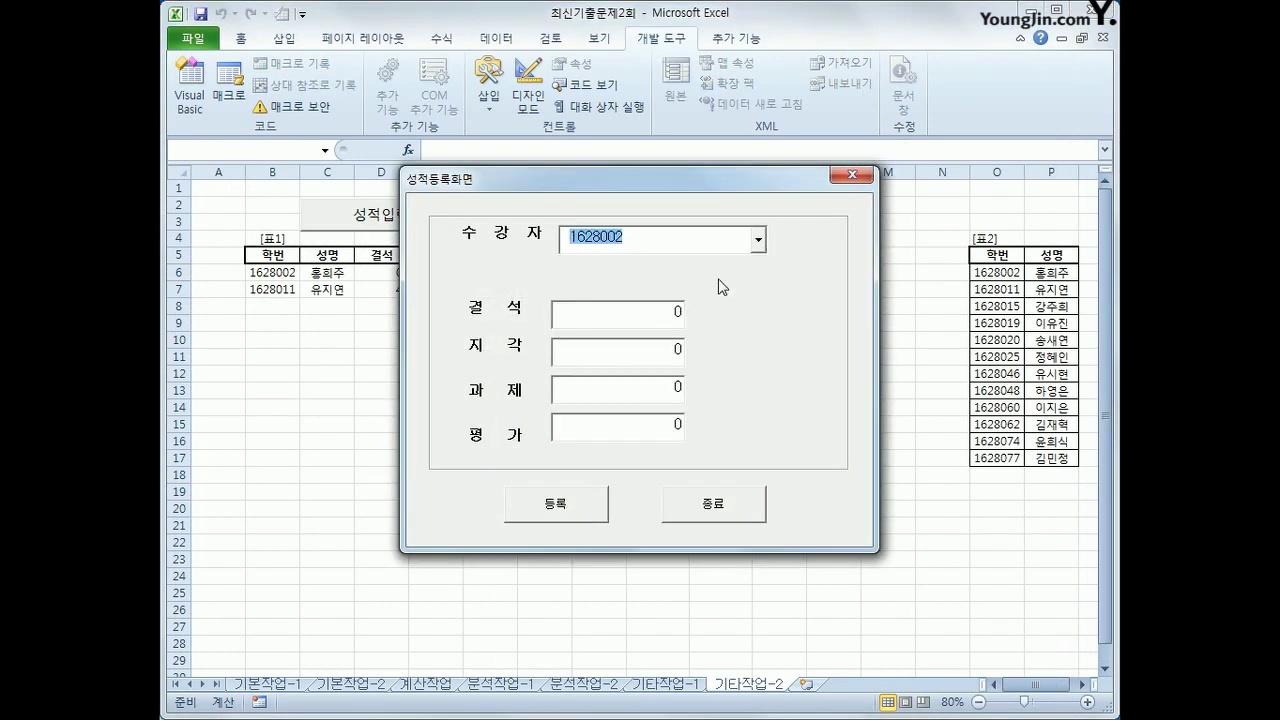
Step: In the grade form, set 결석 to 5, 지각 to 2 and 과제 to 20
{"action": "left_click", "coordinate": [661, 318]}
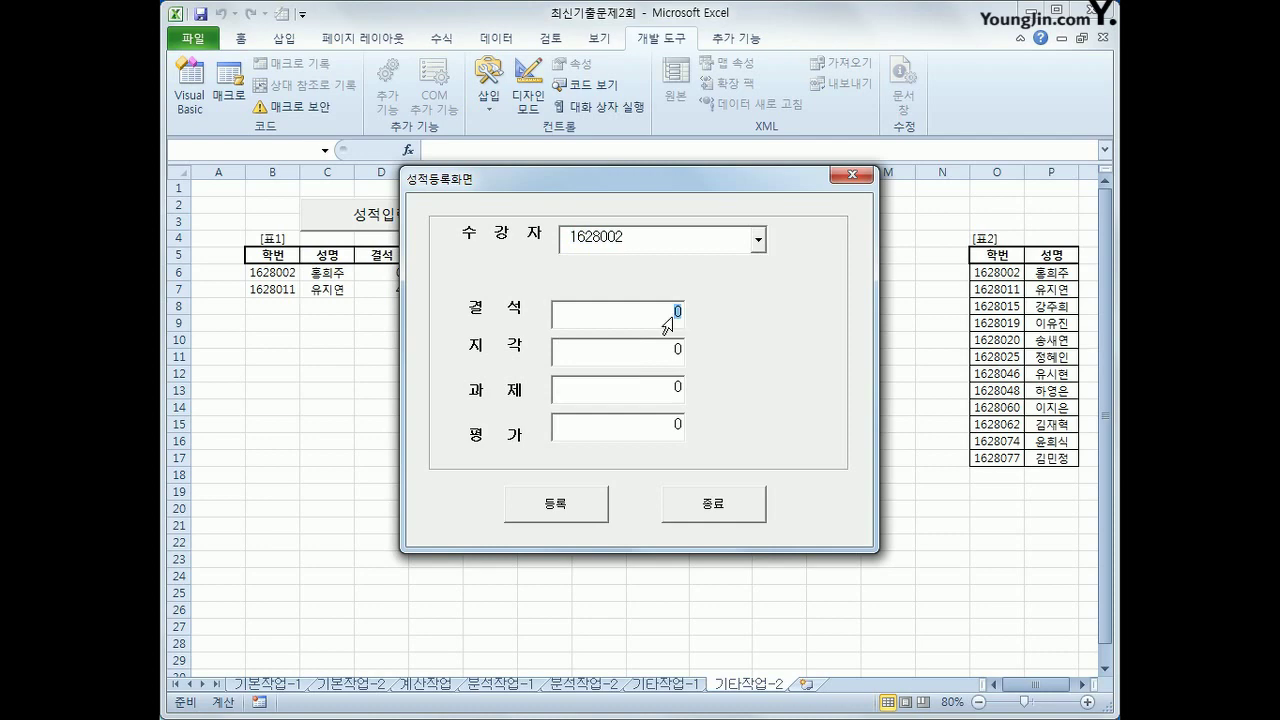
{"action": "type", "text": "5"}
{"action": "left_click", "coordinate": [661, 355]}
{"action": "type", "text": "2"}
{"action": "left_click", "coordinate": [663, 394]}
{"action": "left_click_drag", "start_coordinate": [676, 188], "coordinate": [871, 230]}
{"action": "type", "text": "20"}
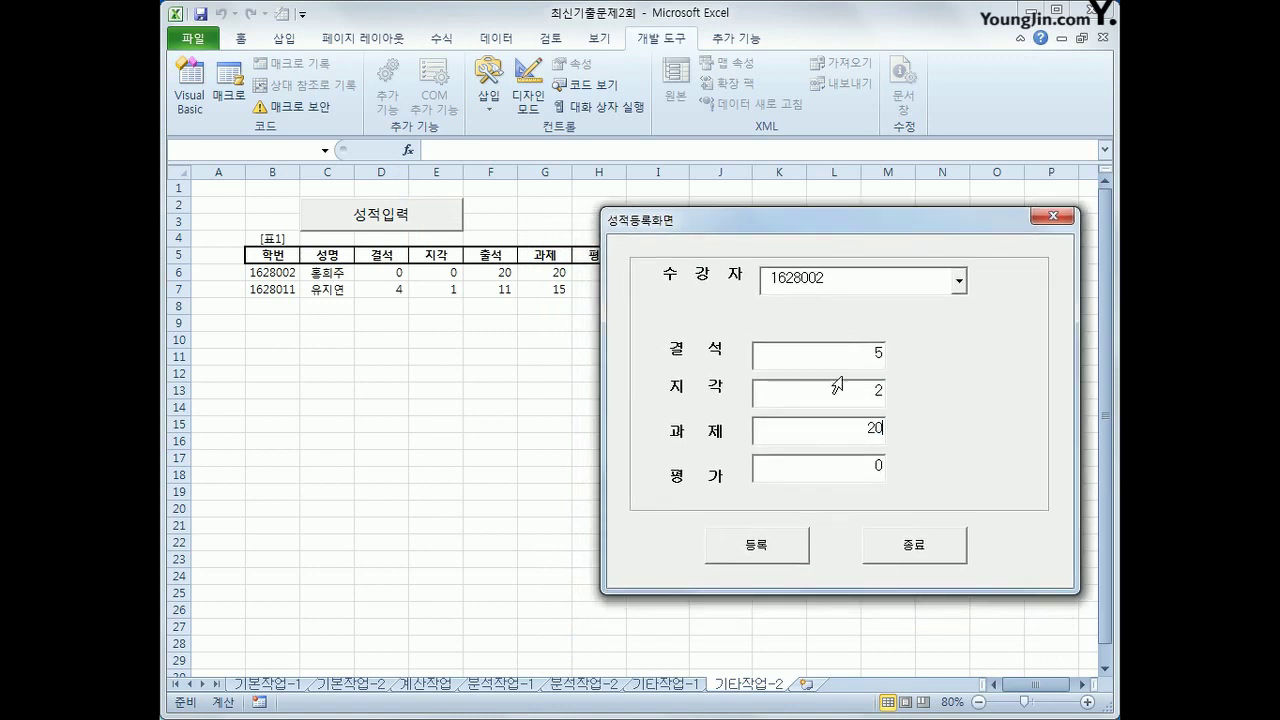
Step: Set 평가 to 70 and register the student's grades in 표1
{"action": "left_click", "coordinate": [867, 460]}
{"action": "left_click_drag", "start_coordinate": [868, 217], "coordinate": [852, 276]}
{"action": "type", "text": "70"}
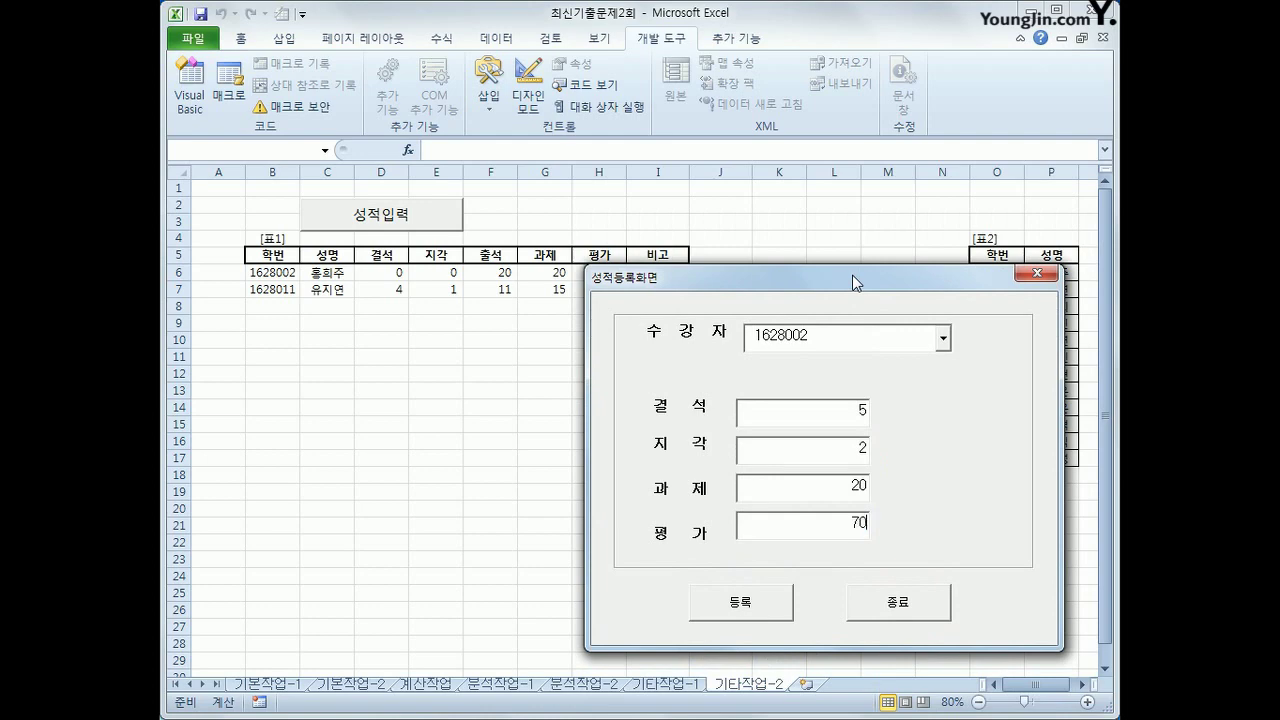
{"action": "left_click", "coordinate": [750, 602]}
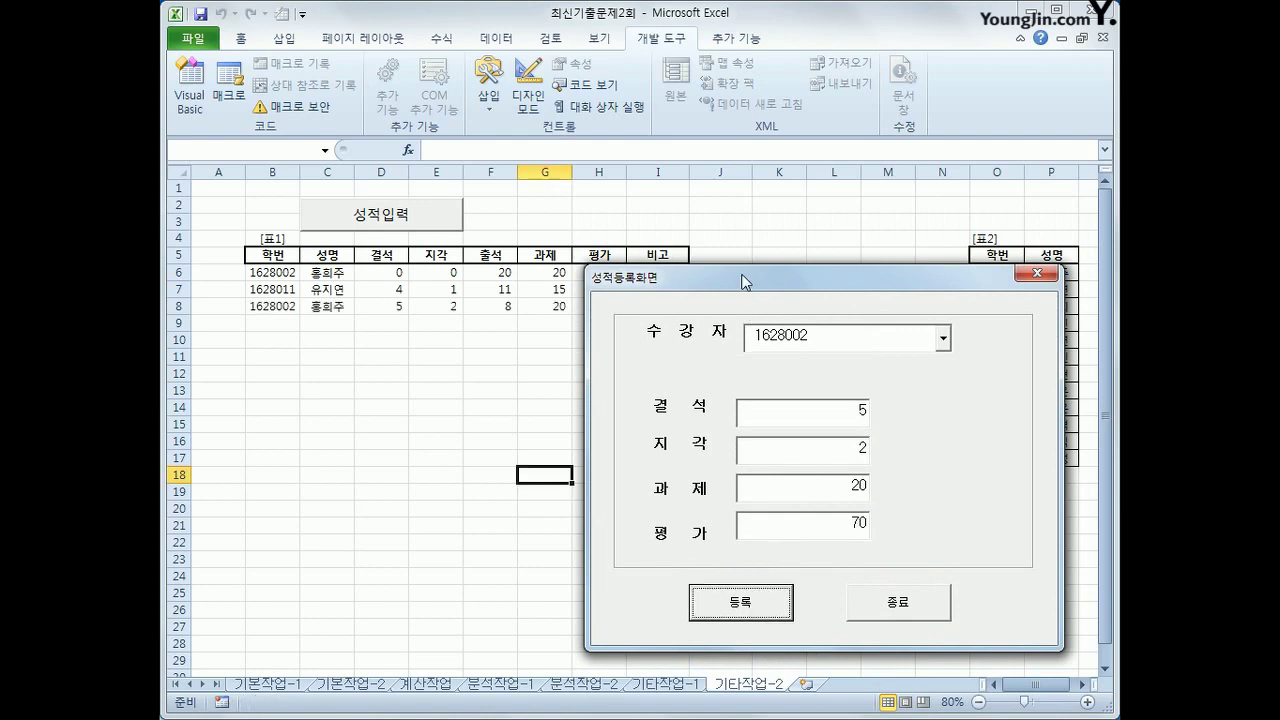
Step: Exit the grade registration form and dismiss its closing message
{"action": "mouse_move", "coordinate": [743, 277]}
{"action": "left_mouse_down"}
{"action": "mouse_move", "coordinate": [780, 214]}
{"action": "mouse_move", "coordinate": [748, 258]}
{"action": "left_mouse_up"}
{"action": "left_click", "coordinate": [917, 583]}
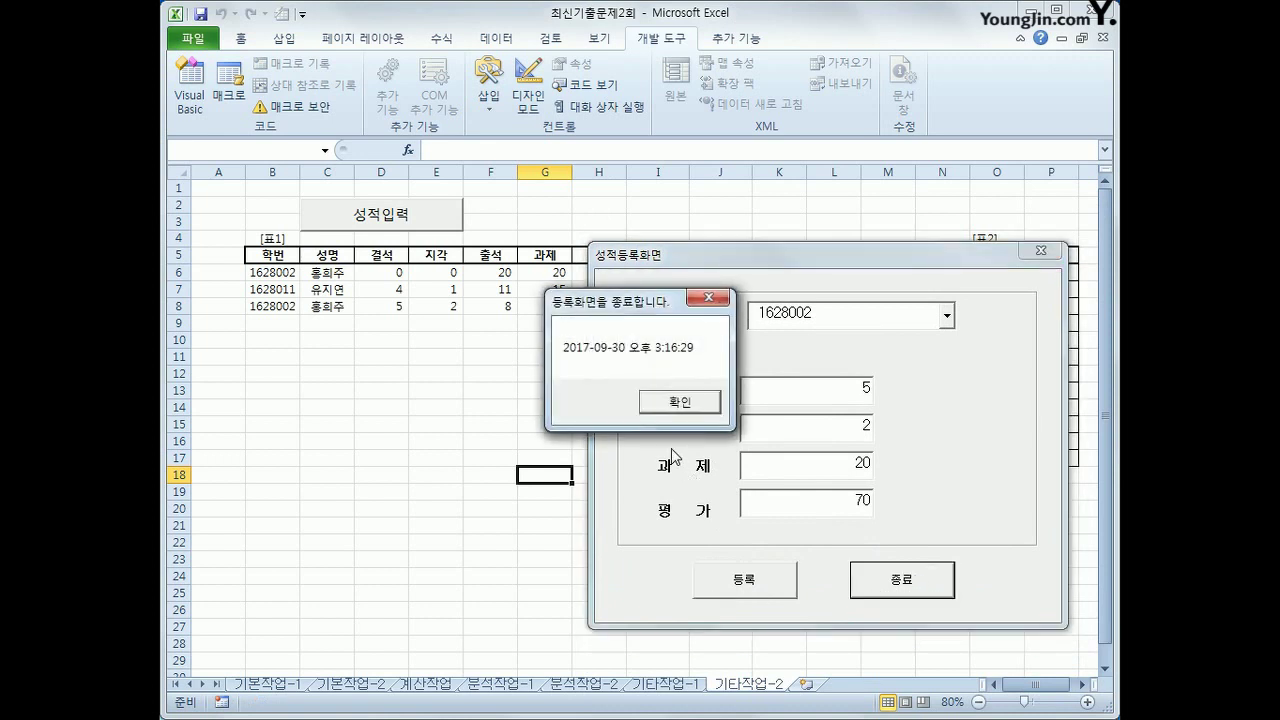
{"action": "left_click", "coordinate": [678, 400]}
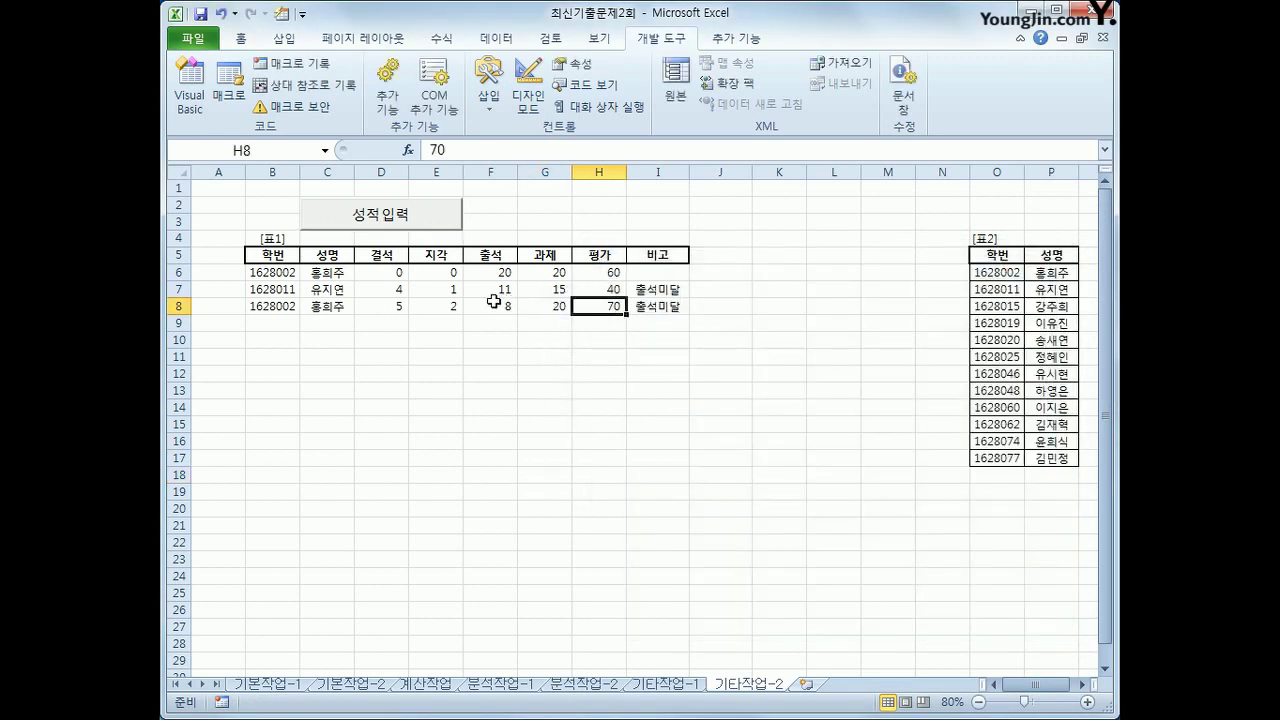
Step: Check the 결석, 출석 and 비고 cells of the newly registered row 8 in 표1
{"action": "left_click", "coordinate": [494, 302]}
{"action": "left_click", "coordinate": [398, 300]}
{"action": "left_click", "coordinate": [494, 308]}
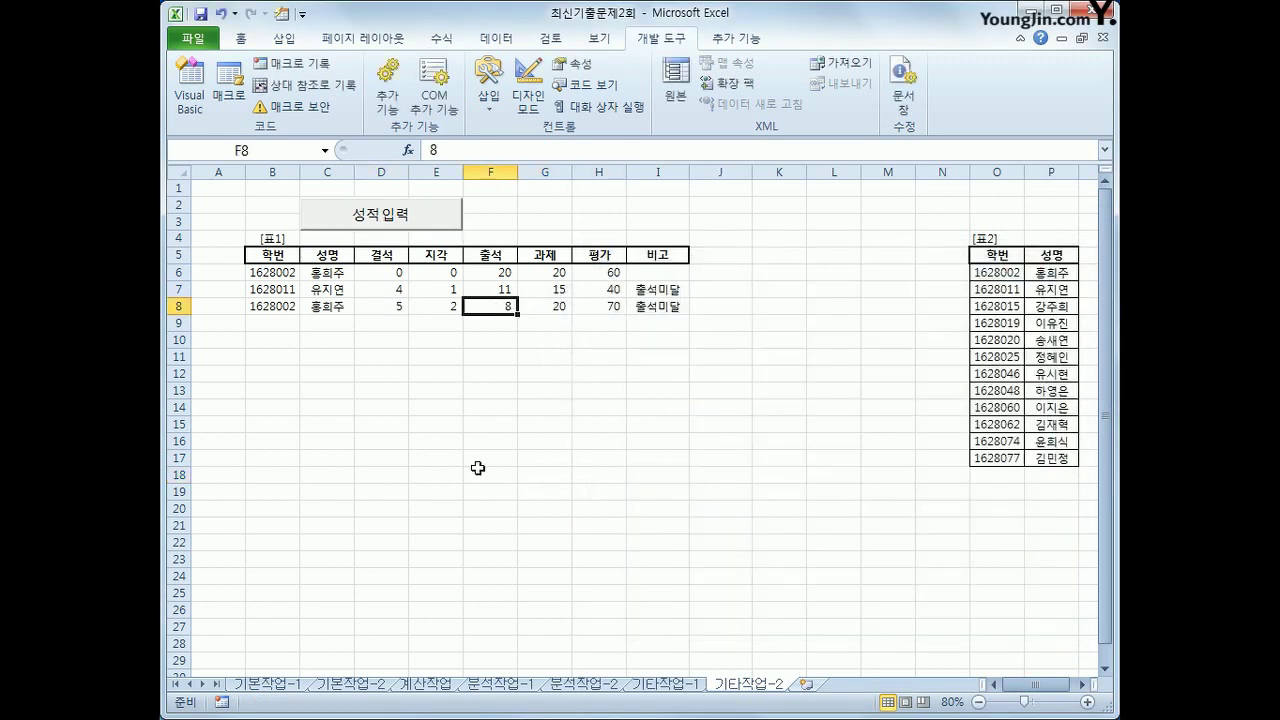
{"action": "left_click", "coordinate": [646, 307]}
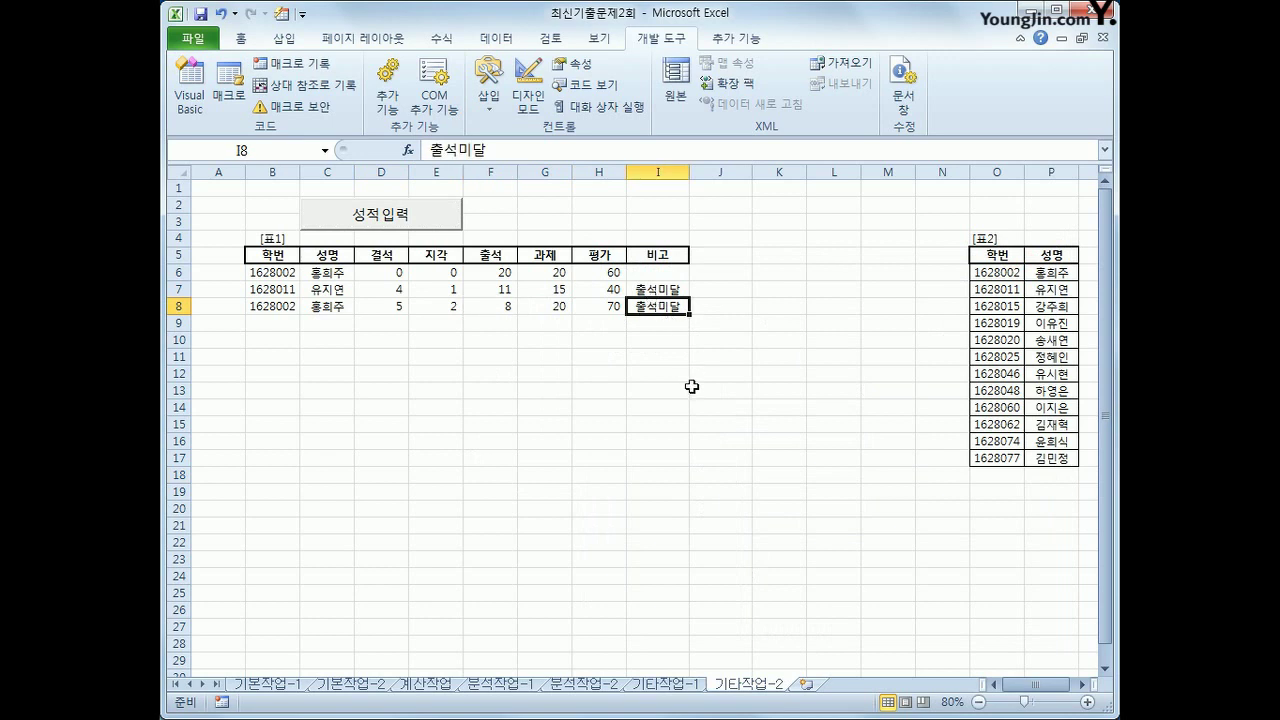
{"action": "left_click", "coordinate": [500, 311]}
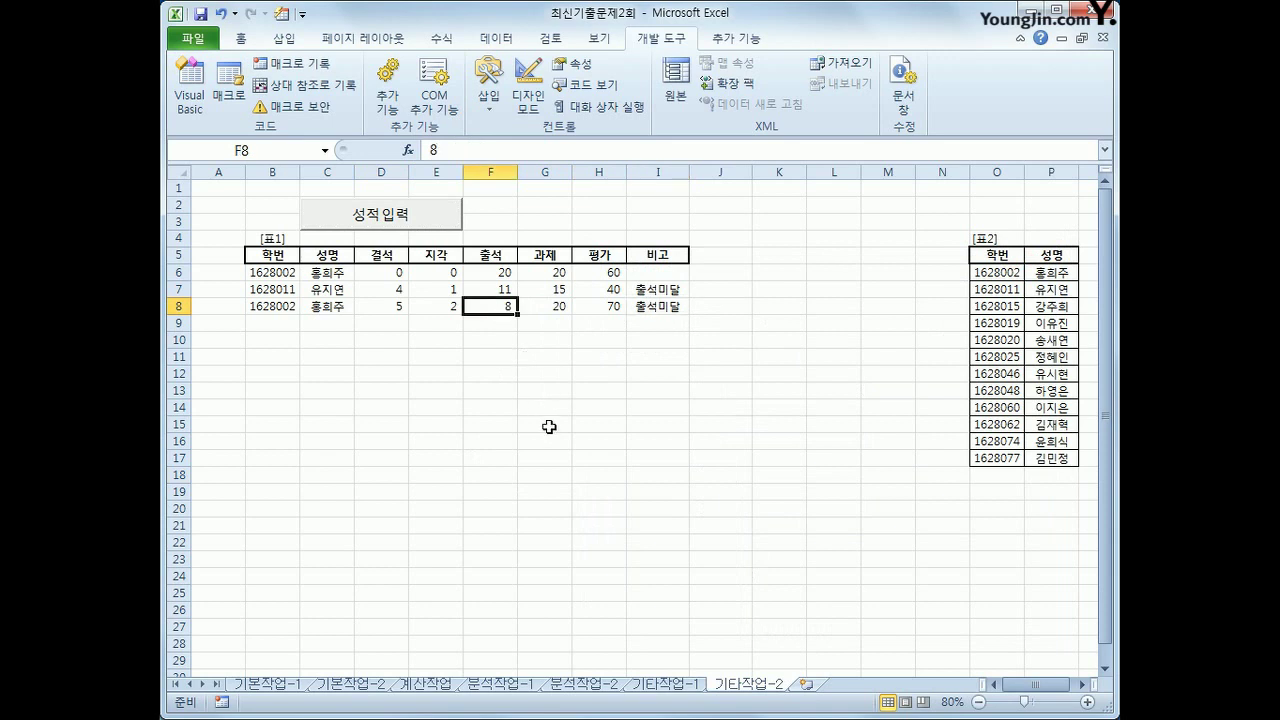